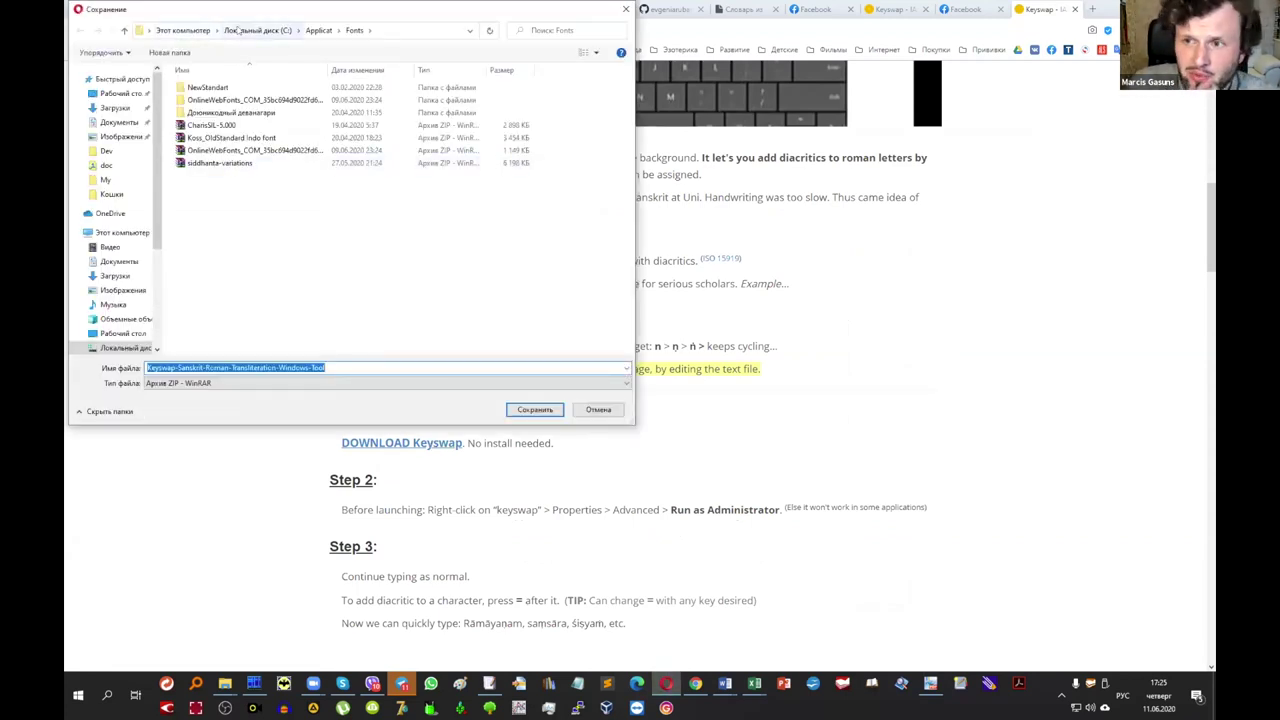
# Download the Keyswap archive from the page and save it in C:\Applicat, replacing the existing file.
pyautogui.click(535, 410)
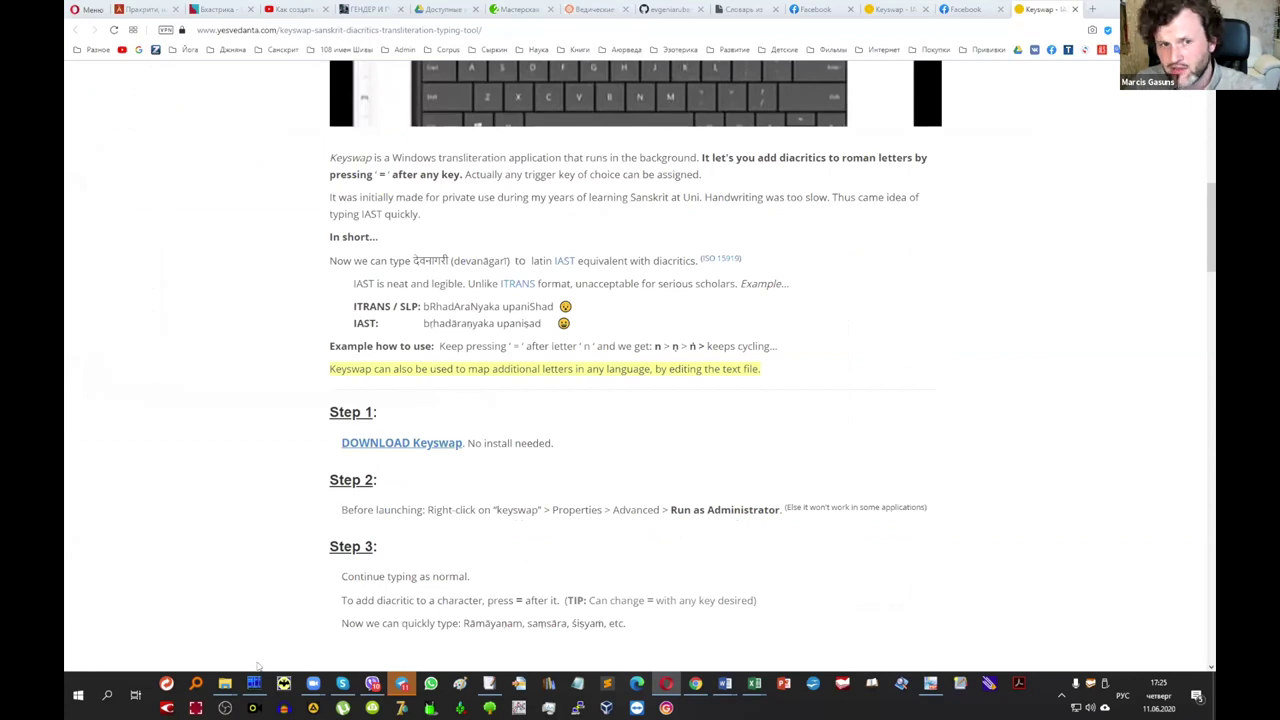
pyautogui.click(416, 442)
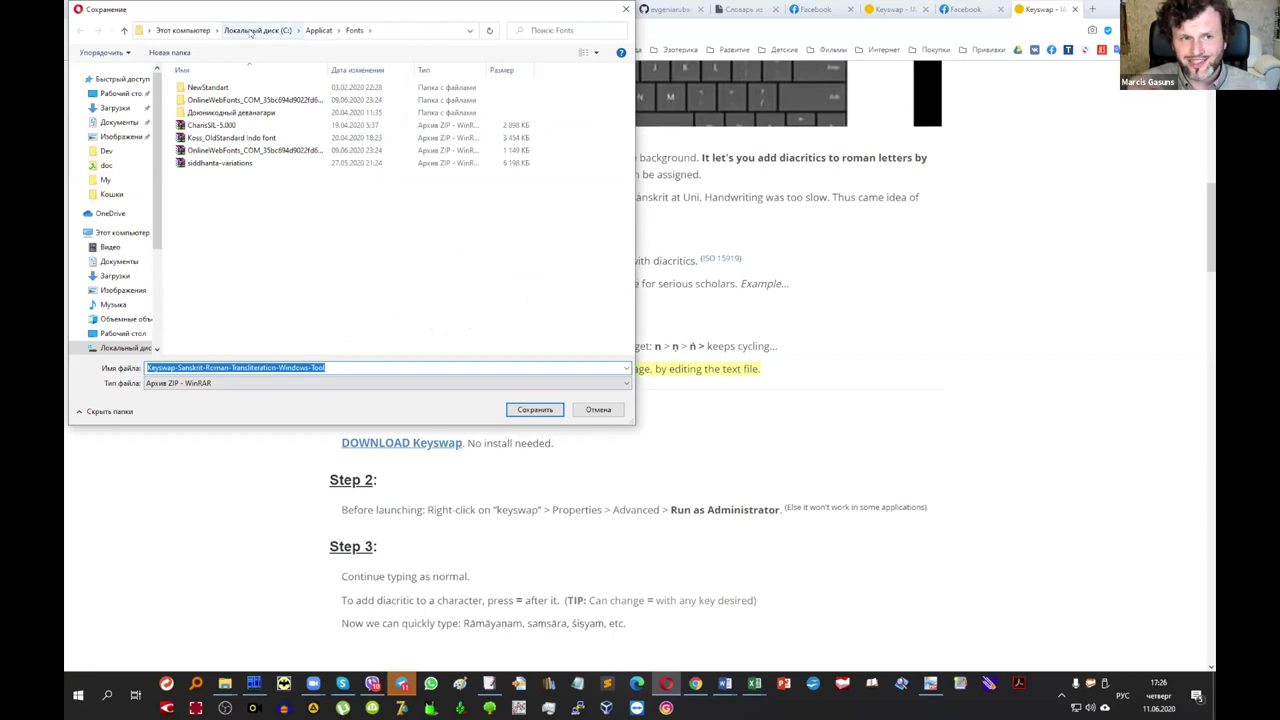
pyautogui.click(318, 30)
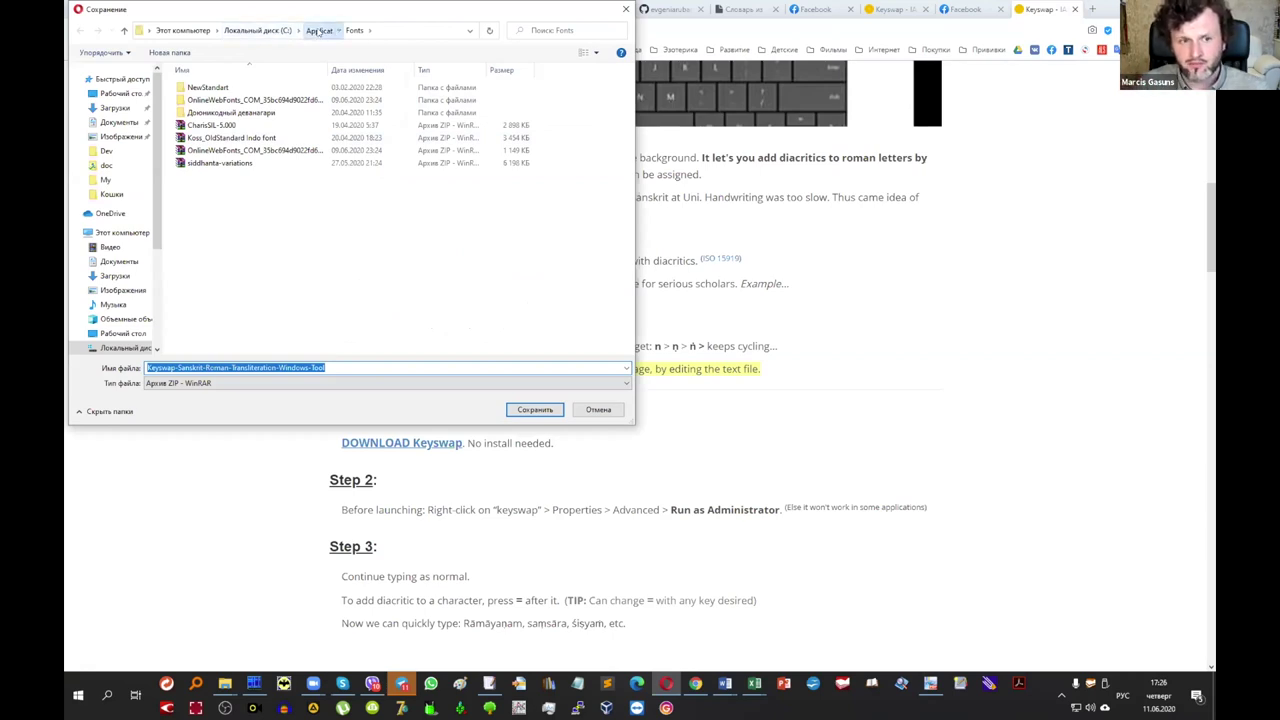
pyautogui.click(527, 410)
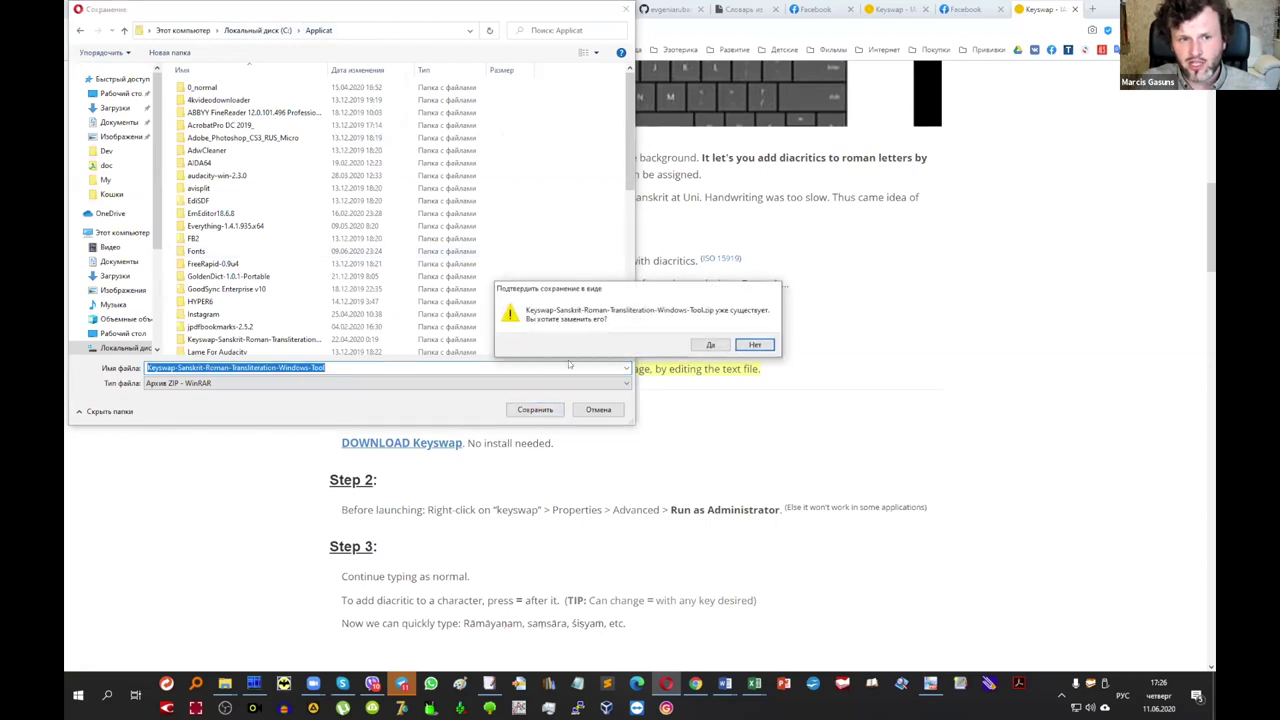
pyautogui.click(711, 345)
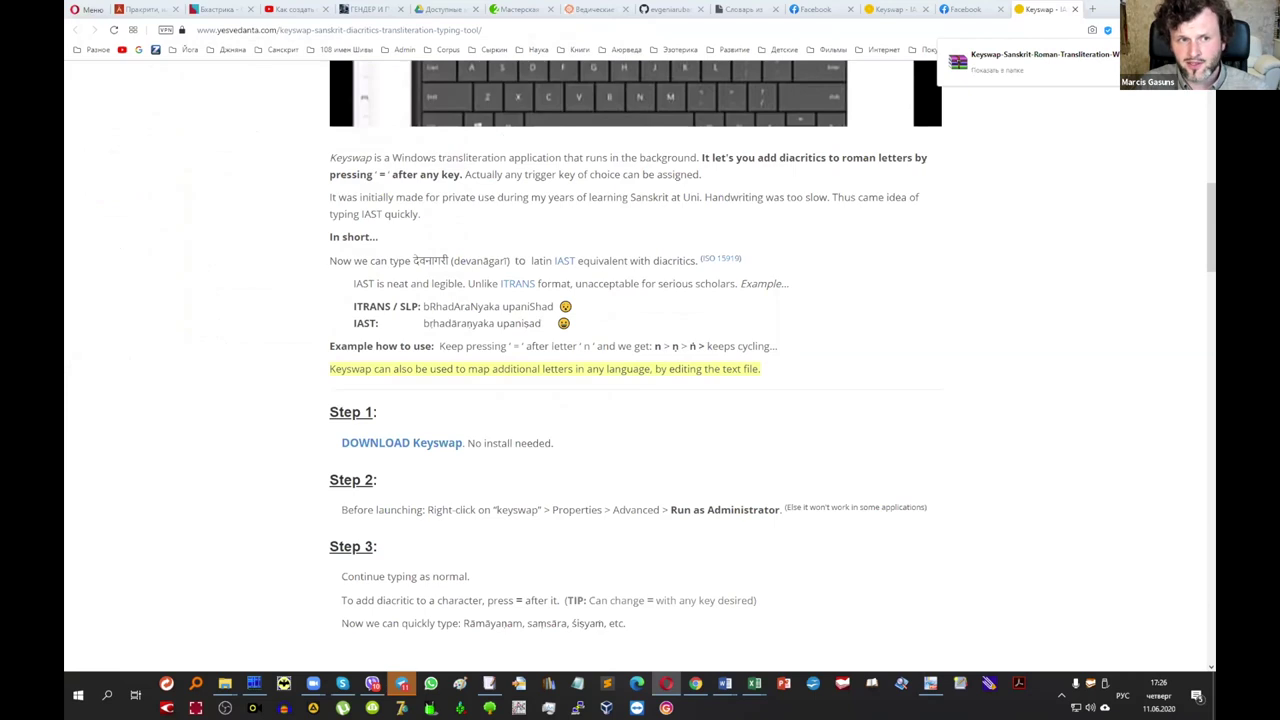
# Show the downloaded Keyswap archive in its folder and open it in WinRAR.
pyautogui.click(1030, 62)
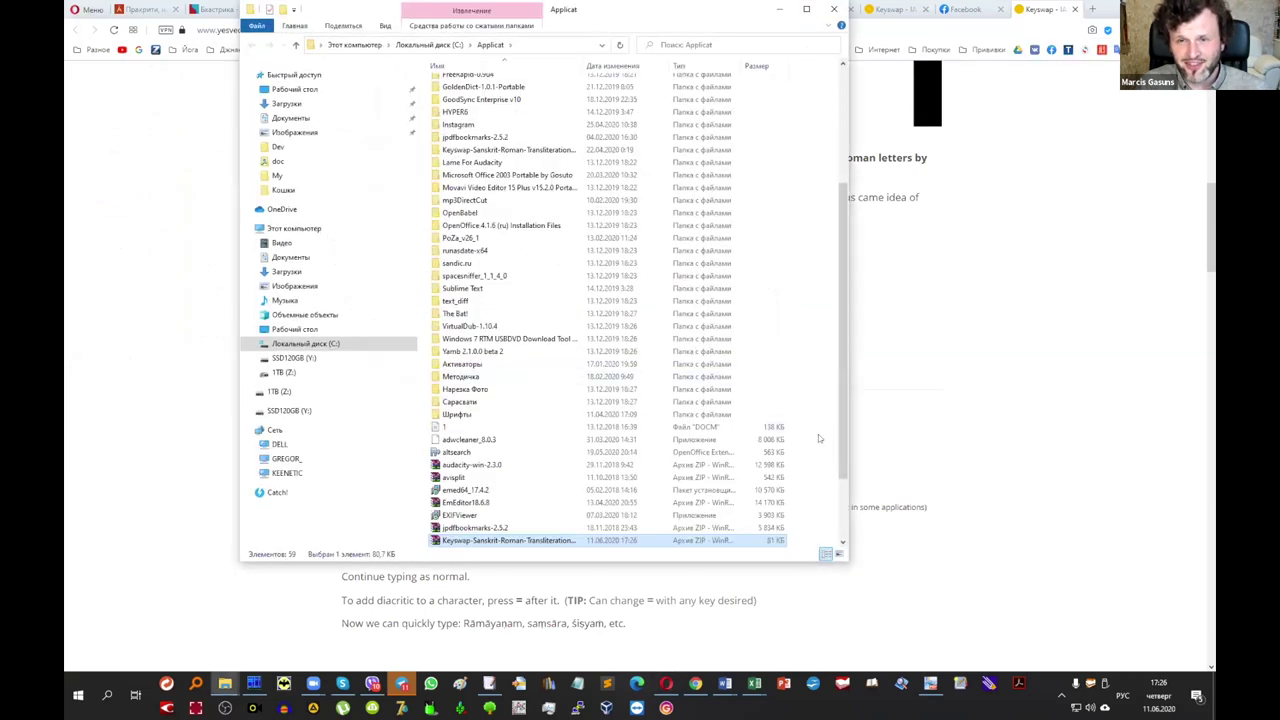
pyautogui.moveTo(843, 436); pyautogui.dragTo(841, 488)
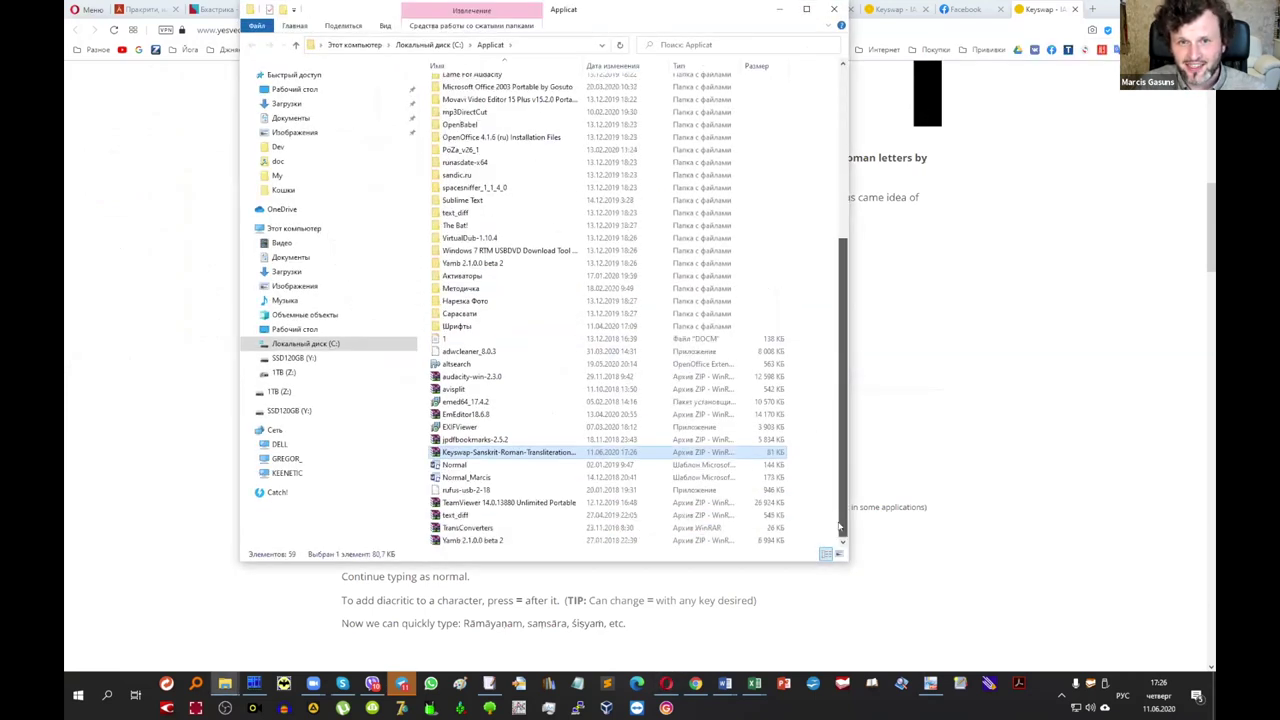
pyautogui.rightClick(540, 455)
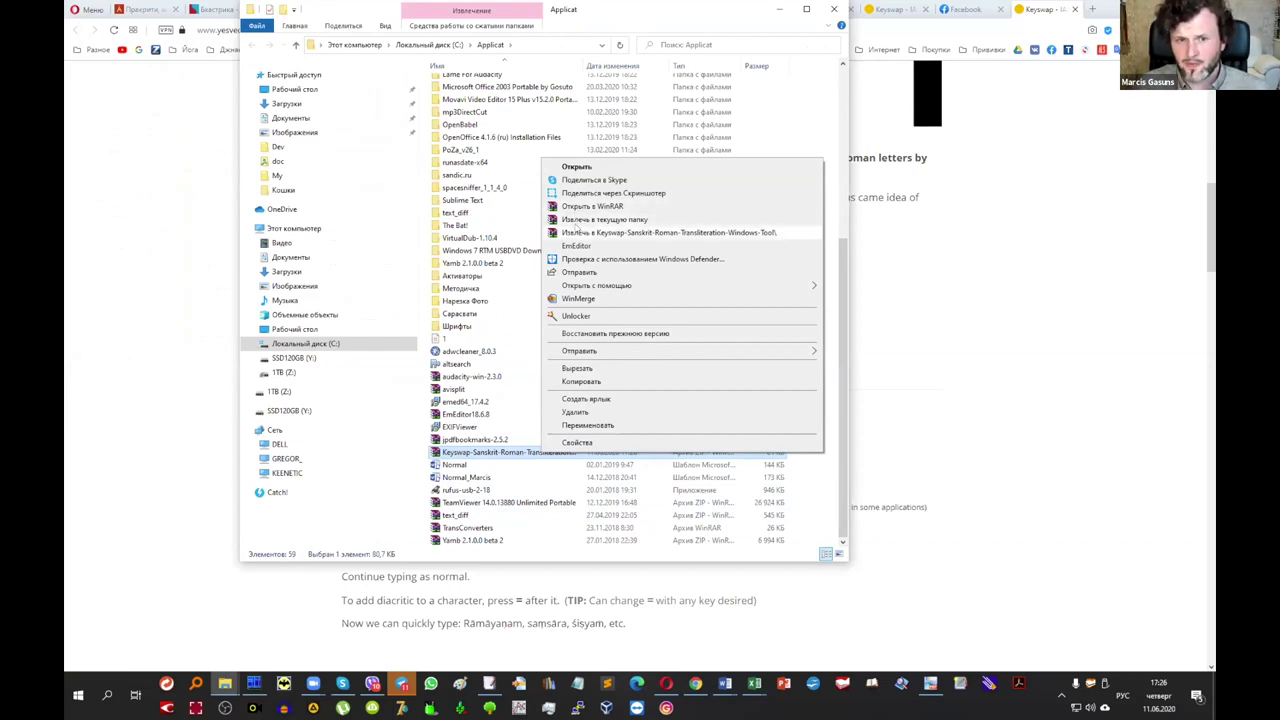
pyautogui.click(589, 220)
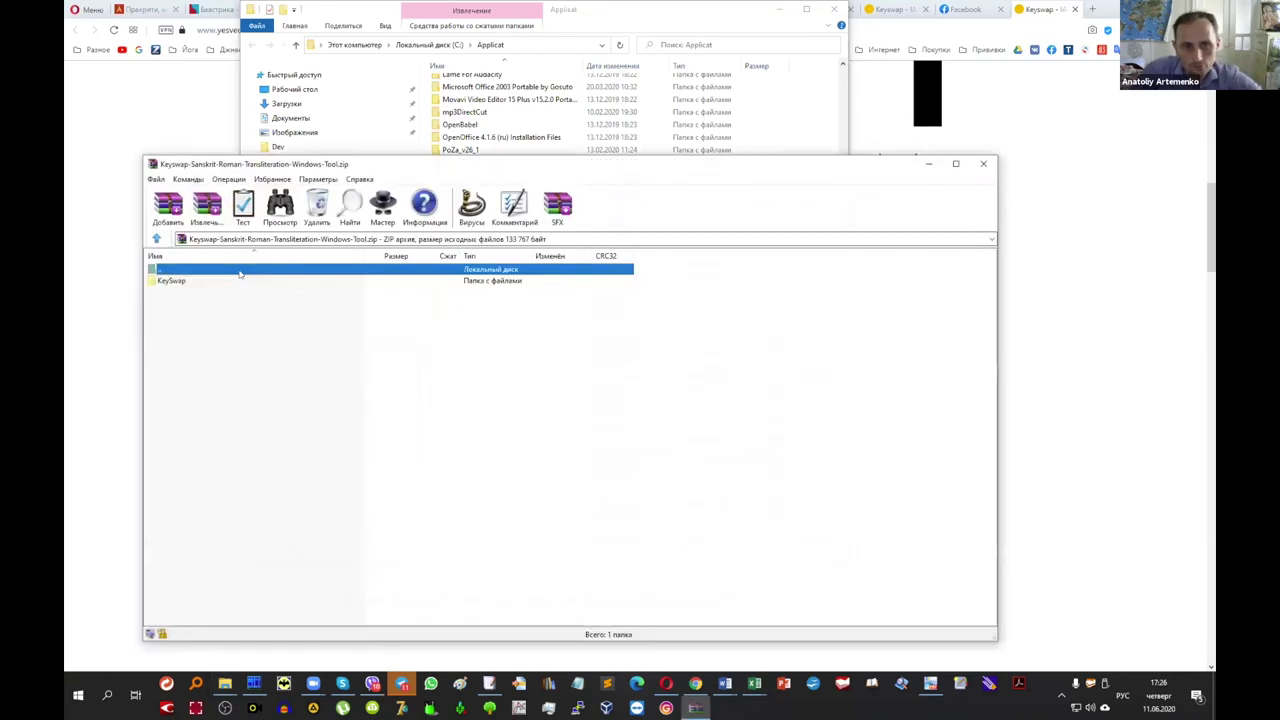
# Extract the Keyswap archive to the folder C:\Applicat\1.
pyautogui.click(207, 205)
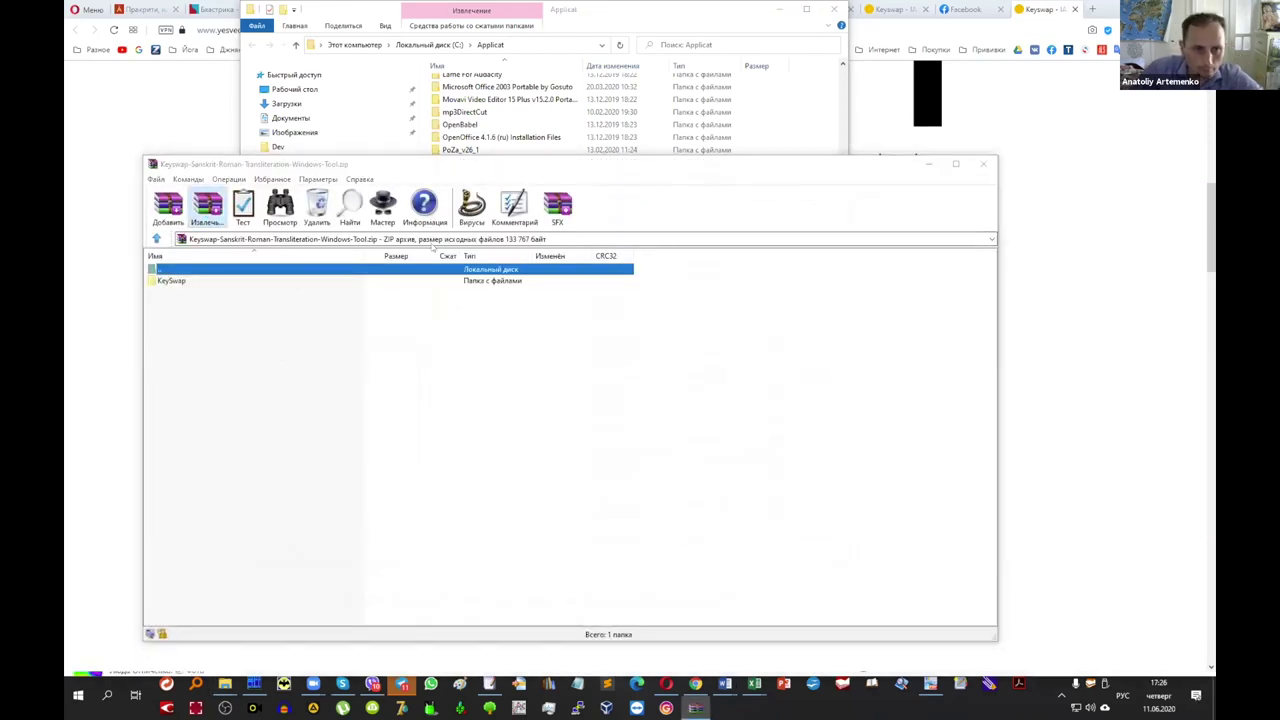
pyautogui.click(615, 316)
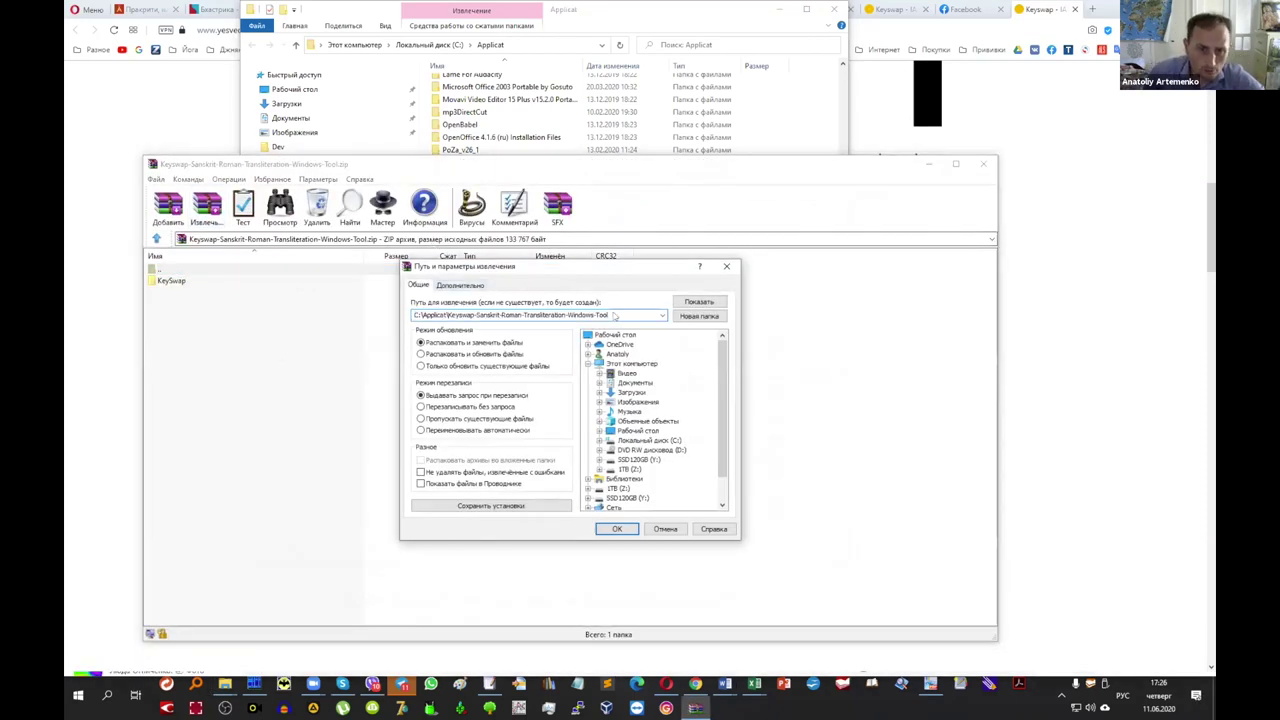
pyautogui.hotkey('shift', 'Home')
pyautogui.hotkey('ctrl', 'shift', 'Right')
pyautogui.hotkey('ctrl', 'shift', 'Right')
pyautogui.hotkey('ctrl', 'shift', 'Left')
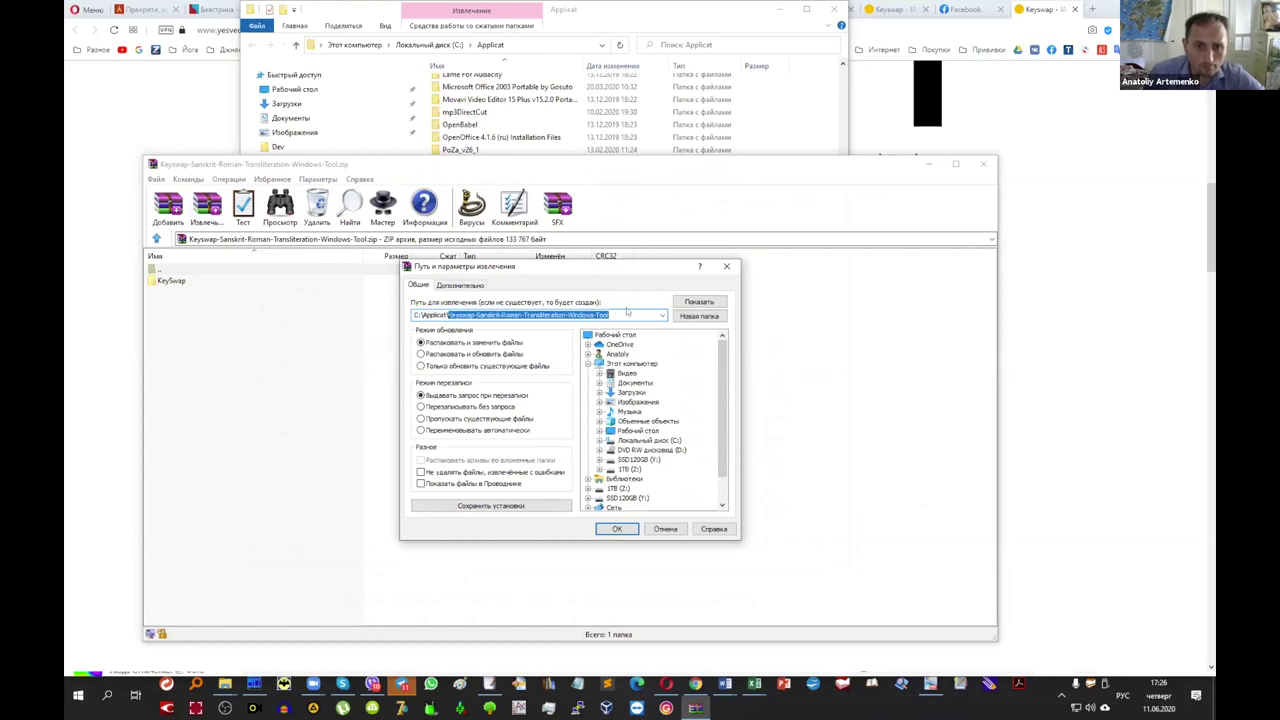
pyautogui.press('Delete')
pyautogui.press('Return')
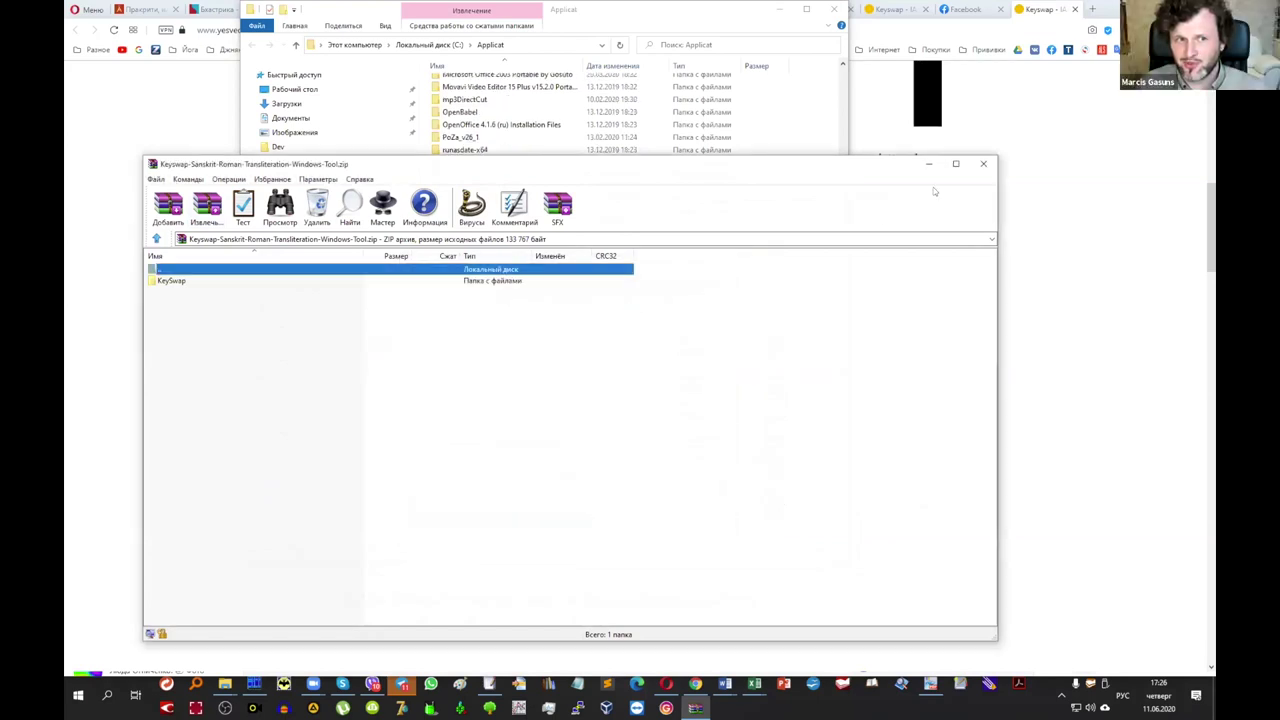
# Close the archive and open the extracted KeySwap folder inside C:\Applicat\1.
pyautogui.click(982, 163)
pyautogui.scroll(8, 500, 290)
pyautogui.doubleClick(452, 96)
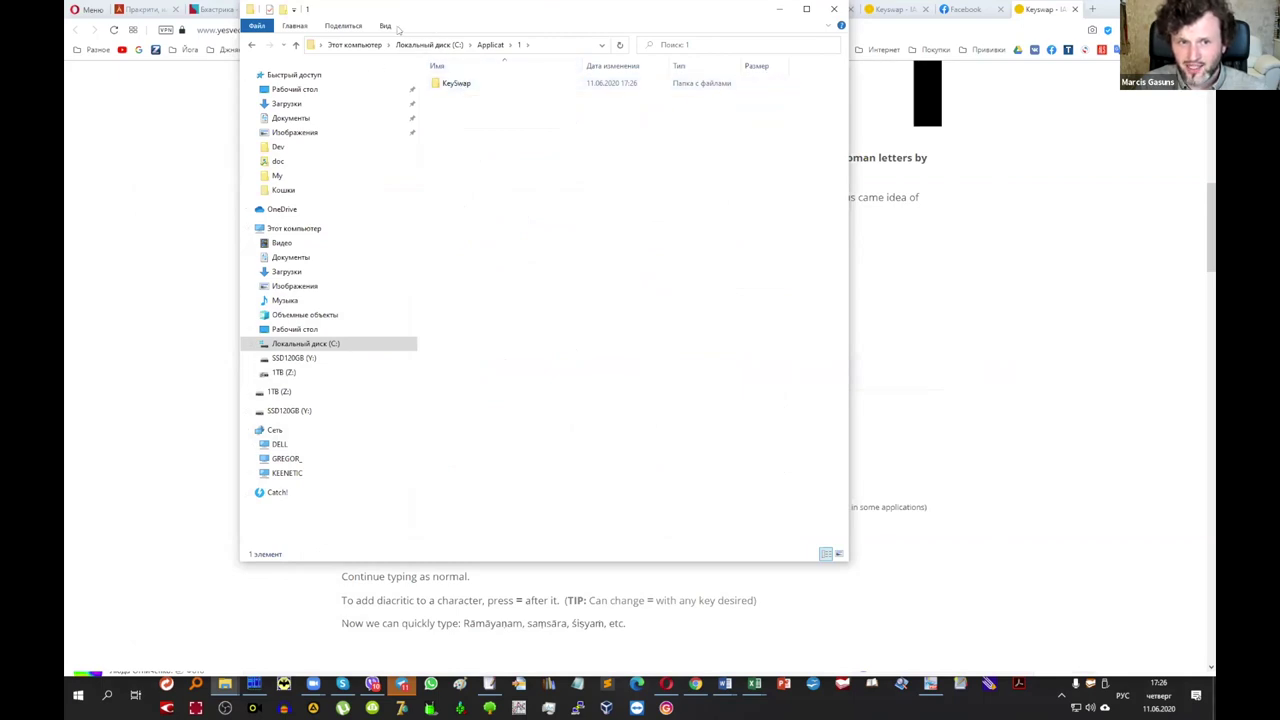
pyautogui.moveTo(383, 14); pyautogui.dragTo(390, 105)
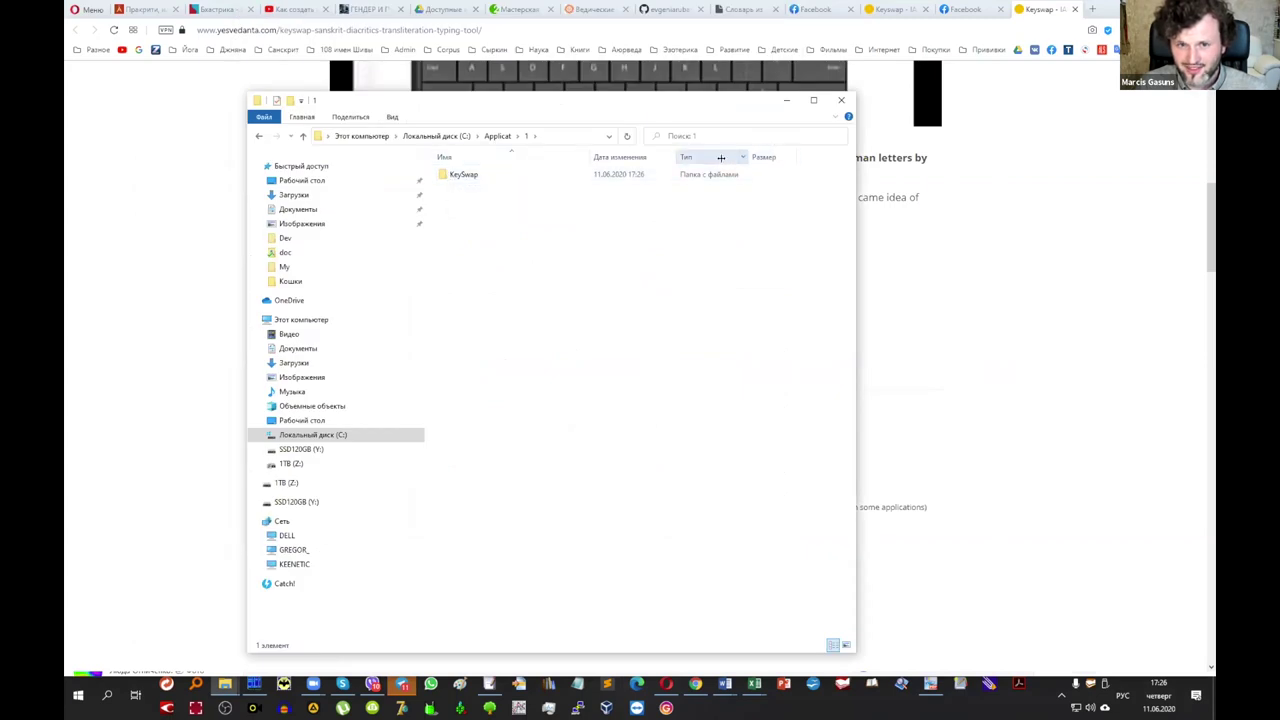
pyautogui.click(395, 120)
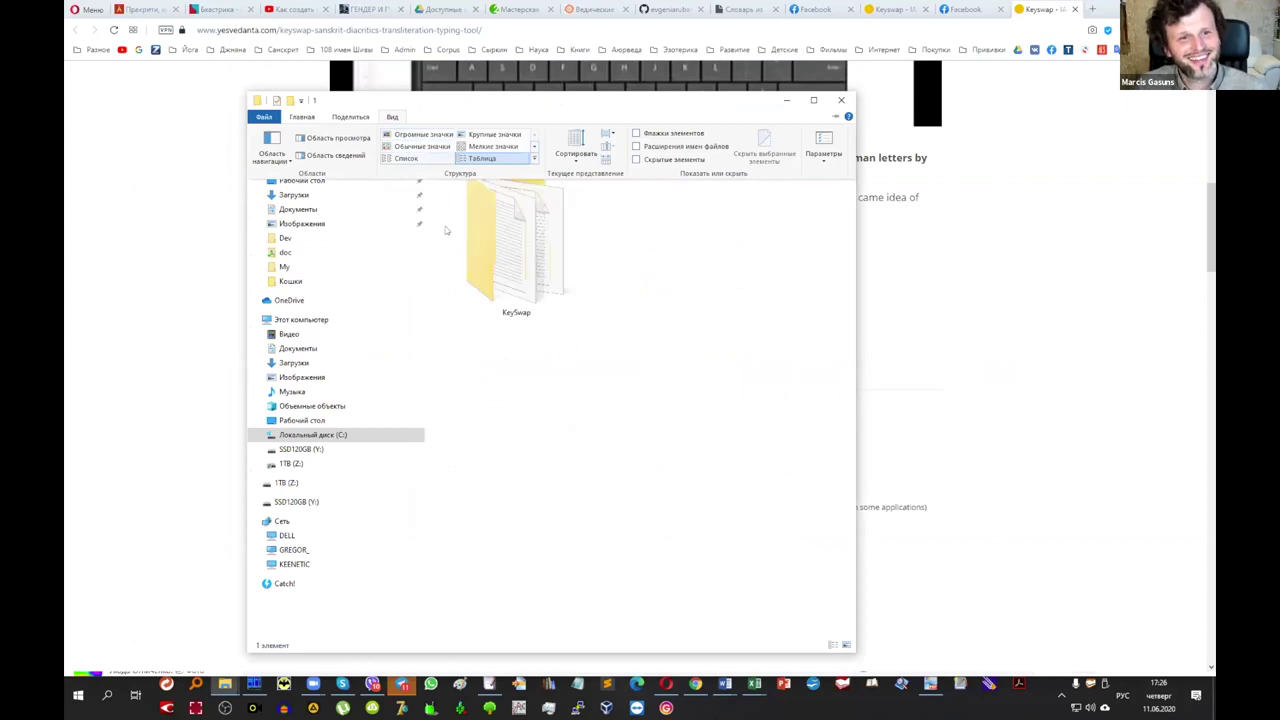
pyautogui.click(452, 196)
pyautogui.doubleClick(462, 175)
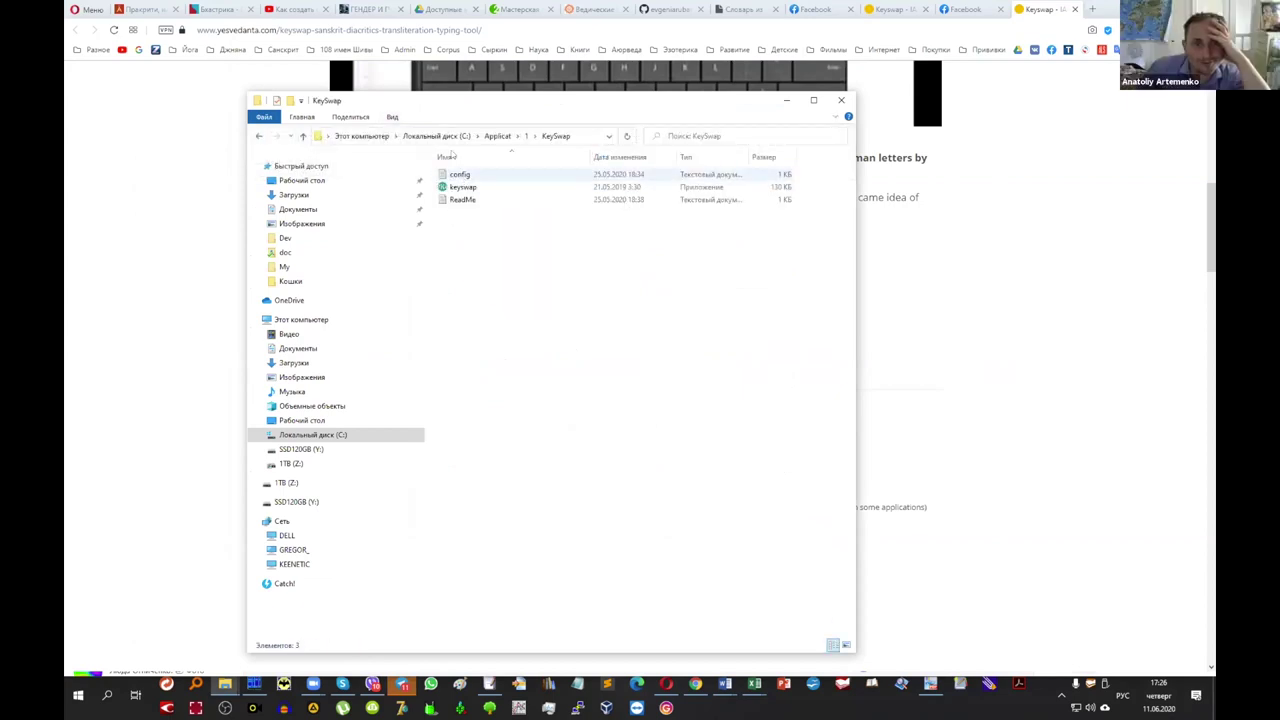
# Display the KeySwap folder's contents as extra large icons and select the config file.
pyautogui.click(392, 117)
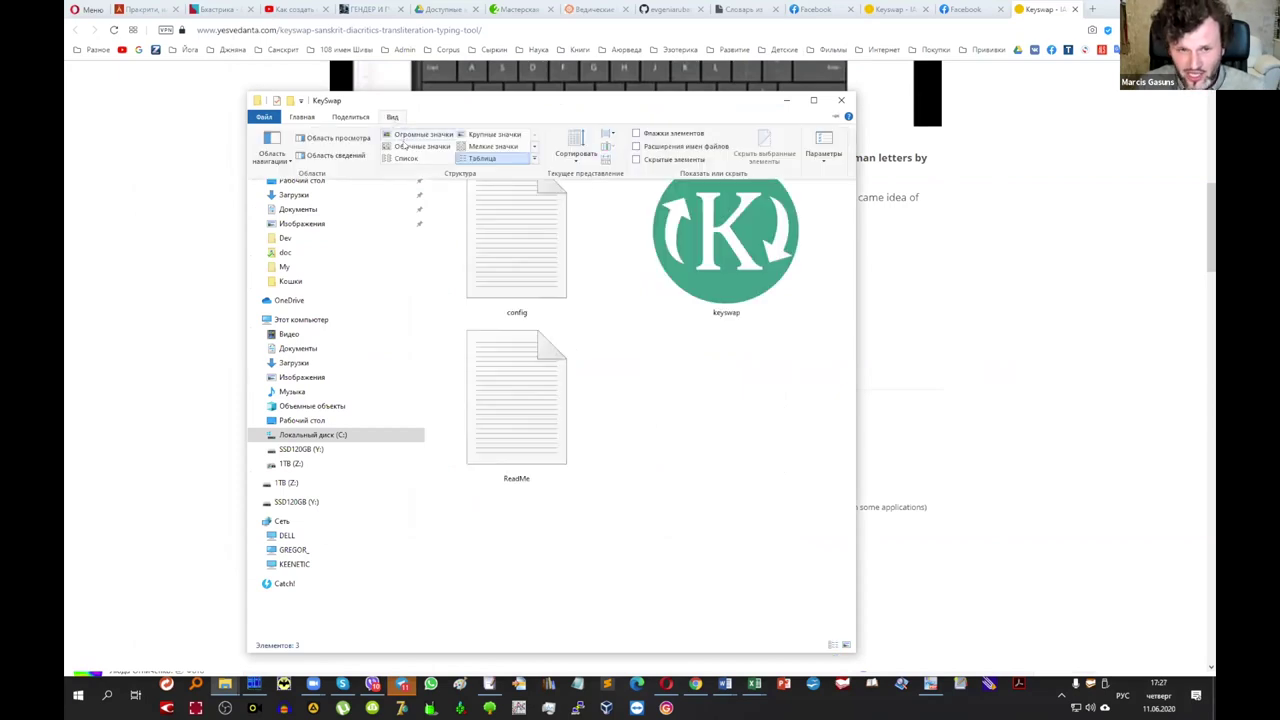
pyautogui.click(412, 134)
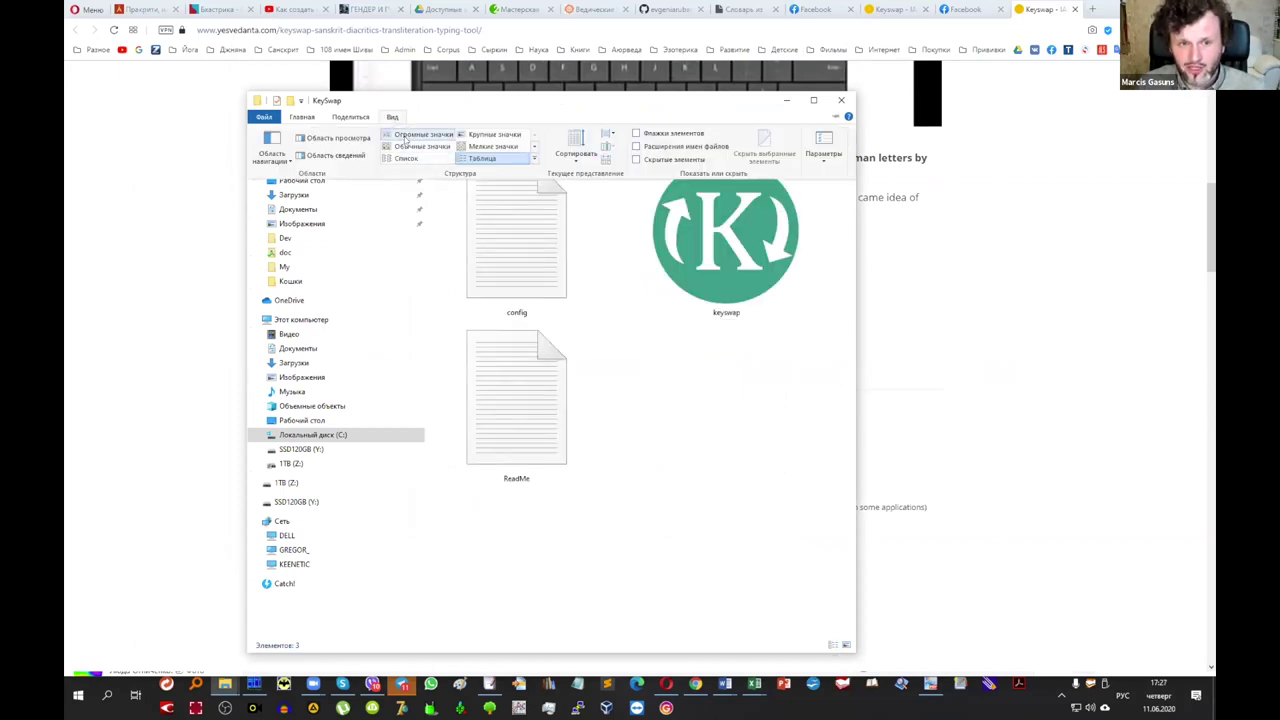
pyautogui.click(530, 286)
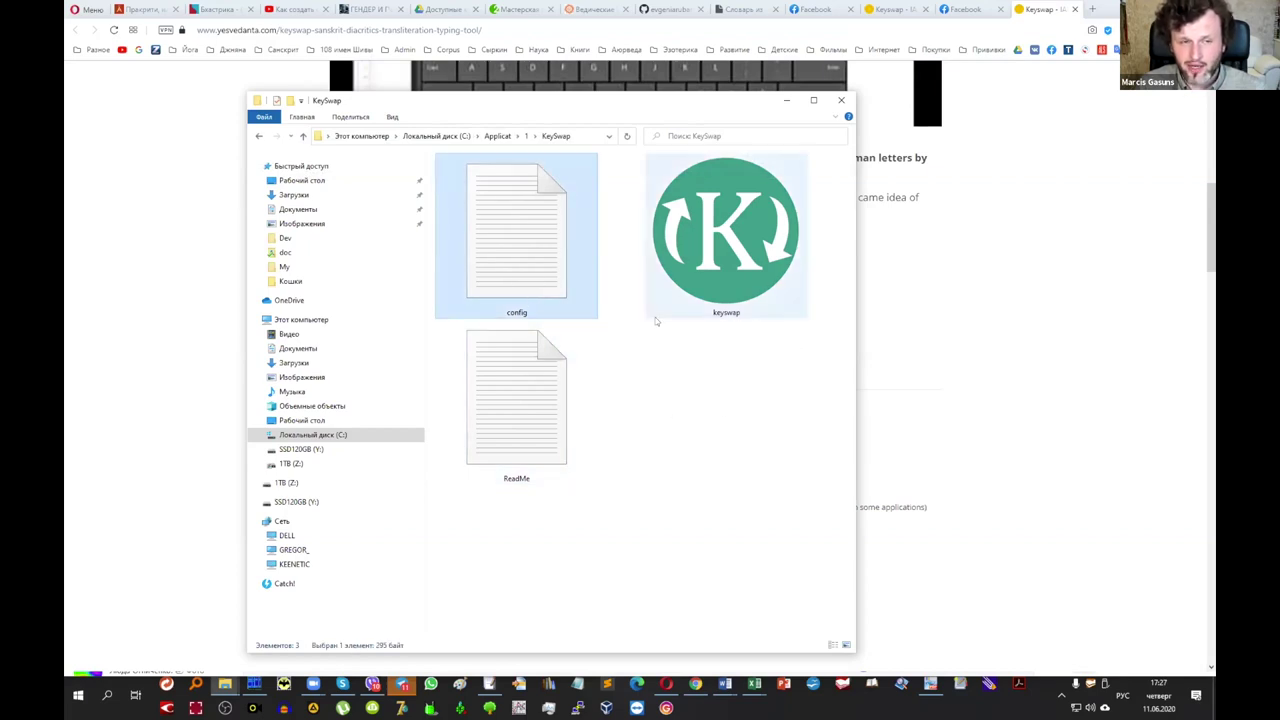
# Open the config file in EmEditor and look through its letter-to-diacritic mappings.
pyautogui.doubleClick(502, 256)
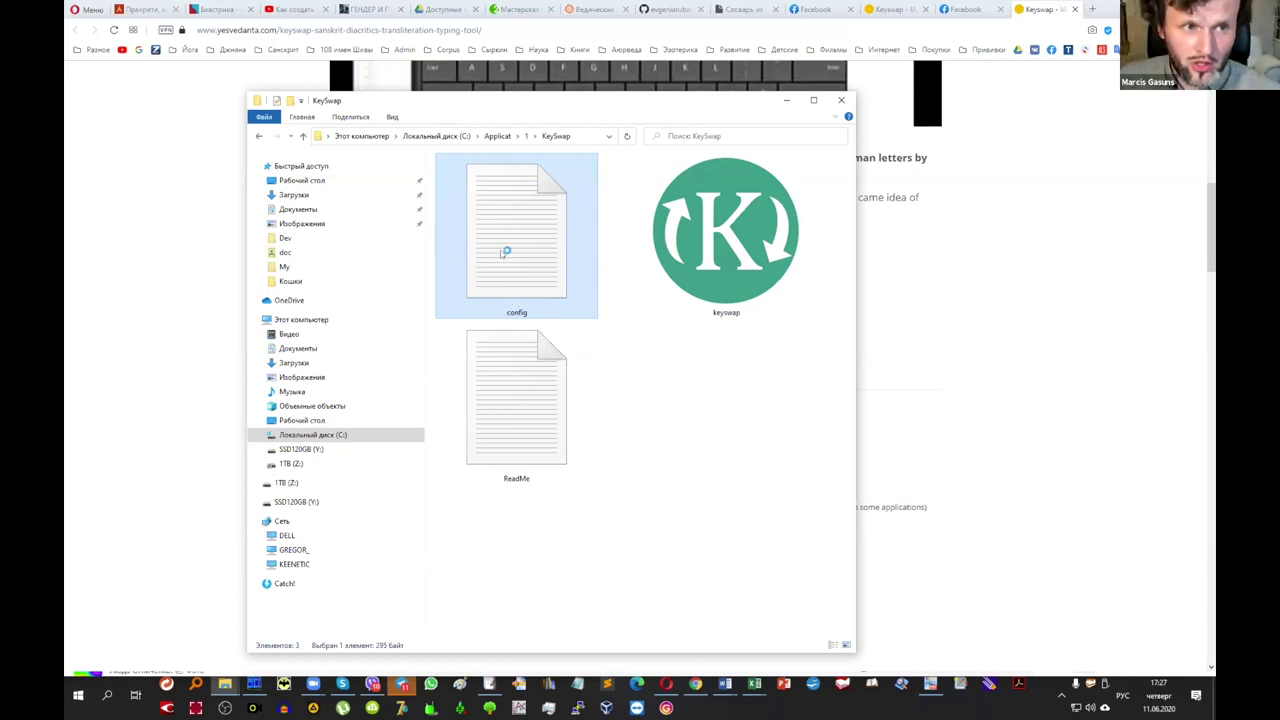
pyautogui.scroll(-1, 213, 248)
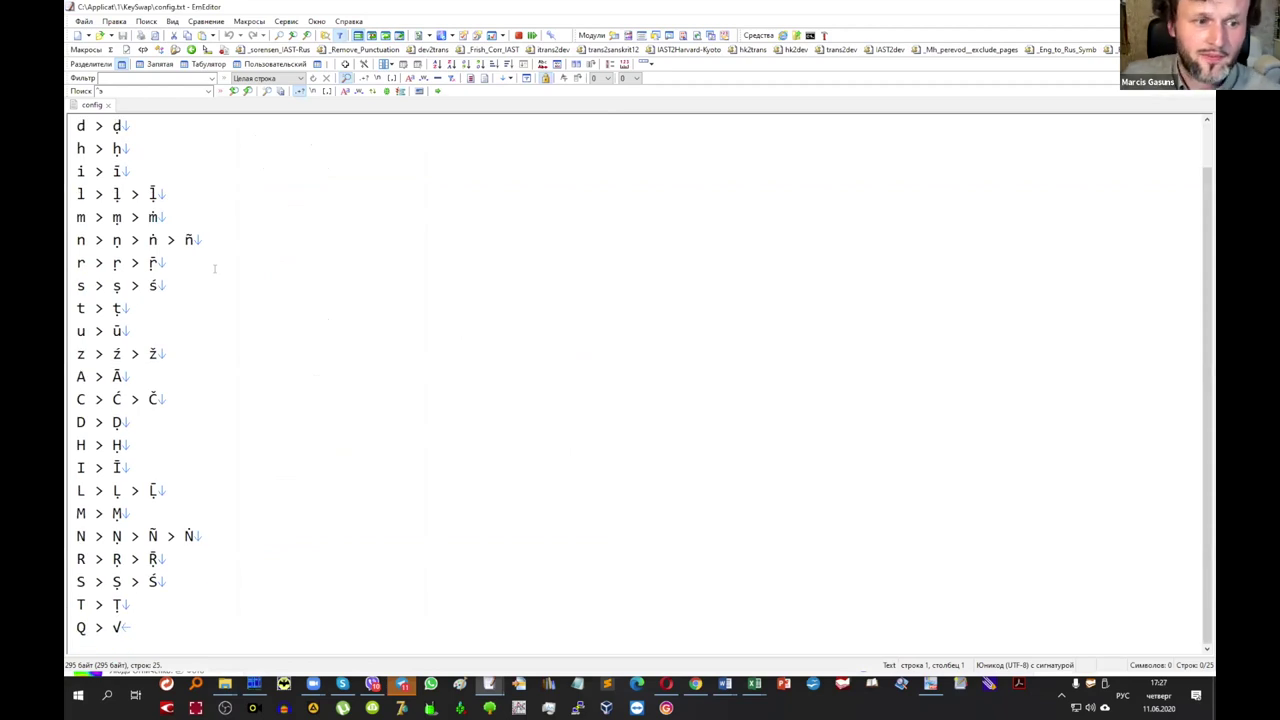
pyautogui.scroll(1, 213, 268)
pyautogui.scroll(-1, 222, 269)
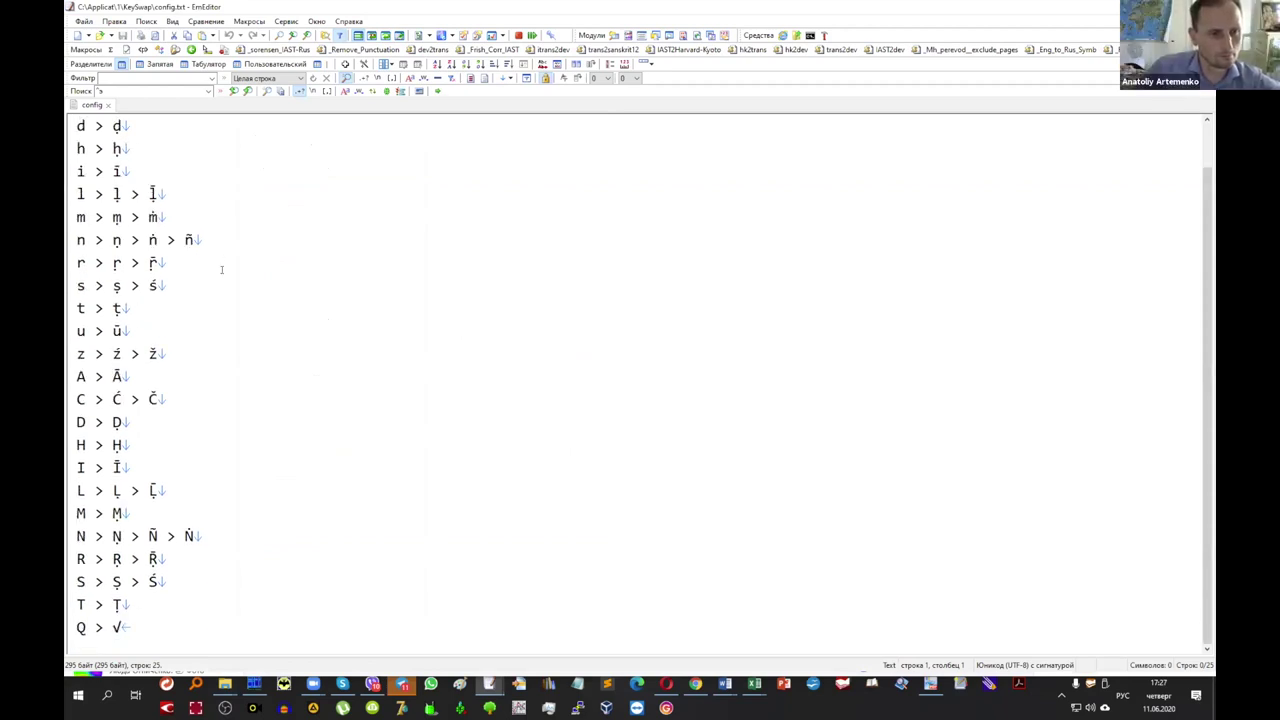
pyautogui.scroll(1, 222, 269)
pyautogui.scroll(-1, 222, 269)
pyautogui.scroll(1, 222, 269)
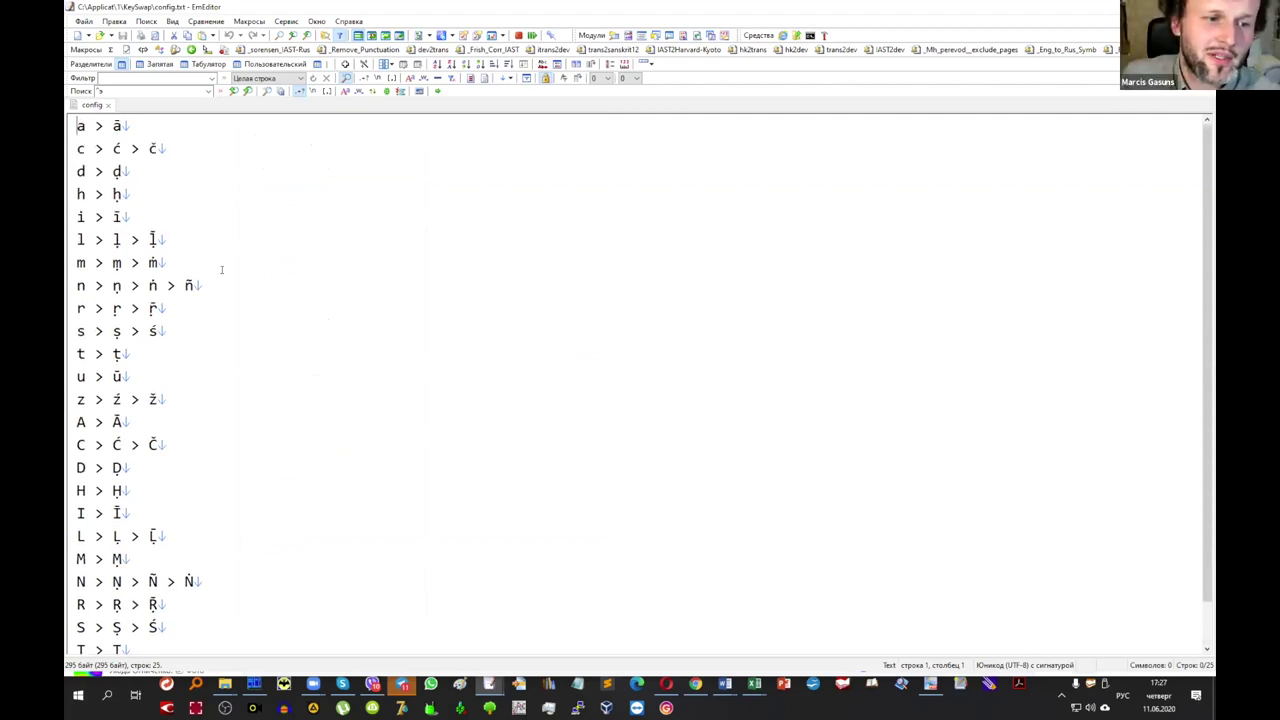
pyautogui.scroll(-1, 293, 256)
pyautogui.scroll(1, 283, 264)
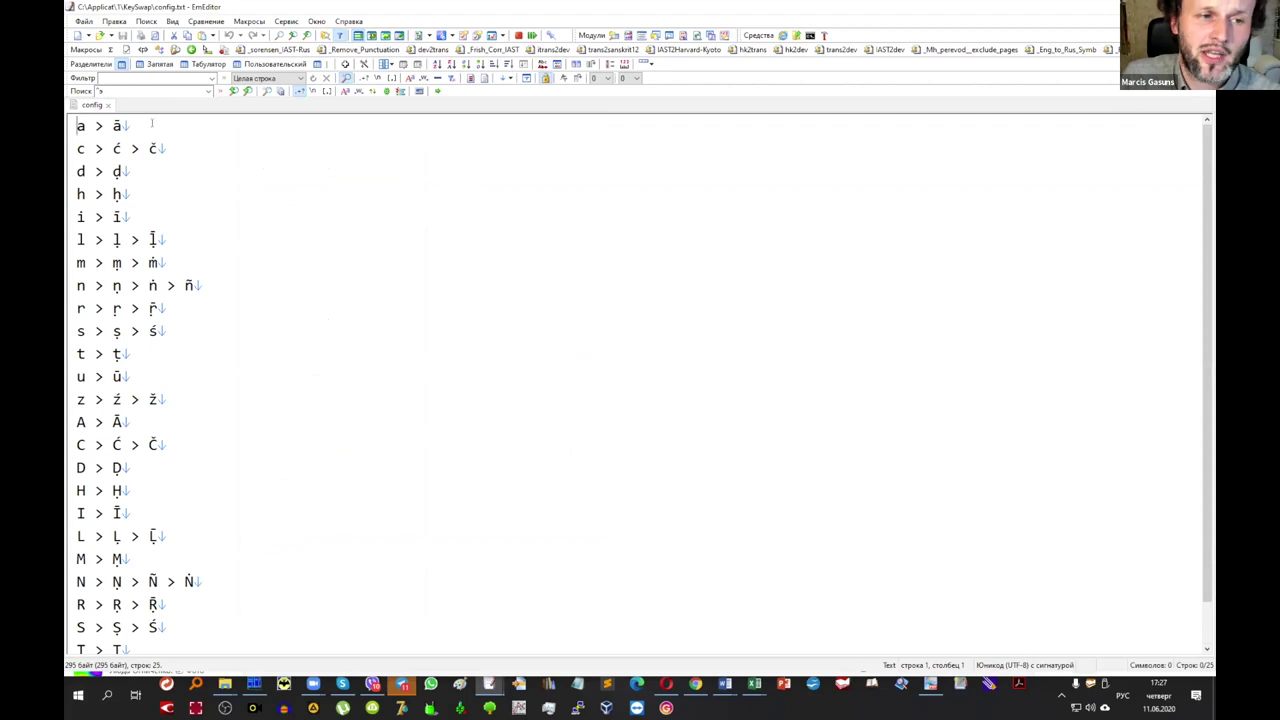
# Append a space and ">" to the end of the first mapping line, "a > ā".
pyautogui.hotkey('shift', 'Left')
pyautogui.hotkey('shift', 'Left')
pyautogui.hotkey('shift', 'Left')
pyautogui.press('End')
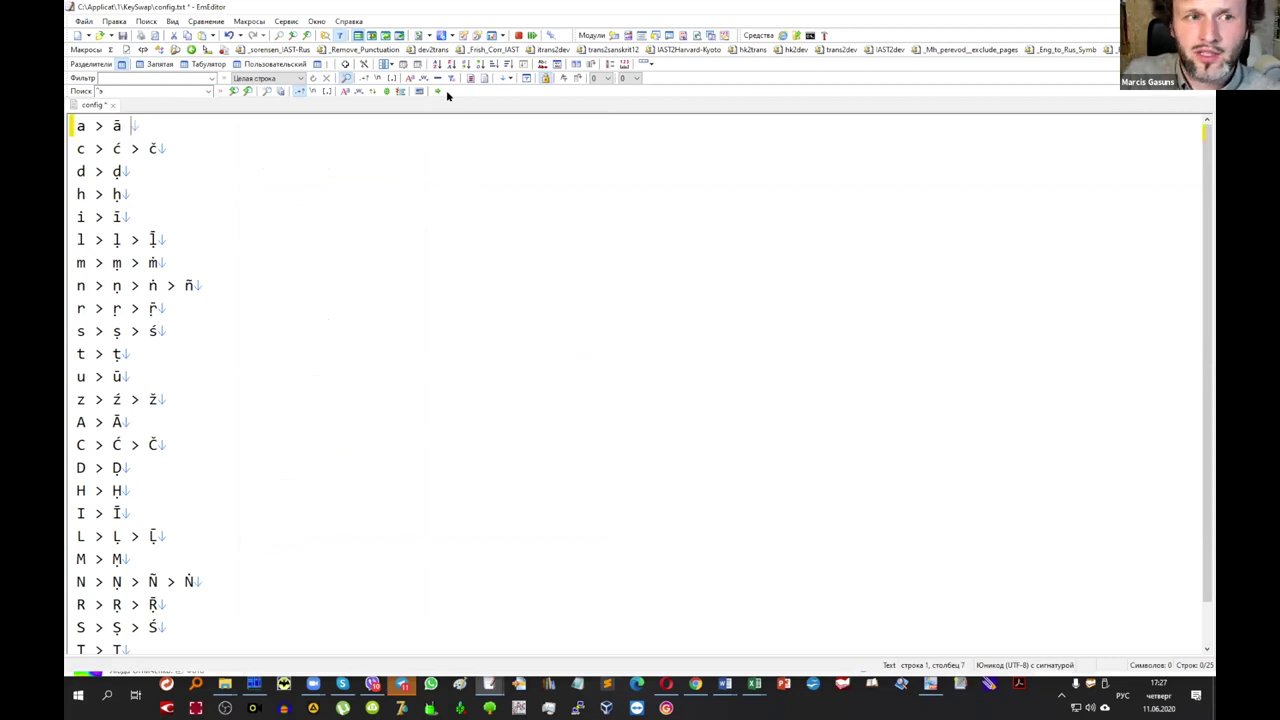
pyautogui.write('>')
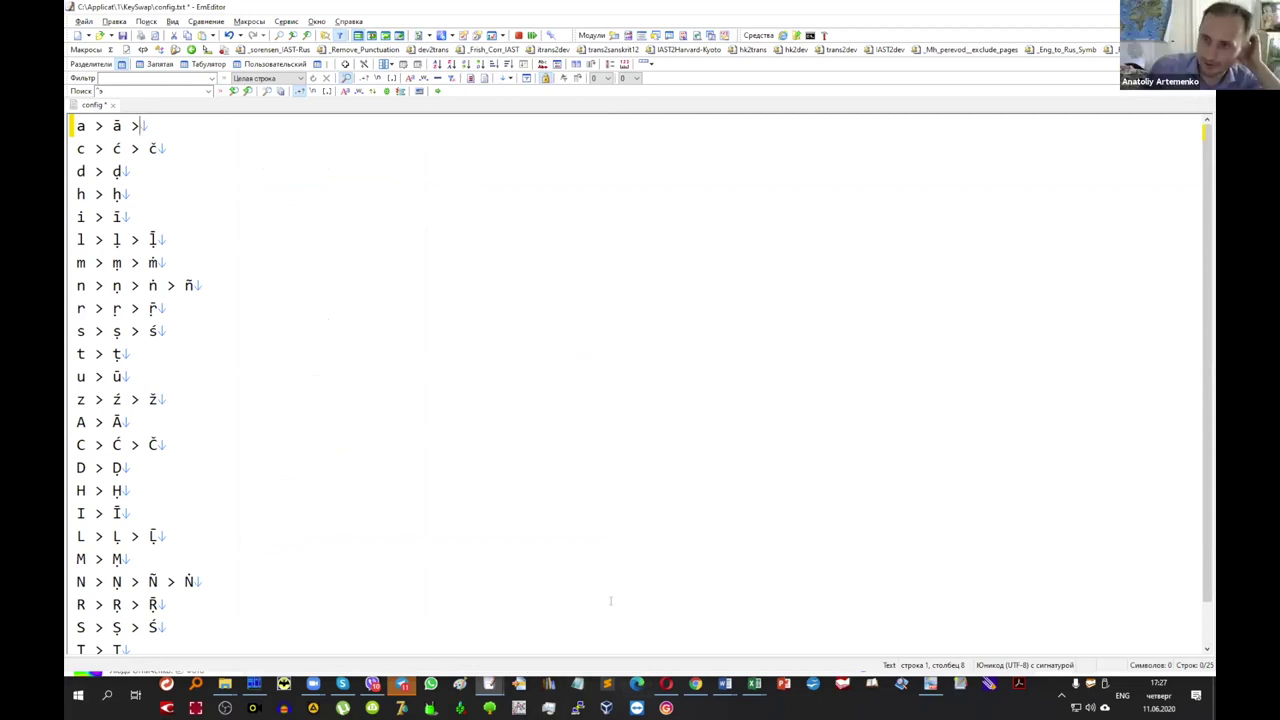
# View the Word document containing the sample diacritic letters, and return to the config file in EmEditor.
pyautogui.click(722, 685)
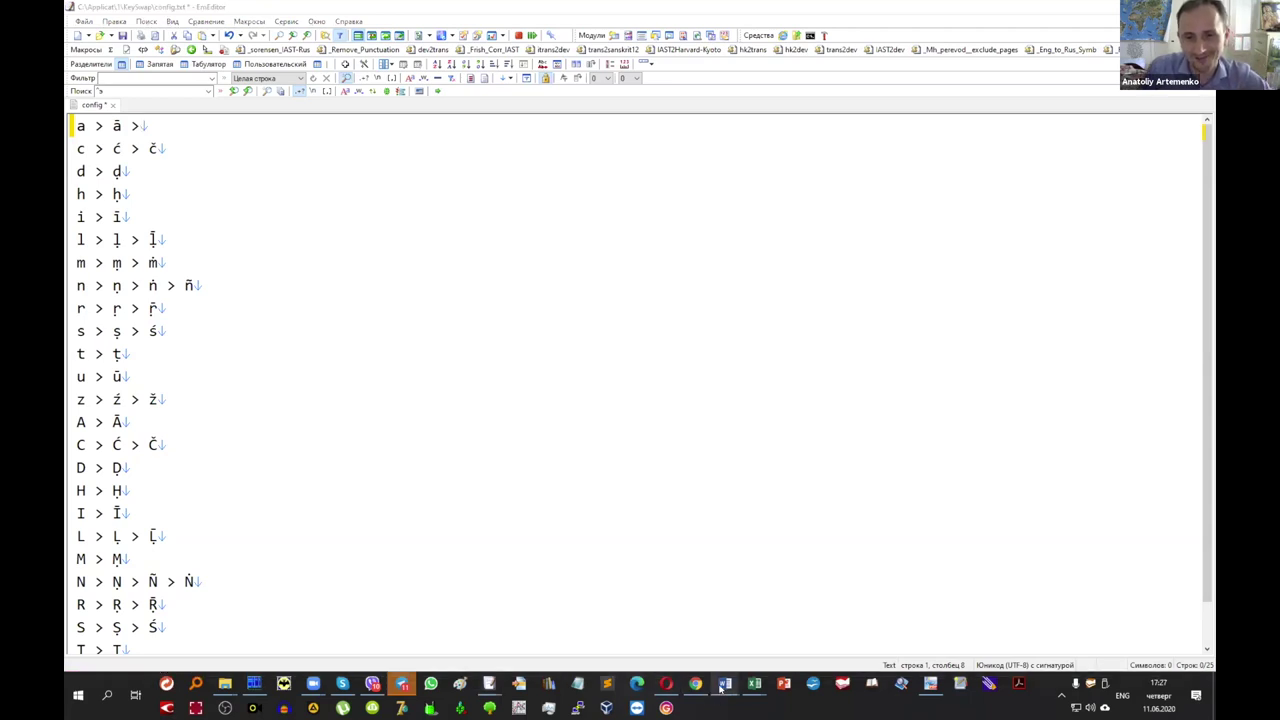
pyautogui.click(789, 625)
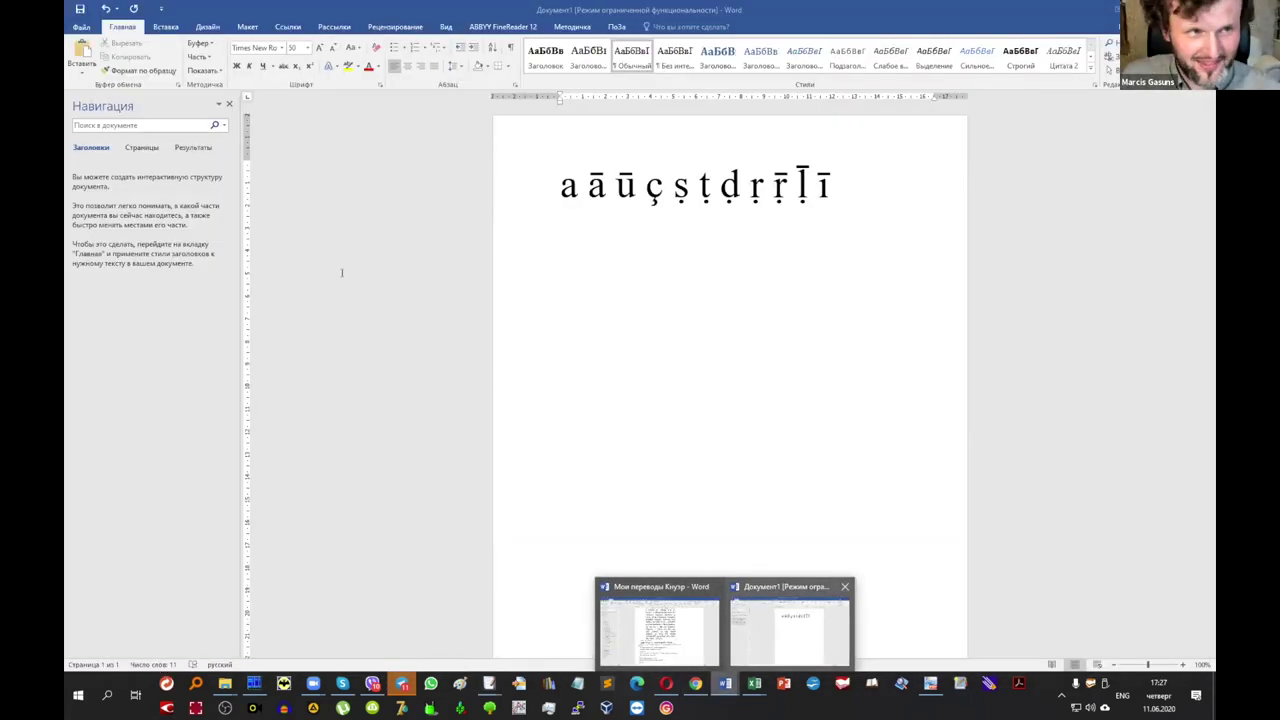
pyautogui.hotkey('alt', 'Tab')
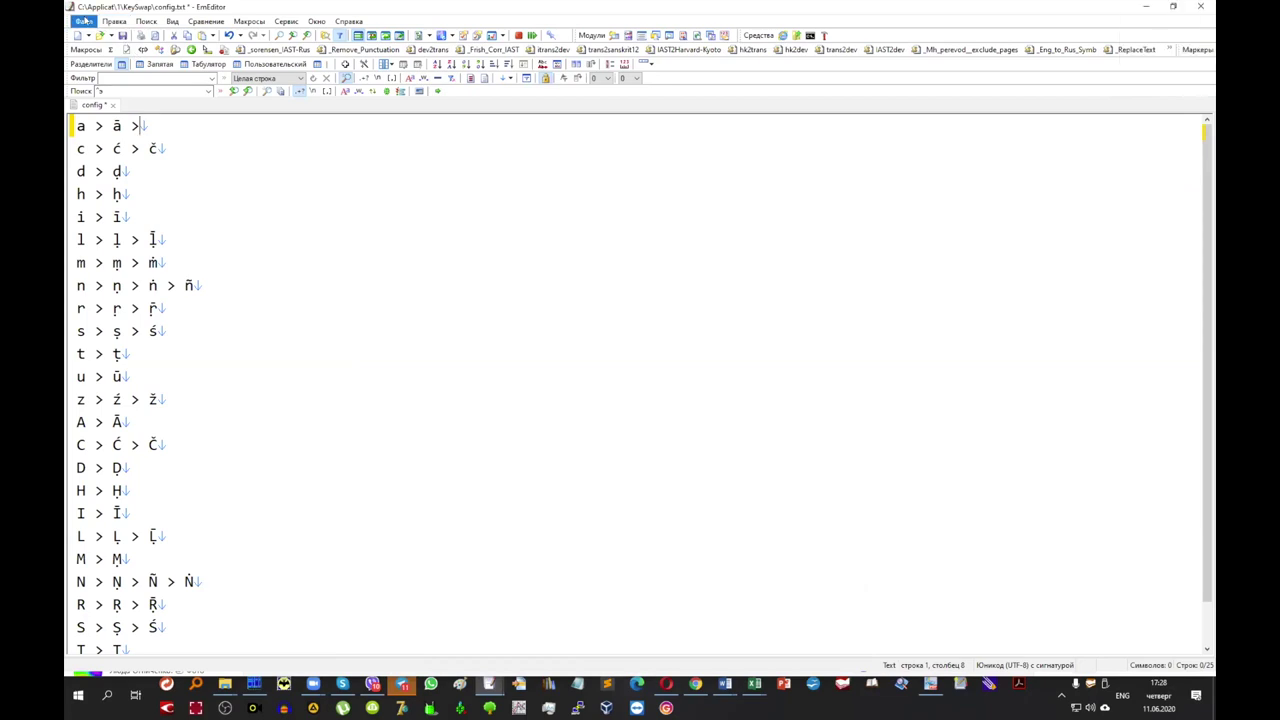
pyautogui.click(83, 21)
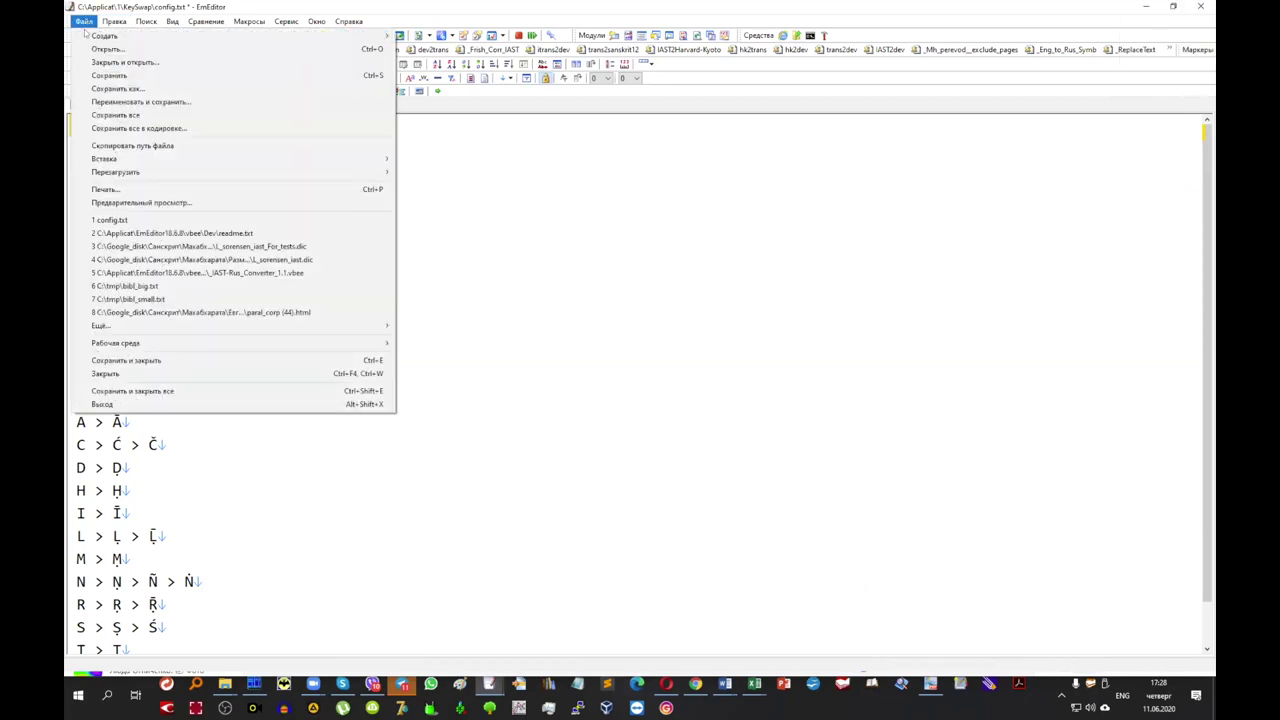
pyautogui.click(93, 50)
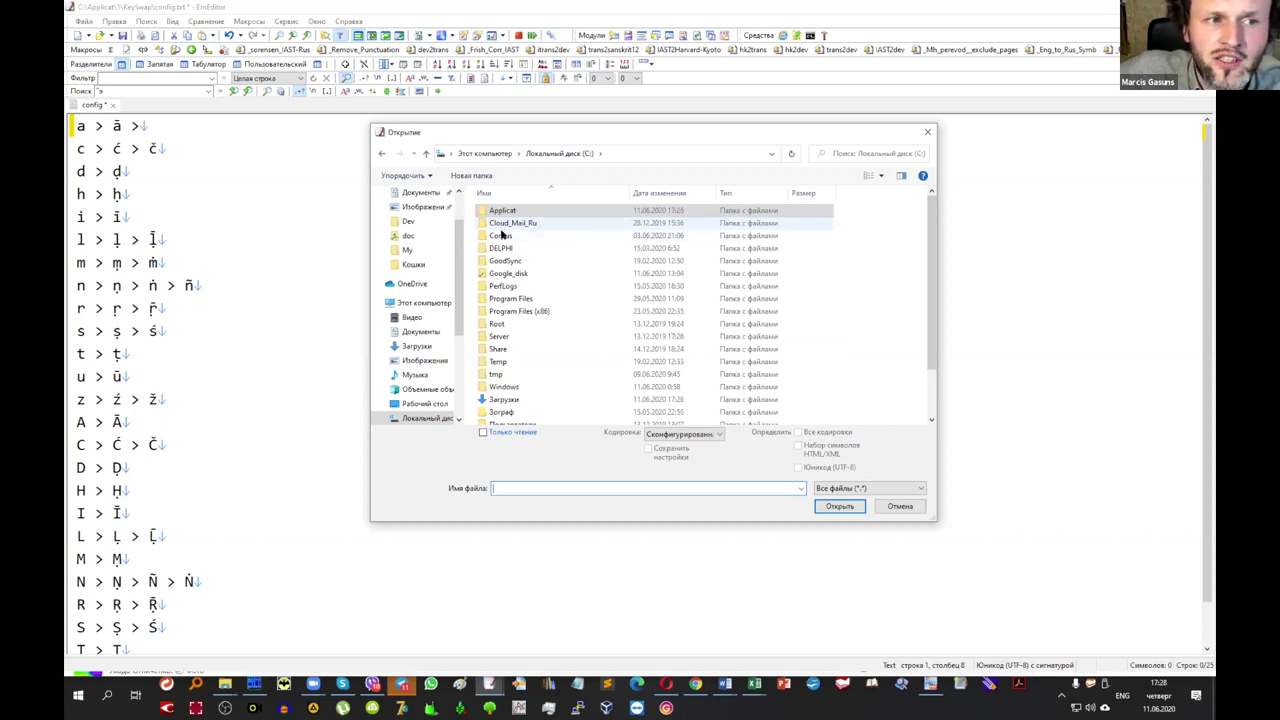
pyautogui.click(900, 506)
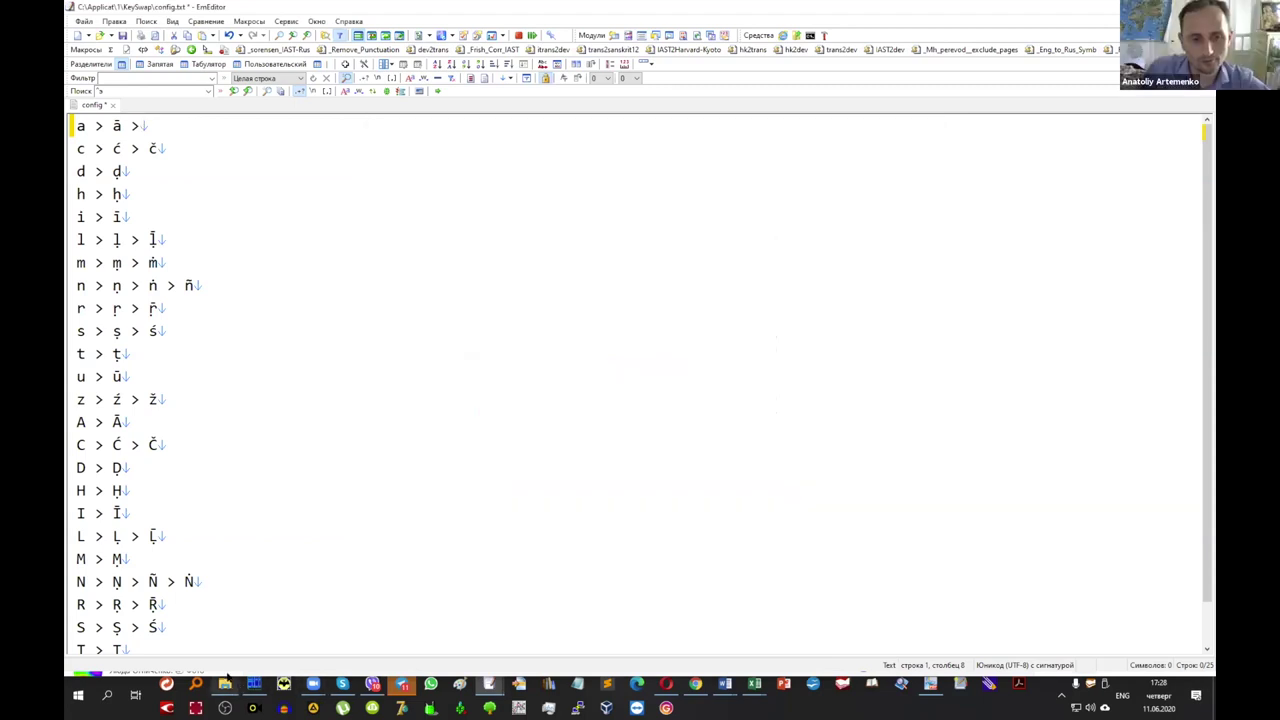
# Switch to File Explorer, go up to folder 1 and reopen the KeySwap folder.
pyautogui.hotkey('alt', 'Tab')
pyautogui.hotkey('alt', 'Tab')
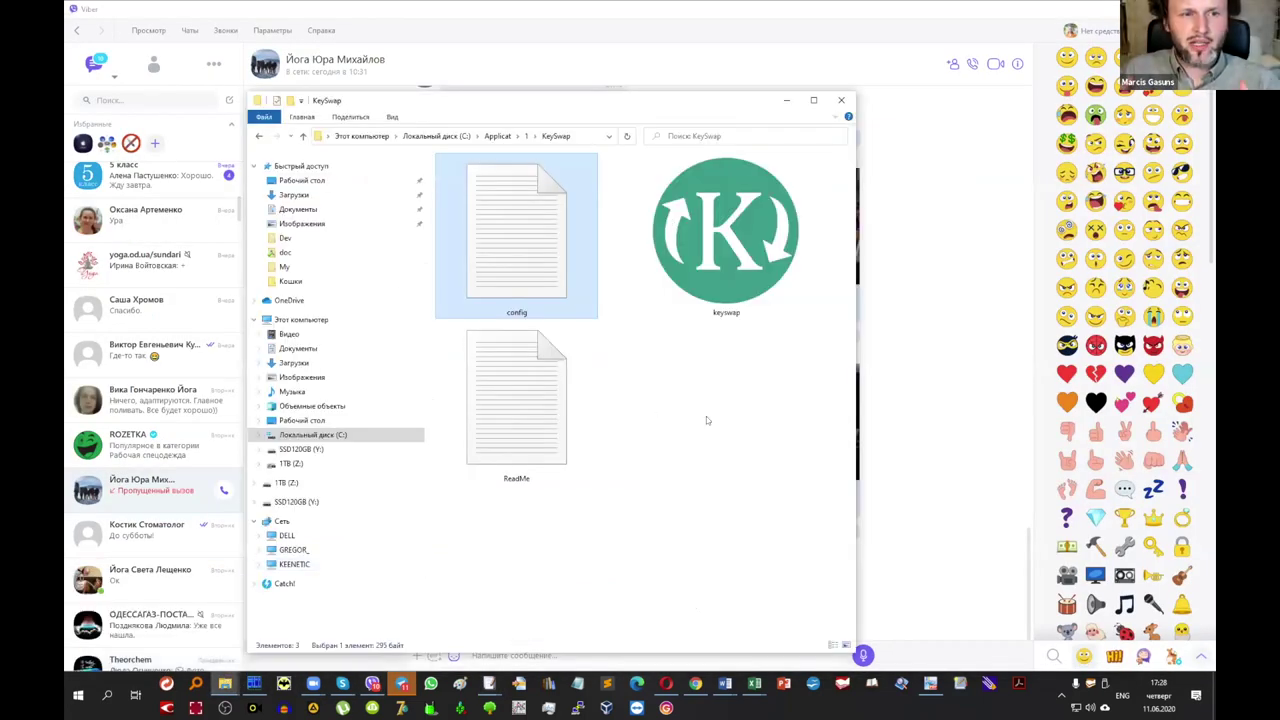
pyautogui.click(527, 138)
pyautogui.doubleClick(505, 157)
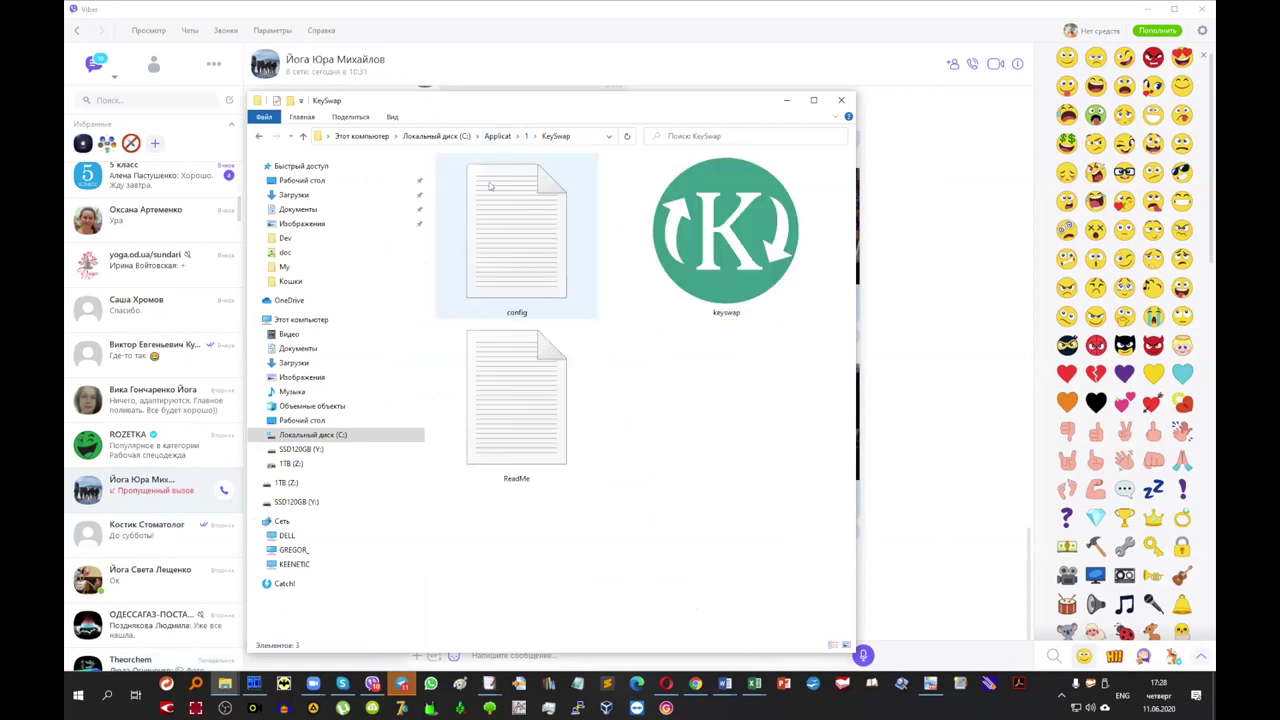
# Display the KeySwap folder's files as extra large icons.
pyautogui.click(393, 117)
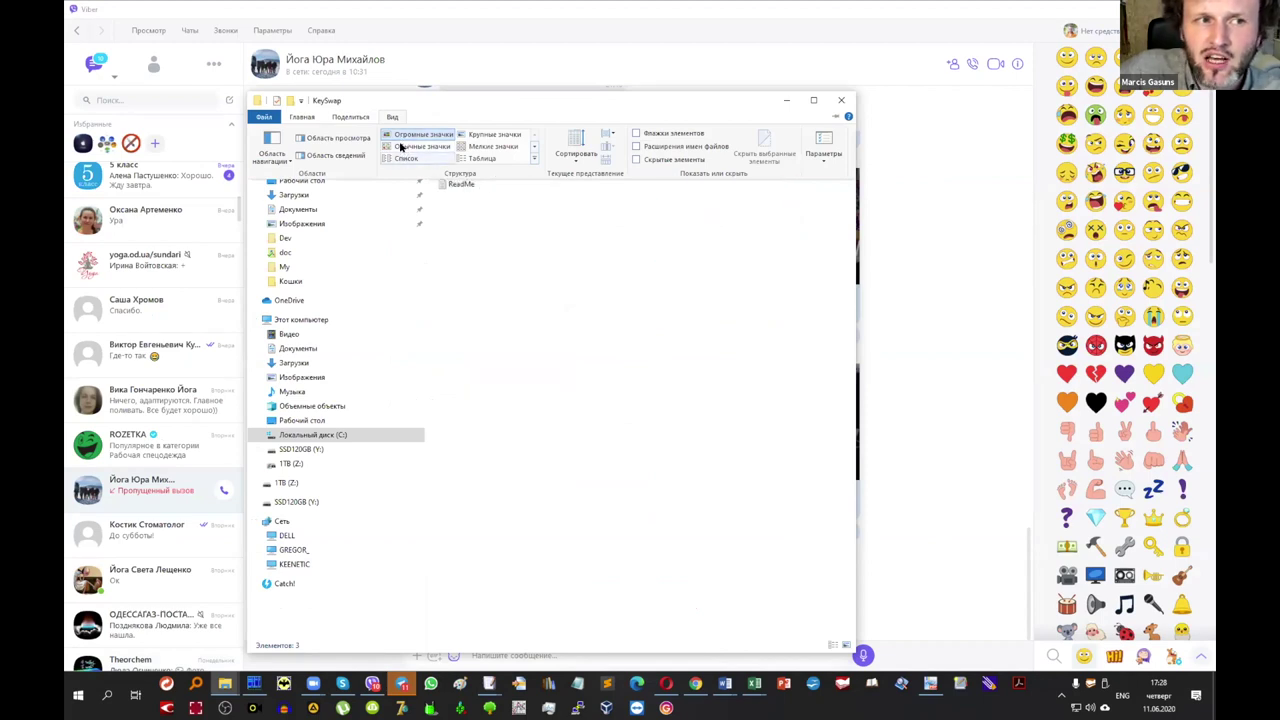
pyautogui.click(402, 140)
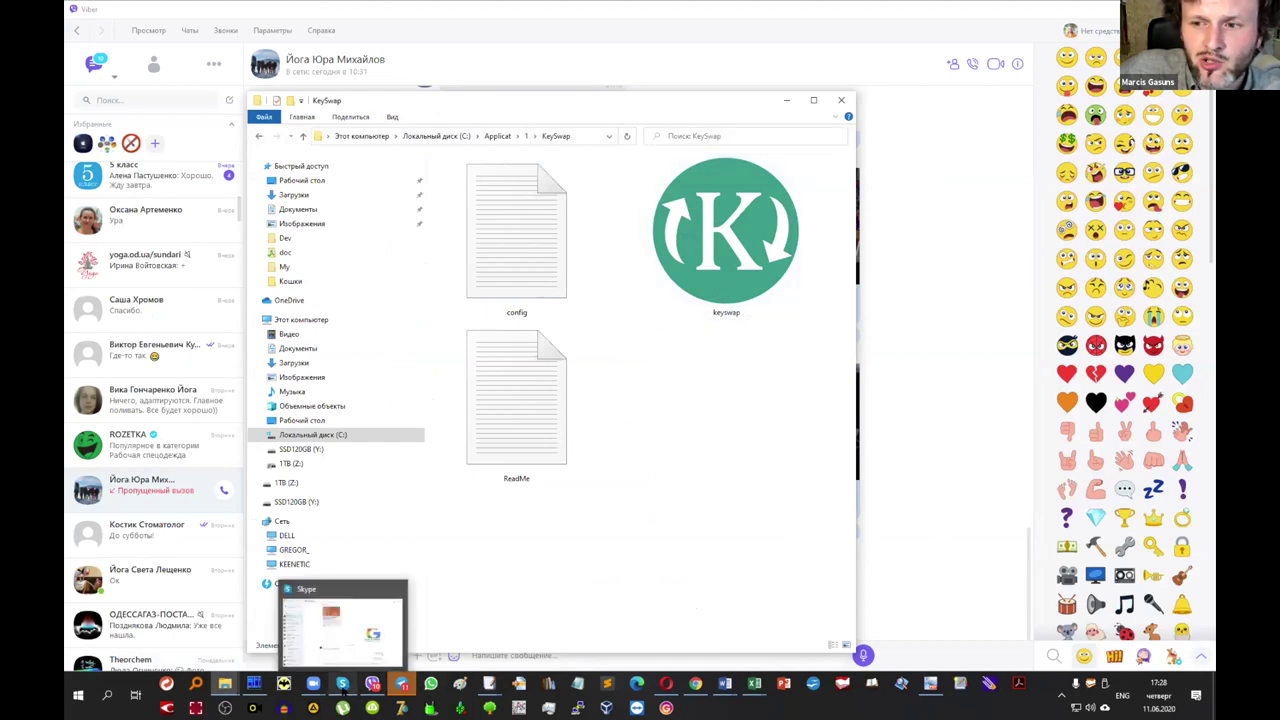
# Switch to Skype and copy the first line, "a > ā > á > ā́", from the received mapping list.
pyautogui.moveTo(316, 686)
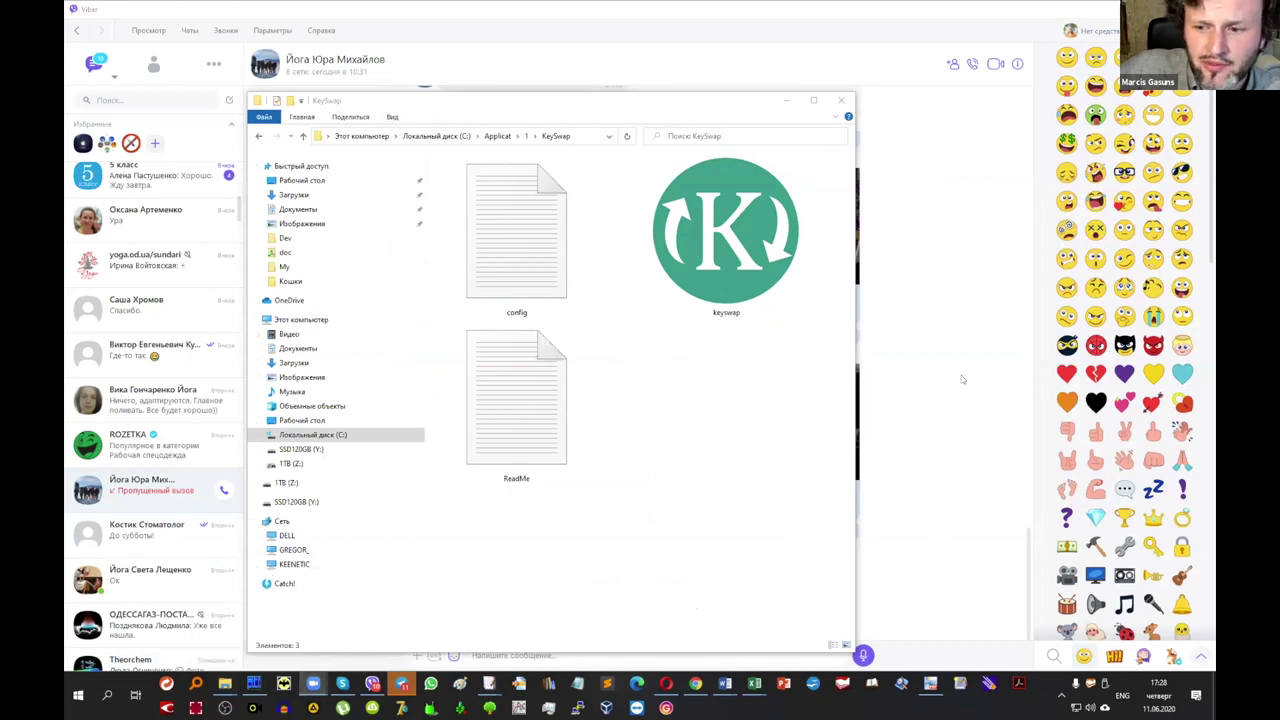
pyautogui.moveTo(315, 684)
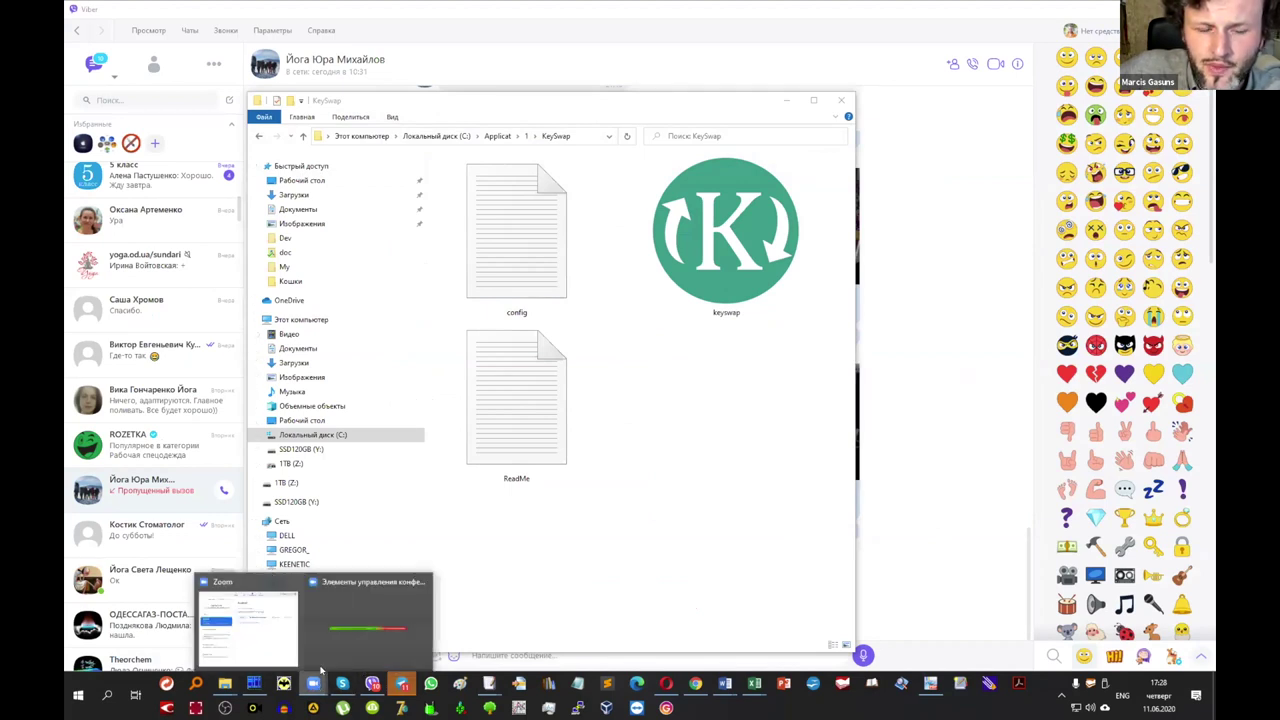
pyautogui.moveTo(348, 631)
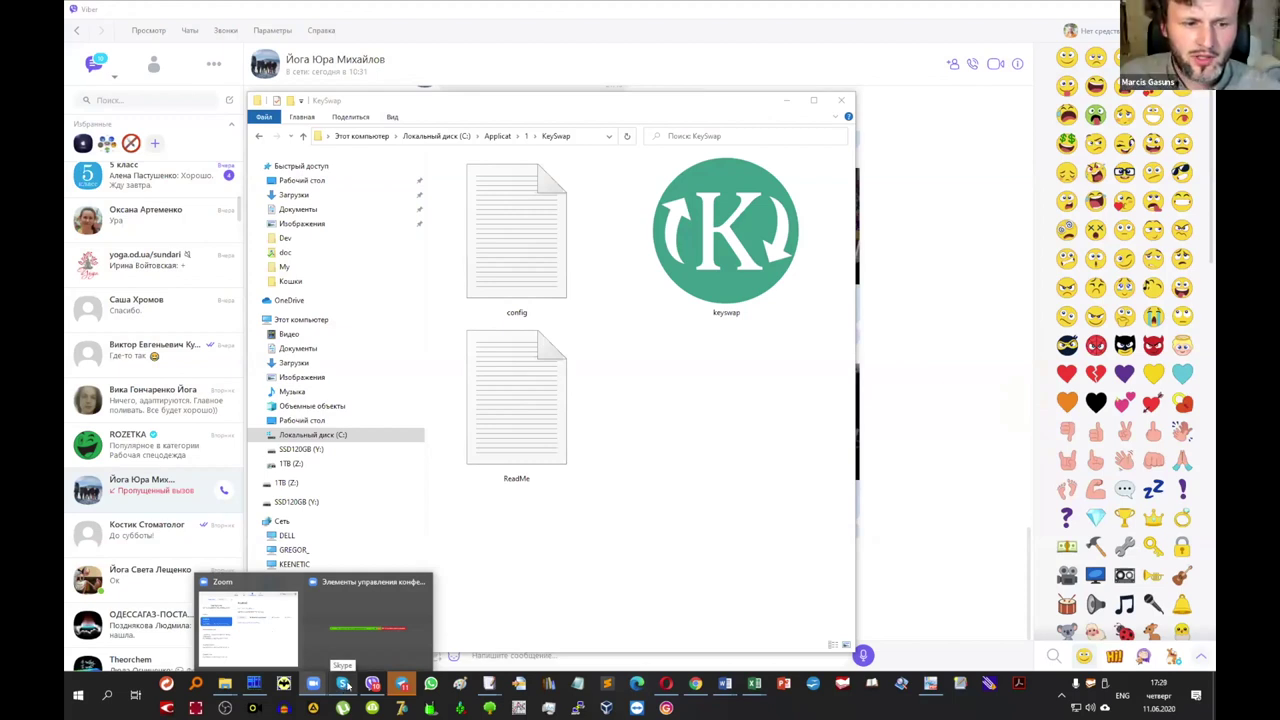
pyautogui.click(343, 684)
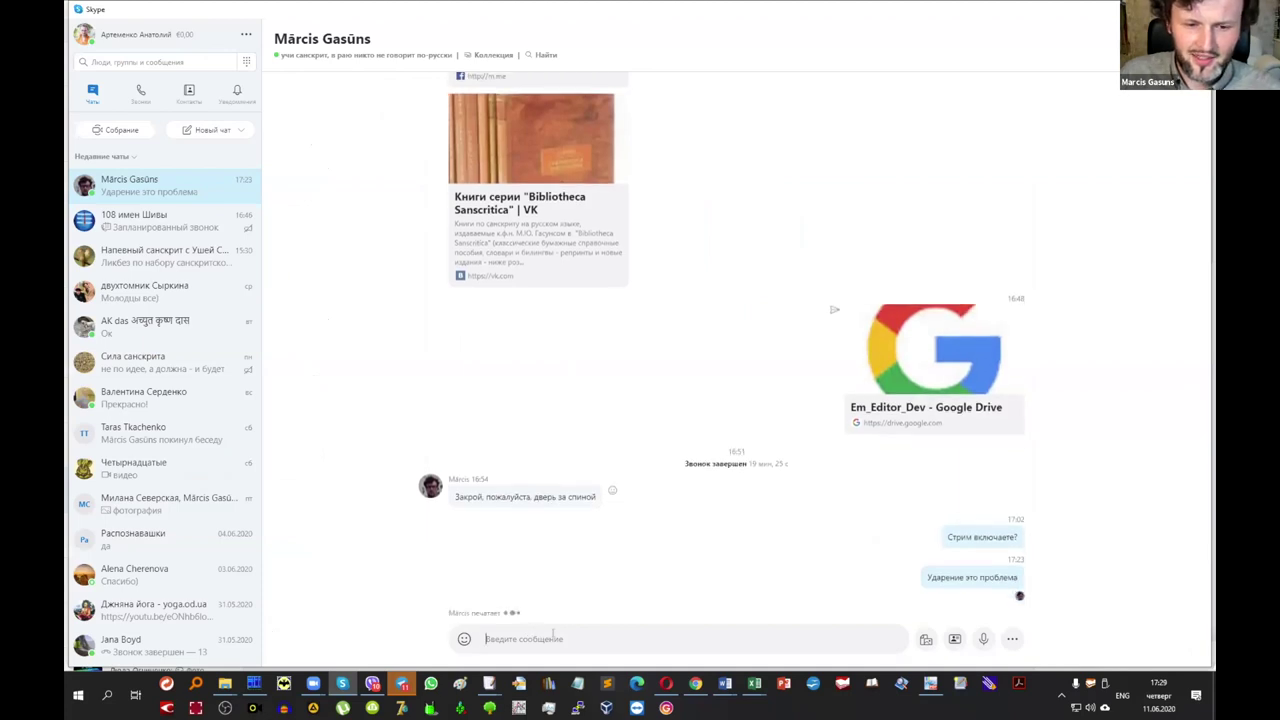
pyautogui.moveTo(520, 590); pyautogui.dragTo(435, 198)
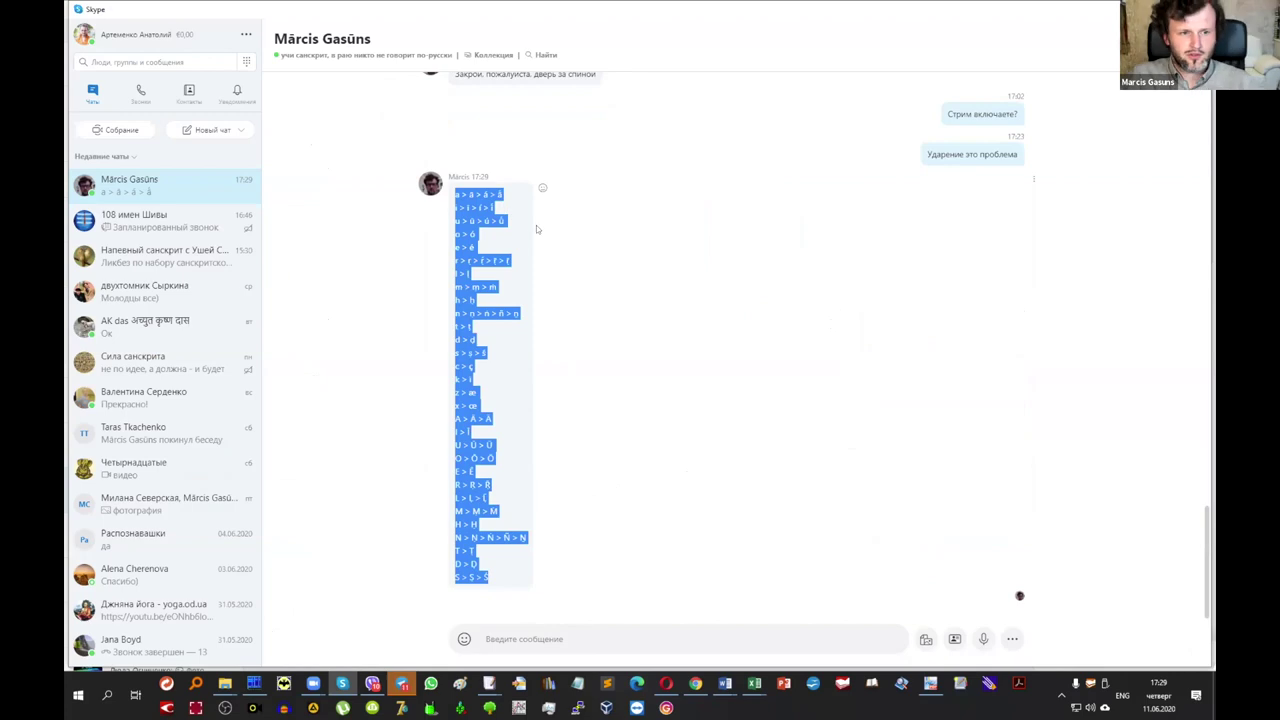
pyautogui.moveTo(520, 192); pyautogui.dragTo(456, 198)
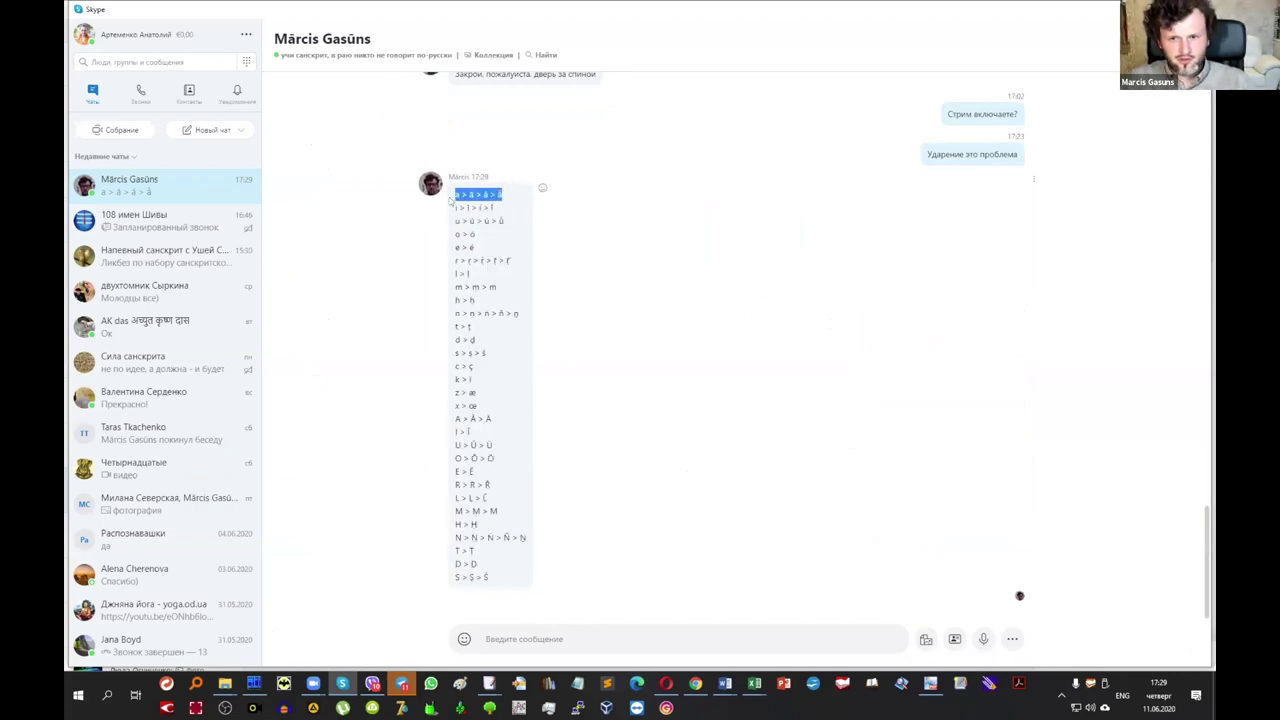
# Replace the first mapping line of config.txt in EmEditor with "a > ā > á > ā́" and save the file.
pyautogui.click(488, 684)
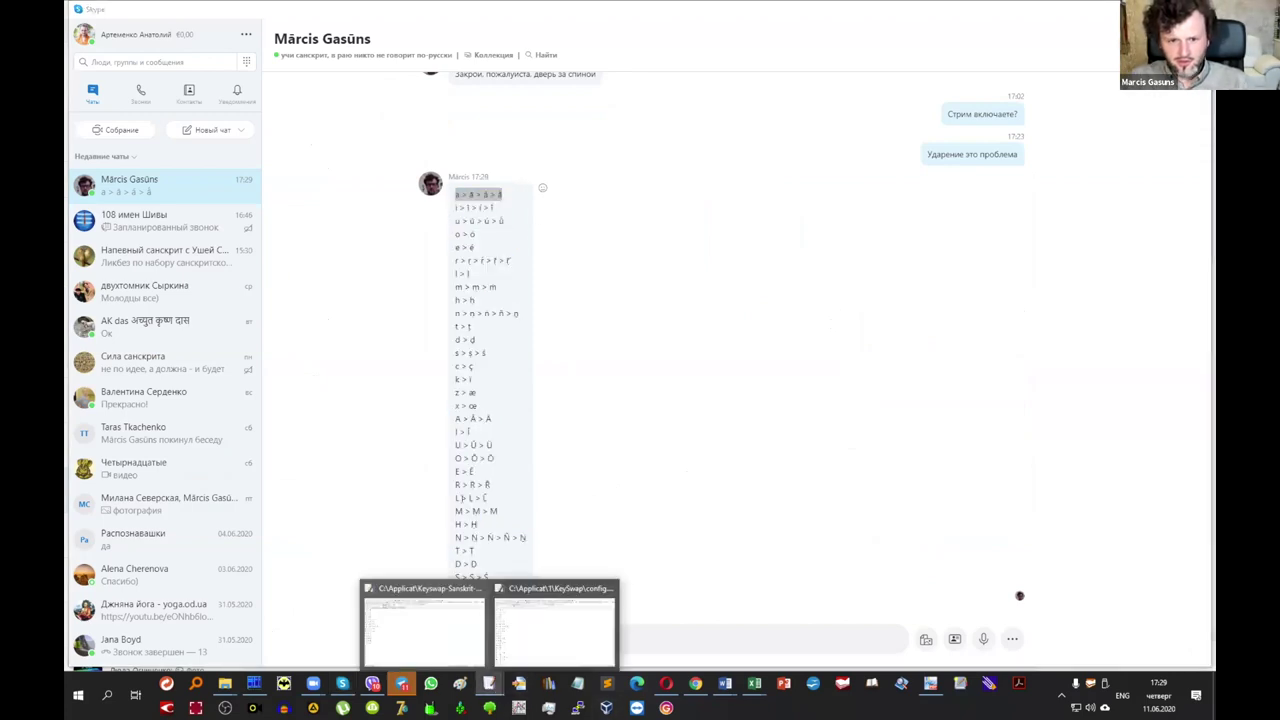
pyautogui.click(555, 625)
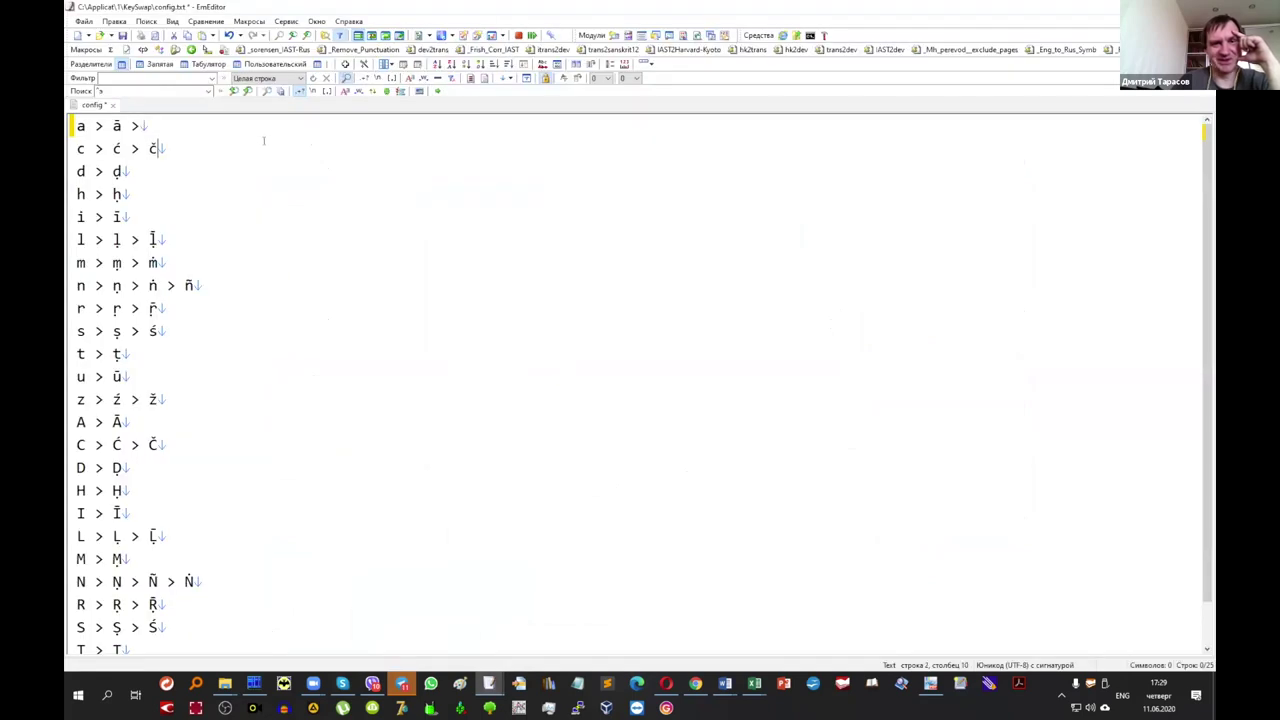
pyautogui.hotkey('shift', 'End')
pyautogui.write('a > ā > á > ā')
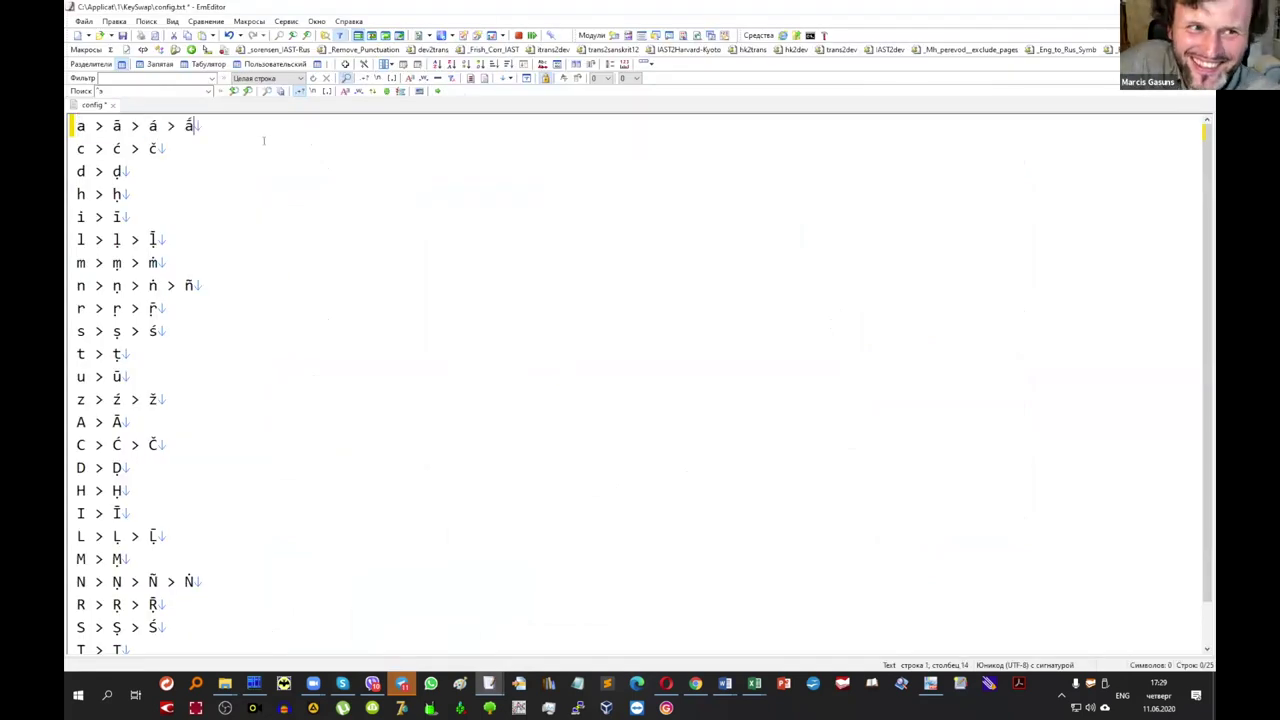
pyautogui.hotkey('ctrl', 's')
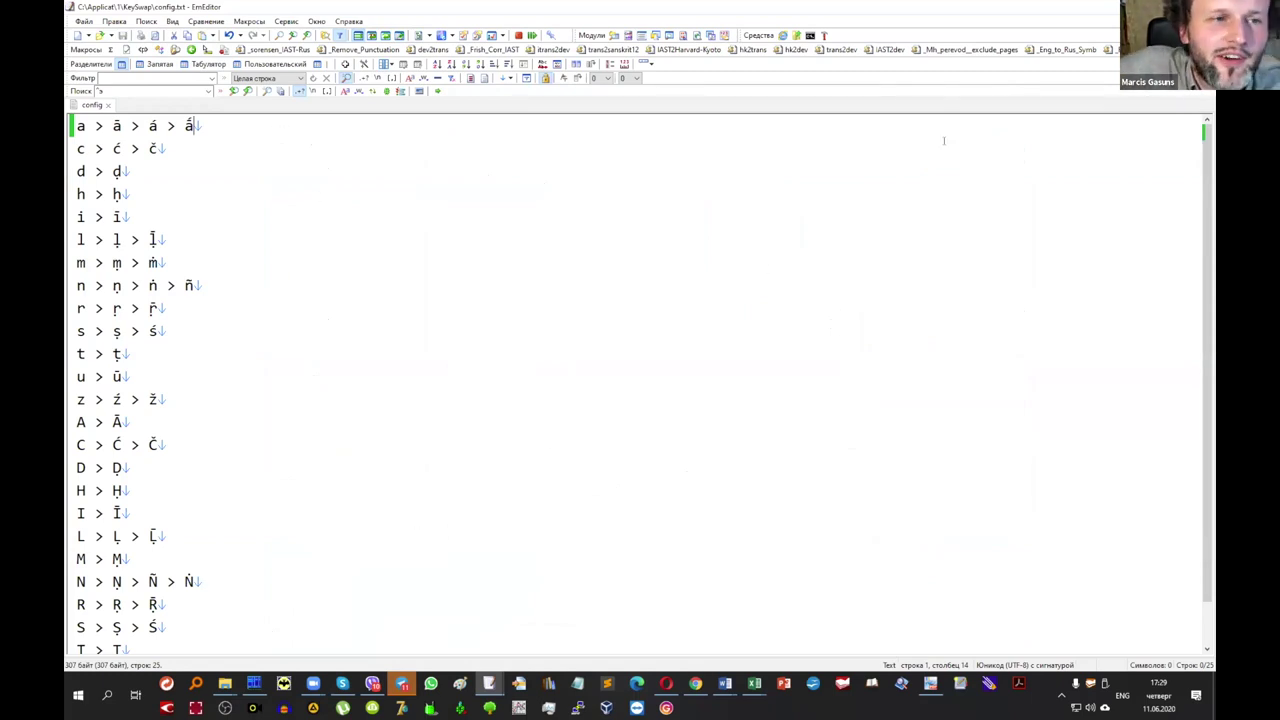
# Exit the running Keyswap program and return to the end of the first mapping line in config.txt.
pyautogui.click(1062, 695)
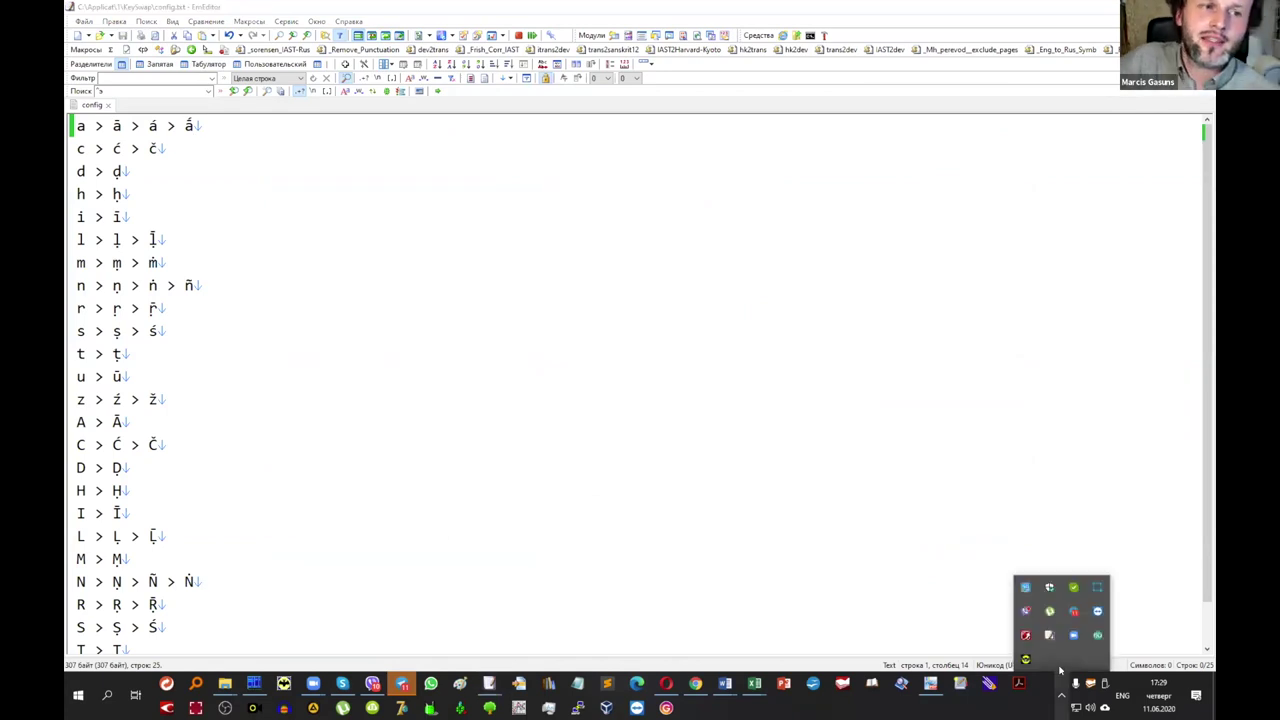
pyautogui.rightClick(1098, 611)
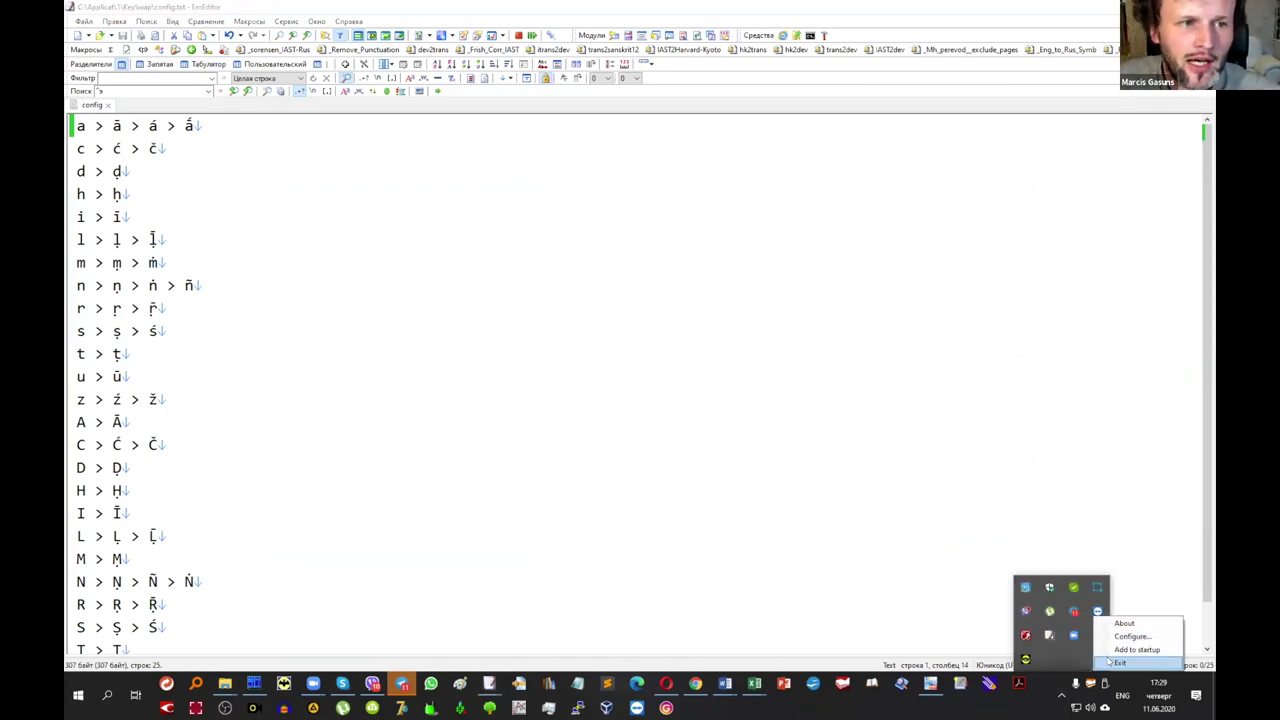
pyautogui.click(1118, 662)
pyautogui.click(157, 308)
pyautogui.click(222, 127)
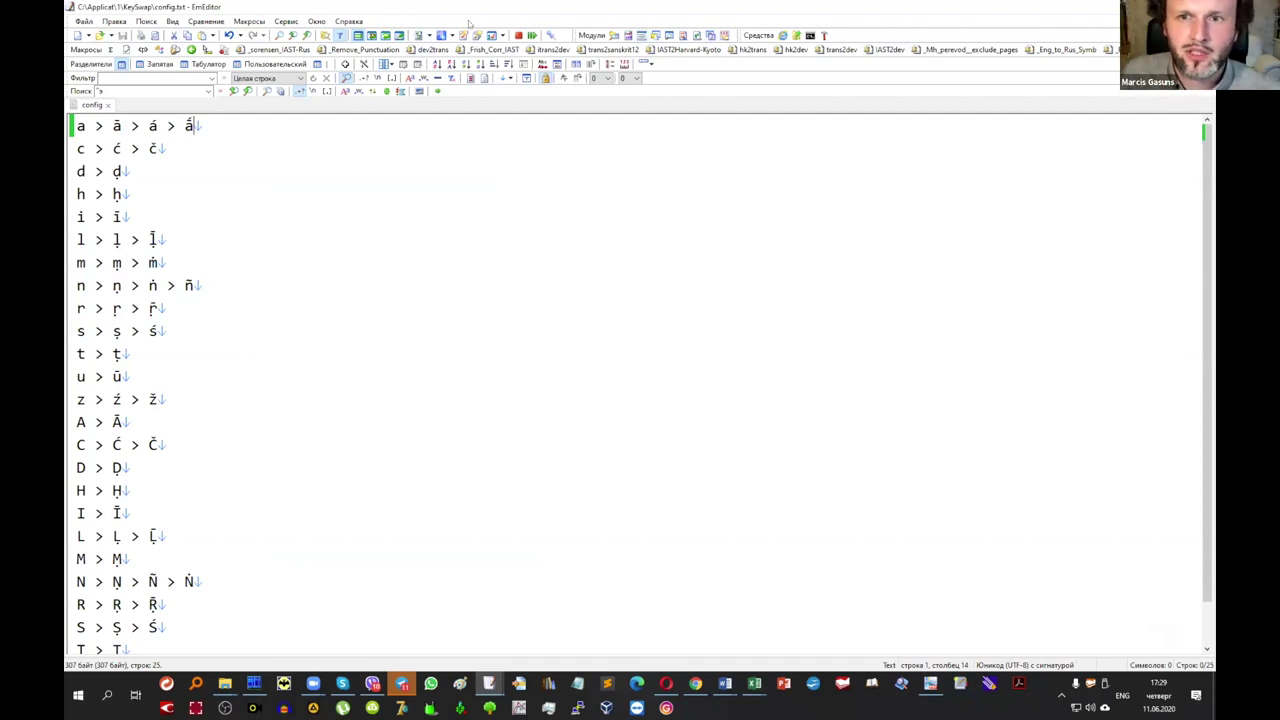
# Switch to the KeySwap folder in File Explorer and select the keyswap program.
pyautogui.hotkey('alt', 'Tab')
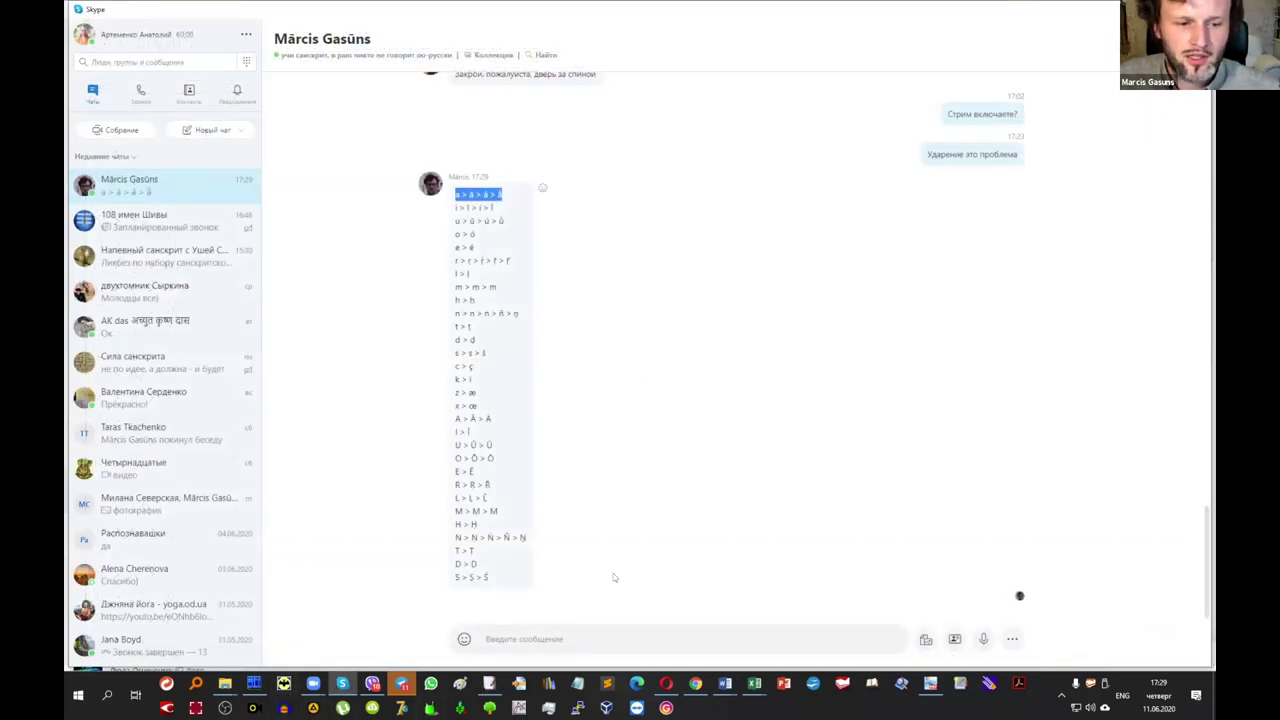
pyautogui.click(227, 687)
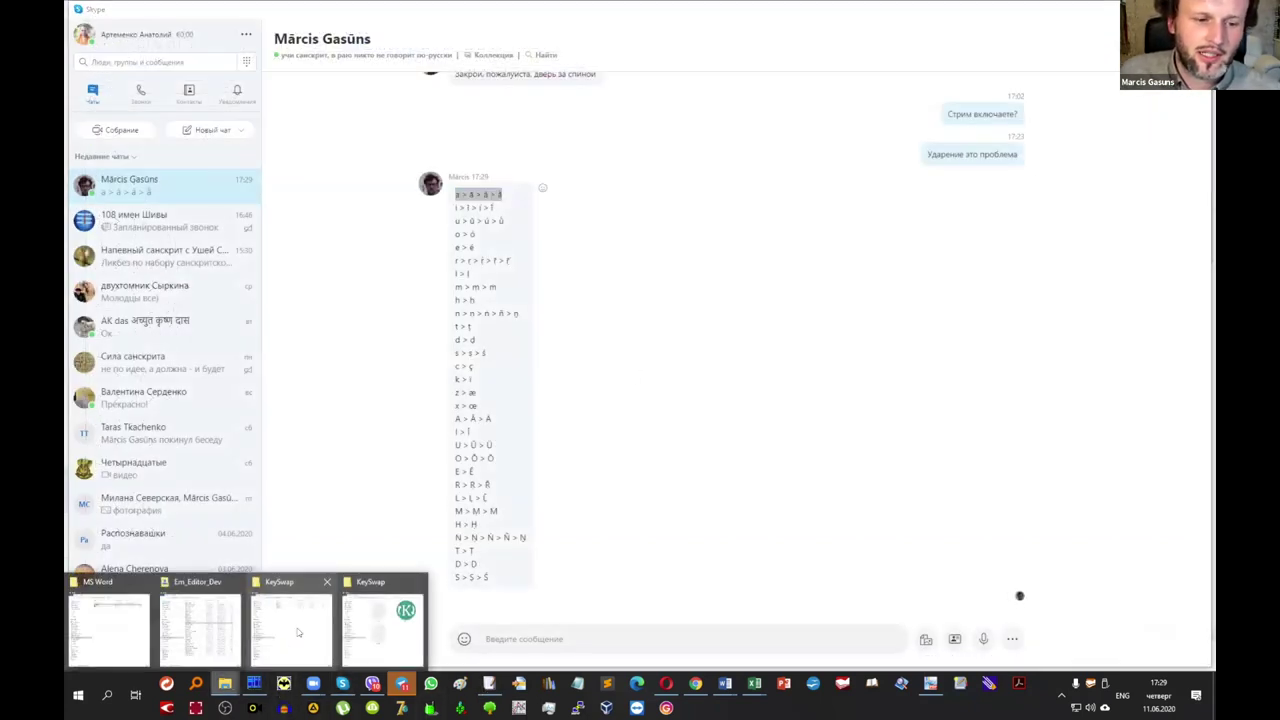
pyautogui.click(416, 612)
pyautogui.click(734, 266)
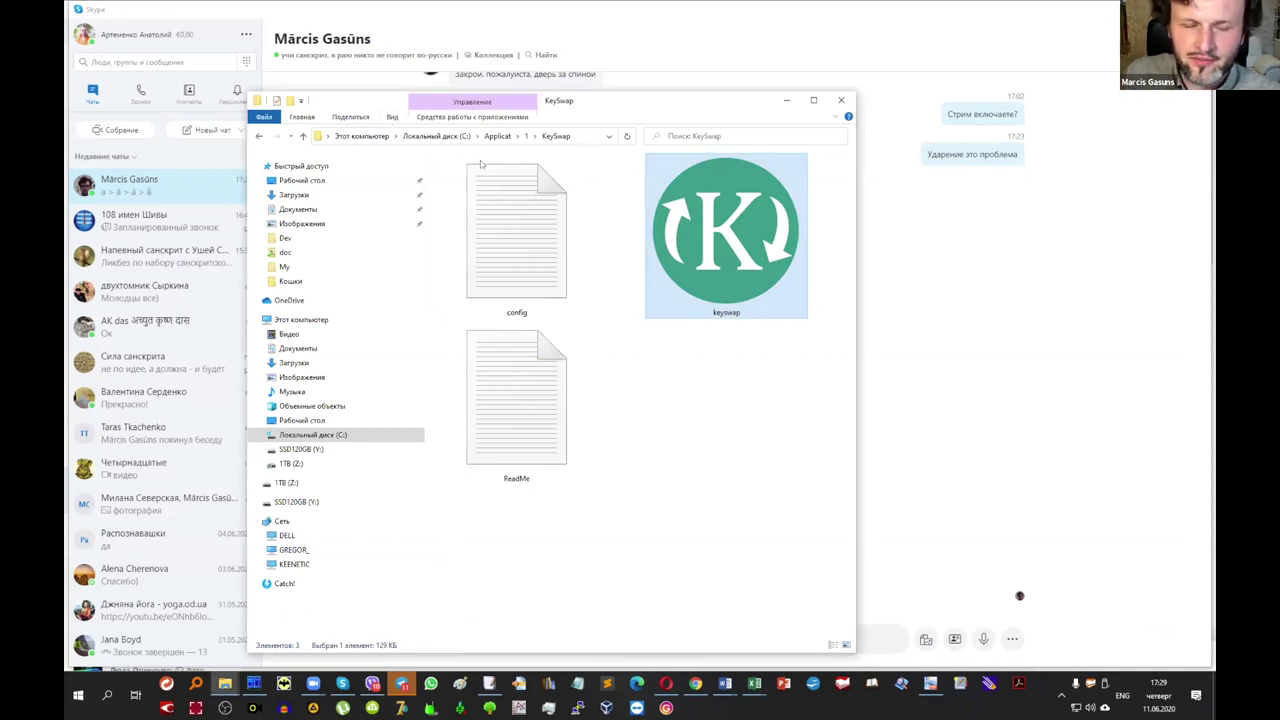
# Display the KeySwap folder's files as large icons after trying the list view.
pyautogui.click(393, 118)
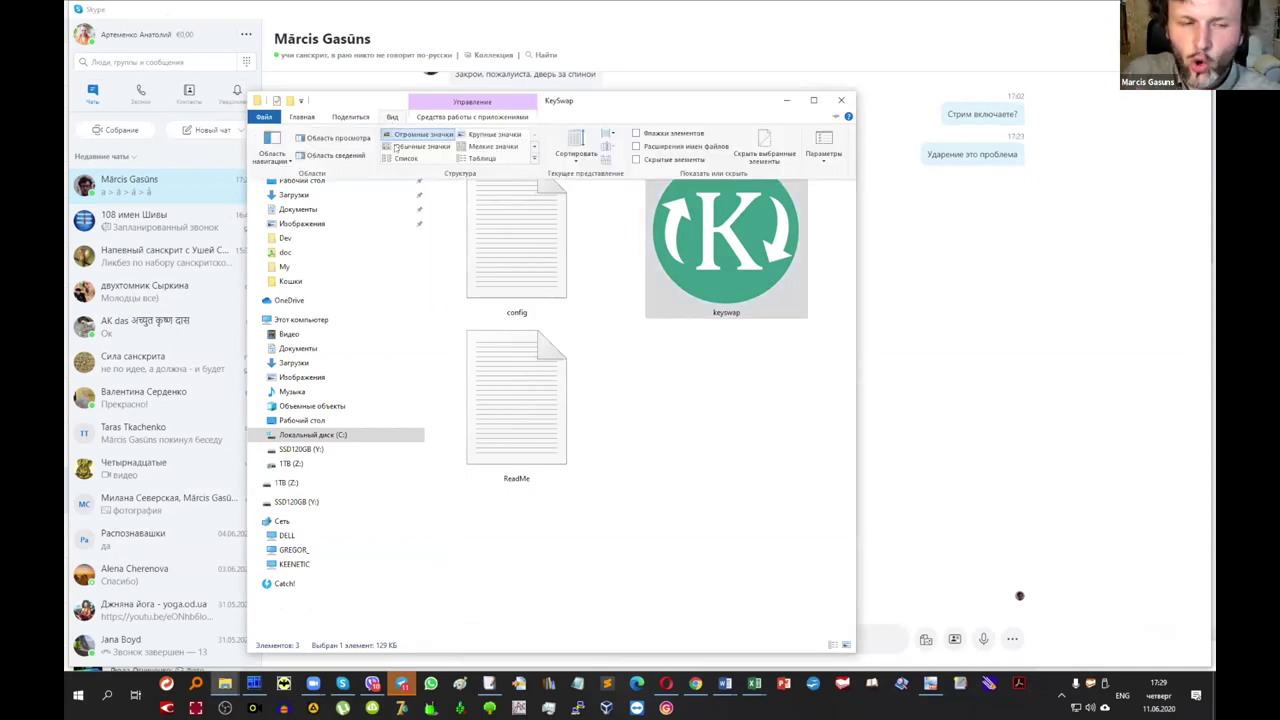
pyautogui.click(400, 158)
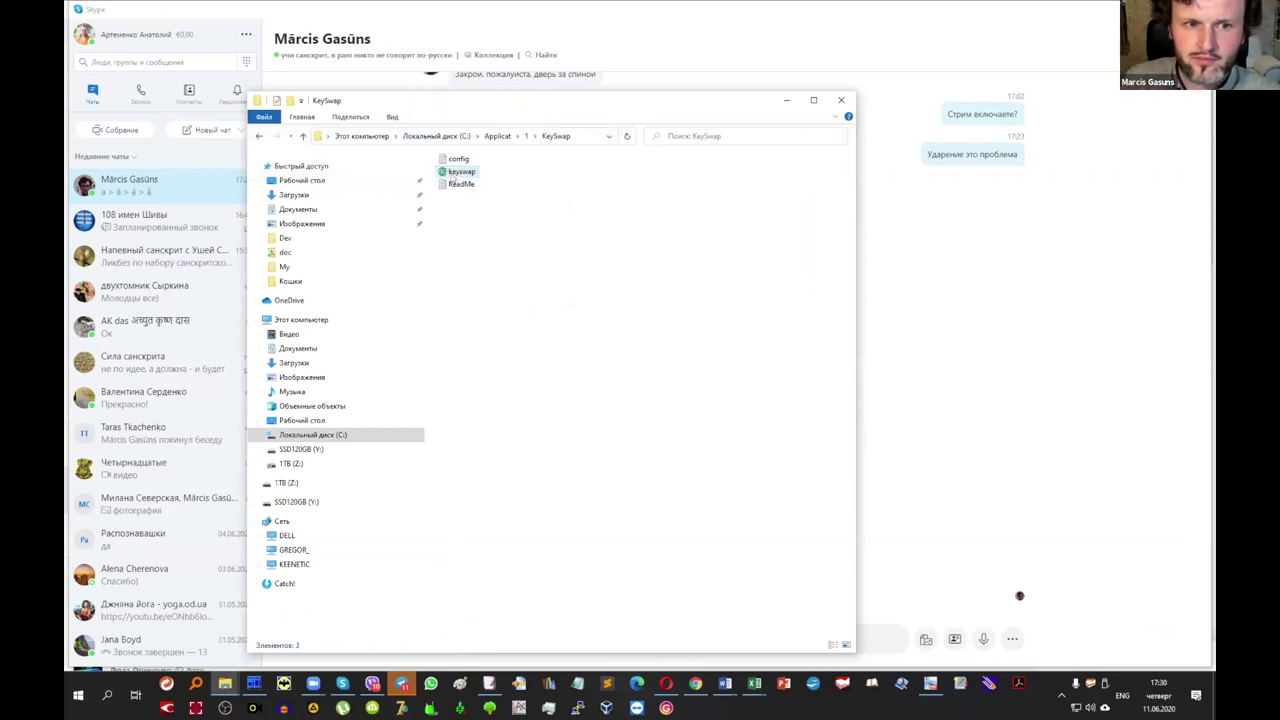
pyautogui.click(393, 117)
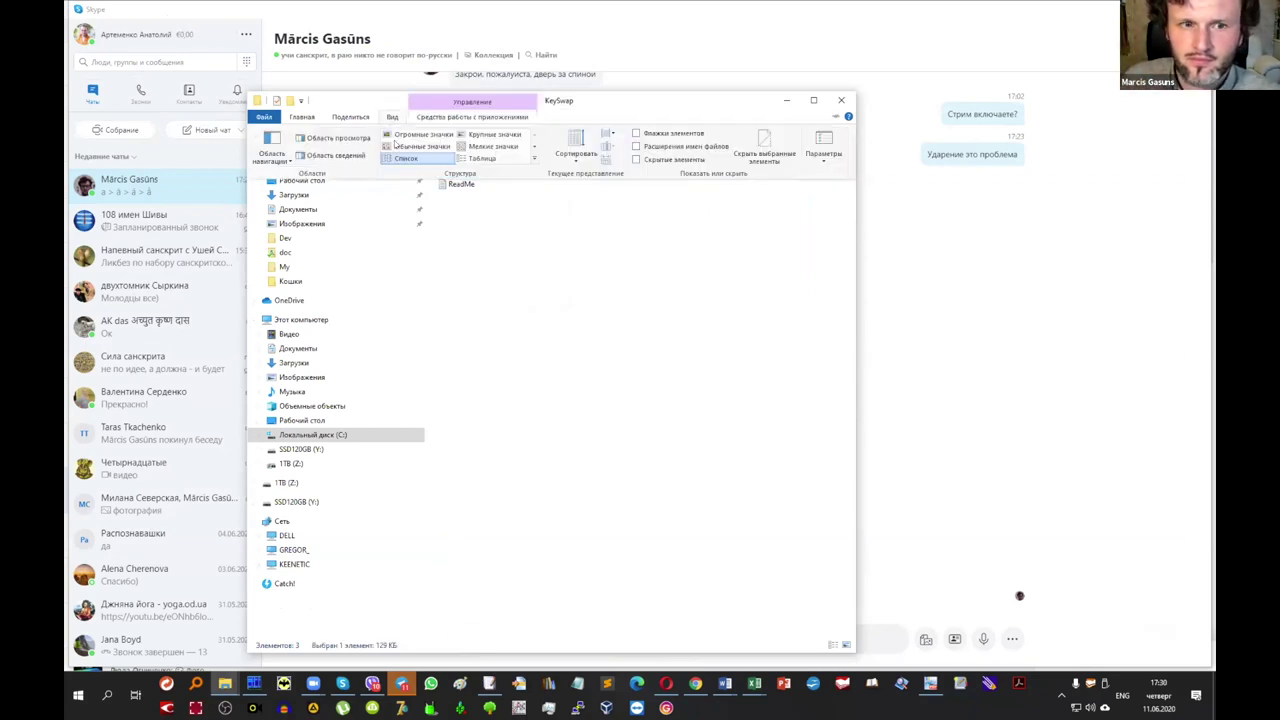
pyautogui.click(472, 134)
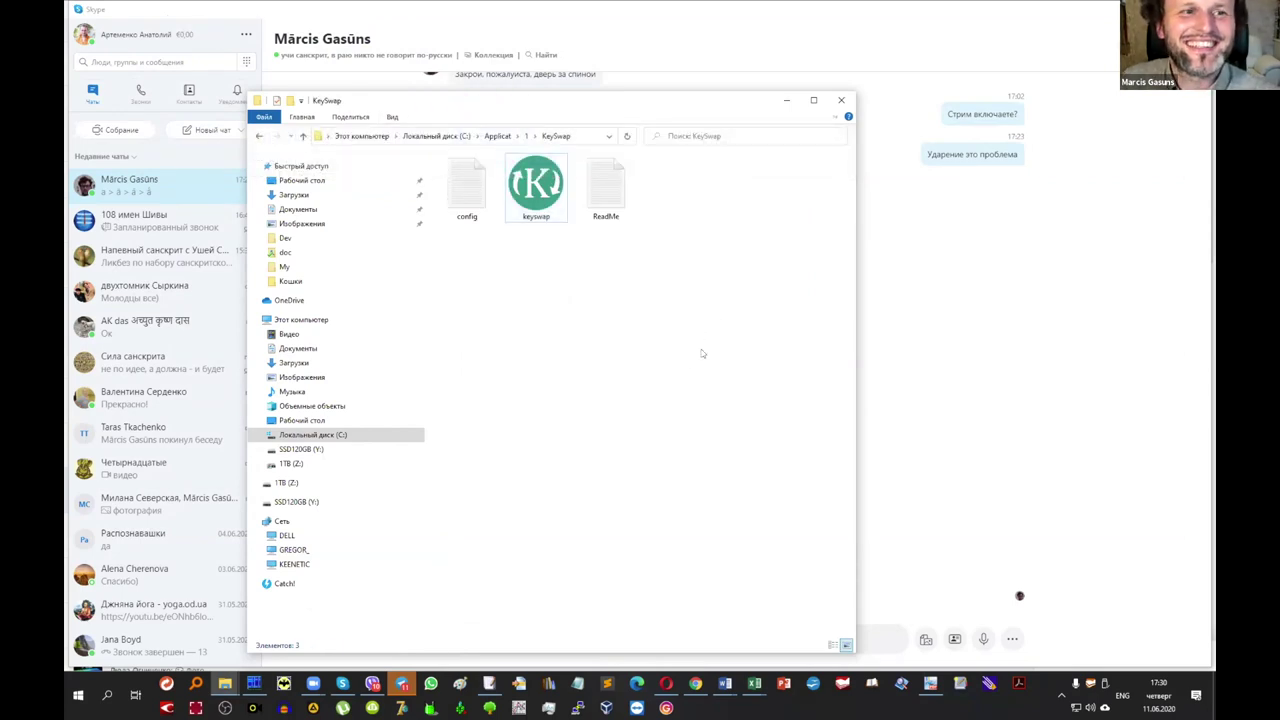
# Launch keyswap from the KeySwap folder and check for it among the hidden notification icons.
pyautogui.press('space')
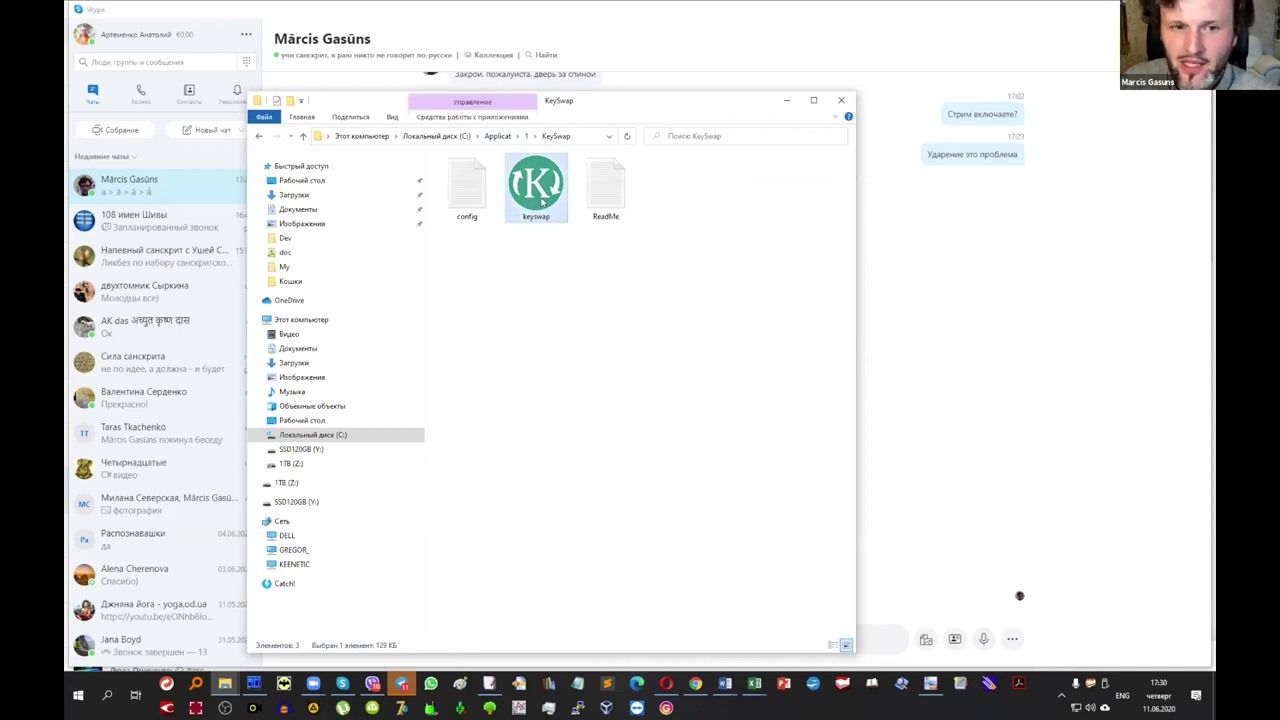
pyautogui.click(1061, 694)
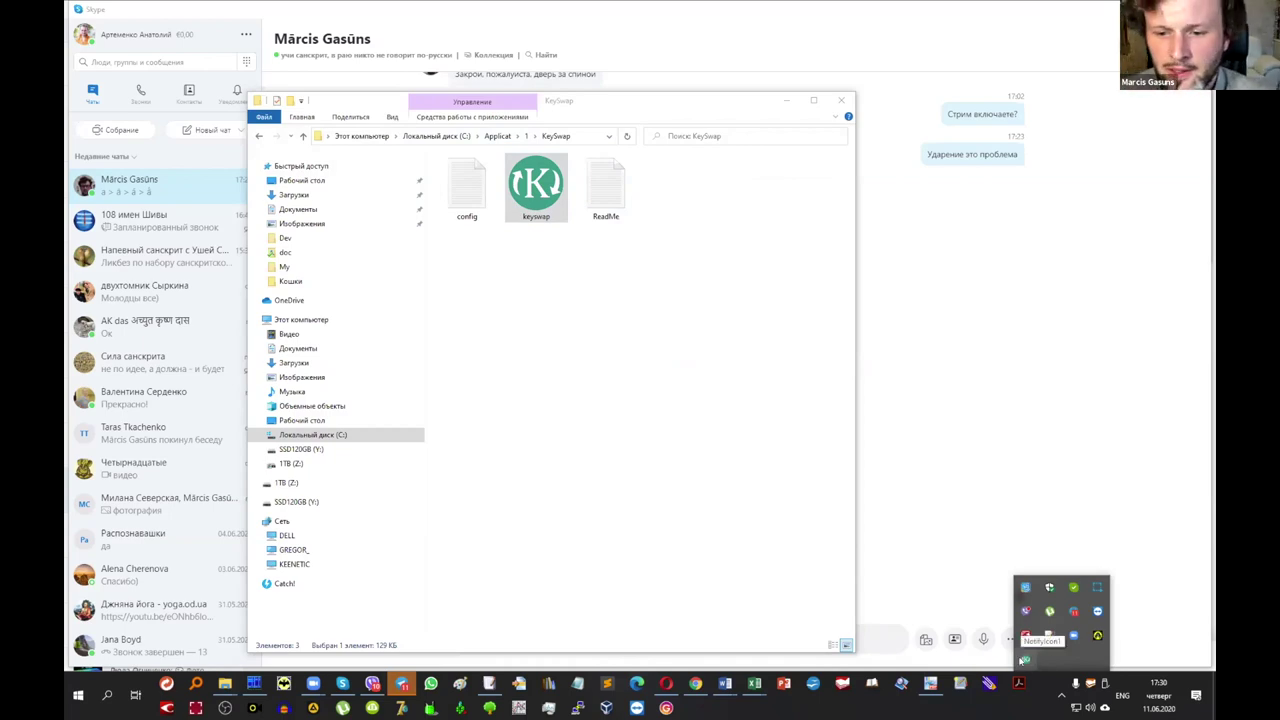
pyautogui.click(1061, 695)
pyautogui.click(1061, 695)
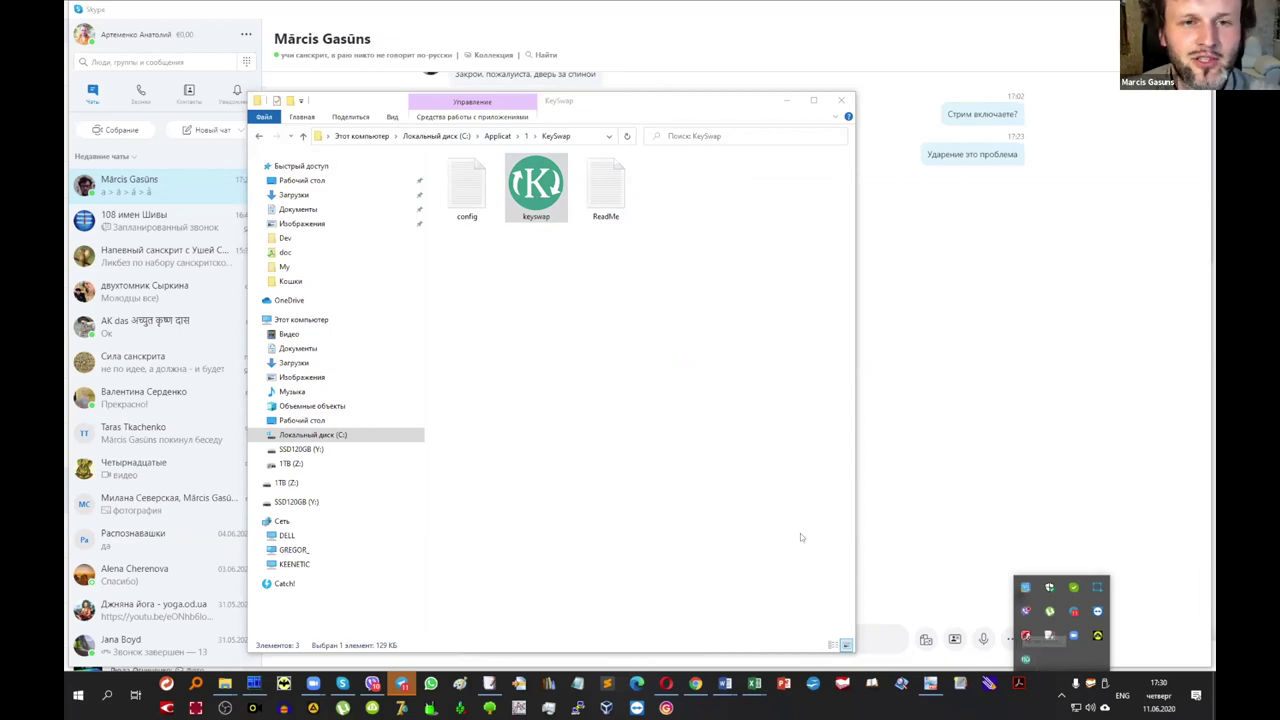
pyautogui.click(614, 502)
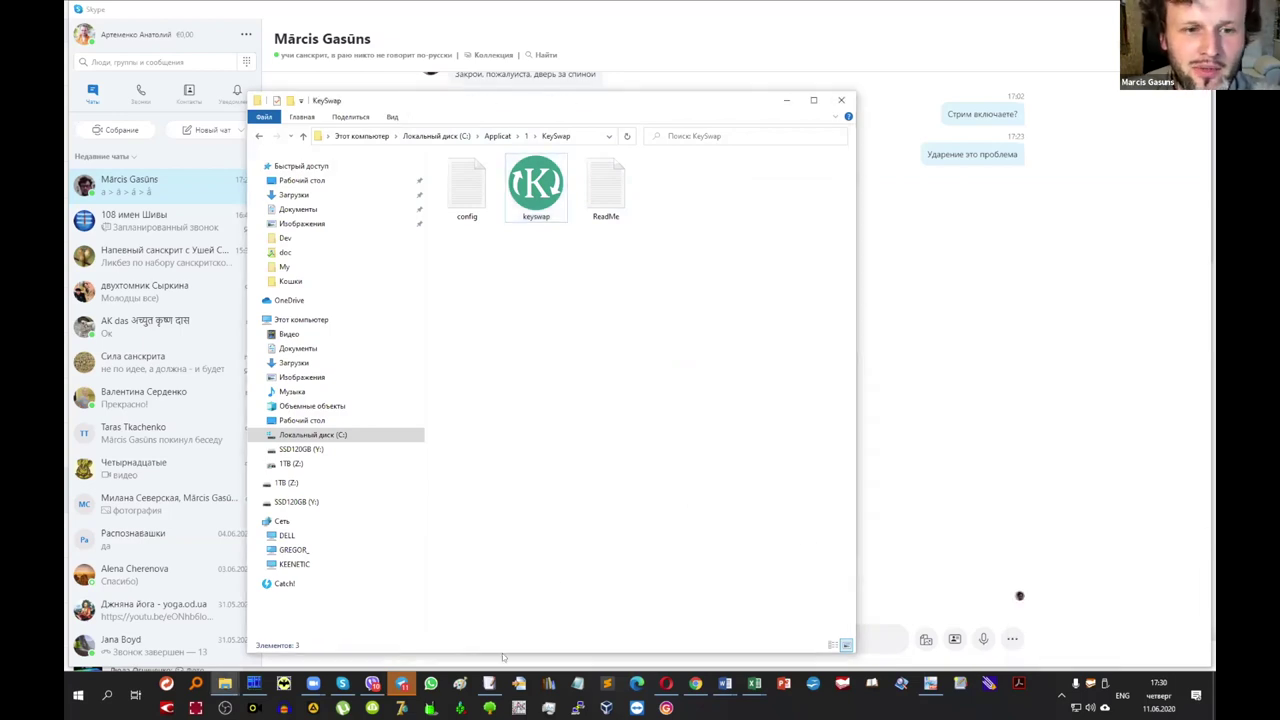
# Switch to the Word document with the sample letters and enter "ā́" on a new second line.
pyautogui.click(725, 686)
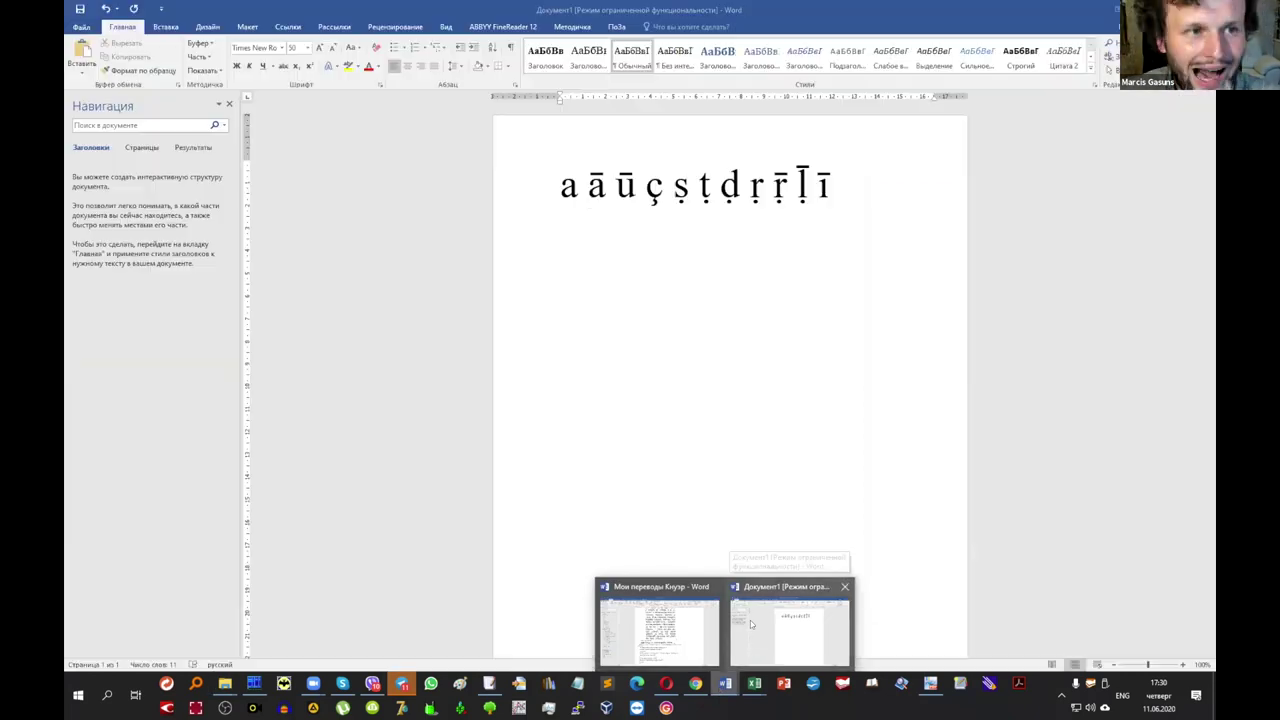
pyautogui.click(750, 620)
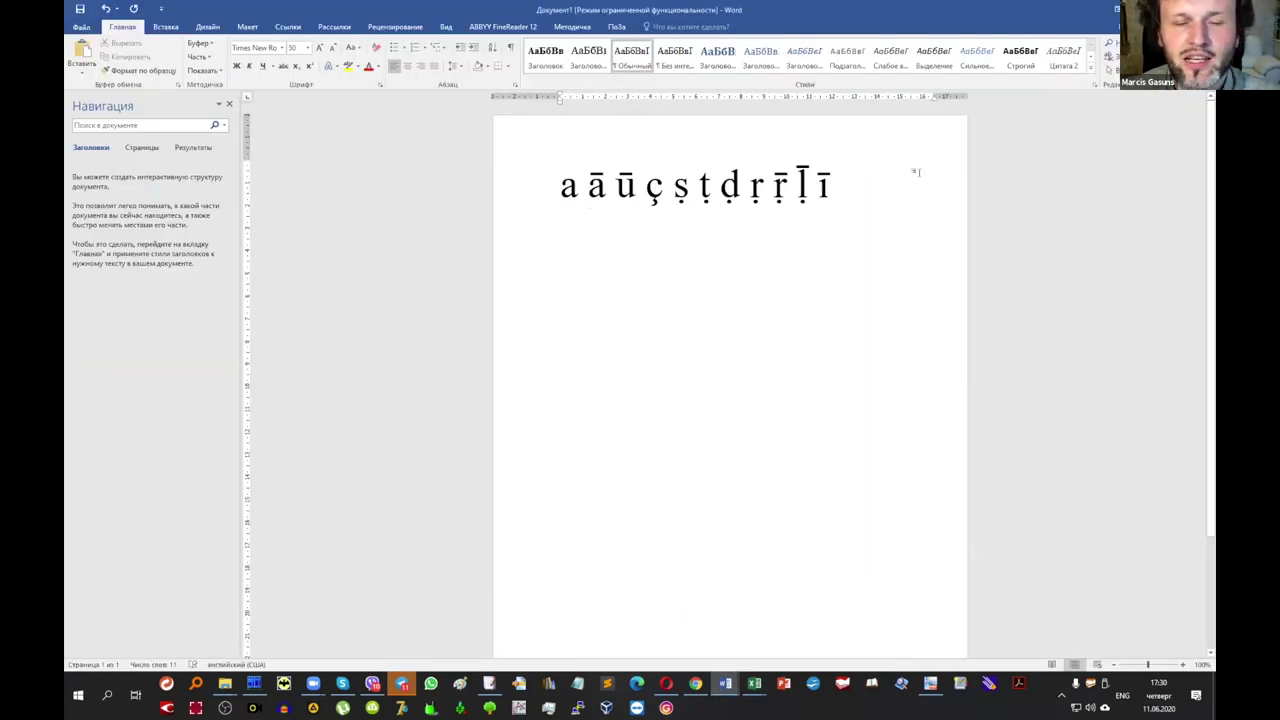
pyautogui.press('Return')
pyautogui.write('ā')
pyautogui.press('BackSpace')
pyautogui.write('́')
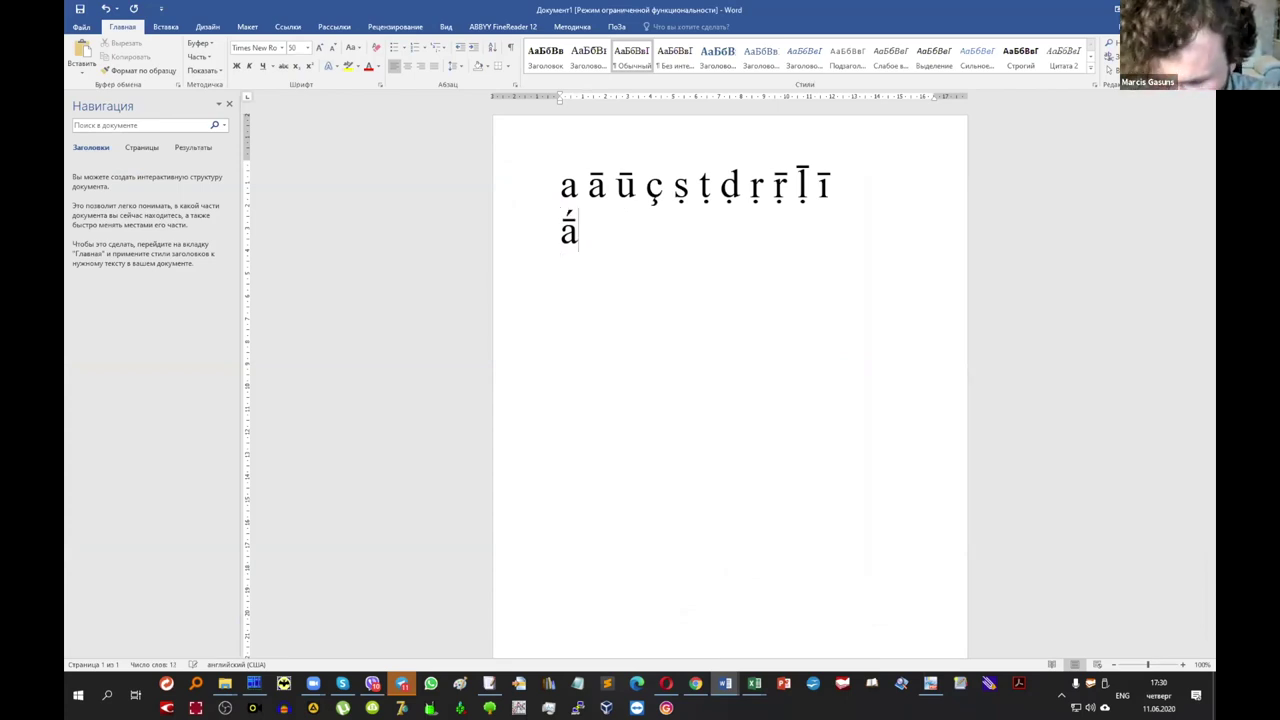
# Add "č" and "u", separated by spaces, after the accented ā́ on the second line.
pyautogui.write(' ć')
pyautogui.press('BackSpace')
pyautogui.write('̌')
pyautogui.press('BackSpace')
pyautogui.write('́')
pyautogui.press('BackSpace')
pyautogui.write('̌ b==')
pyautogui.press('BackSpace')
pyautogui.press('BackSpace')
pyautogui.press('BackSpace')
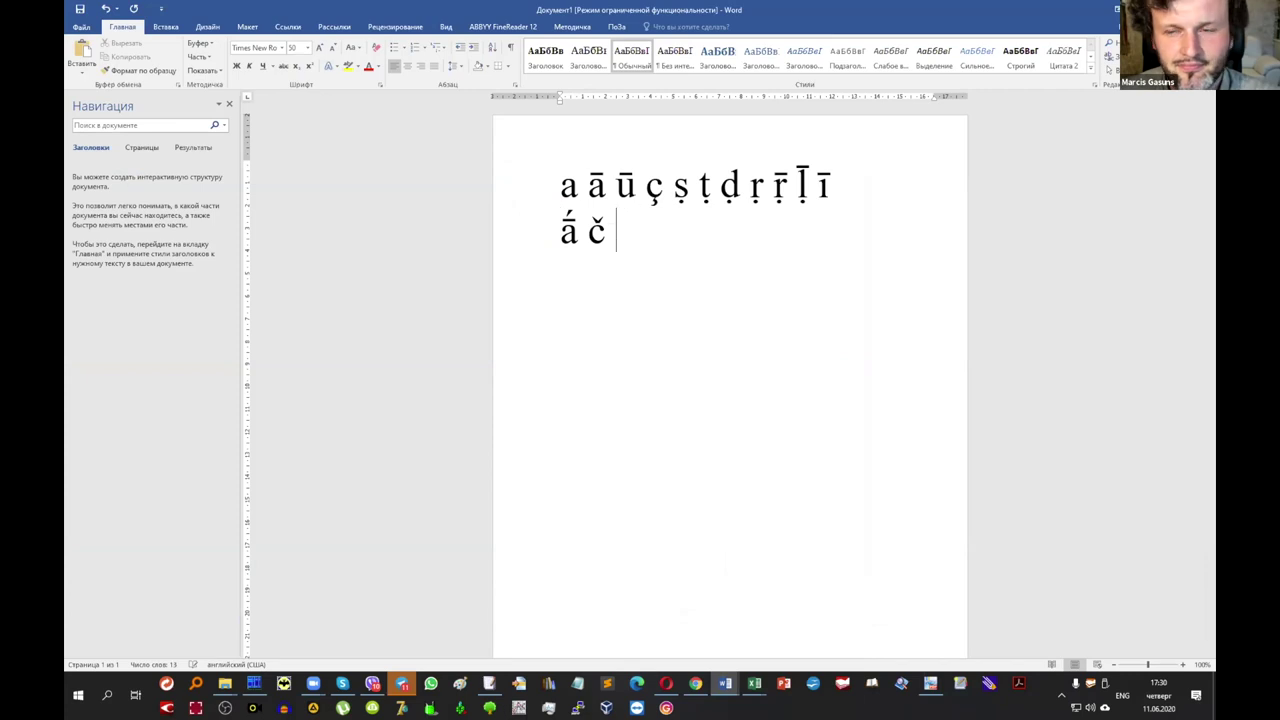
pyautogui.write('u')
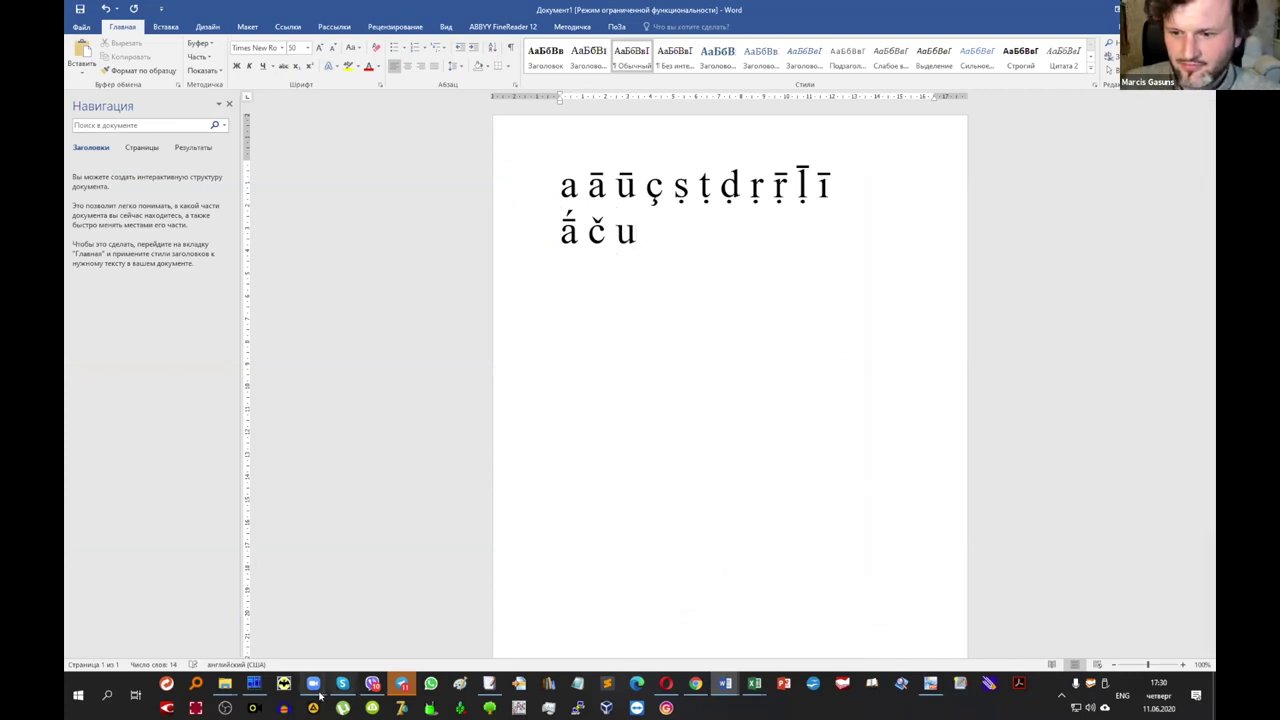
pyautogui.moveTo(486, 687)
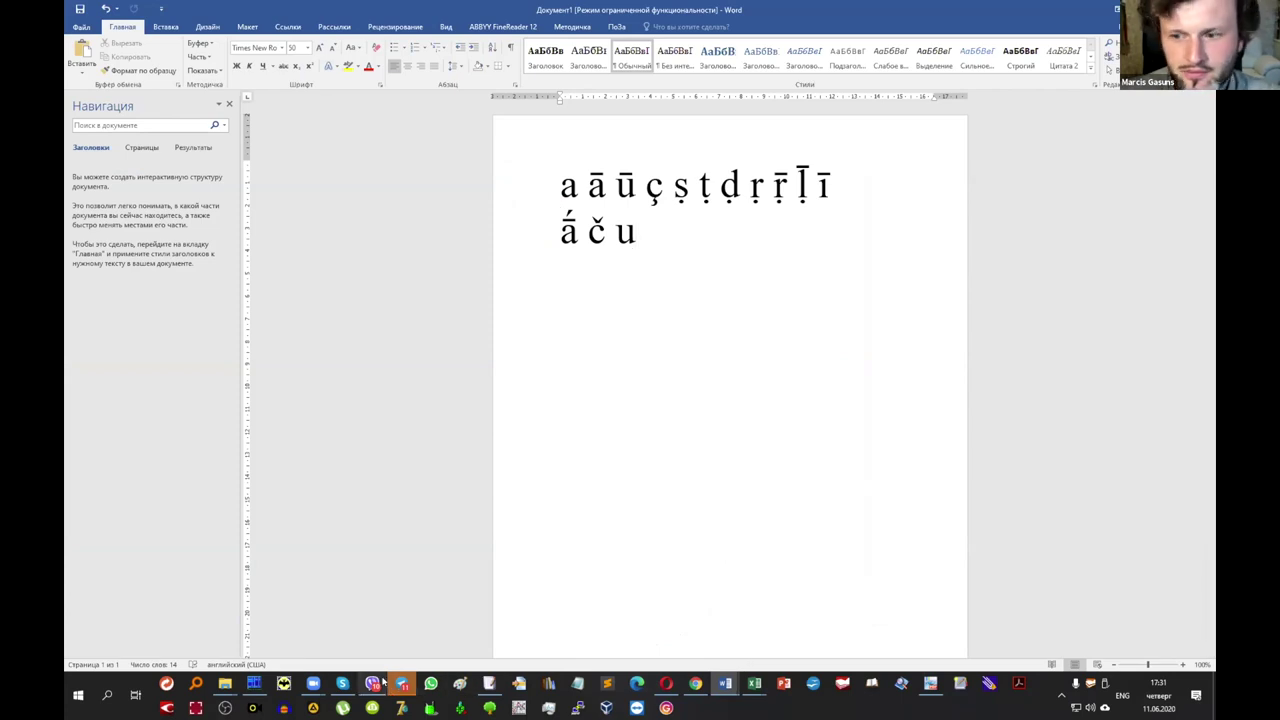
pyautogui.moveTo(313, 684)
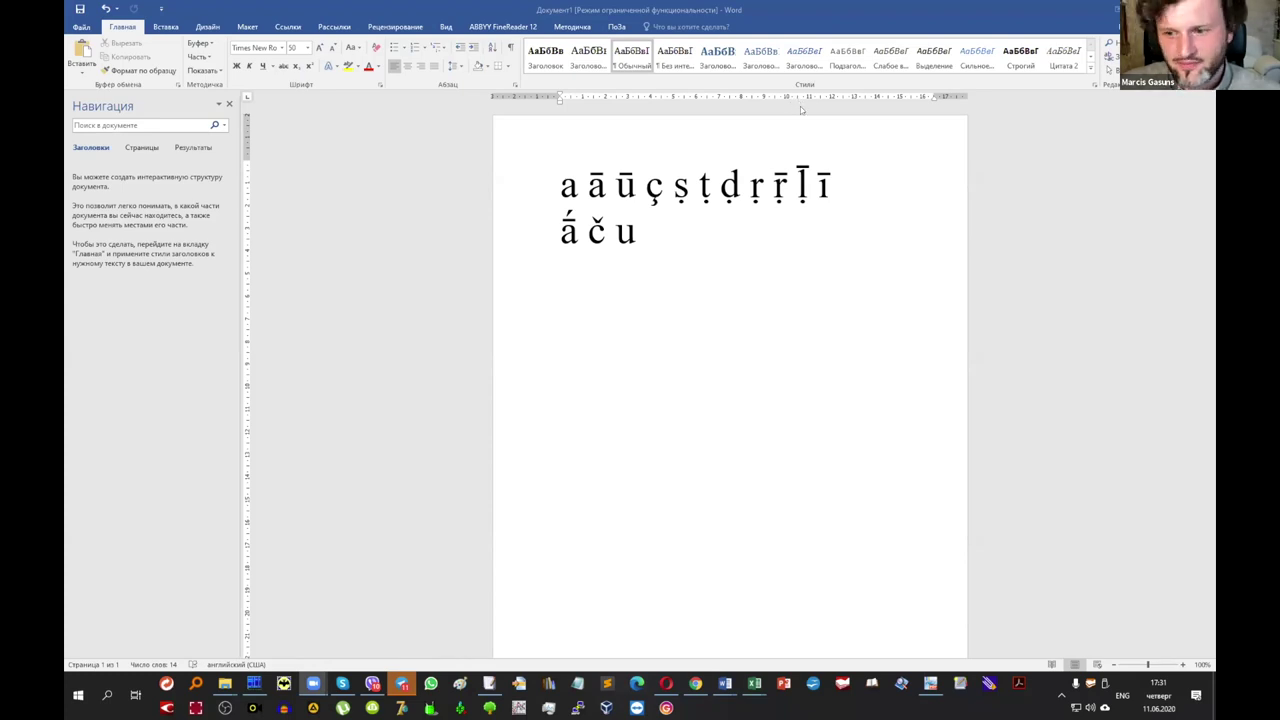
pyautogui.click(655, 231)
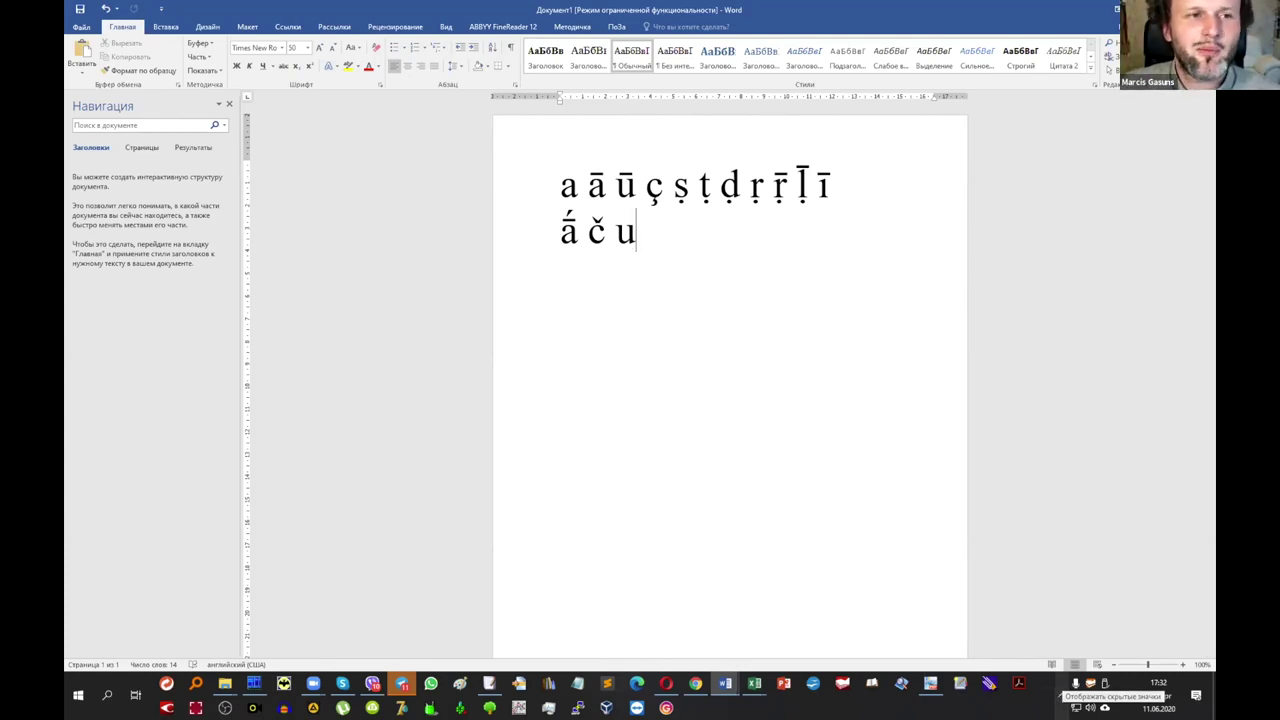
pyautogui.moveTo(401, 686)
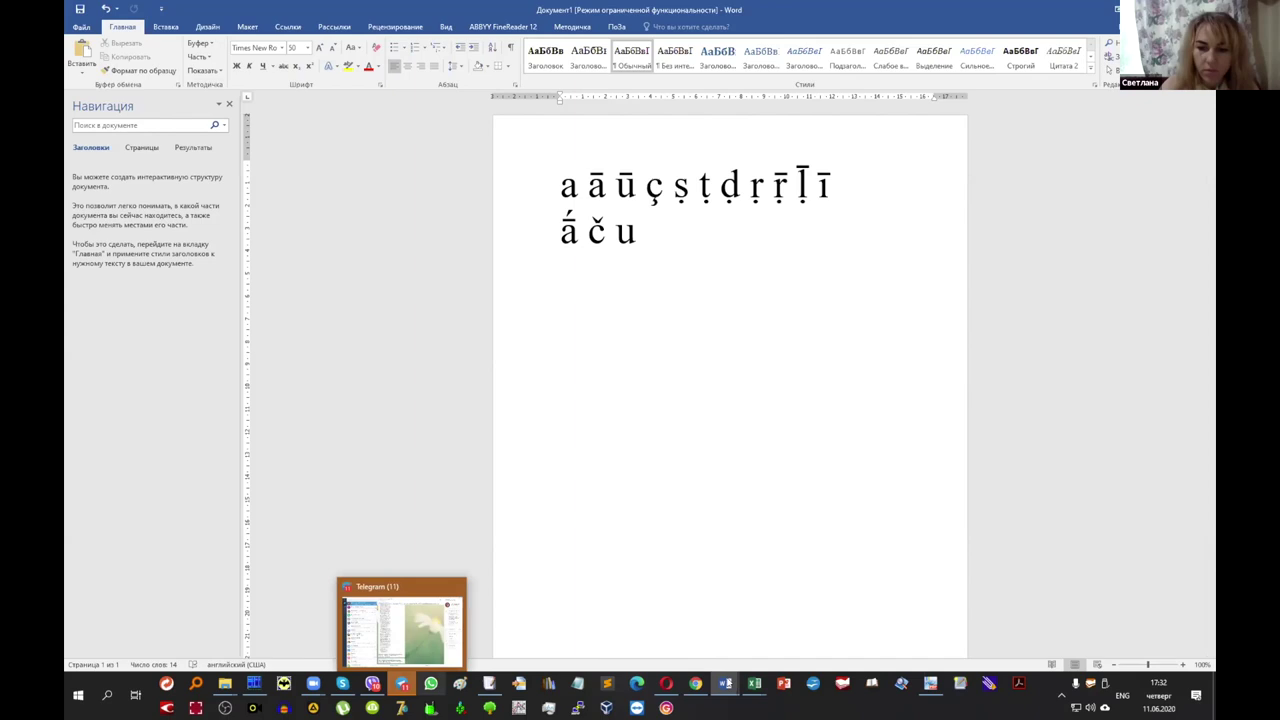
# Enter "i" on a new third line below "ā́ č u" in the Word document.
pyautogui.click(1063, 697)
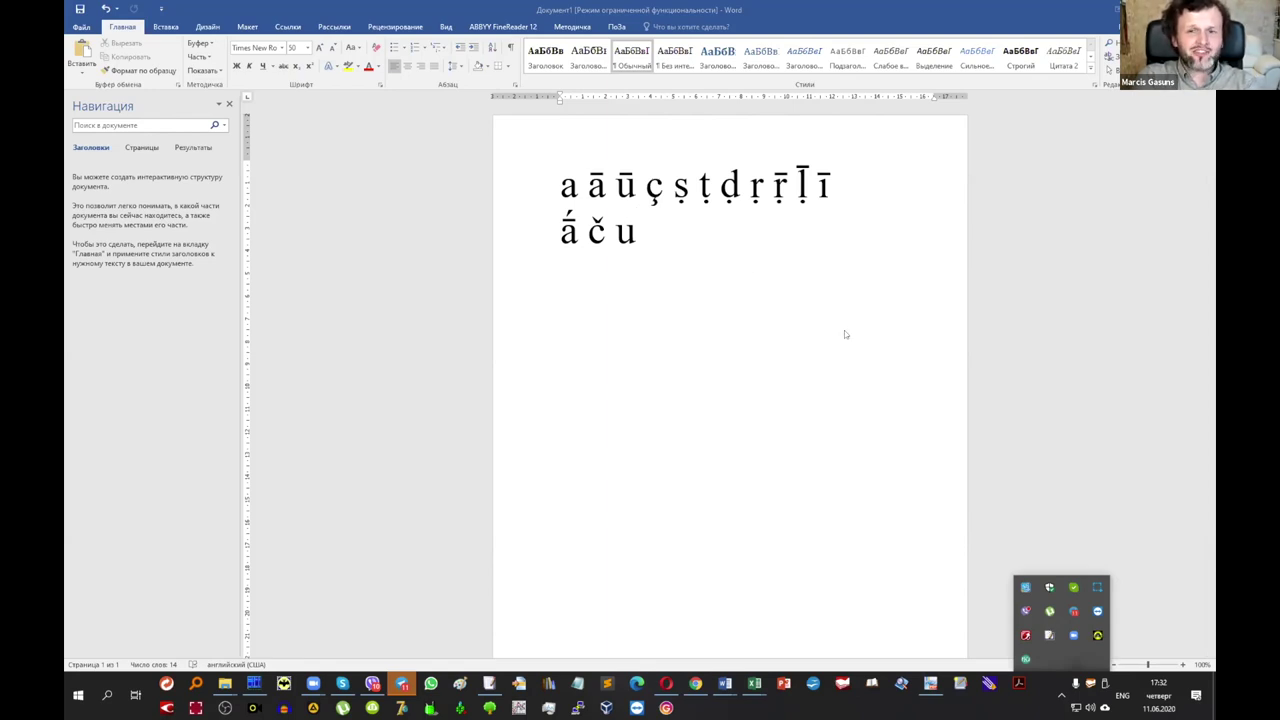
pyautogui.click(651, 234)
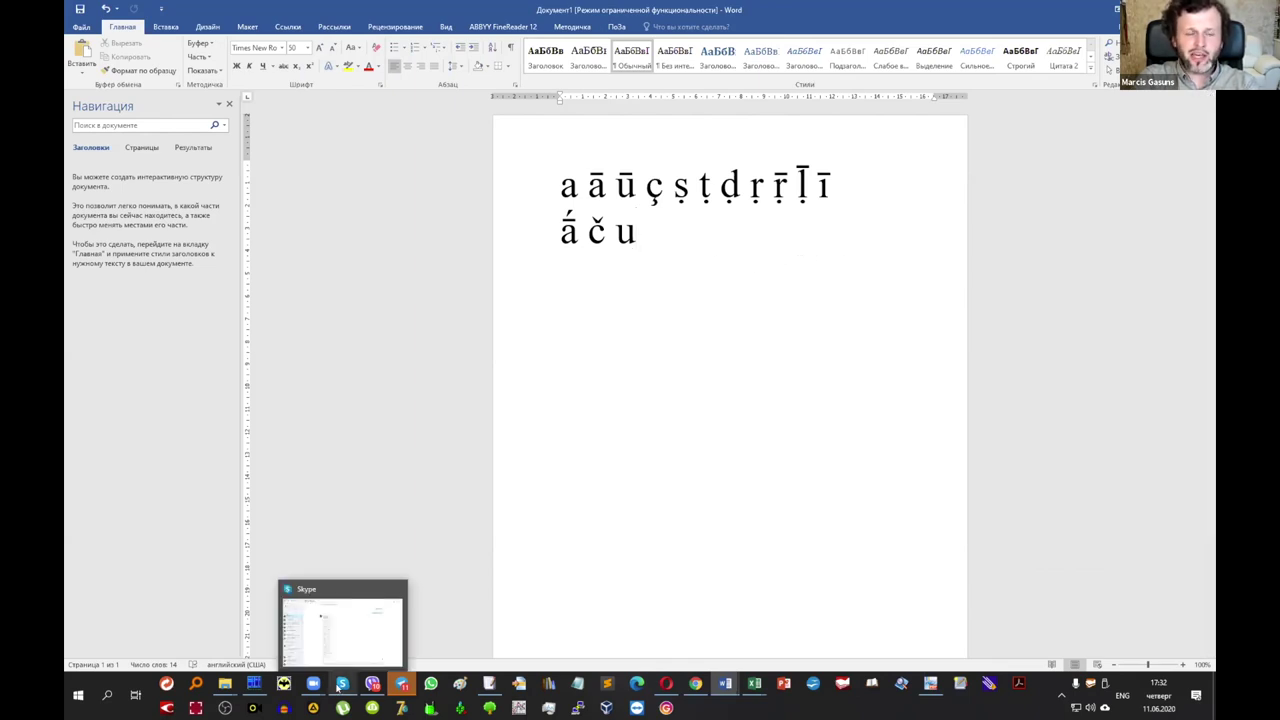
pyautogui.press('Return')
pyautogui.write('i')
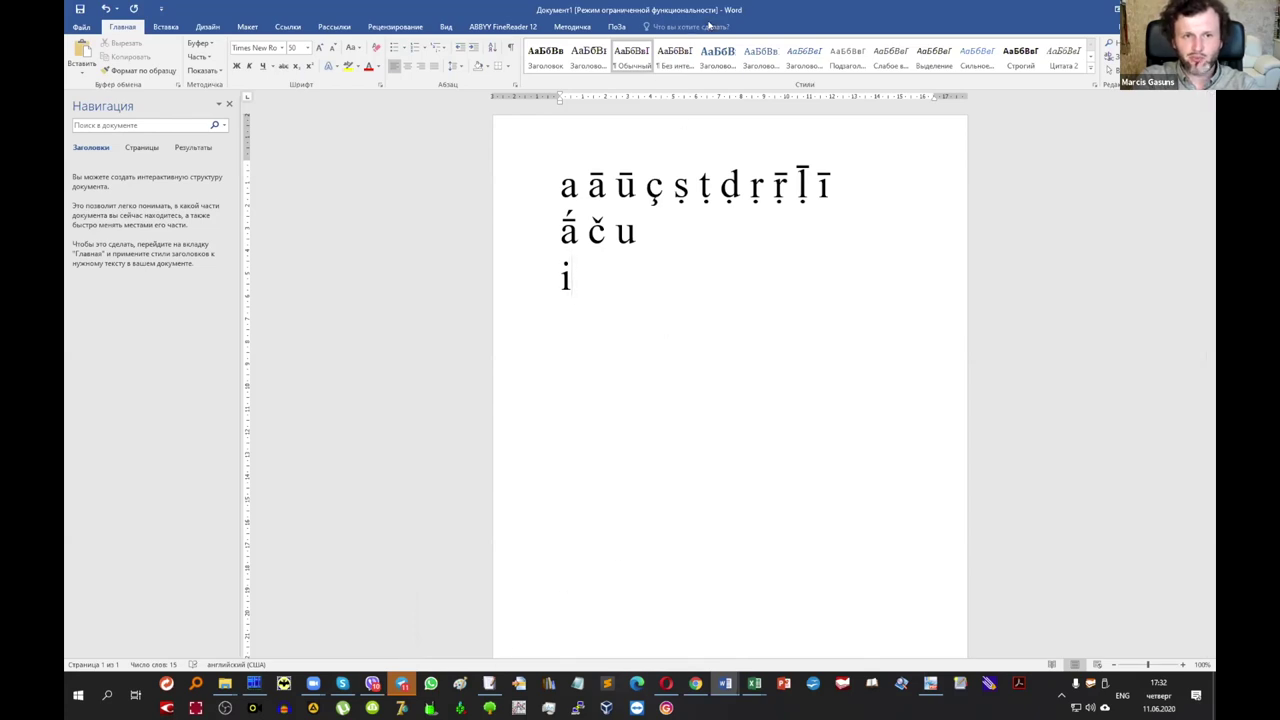
# Add Keyswap to startup through its hidden notification icon and dismiss the message.
pyautogui.click(1061, 695)
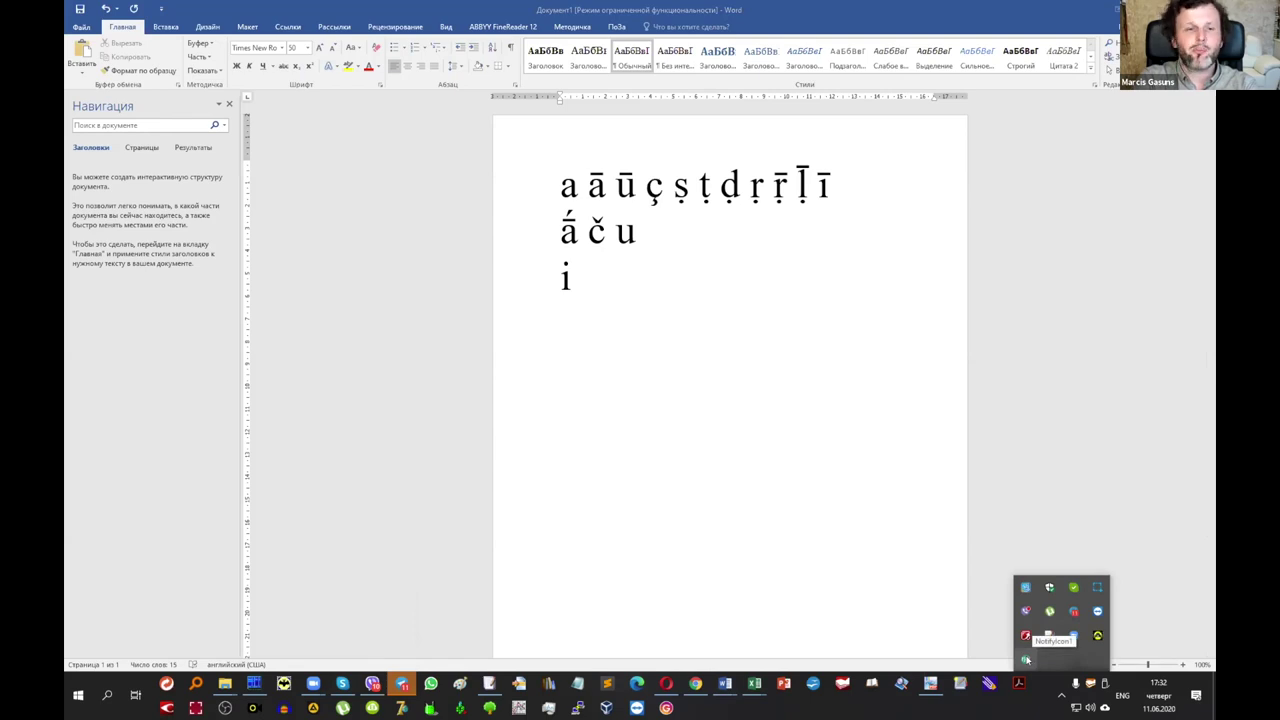
pyautogui.rightClick(1026, 660)
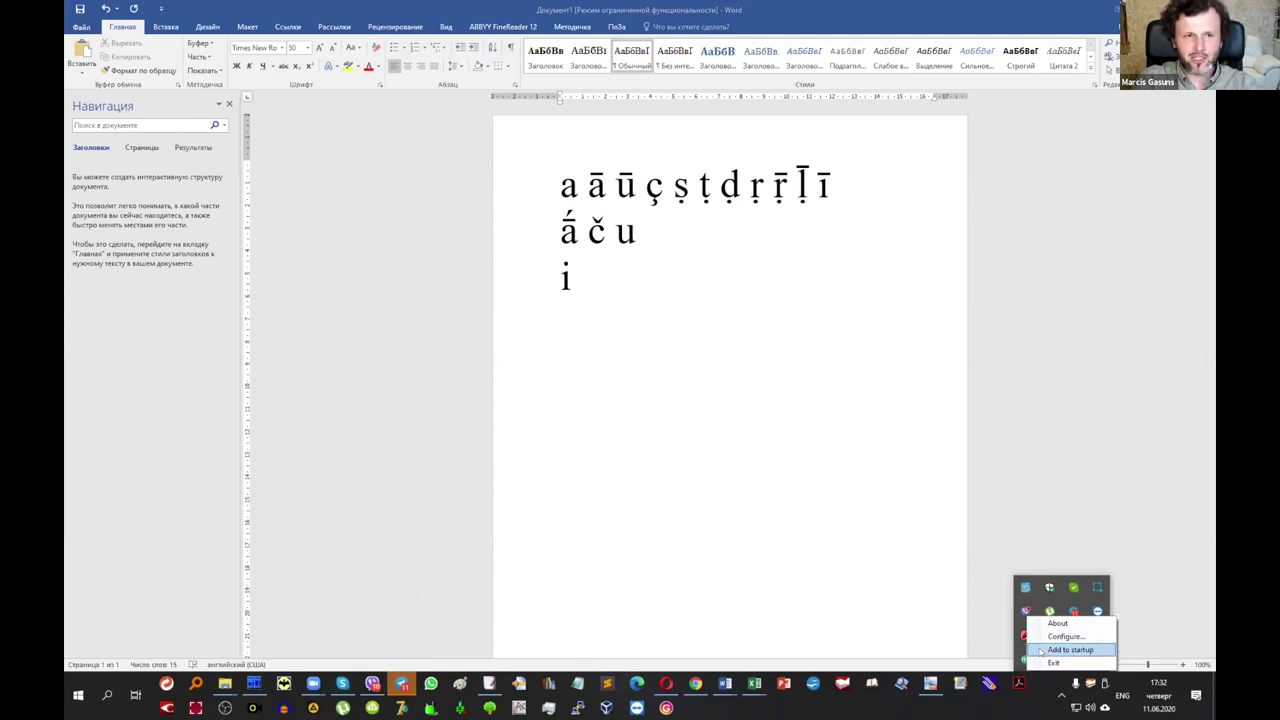
pyautogui.click(1040, 651)
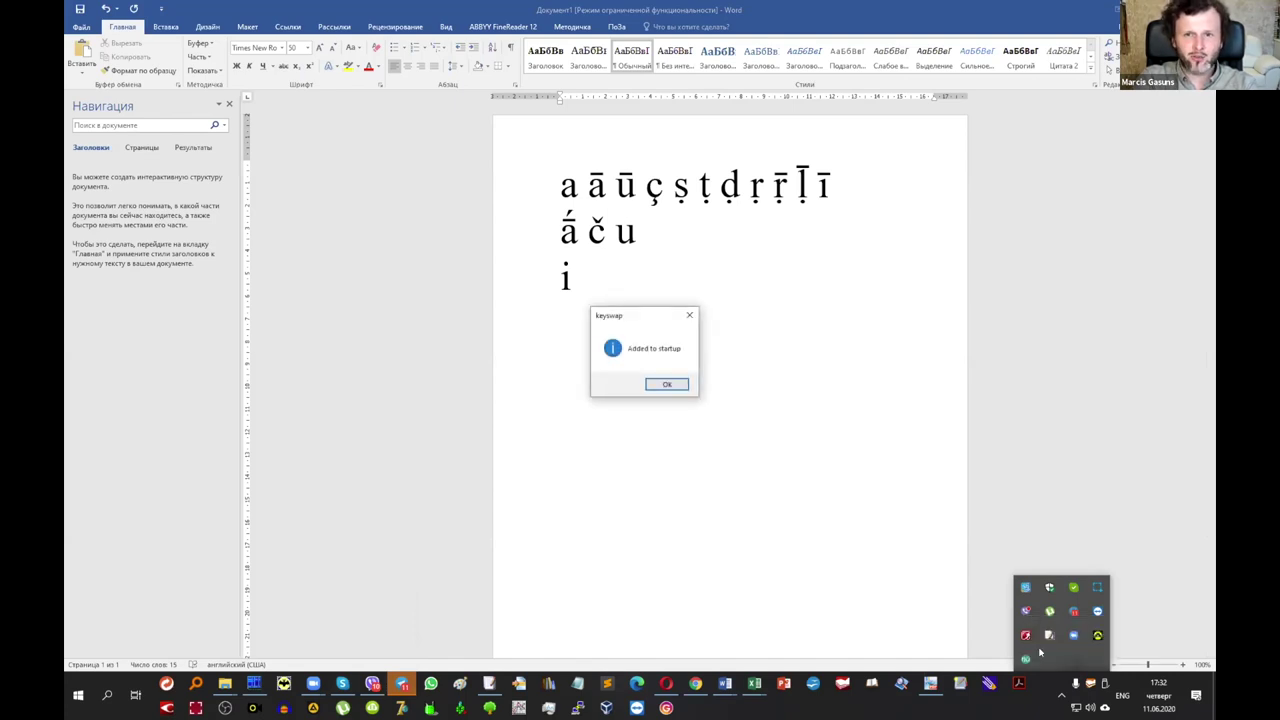
pyautogui.click(664, 432)
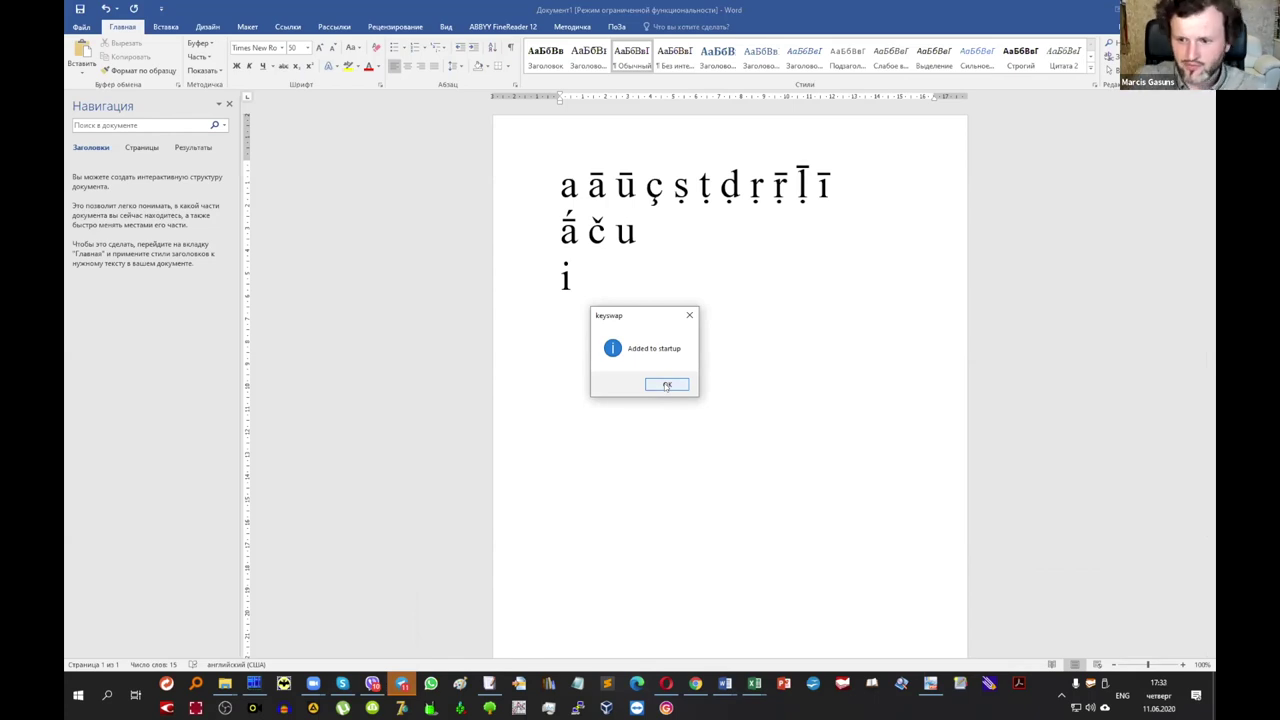
pyautogui.click(667, 385)
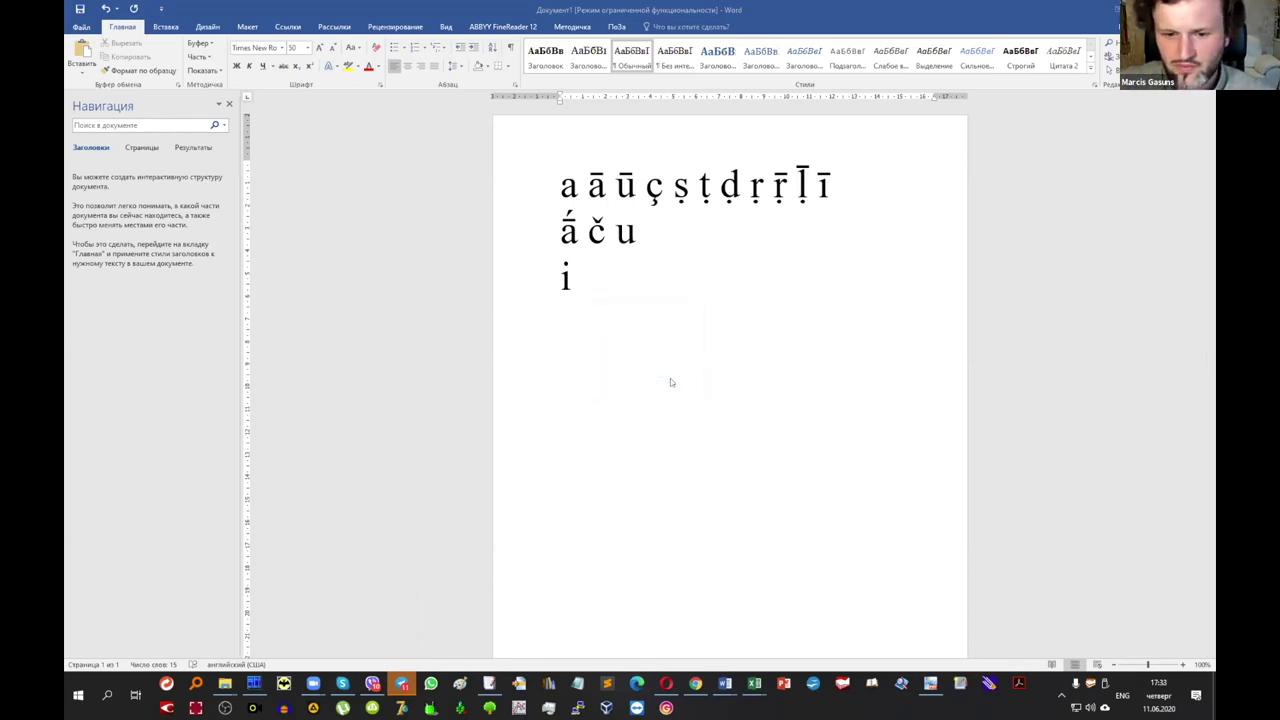
# Show the Add to startup option of Keyswap's notification icon again, leaving it unchosen, and return to the third line of the document.
pyautogui.click(1061, 695)
pyautogui.rightClick(1025, 659)
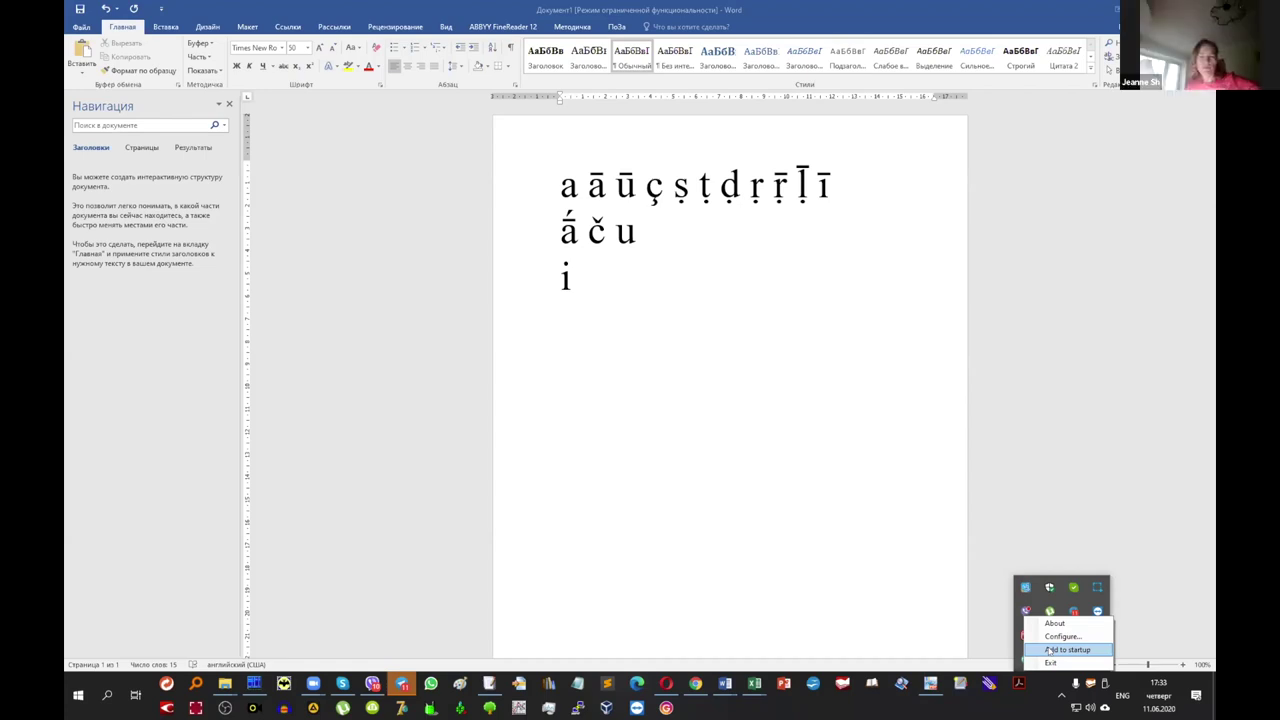
pyautogui.click(582, 285)
pyautogui.moveTo(314, 688)
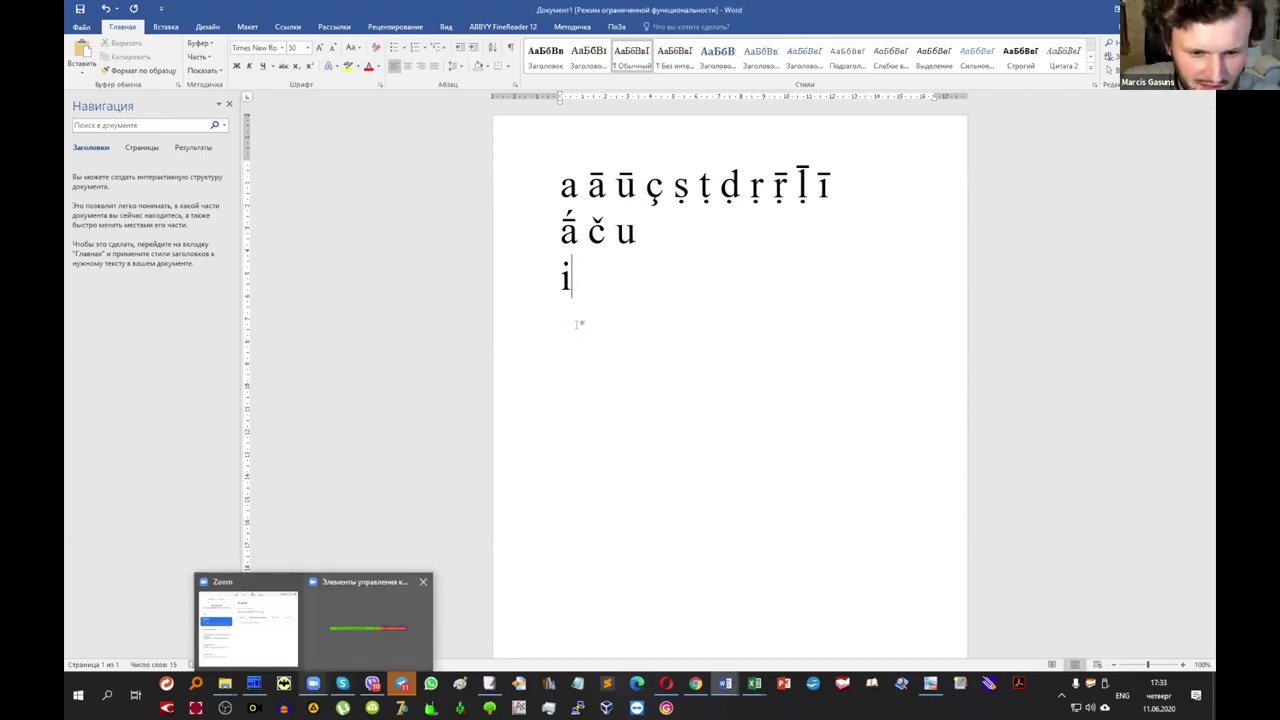
# Open the config file from the KeySwap folder in C:\Applicat\1 in EmEditor.
pyautogui.click(488, 683)
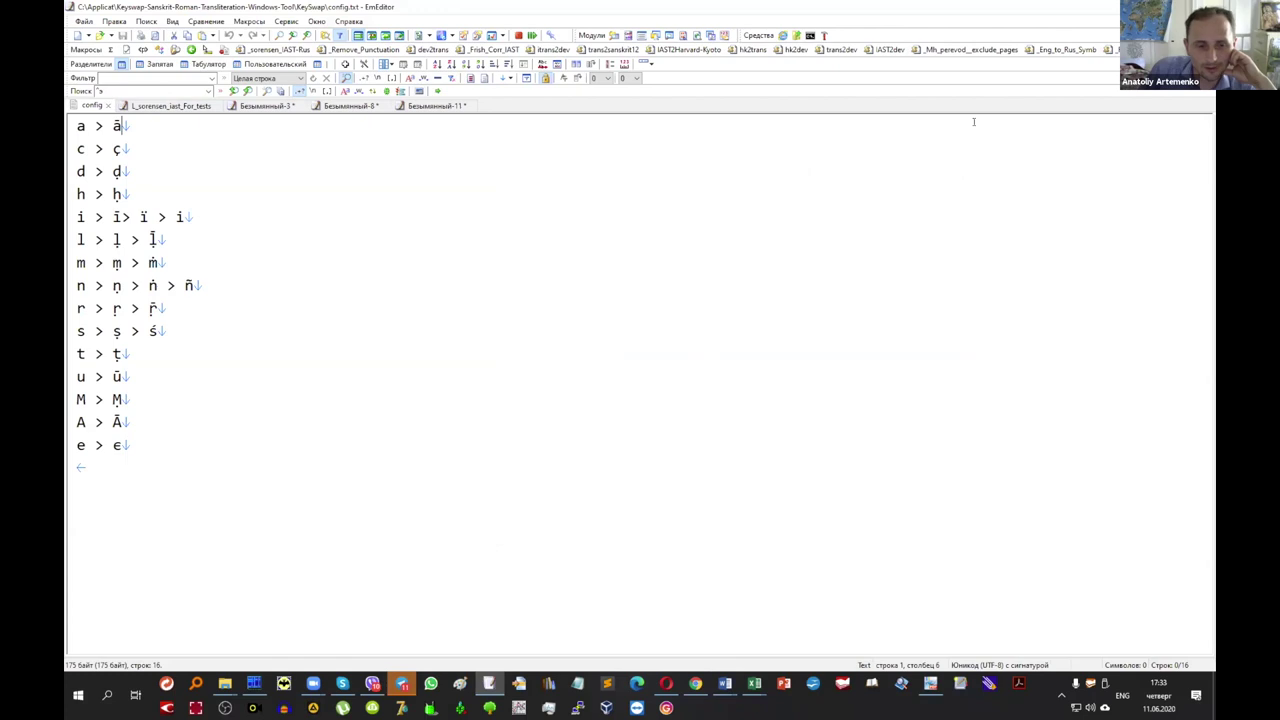
pyautogui.click(254, 683)
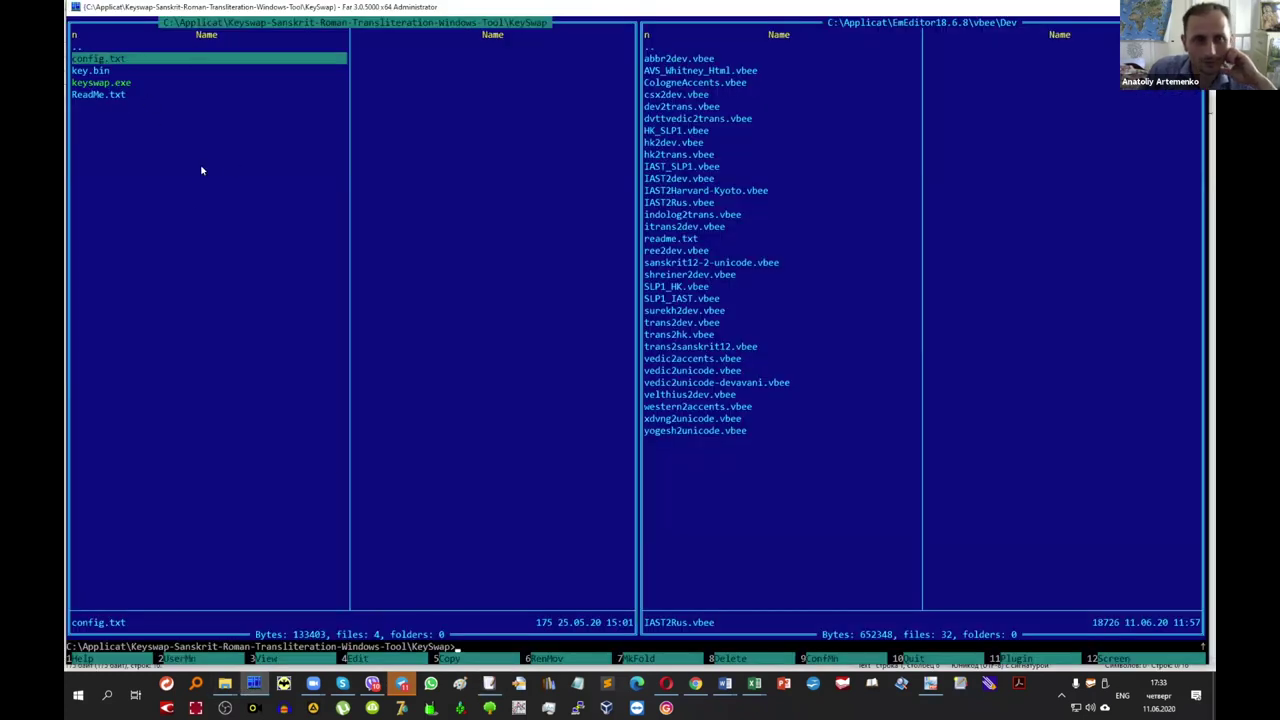
pyautogui.moveTo(225, 683)
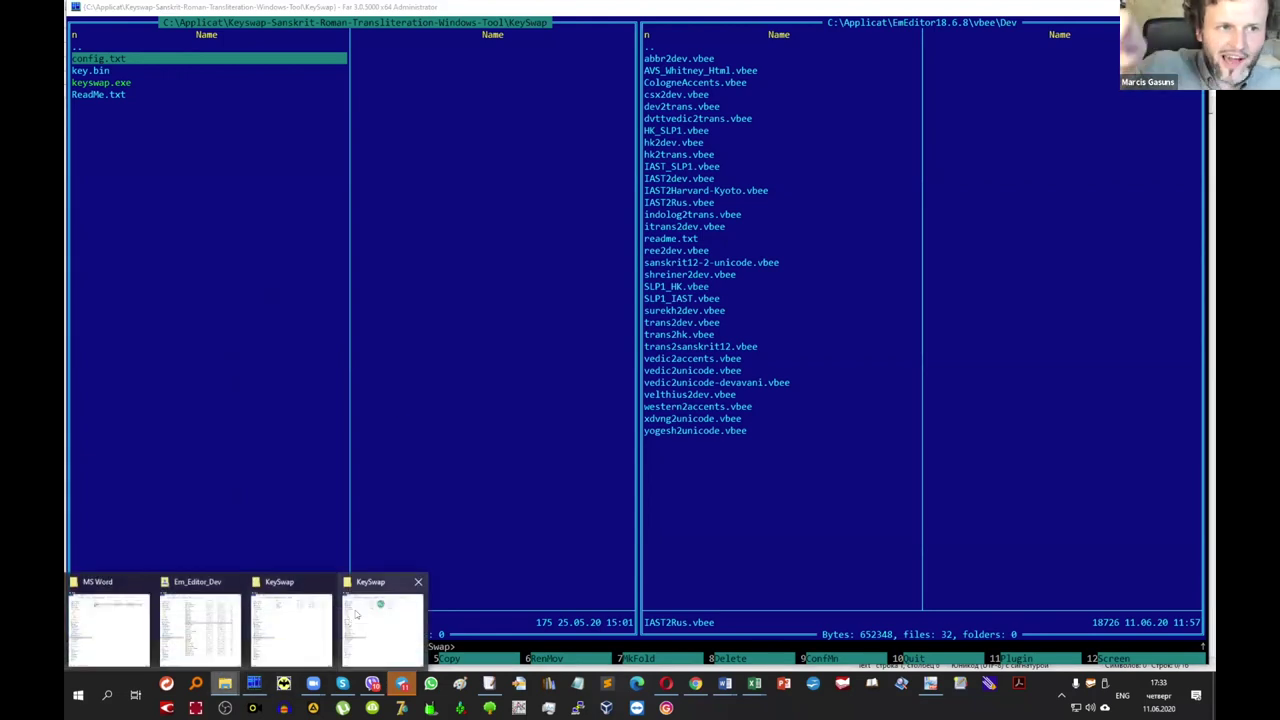
pyautogui.click(355, 614)
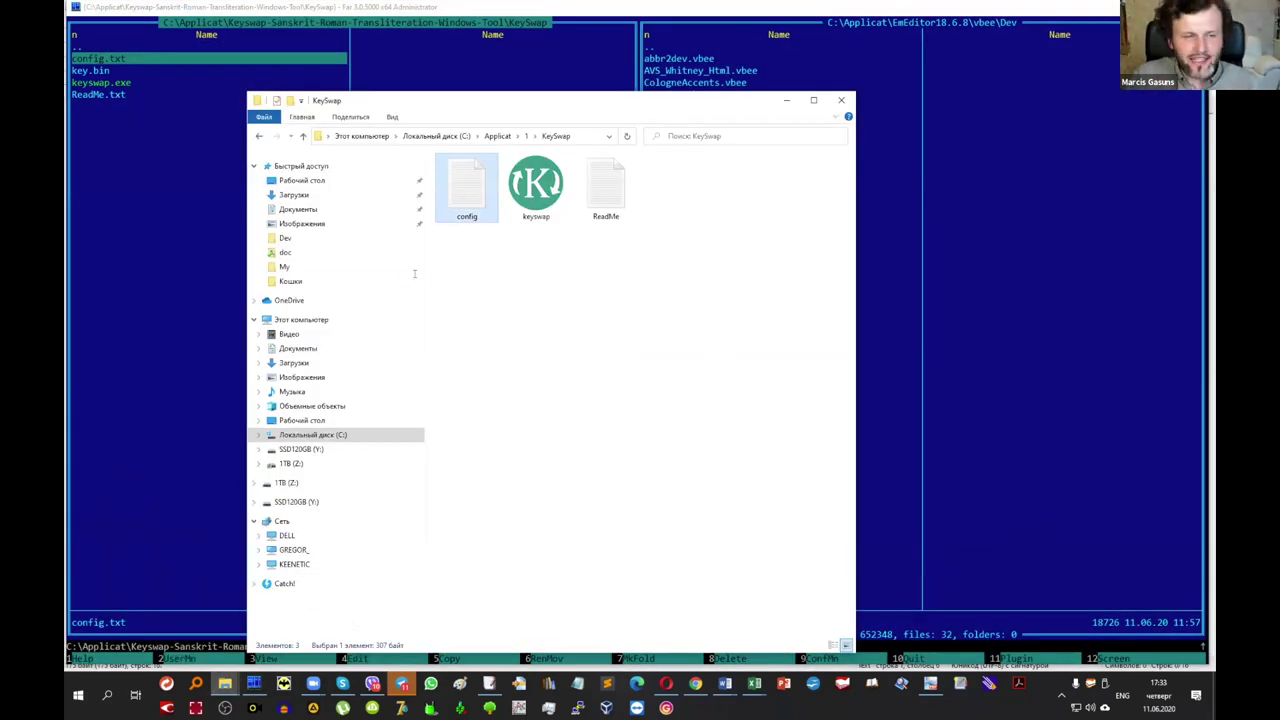
pyautogui.press('Return')
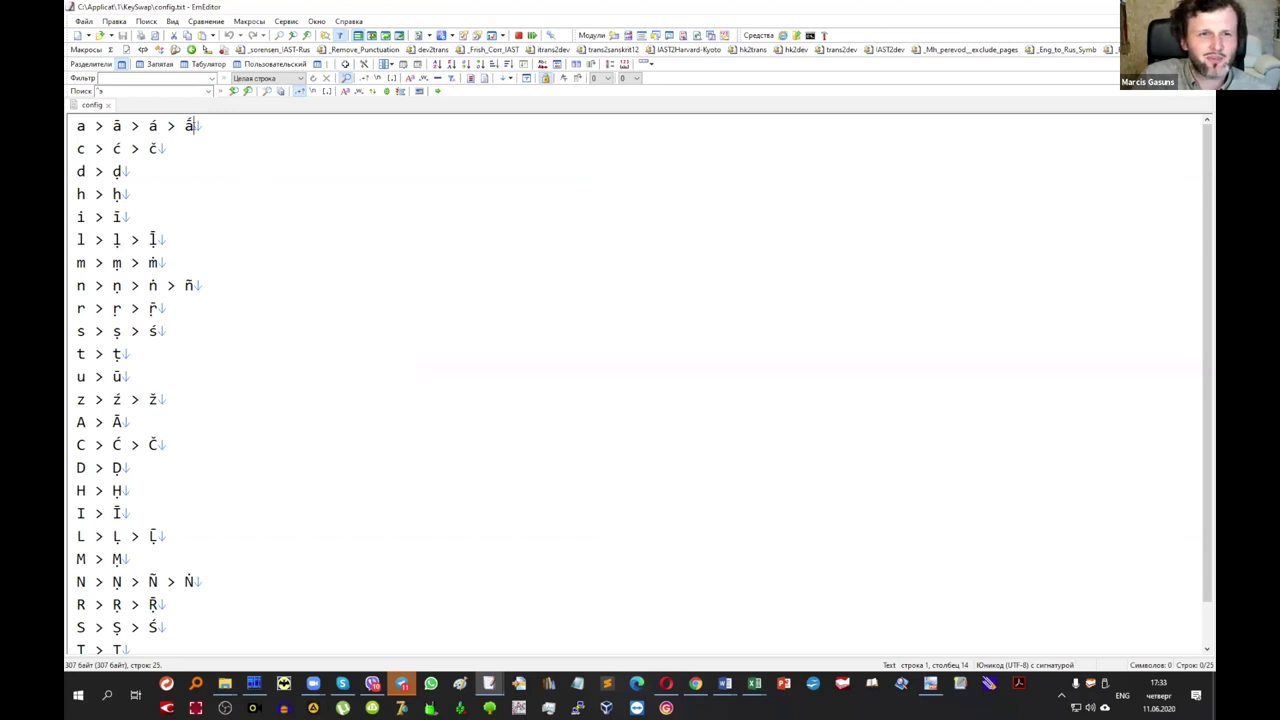
# Examine the config file's key mappings, highlighting the last accented ā́ variant on the "a" line.
pyautogui.hotkey('shift', 'Left')
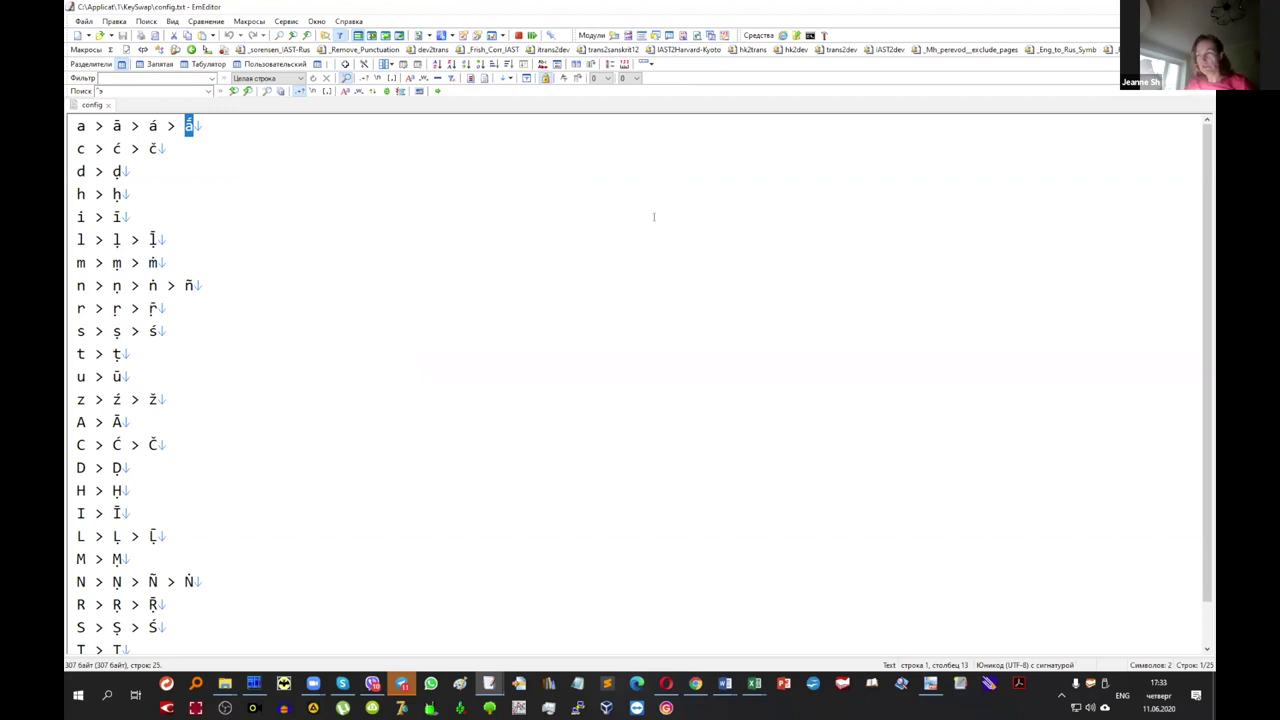
pyautogui.click(204, 125)
pyautogui.moveTo(204, 125); pyautogui.dragTo(185, 125)
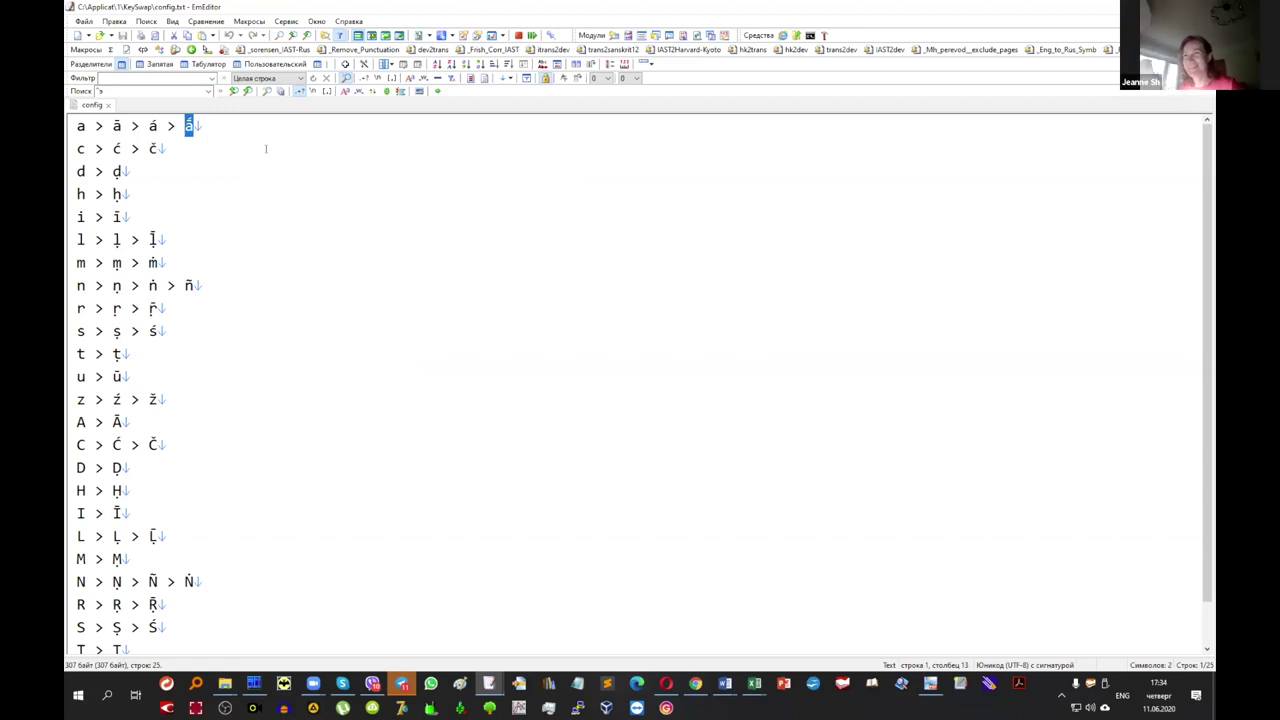
pyautogui.scroll(-1, 273, 265)
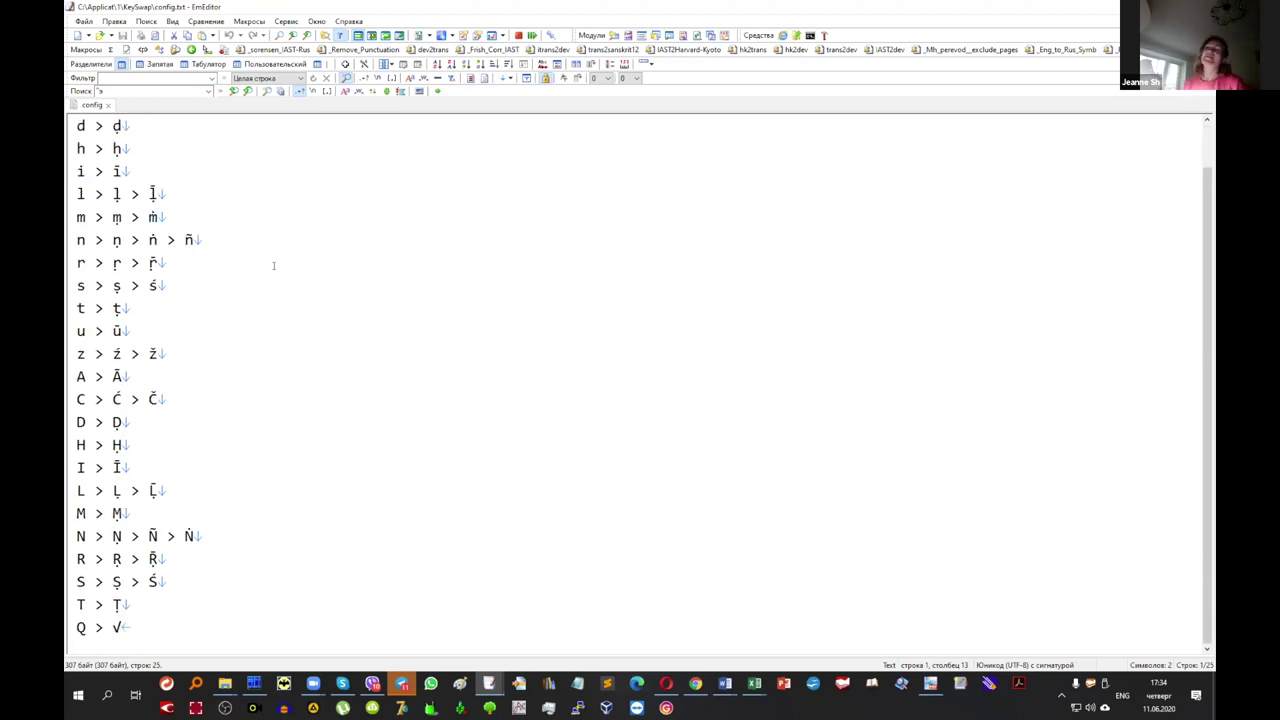
pyautogui.scroll(1, 273, 266)
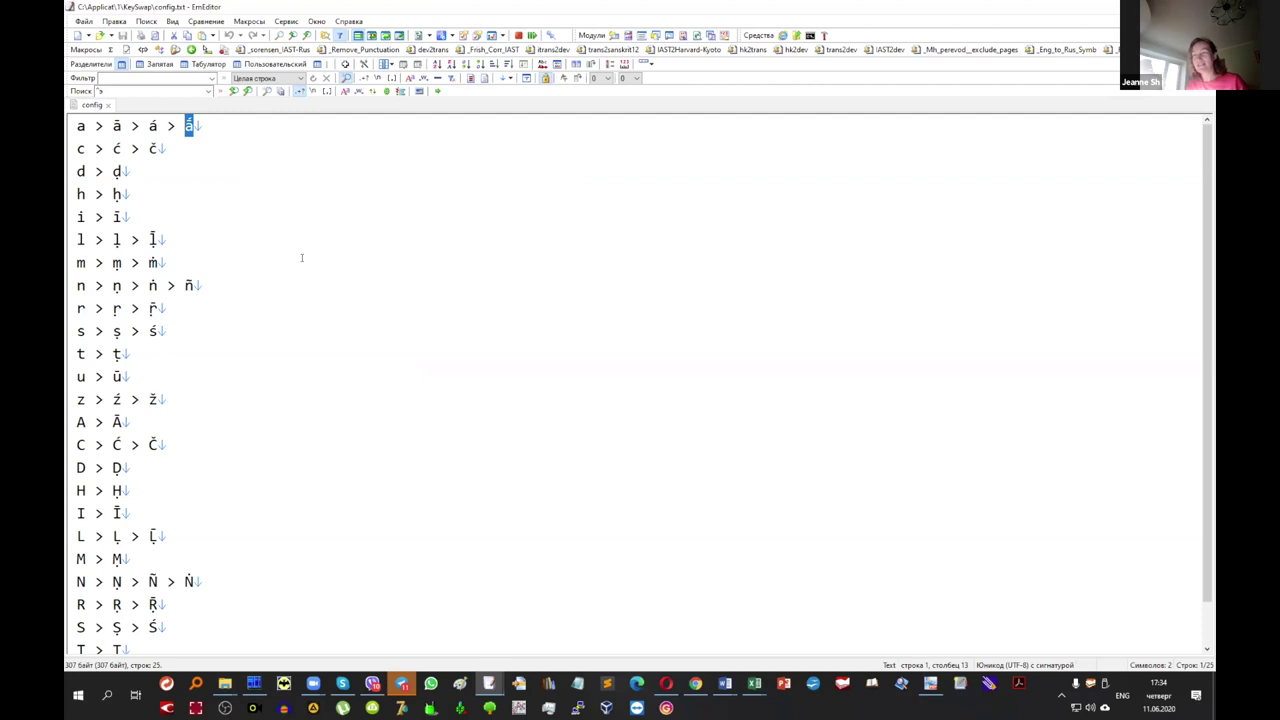
pyautogui.click(256, 151)
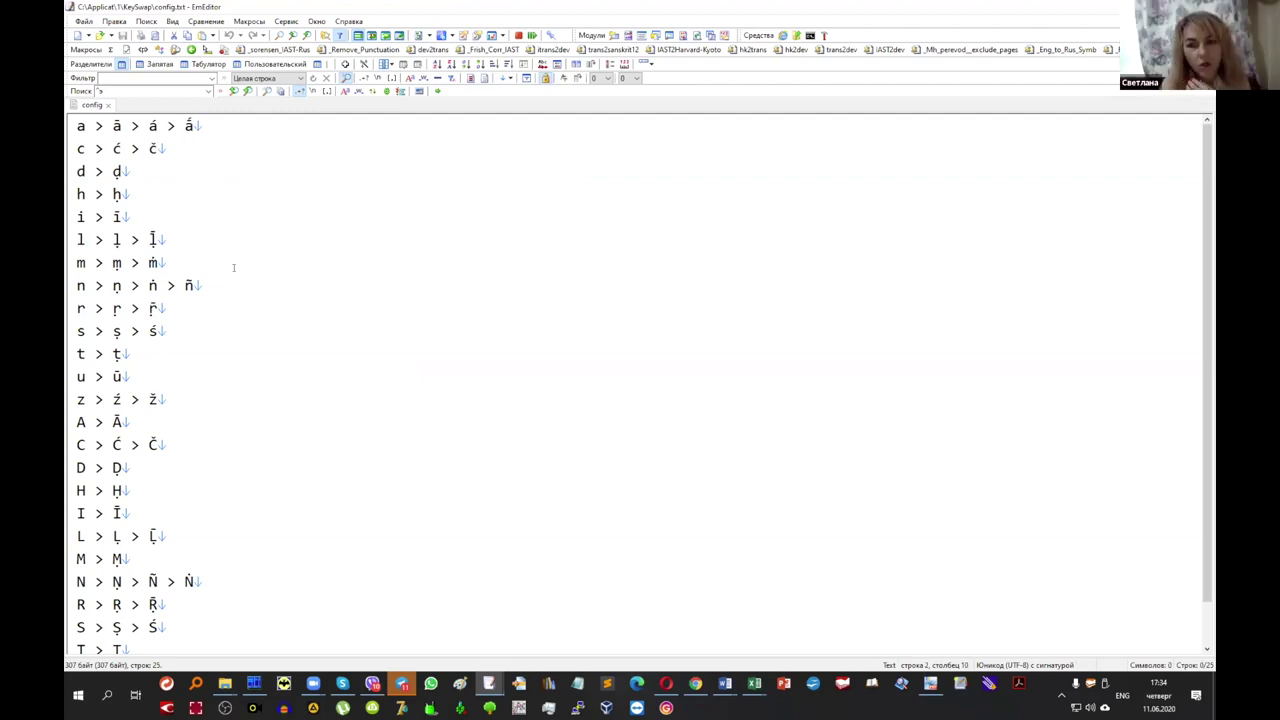
pyautogui.click(222, 128)
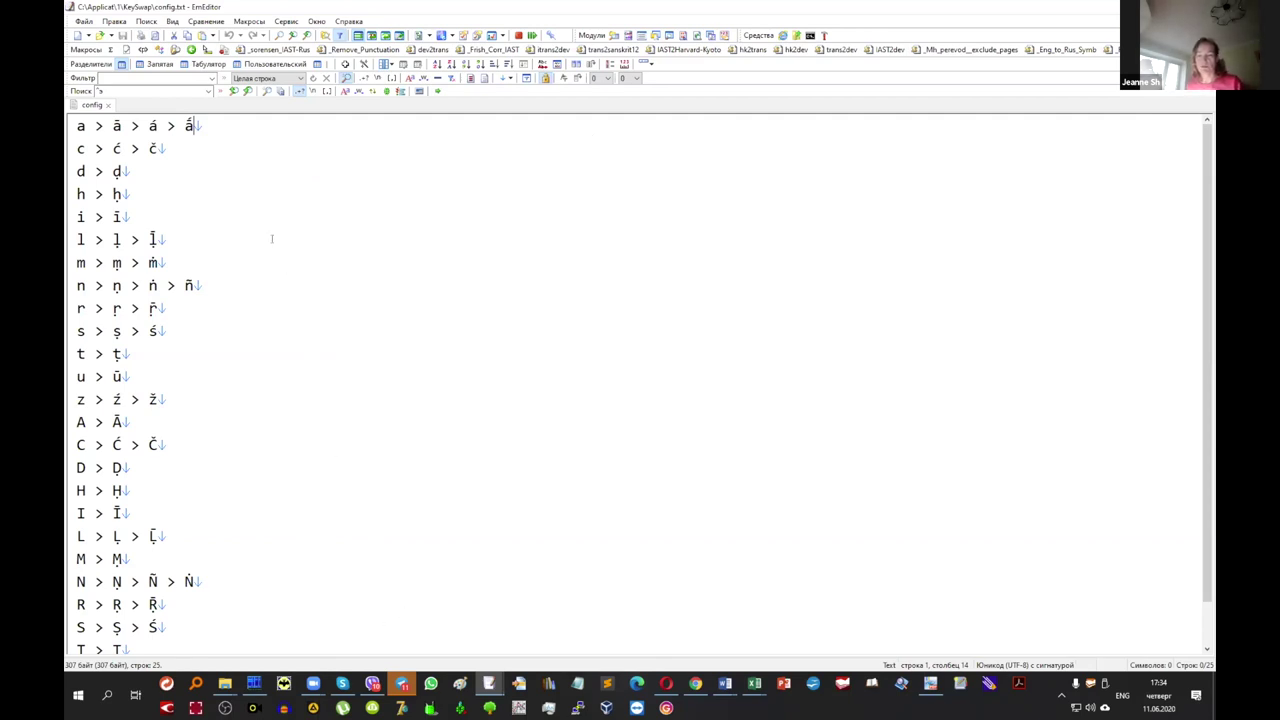
pyautogui.click(323, 398)
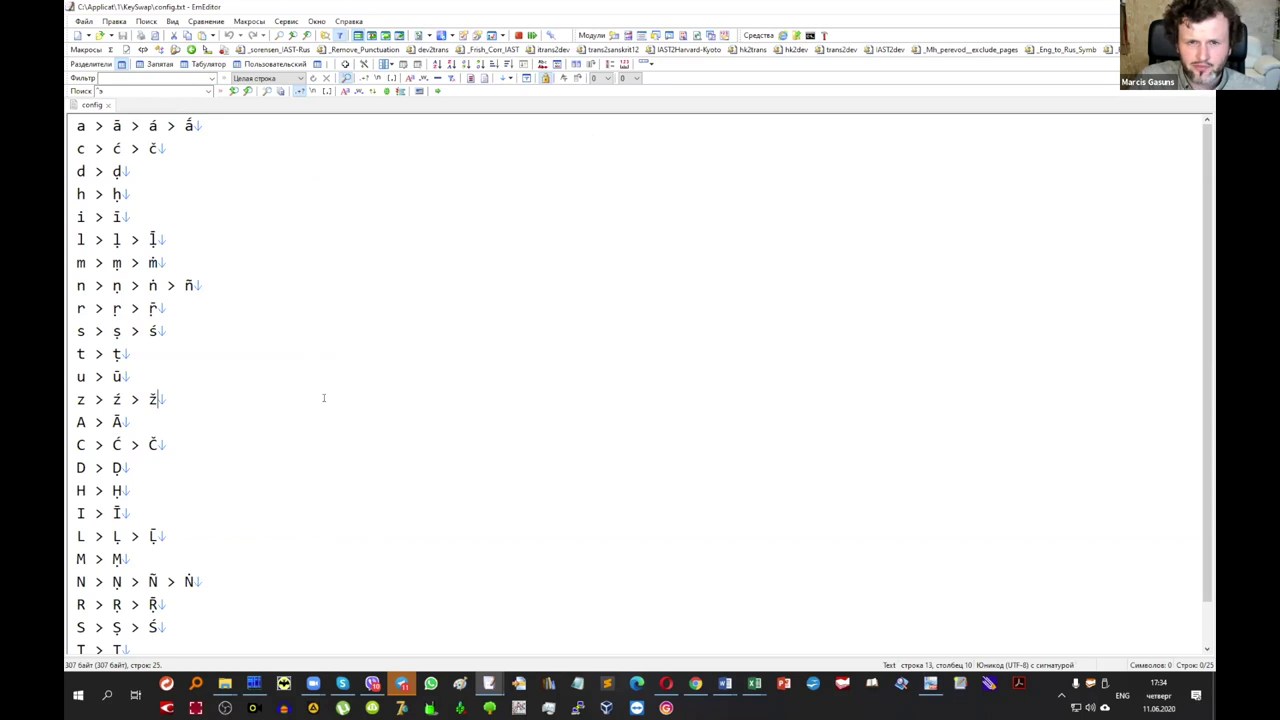
pyautogui.hotkey('ctrl', 'Home')
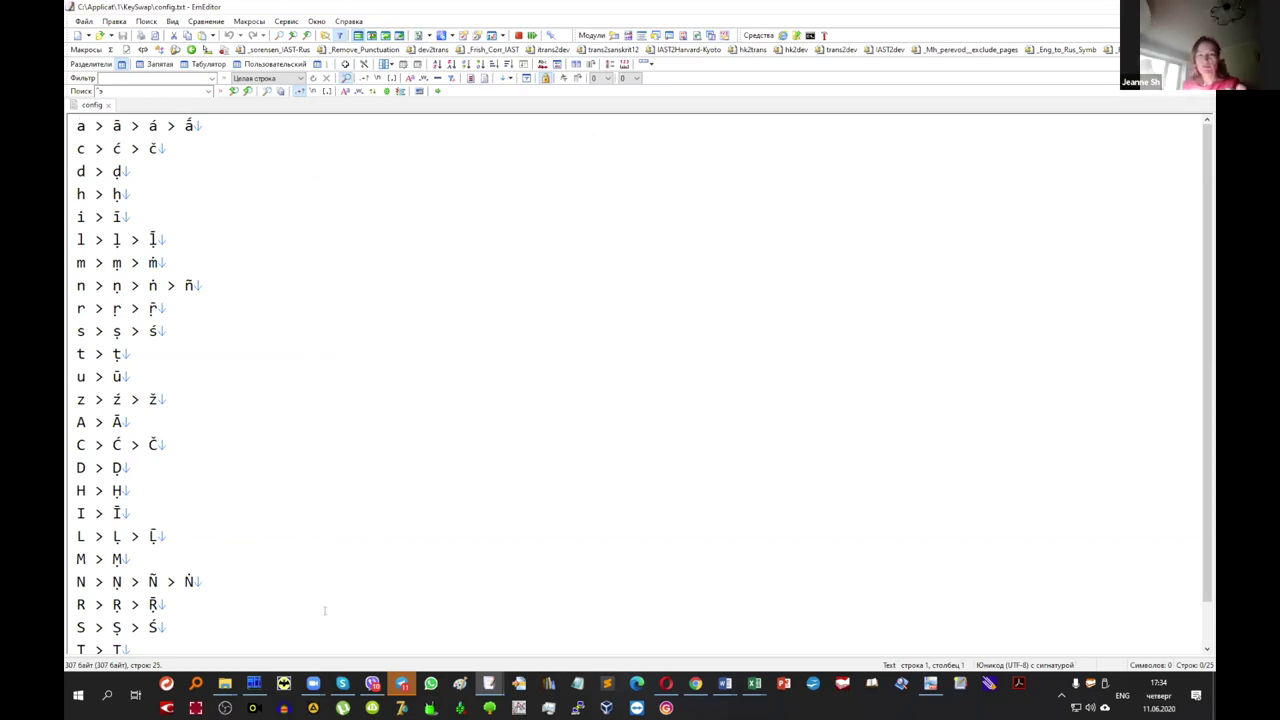
# Switch to Skype, select the full key-mapping list in the chat message for comparison, and return to the config file in EmEditor.
pyautogui.moveTo(343, 685)
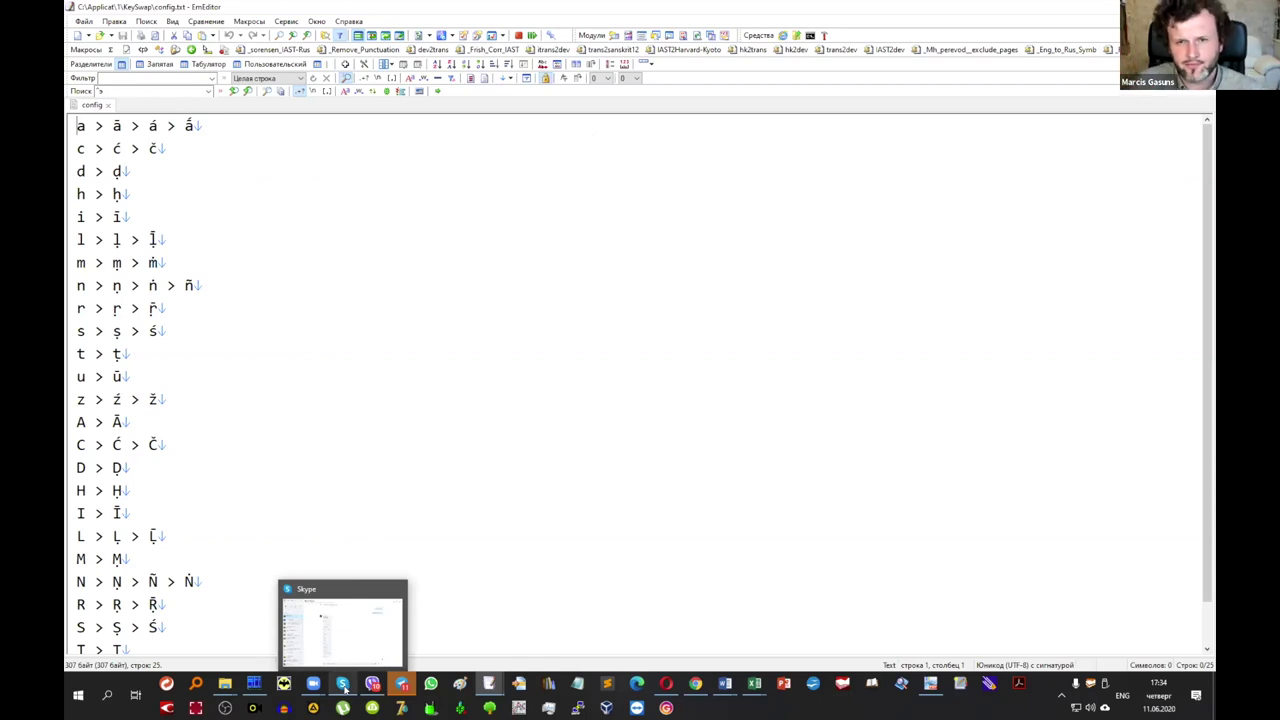
pyautogui.click(343, 685)
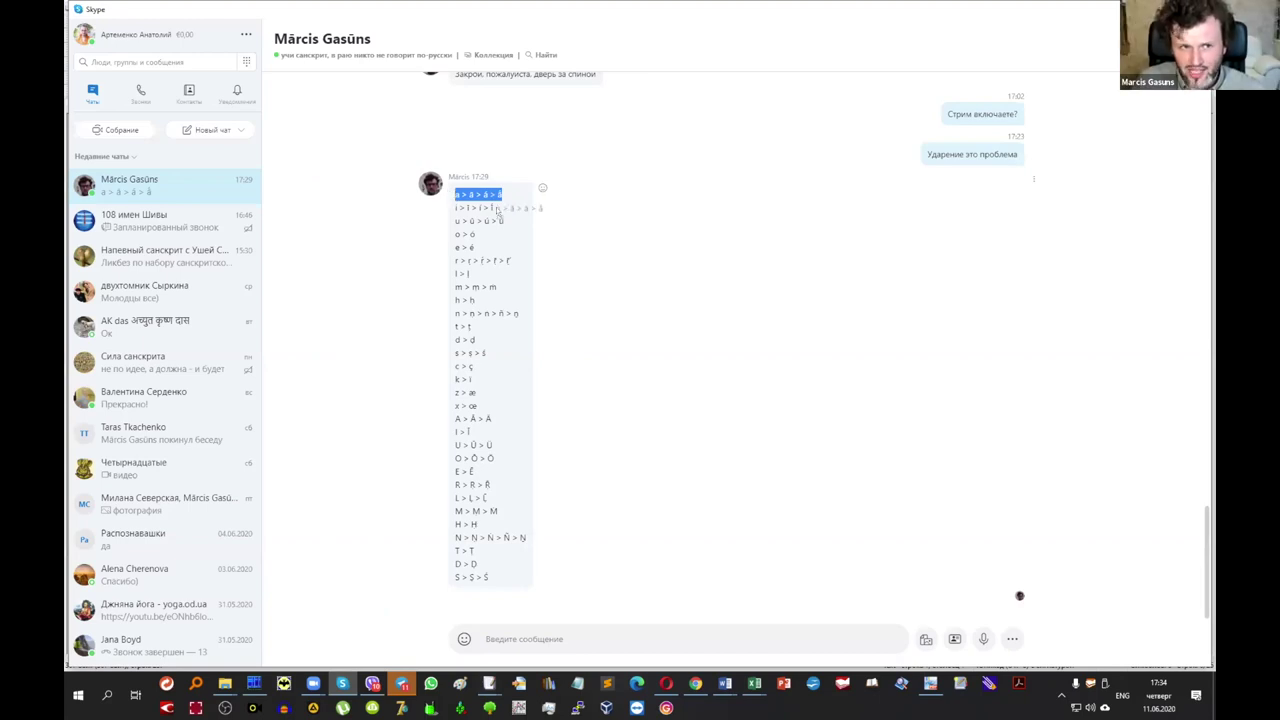
pyautogui.moveTo(489, 577); pyautogui.dragTo(450, 192)
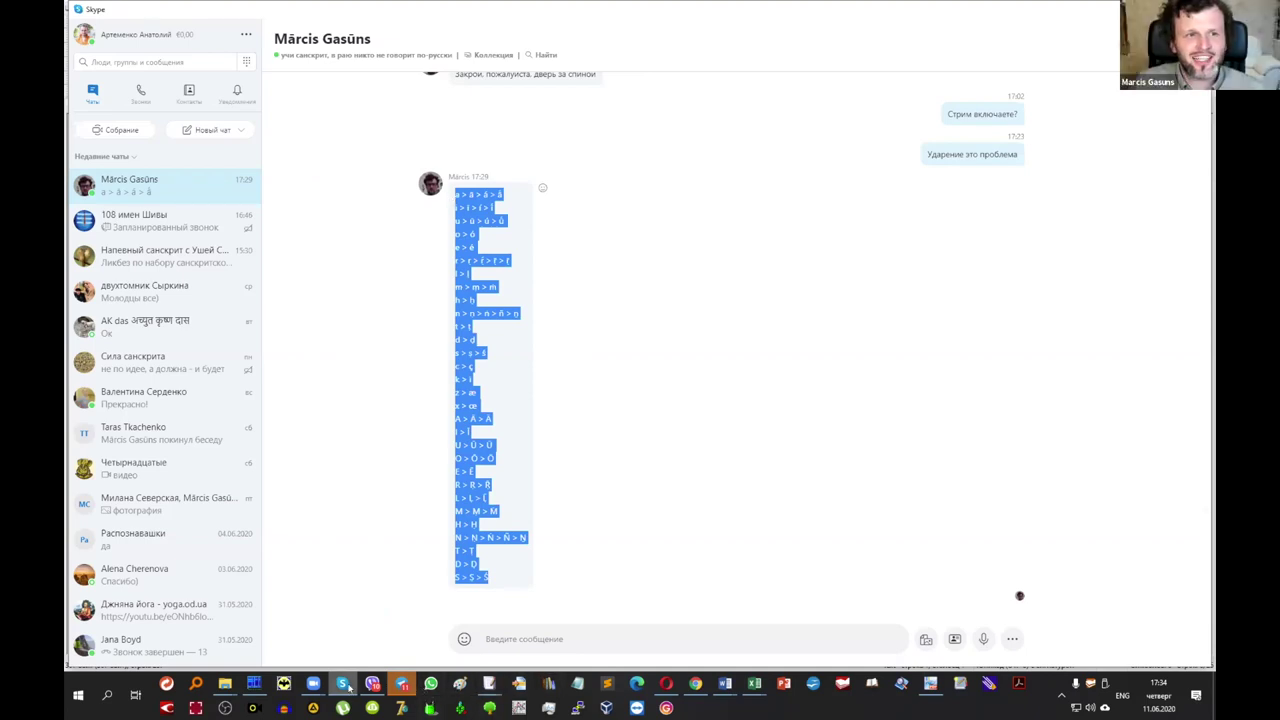
pyautogui.click(486, 686)
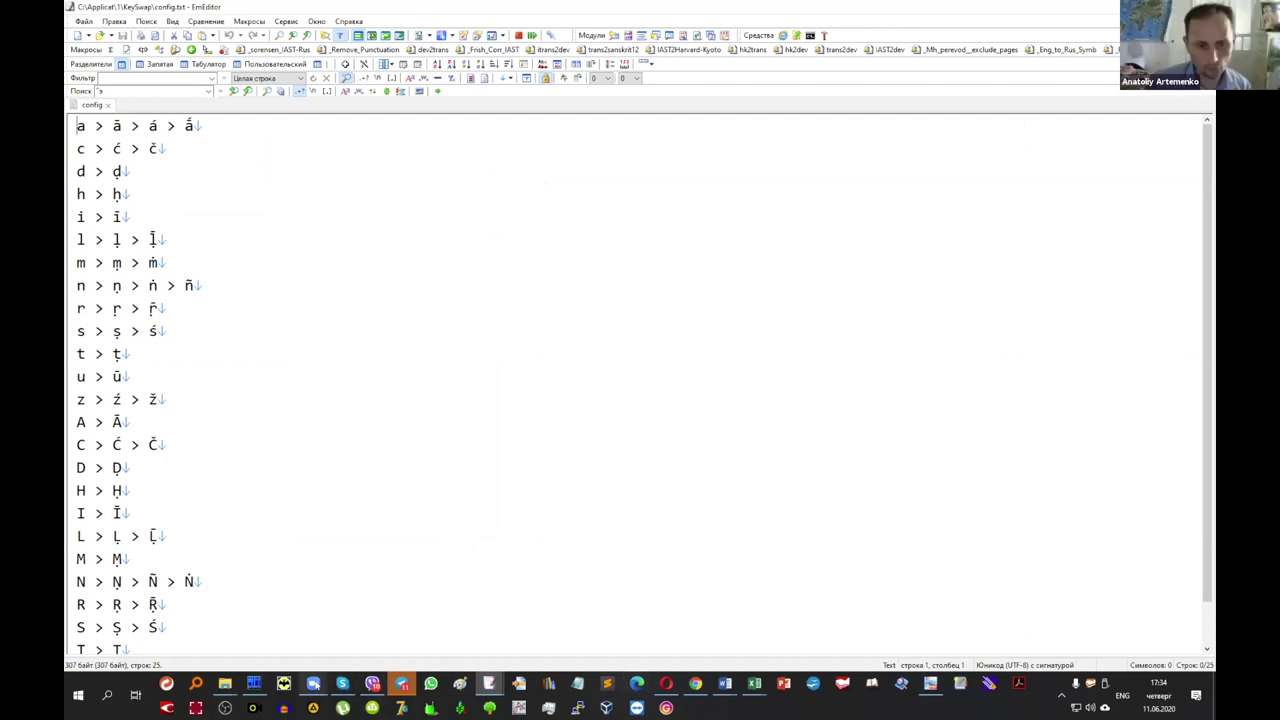
# Review the config file's lowercase and capital letter mappings down to the final "Q > √" line.
pyautogui.moveTo(315, 686)
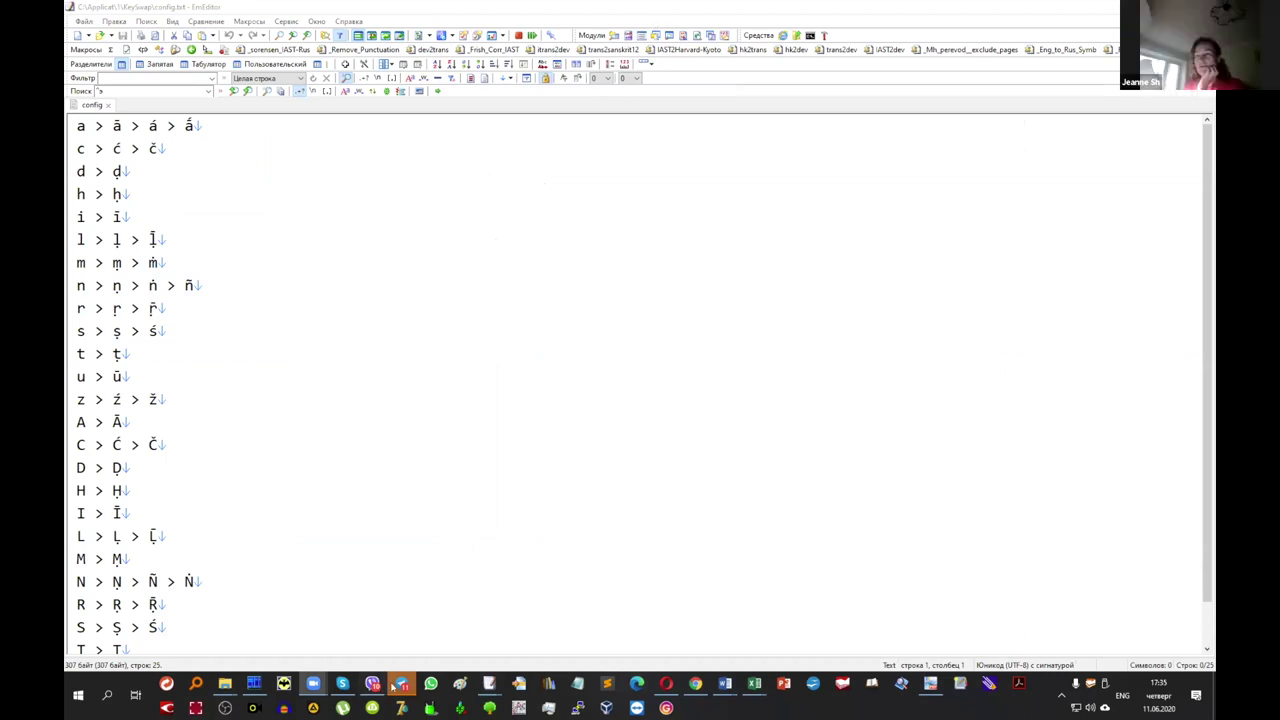
pyautogui.click(340, 430)
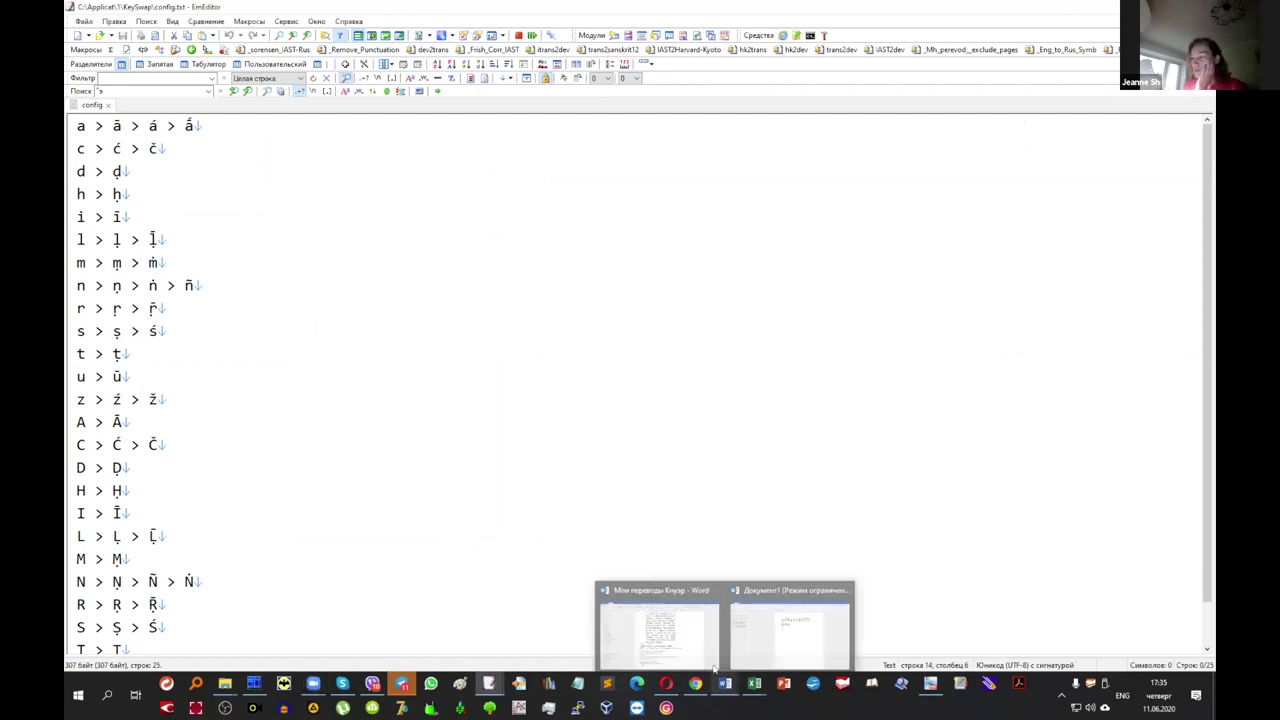
pyautogui.click(242, 192)
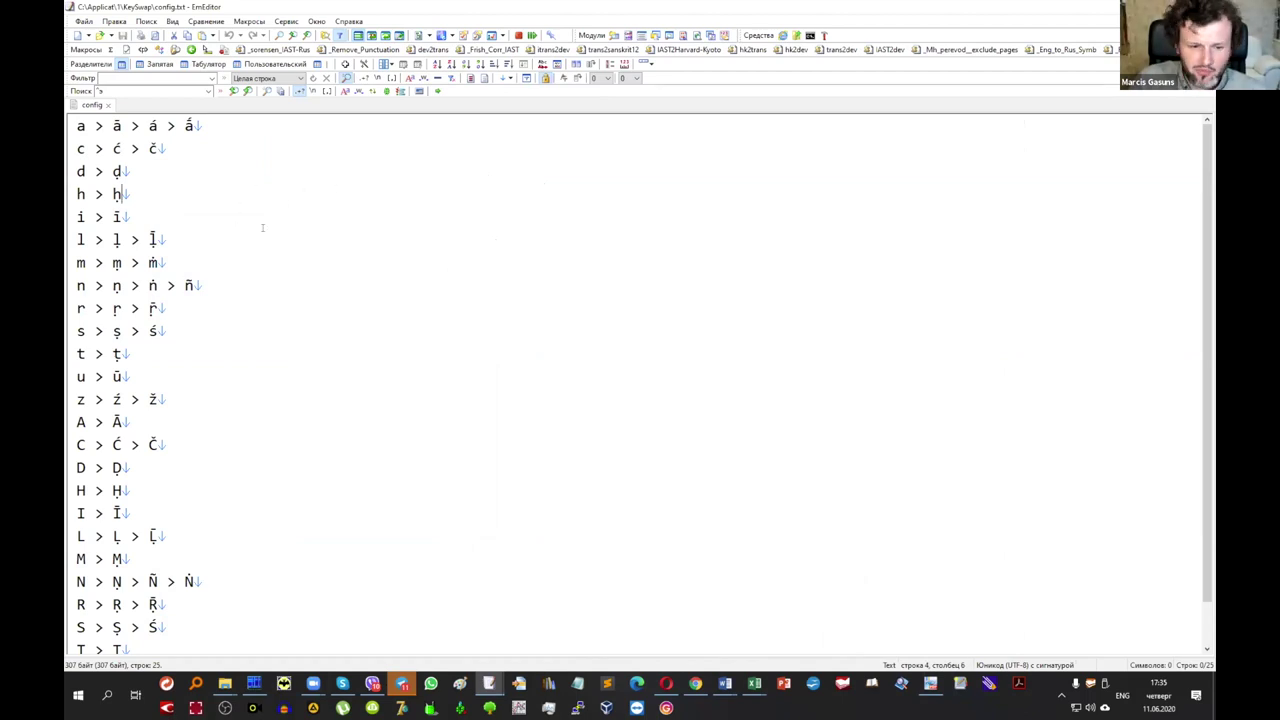
pyautogui.scroll(-1, 266, 205)
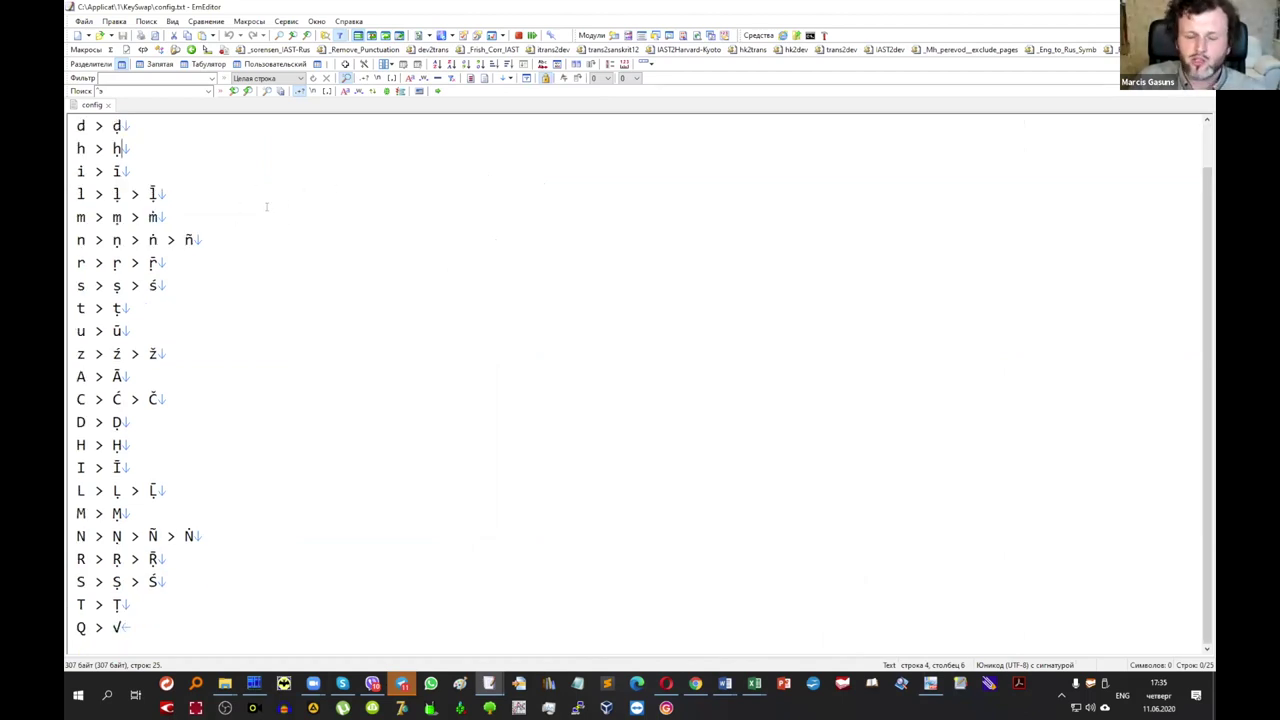
pyautogui.click(192, 620)
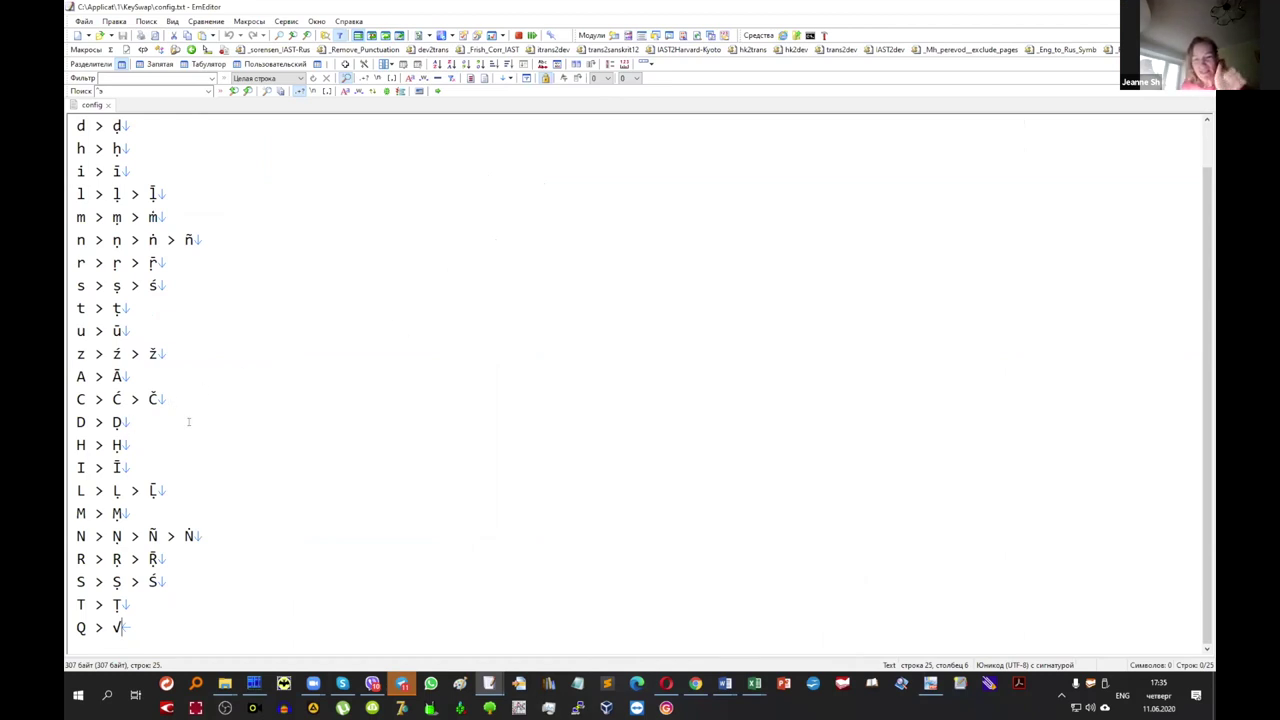
pyautogui.click(152, 414)
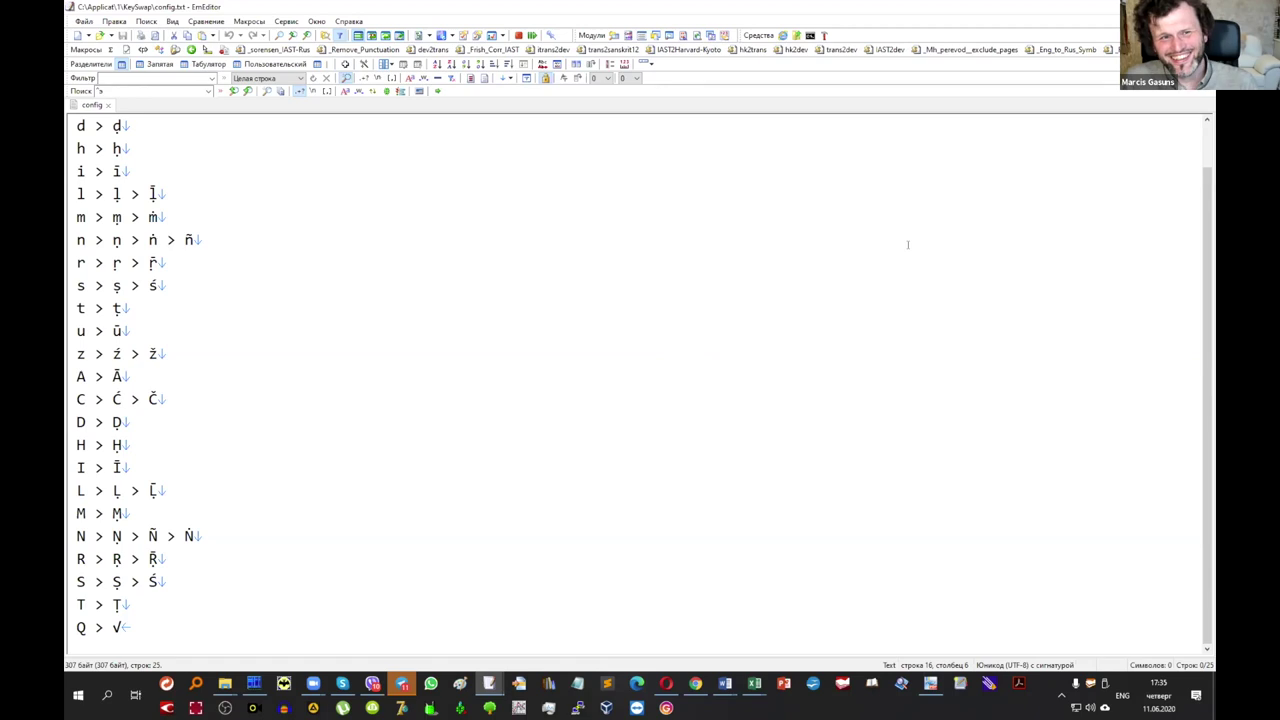
pyautogui.click(157, 373)
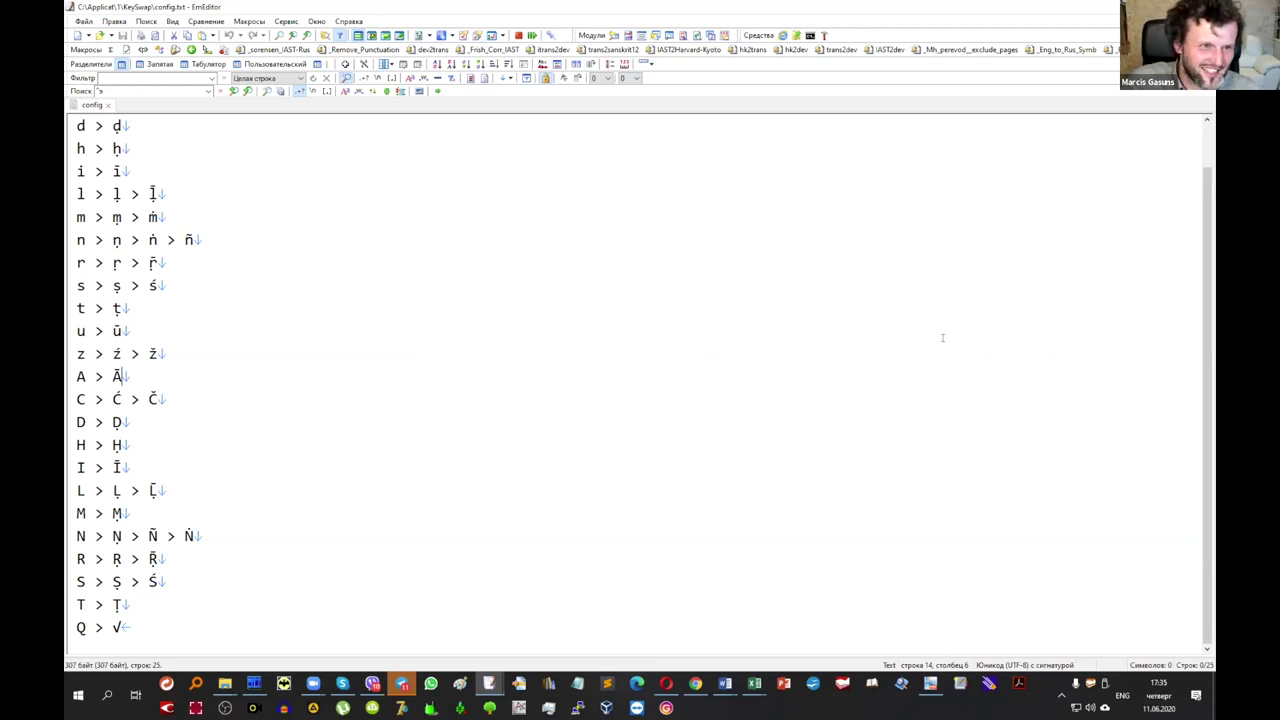
pyautogui.scroll(1, 189, 160)
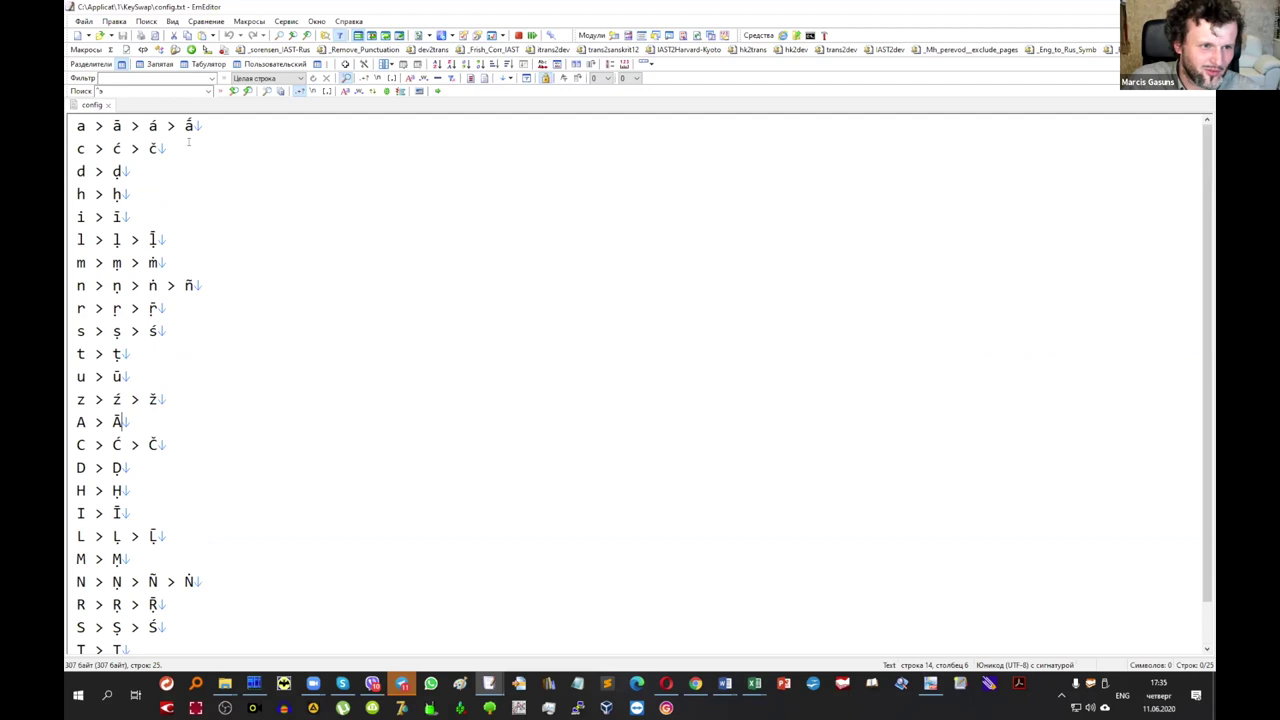
# Re-examine the config file's mappings from the "a" line down to "Q > √", placing the cursor on the "c" and "a" lines.
pyautogui.click(242, 150)
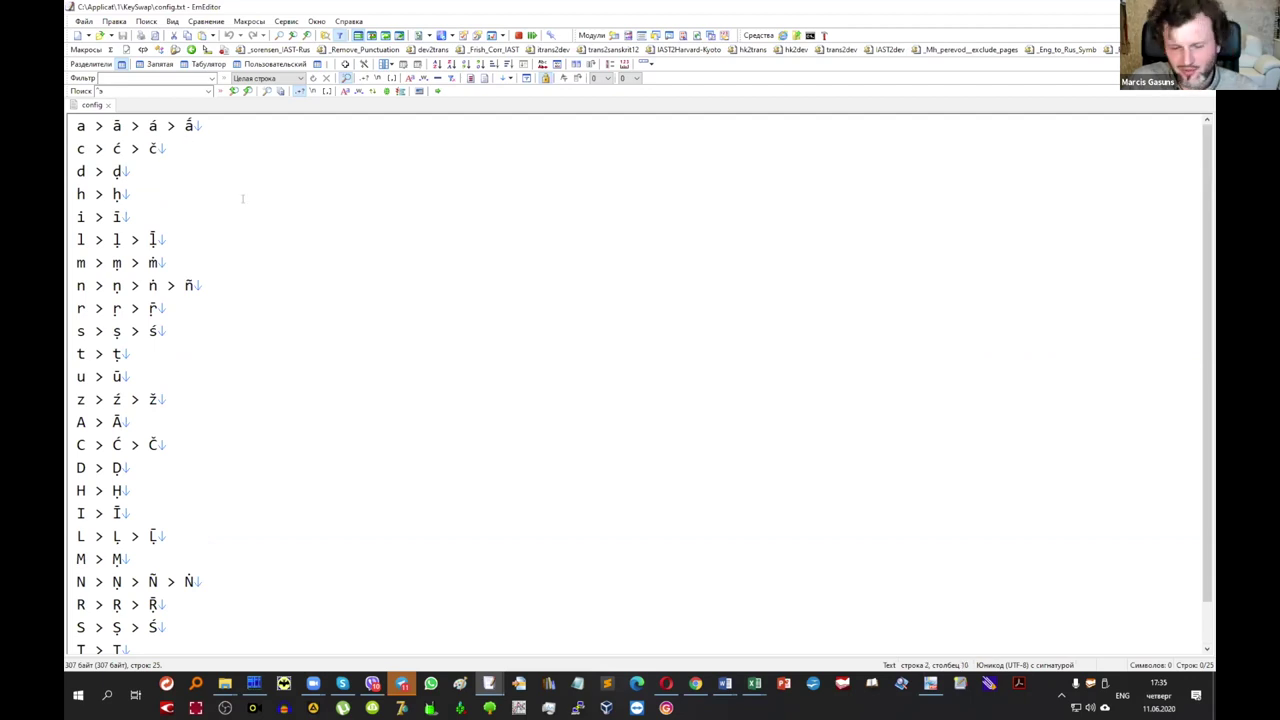
pyautogui.scroll(-1, 237, 236)
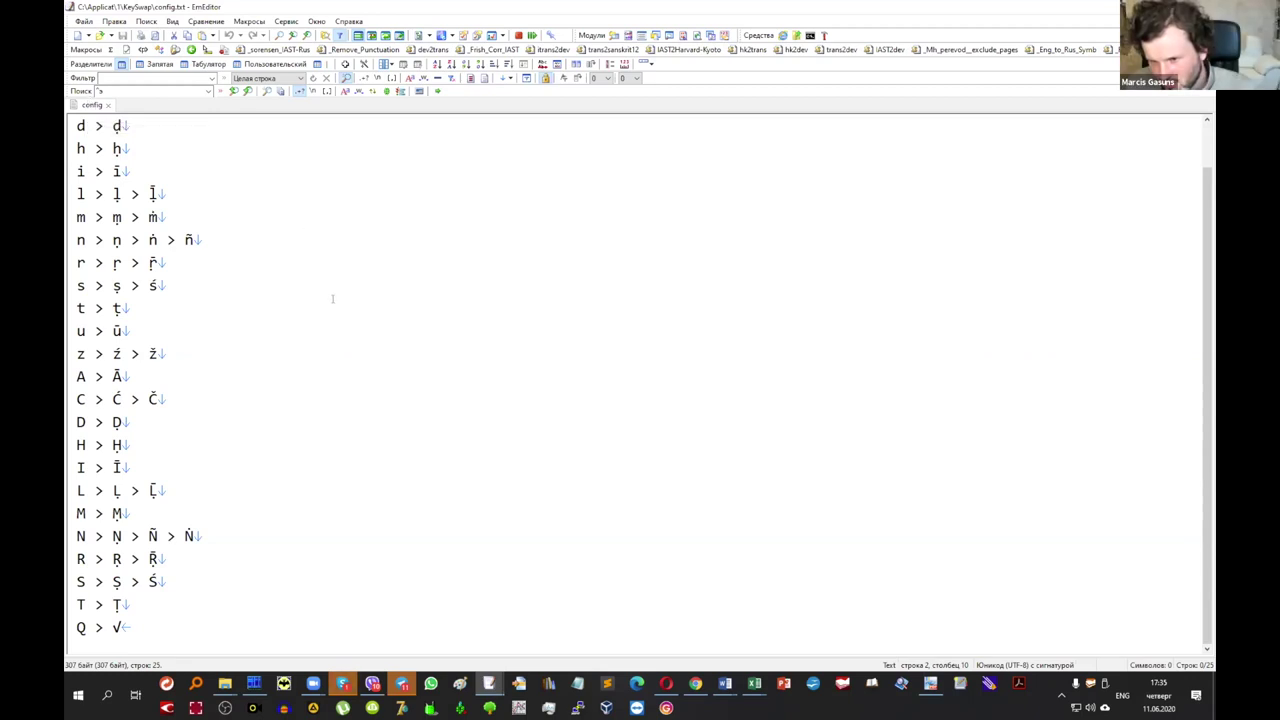
pyautogui.scroll(1, 332, 298)
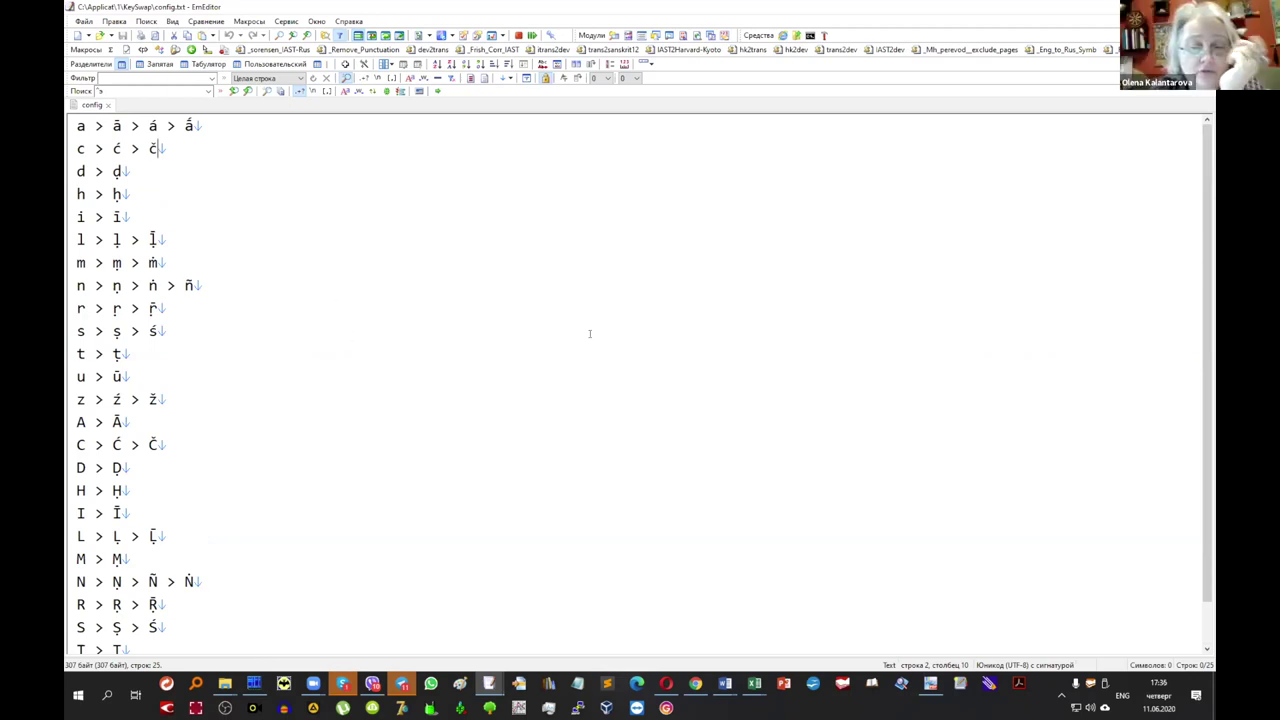
pyautogui.click(218, 120)
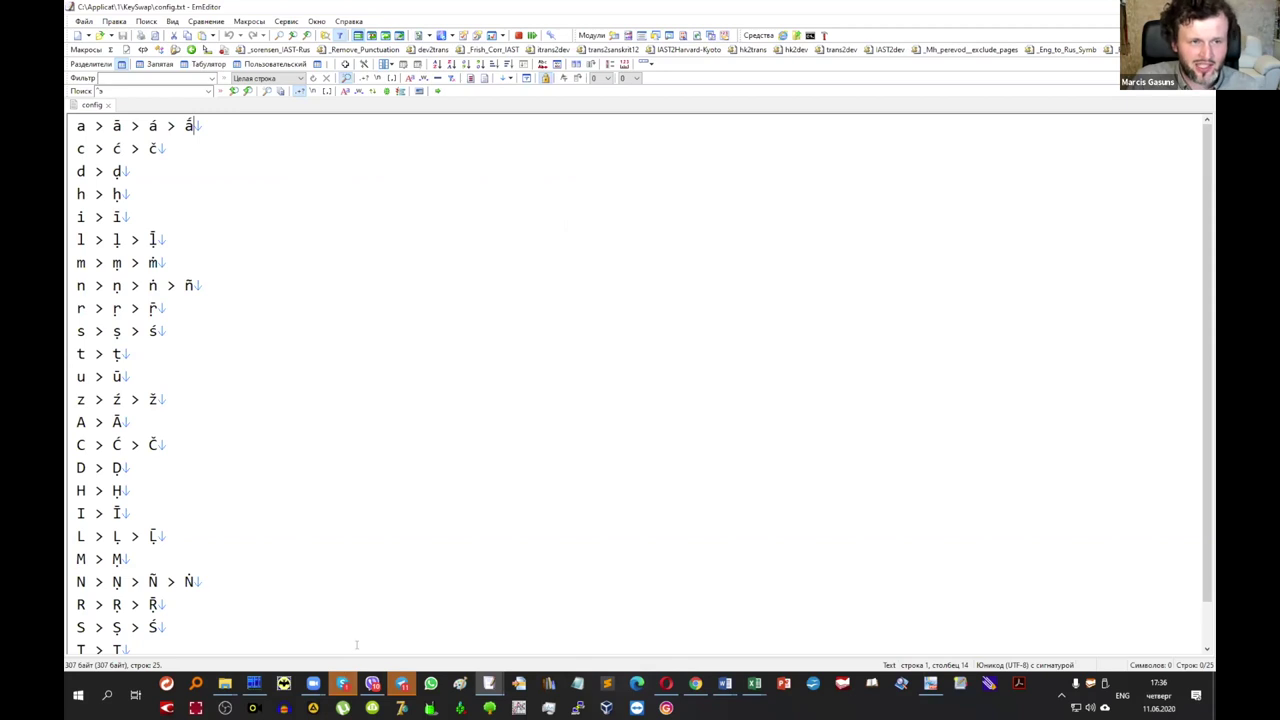
pyautogui.scroll(-1, 390, 496)
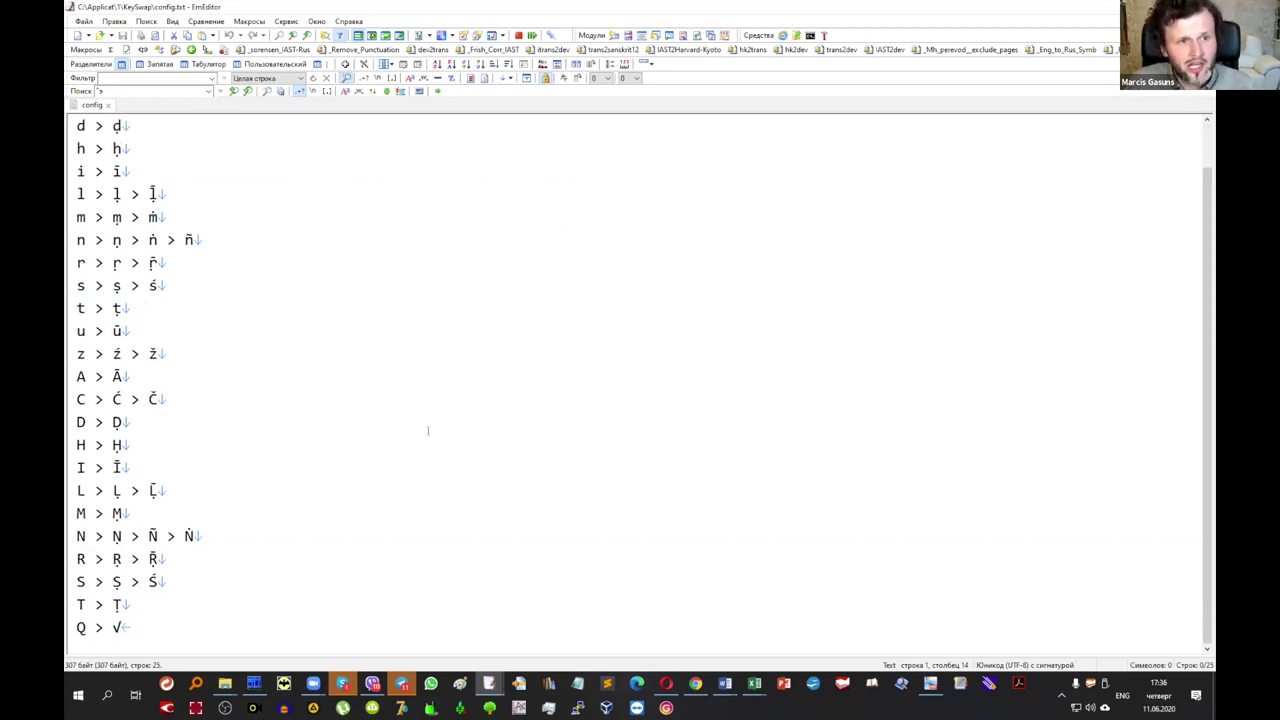
pyautogui.scroll(1, 427, 430)
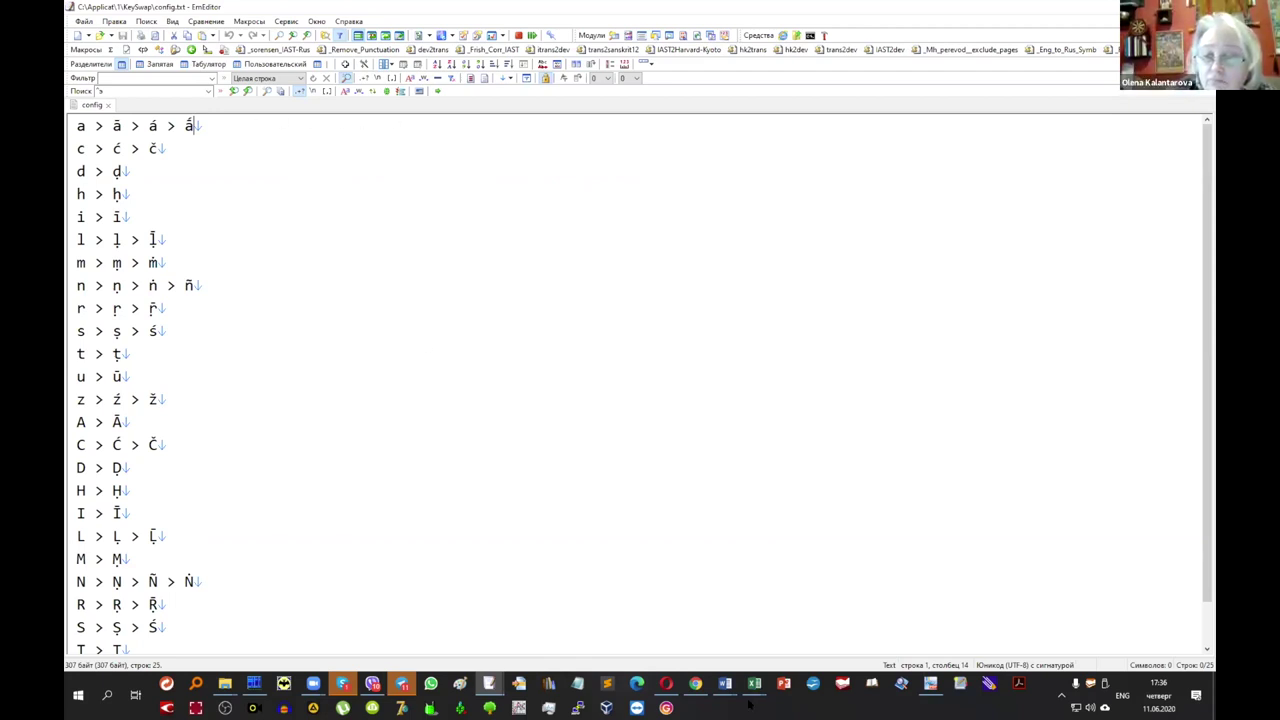
# Switch to Document1 in Word, test the accented a variants ā and ā́ on the third line, and erase them.
pyautogui.moveTo(725, 684)
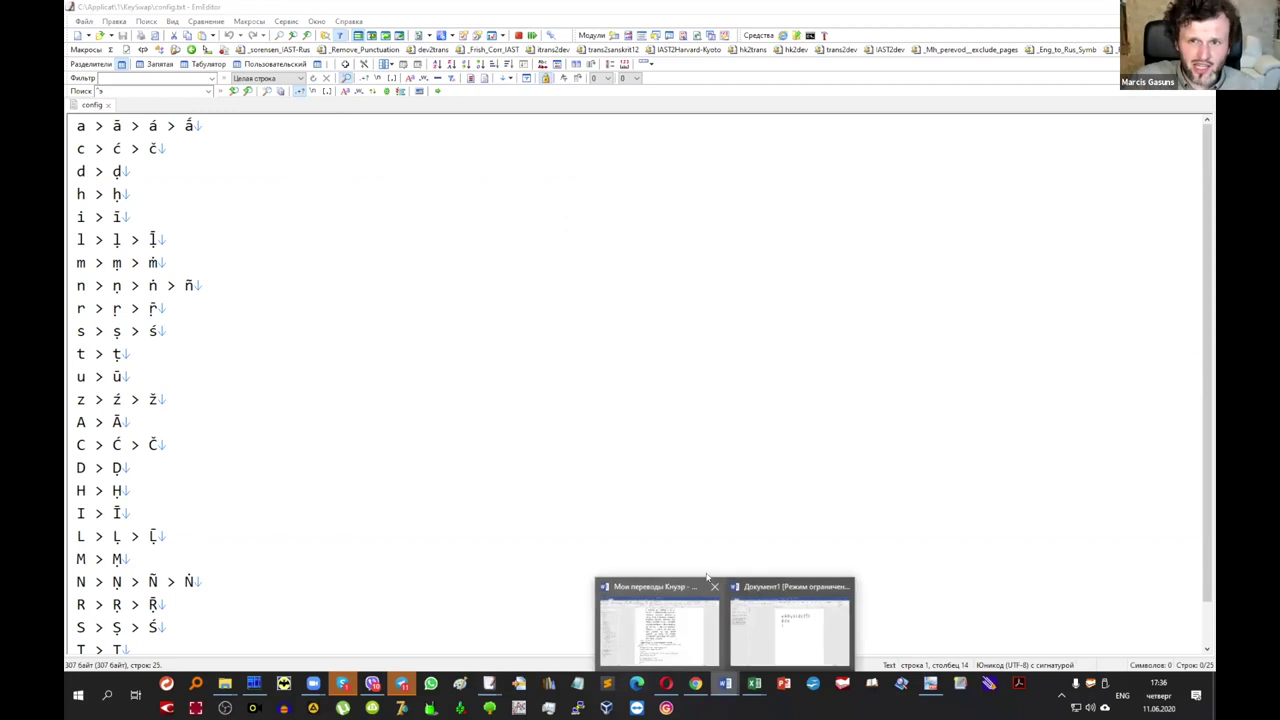
pyautogui.click(780, 628)
pyautogui.press('BackSpace')
pyautogui.write('ā́')
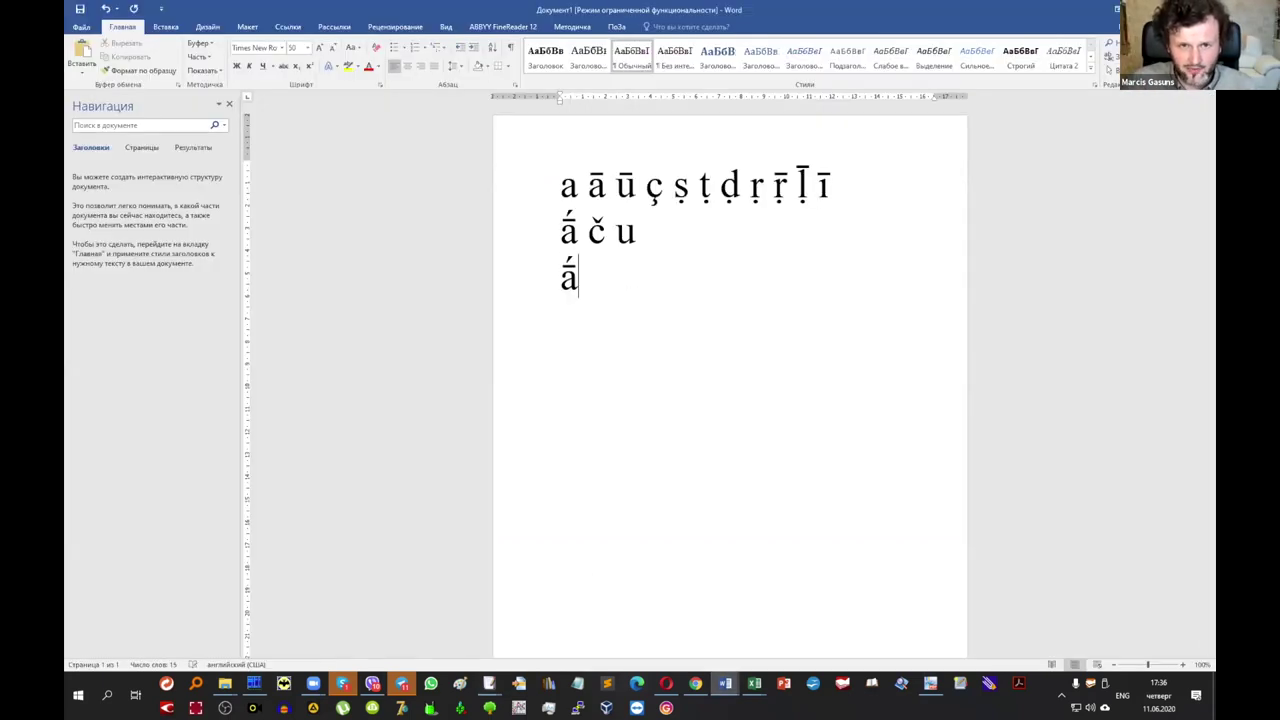
pyautogui.write('ā')
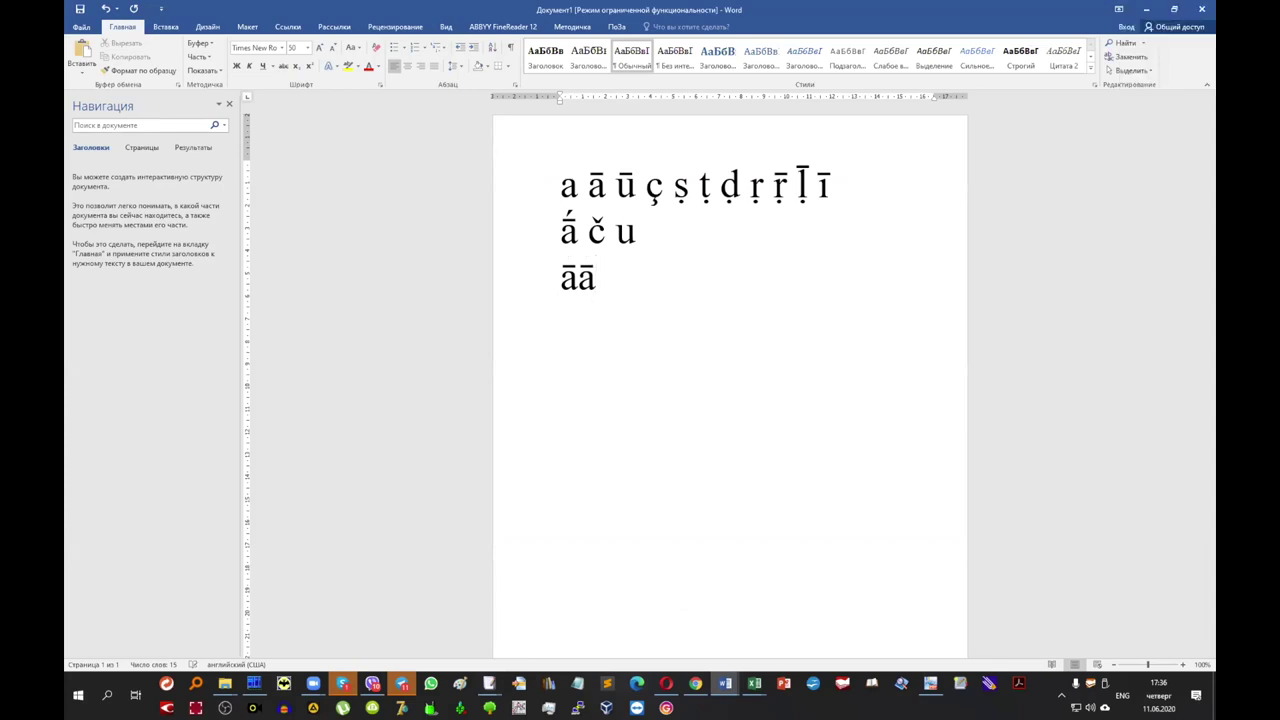
pyautogui.write('́')
pyautogui.press('BackSpace')
pyautogui.write('á̄a')
pyautogui.press('BackSpace')
pyautogui.press('BackSpace')
pyautogui.press('BackSpace')
pyautogui.press('BackSpace')
pyautogui.press('BackSpace')
pyautogui.press('BackSpace')
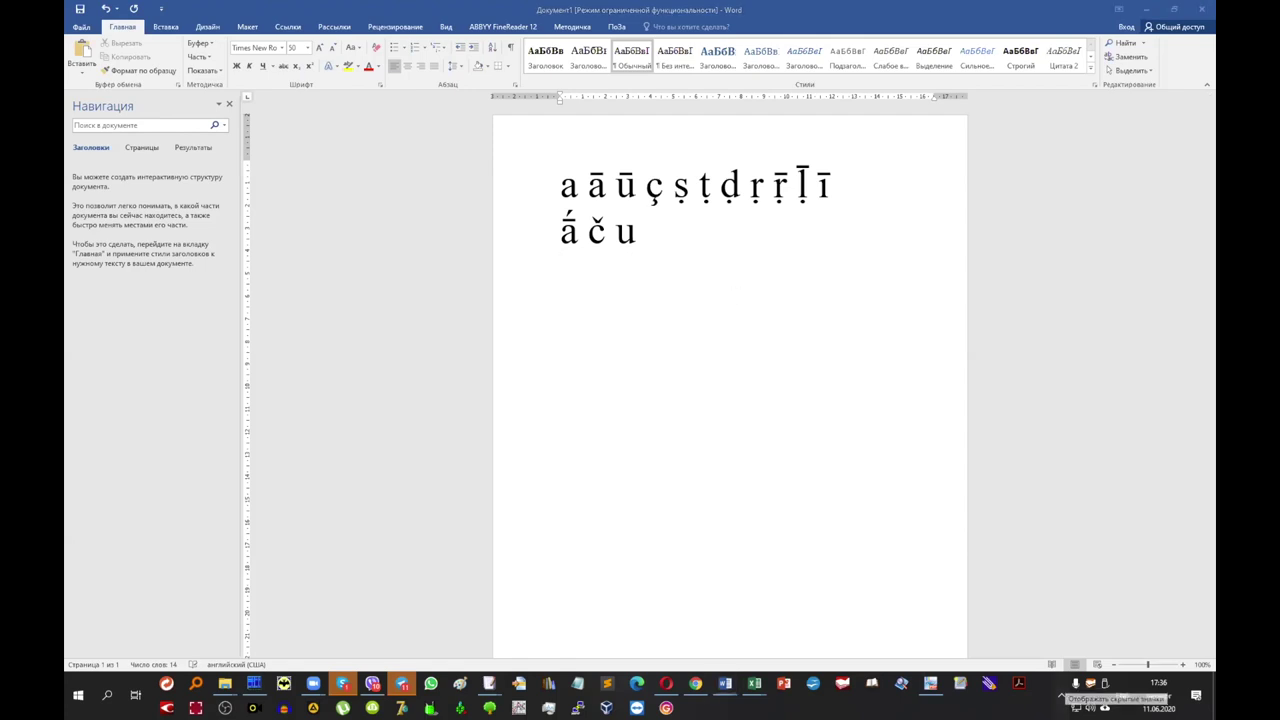
# Open the Keyswap icon's options in the system tray and capture a screenshot of the area showing "Add to startup".
pyautogui.click(1061, 695)
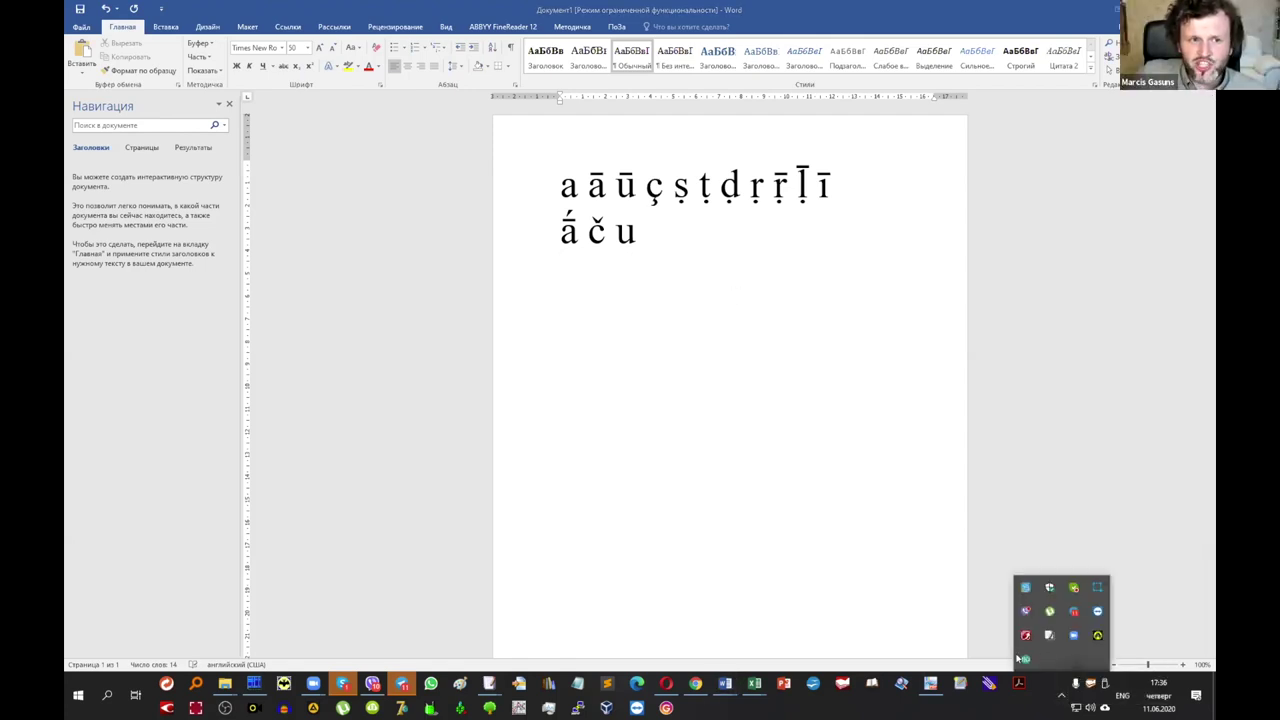
pyautogui.rightClick(1024, 659)
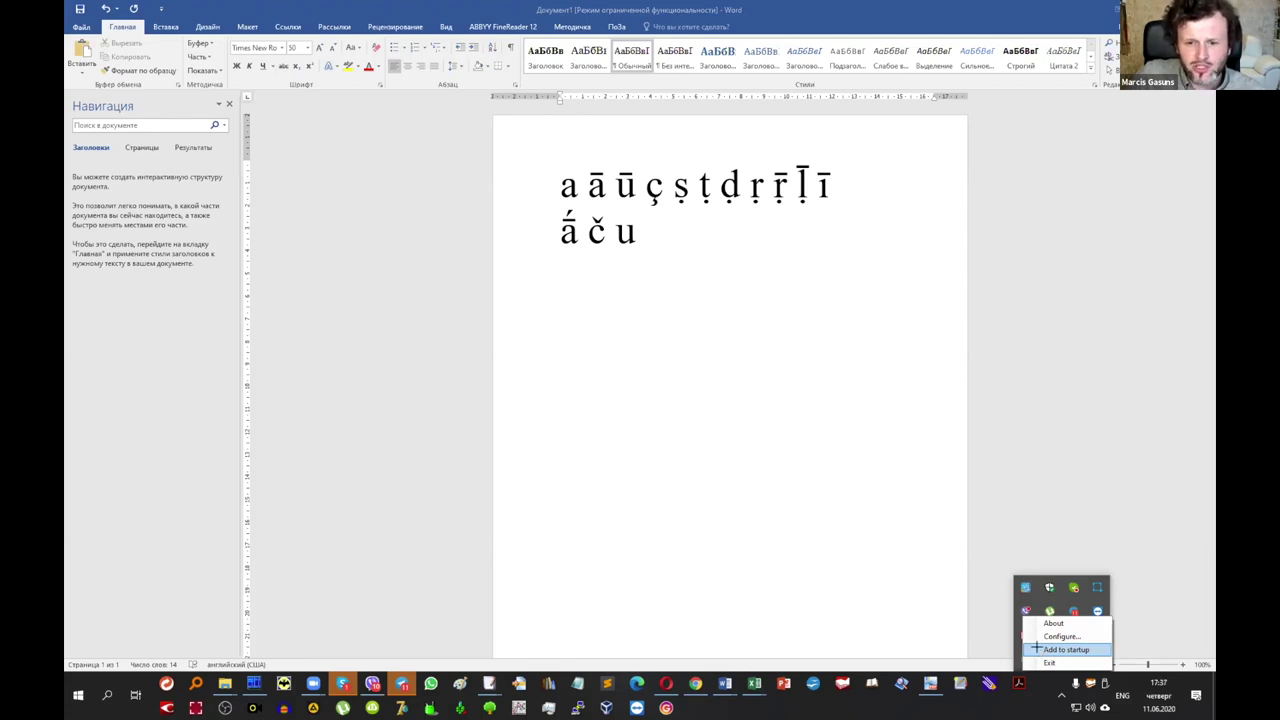
pyautogui.press('Print')
pyautogui.moveTo(1001, 566); pyautogui.dragTo(1215, 718)
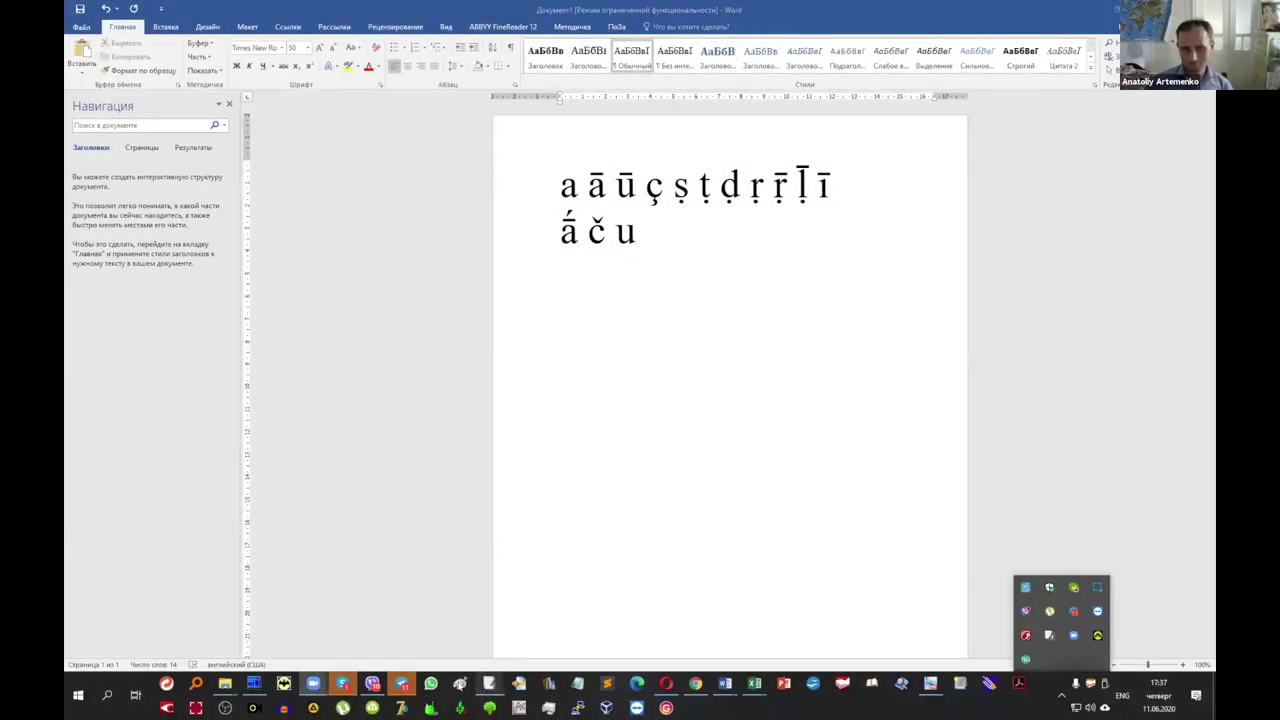
# Switch to Paint, paste the captured screenshot into the blank image, and enlarge the view to 300%.
pyautogui.click(461, 683)
pyautogui.hotkey('ctrl', 'v')
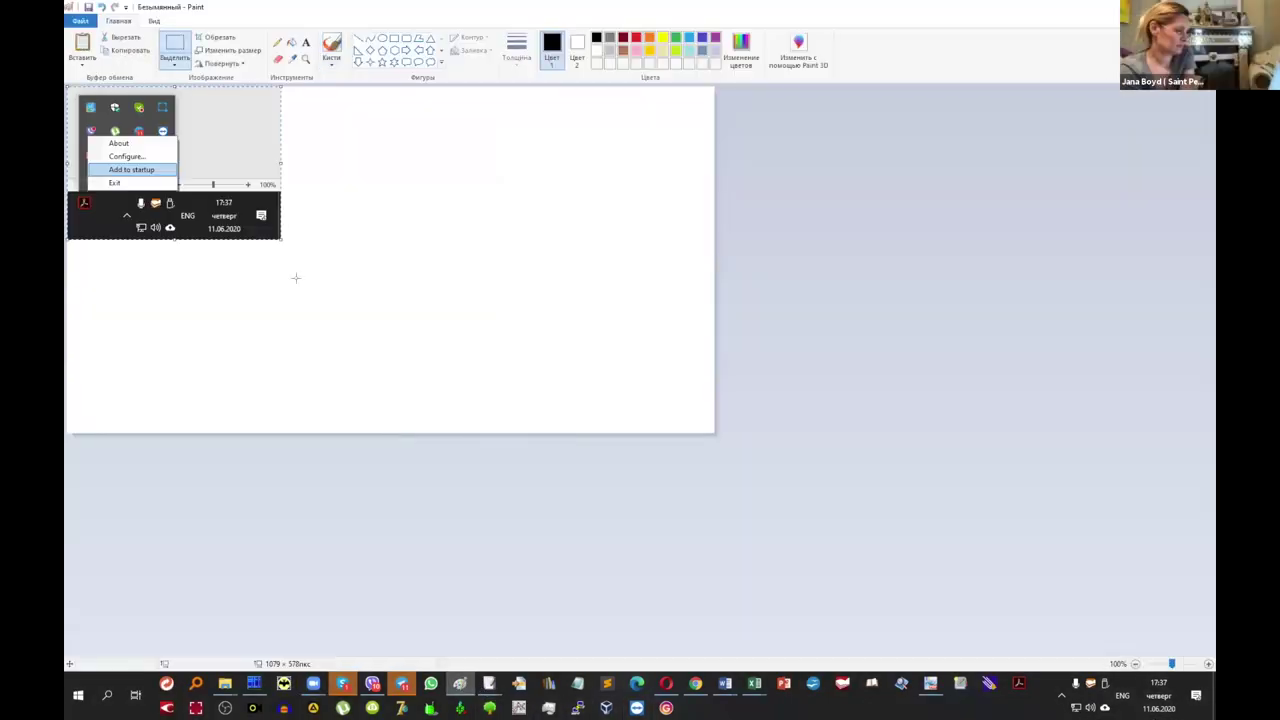
pyautogui.click(153, 21)
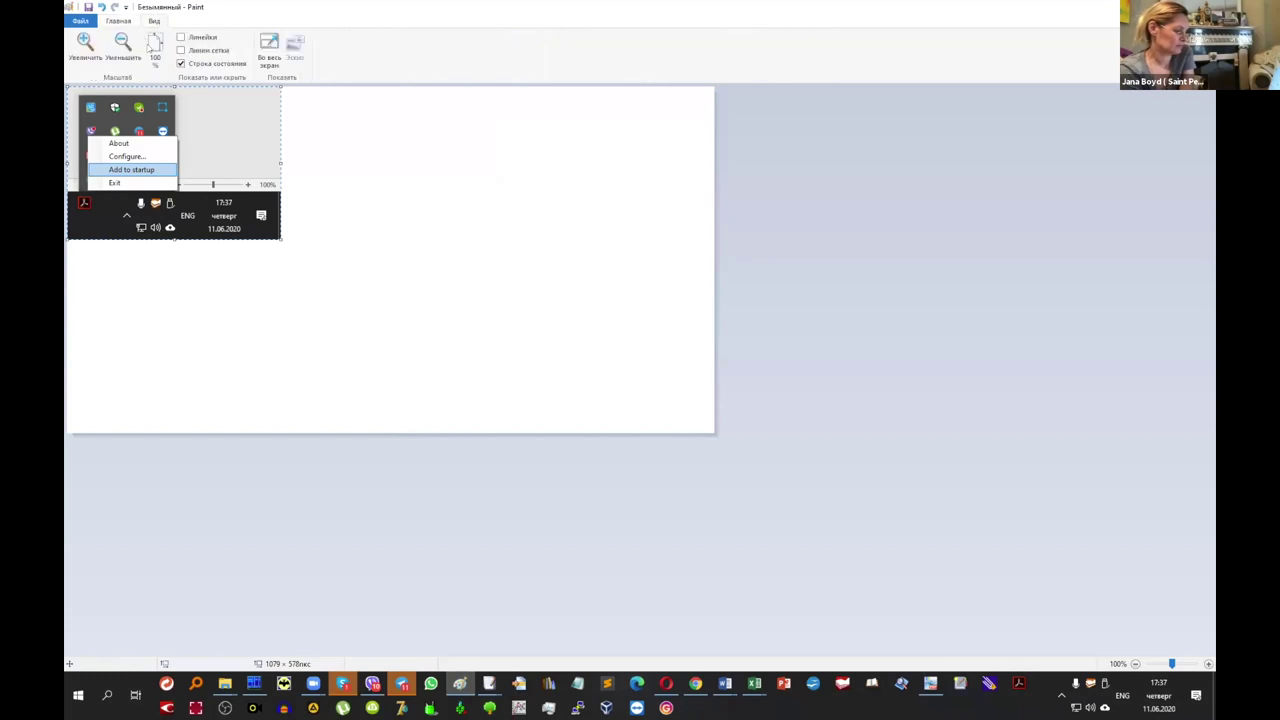
pyautogui.click(84, 45)
pyautogui.click(84, 45)
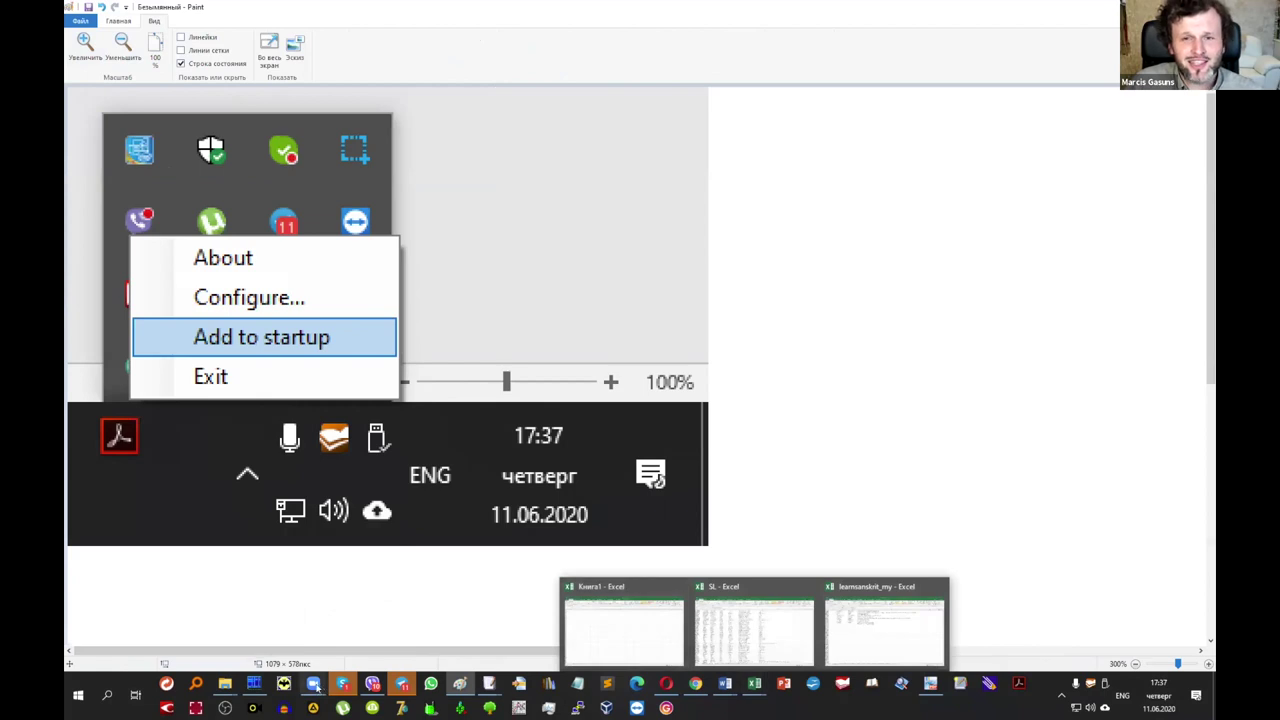
pyautogui.moveTo(313, 683)
pyautogui.moveTo(266, 641)
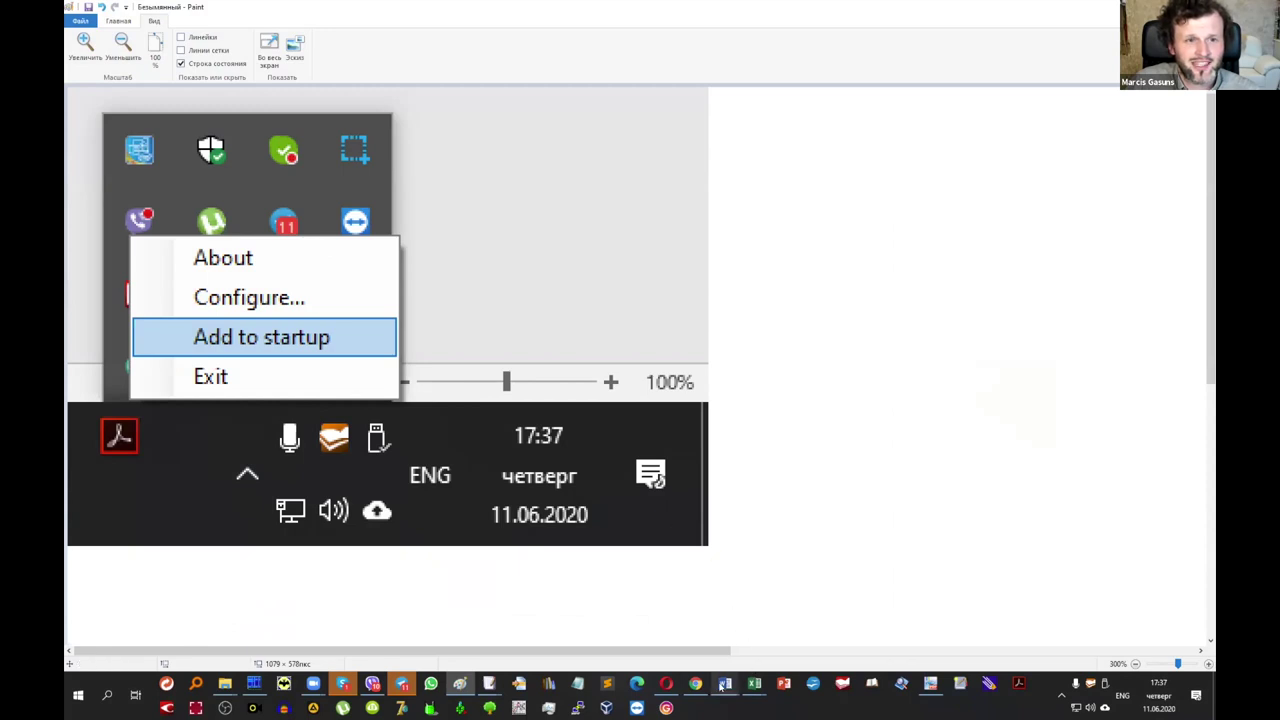
# Return to Document1 in Word, switch the input language to Russian, test the accented a variants on the third line, and erase them.
pyautogui.moveTo(724, 685)
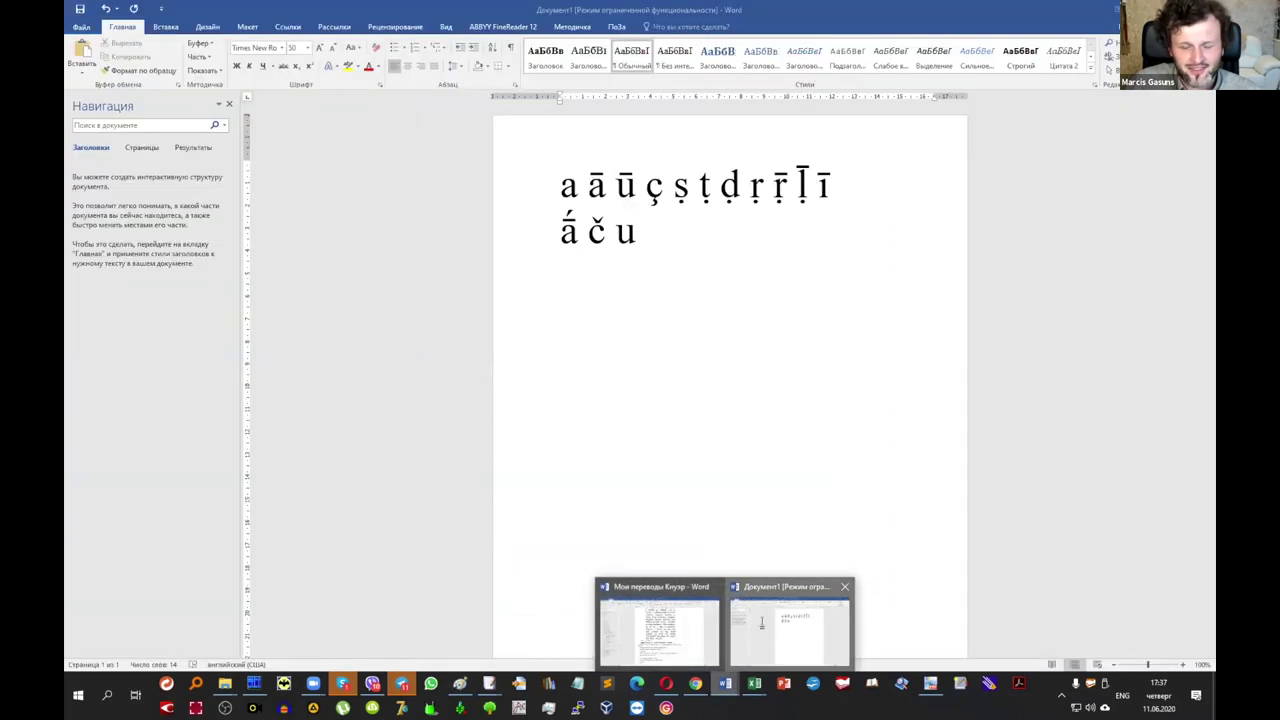
pyautogui.click(762, 622)
pyautogui.hotkey('alt', 'shift')
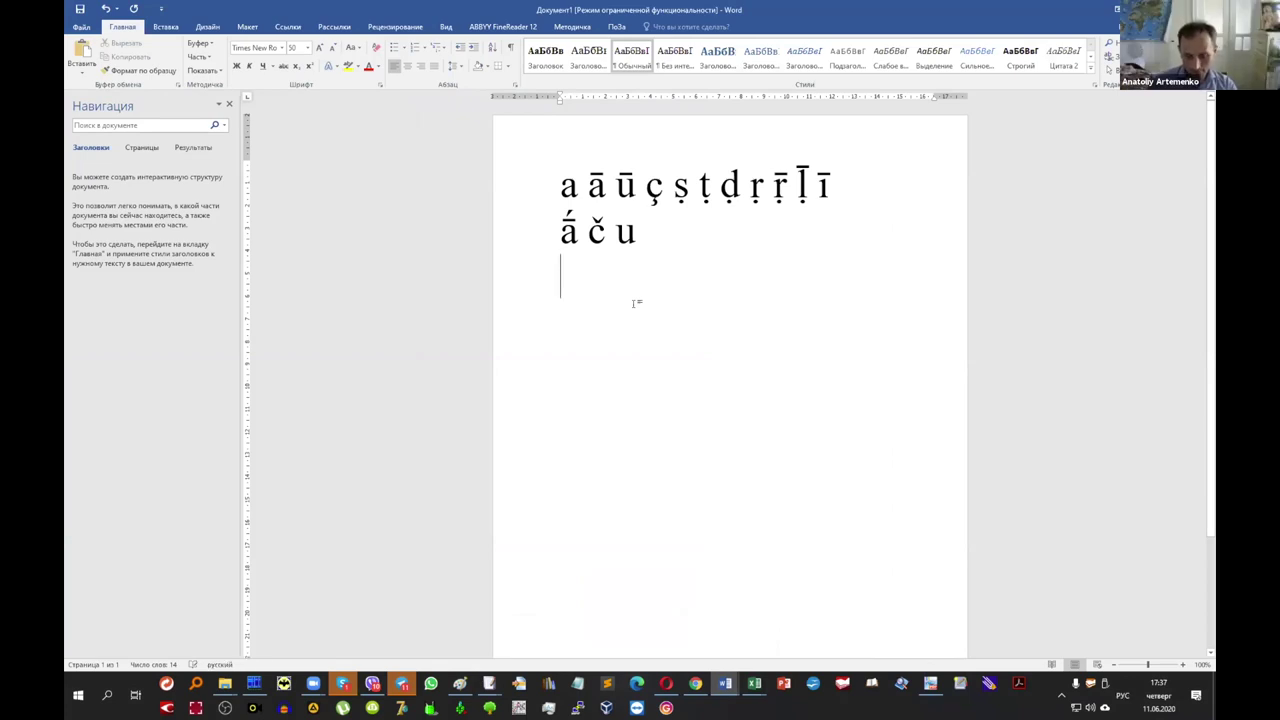
pyautogui.write('ф')
pyautogui.press('BackSpace')
pyautogui.write('ā́')
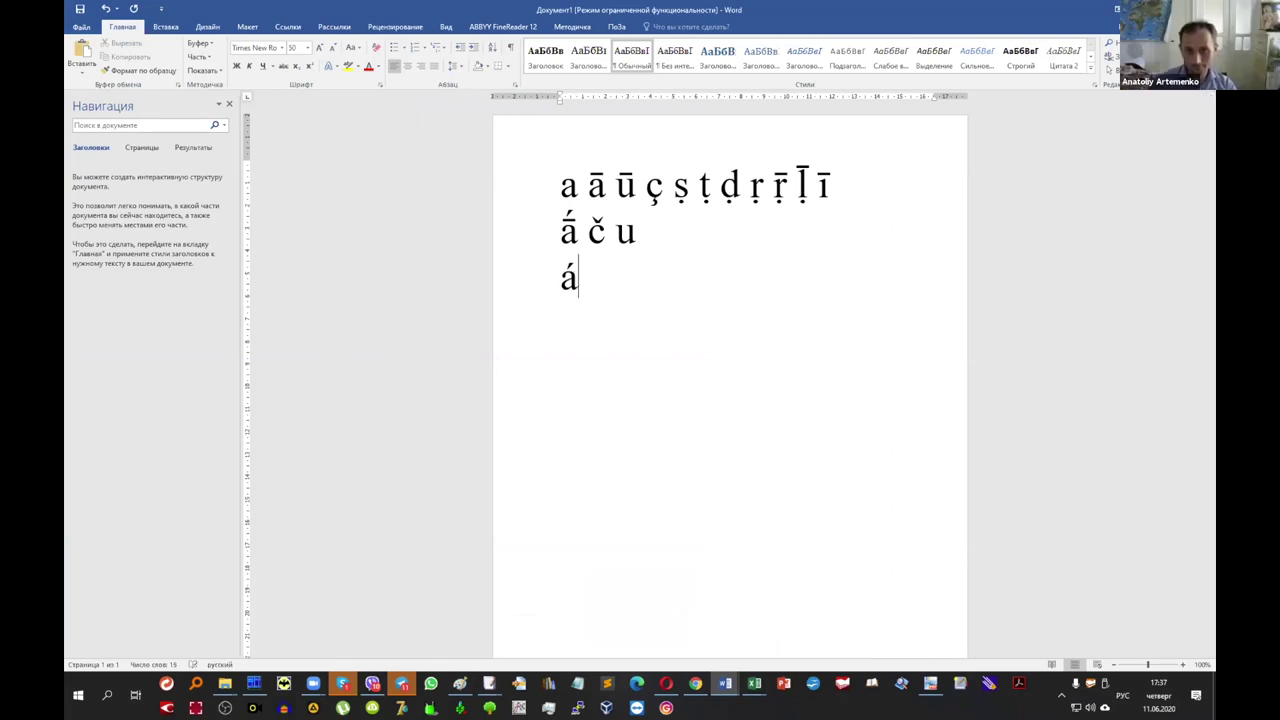
pyautogui.press('BackSpace')
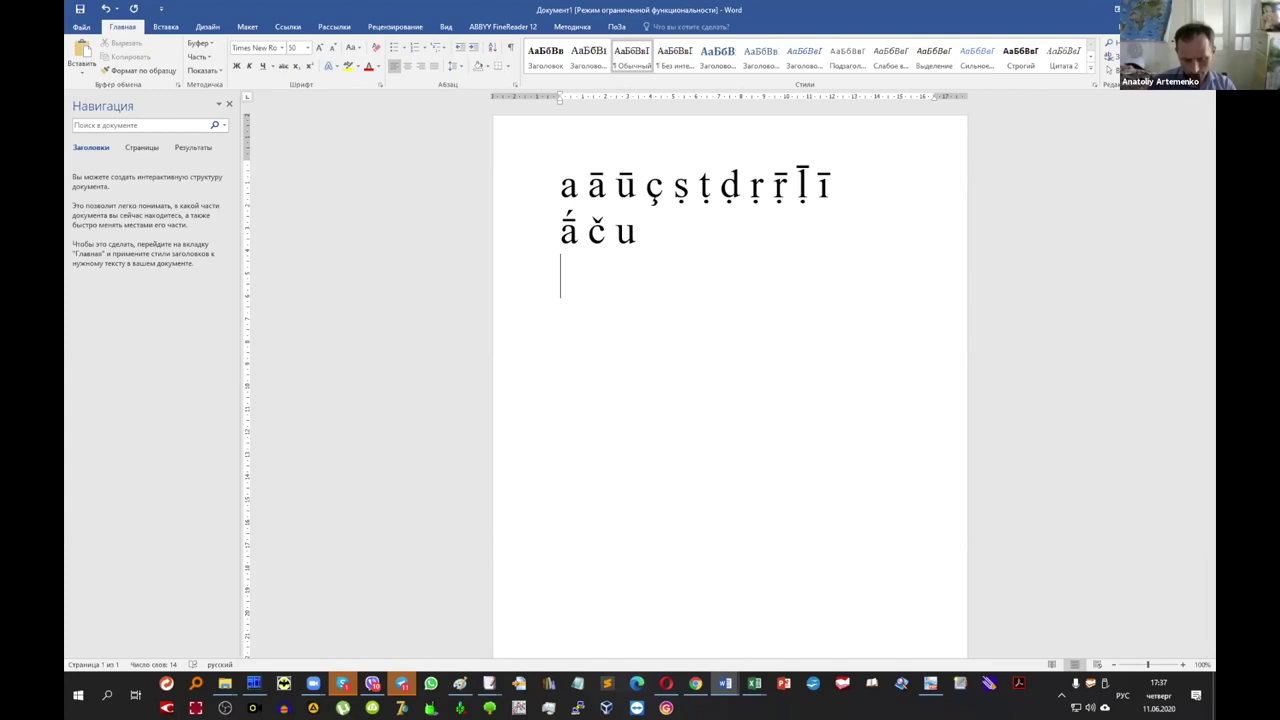
# Test the n variants through ñ on the third line with the Russian input language active, and erase them.
pyautogui.write('т')
pyautogui.press('BackSpace')
pyautogui.write('ṇ')
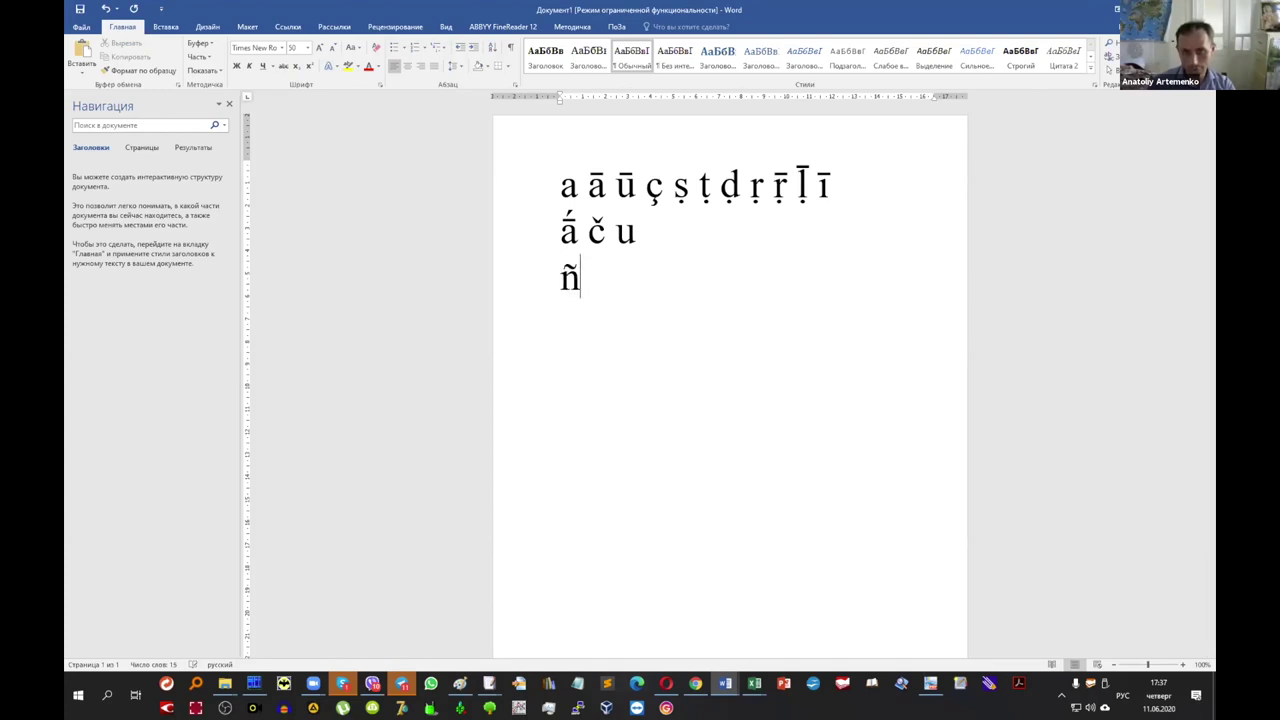
pyautogui.press('BackSpace')
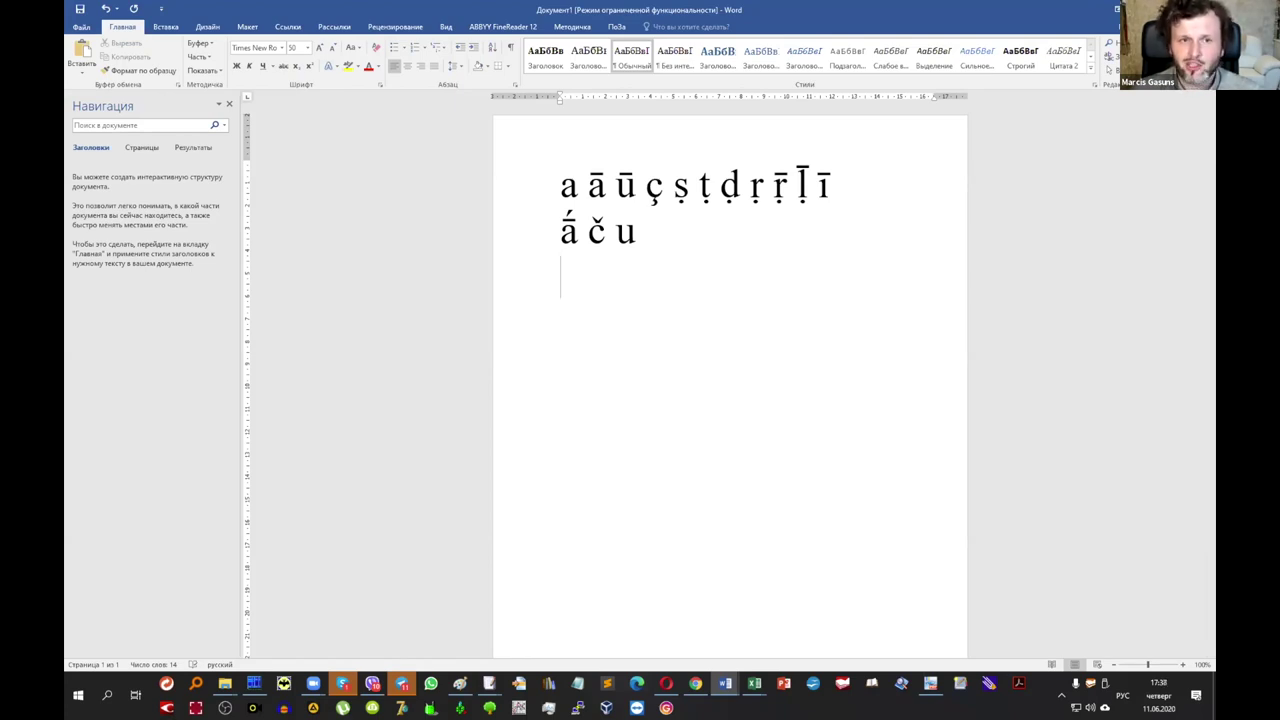
# Switch the input language back to English, test the a variants ā and ā́ on the third line, and erase them.
pyautogui.hotkey('alt', 'shift')
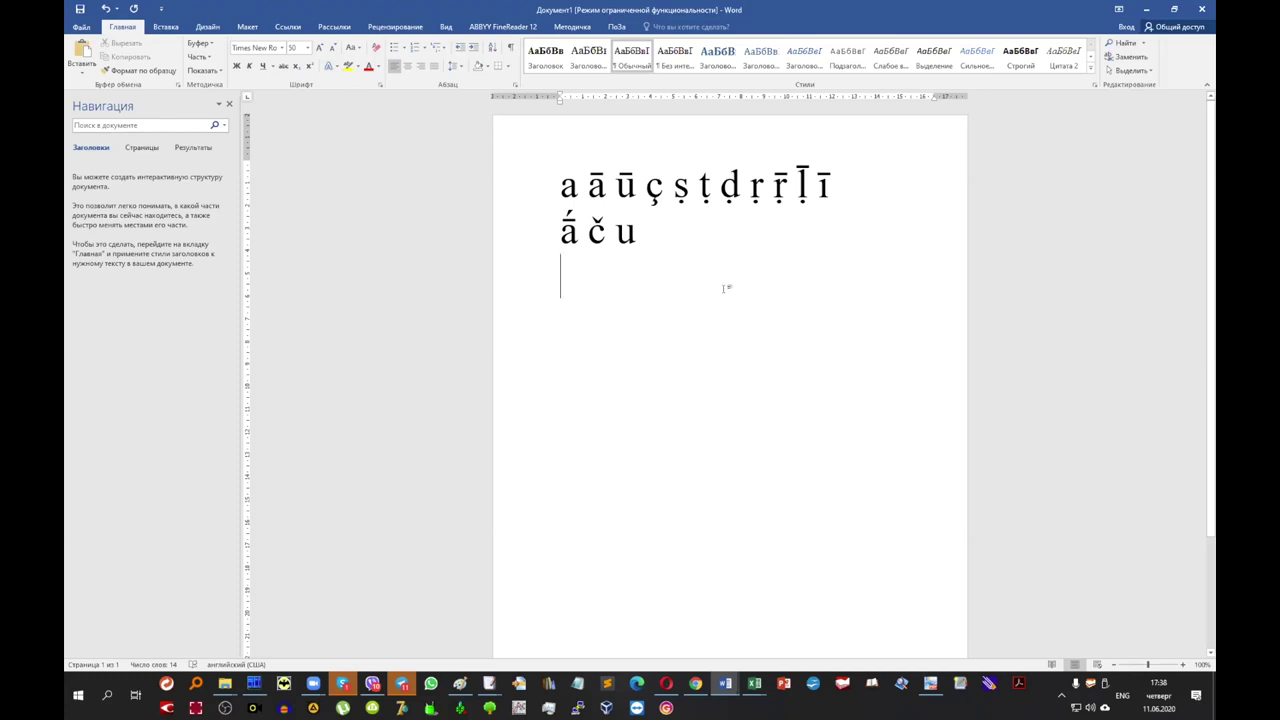
pyautogui.write('ā')
pyautogui.write('́a')
pyautogui.press('BackSpace')
pyautogui.press('BackSpace')
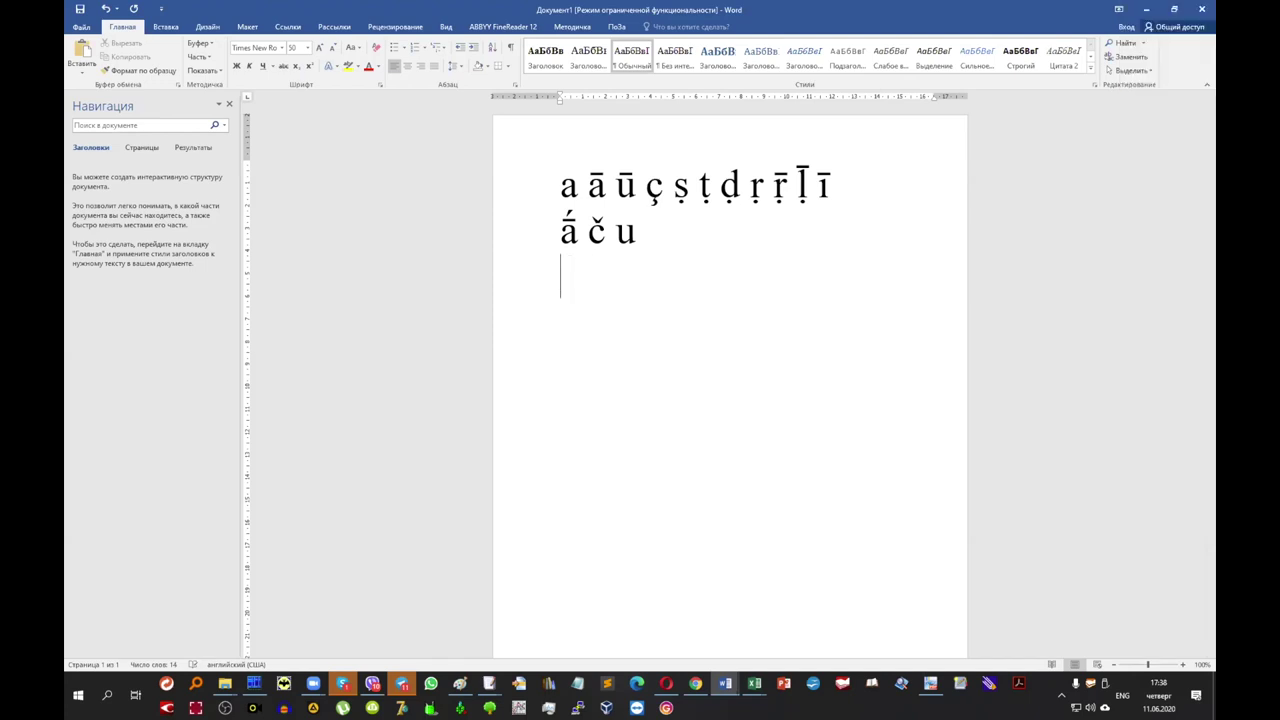
pyautogui.write('ā')
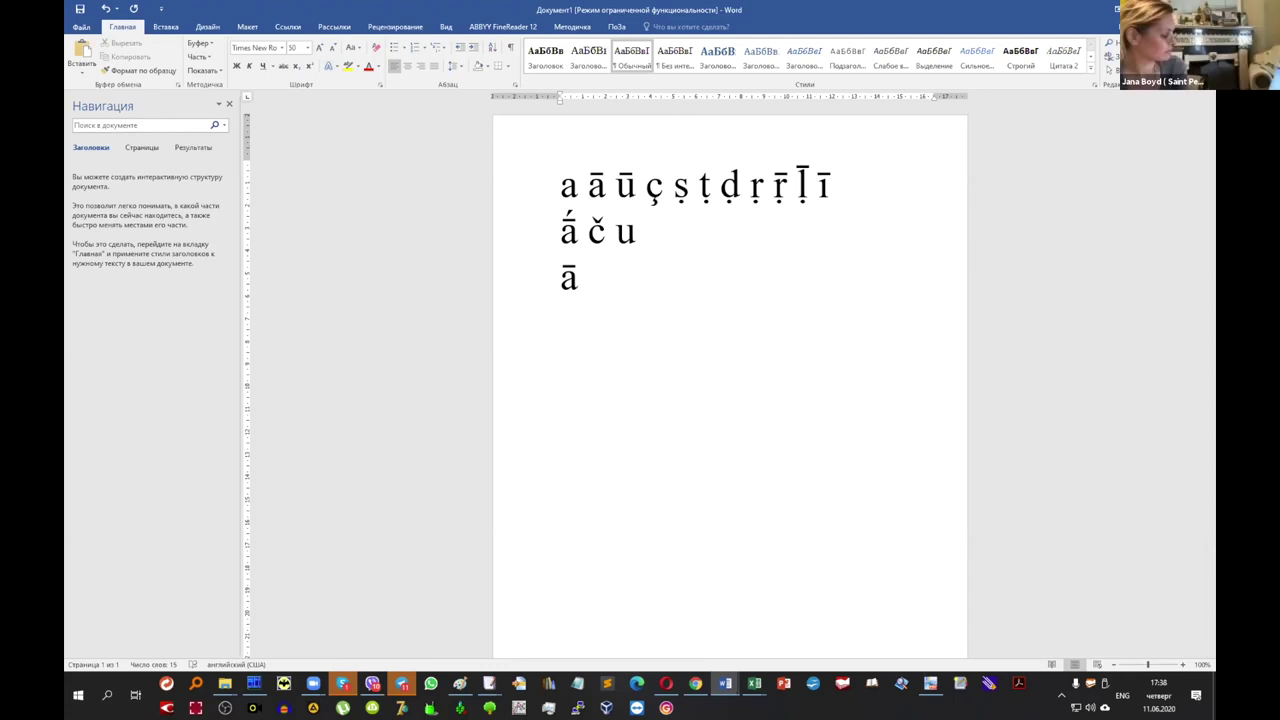
pyautogui.press('BackSpace')
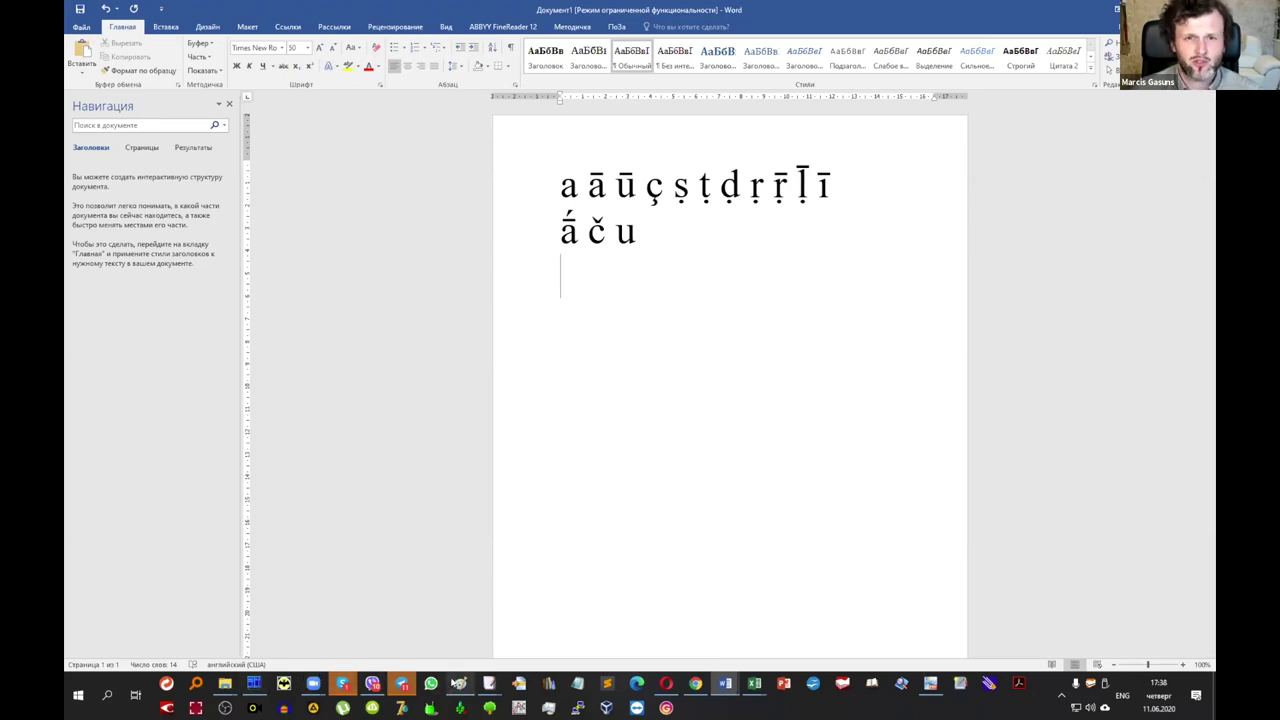
# Compare the two open Keyswap config files in EmEditor, then review the C:\Applicat\1\KeySwap version down to its "Q > √" line.
pyautogui.moveTo(489, 683)
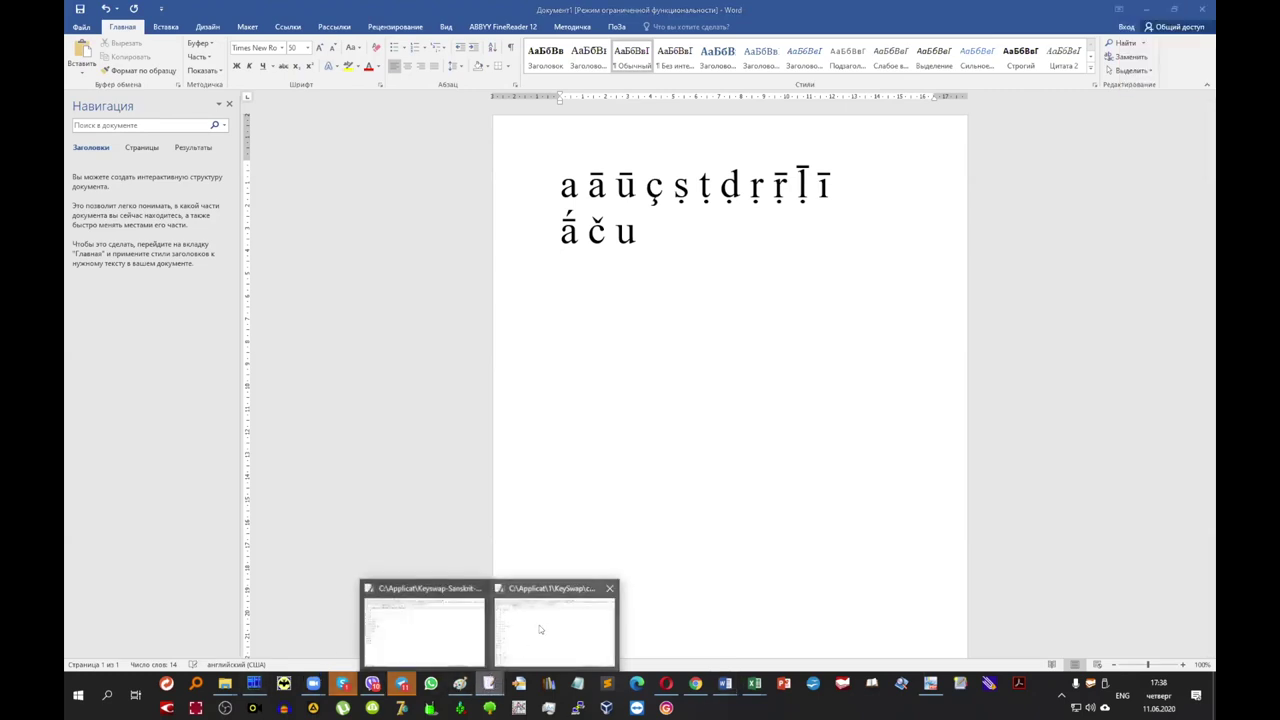
pyautogui.click(431, 617)
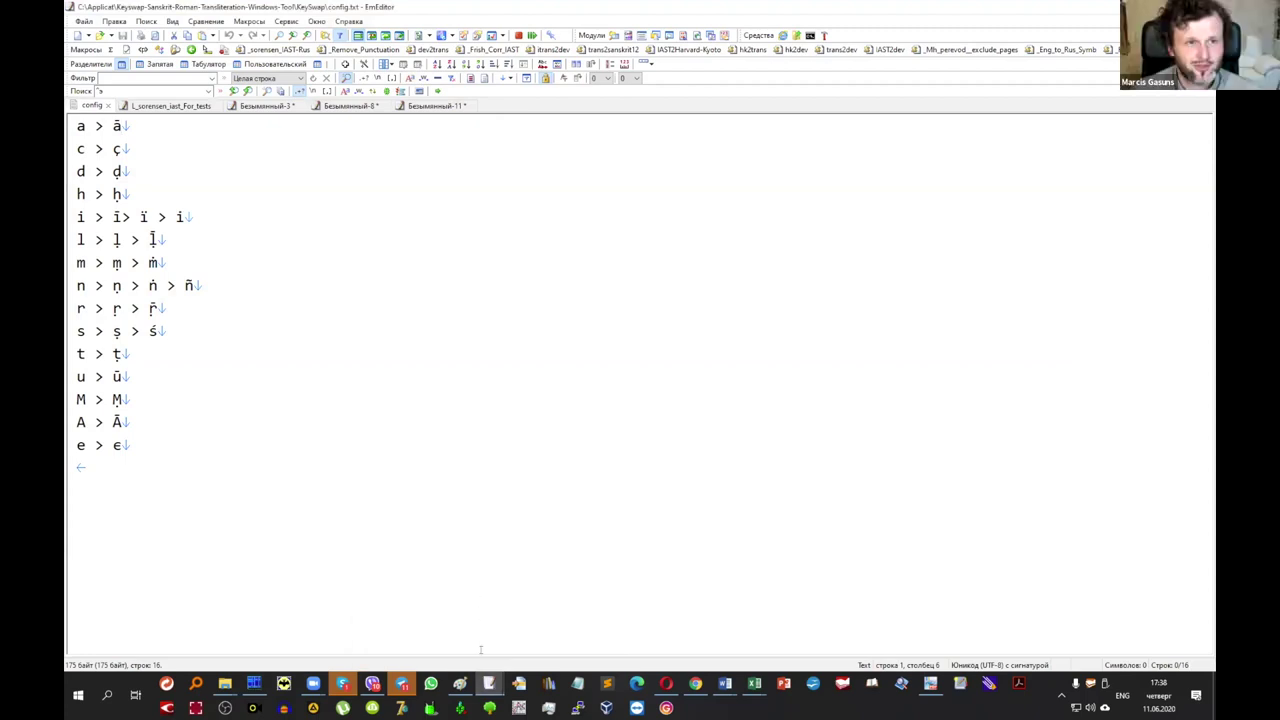
pyautogui.moveTo(489, 683)
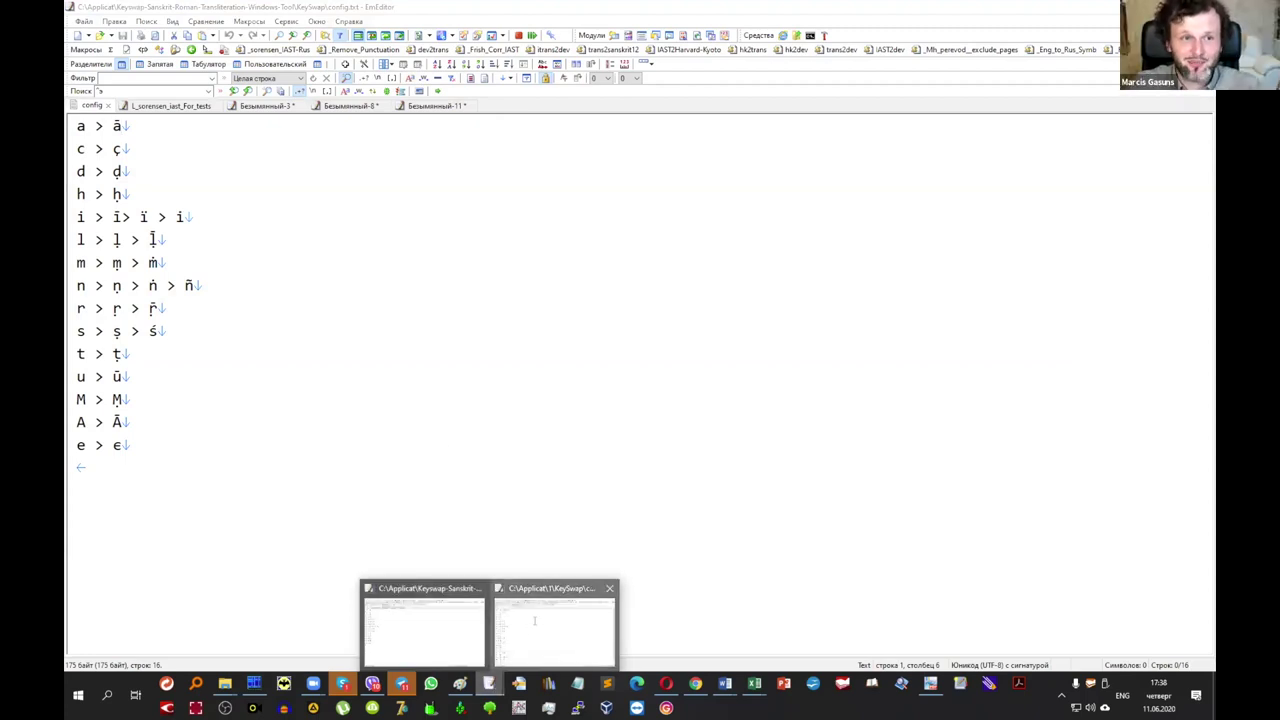
pyautogui.click(510, 660)
pyautogui.scroll(-1, 280, 245)
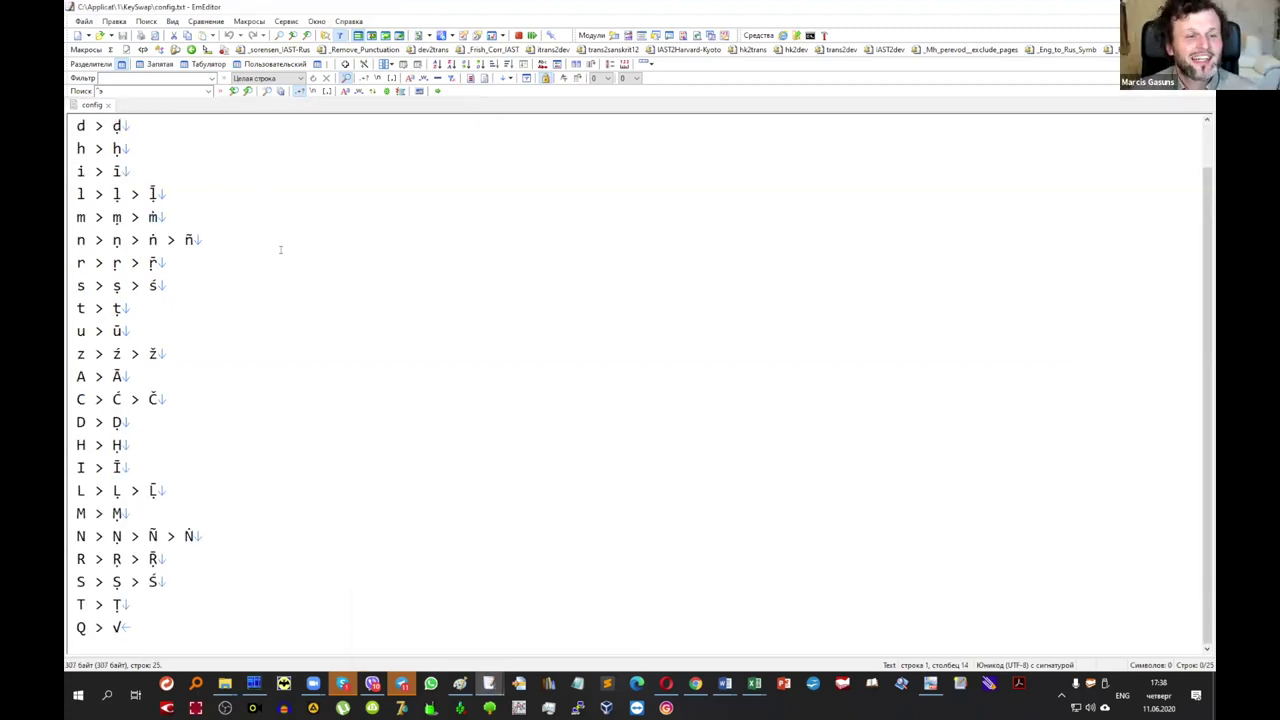
pyautogui.scroll(1, 278, 240)
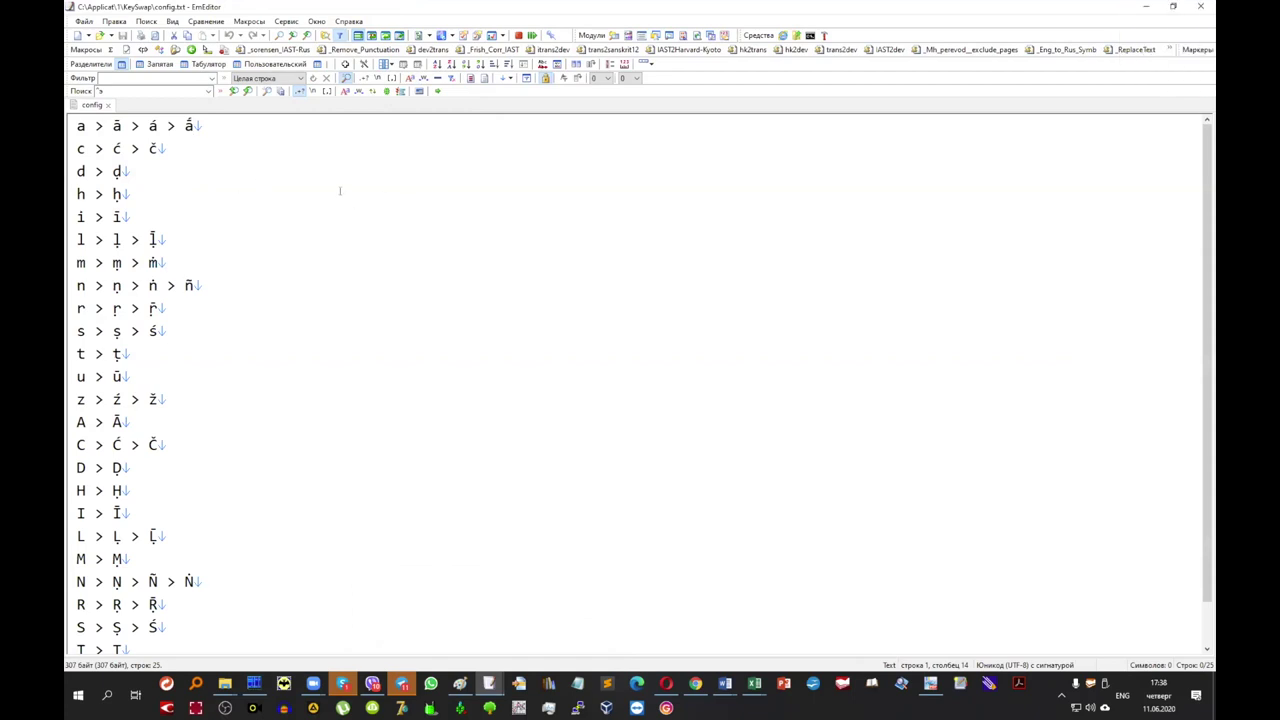
pyautogui.click(242, 198)
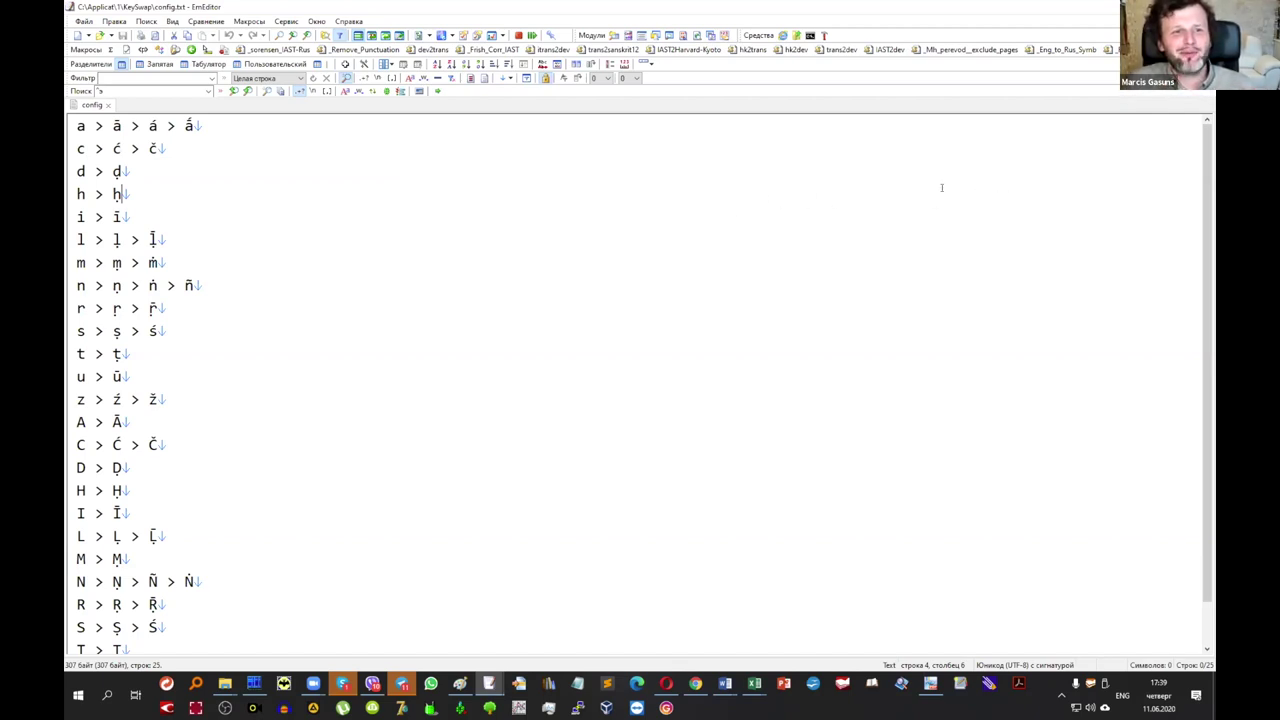
pyautogui.click(253, 230)
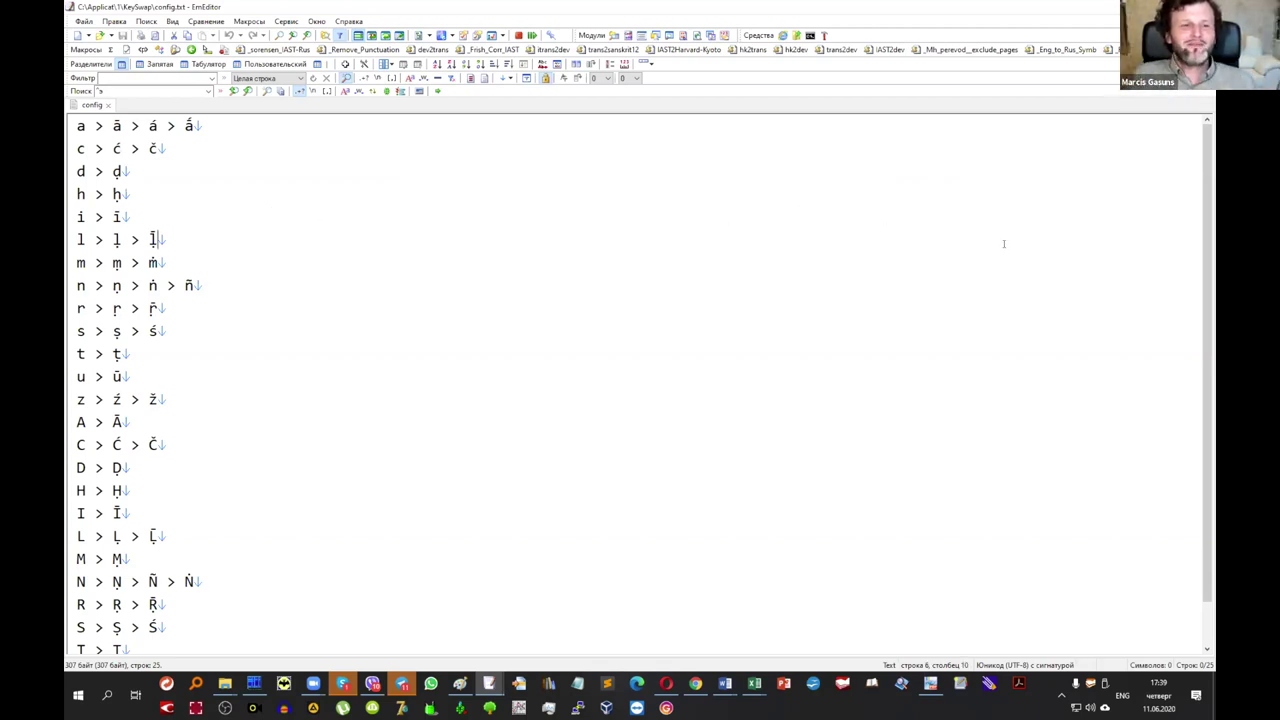
pyautogui.moveTo(343, 686)
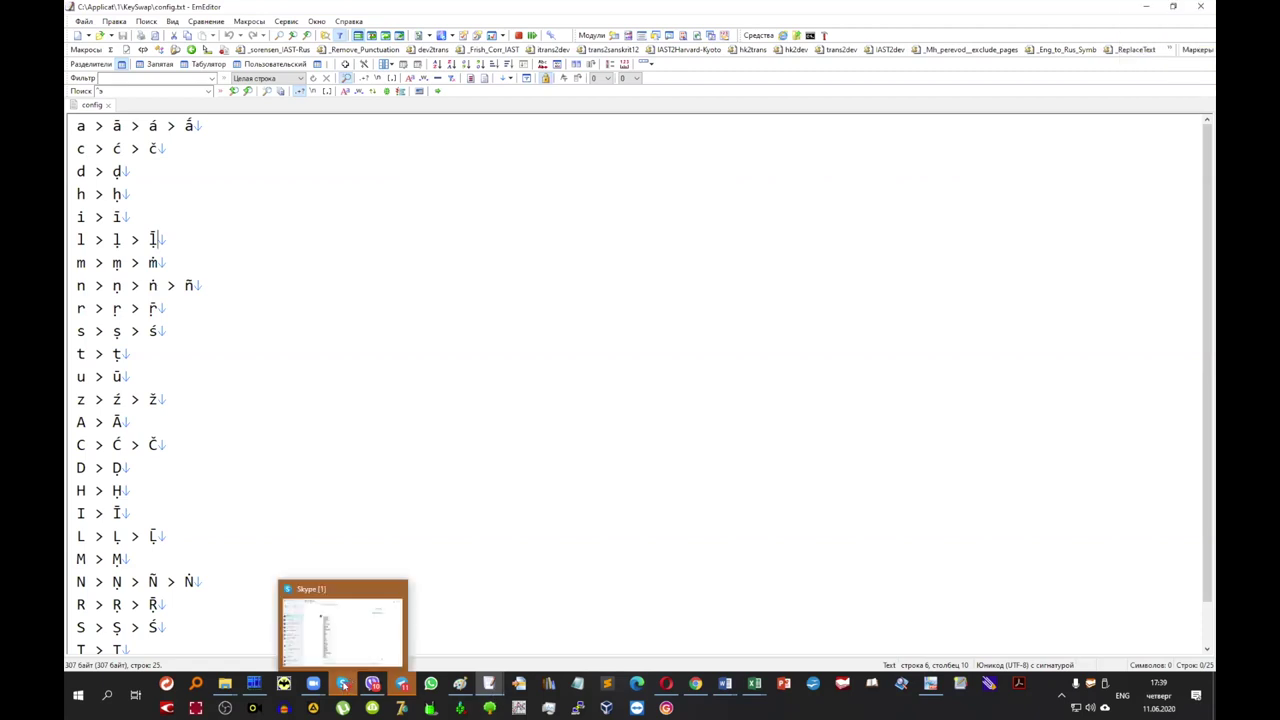
# Review the letter mappings in the C:\Applicat\1\KeySwap config file, from the uppercase L line down to the Q line.
pyautogui.click(335, 392)
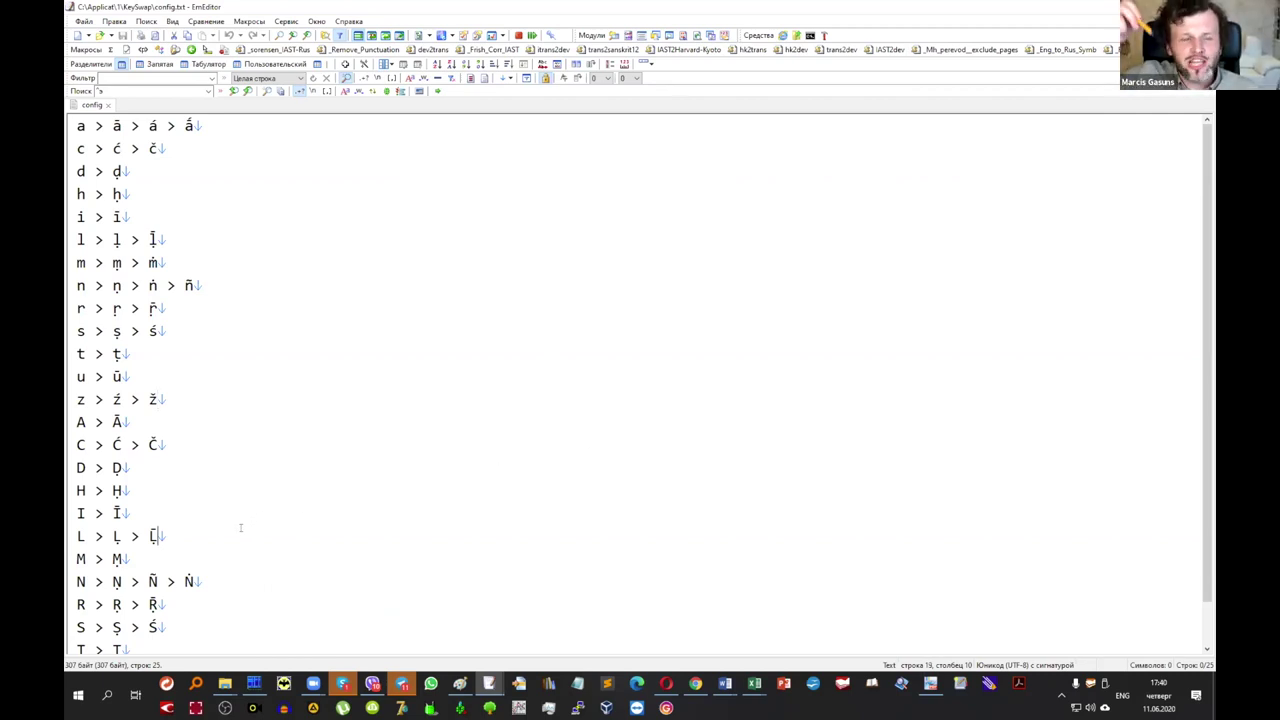
pyautogui.press('Down')
pyautogui.press('Down')
pyautogui.press('Down')
pyautogui.press('Down')
pyautogui.press('Down')
pyautogui.press('Down')
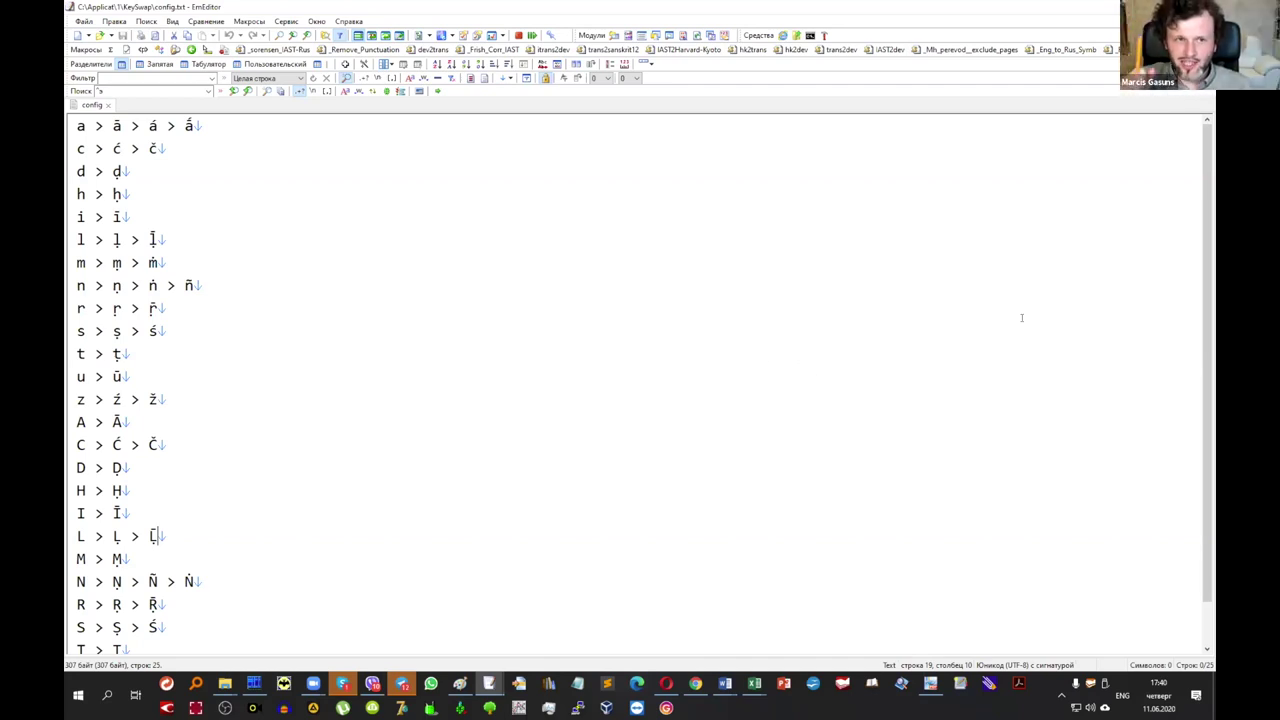
pyautogui.scroll(-1, 303, 428)
pyautogui.scroll(1, 302, 428)
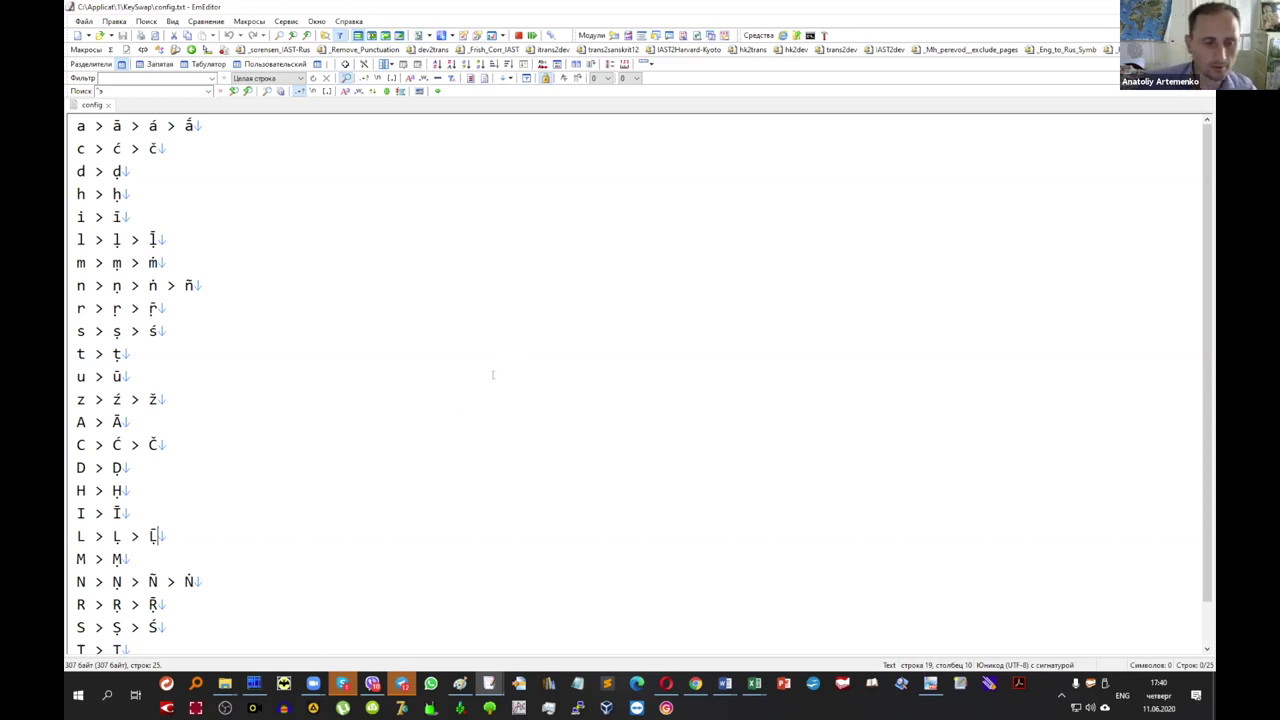
pyautogui.scroll(-1, 240, 265)
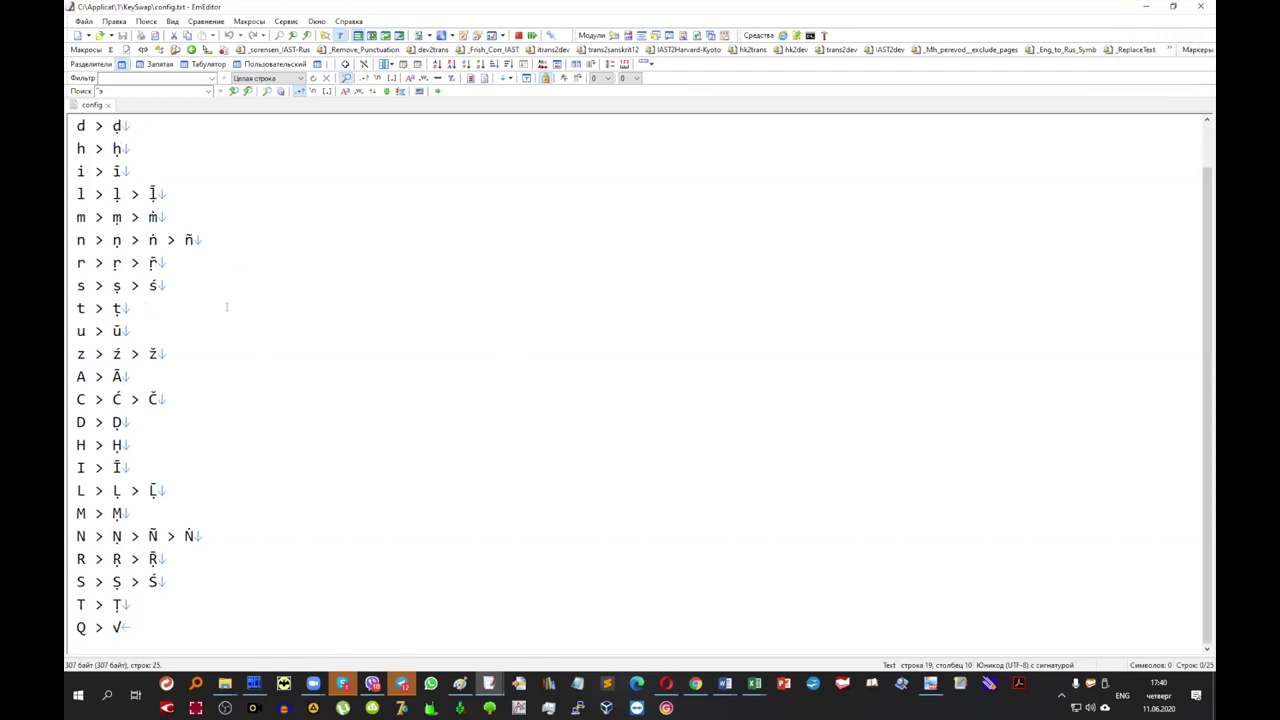
# Highlight the complete mapping list from the a line to the Q line, clear the selection, and look over both ends of the file.
pyautogui.moveTo(141, 631); pyautogui.dragTo(110, 112)
pyautogui.click(210, 166)
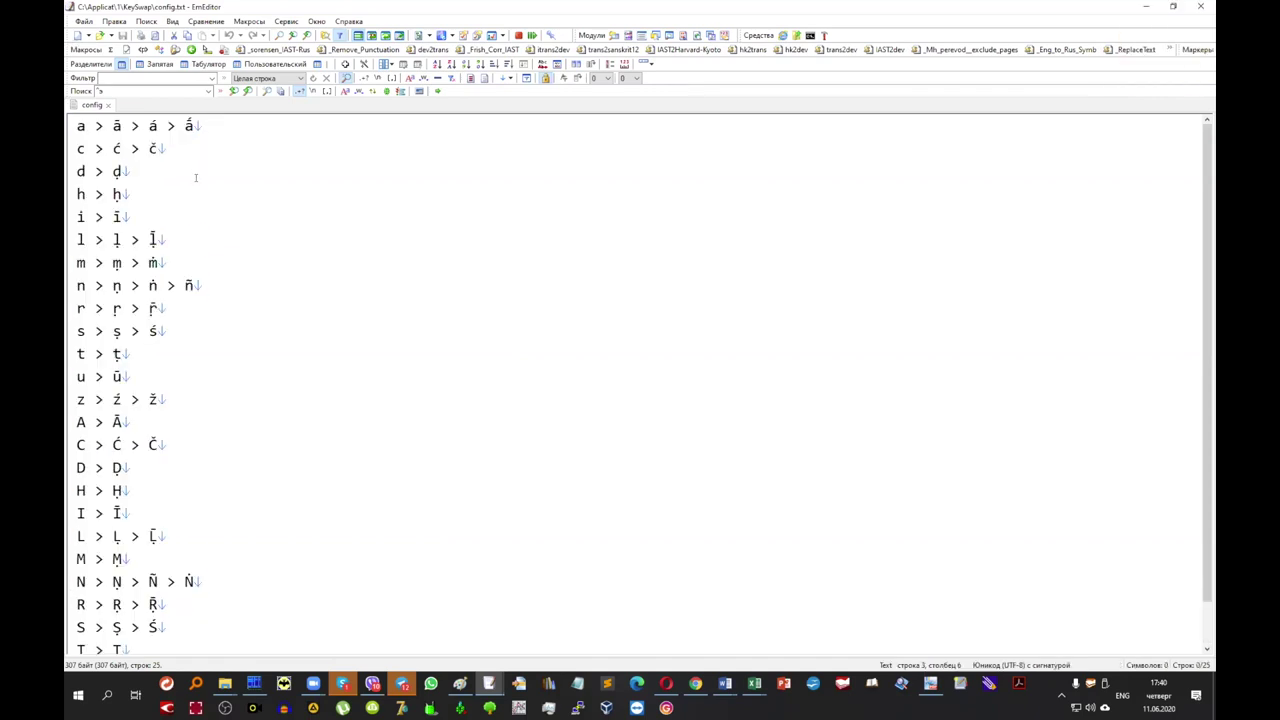
pyautogui.scroll(-1, 220, 240)
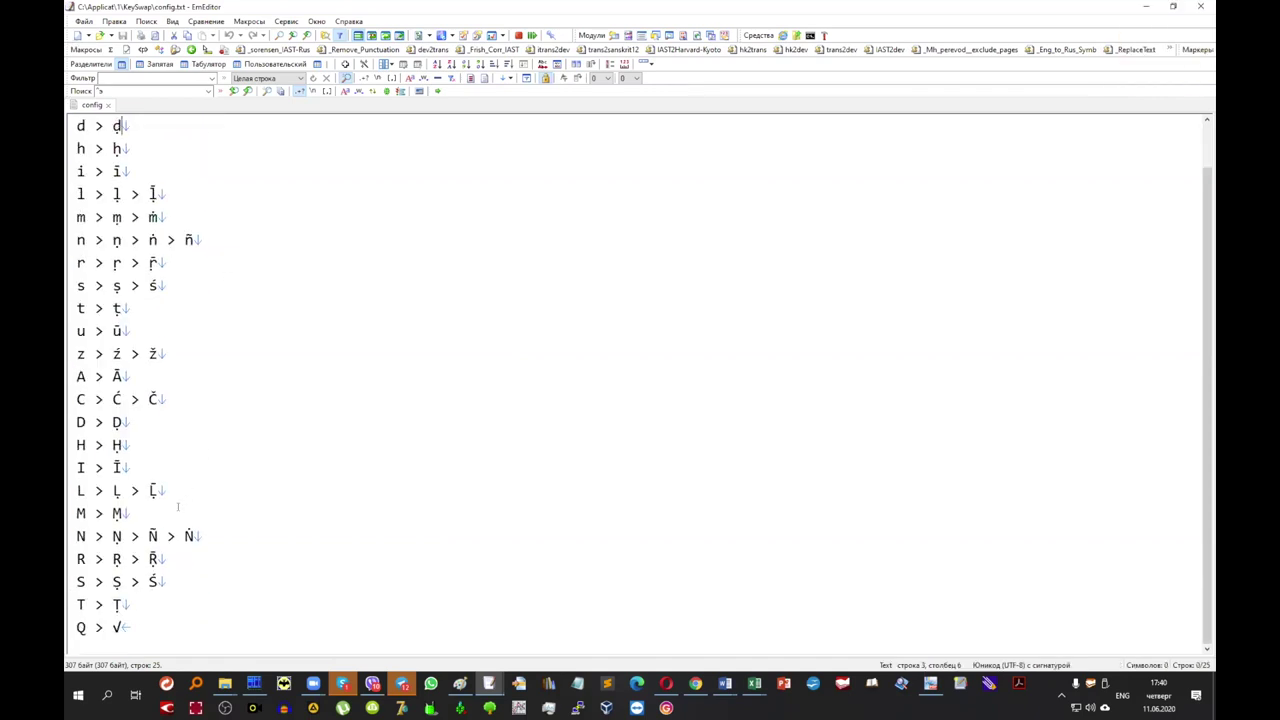
pyautogui.moveTo(146, 621); pyautogui.dragTo(172, 138)
pyautogui.click(186, 156)
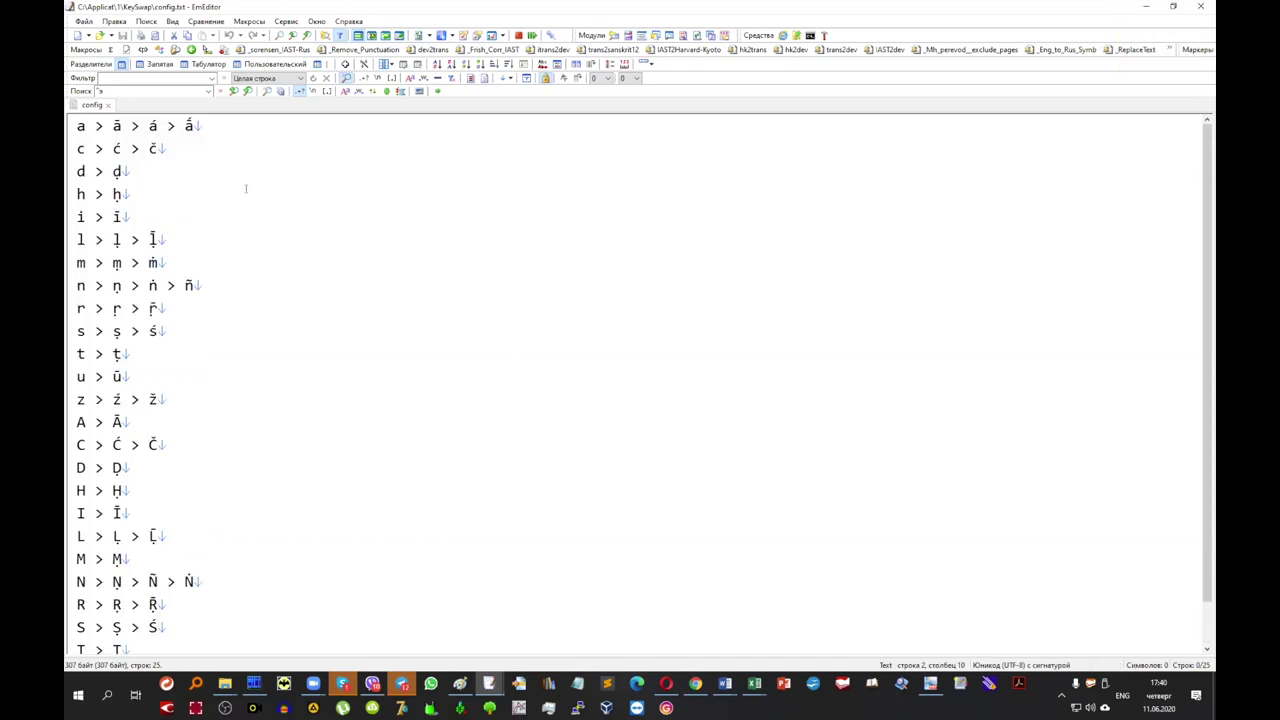
pyautogui.moveTo(77, 126); pyautogui.dragTo(208, 666)
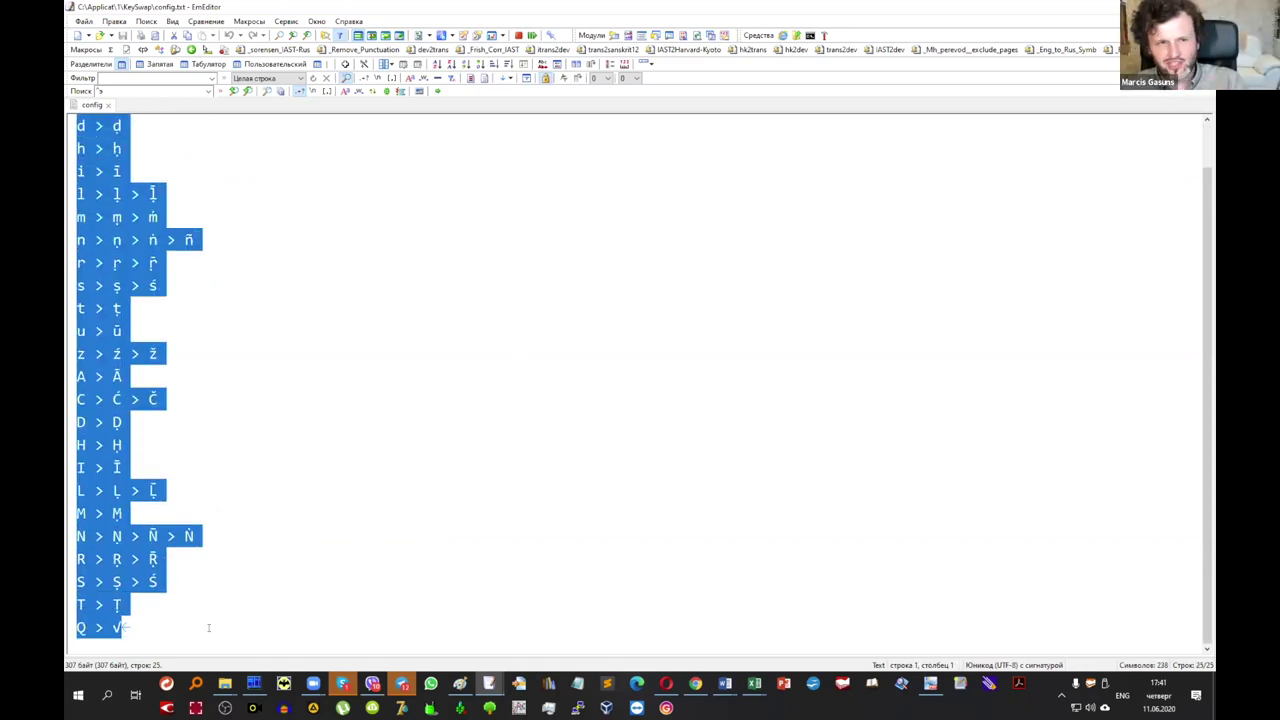
pyautogui.click(186, 631)
pyautogui.scroll(1, 237, 435)
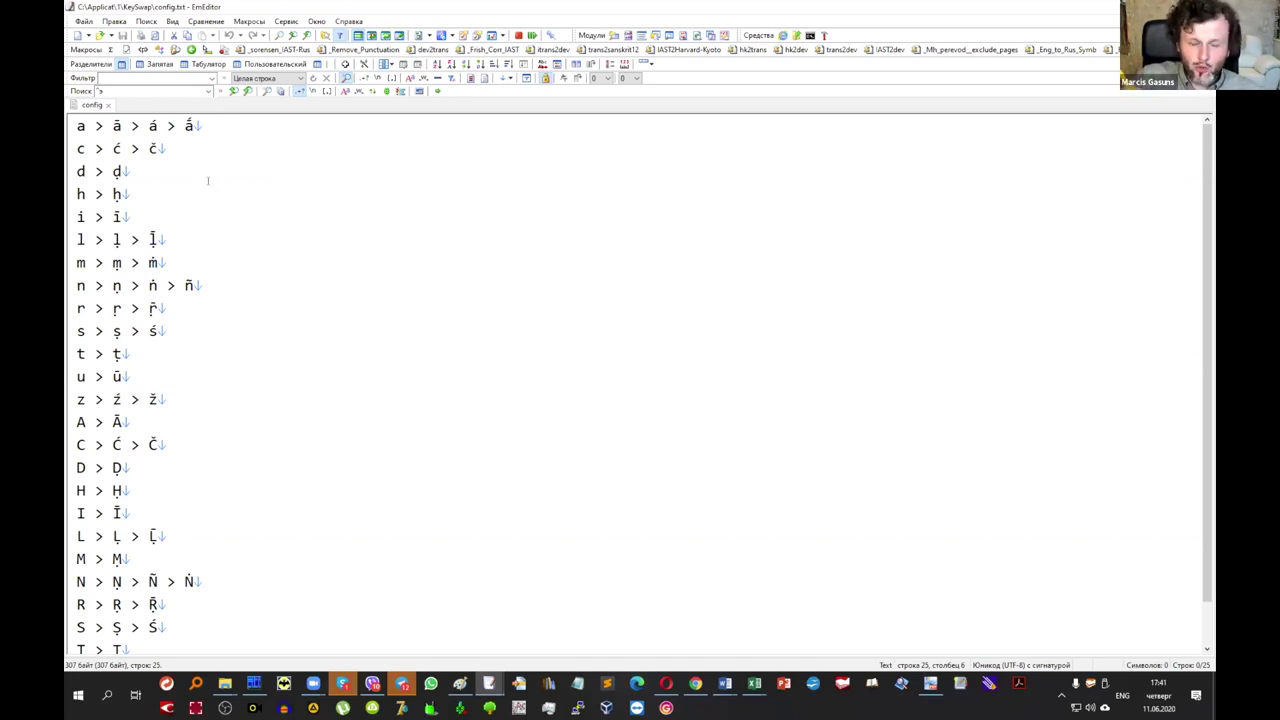
pyautogui.scroll(-1, 236, 240)
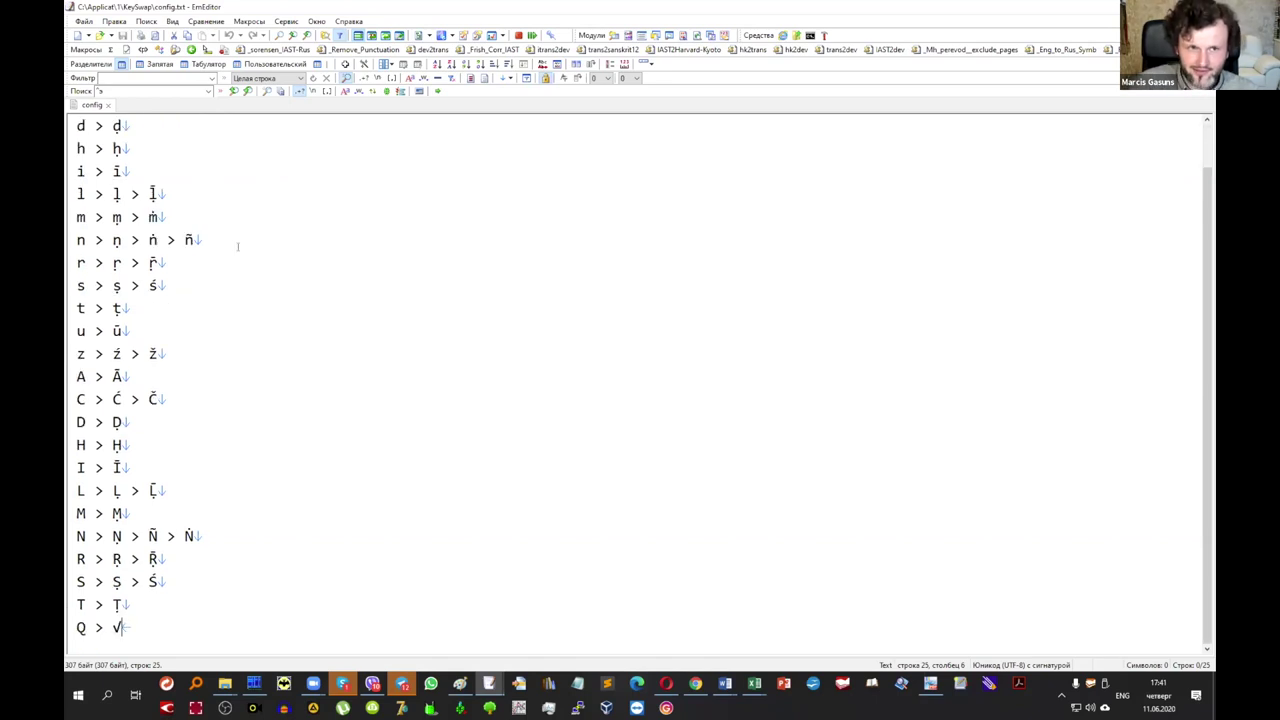
# Bring up the Keyswap-Sanskrit-Roman-Transliteration-Windows-Tool config file and examine its "e > є" mapping line.
pyautogui.moveTo(488, 684)
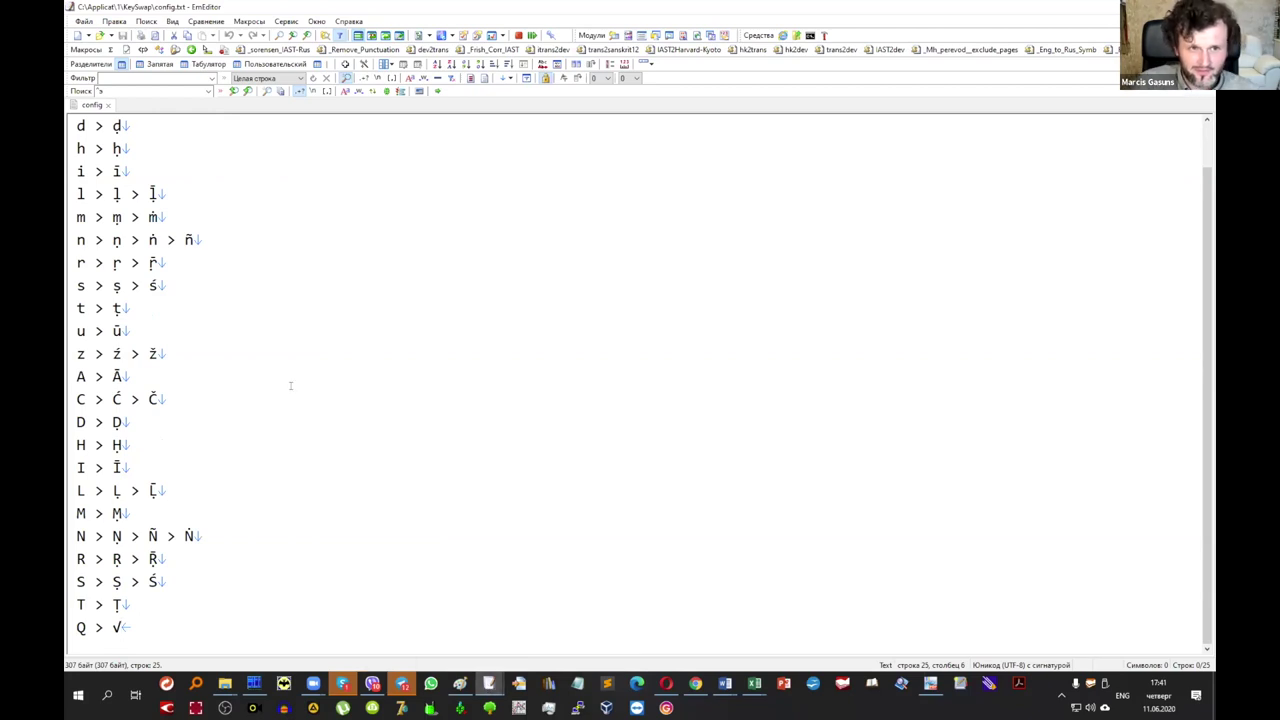
pyautogui.click(488, 684)
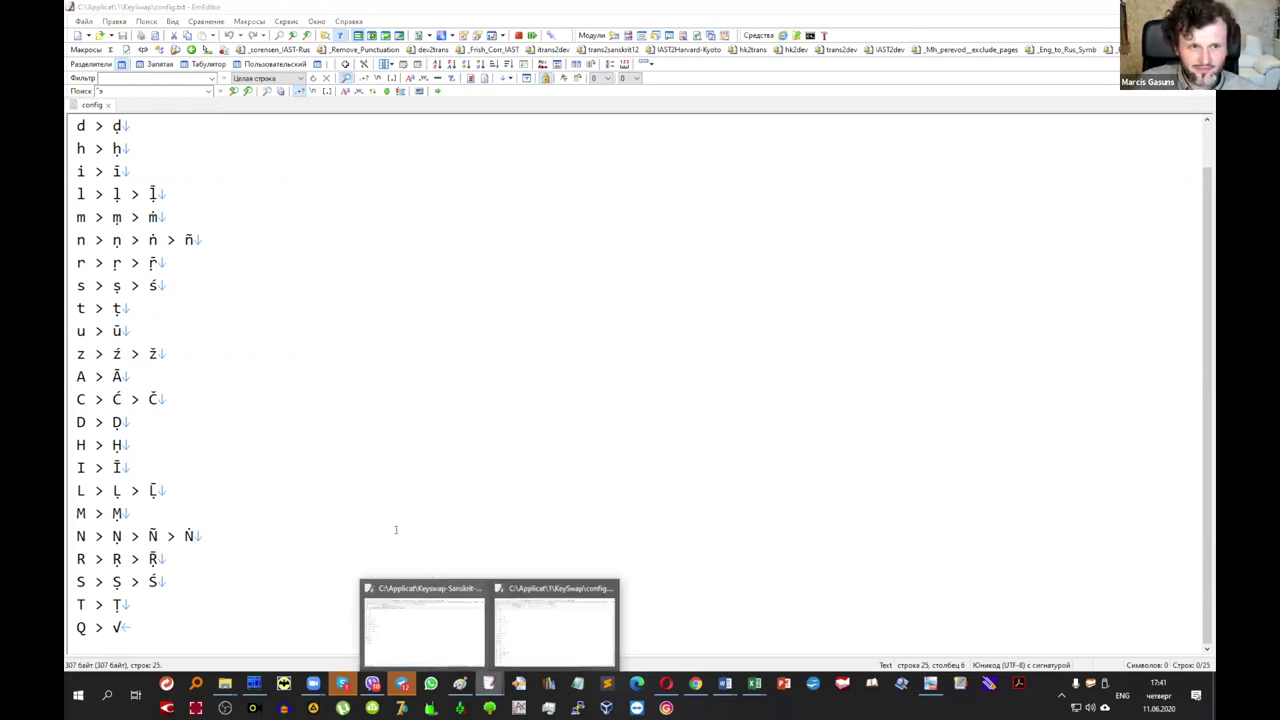
pyautogui.click(424, 625)
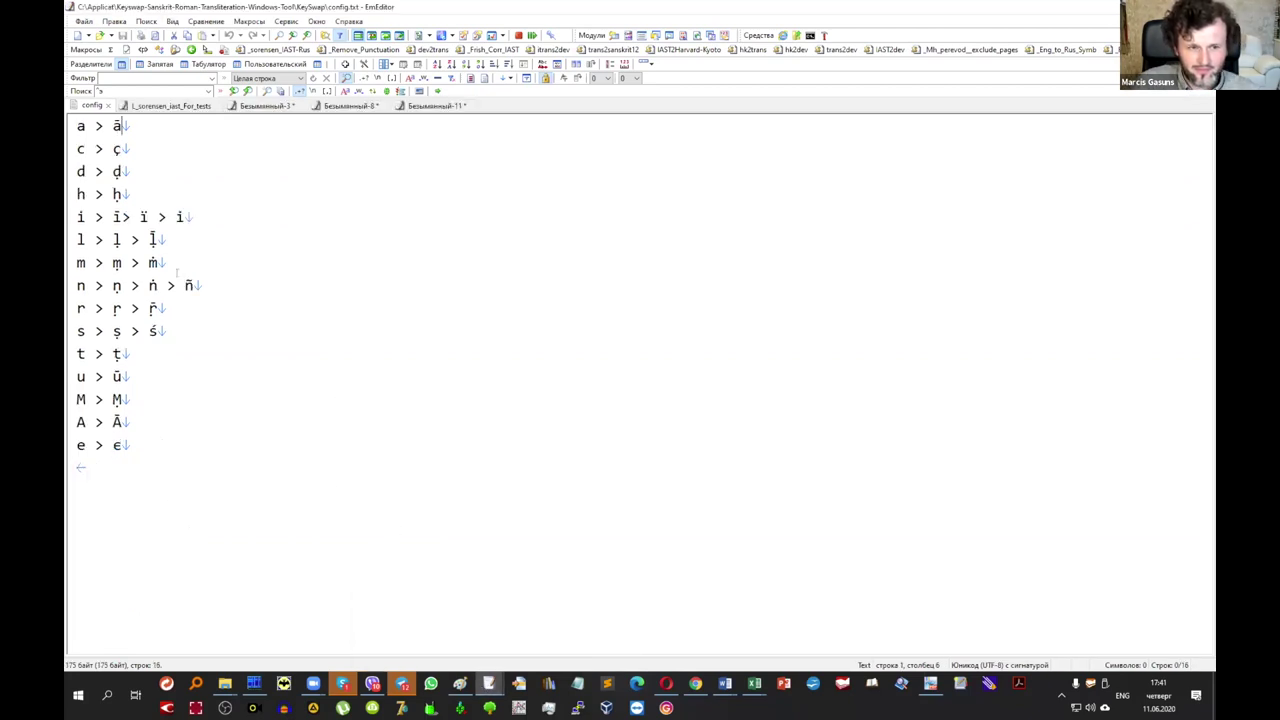
pyautogui.doubleClick(79, 446)
pyautogui.press('Right')
pyautogui.doubleClick(113, 446)
pyautogui.write('є')
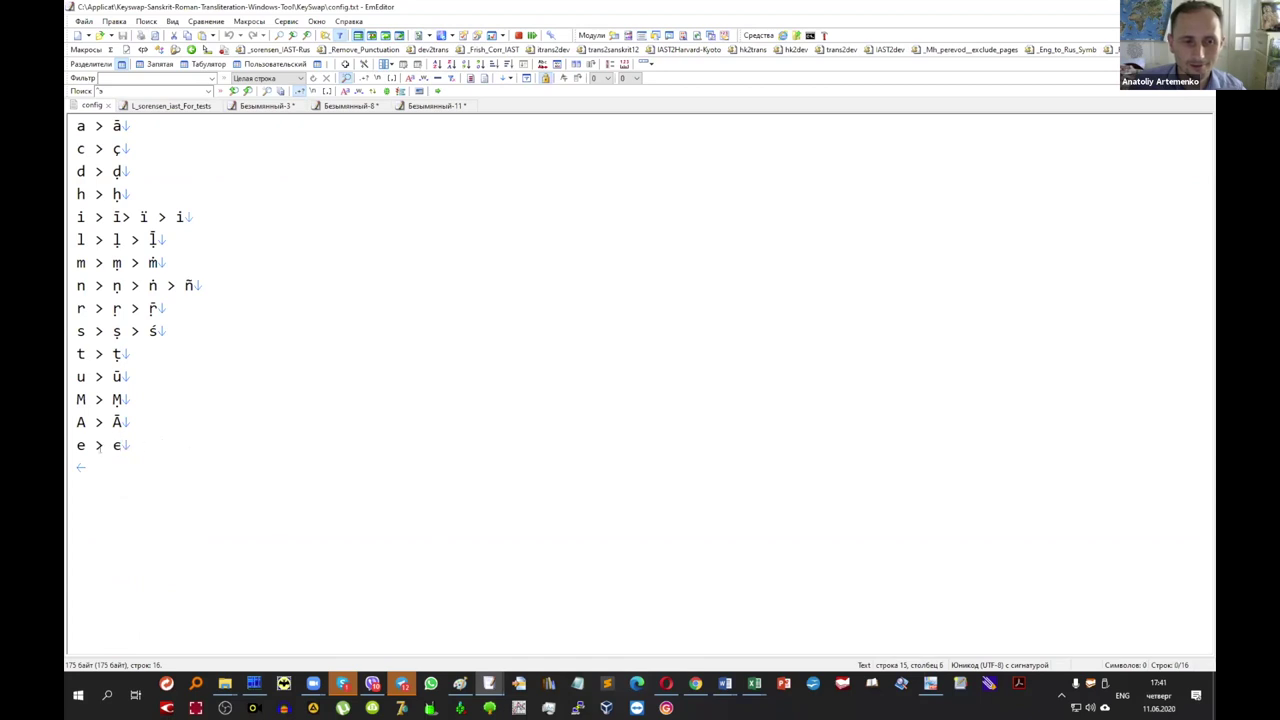
pyautogui.moveTo(124, 446); pyautogui.dragTo(76, 446)
pyautogui.click(103, 445)
pyautogui.press('End')
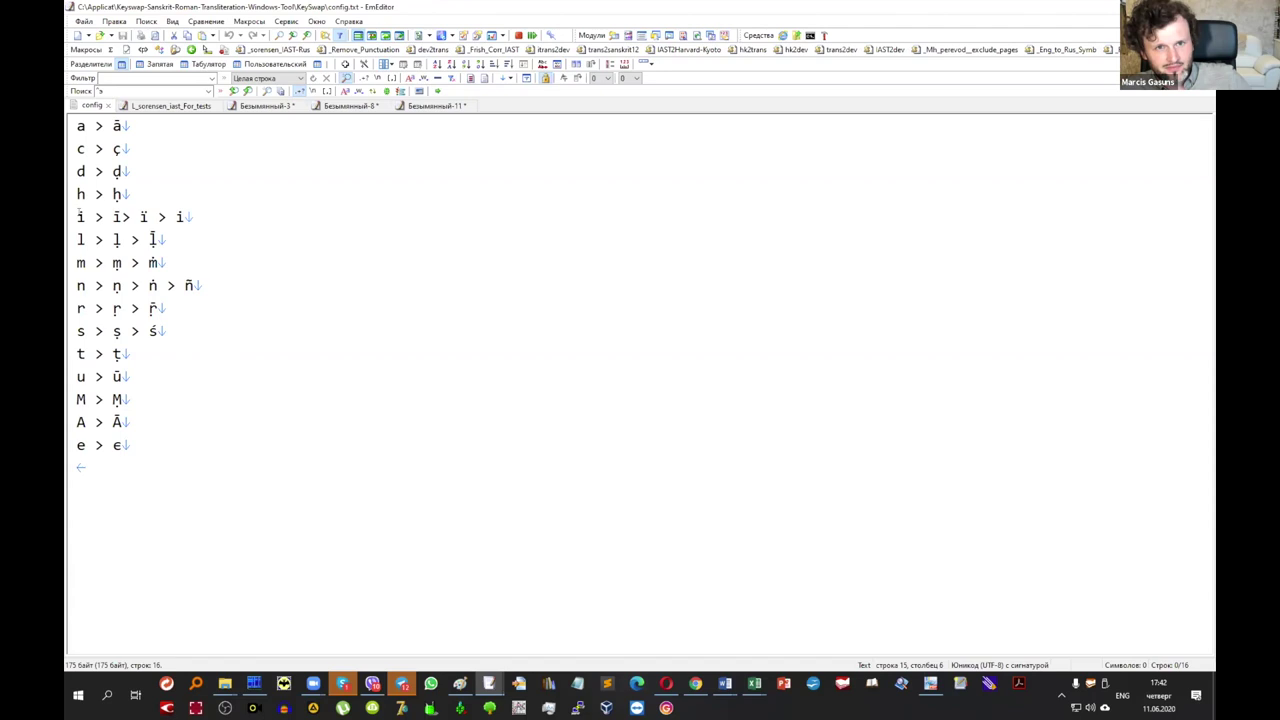
# Examine the mapping line for i in the same config file, highlighting its ī and ï variants.
pyautogui.click(76, 216)
pyautogui.moveTo(76, 216); pyautogui.dragTo(124, 216)
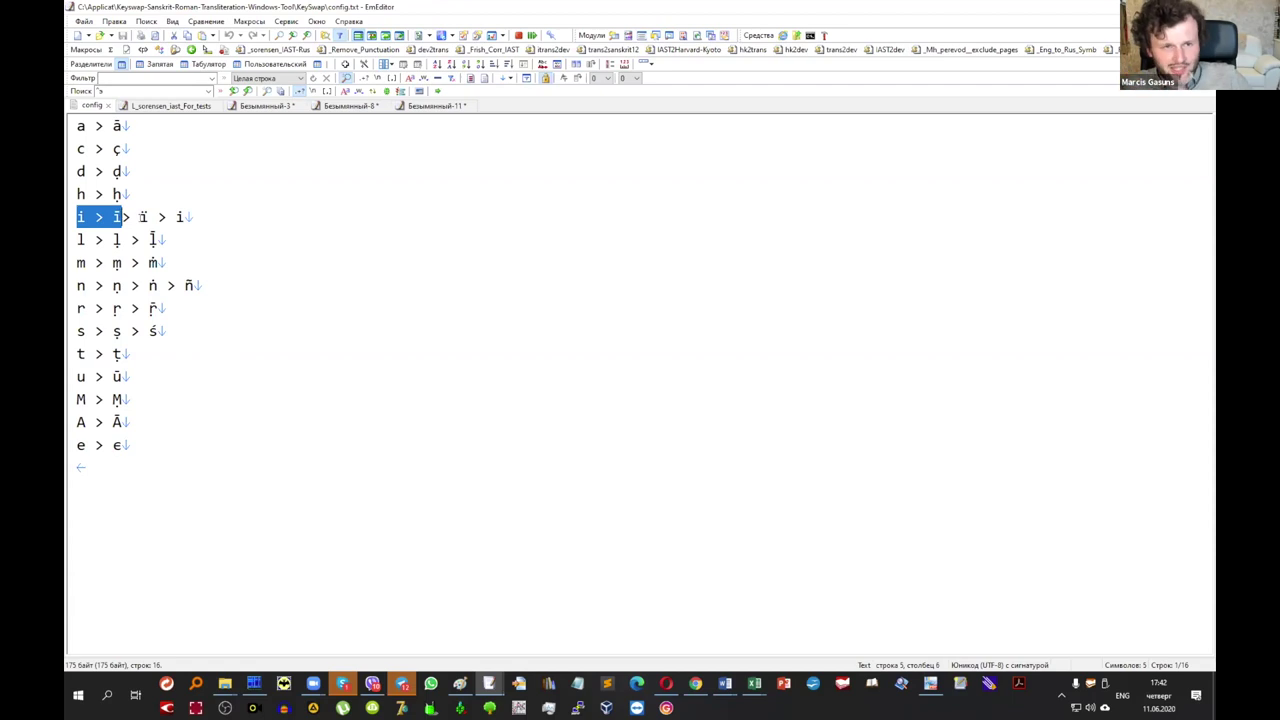
pyautogui.click(180, 445)
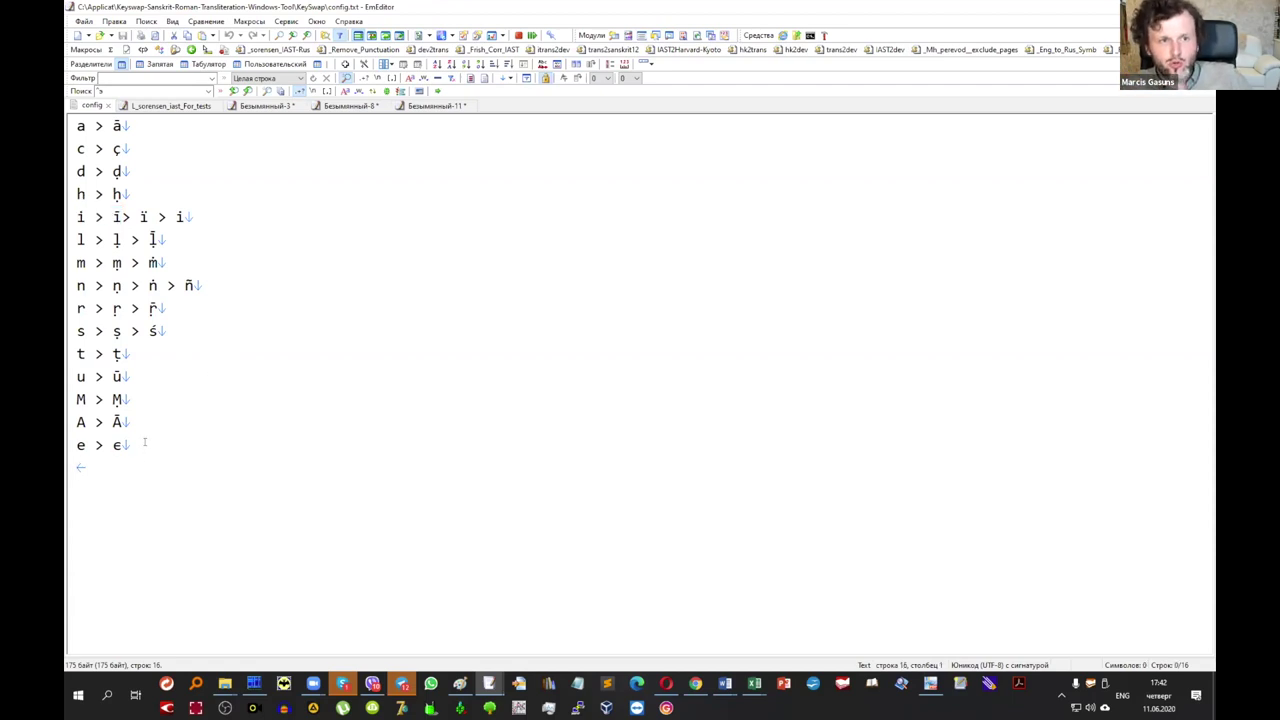
pyautogui.moveTo(77, 216); pyautogui.dragTo(150, 216)
pyautogui.click(205, 217)
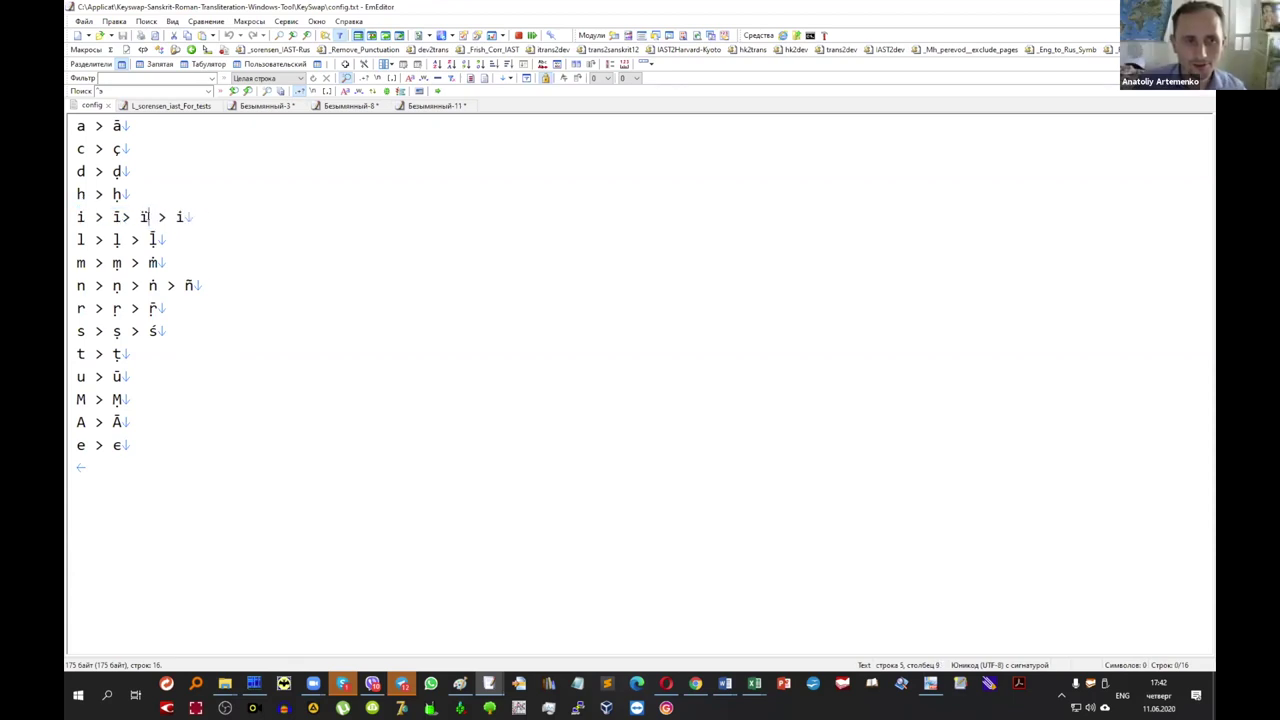
pyautogui.click(150, 216)
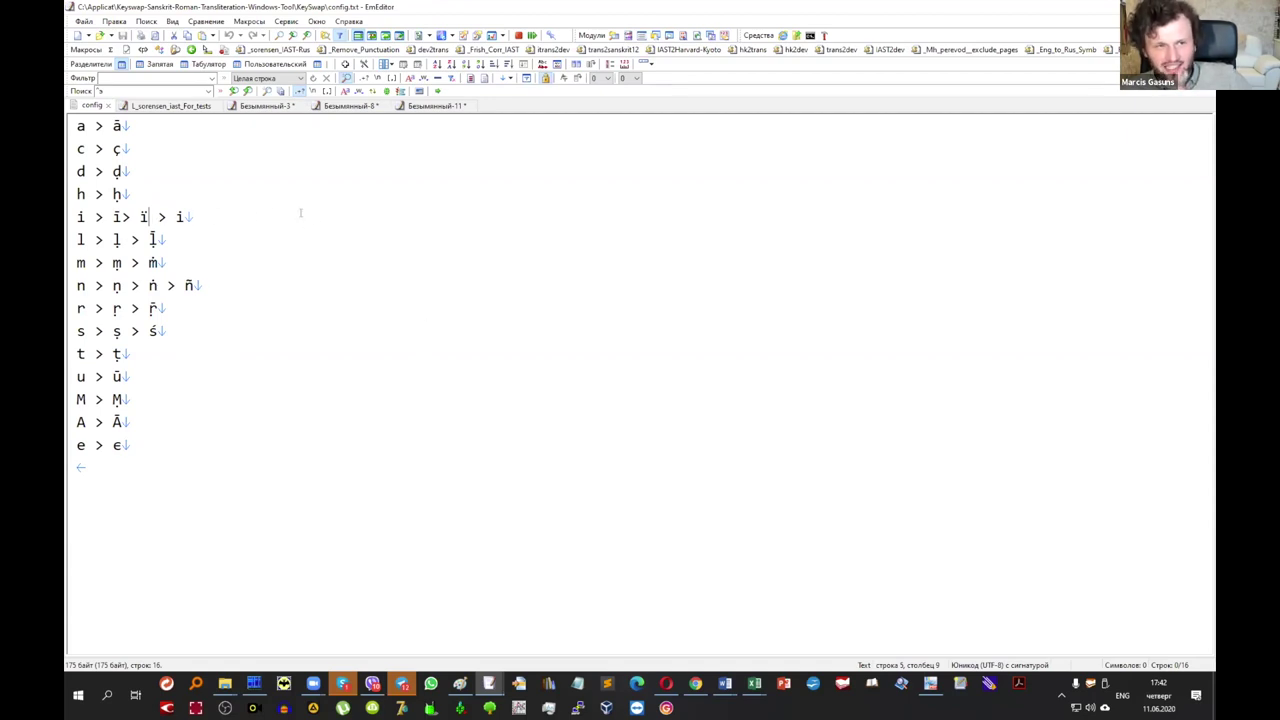
pyautogui.doubleClick(144, 216)
pyautogui.doubleClick(143, 216)
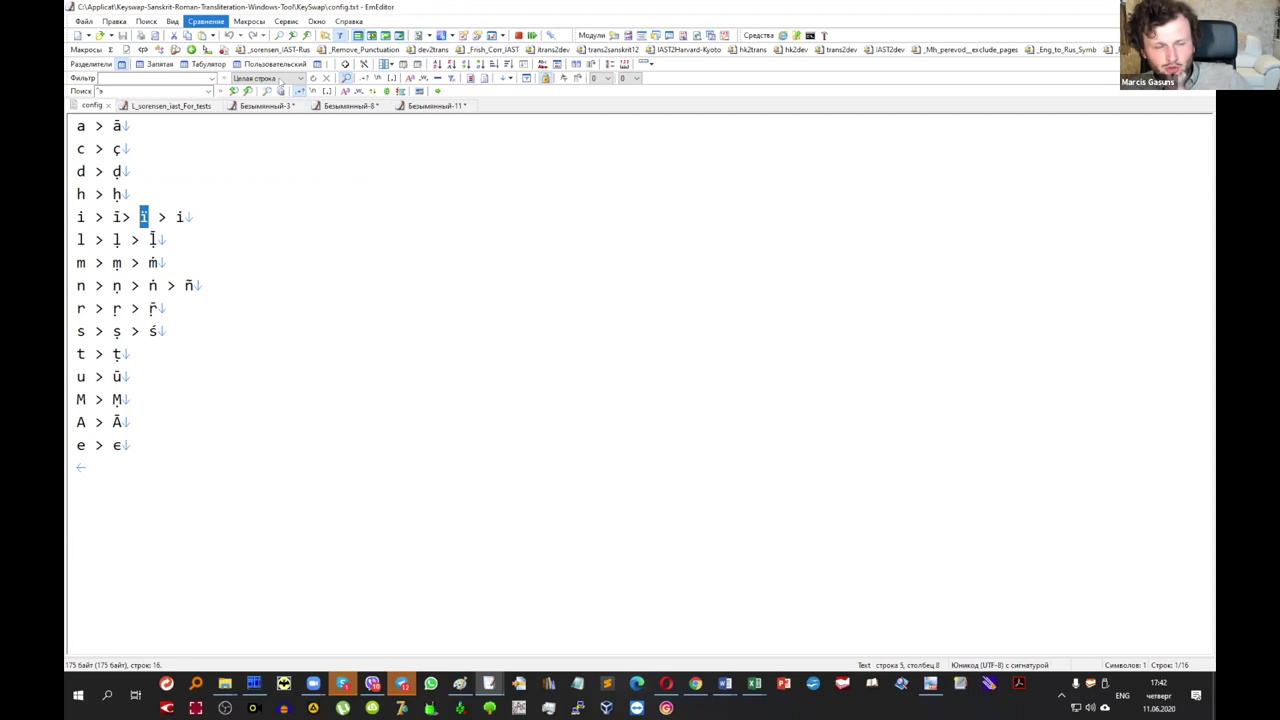
pyautogui.press('Right')
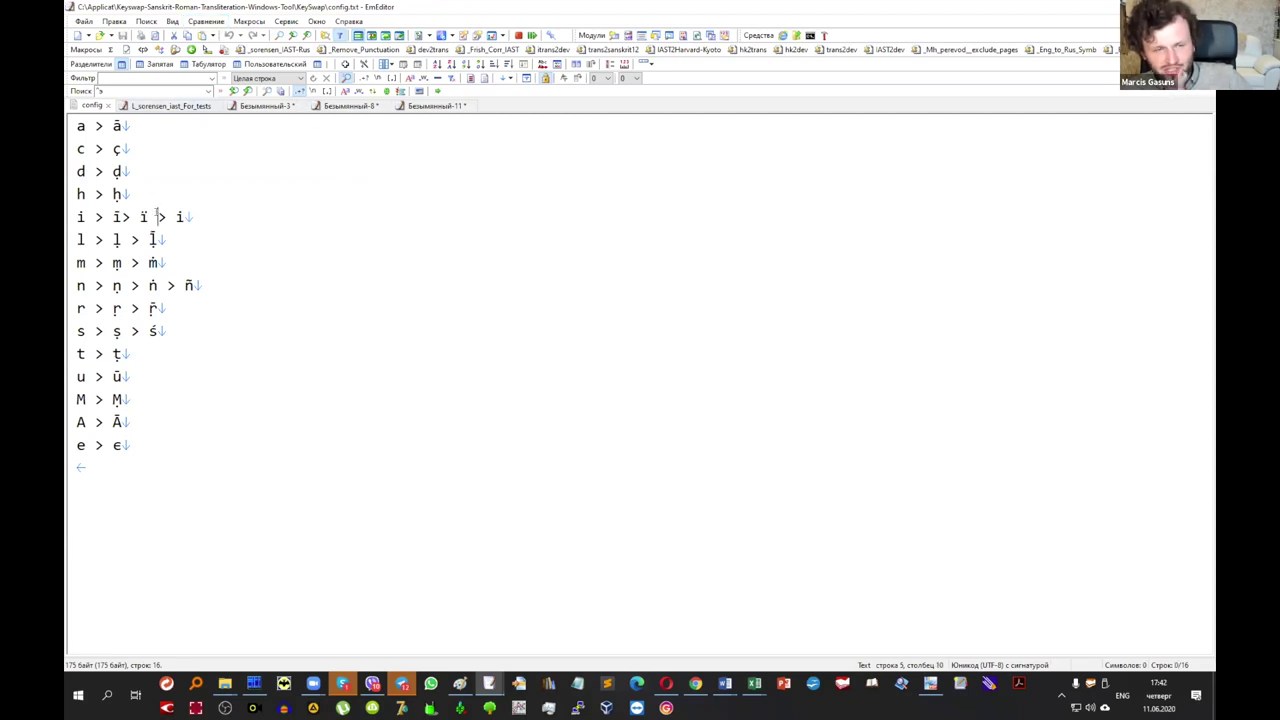
pyautogui.hotkey('shift', 'Left')
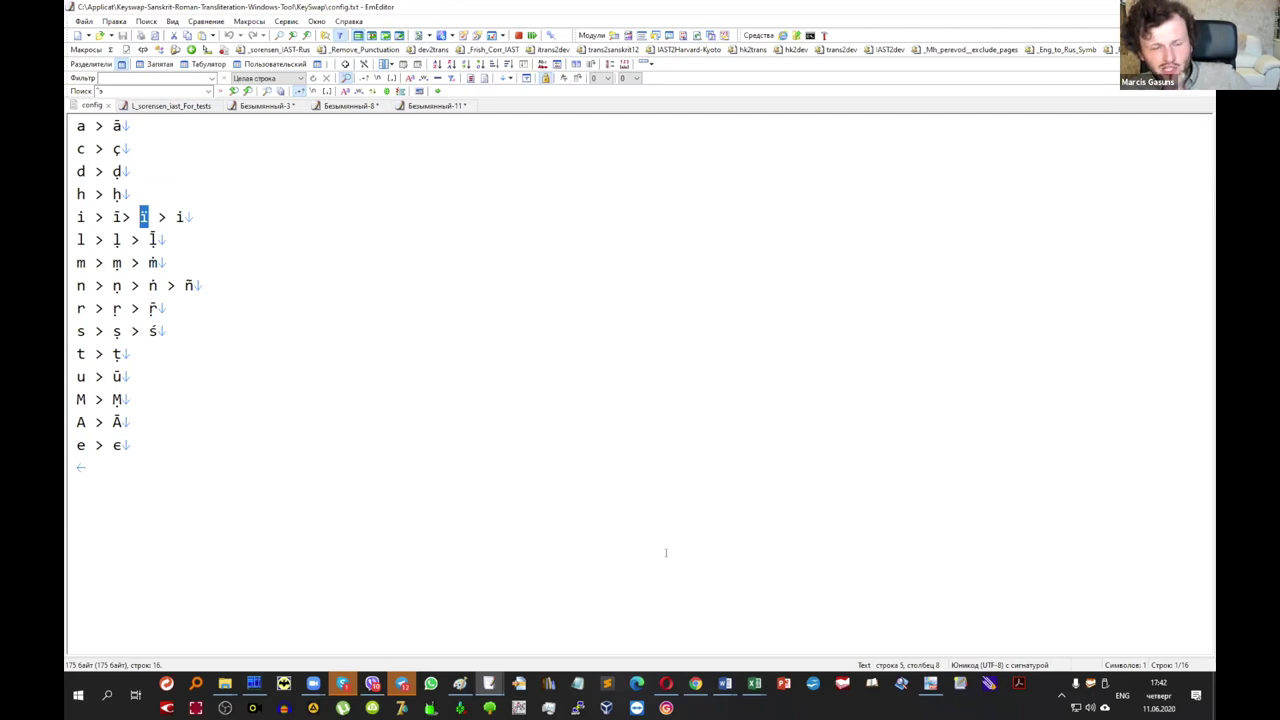
# Switch to the Opera browser, show the Knauer_dict.htm dictionary page, clear its page search text, and maximise the window.
pyautogui.moveTo(666, 683)
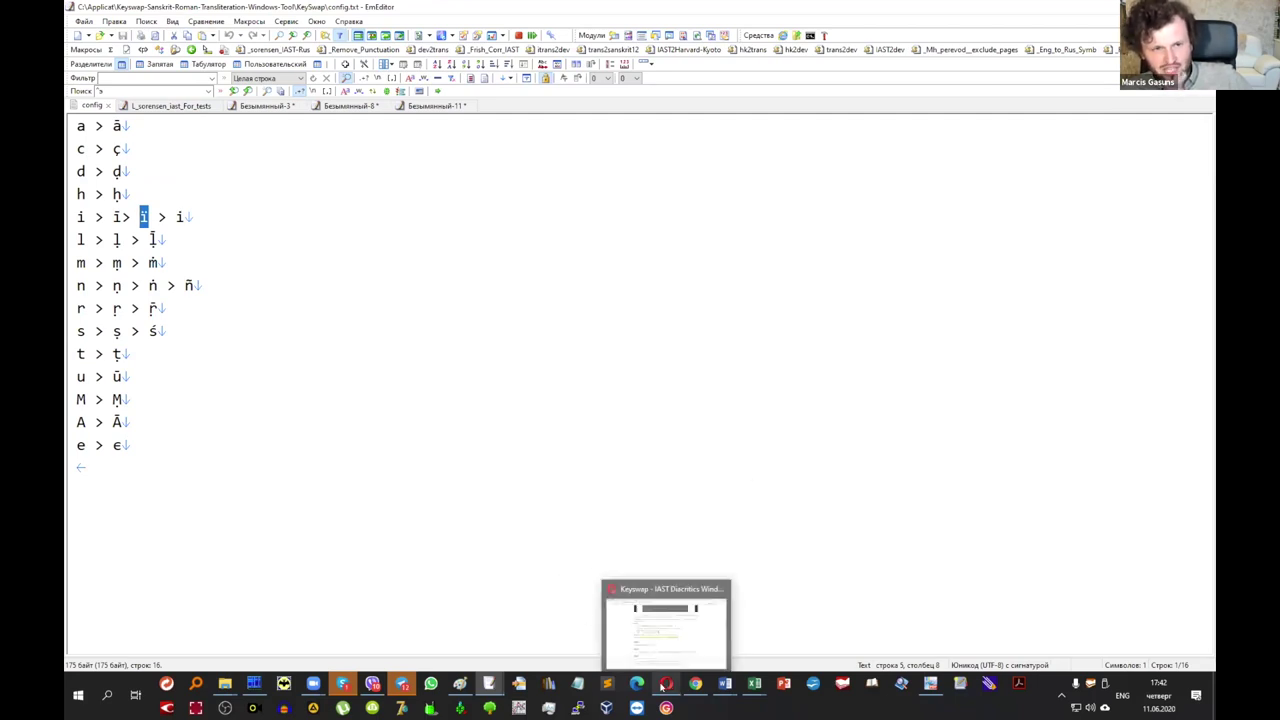
pyautogui.click(689, 642)
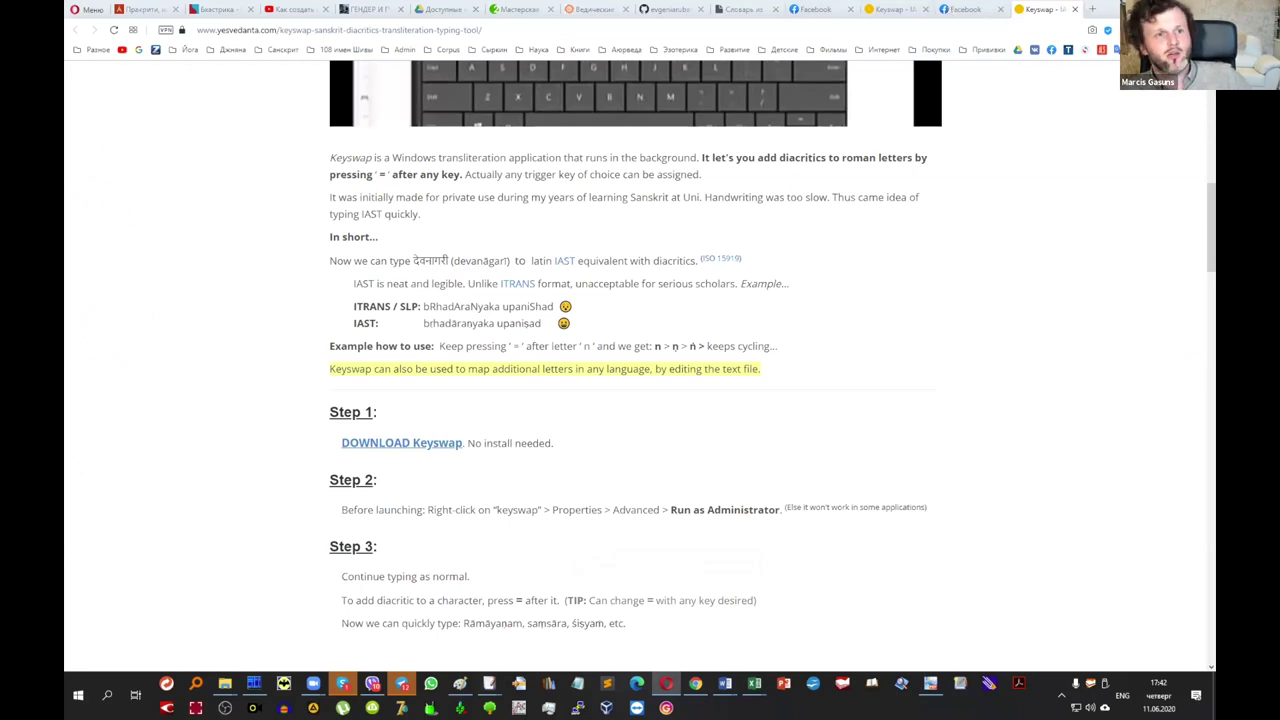
pyautogui.press('super+Left')
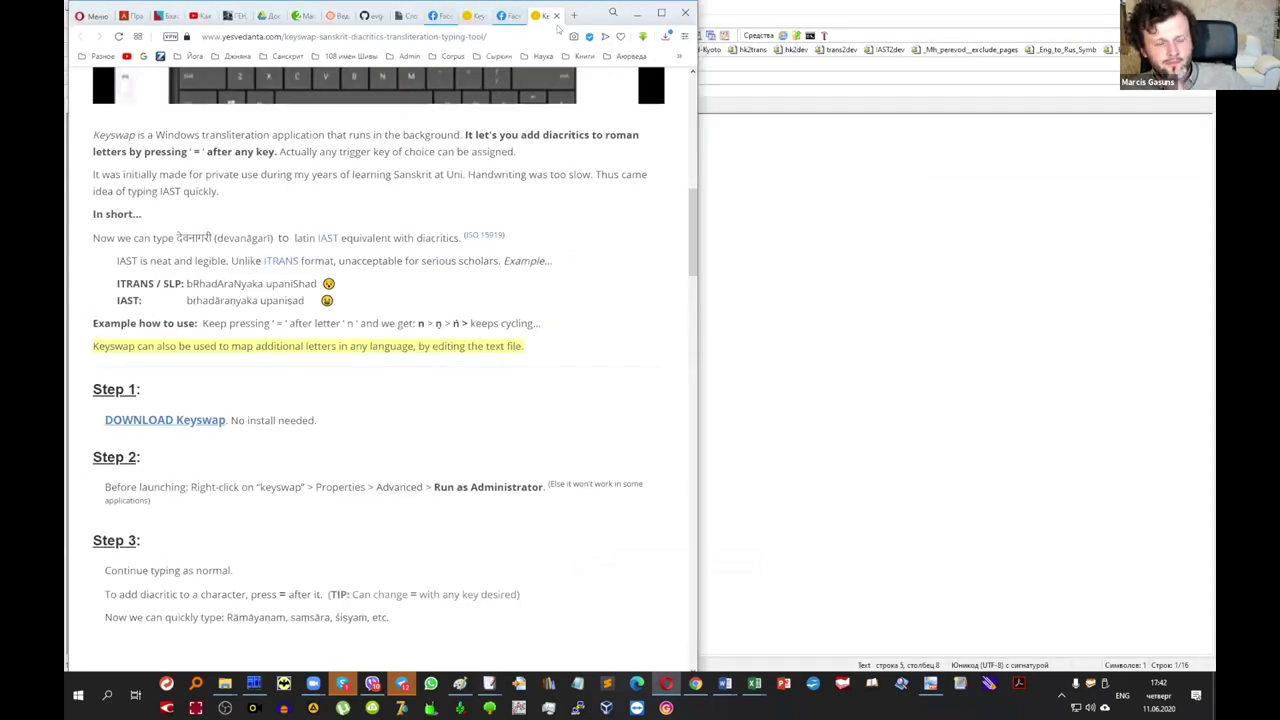
pyautogui.click(404, 15)
pyautogui.hotkey('ctrl', 'a')
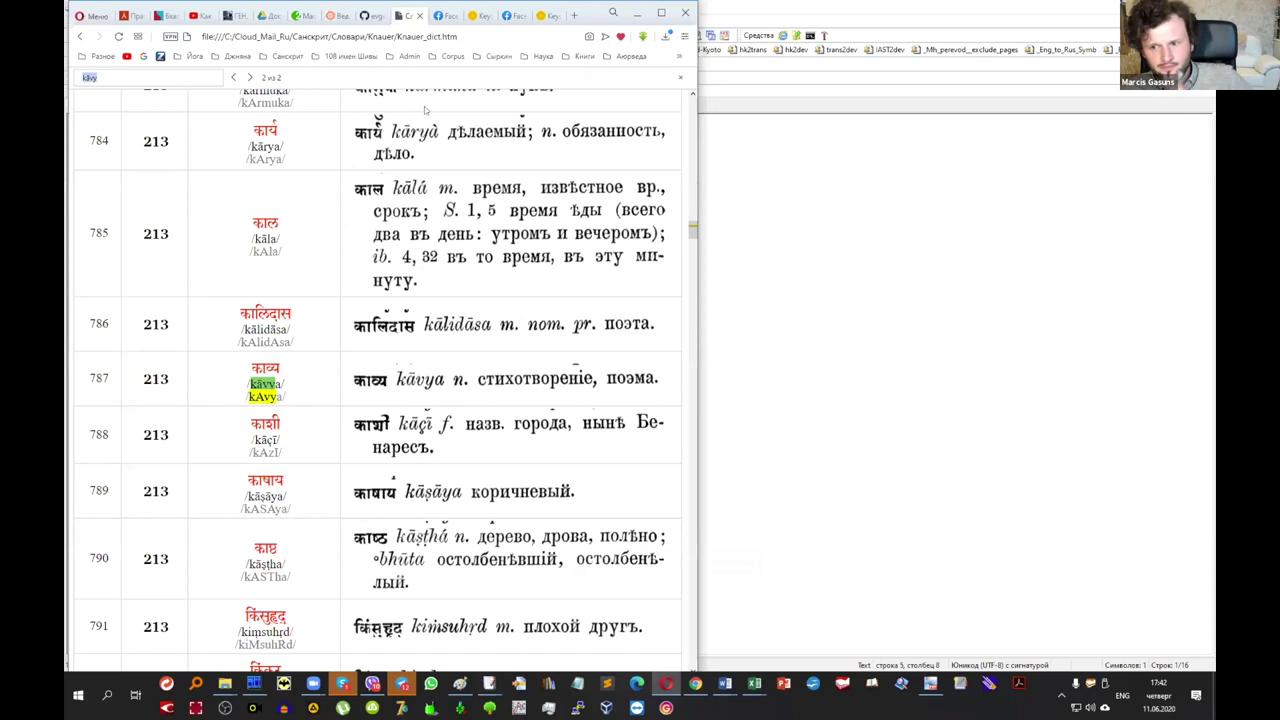
pyautogui.write('i')
pyautogui.press('BackSpace')
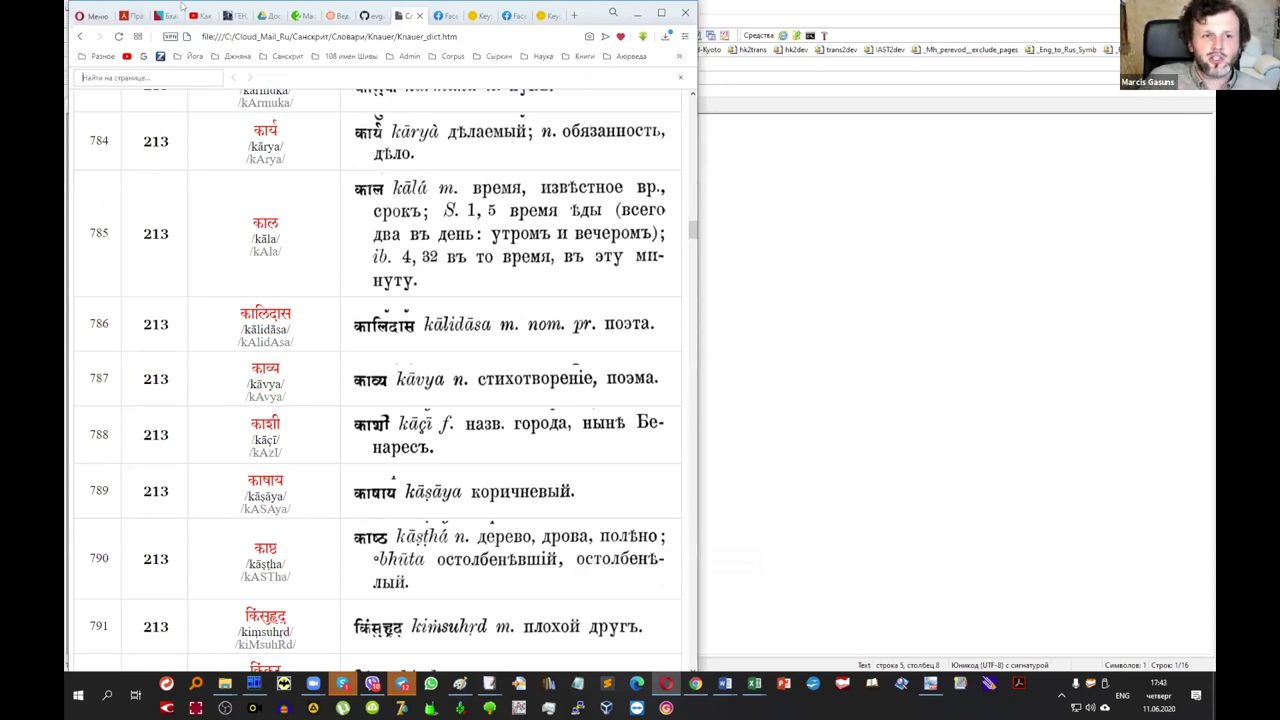
pyautogui.doubleClick(181, 5)
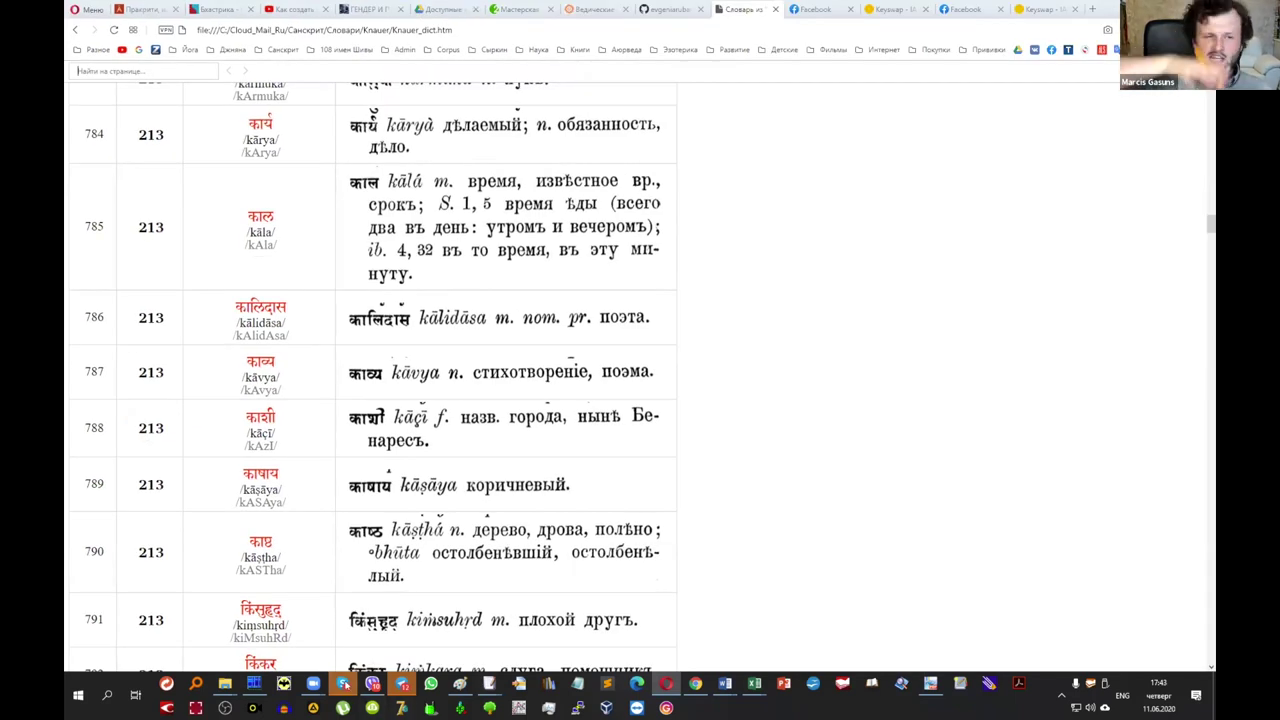
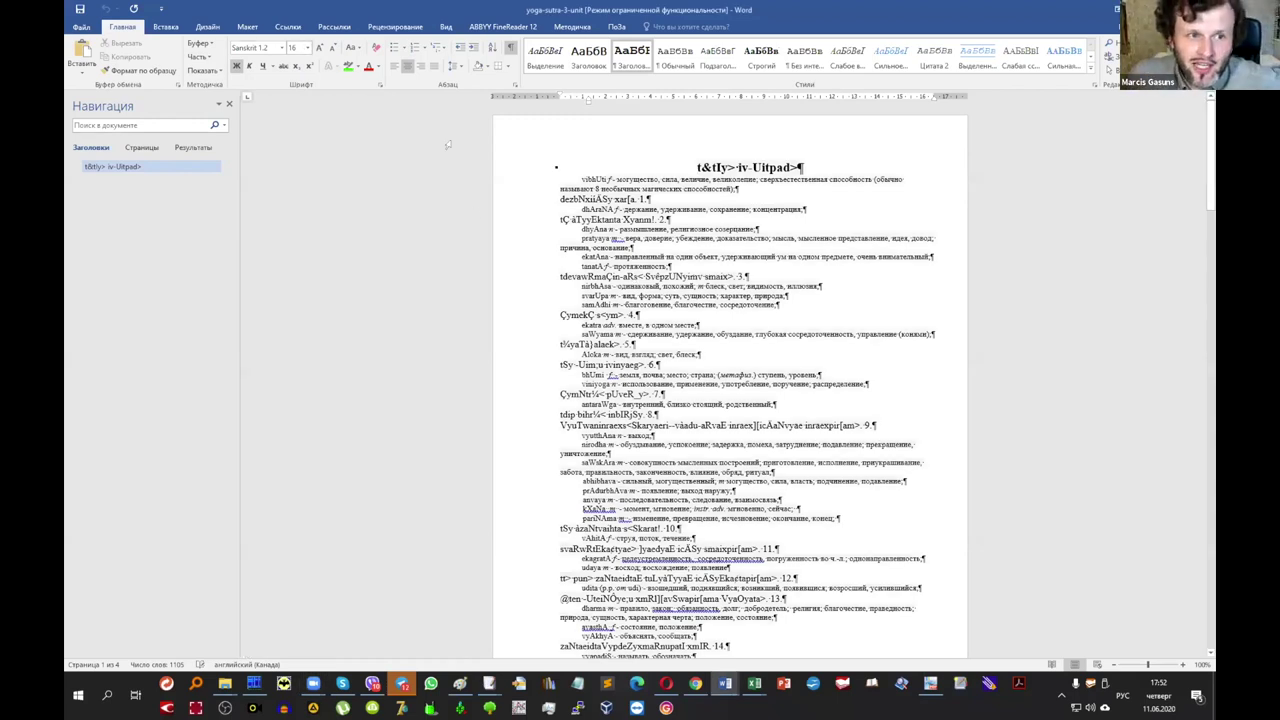
# Justify all the text of the yoga-sutra-3-unit Word document and set its zoom to page width.
pyautogui.hotkey('ctrl', 'a')
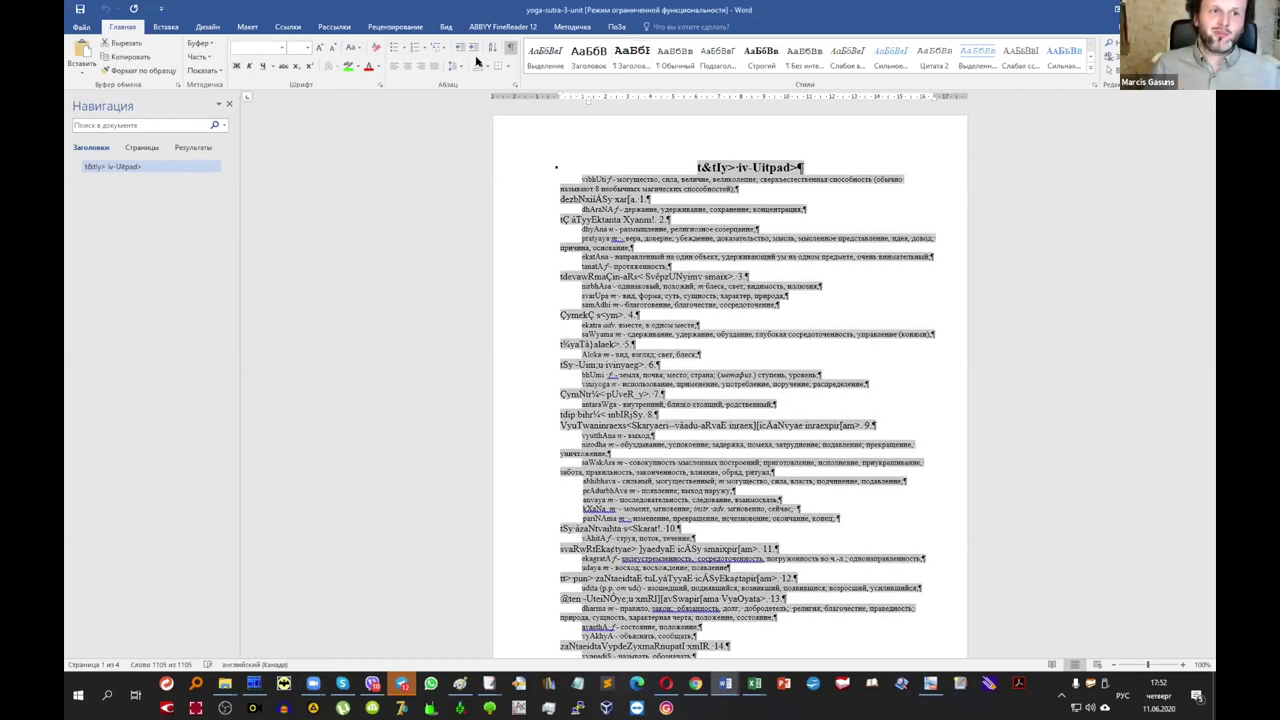
pyautogui.click(433, 65)
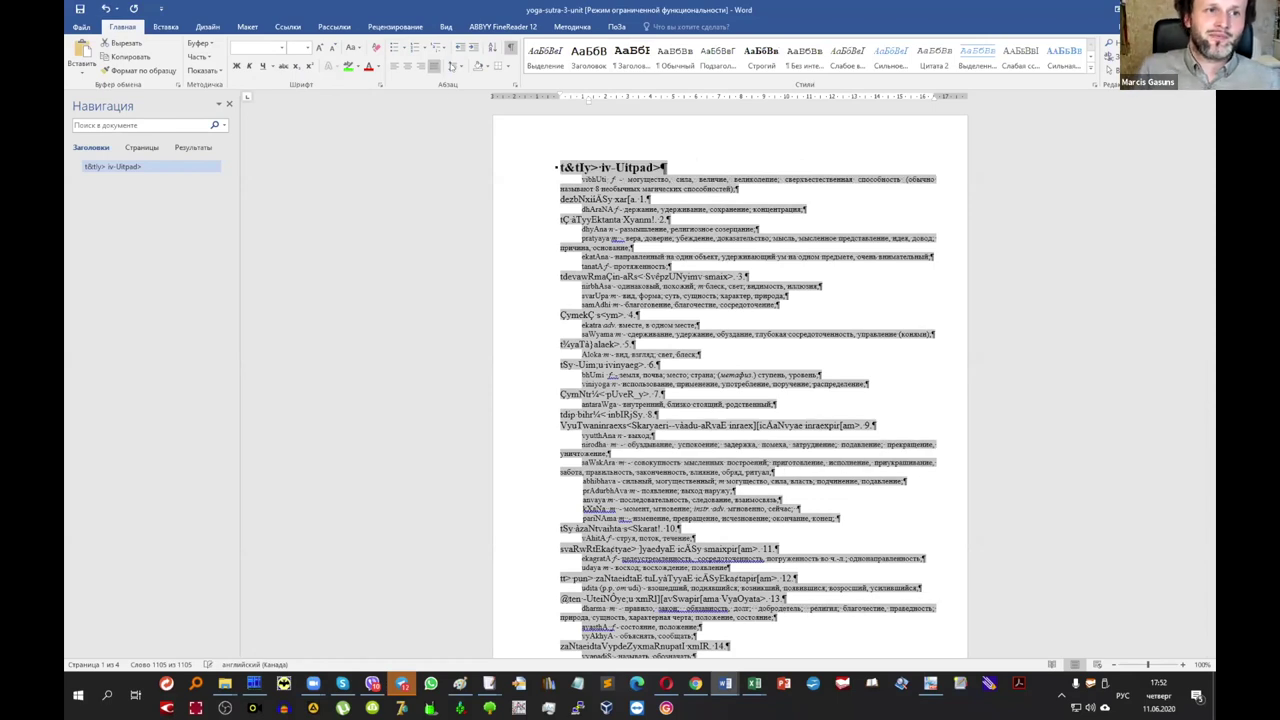
pyautogui.click(444, 27)
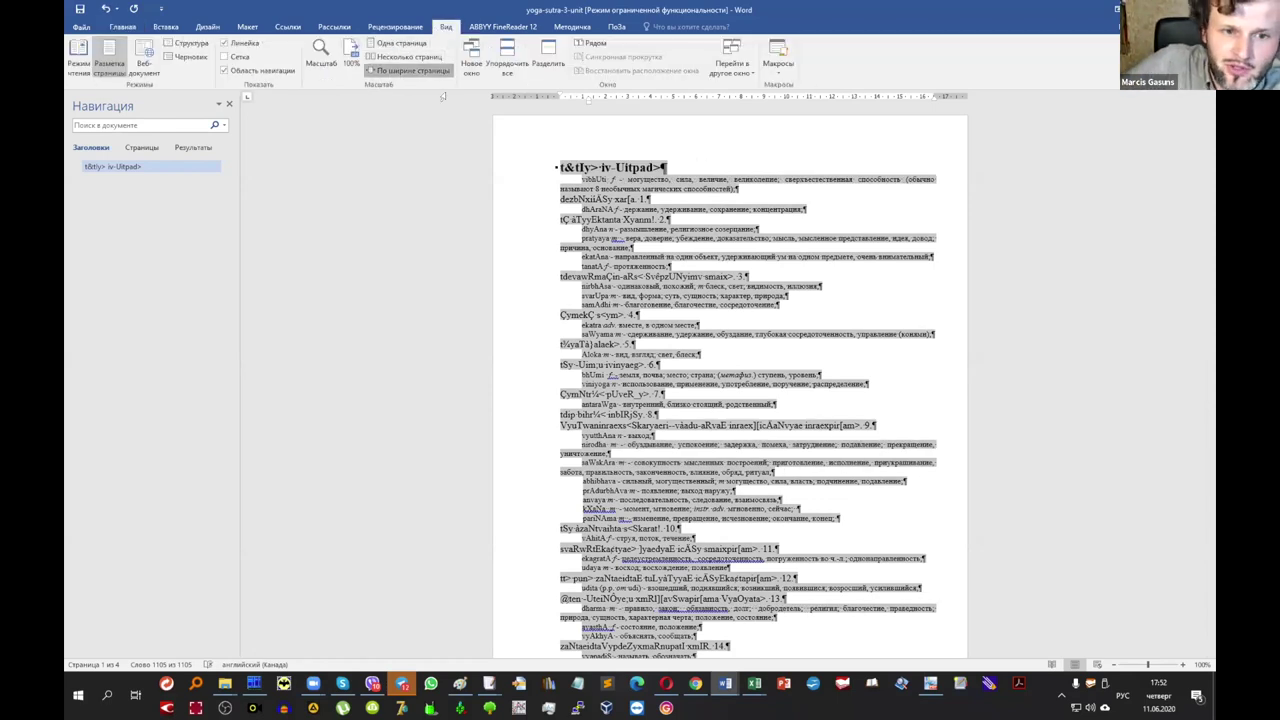
pyautogui.click(408, 71)
# Highlight the garbled line of sutra 1 below the heading, and clear the selection at the document's start.
pyautogui.click(758, 227)
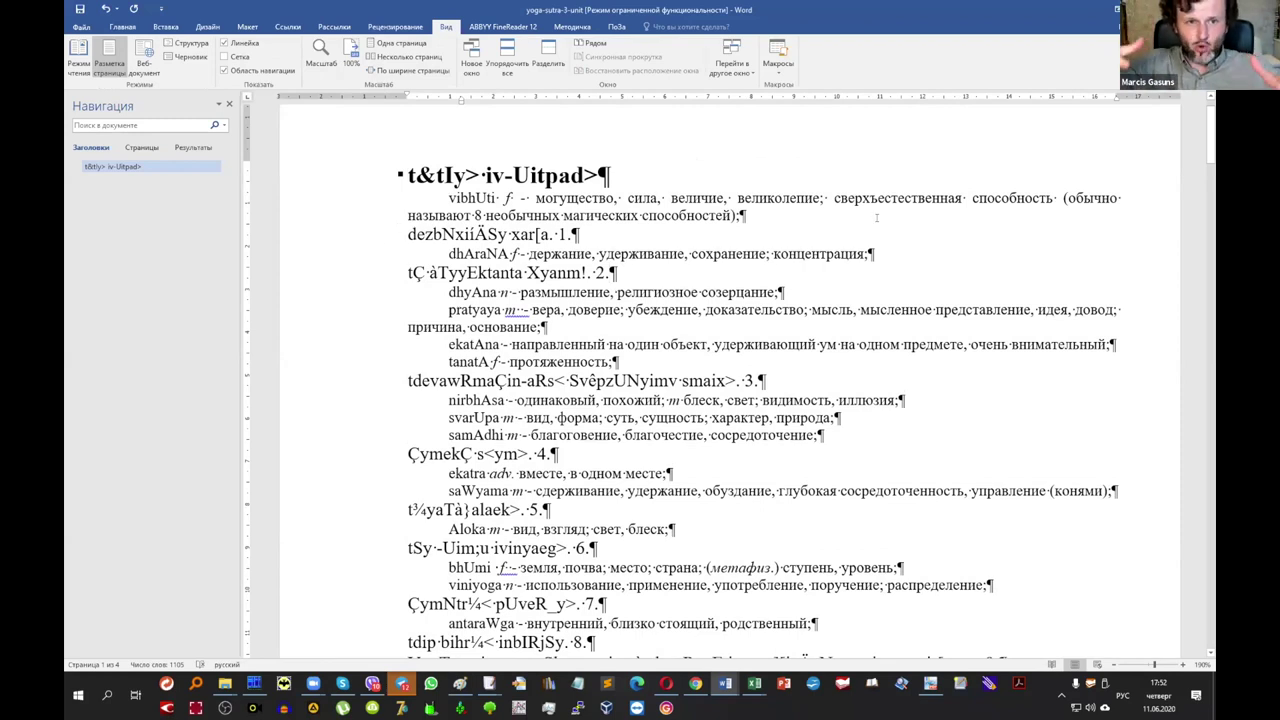
pyautogui.hotkey('shift', 'End')
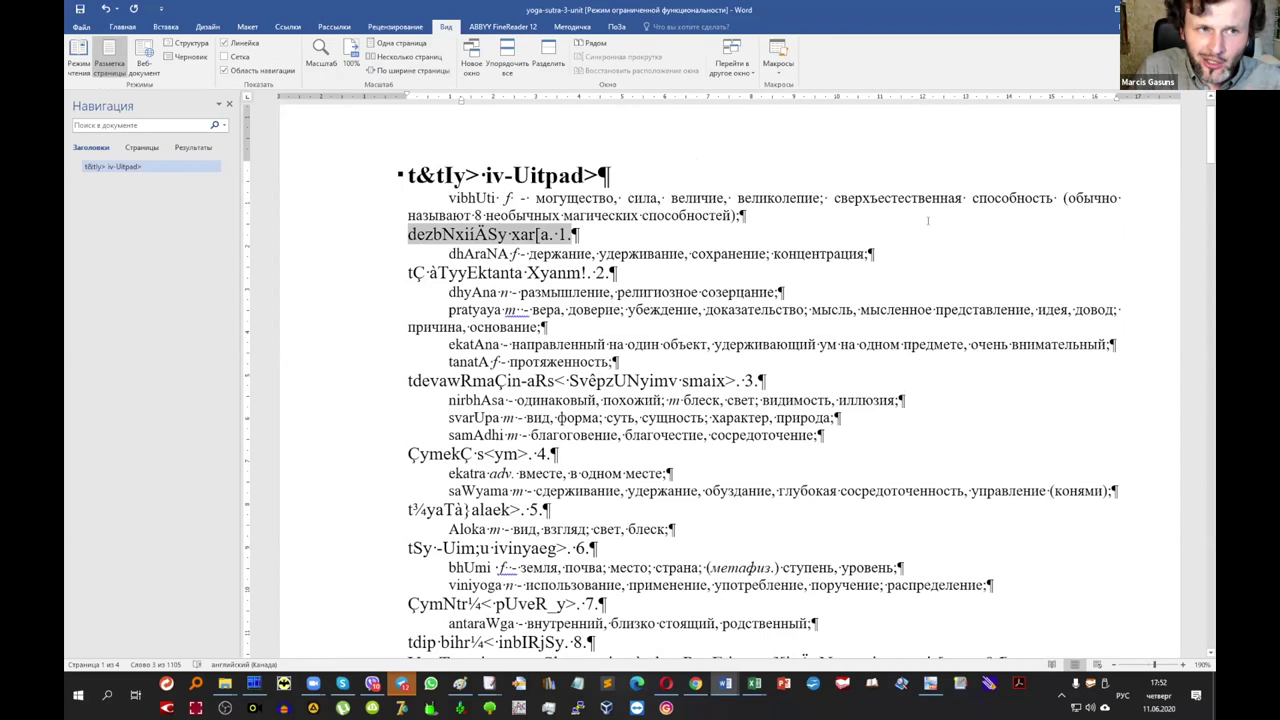
pyautogui.hotkey('ctrl', 'Home')
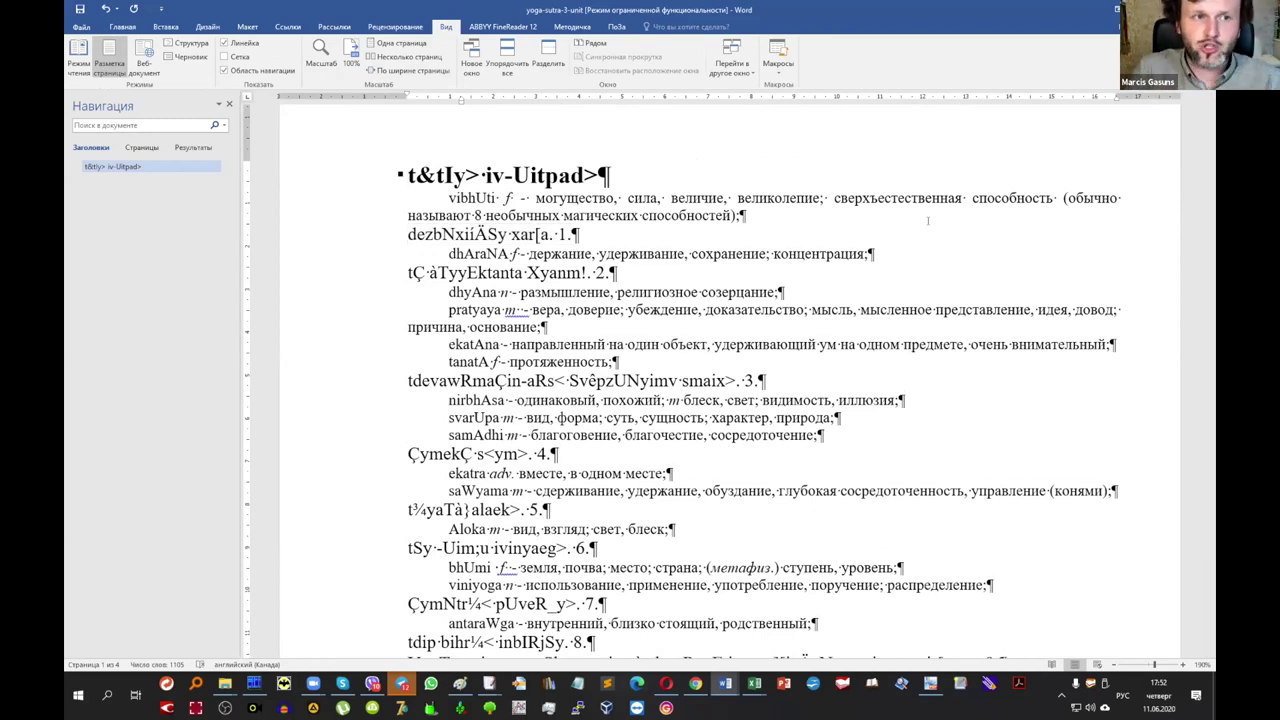
# Check the font of the document's heading and view the list of available fonts.
pyautogui.hotkey('ctrl', 'a')
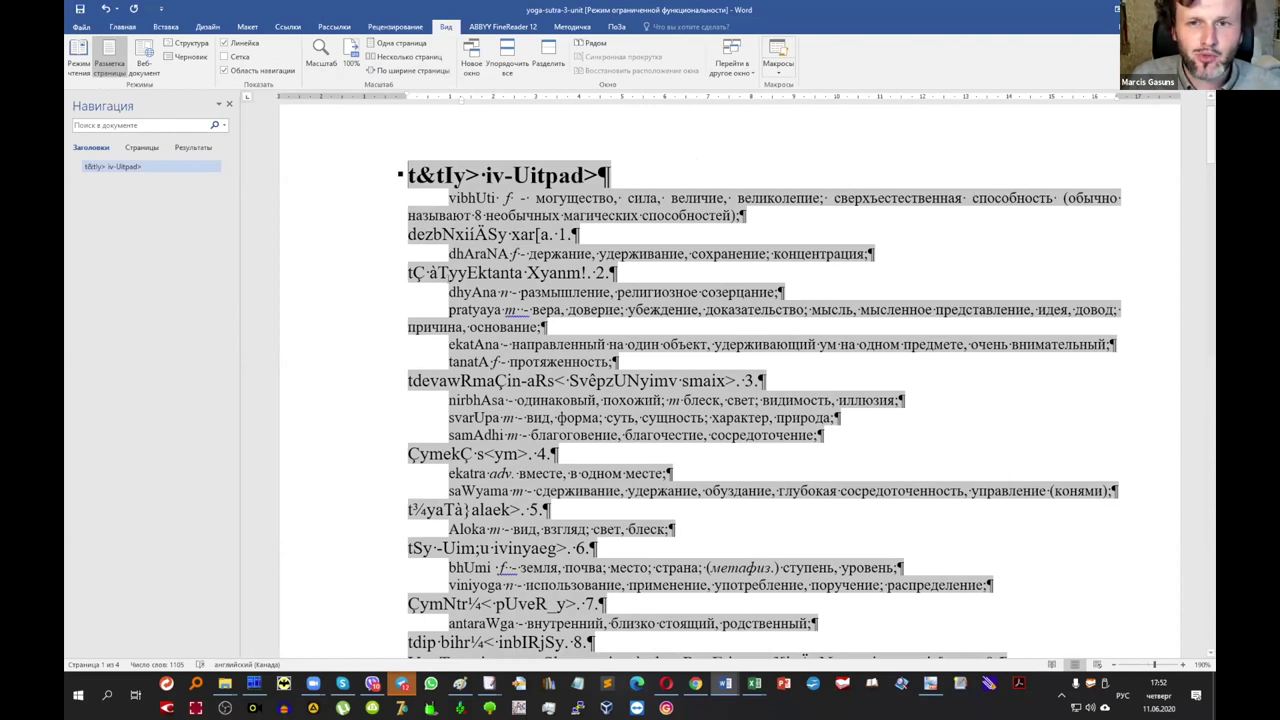
pyautogui.press('Left')
pyautogui.click(122, 27)
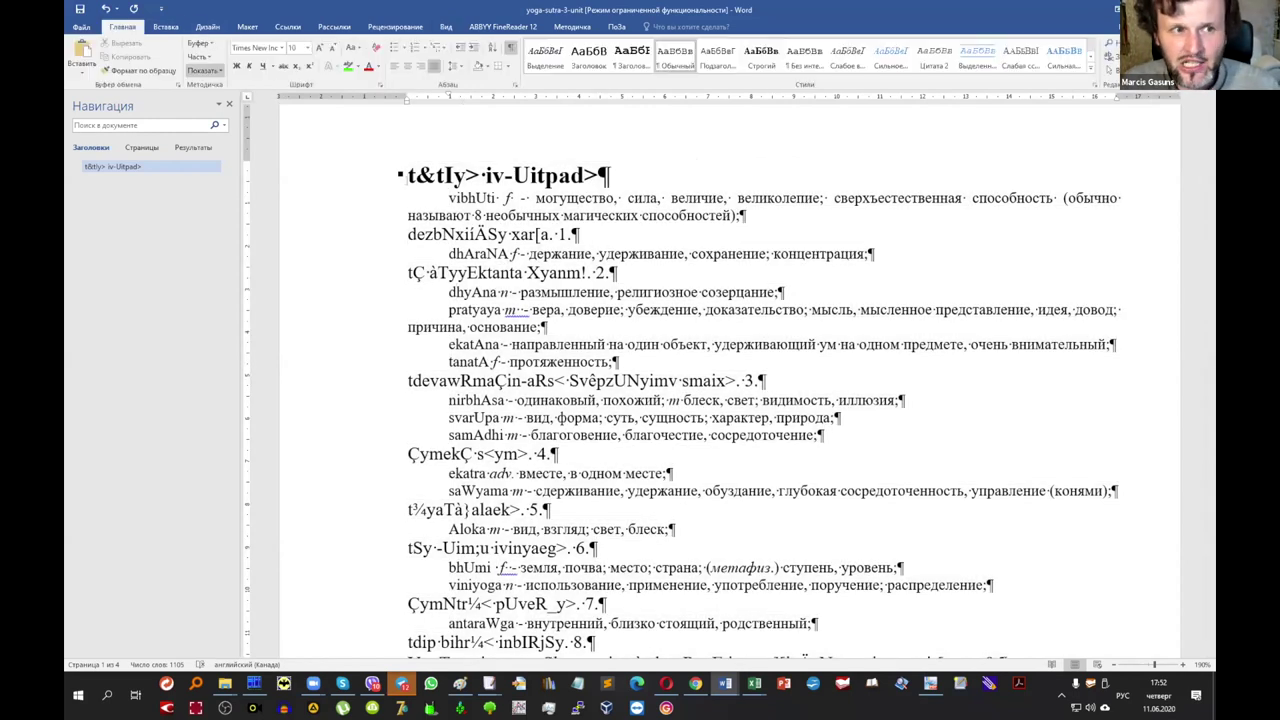
pyautogui.press('Right')
pyautogui.press('Right')
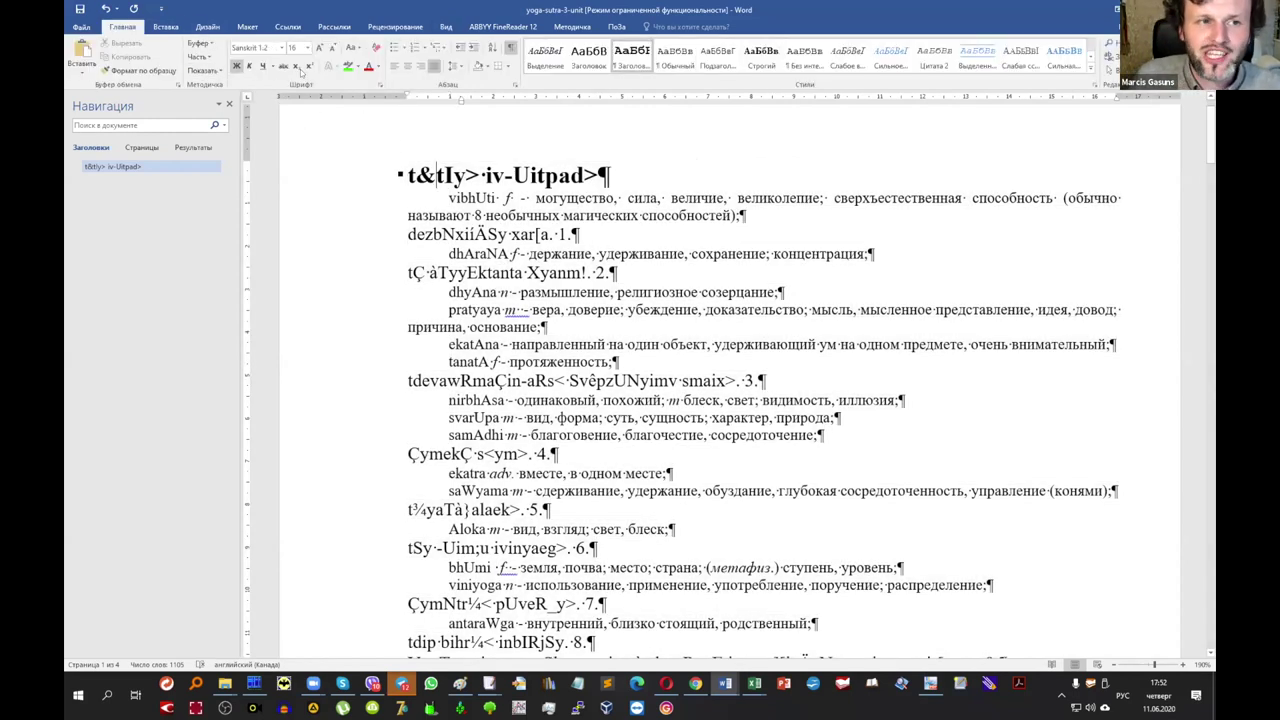
pyautogui.click(282, 48)
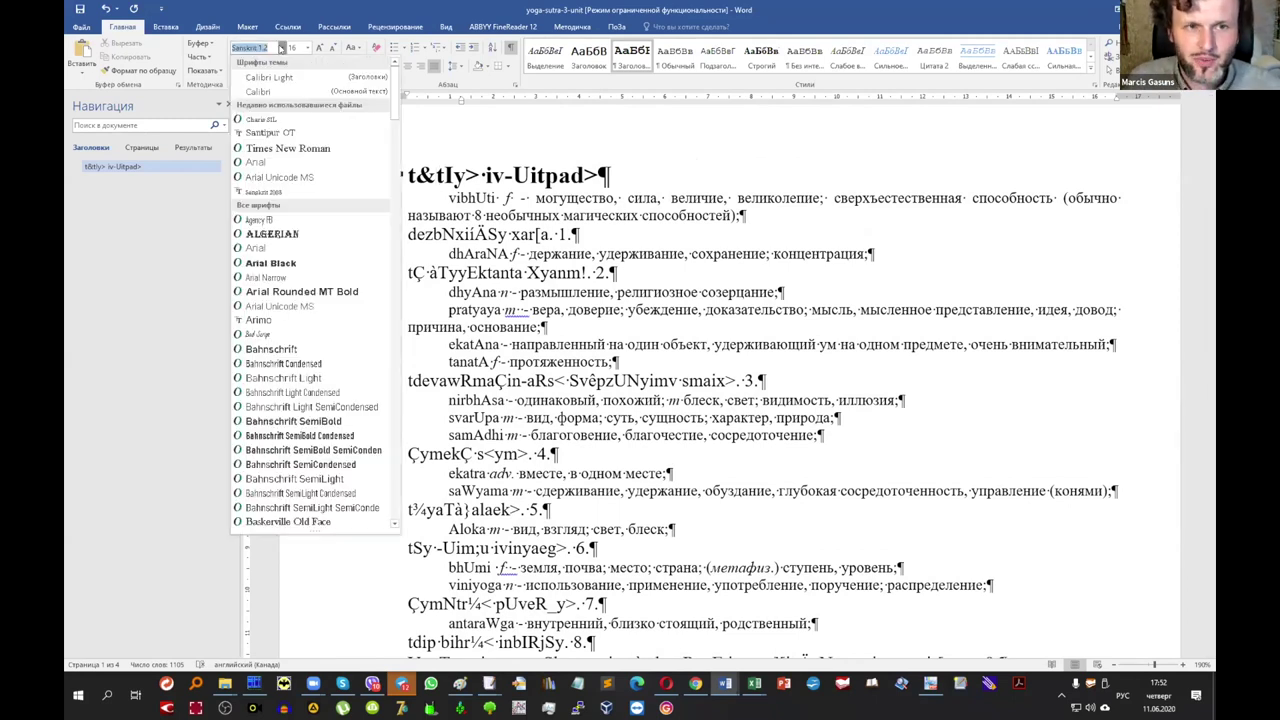
pyautogui.click(820, 218)
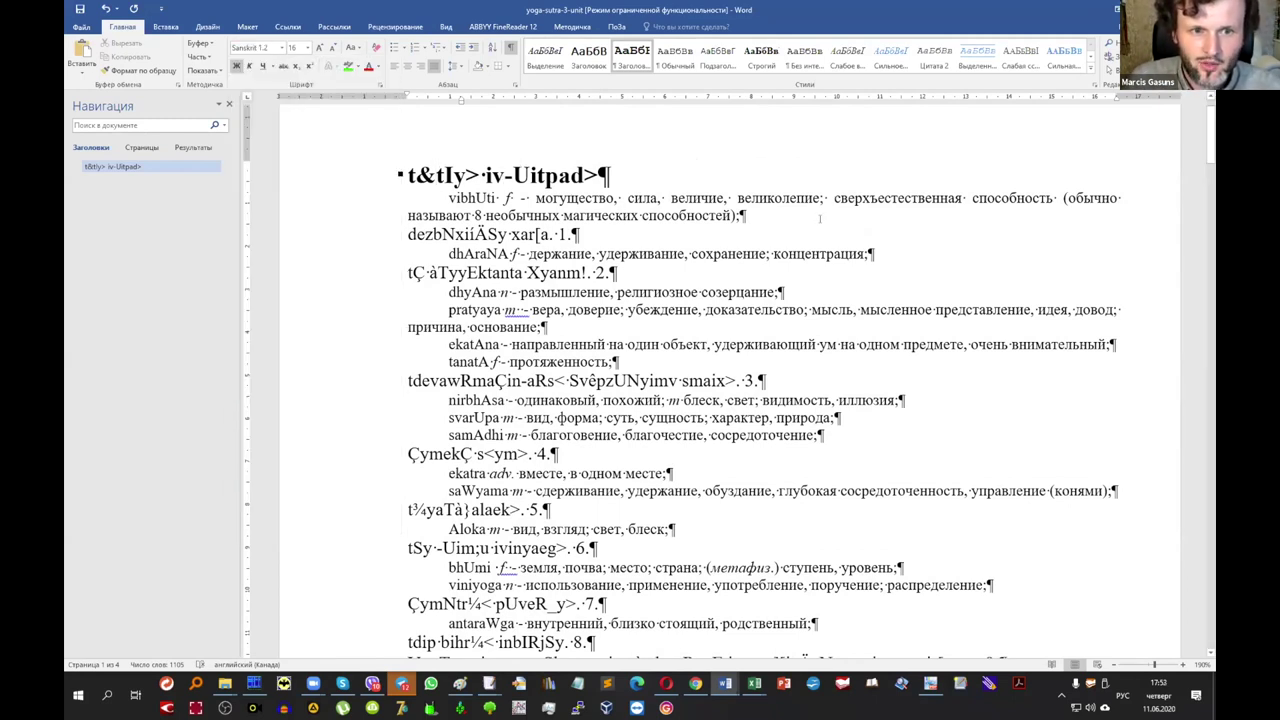
# Highlight the garbled heading text to inspect the font applied to it.
pyautogui.press('Home')
pyautogui.hotkey('shift', 'End')
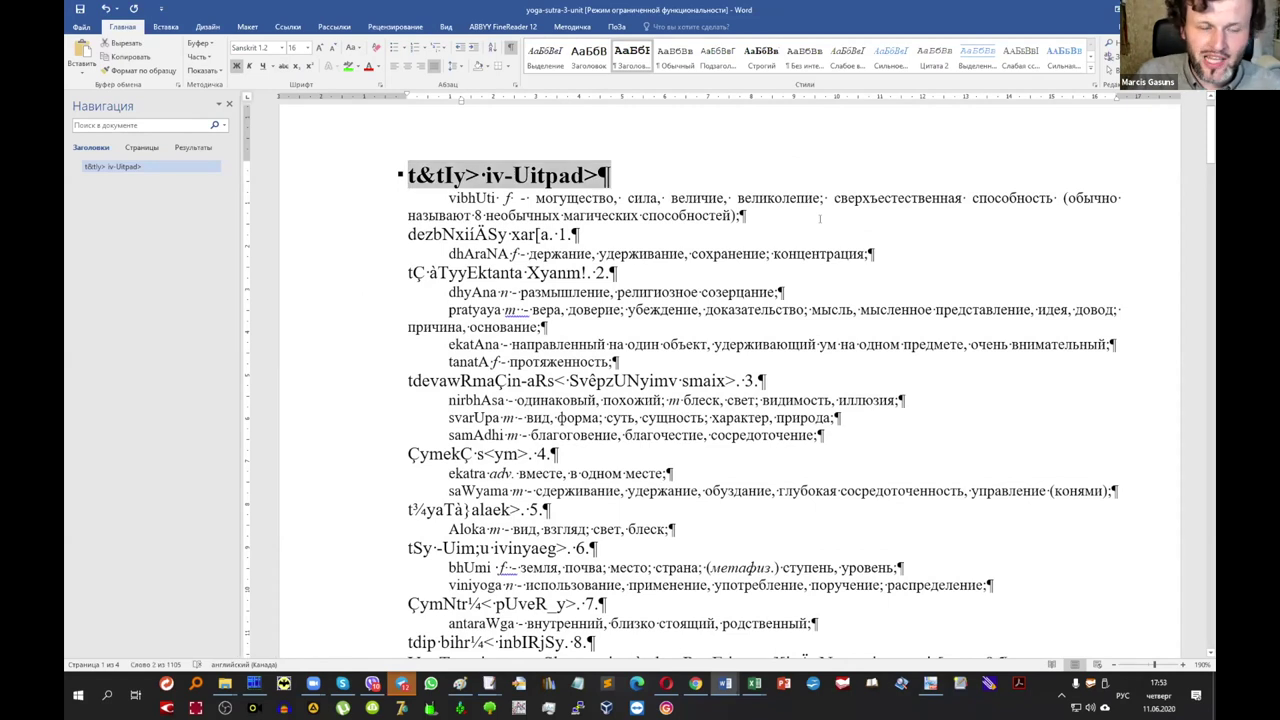
pyautogui.press('Home')
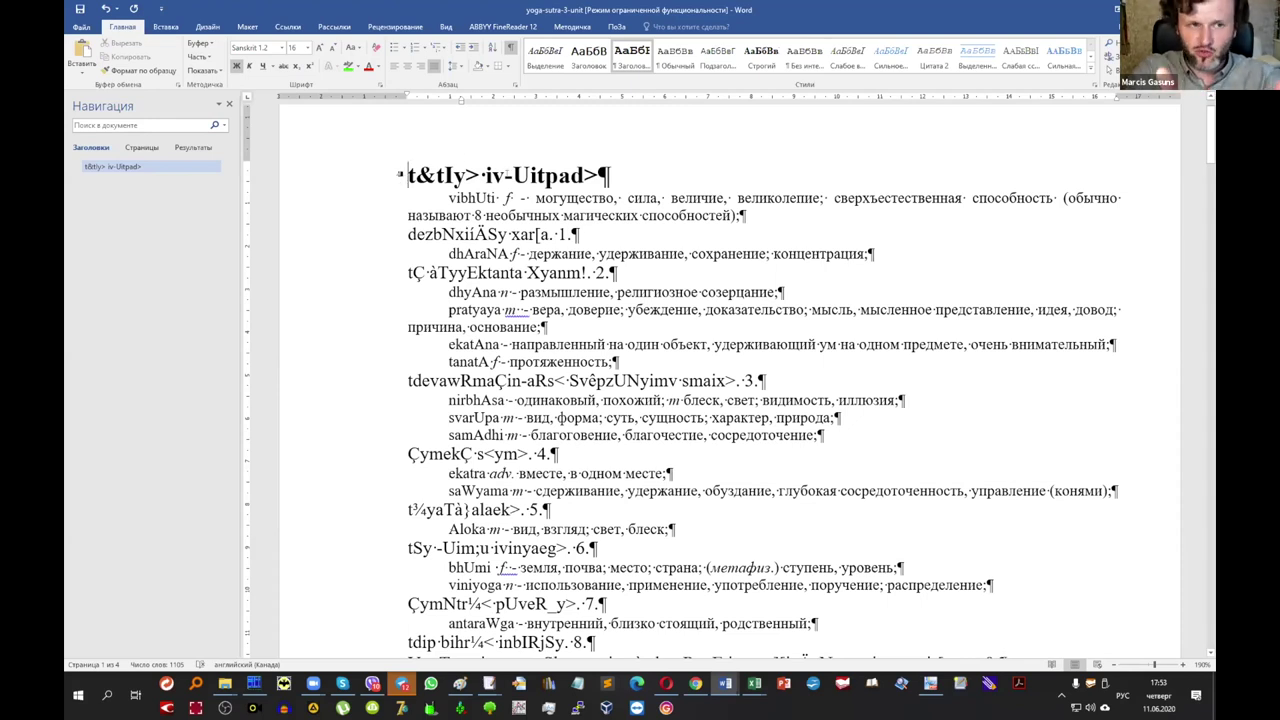
pyautogui.moveTo(406, 176); pyautogui.dragTo(598, 176)
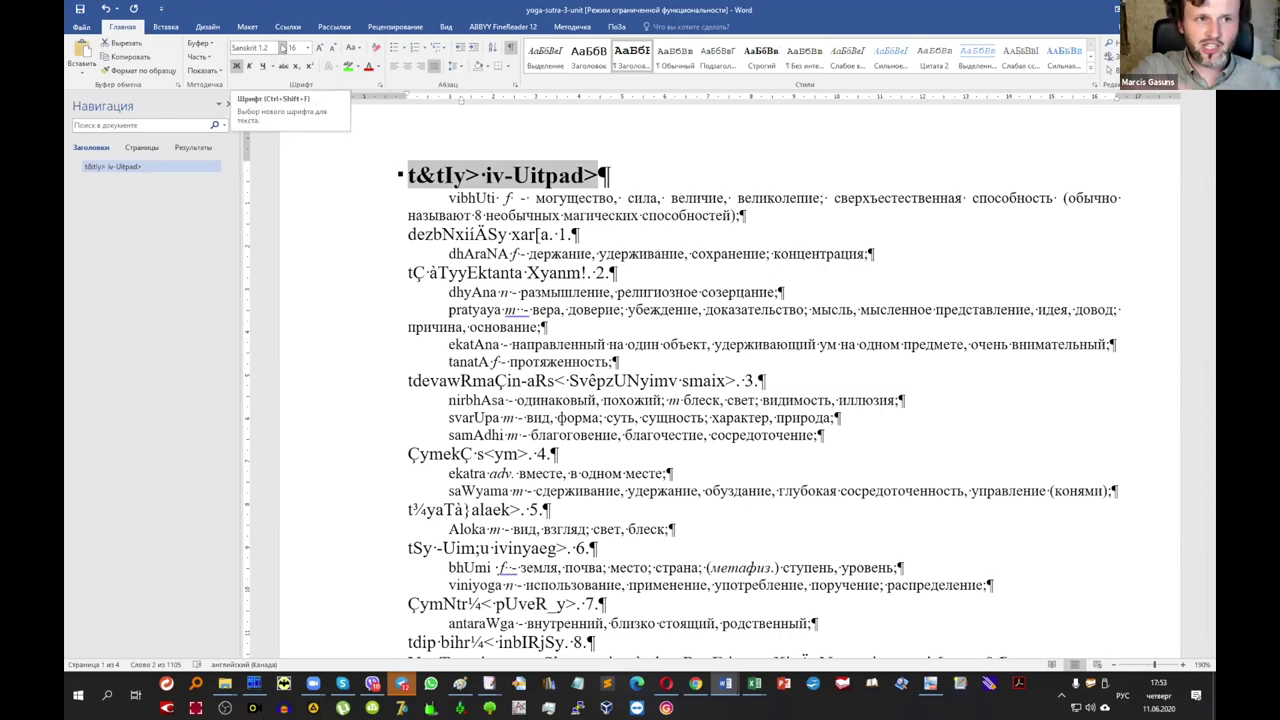
# Try to set the whole document's font to one beginning with "Times New Ind", and clear the selection.
pyautogui.click(402, 146)
pyautogui.hotkey('ctrl', 'a')
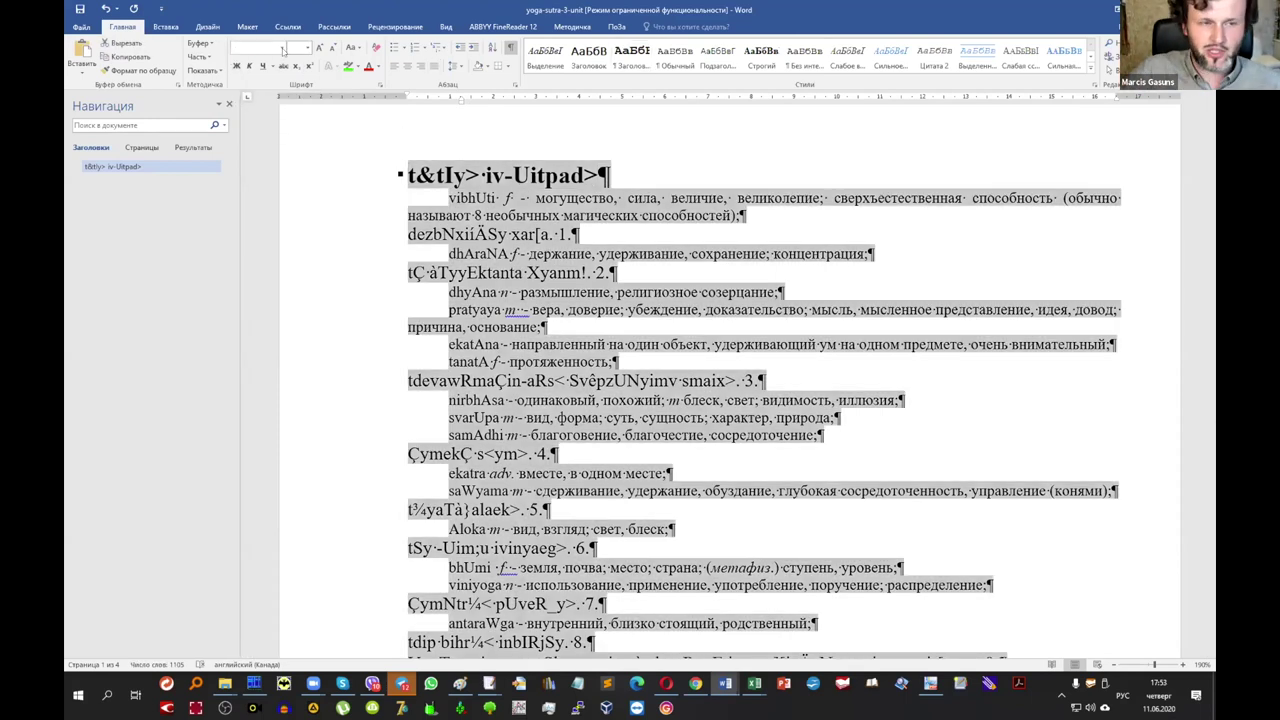
pyautogui.click(281, 47)
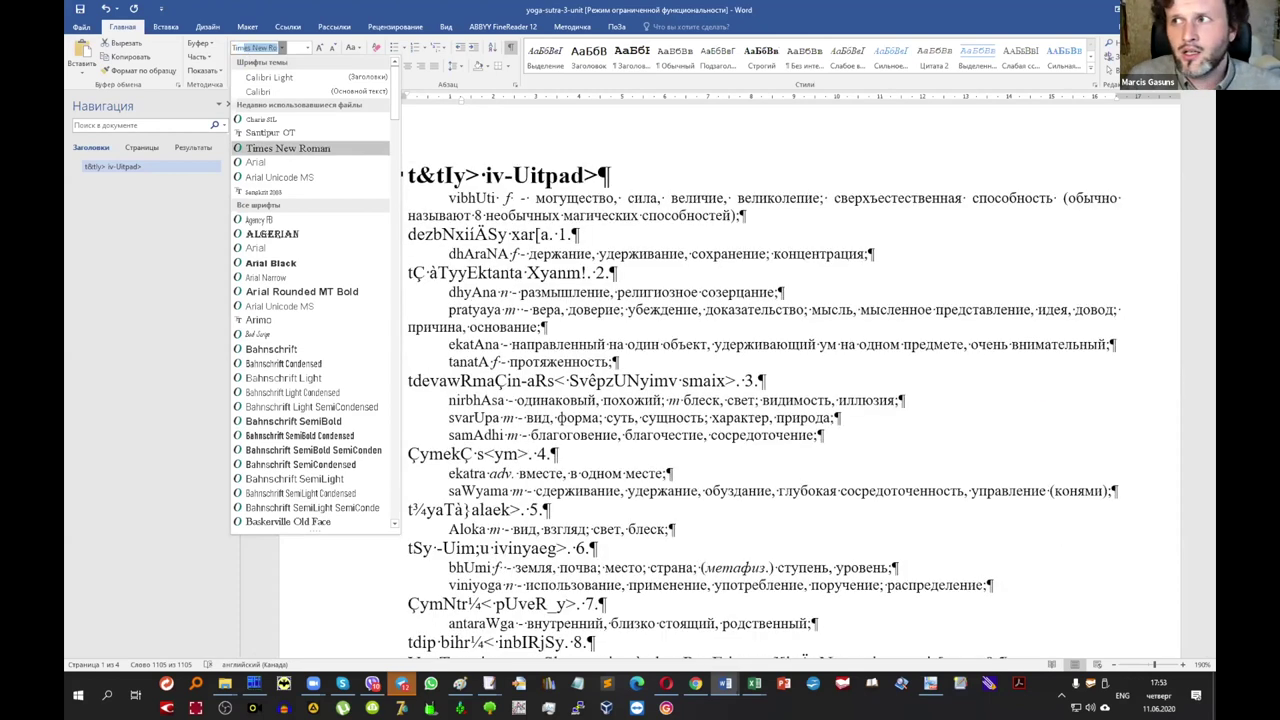
pyautogui.press('End')
pyautogui.press('BackSpace')
pyautogui.press('BackSpace')
pyautogui.press('BackSpace')
pyautogui.press('BackSpace')
pyautogui.press('BackSpace')
pyautogui.press('BackSpace')
pyautogui.write('Ind')
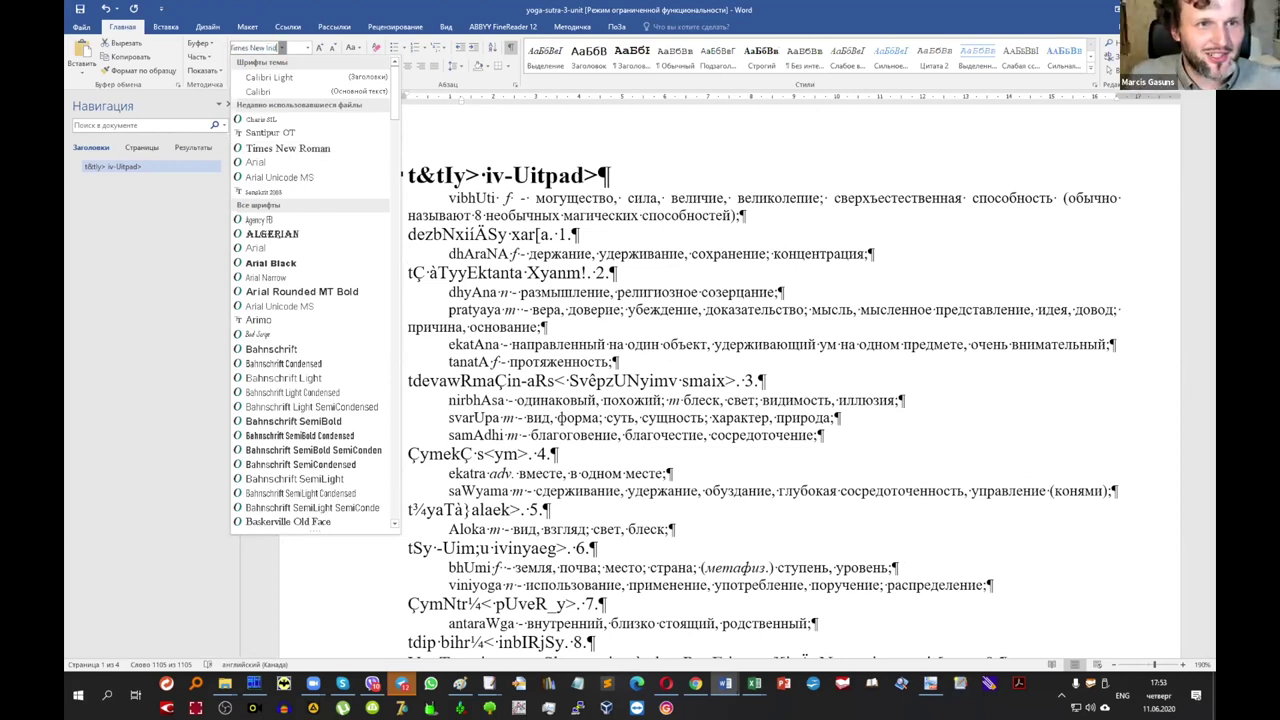
pyautogui.write('e')
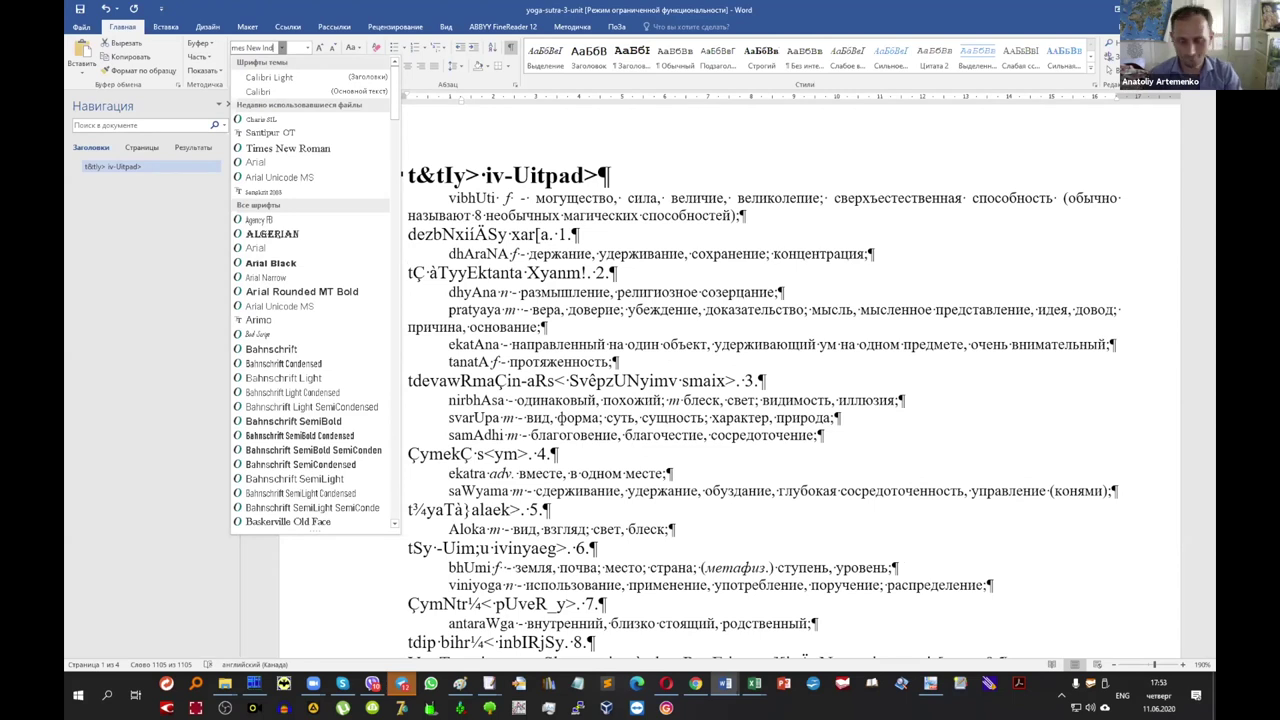
pyautogui.hotkey('ctrl', 'a')
pyautogui.press('BackSpace')
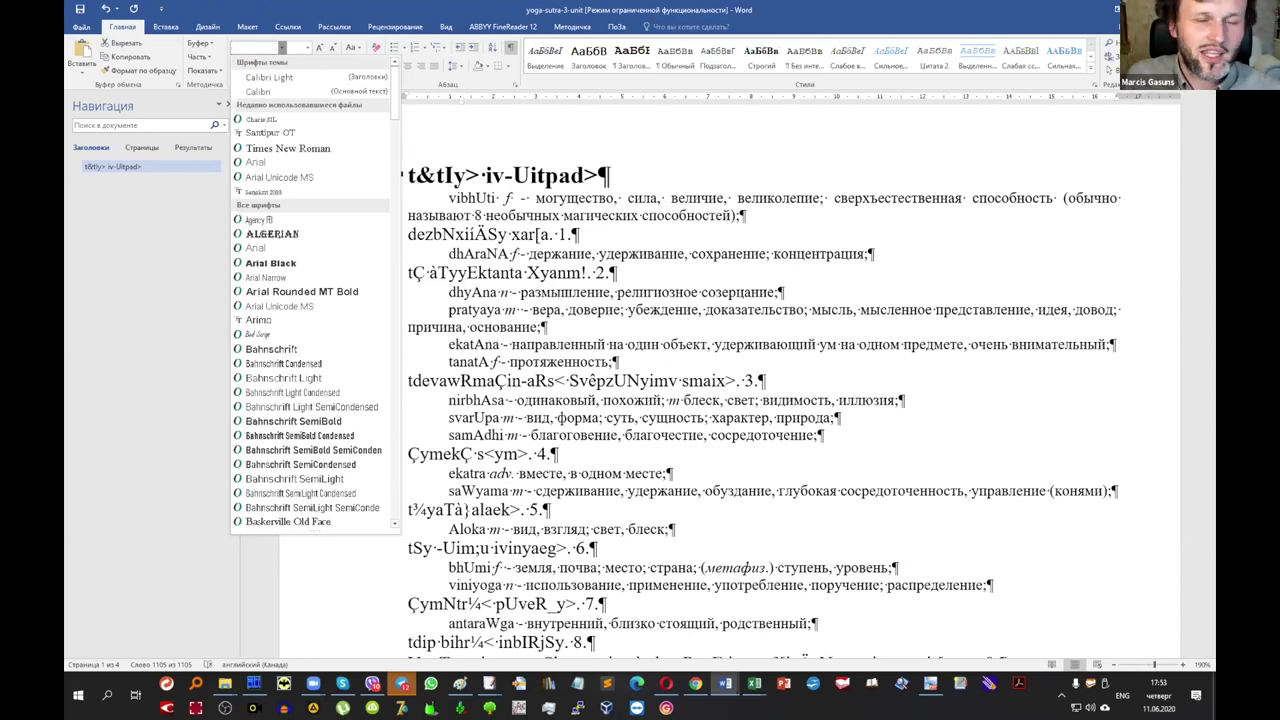
pyautogui.hotkey('ctrl', 'a')
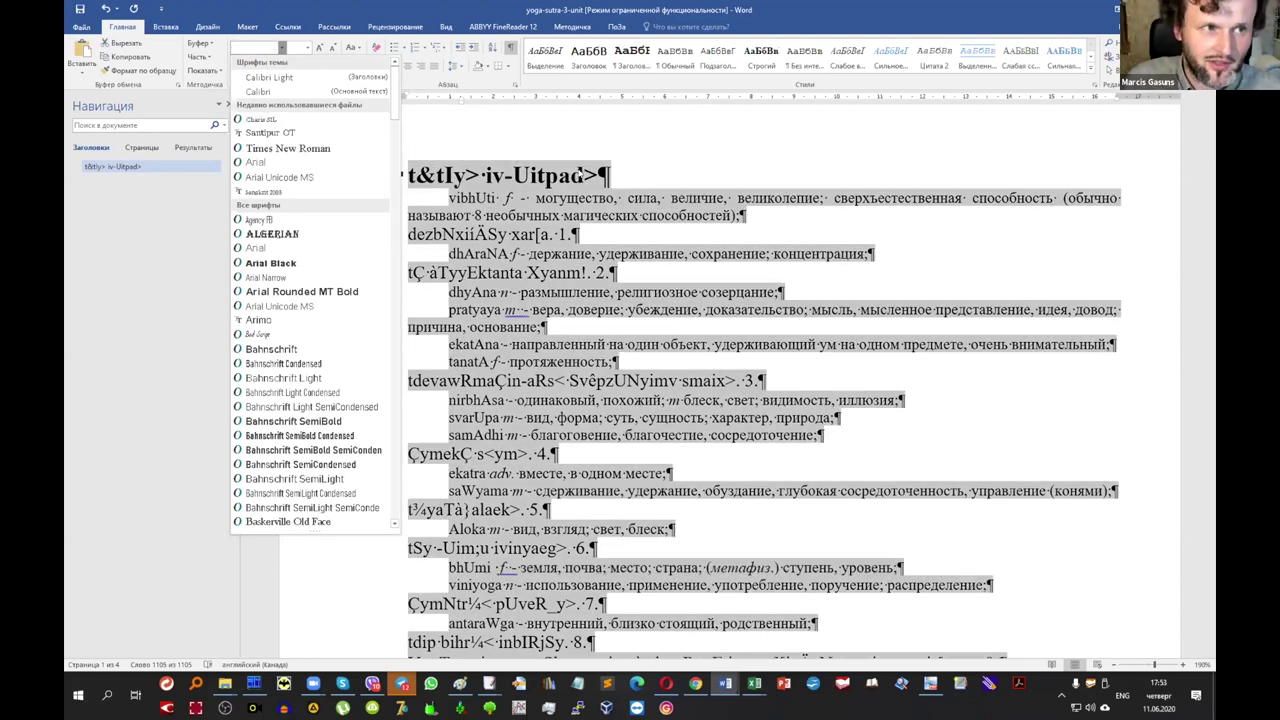
pyautogui.press('Left')
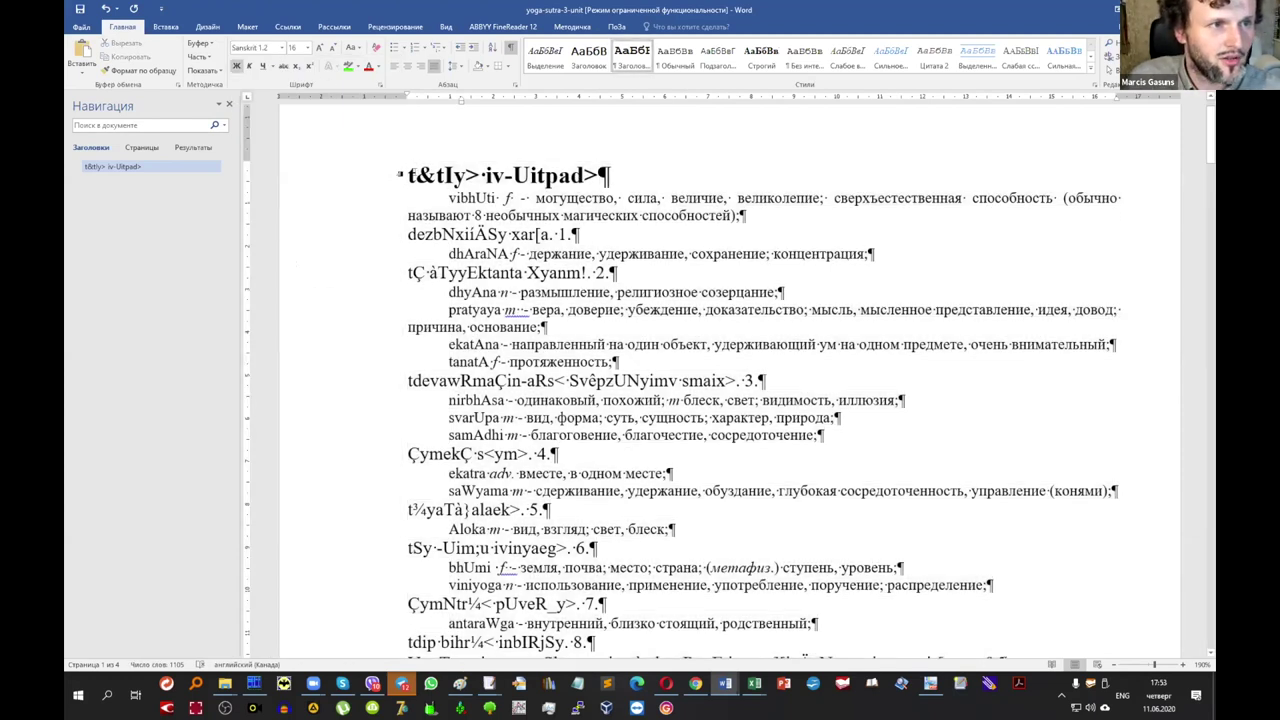
# Compare the heading's font with the font used in the garbled line of sutra 5.
pyautogui.moveTo(409, 176); pyautogui.dragTo(612, 176)
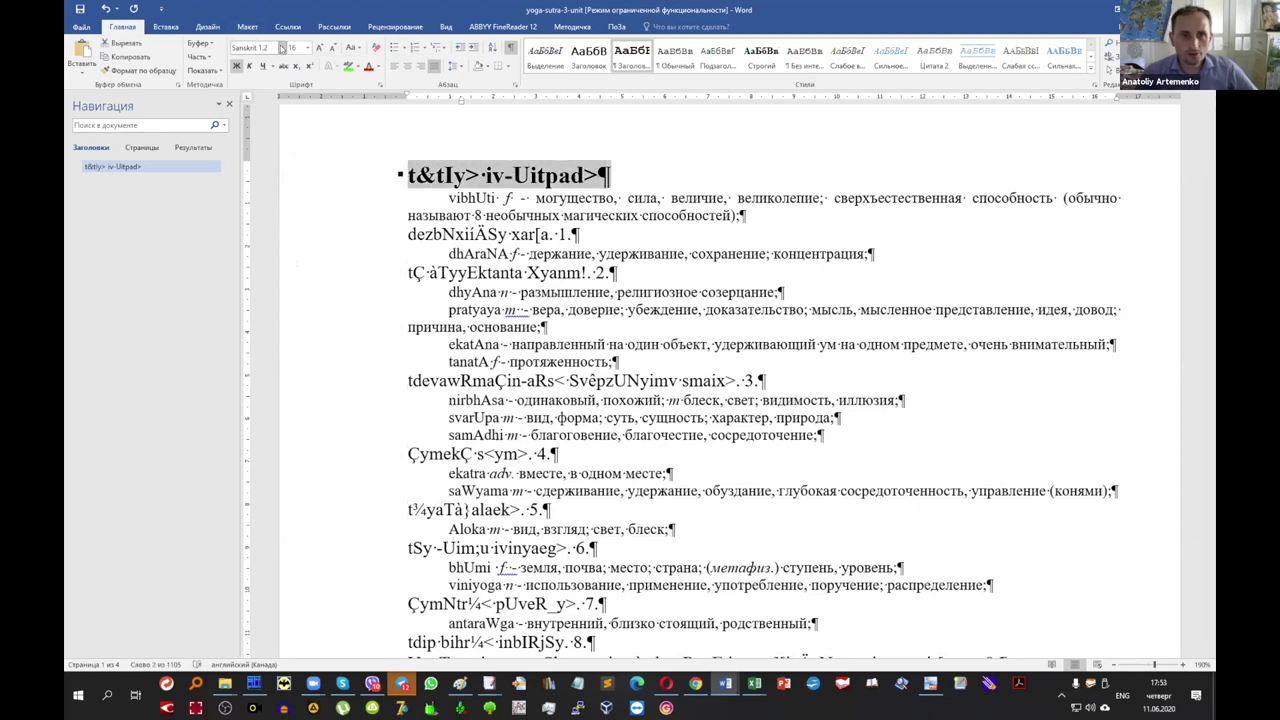
pyautogui.click(283, 48)
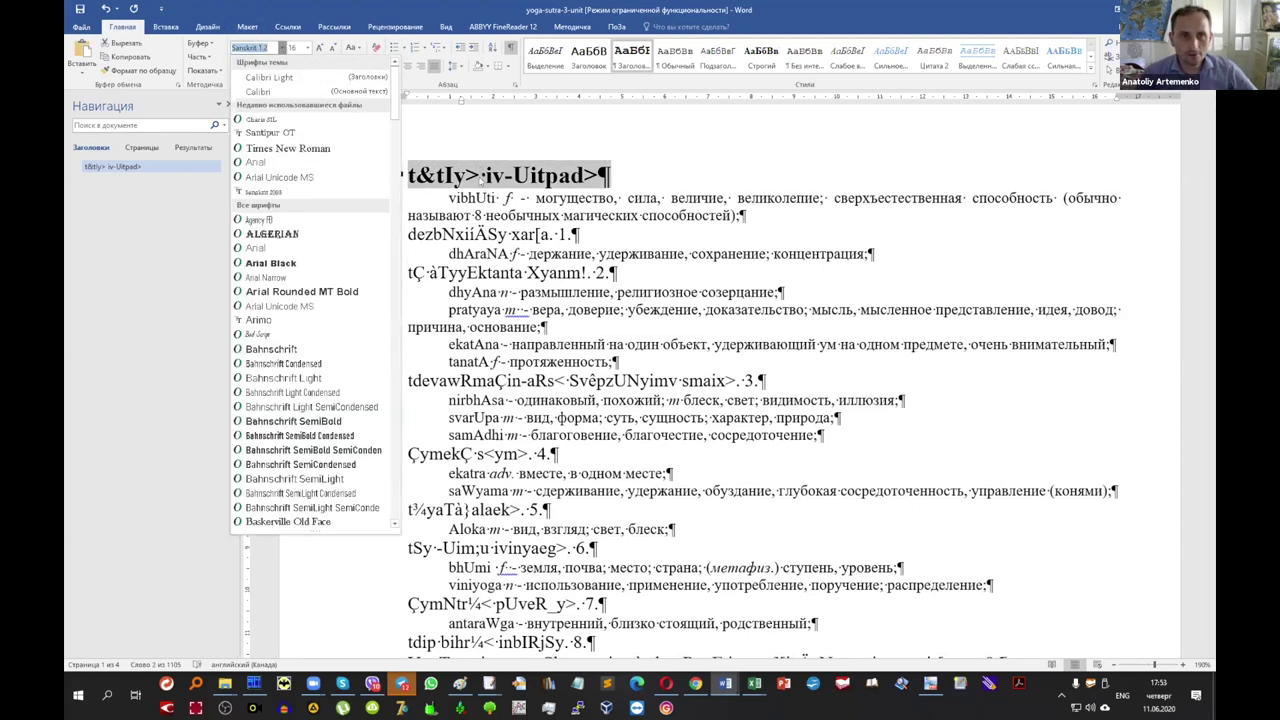
pyautogui.press('Escape')
pyautogui.click(598, 176)
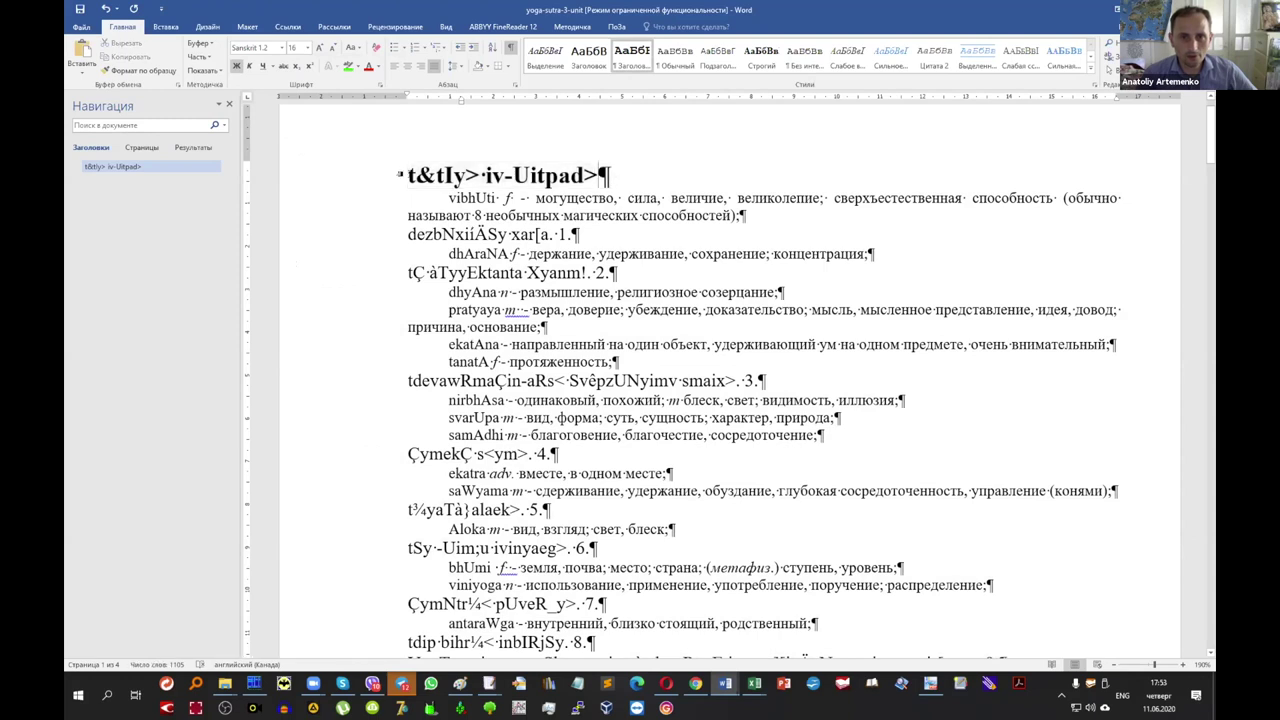
pyautogui.hotkey('shift', 'Home')
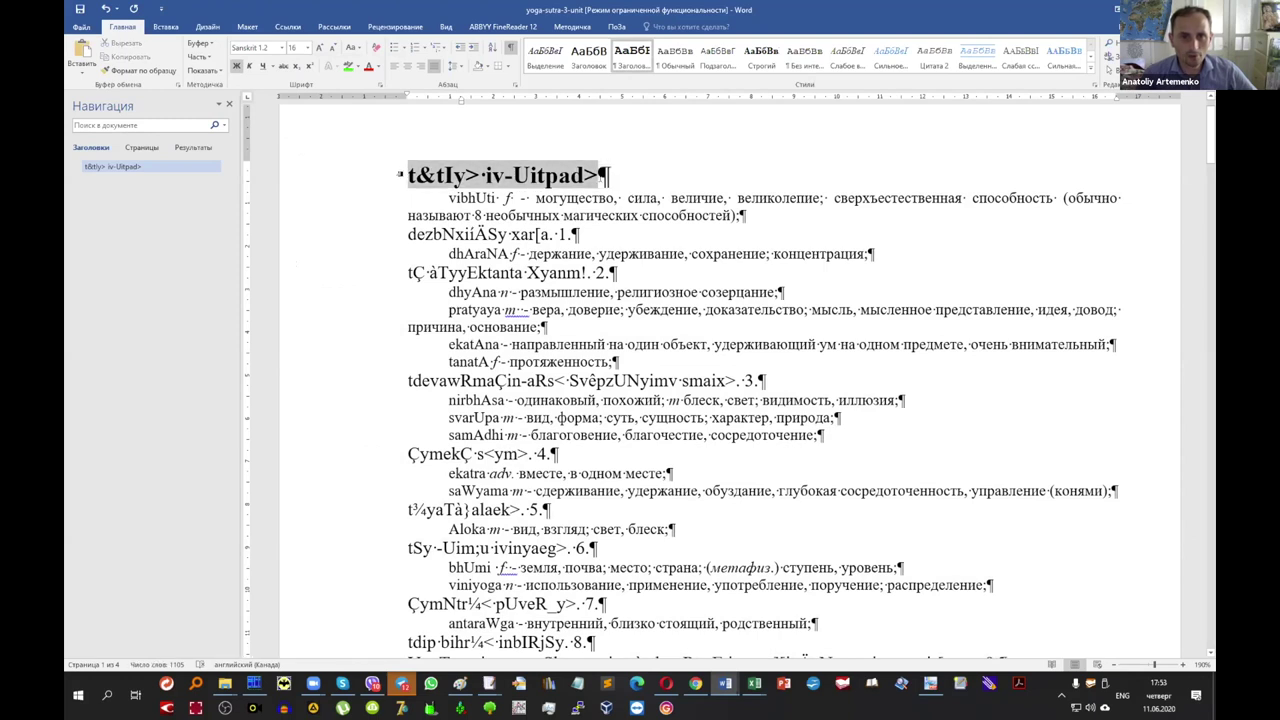
pyautogui.click(620, 174)
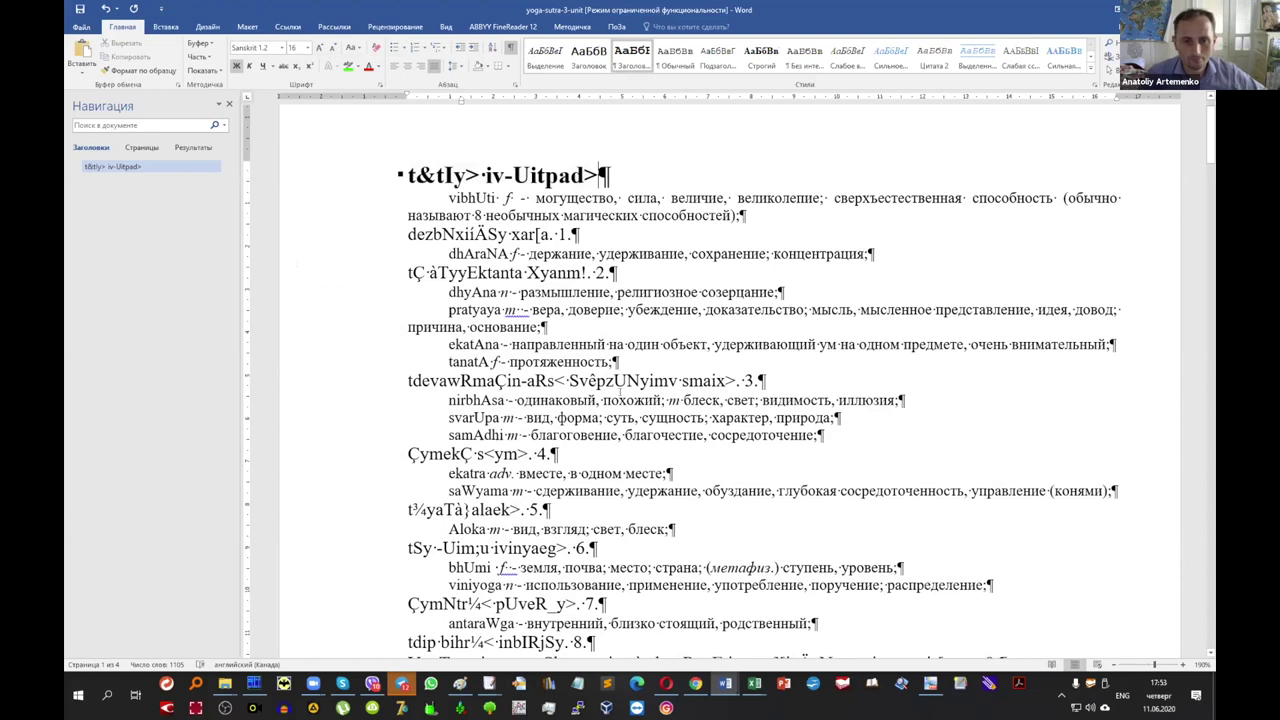
pyautogui.click(467, 500)
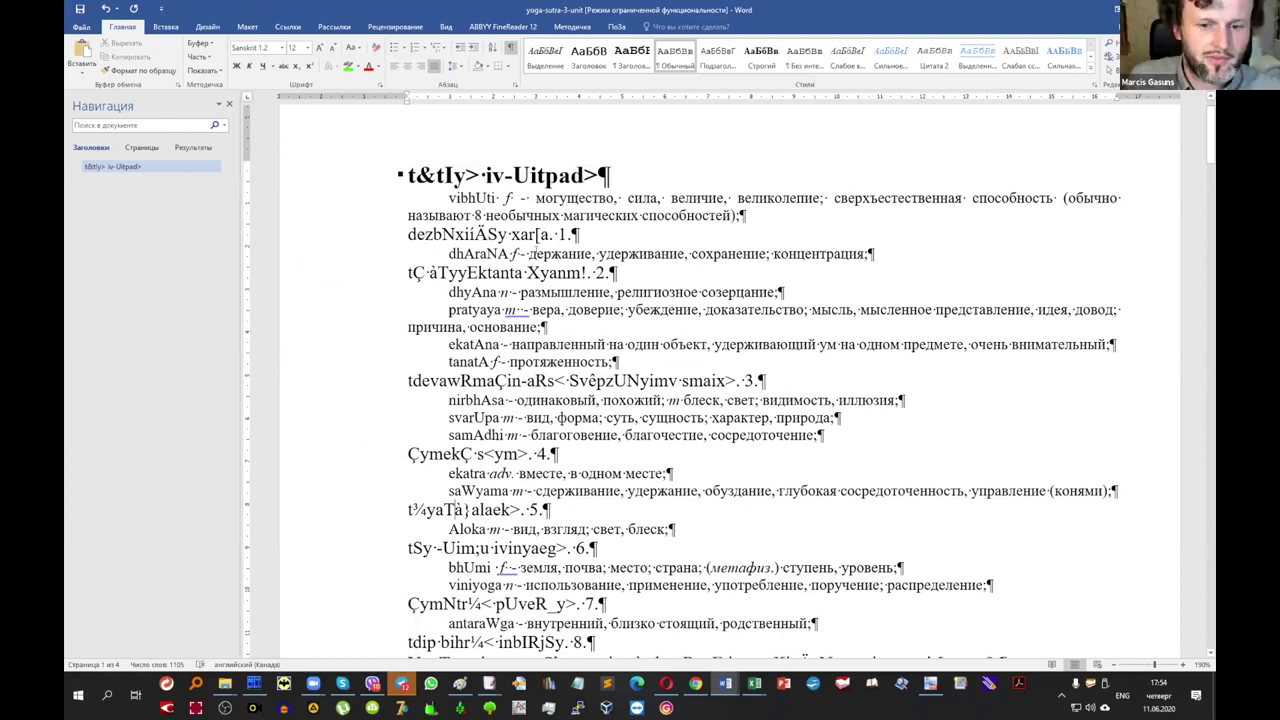
# Switch to Skype, open the Yandex.Disk PDF link from the newest chat in Opera, and copy its address.
pyautogui.moveTo(343, 684)
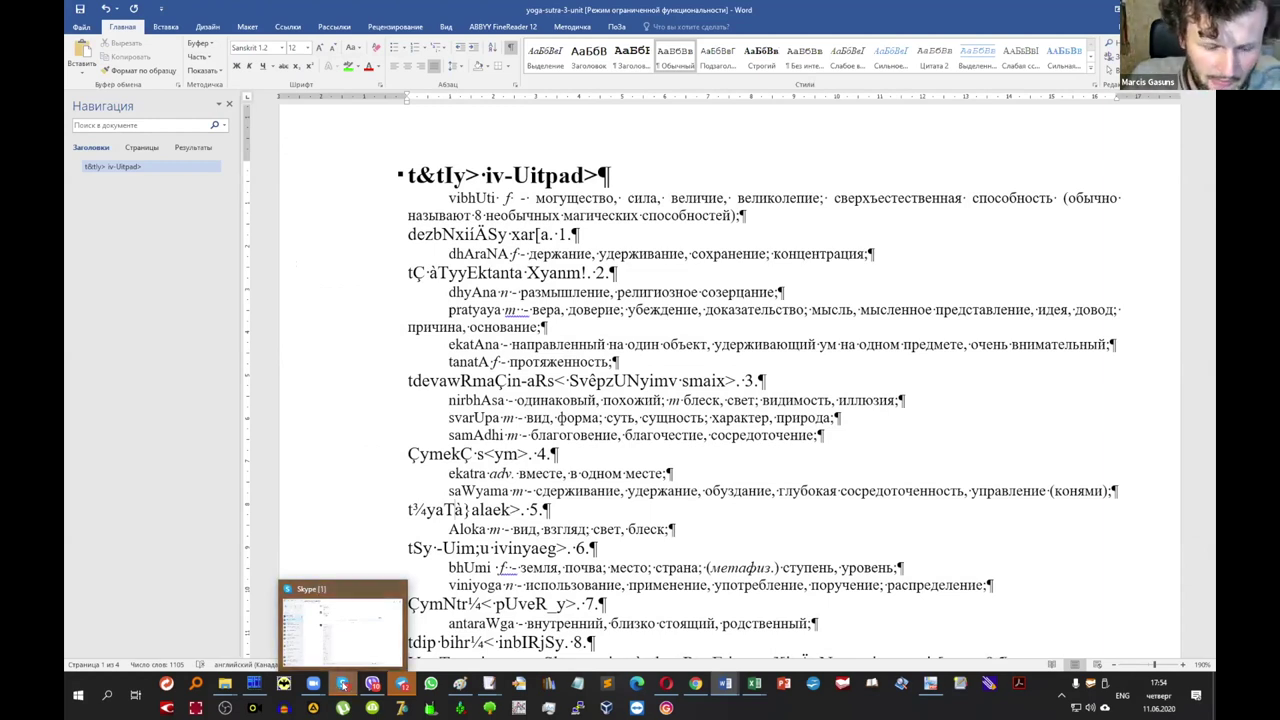
pyautogui.click(344, 686)
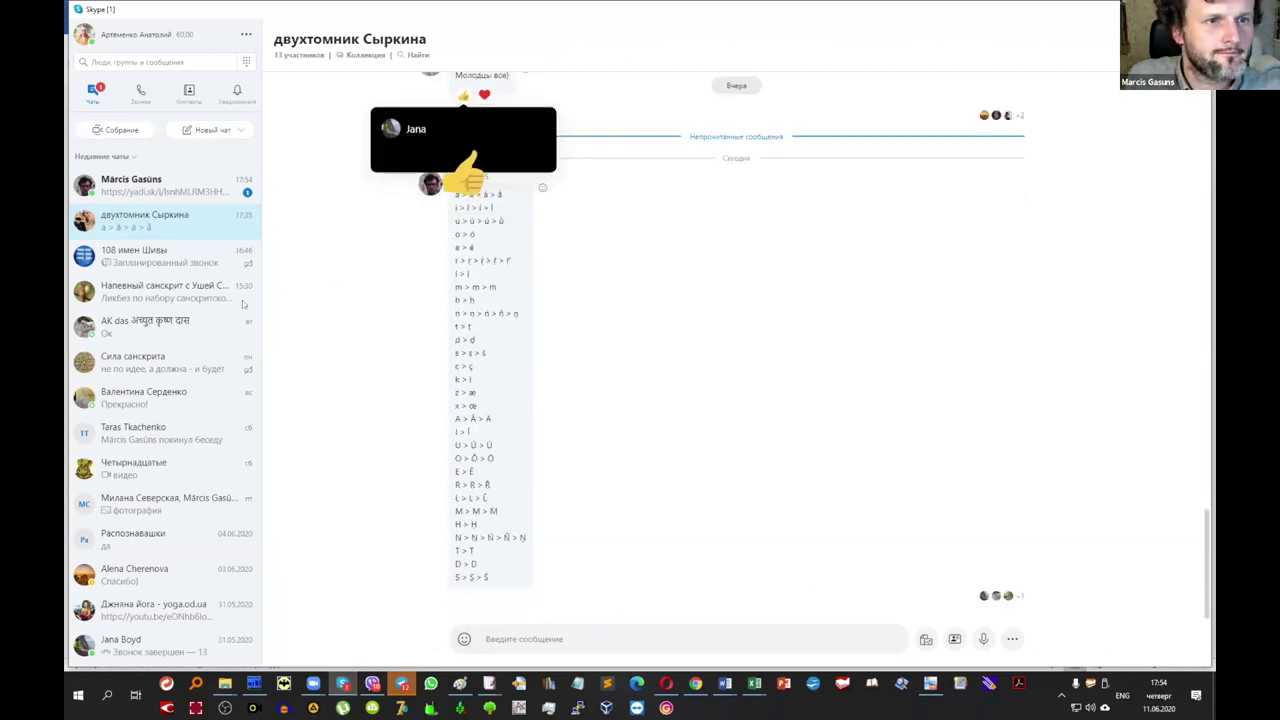
pyautogui.click(176, 199)
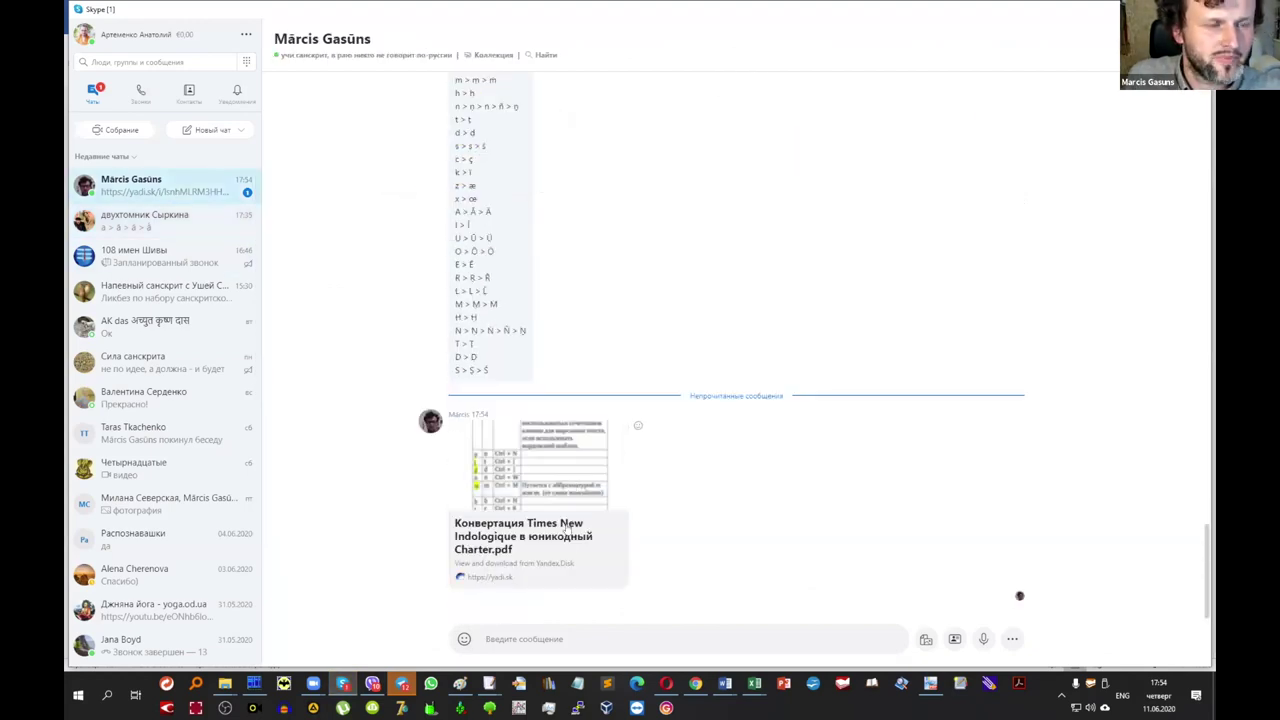
pyautogui.click(549, 531)
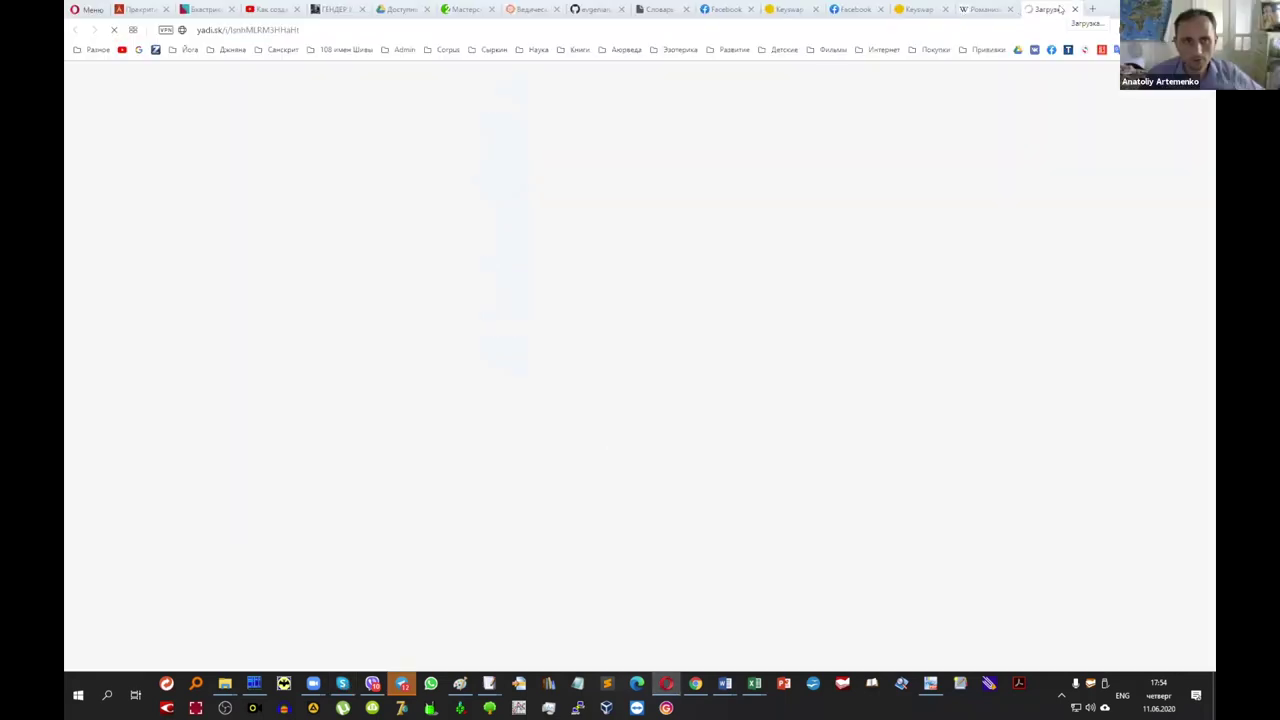
pyautogui.click(548, 33)
pyautogui.hotkey('ctrl', 'c')
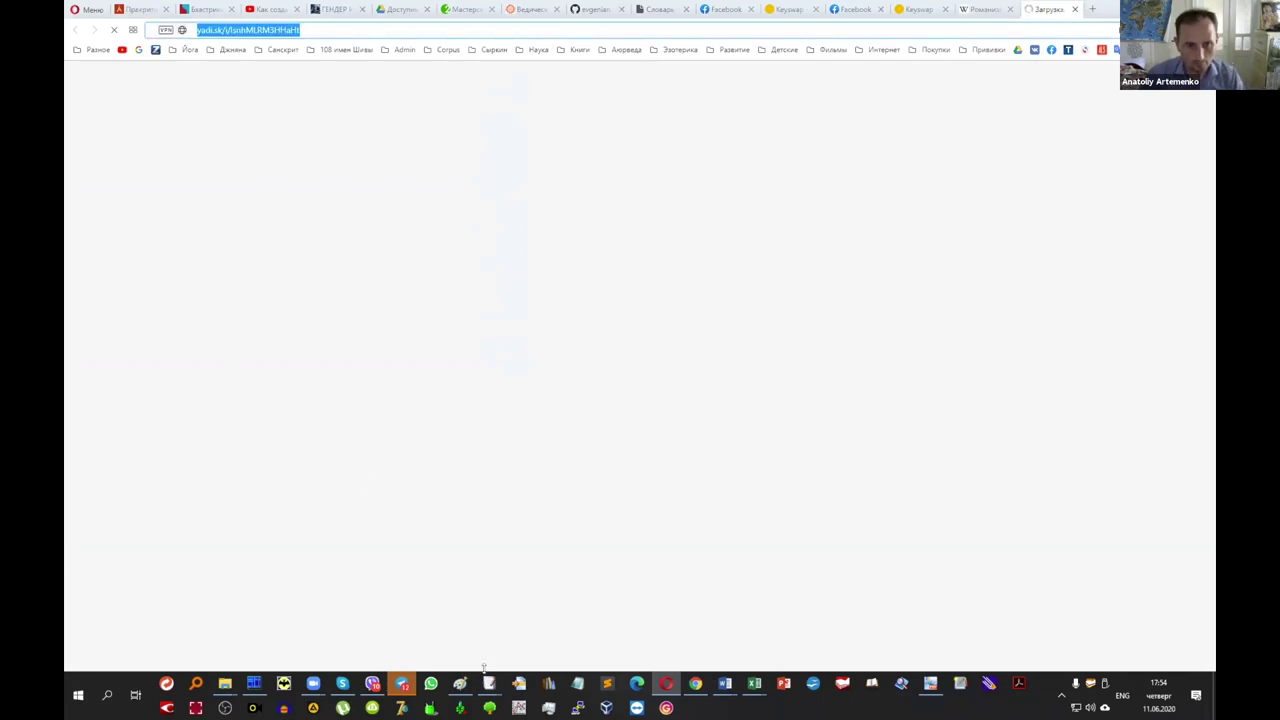
# Return to Skype and copy the link of the shared PDF "Конвертация Times New Indologique в юникодный Charter".
pyautogui.moveTo(386, 686)
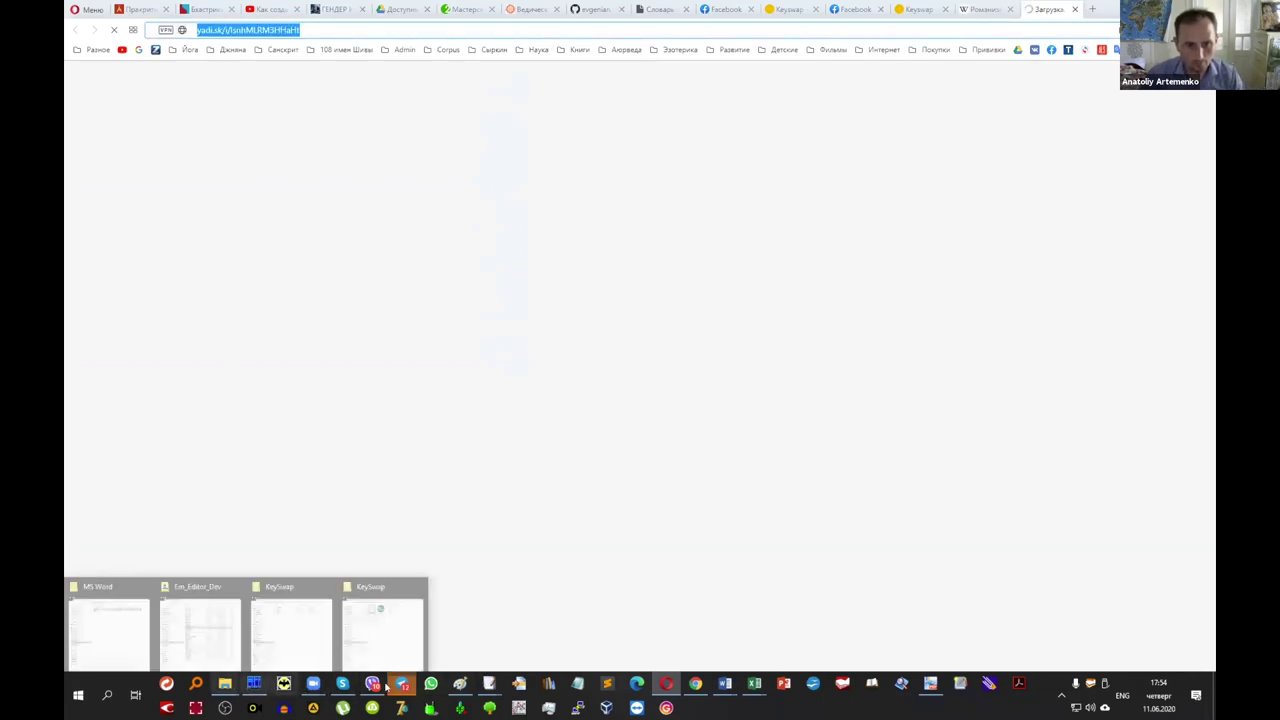
pyautogui.click(342, 684)
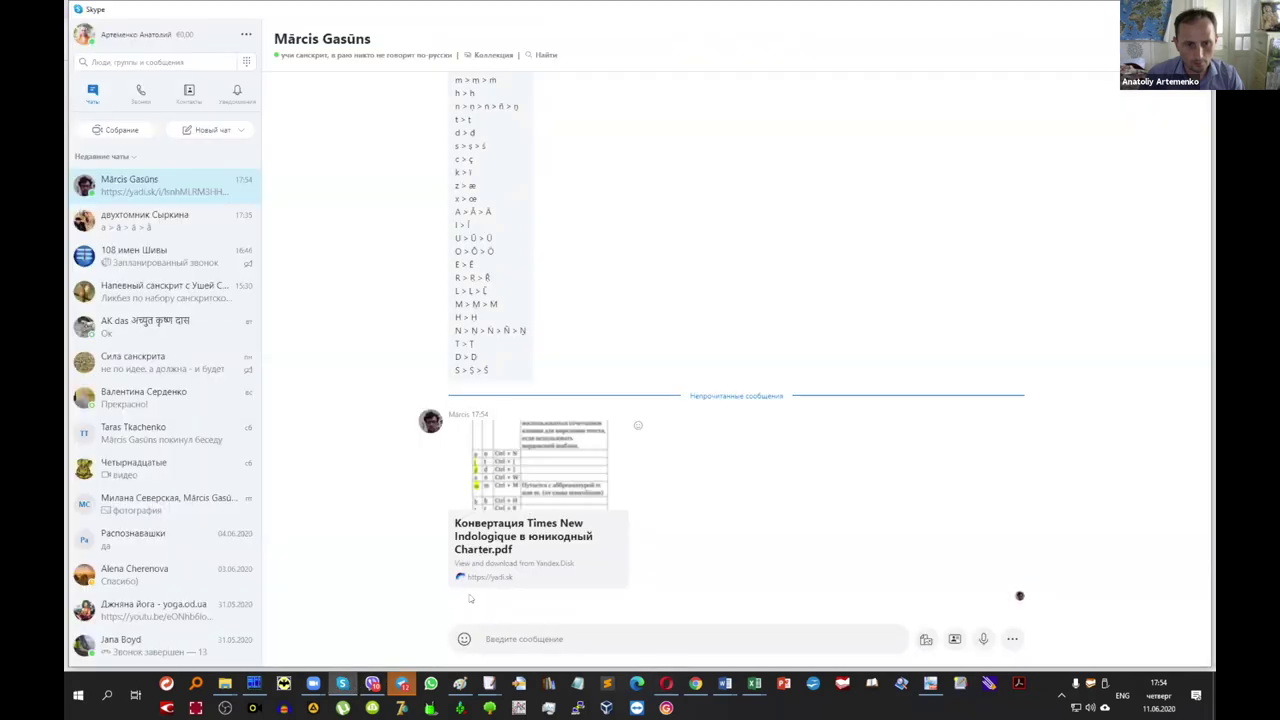
pyautogui.rightClick(514, 565)
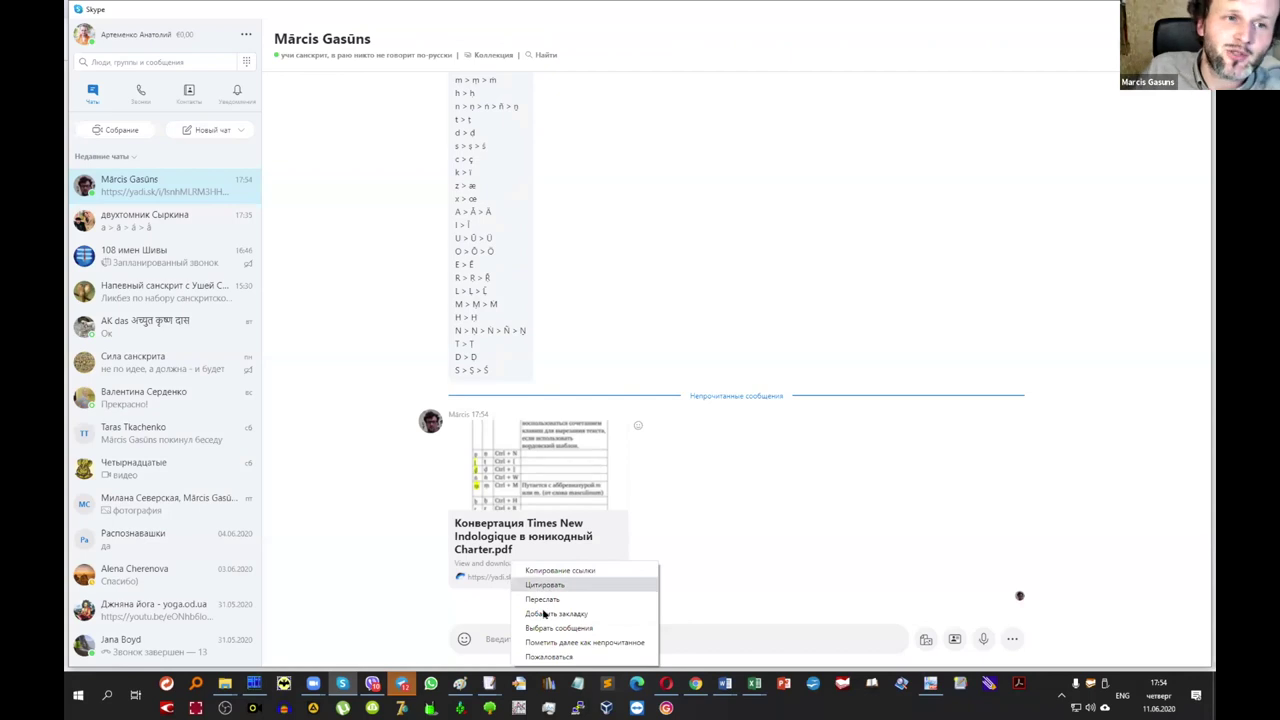
pyautogui.rightClick(481, 473)
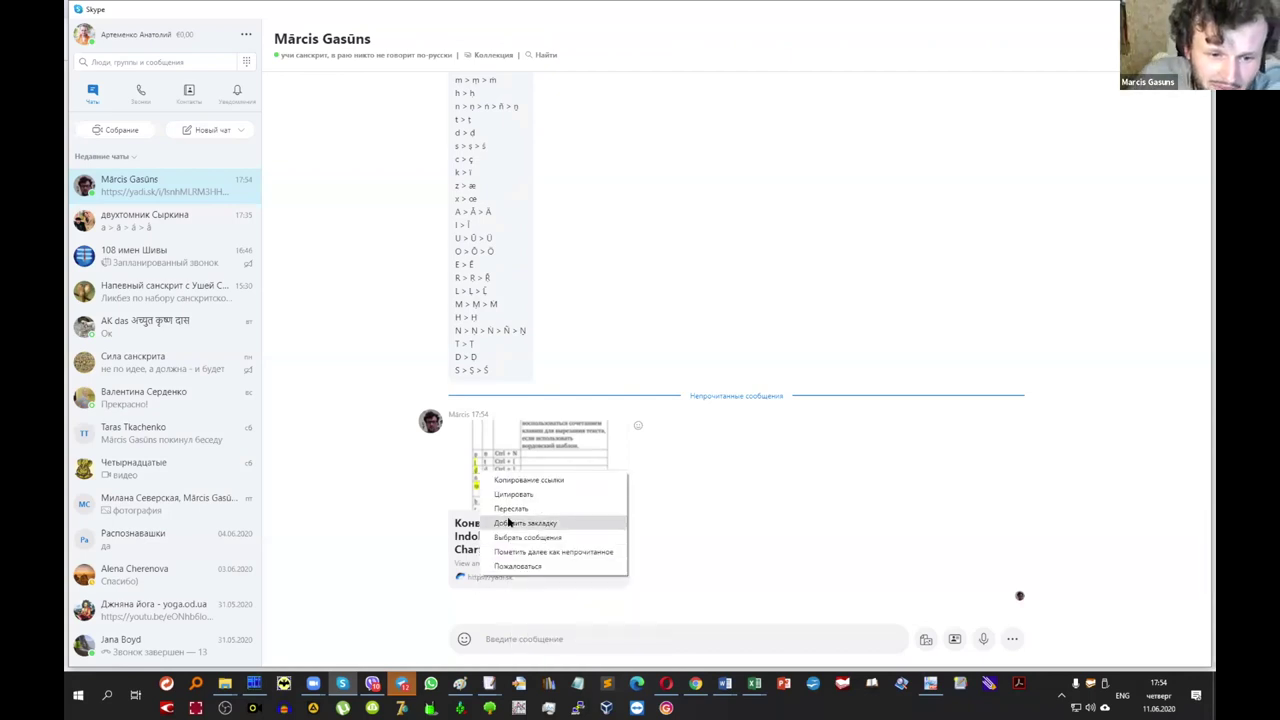
pyautogui.click(506, 480)
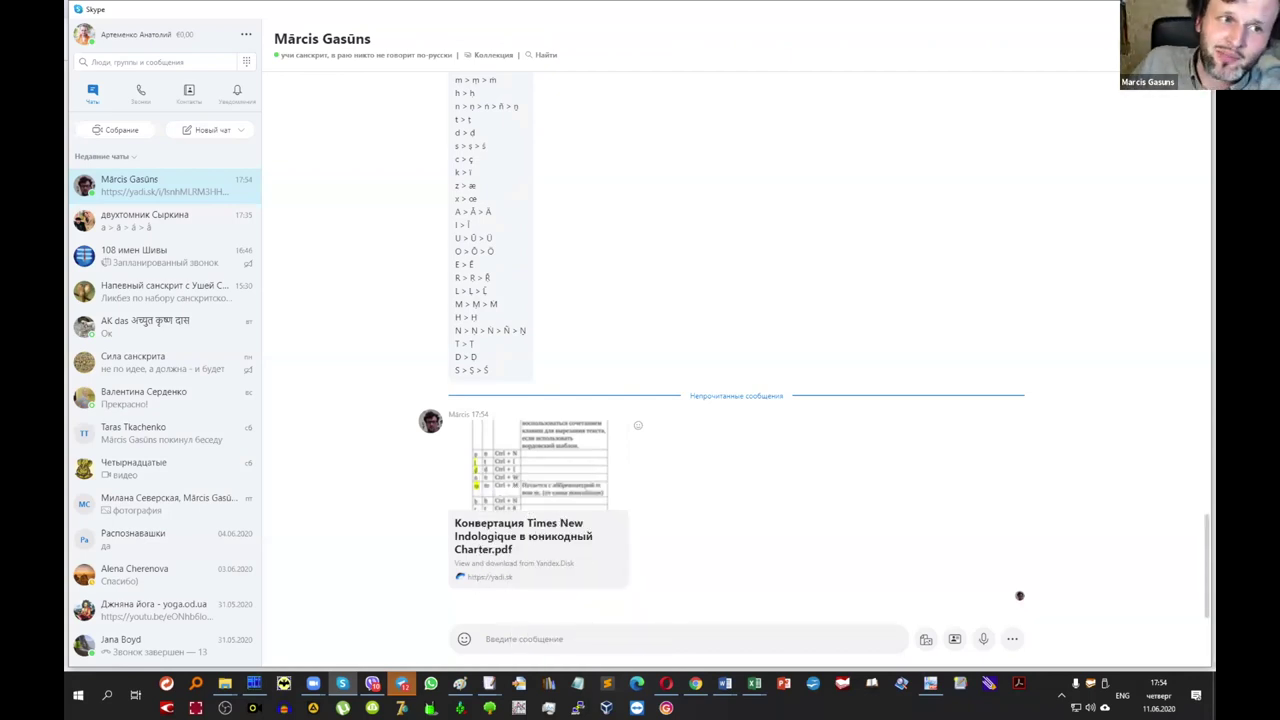
# Switch to Chrome, open the copied link in the blank tab, and download "Конвертация Times New Indologique в юникодный Charter.pdf".
pyautogui.click(700, 688)
pyautogui.moveTo(726, 688)
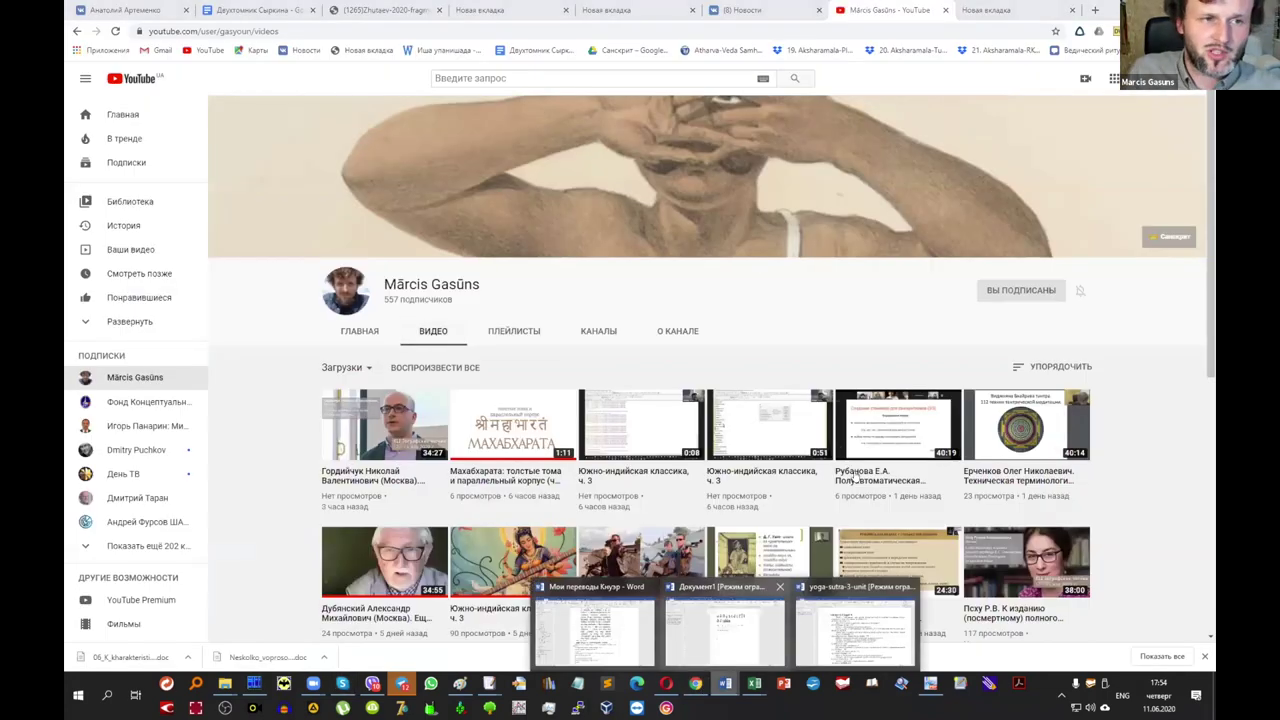
pyautogui.hotkey('ctrl', 'Tab')
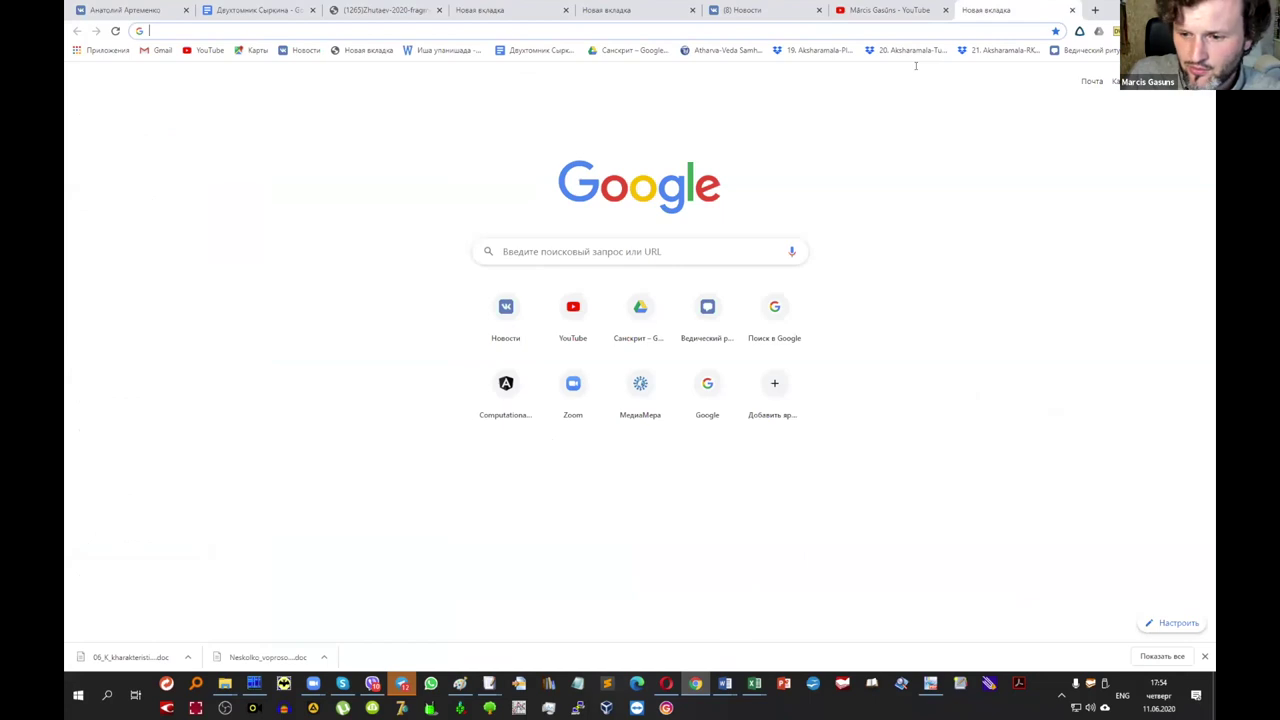
pyautogui.hotkey('ctrl', 'v')
pyautogui.press('Return')
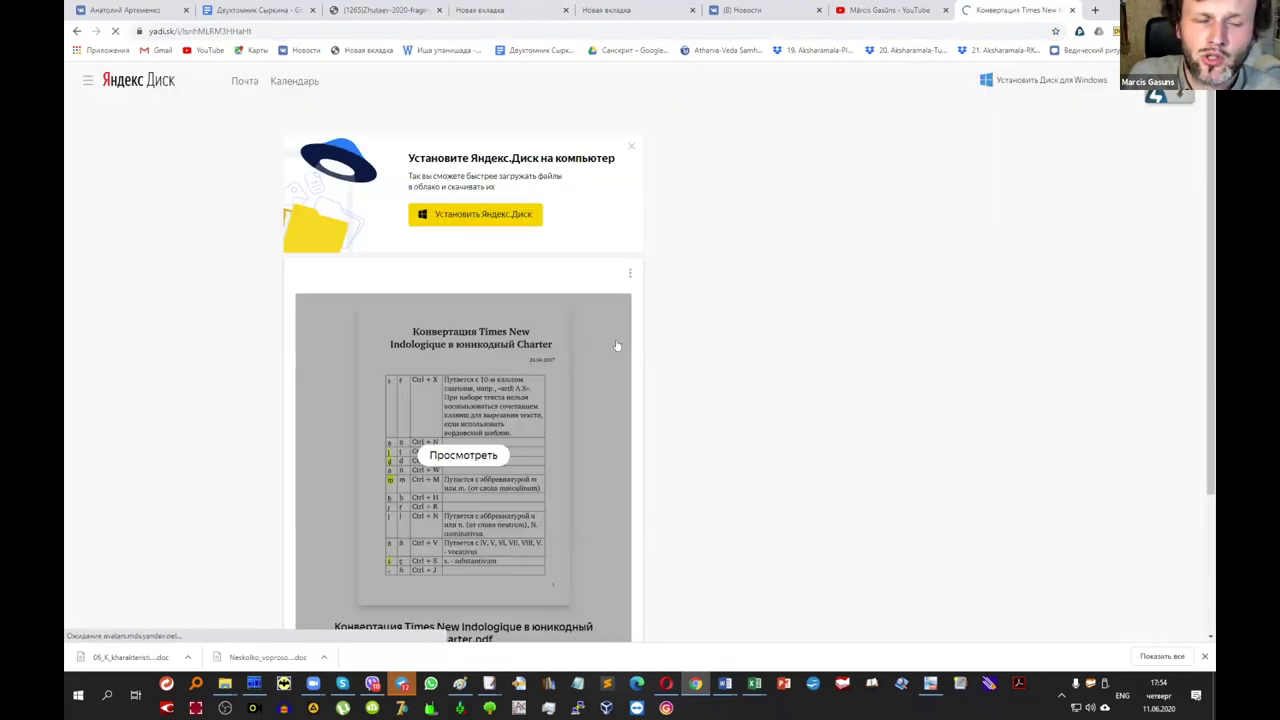
pyautogui.scroll(-2, 610, 352)
pyautogui.scroll(-1, 514, 487)
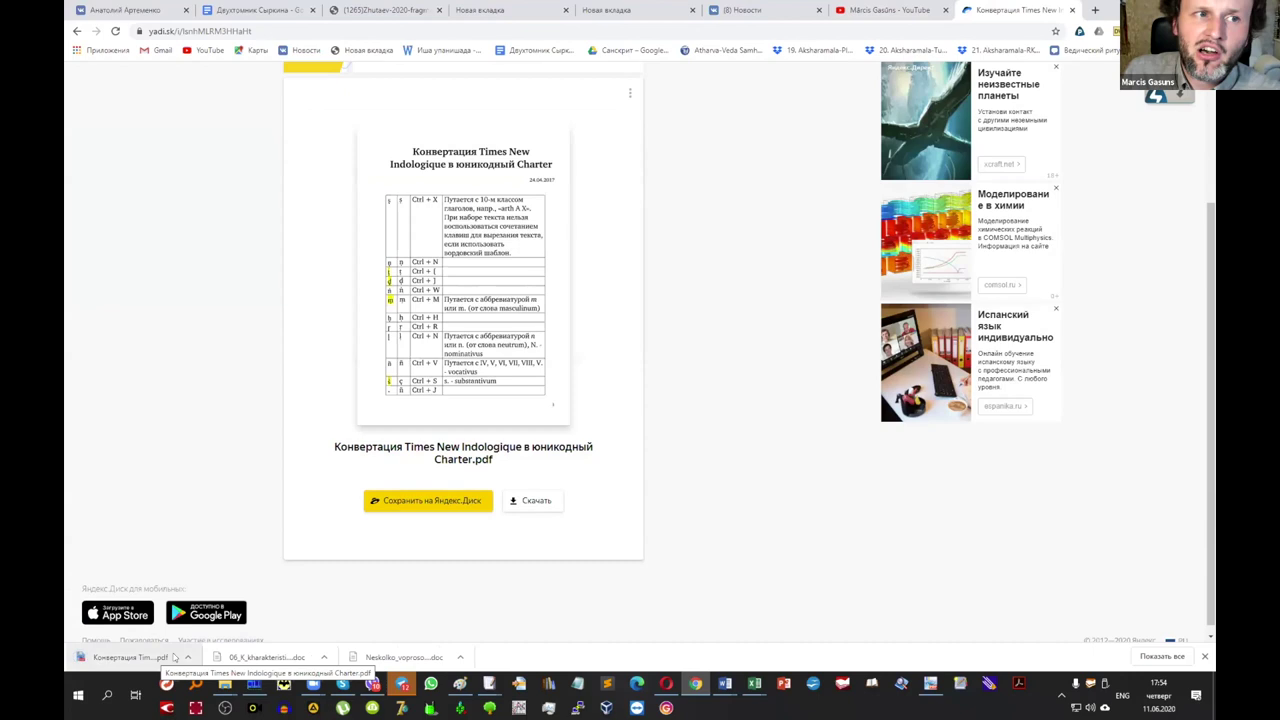
# Open the downloaded PDF in Chrome and examine its character conversion tables and the note on accented vowels.
pyautogui.click(157, 657)
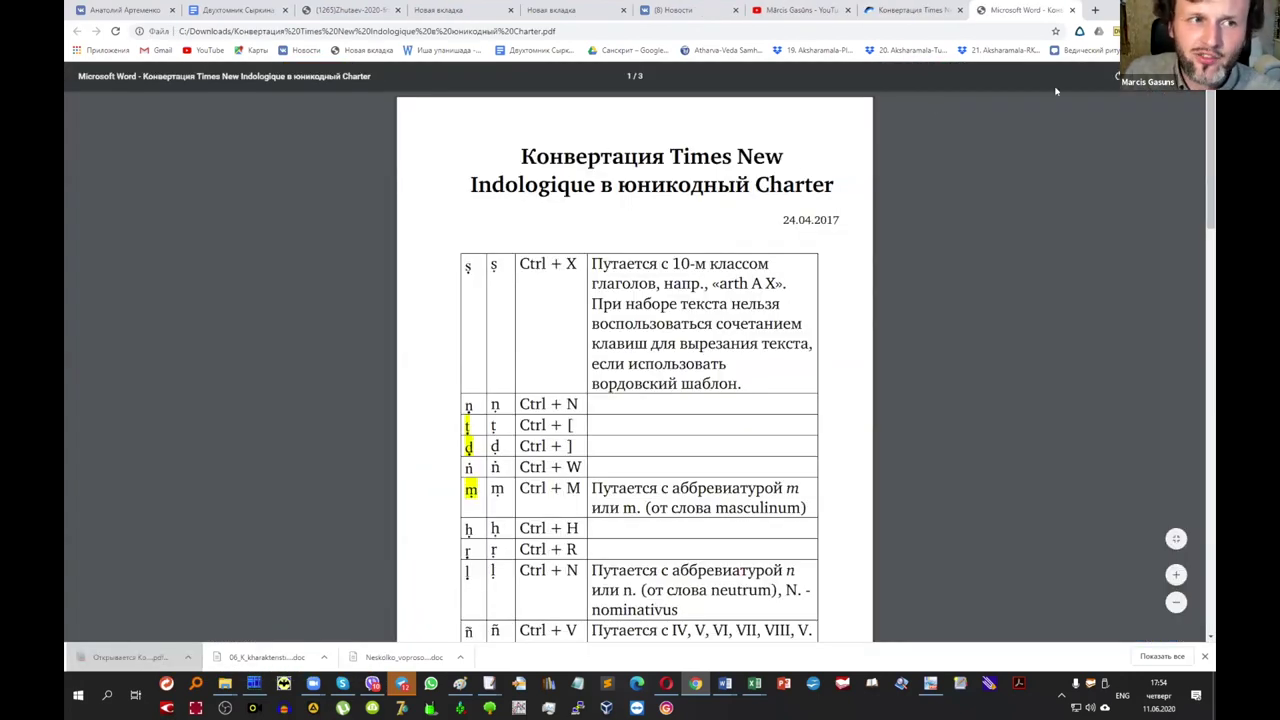
pyautogui.scroll(-2, 717, 280)
pyautogui.scroll(2, 714, 273)
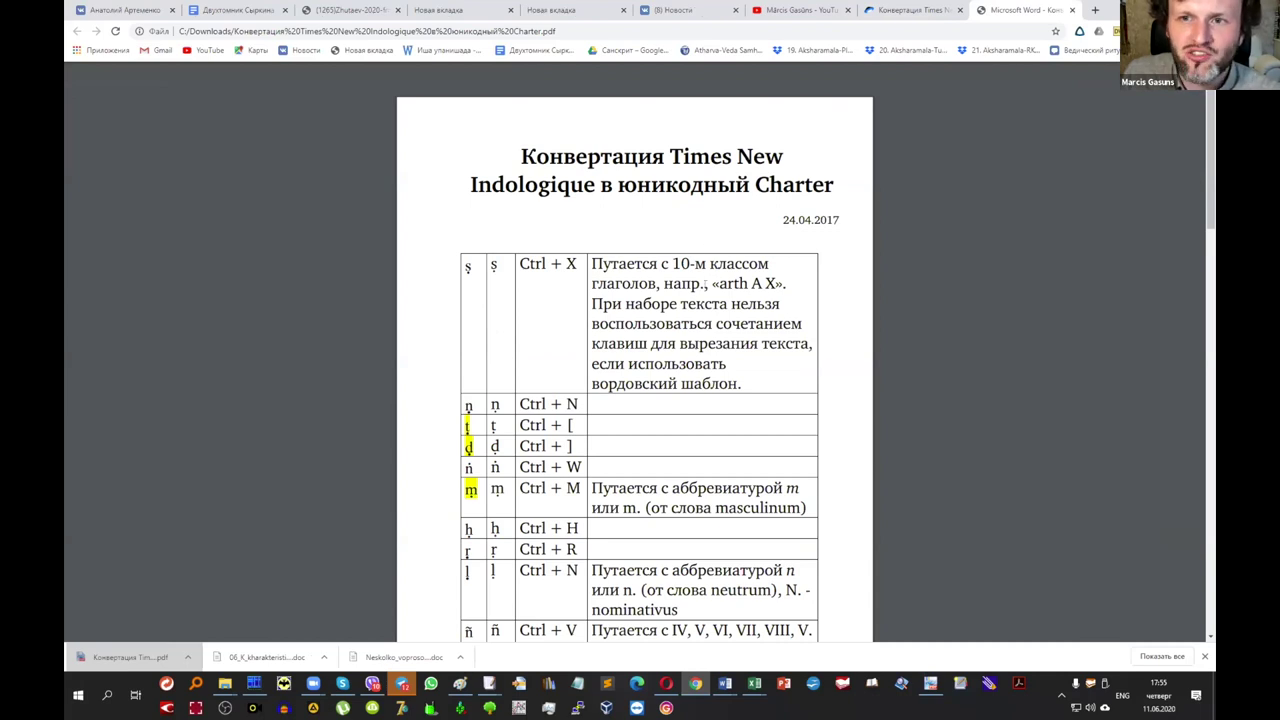
pyautogui.scroll(-5, 705, 283)
pyautogui.scroll(-3, 706, 290)
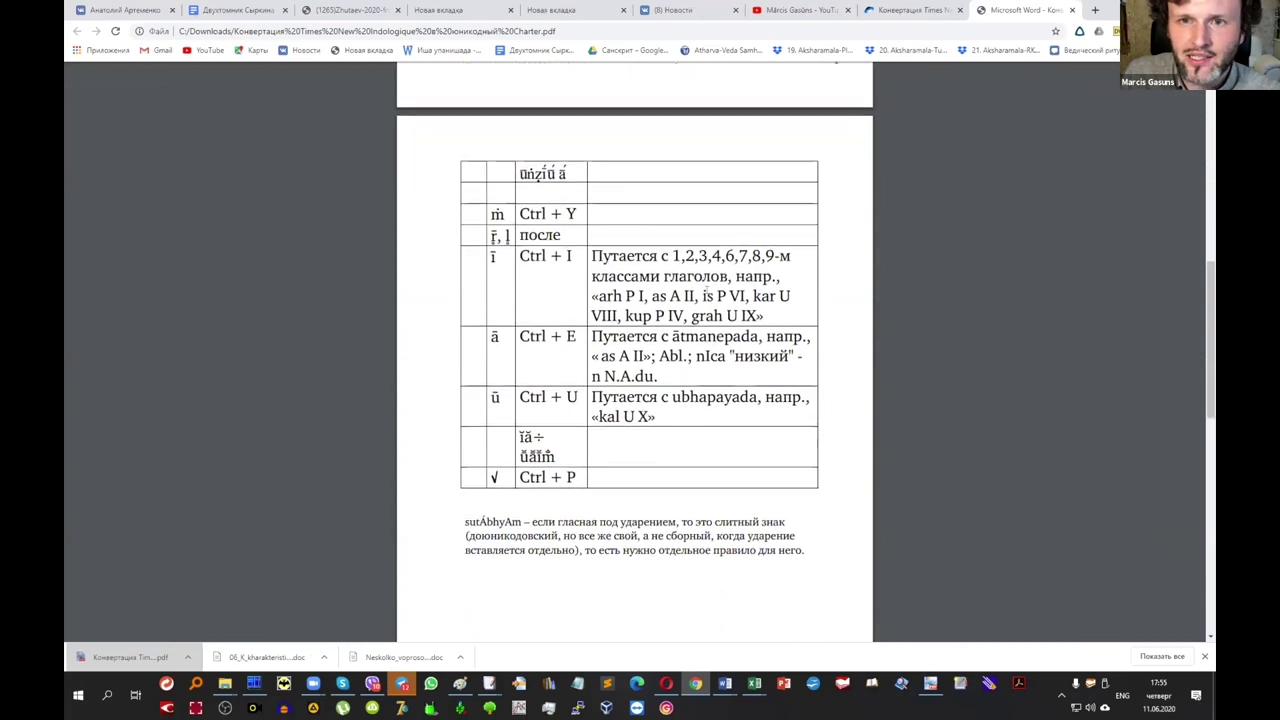
pyautogui.scroll(-1, 706, 290)
pyautogui.scroll(-3, 706, 290)
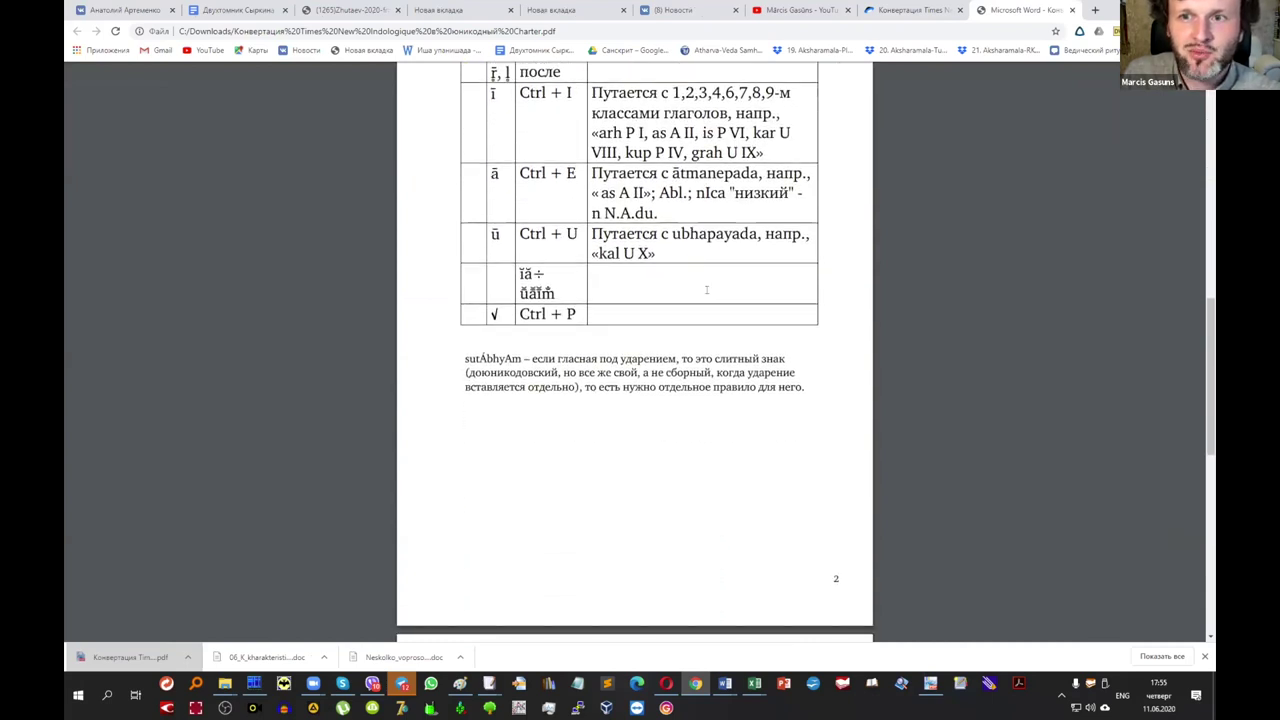
pyautogui.scroll(-1, 706, 290)
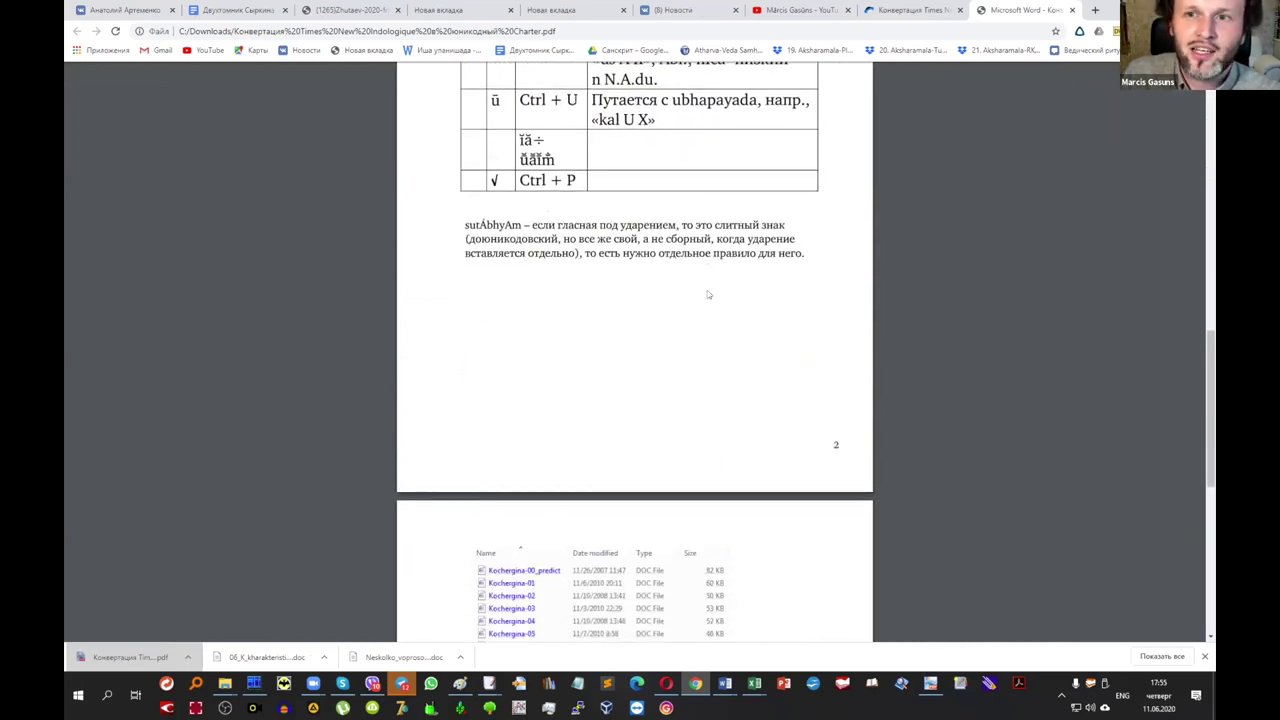
pyautogui.scroll(10, 705, 290)
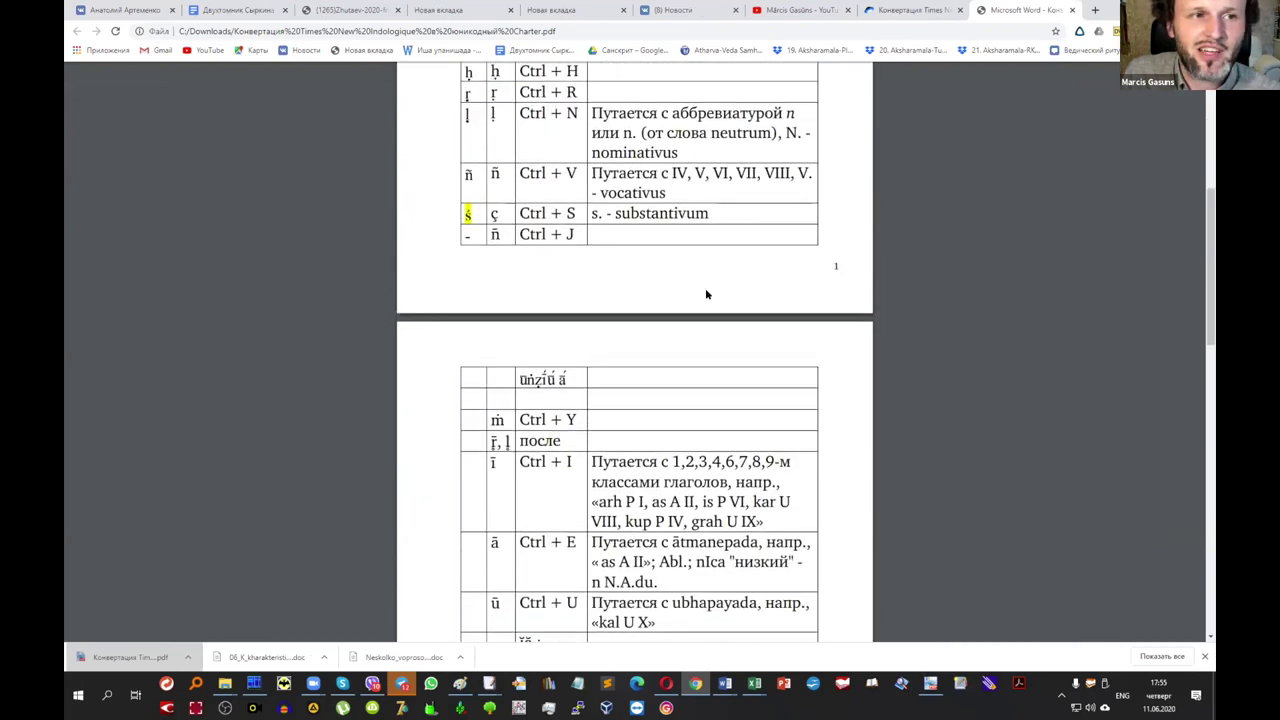
pyautogui.scroll(4, 706, 295)
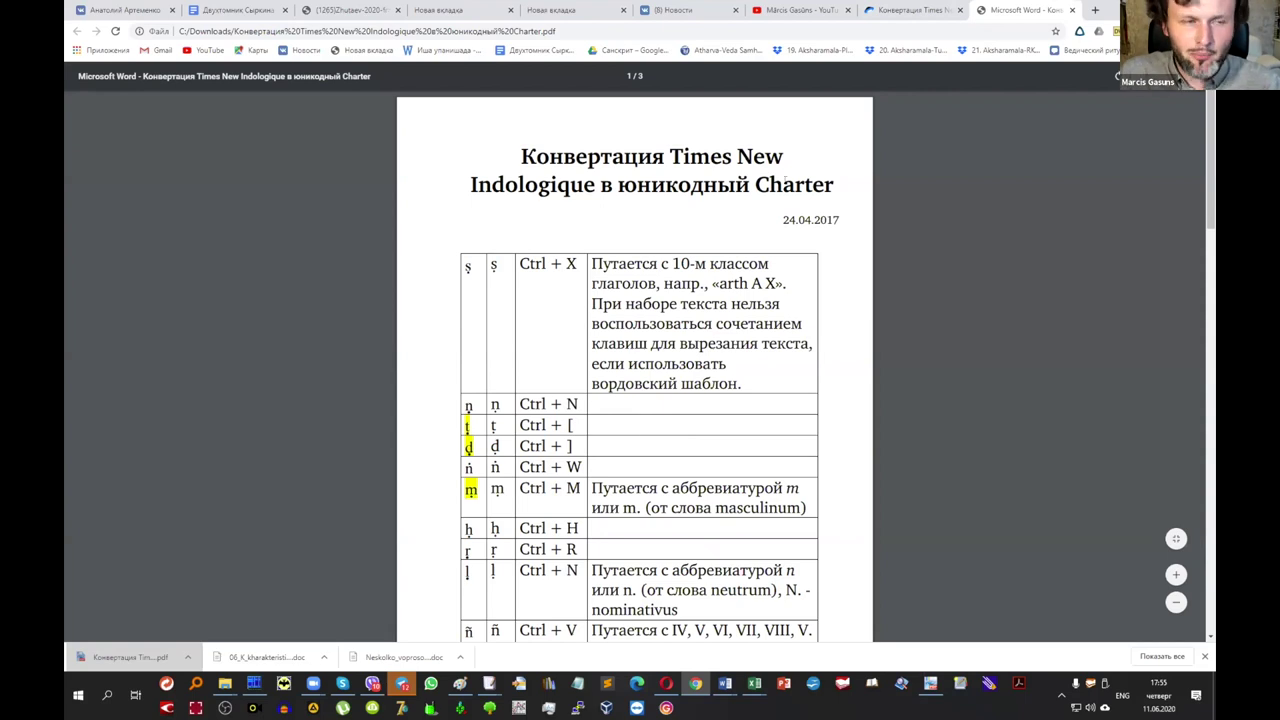
# Locate the downloaded PDF in its Загрузки folder and open it in PDF-XChange Viewer.
pyautogui.click(187, 657)
pyautogui.click(240, 617)
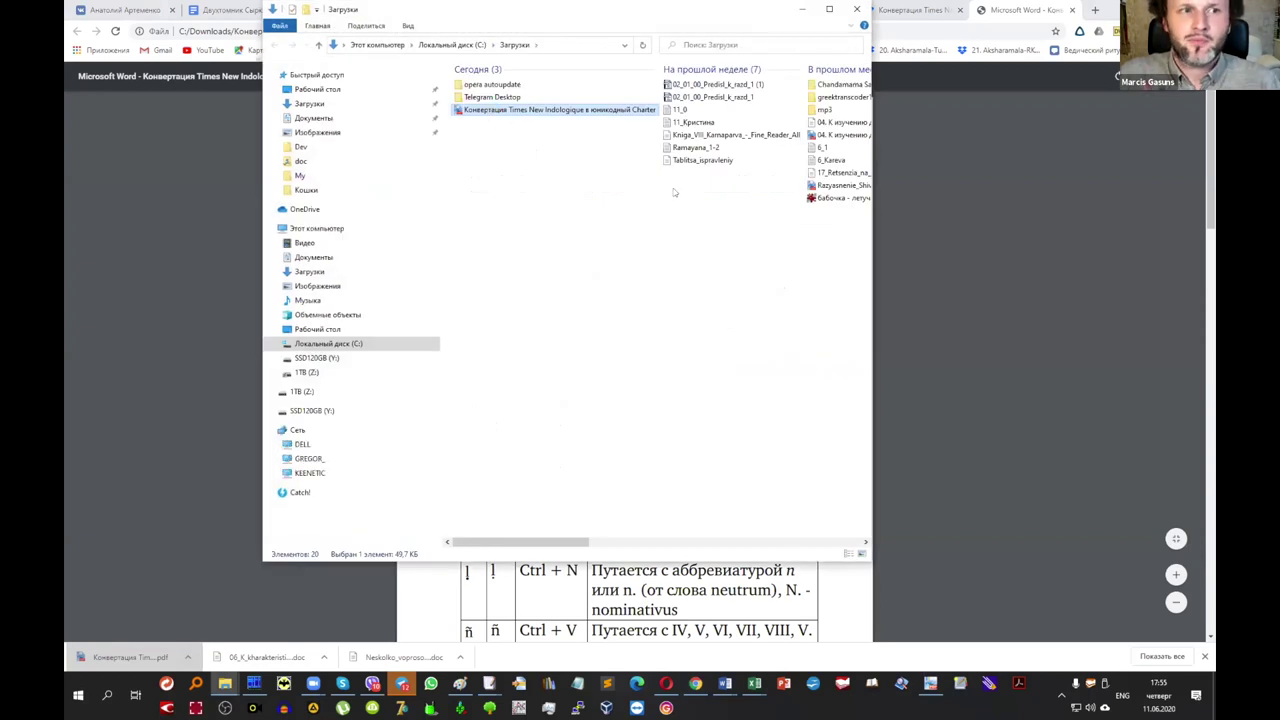
pyautogui.press('Return')
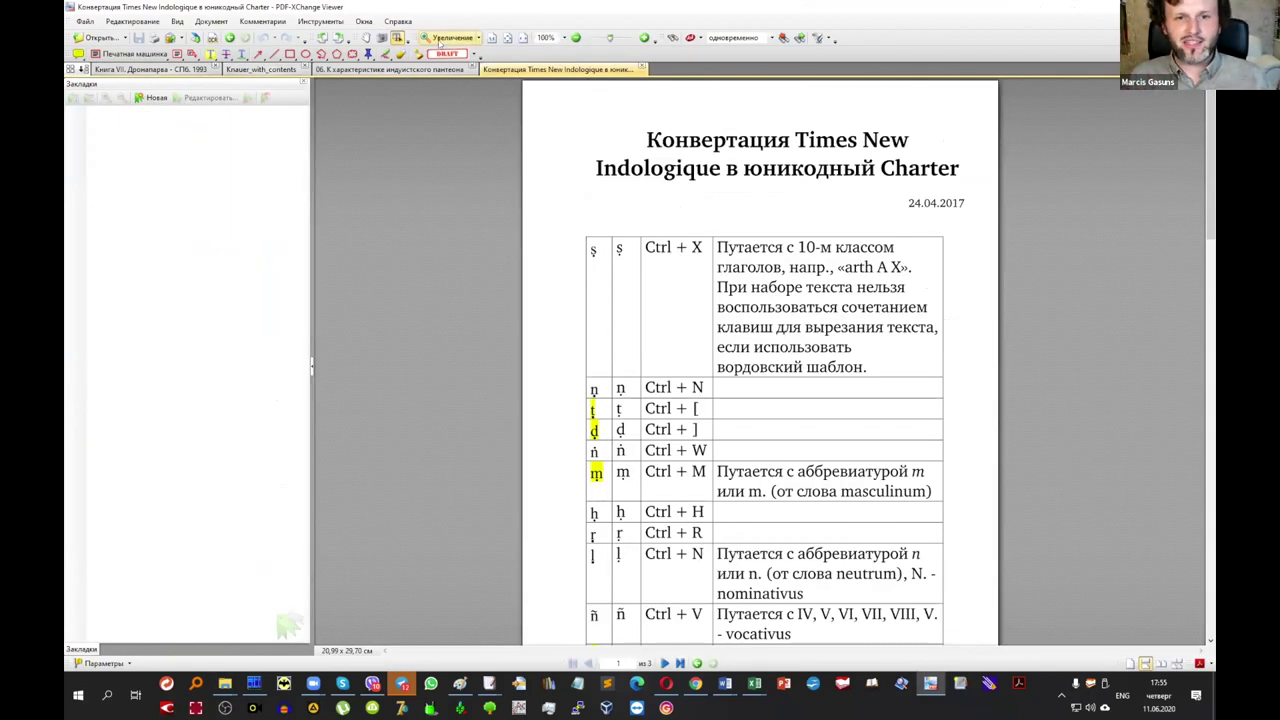
# Fit the whole first page in view and select the "Ctrl + [" shortcut in the conversion table.
pyautogui.click(521, 38)
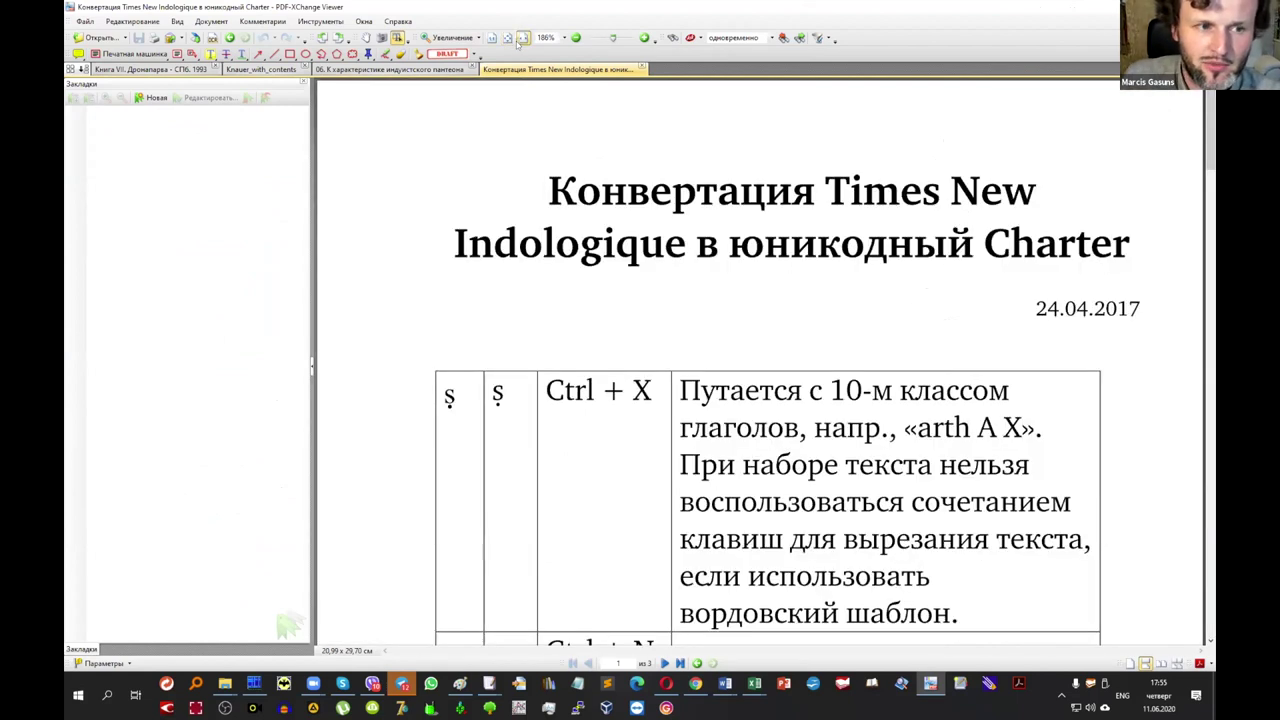
pyautogui.click(507, 38)
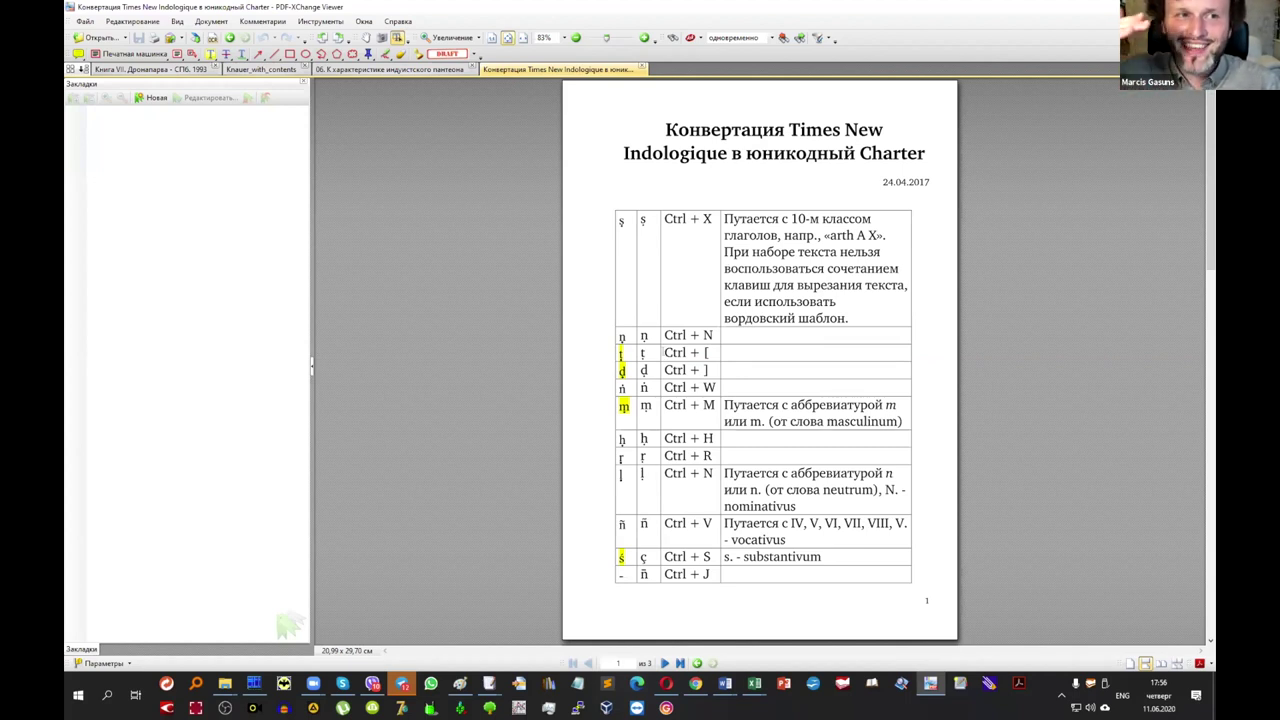
pyautogui.moveTo(663, 352); pyautogui.dragTo(711, 353)
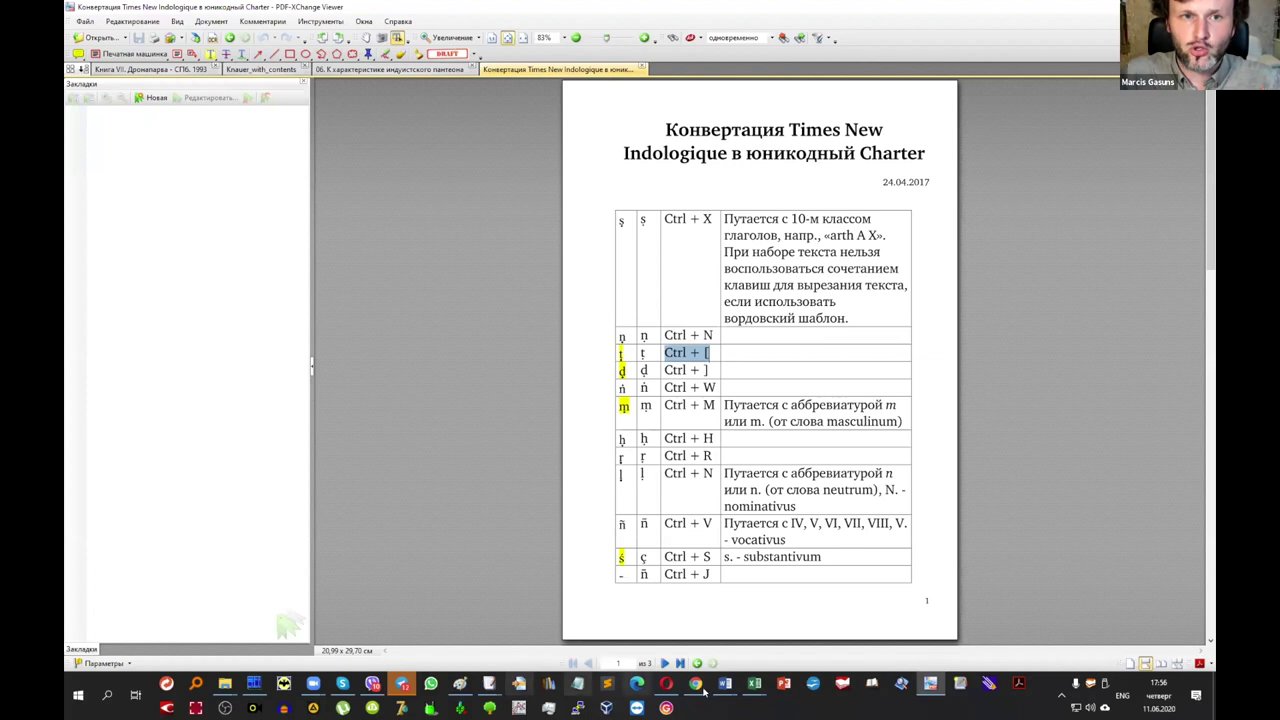
# Switch to the yoga-sutra-3-unit document in Word and copy the garbled heading paragraph "t&tIy> iv-Uitpad>".
pyautogui.moveTo(722, 688)
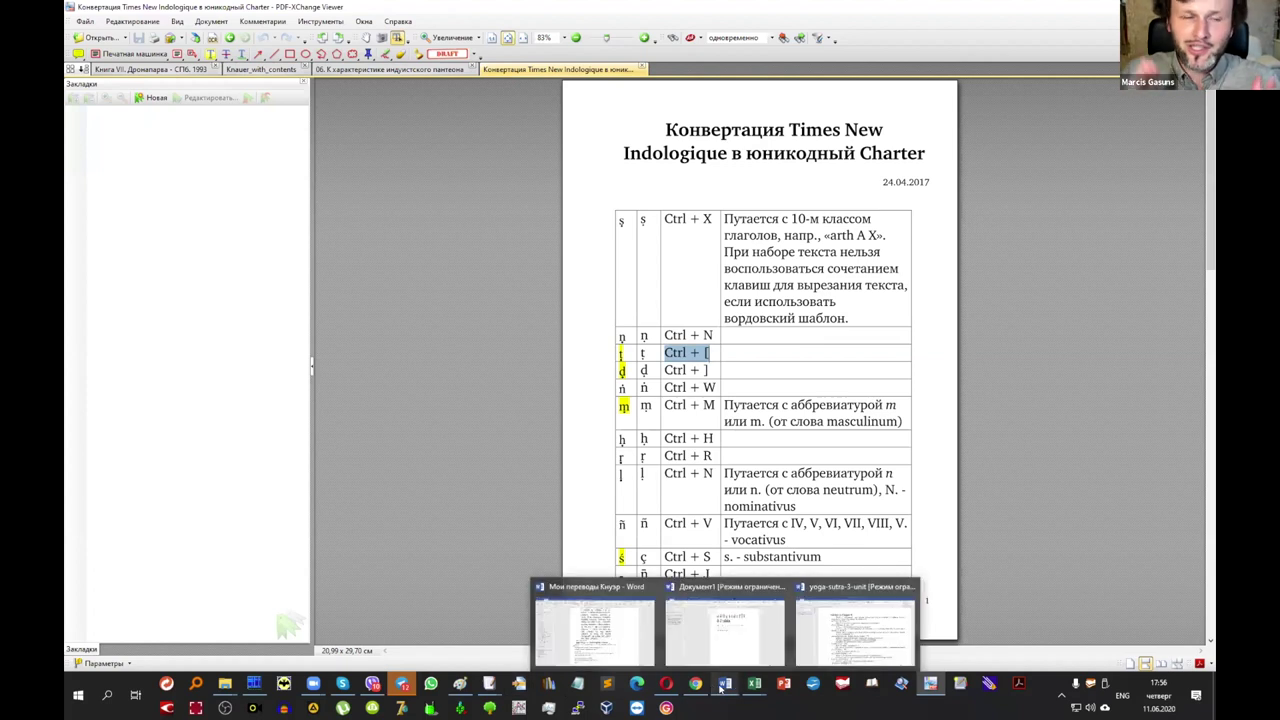
pyautogui.click(819, 630)
pyautogui.click(530, 176)
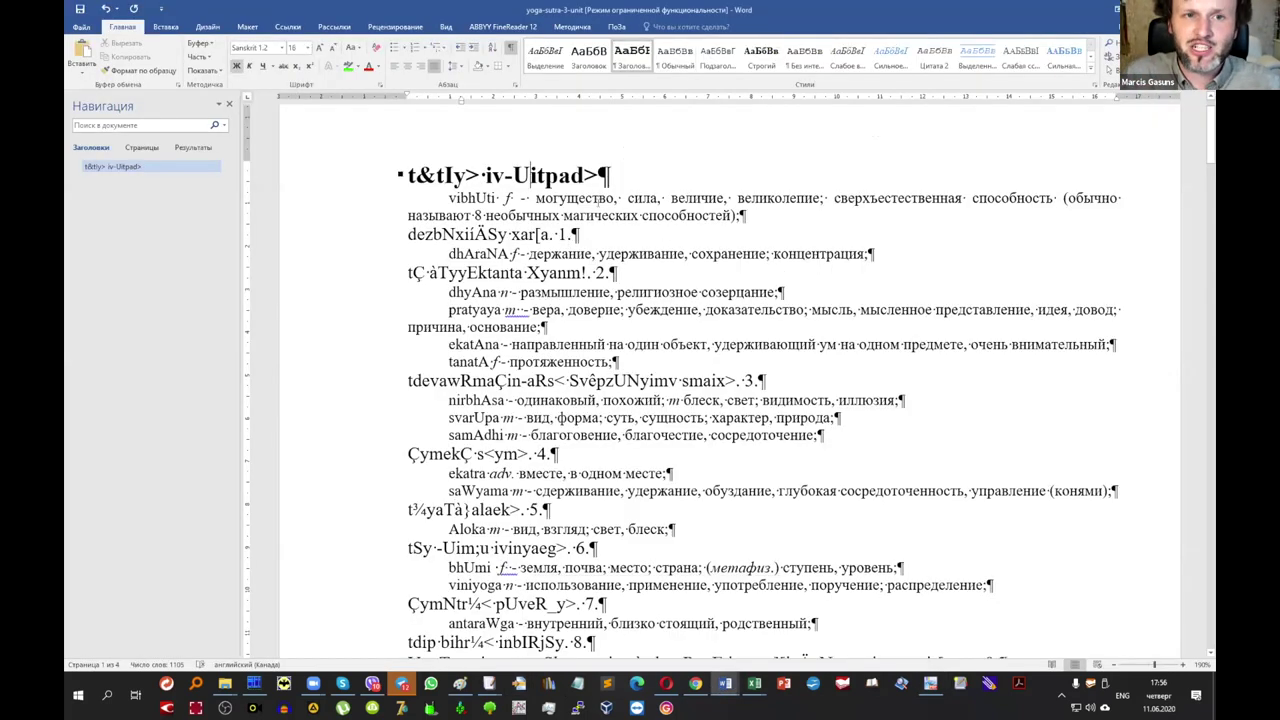
pyautogui.press('Home')
pyautogui.hotkey('ctrl', 'shift', 'Down')
pyautogui.hotkey('ctrl', 'shift', 'Down')
pyautogui.hotkey('ctrl', 'shift', 'Down')
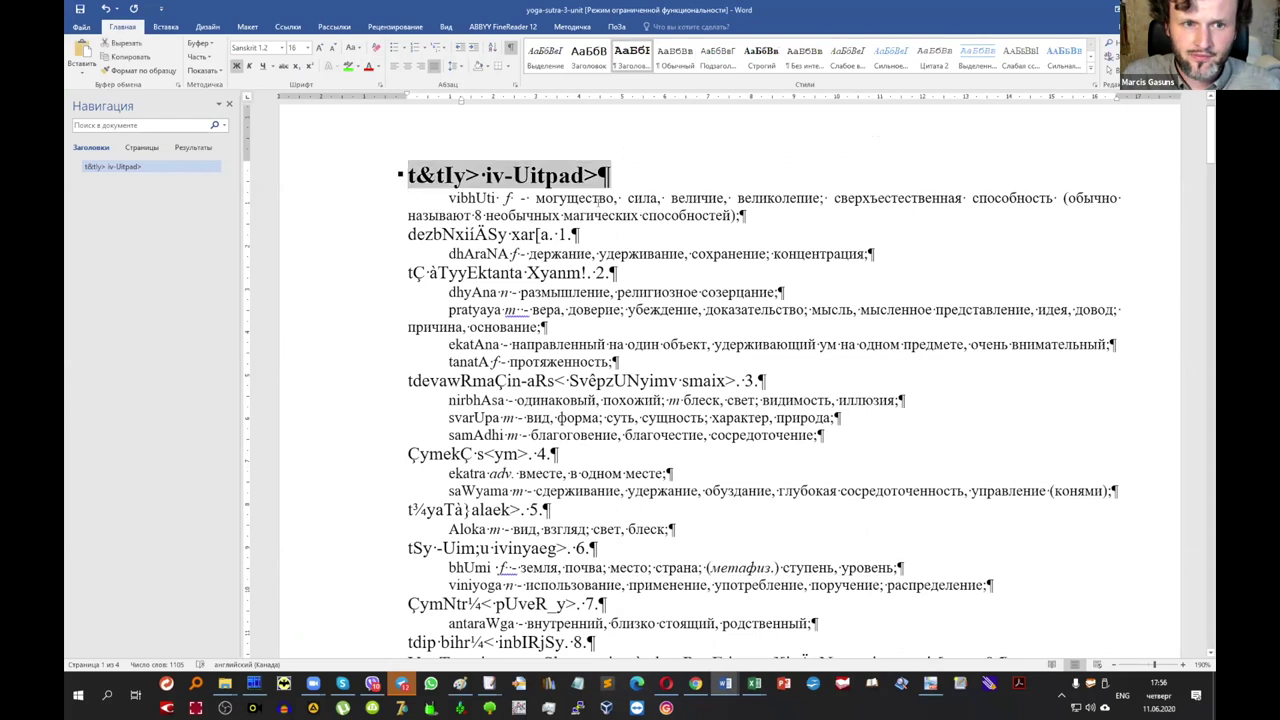
pyautogui.hotkey('ctrl', 'shift', 'Up')
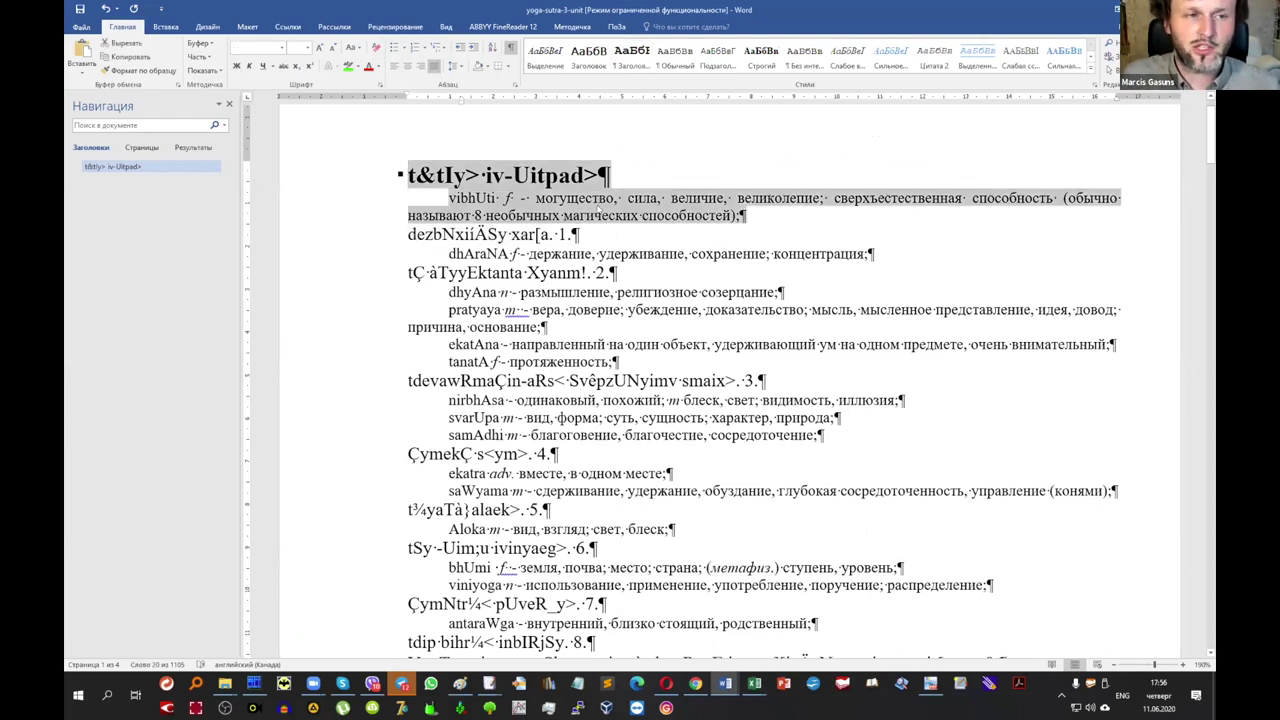
pyautogui.hotkey('ctrl', 'shift', 'Up')
pyautogui.hotkey('ctrl', 'c')
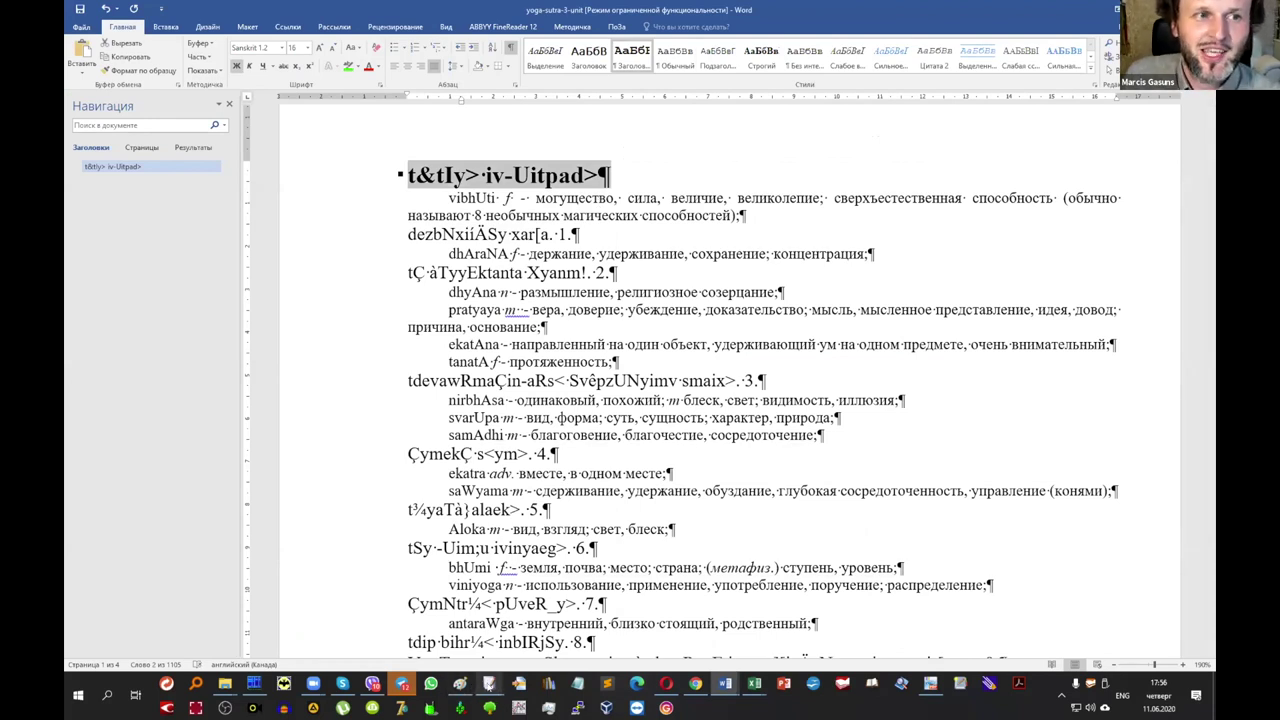
# Switch to the untitled document in EmEditor and replace all its text with the copied heading.
pyautogui.moveTo(490, 684)
pyautogui.click(553, 628)
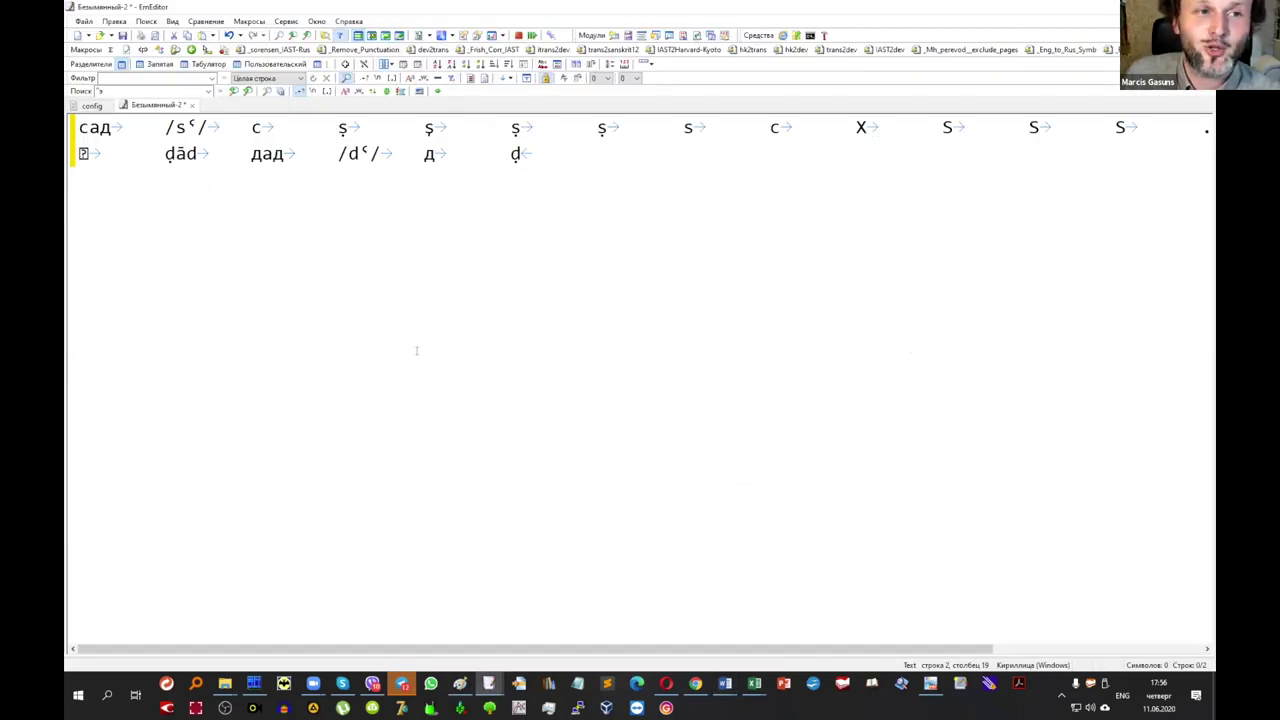
pyautogui.hotkey('ctrl', 'a')
pyautogui.hotkey('ctrl', 'v')
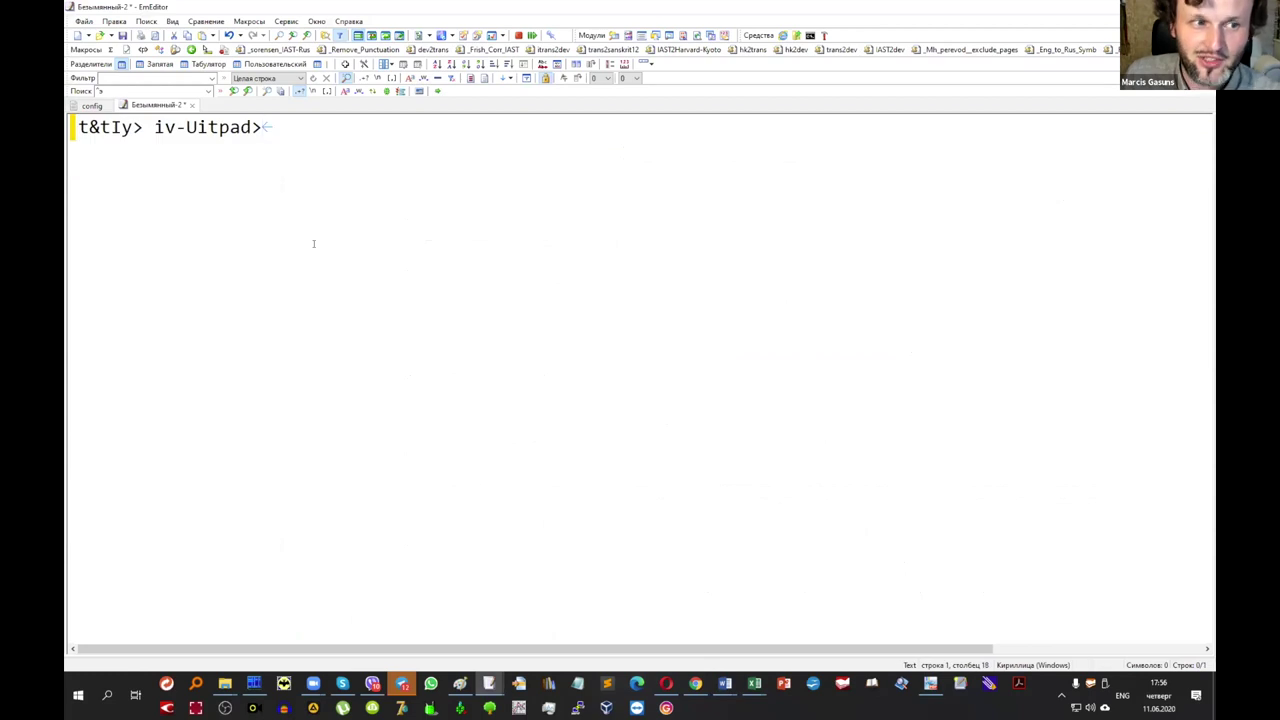
# Choose the _buler_pdf_IAST macro from the vbee\My folder and run it on the pasted heading.
pyautogui.click(245, 21)
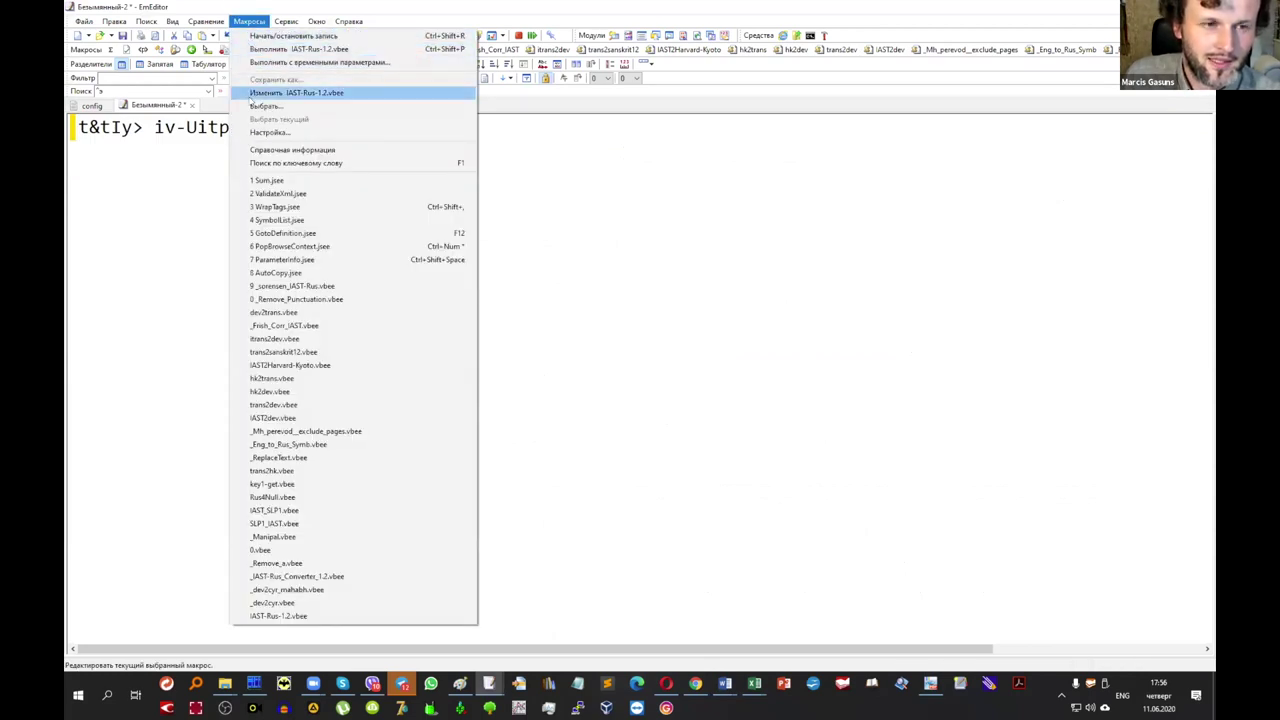
pyautogui.click(350, 107)
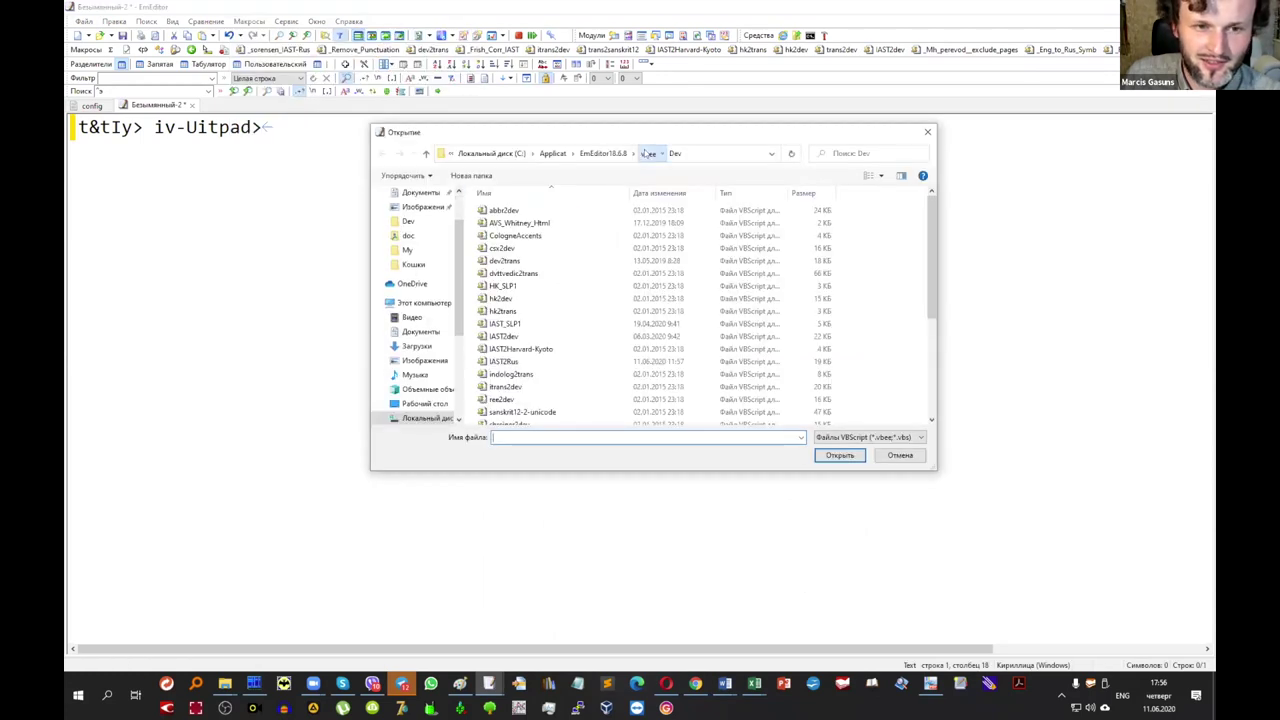
pyautogui.click(648, 153)
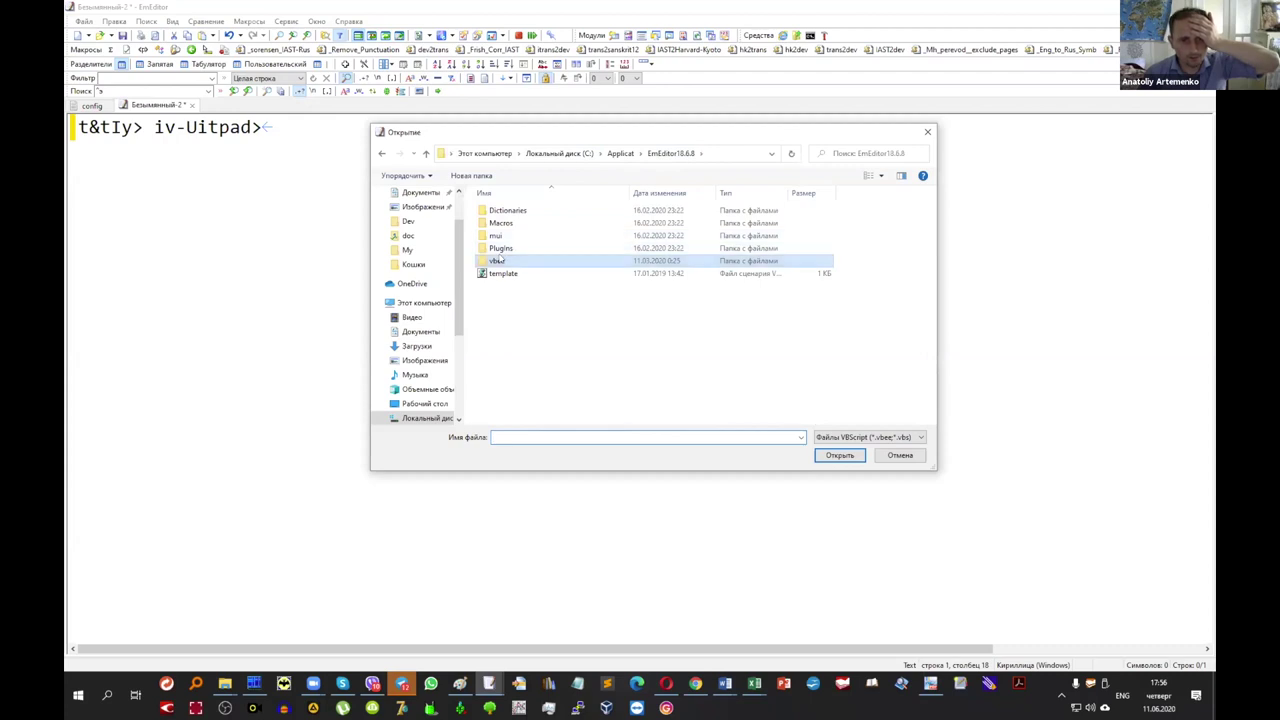
pyautogui.doubleClick(496, 222)
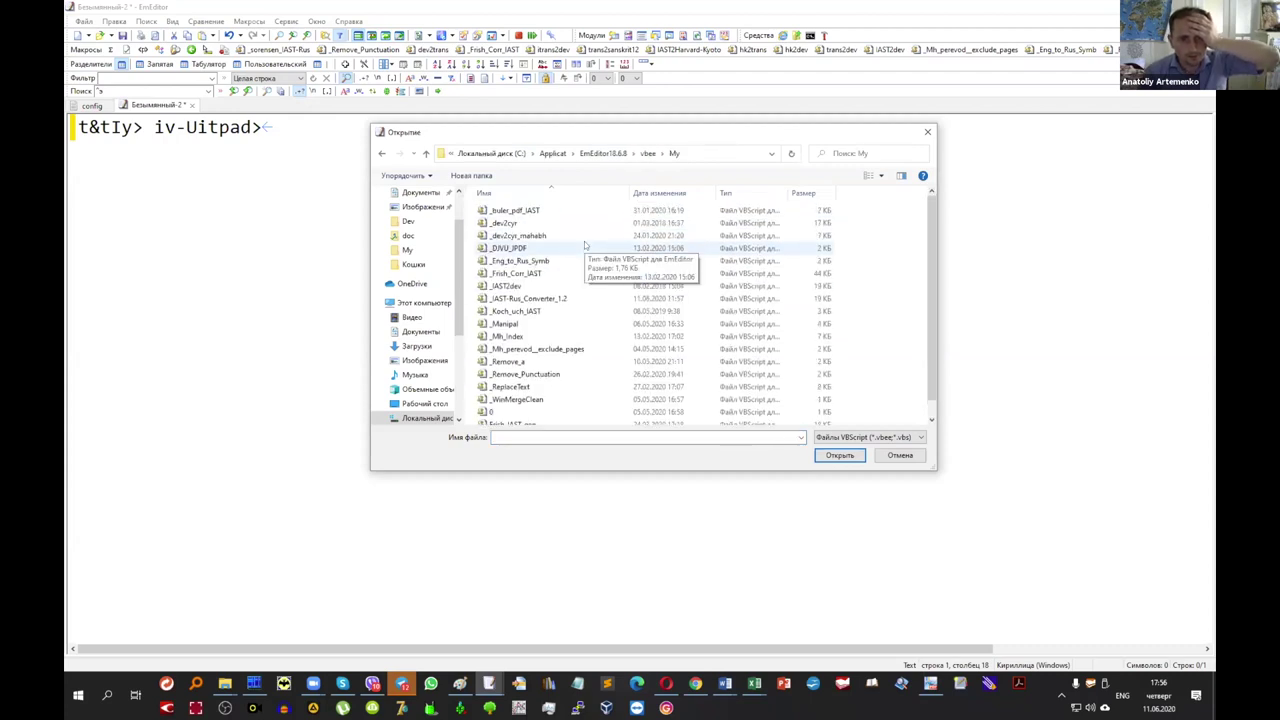
pyautogui.click(534, 211)
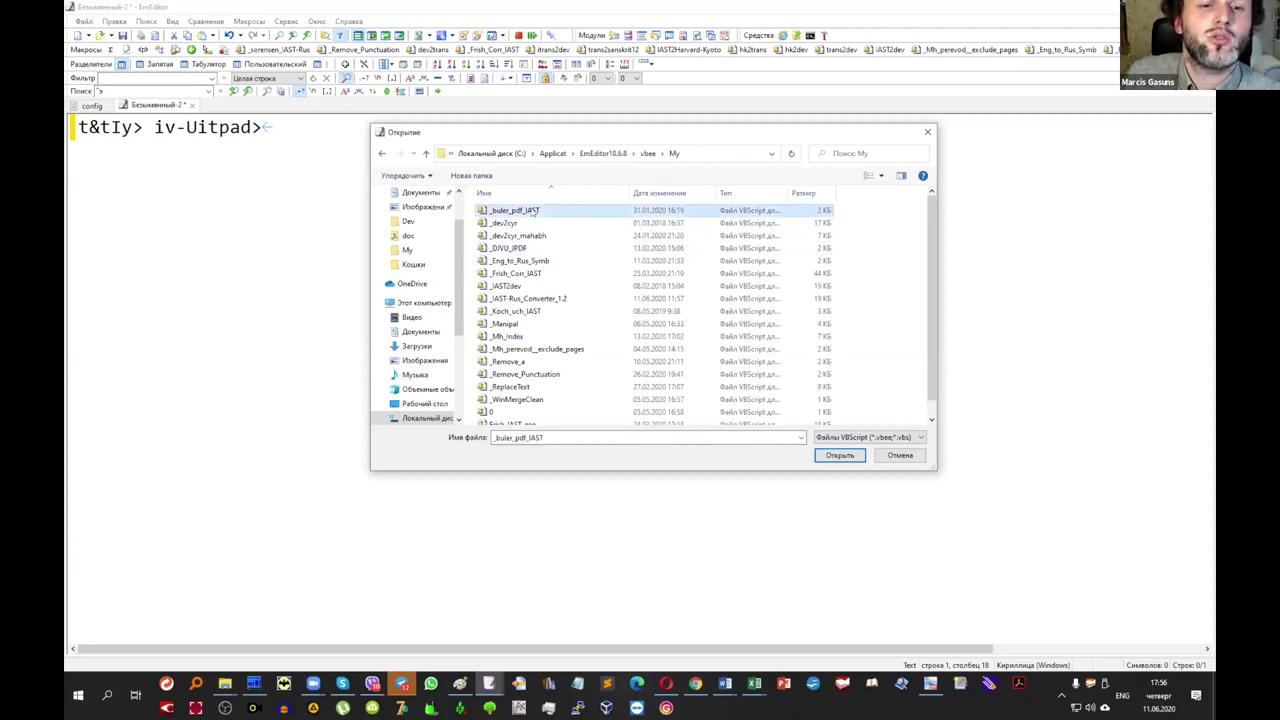
pyautogui.doubleClick(534, 211)
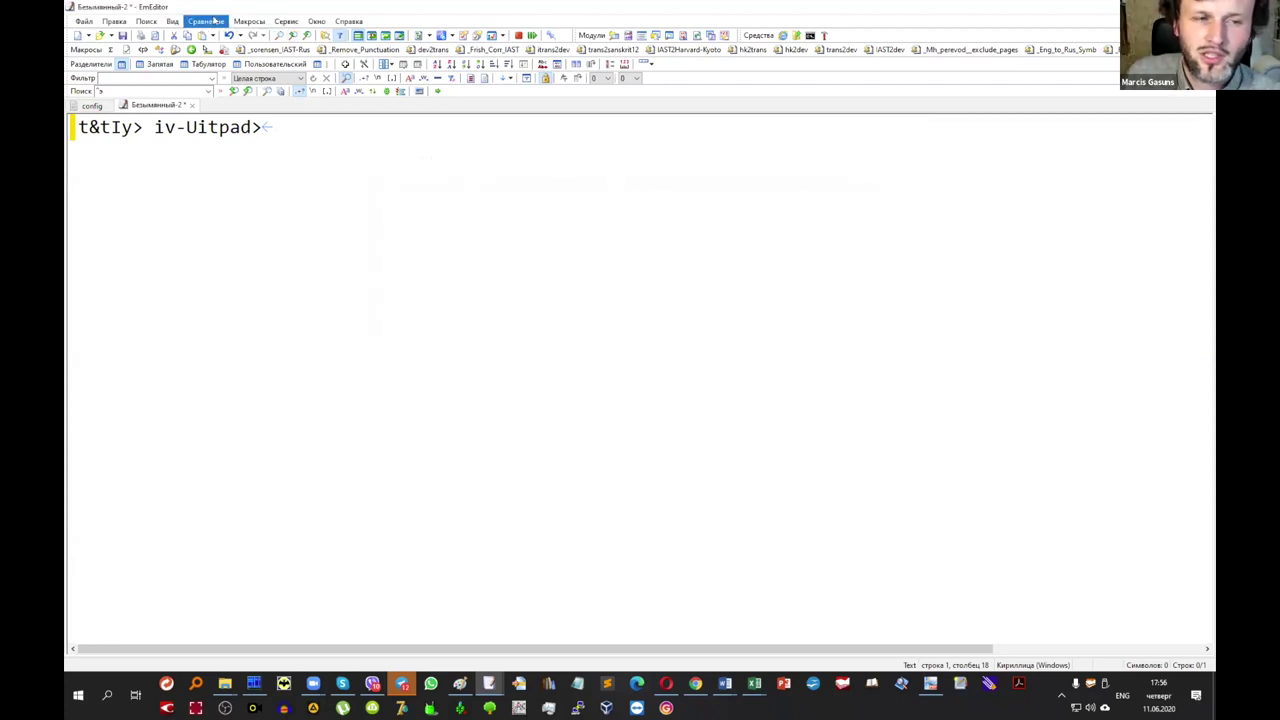
pyautogui.click(242, 20)
pyautogui.click(265, 48)
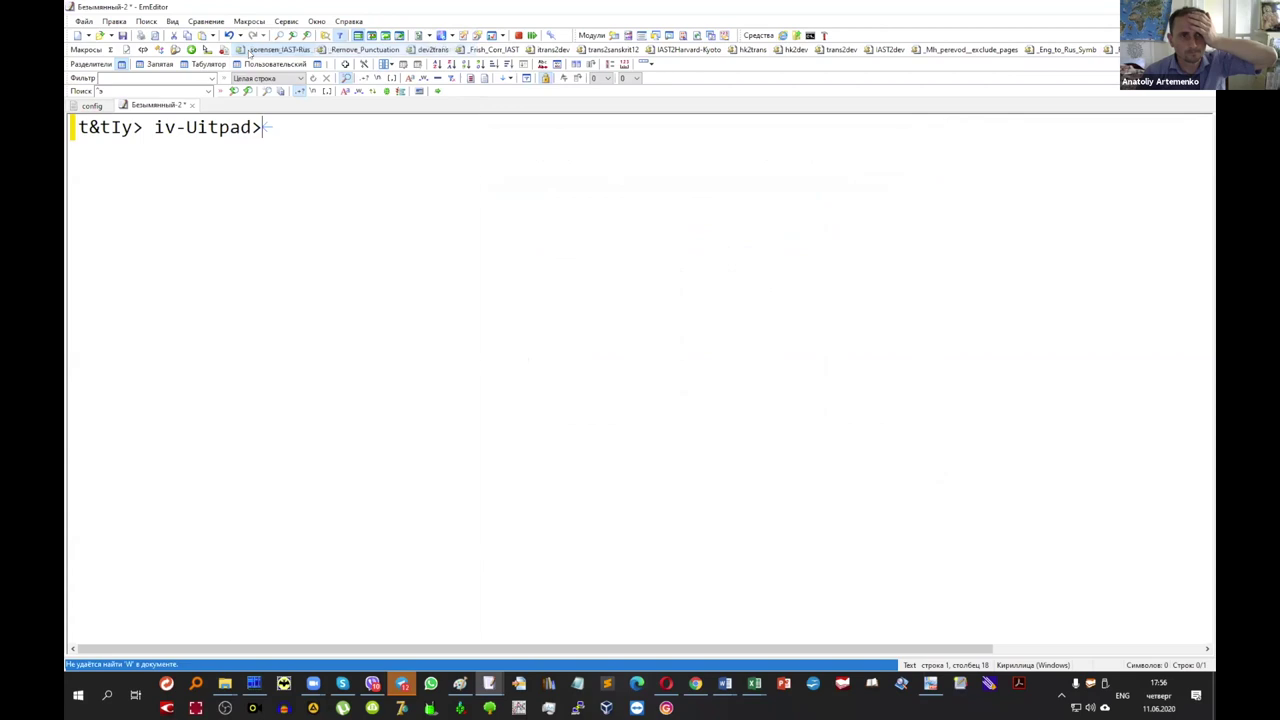
# Look through the macro list and the VBScript files in the vbee\My folder for other converters.
pyautogui.click(246, 21)
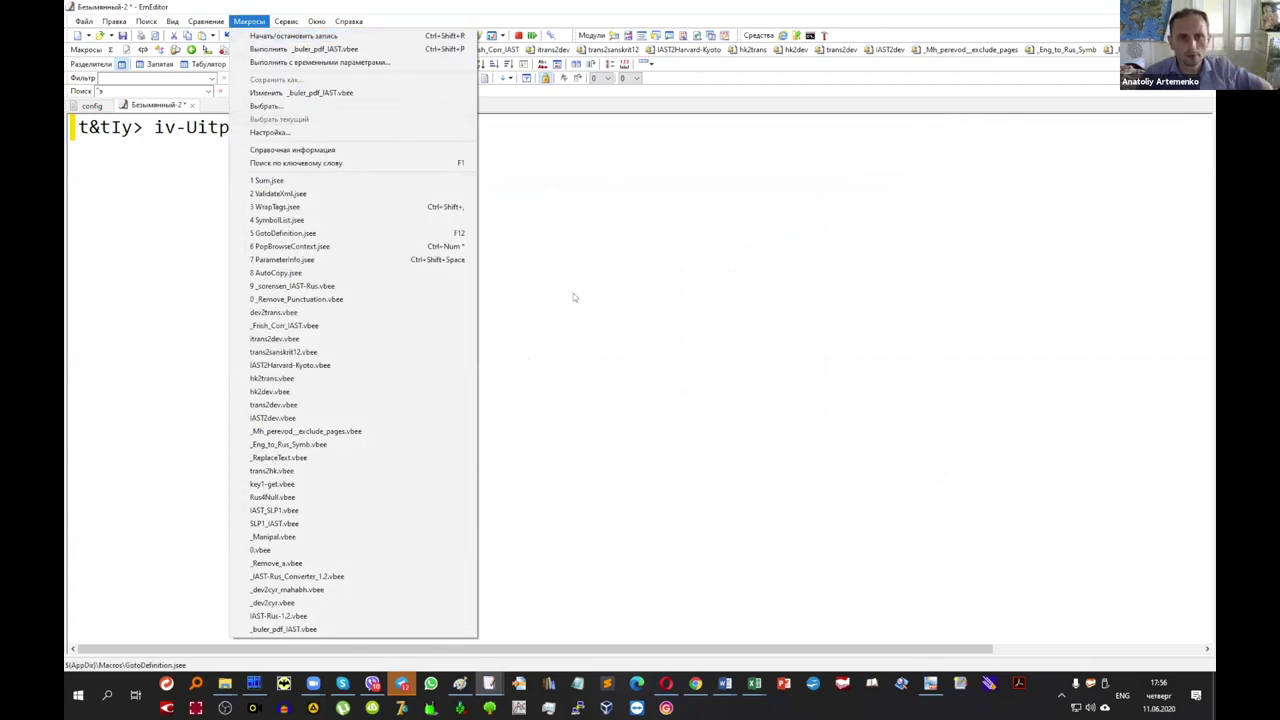
pyautogui.click(574, 297)
pyautogui.click(246, 21)
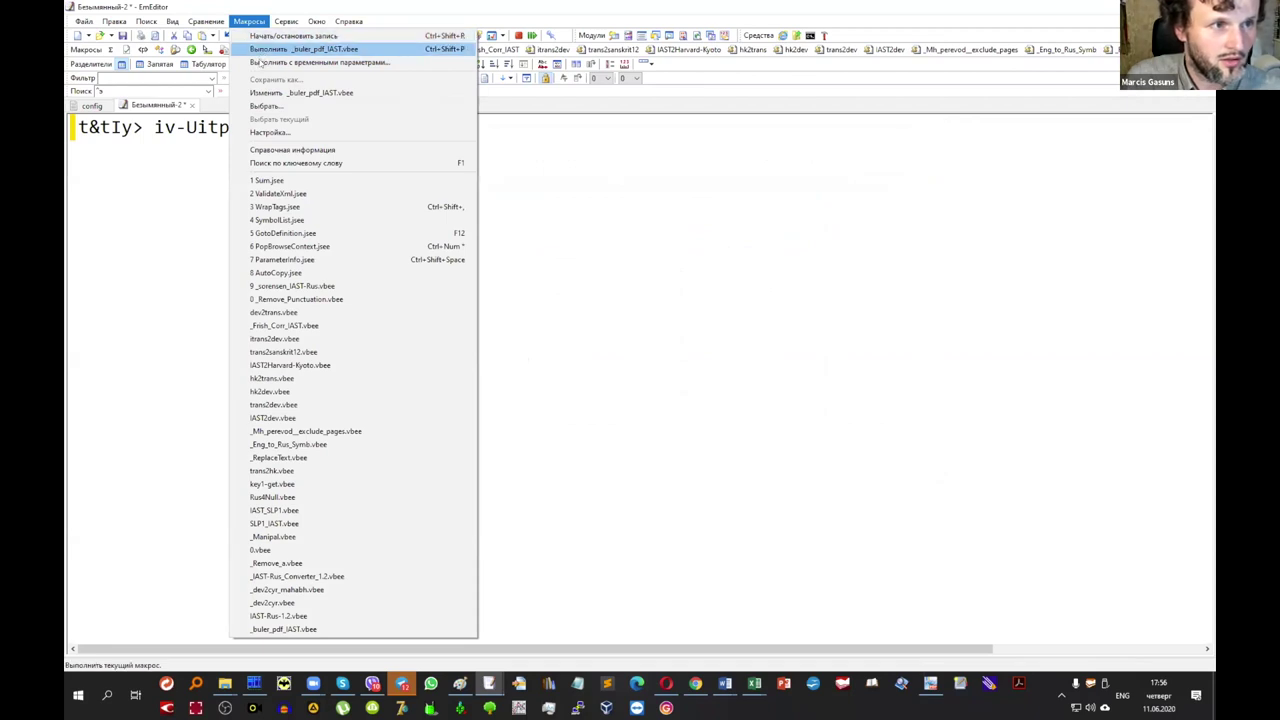
pyautogui.click(266, 105)
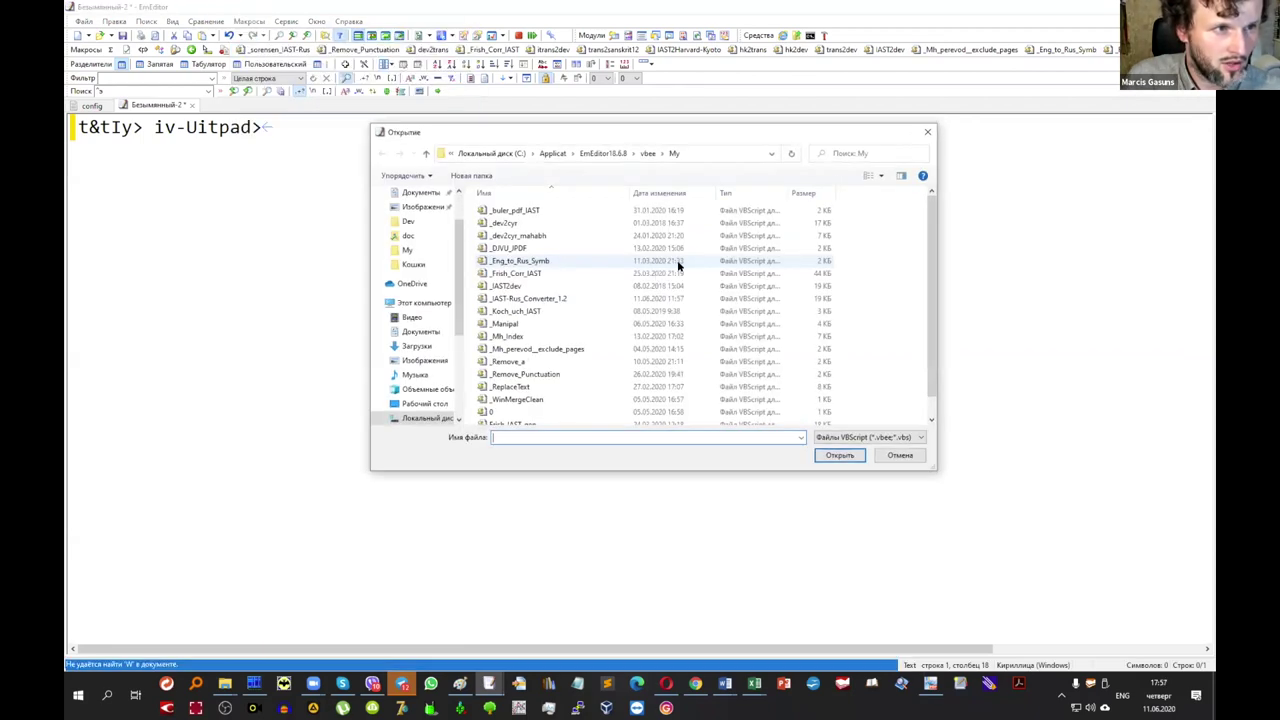
pyautogui.scroll(-1, 605, 301)
pyautogui.scroll(1, 560, 320)
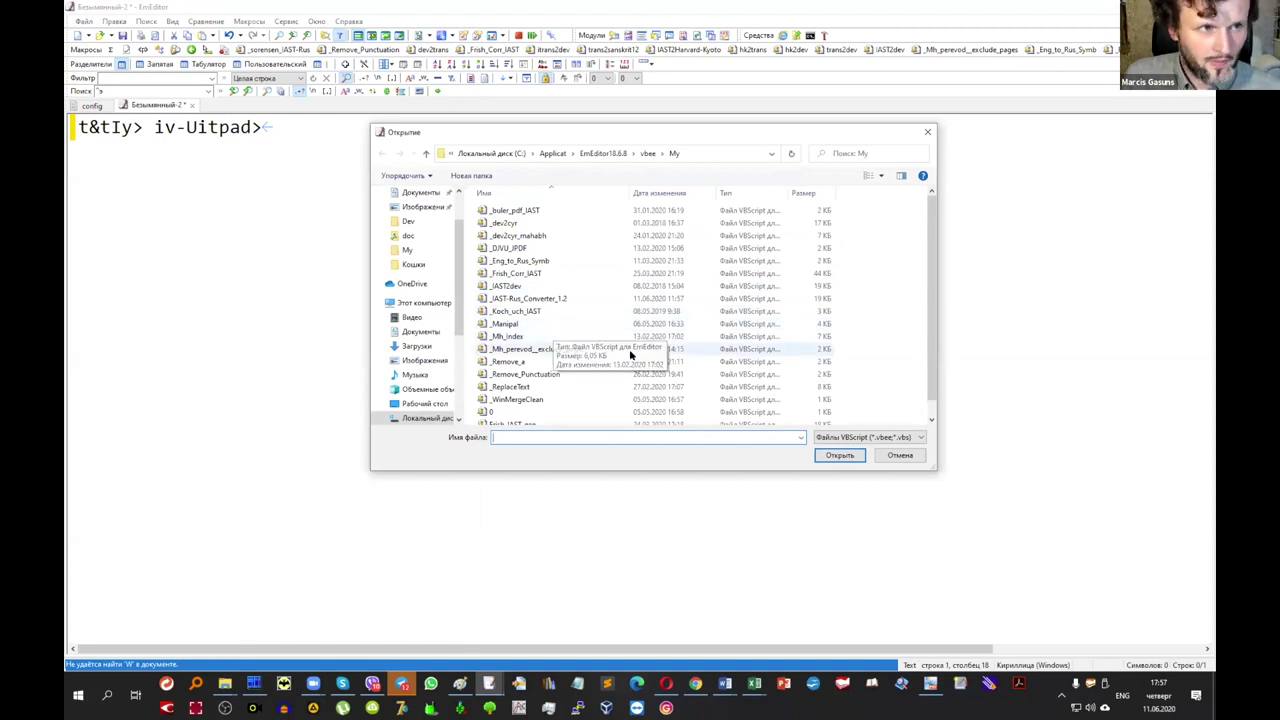
pyautogui.click(901, 455)
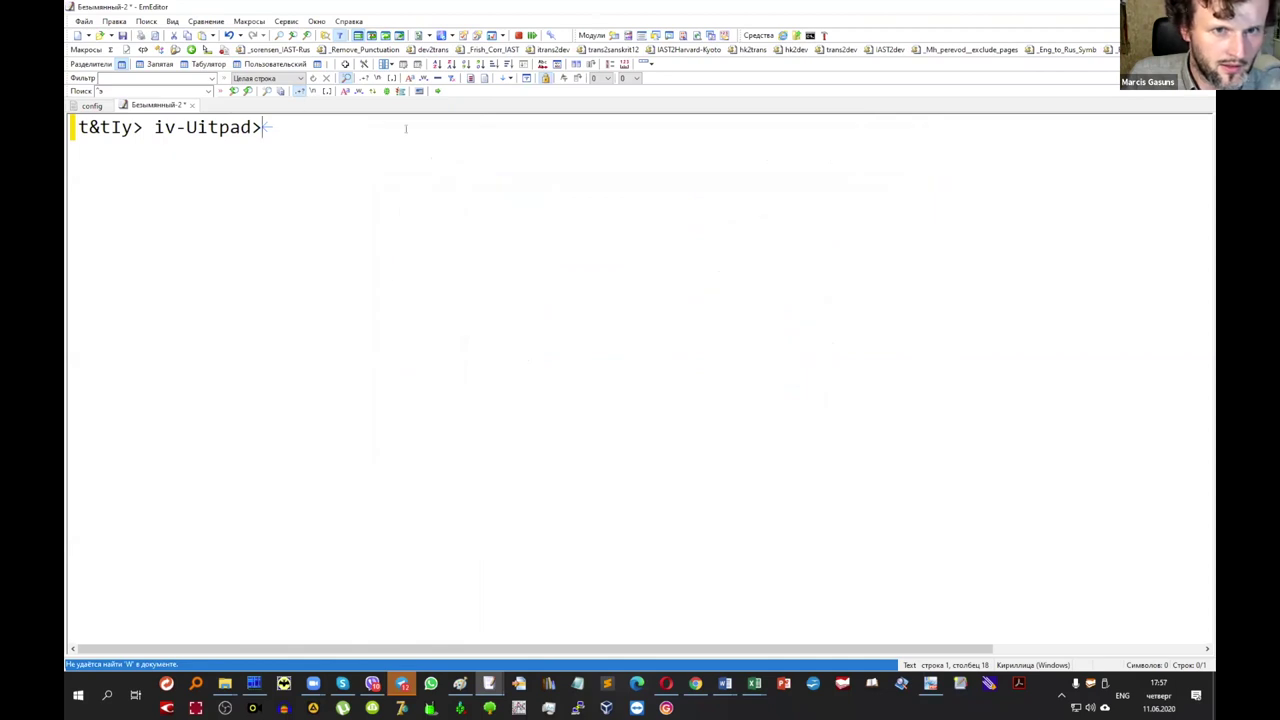
# Close the untitled document without saving and switch back to the yoga-sutra-3-unit document in Word.
pyautogui.hotkey('ctrl', 'F4')
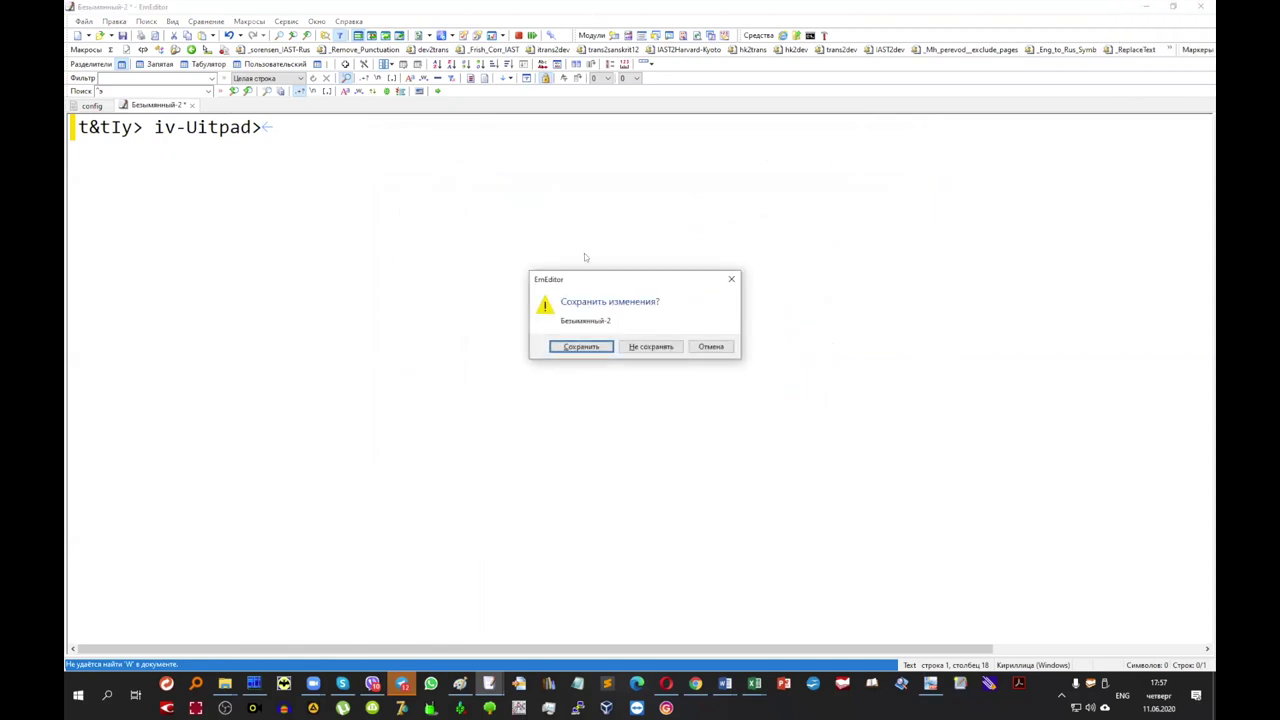
pyautogui.click(651, 345)
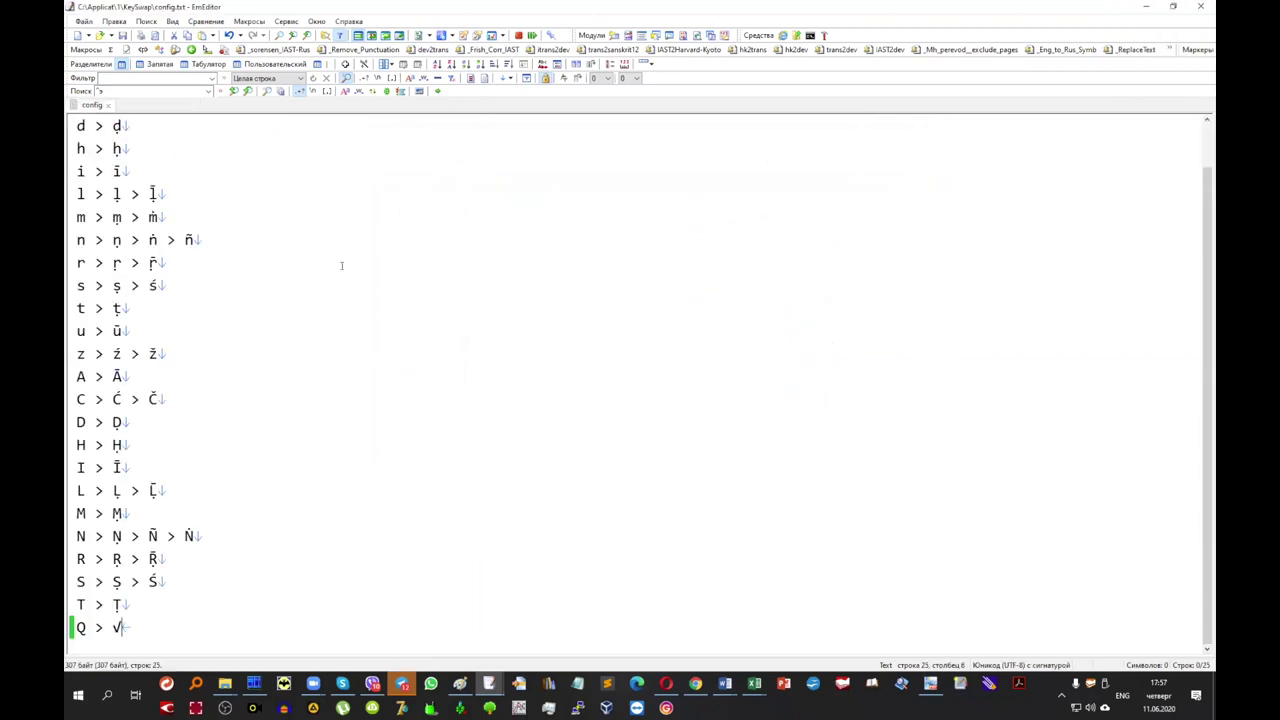
pyautogui.click(353, 254)
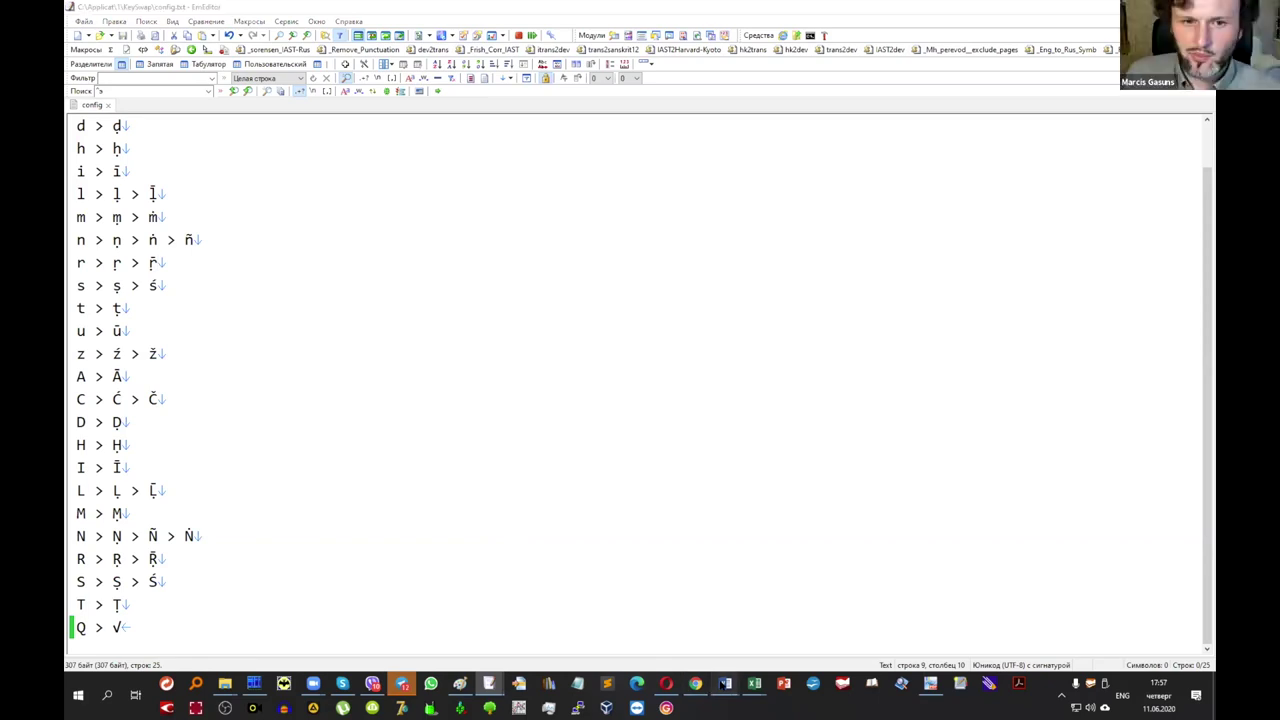
pyautogui.moveTo(725, 684)
pyautogui.click(855, 625)
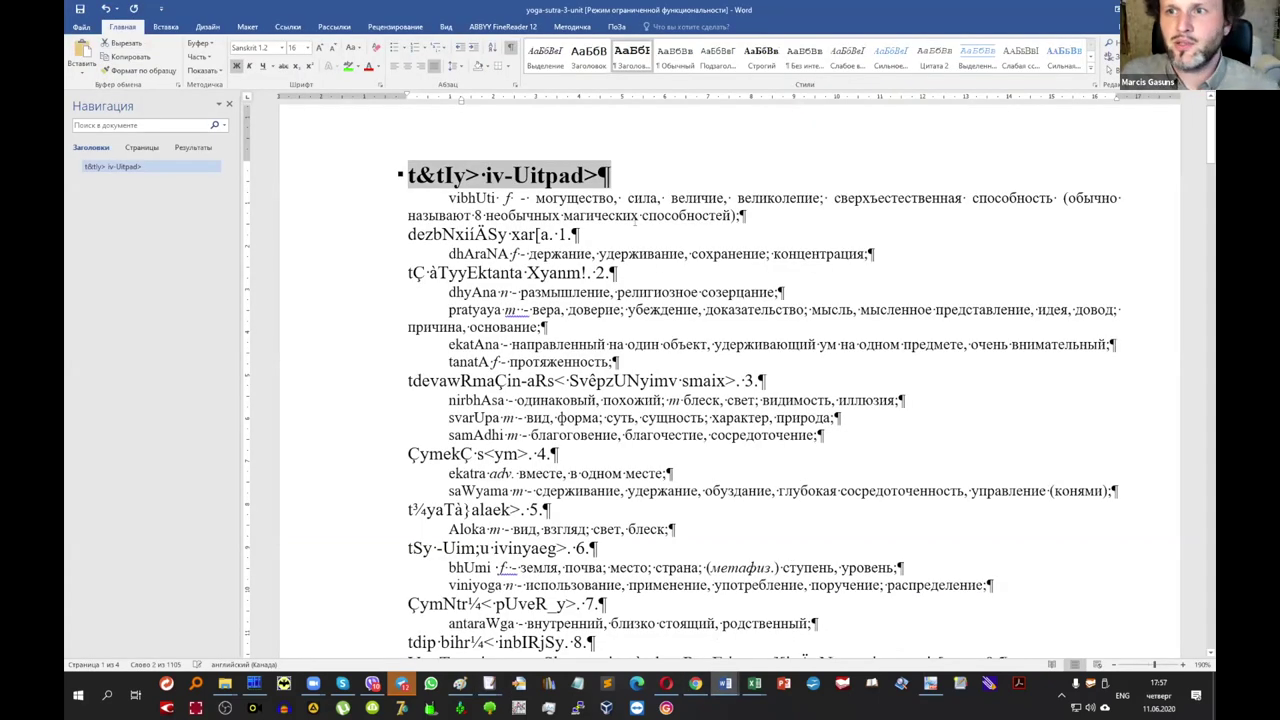
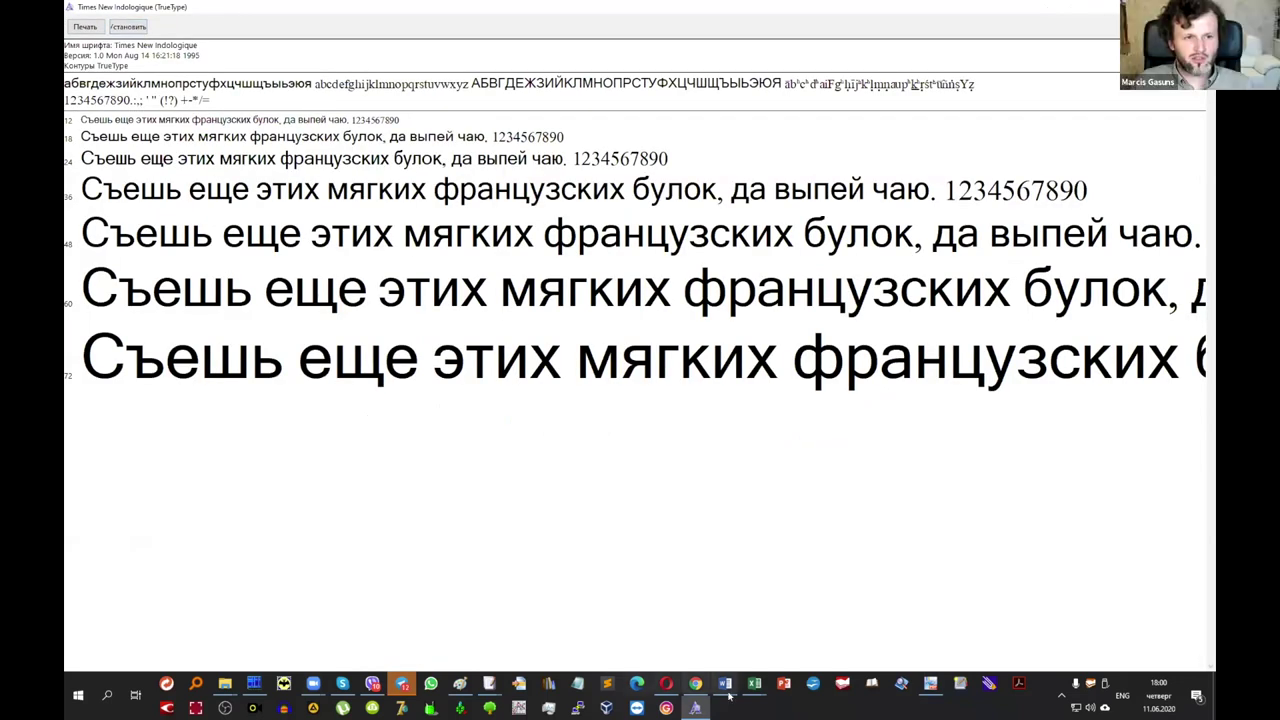
# Close all the open Word documents without saving their changes and install the Times New Indologique font.
pyautogui.moveTo(726, 686)
pyautogui.click(900, 590)
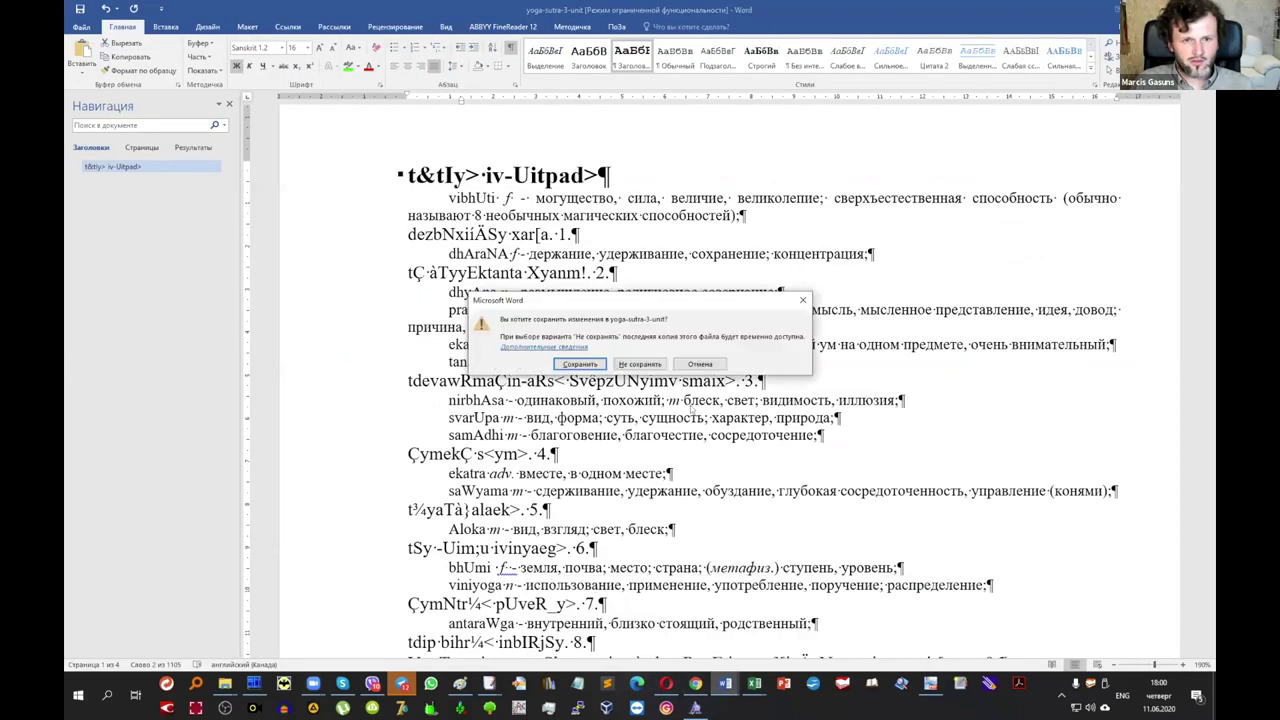
pyautogui.click(641, 364)
pyautogui.hotkey('alt', 'Tab')
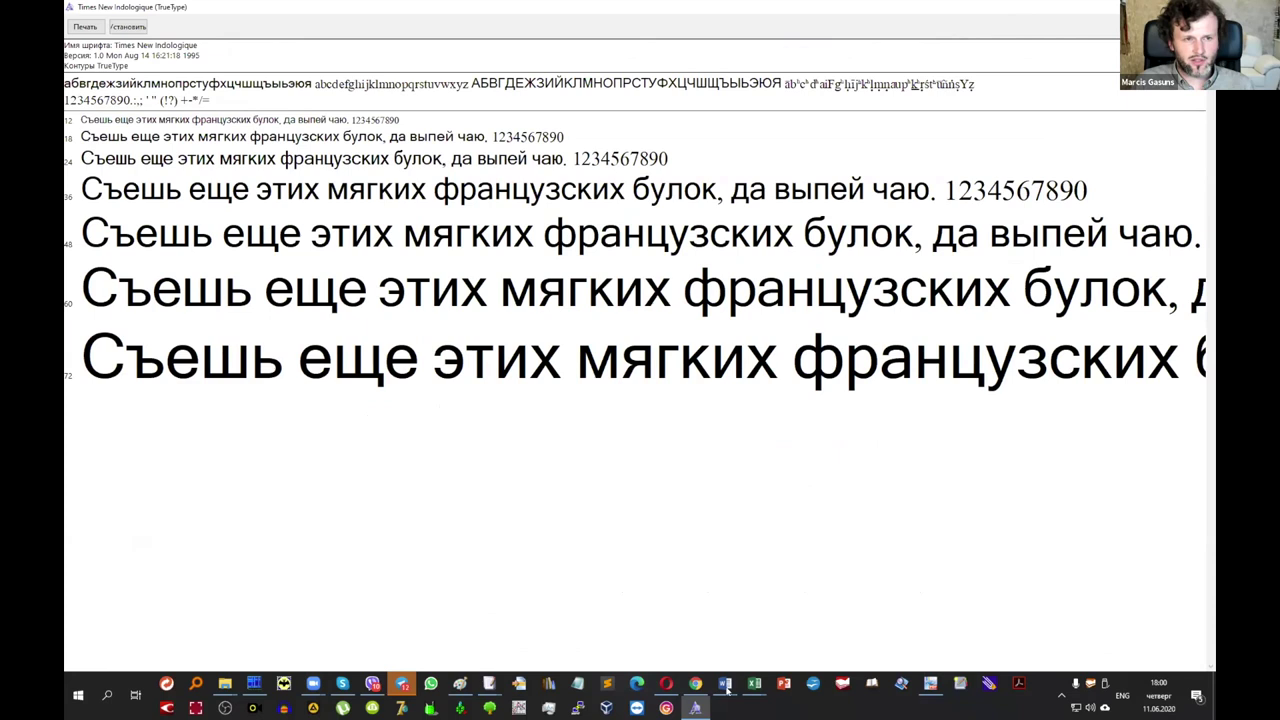
pyautogui.moveTo(727, 688)
pyautogui.click(785, 625)
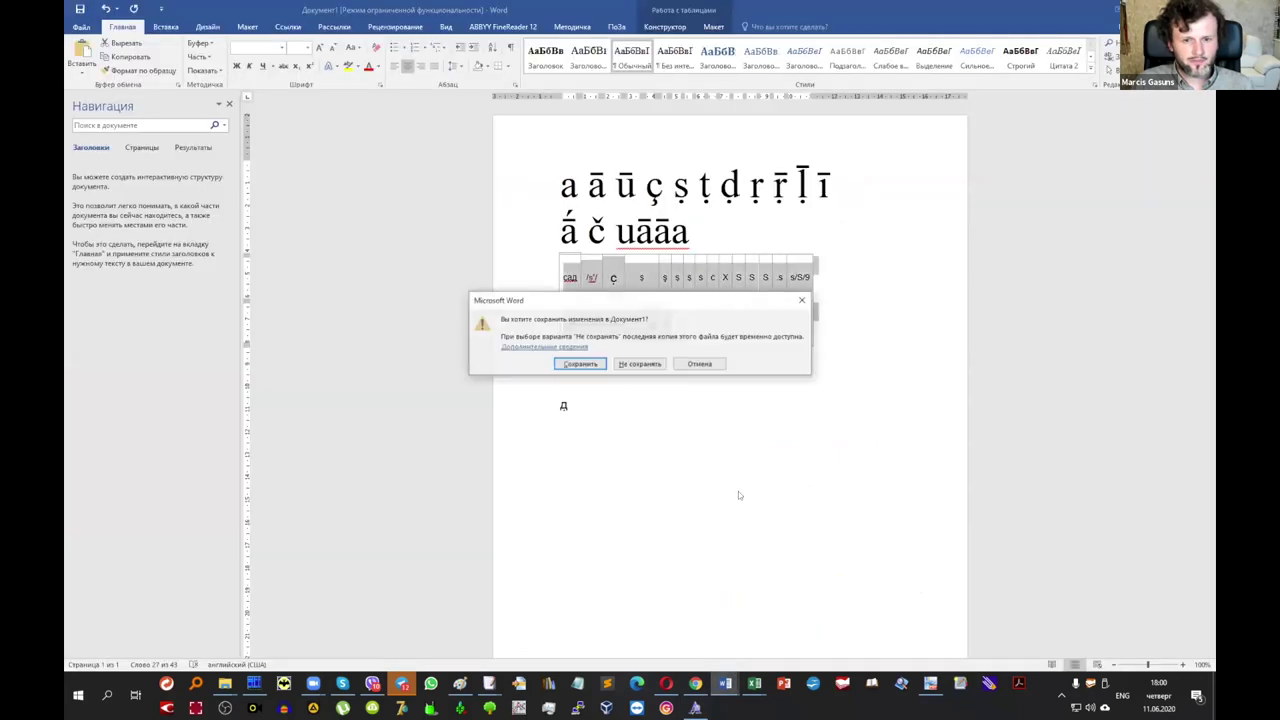
pyautogui.click(650, 372)
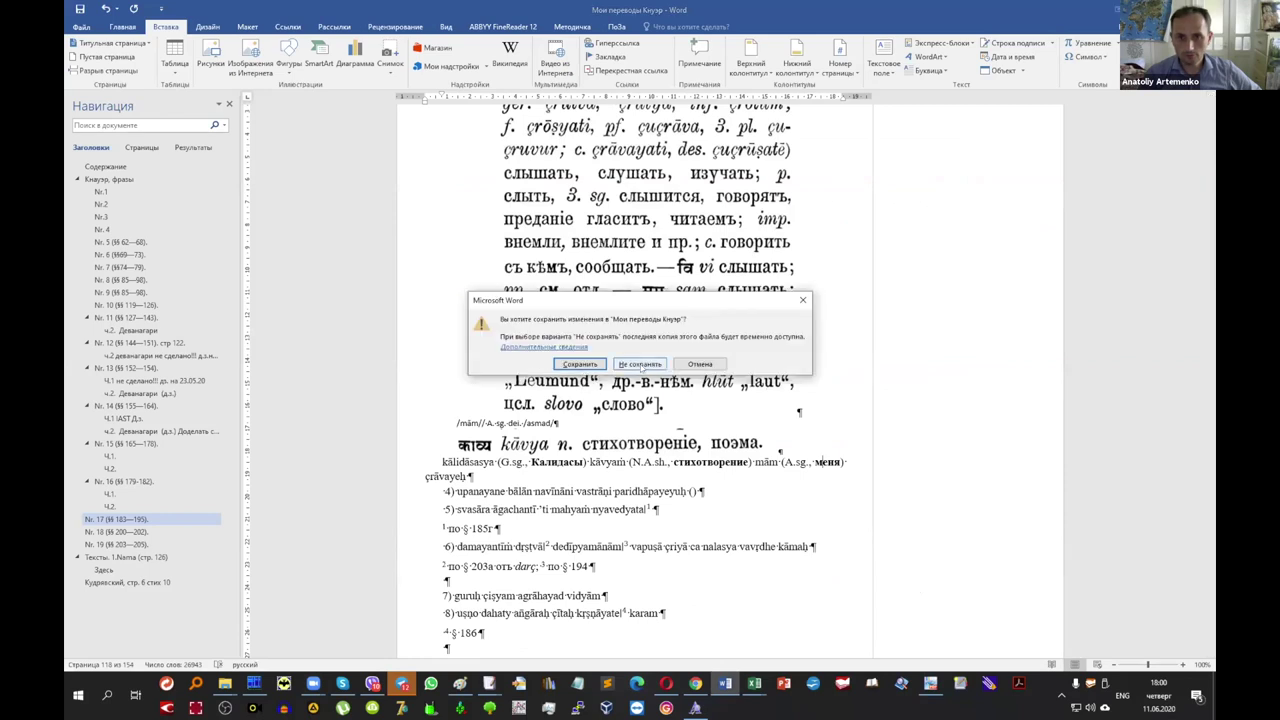
pyautogui.click(640, 365)
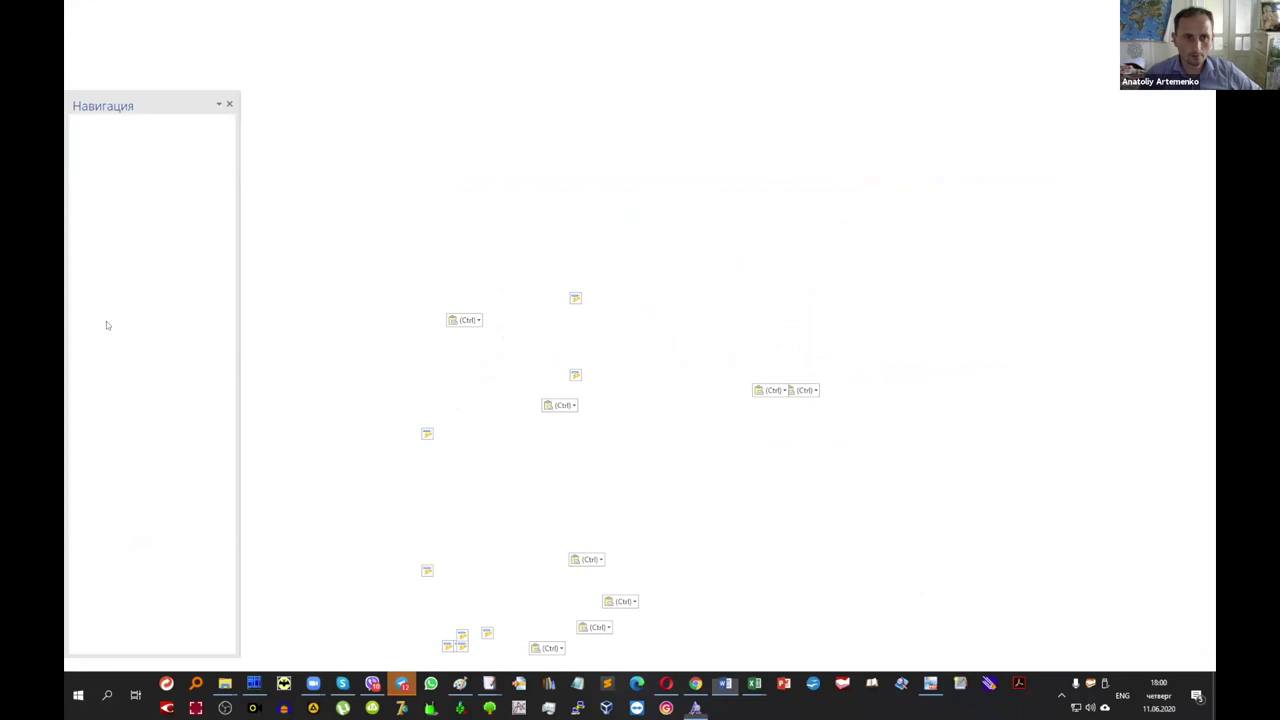
pyautogui.click(128, 26)
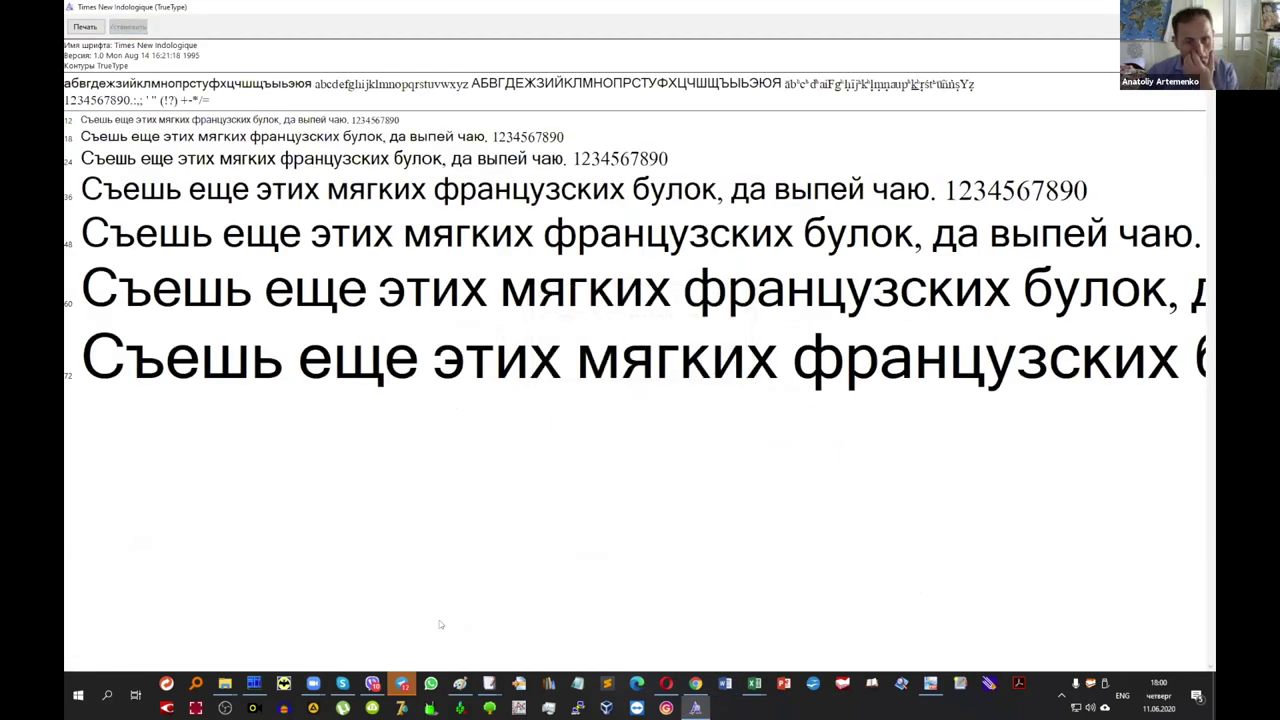
# Open the yoga-sutra-1-unit document in Word and enable editing for it.
pyautogui.hotkey('alt', 'Tab')
pyautogui.click(973, 516)
pyautogui.doubleClick(973, 516)
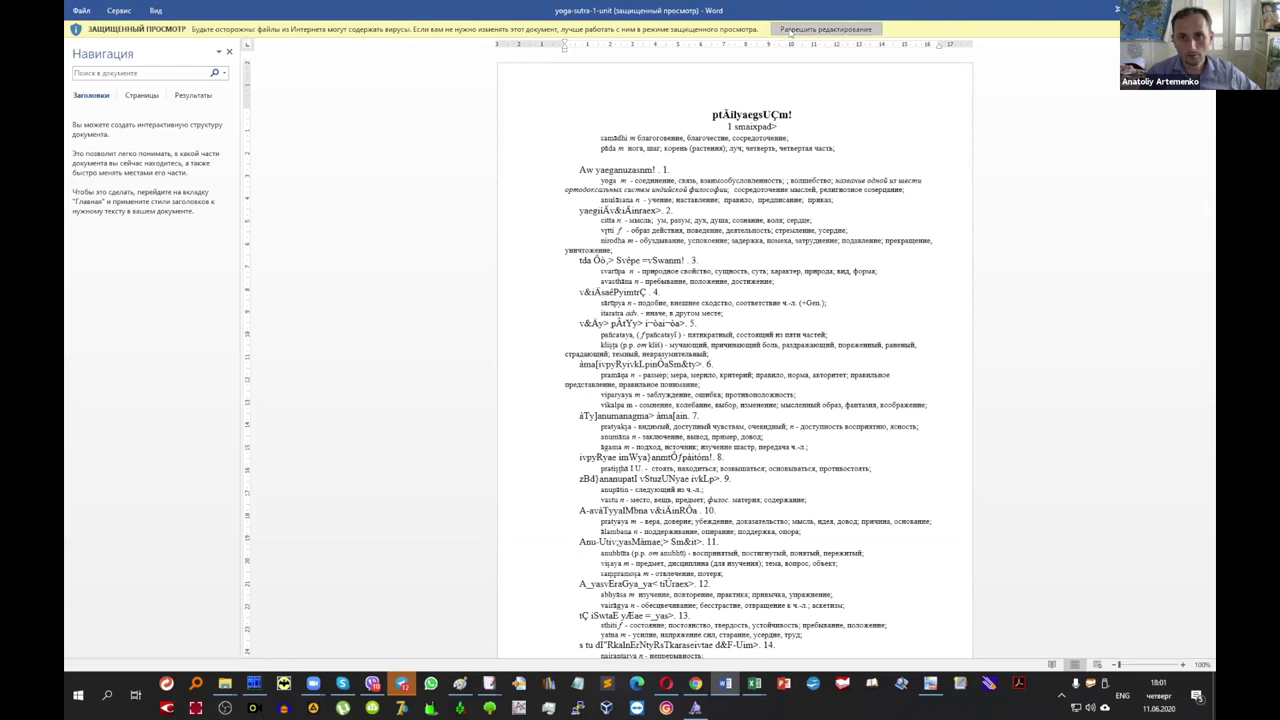
pyautogui.click(780, 30)
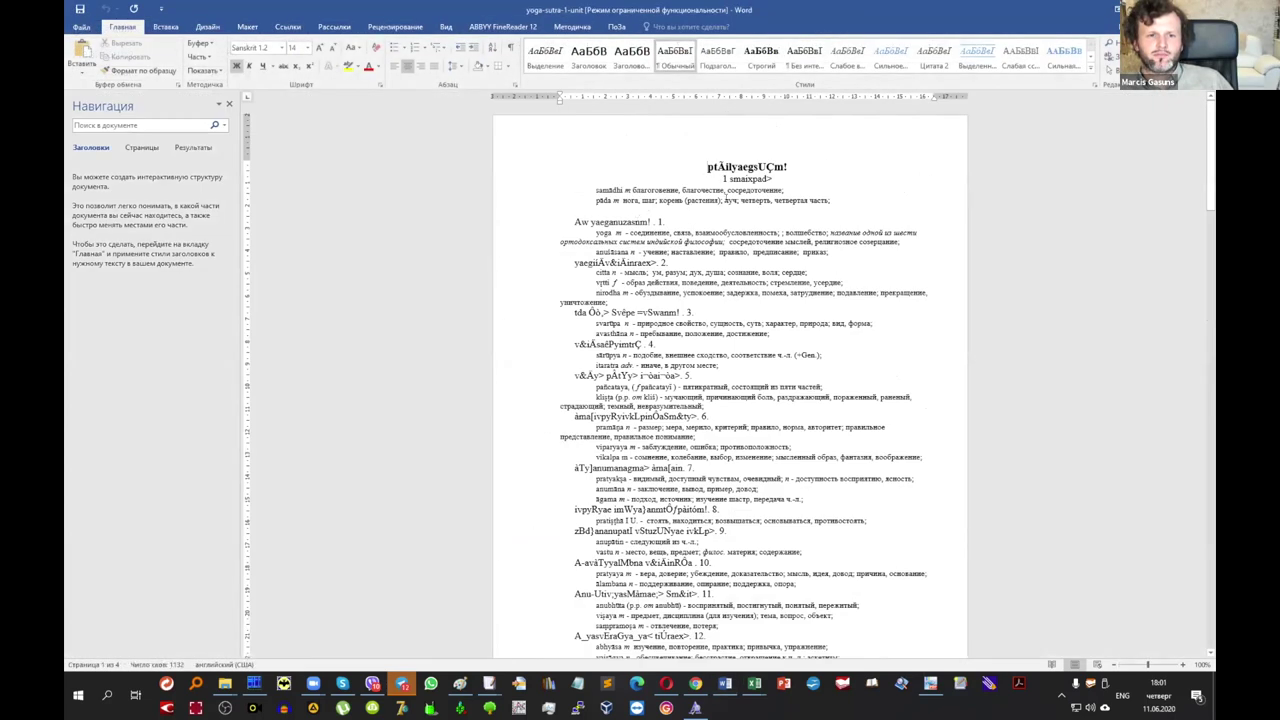
# Check the font of the first glossary line and select the entire text of the yoga-sutra-1-unit document.
pyautogui.click(626, 190)
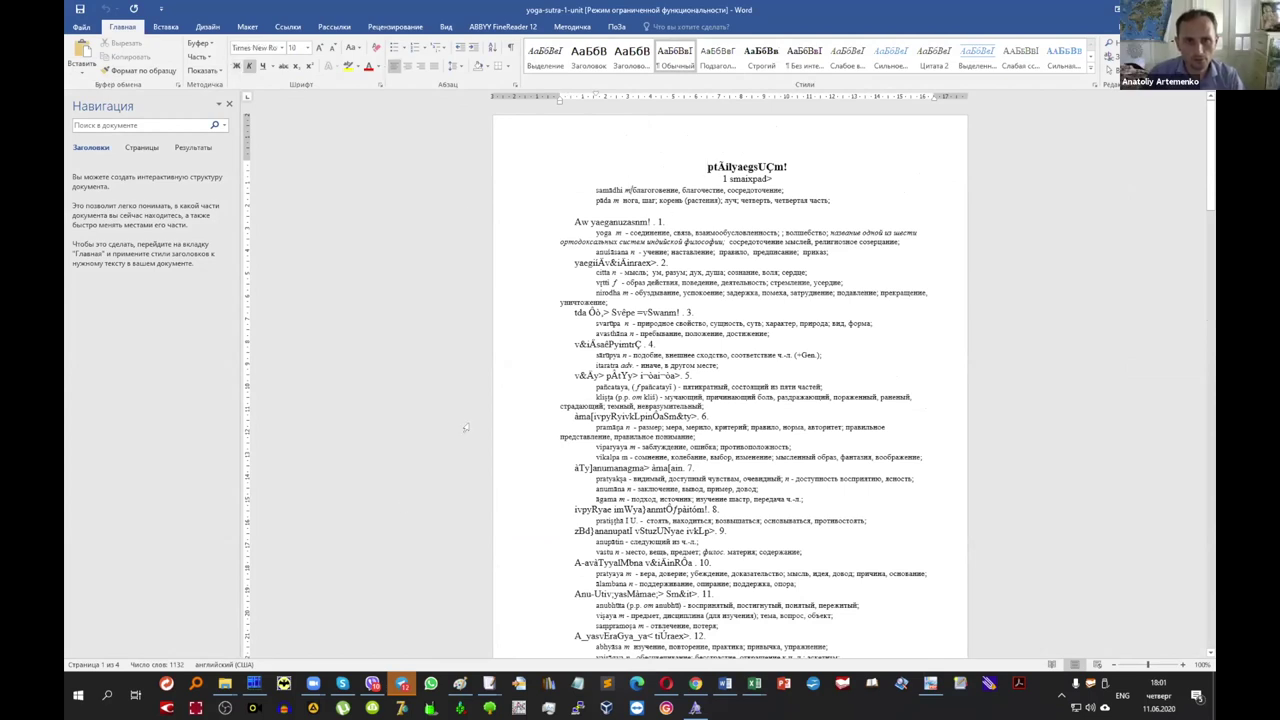
pyautogui.hotkey('ctrl', 'a')
pyautogui.moveTo(225, 683)
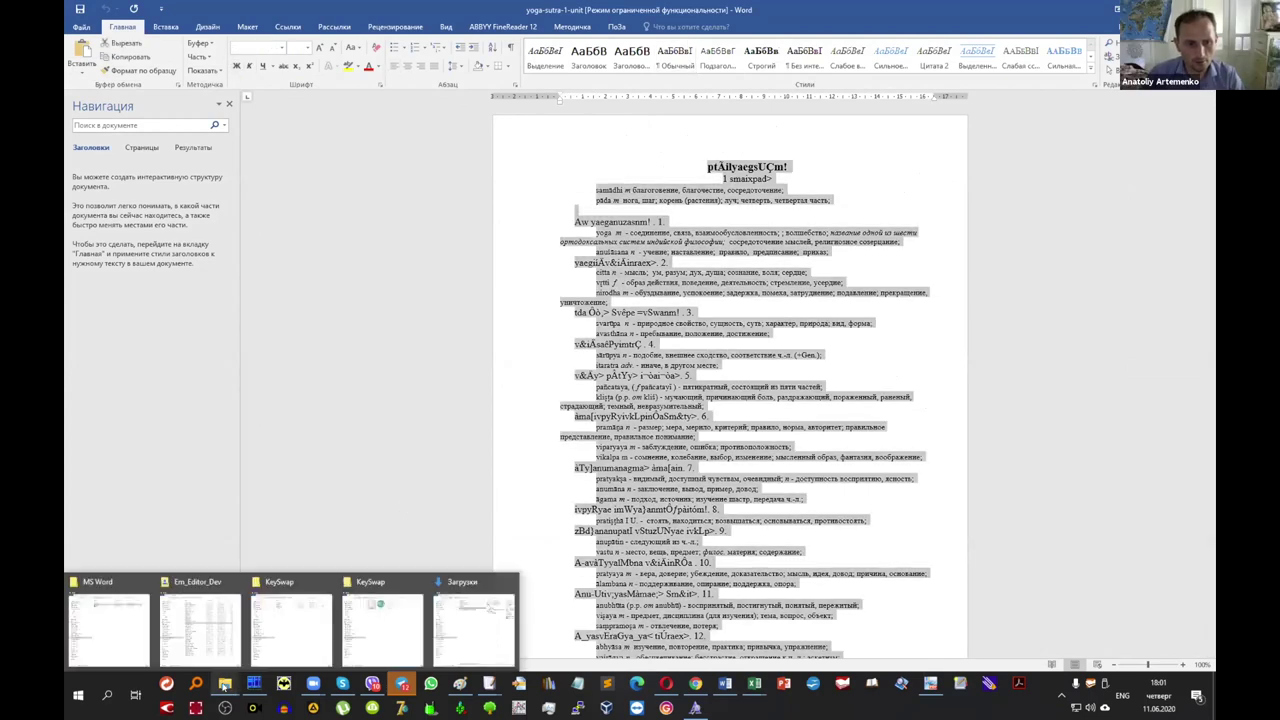
pyautogui.moveTo(462, 626)
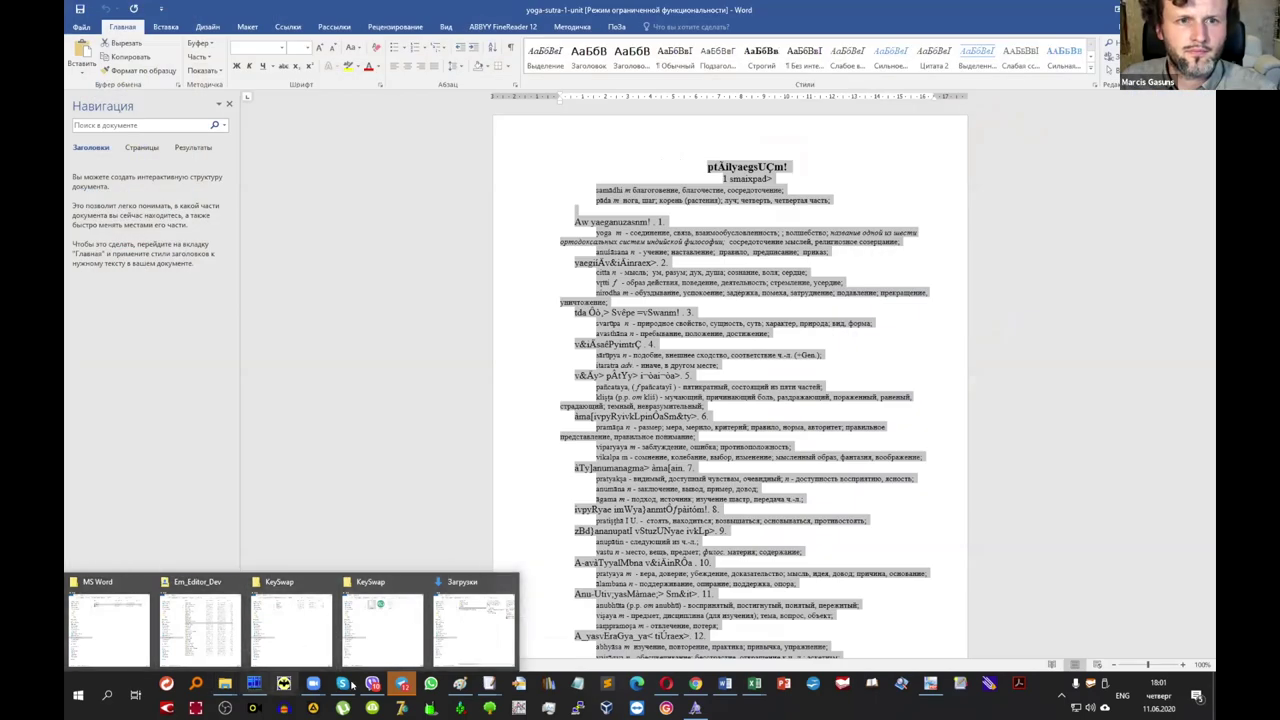
pyautogui.moveTo(346, 689)
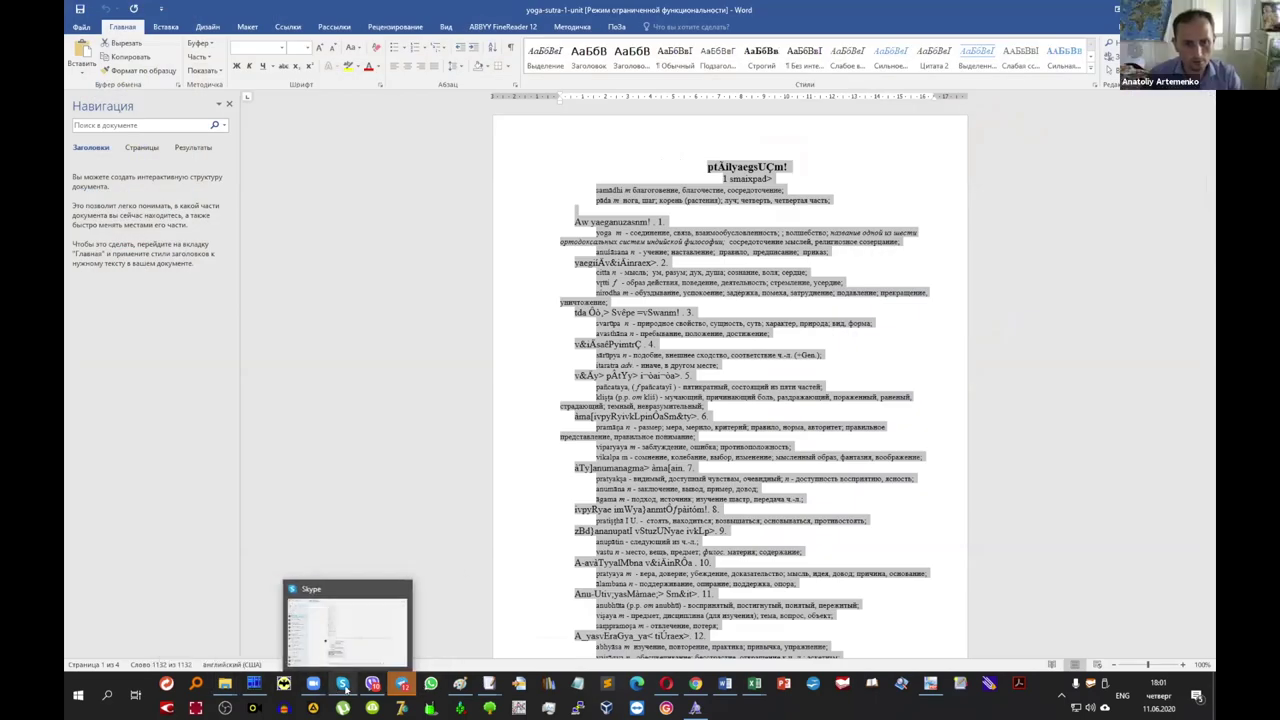
pyautogui.moveTo(488, 680)
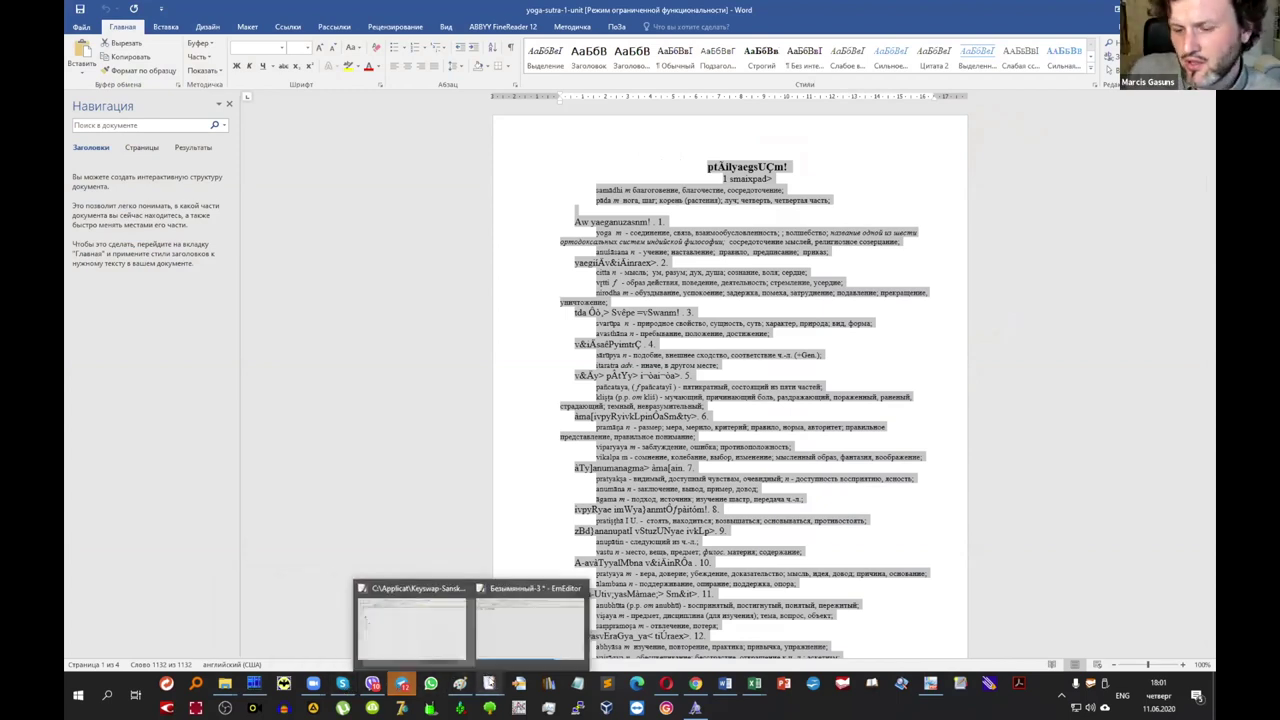
pyautogui.click(515, 664)
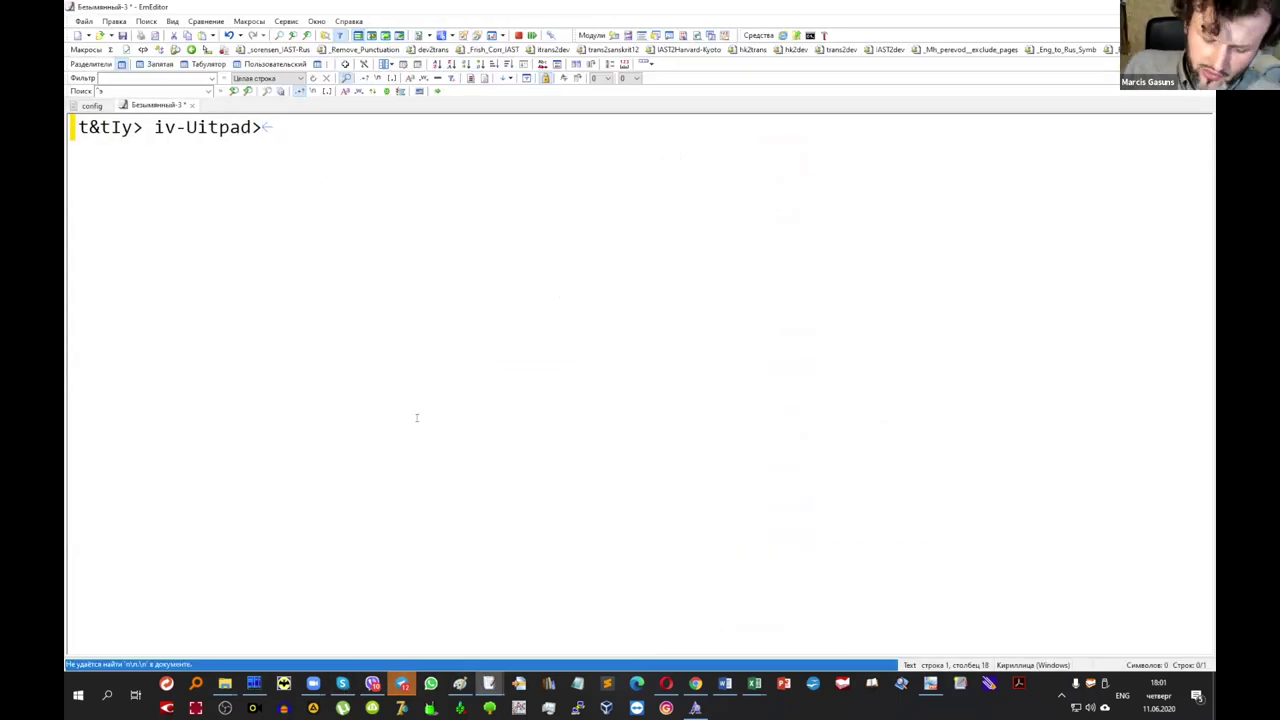
pyautogui.click(725, 683)
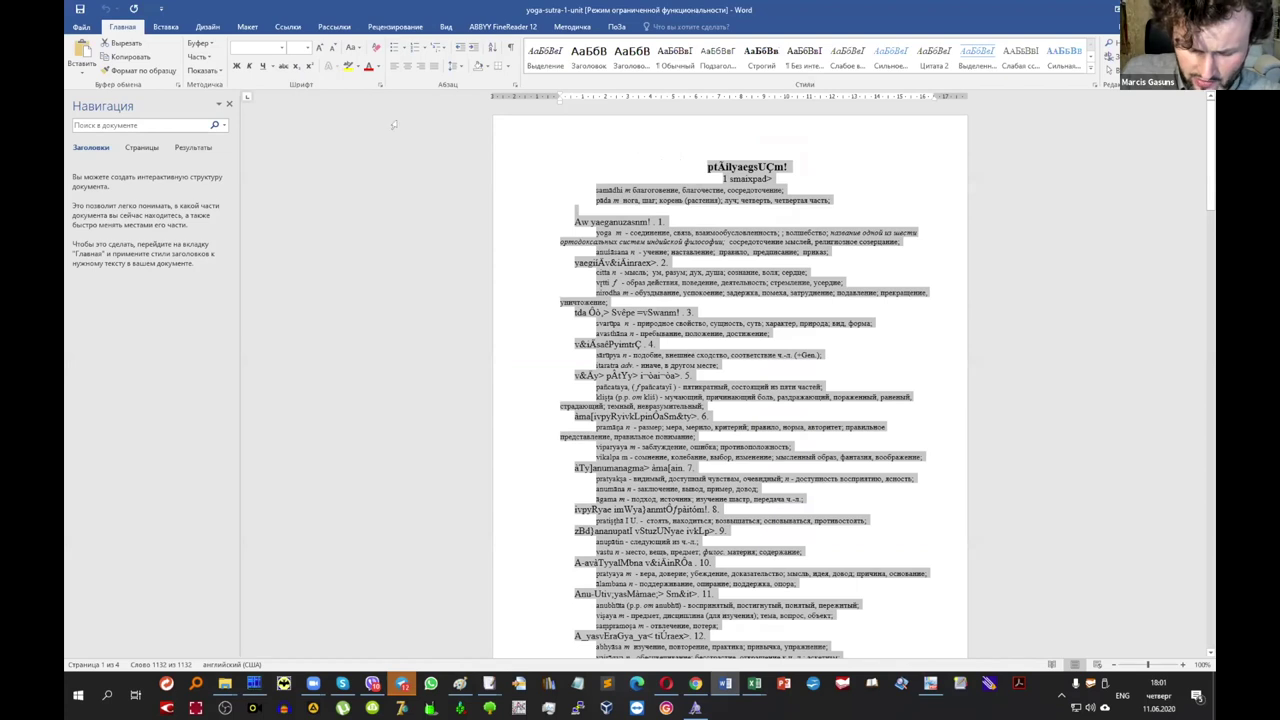
pyautogui.click(282, 47)
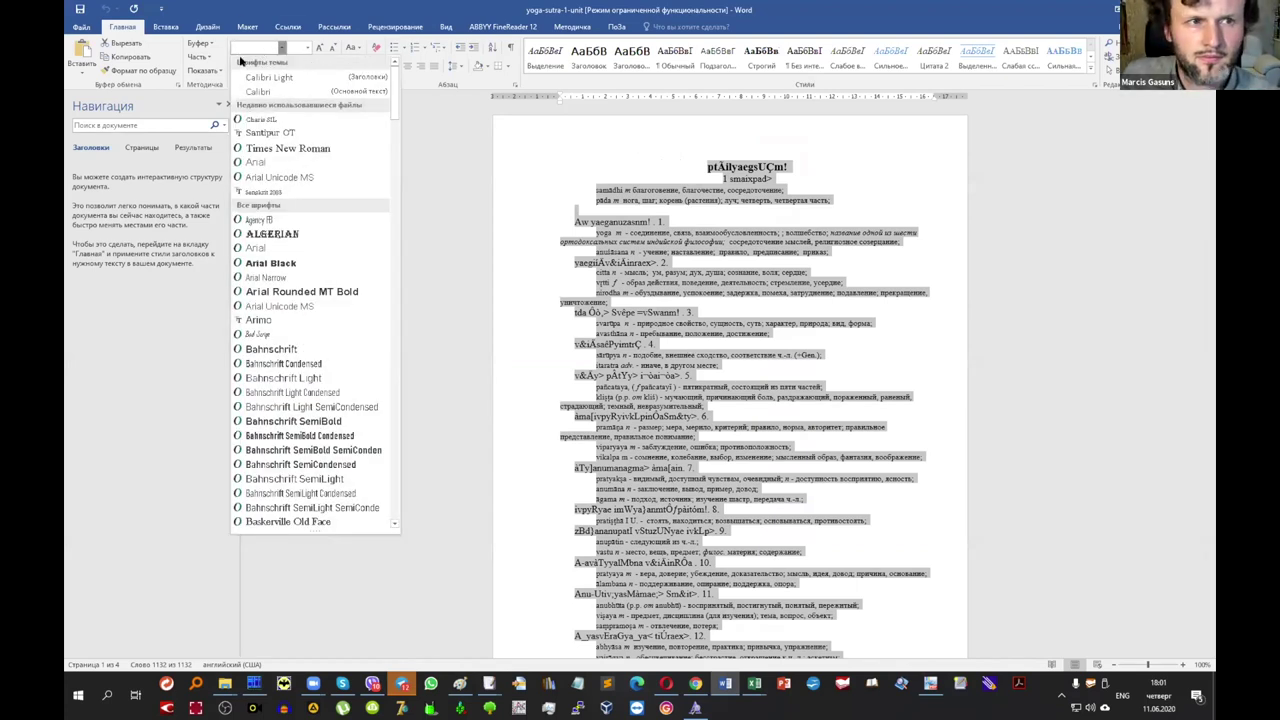
pyautogui.press('super+space')
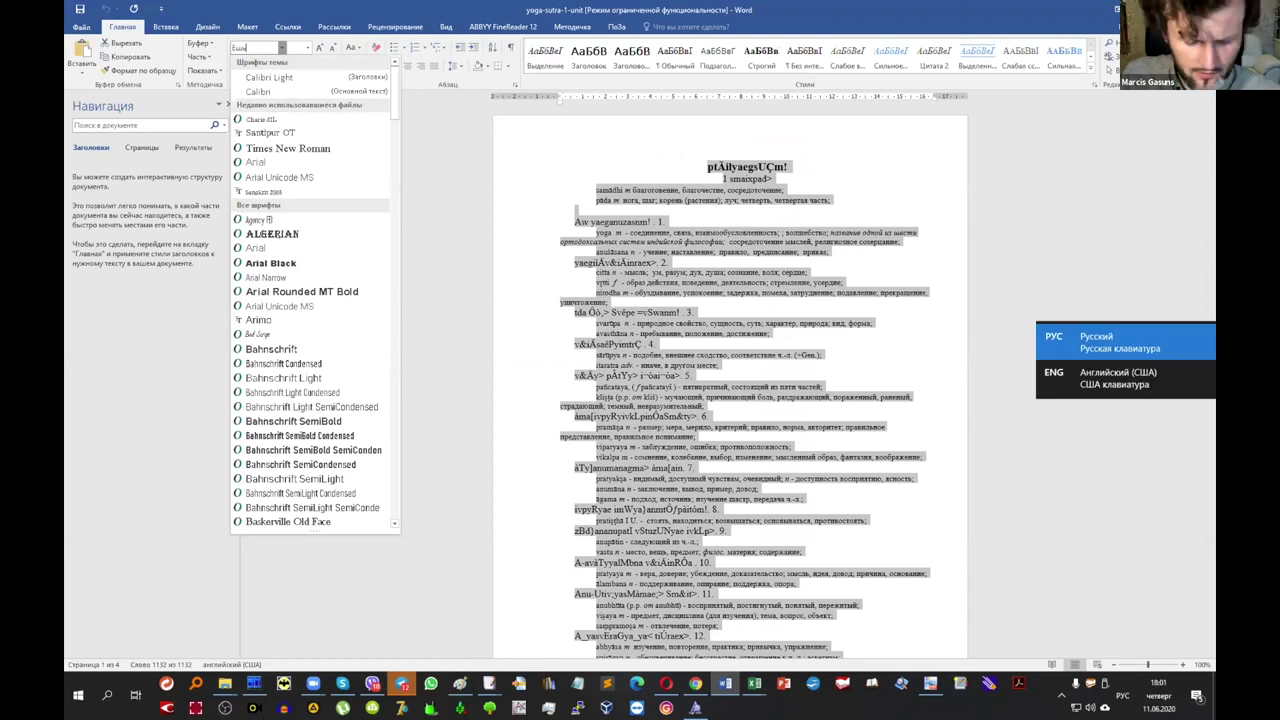
pyautogui.press('BackSpace')
pyautogui.press('BackSpace')
pyautogui.press('BackSpace')
pyautogui.press('super+space')
pyautogui.write('T')
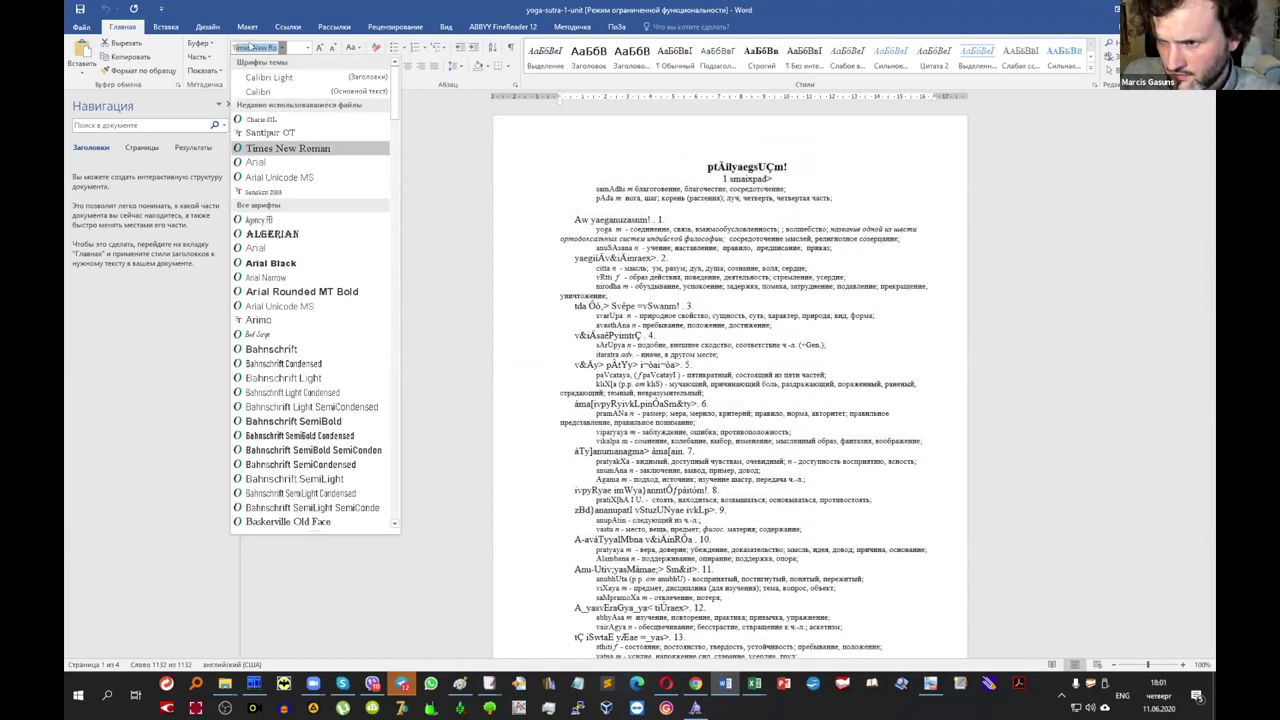
pyautogui.write('ime')
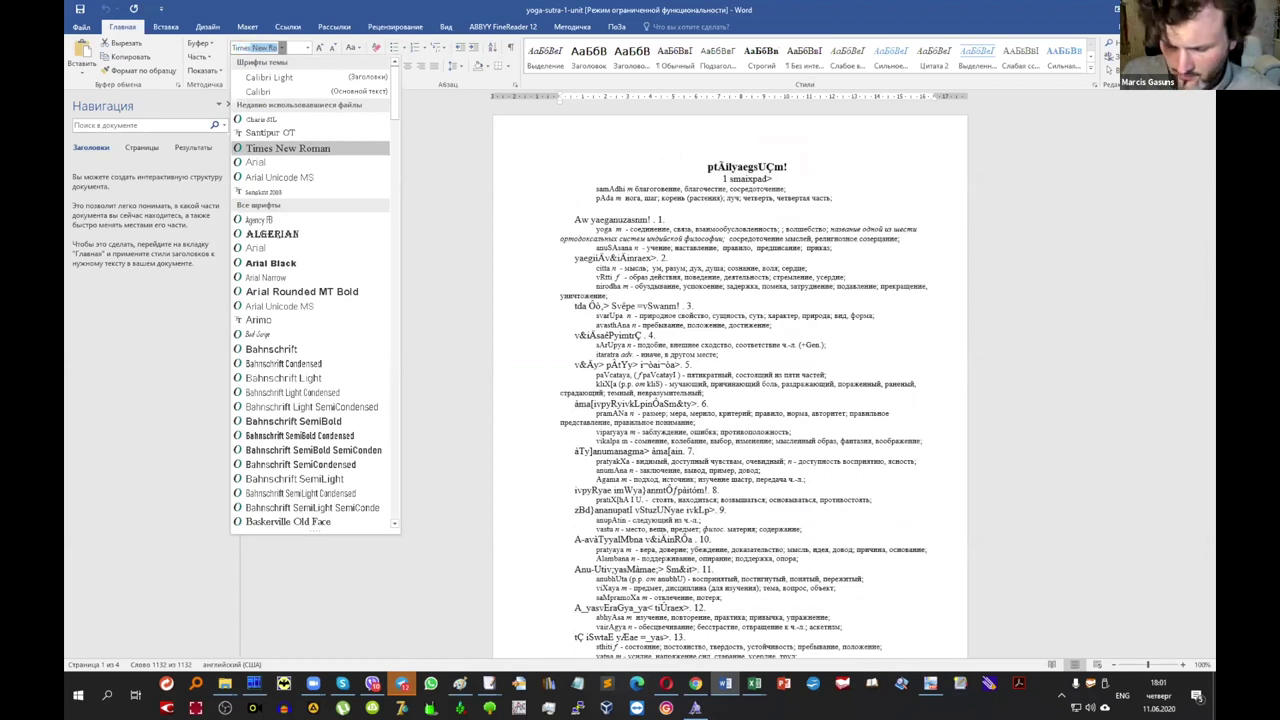
pyautogui.write('s')
pyautogui.press('BackSpace')
pyautogui.press('BackSpace')
pyautogui.press('BackSpace')
pyautogui.press('BackSpace')
pyautogui.press('BackSpace')
pyautogui.press('BackSpace')
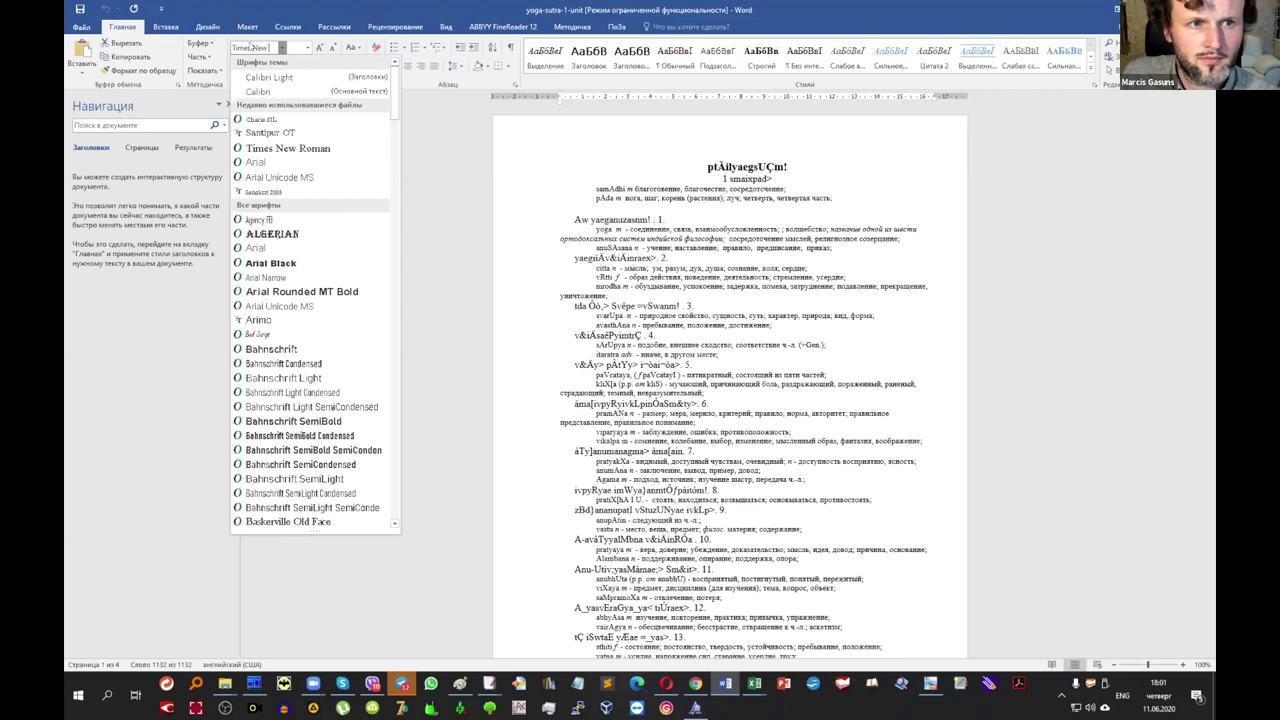
pyautogui.press('BackSpace')
pyautogui.press('BackSpace')
pyautogui.press('BackSpace')
pyautogui.press('BackSpace')
pyautogui.press('BackSpace')
pyautogui.press('BackSpace')
pyautogui.press('BackSpace')
pyautogui.press('BackSpace')
pyautogui.press('BackSpace')
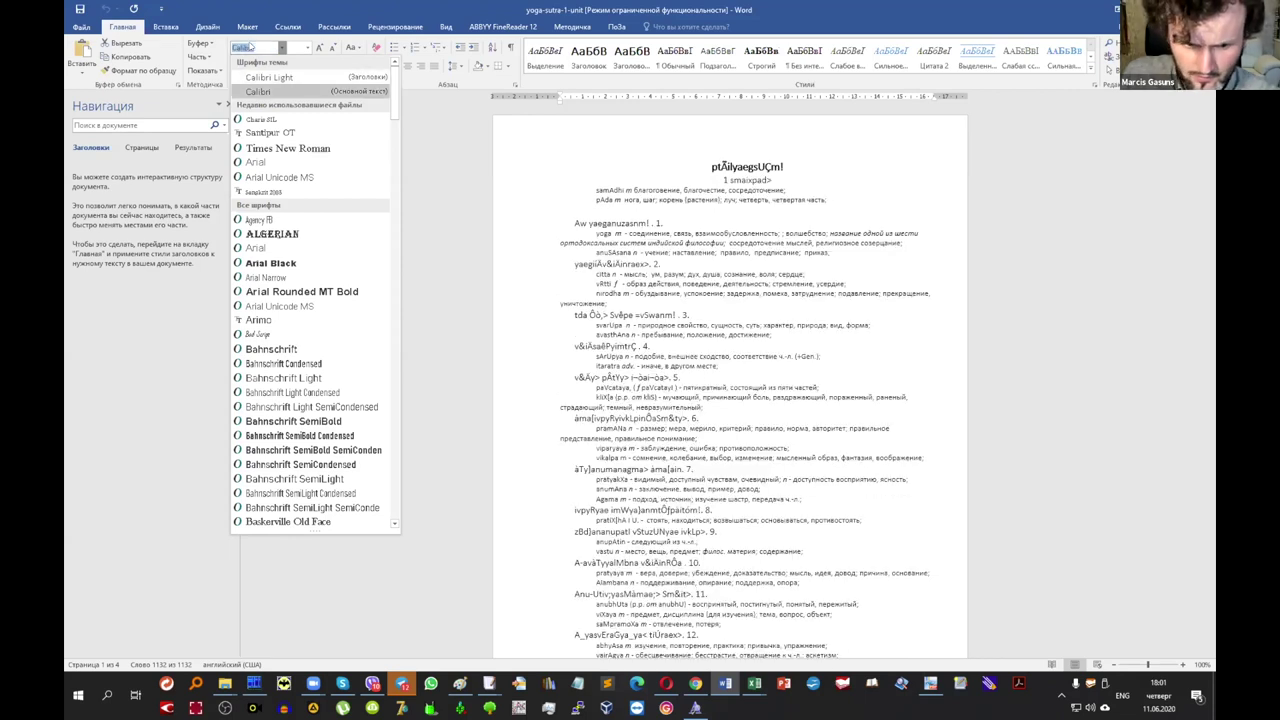
pyautogui.press('Up')
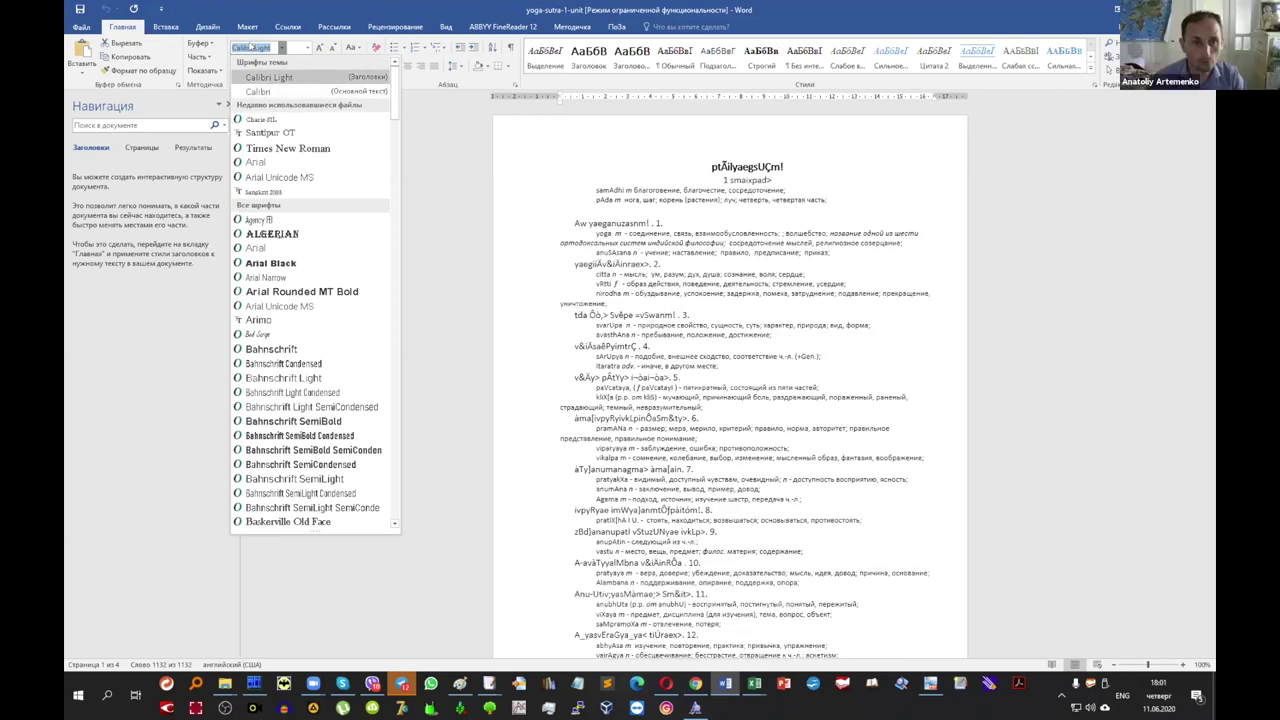
pyautogui.press('Down')
pyautogui.press('Down')
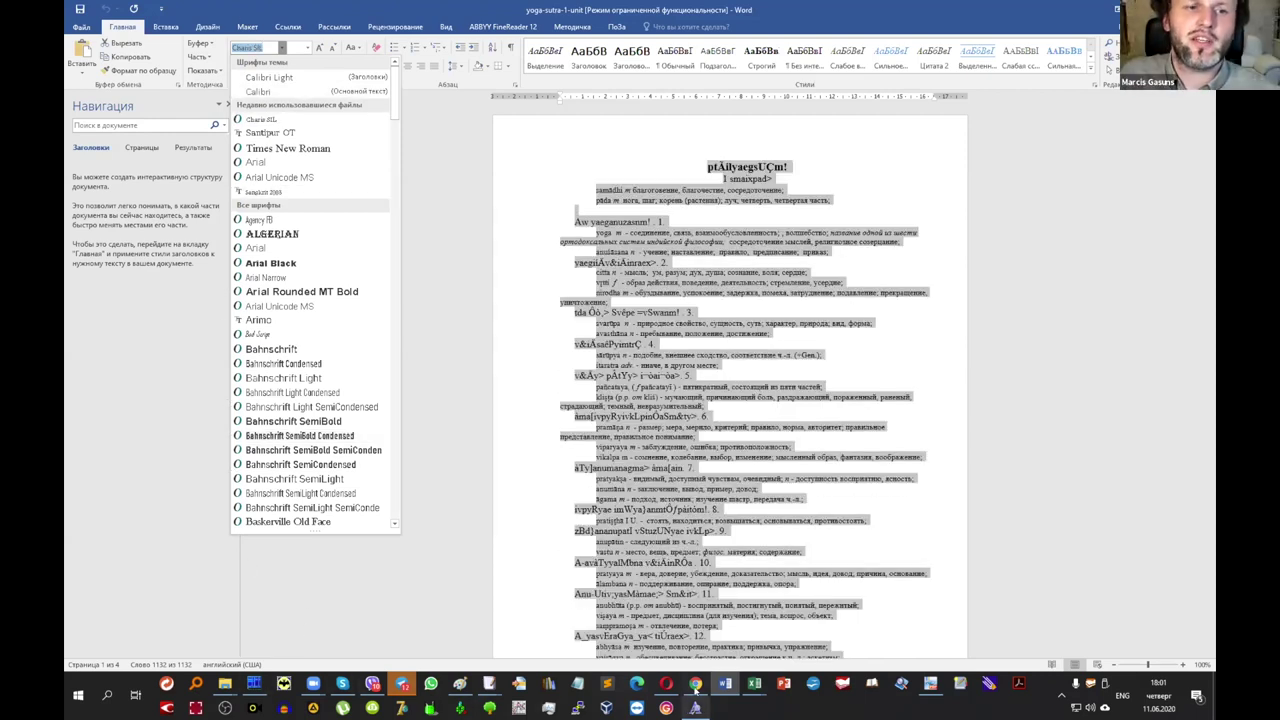
# Look in the Opera and Chrome browsers for the Tmsidol.ttf download page, and return to the yoga-sutra-1-unit document in Word.
pyautogui.click(666, 684)
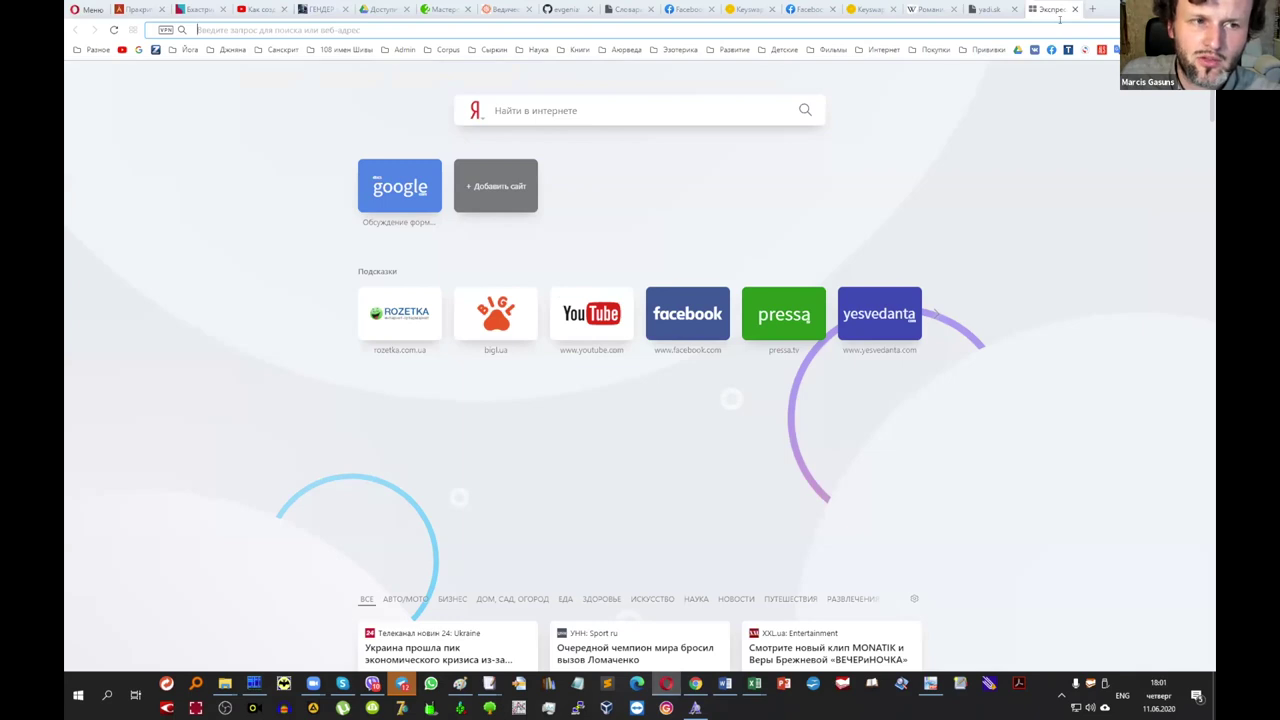
pyautogui.click(1000, 12)
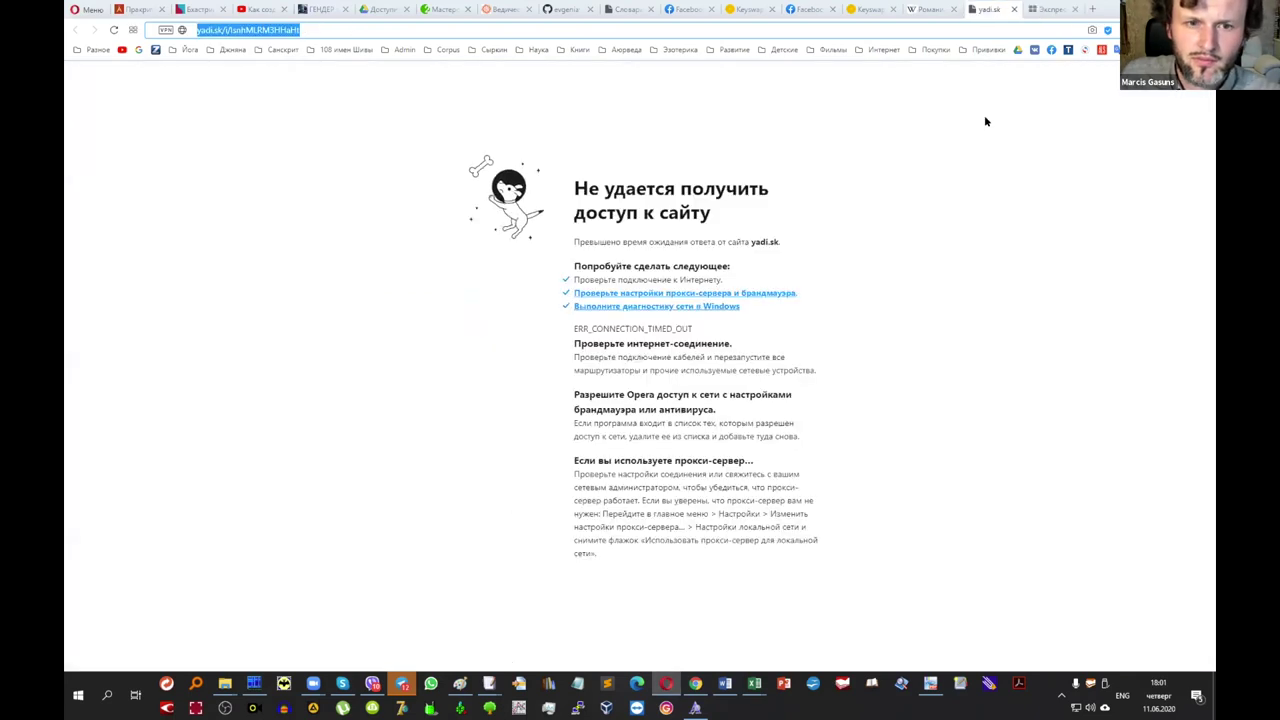
pyautogui.click(695, 684)
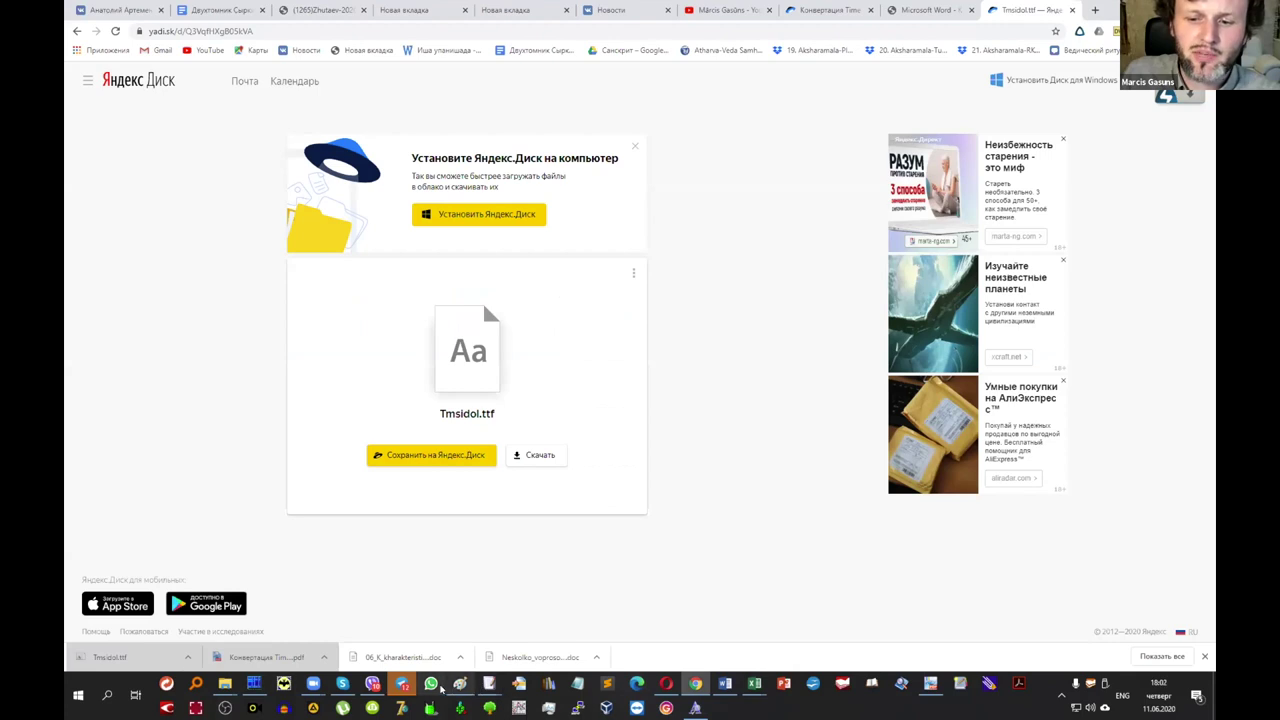
pyautogui.click(726, 684)
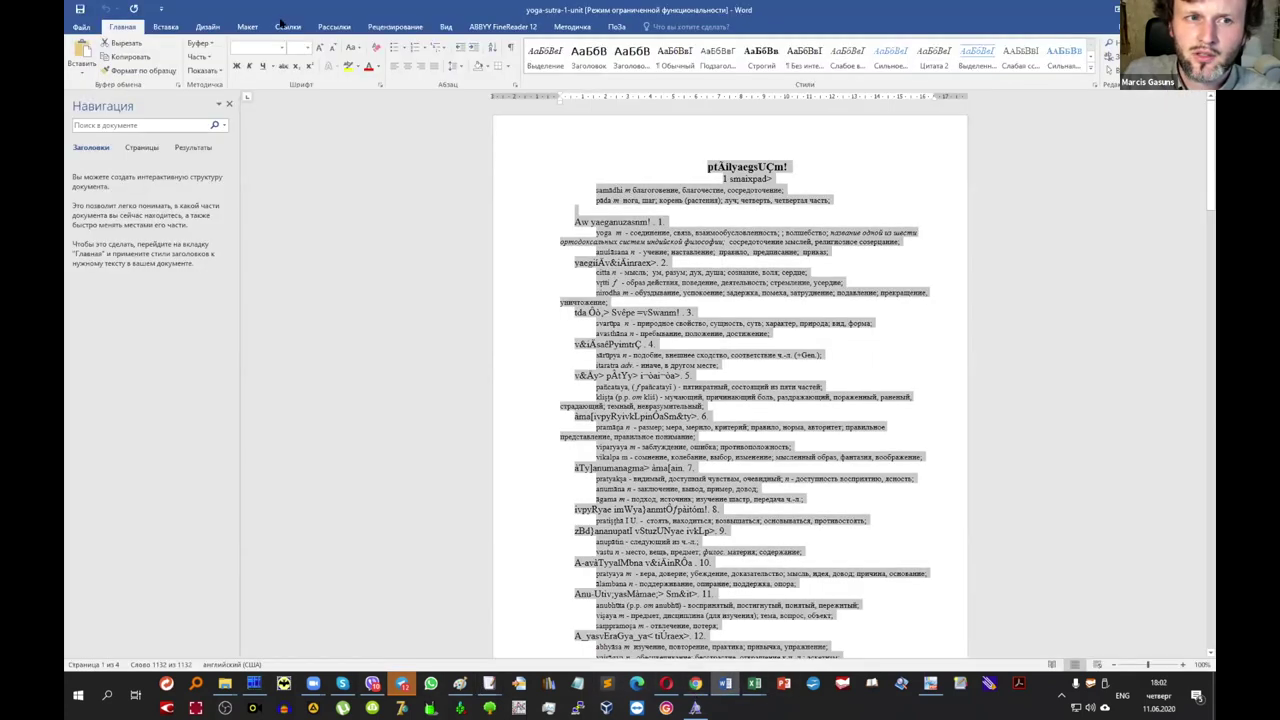
# Set the font of the whole selected document text to Times New Indologique.
pyautogui.click(281, 48)
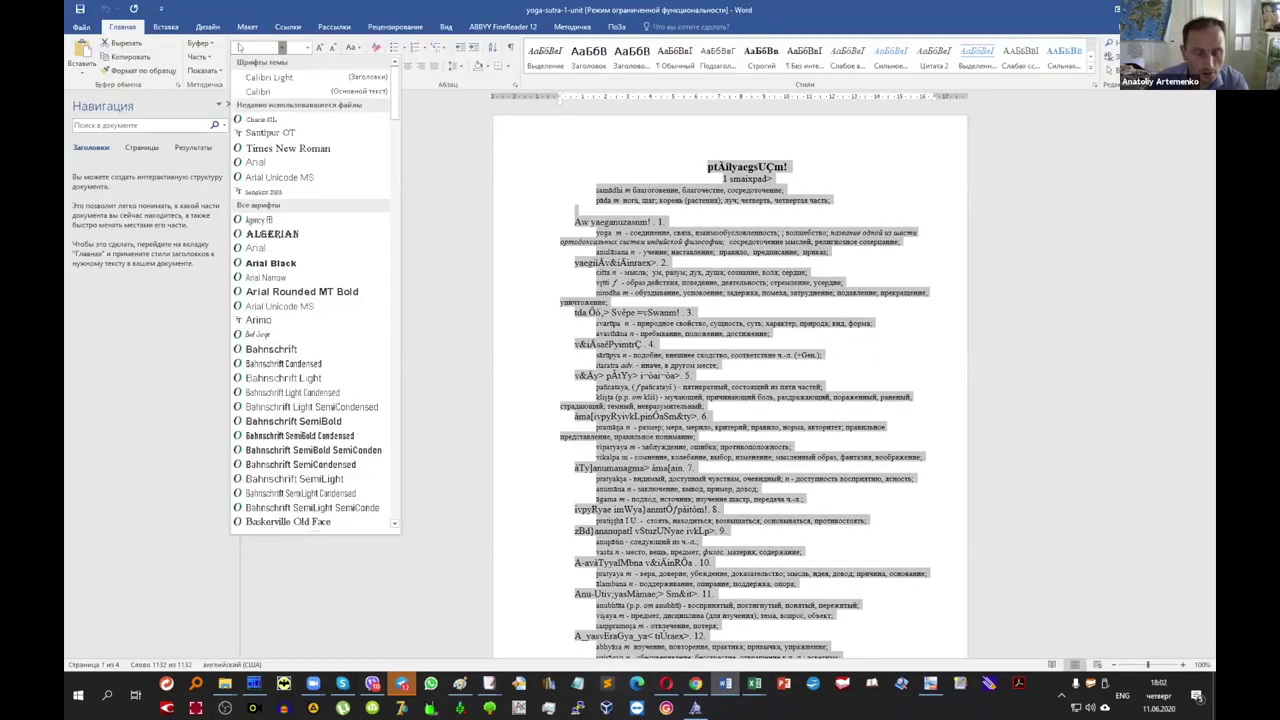
pyautogui.write('t')
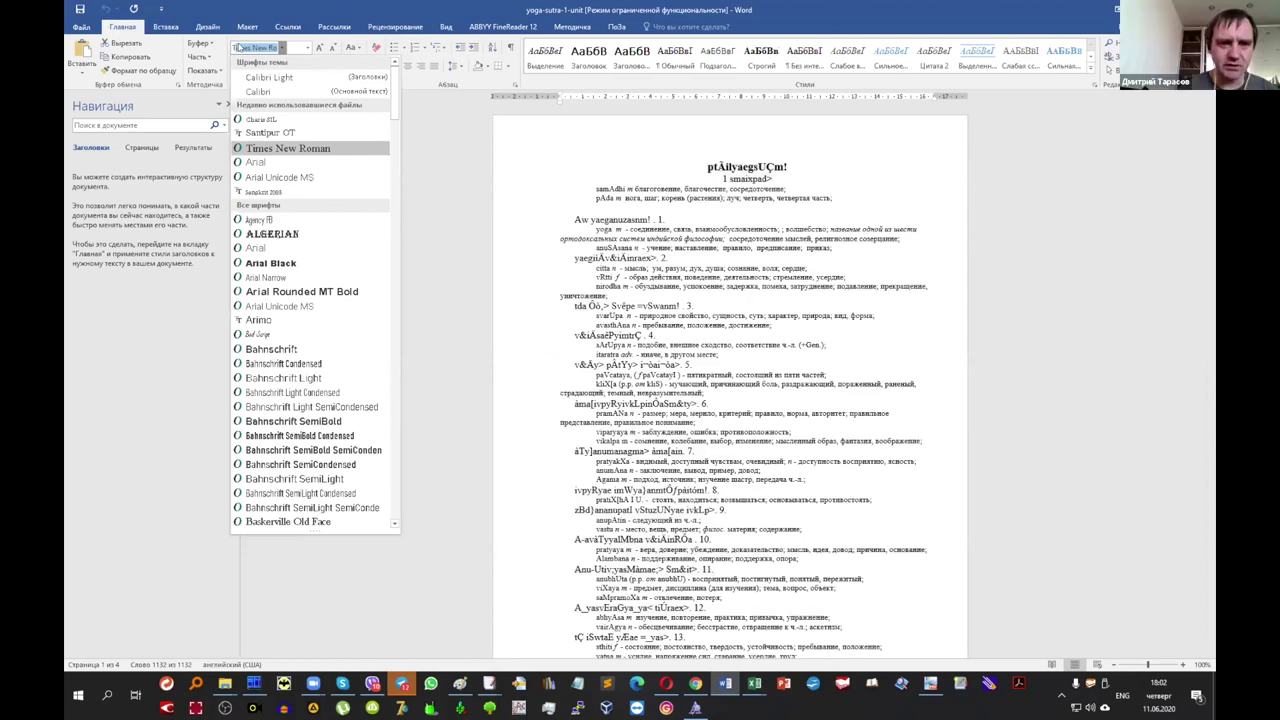
pyautogui.write('imes New')
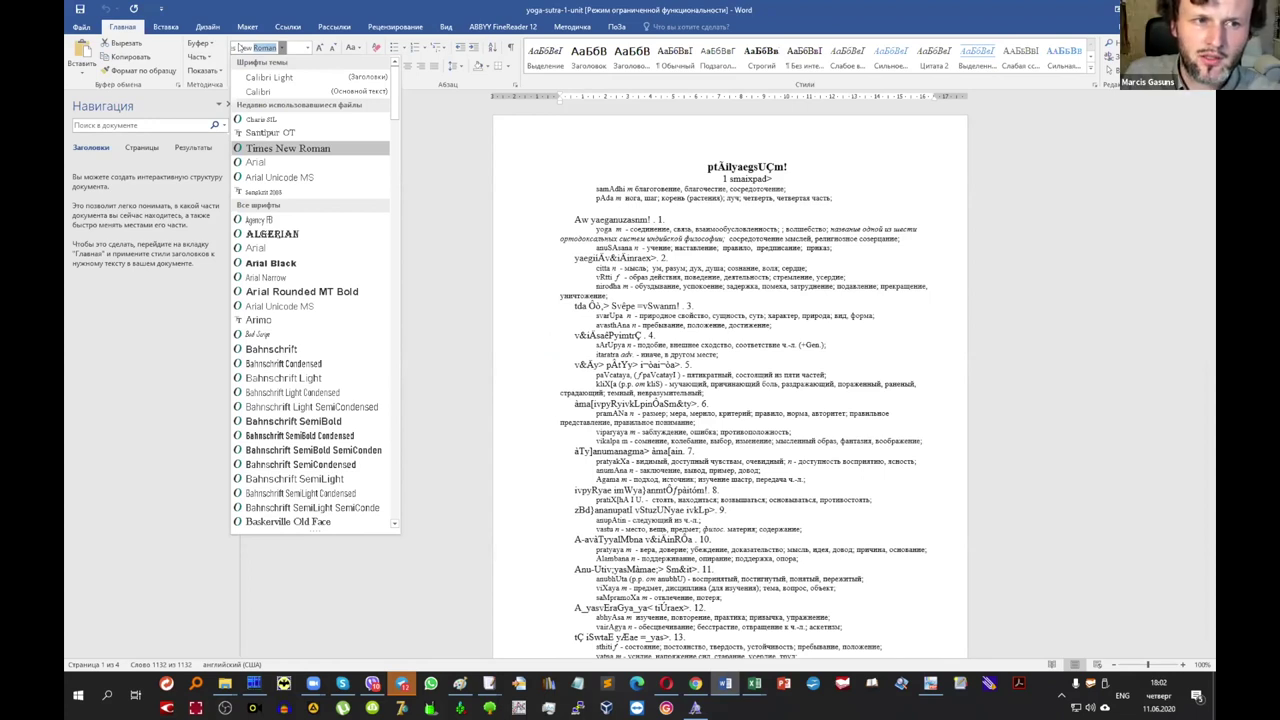
pyautogui.press('BackSpace')
pyautogui.press('Down')
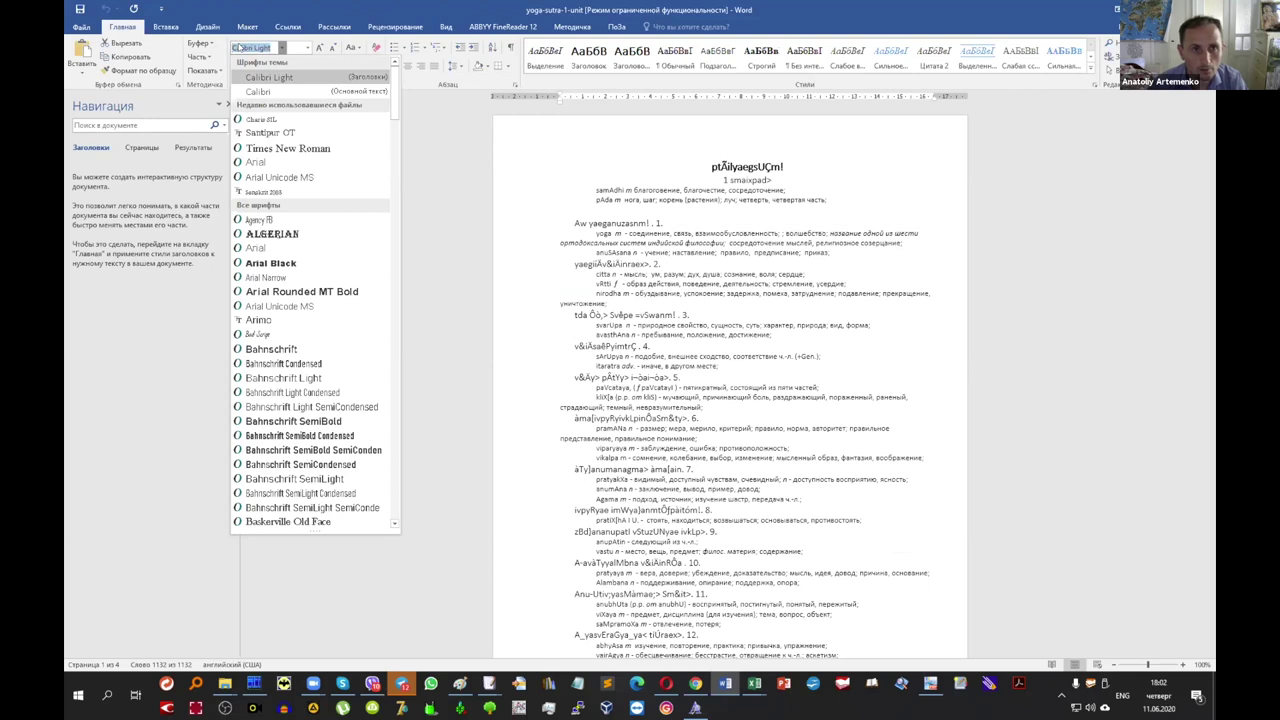
pyautogui.press('Escape')
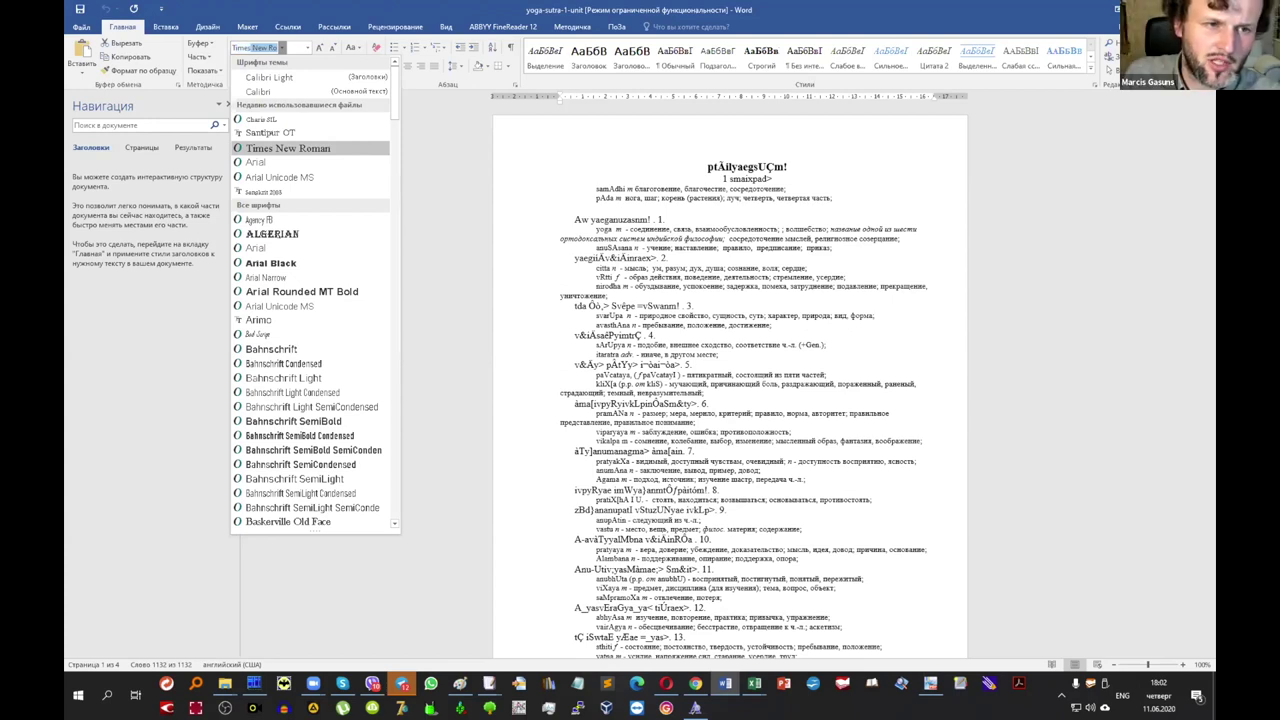
pyautogui.press('BackSpace')
pyautogui.press('BackSpace')
pyautogui.write('Ind')
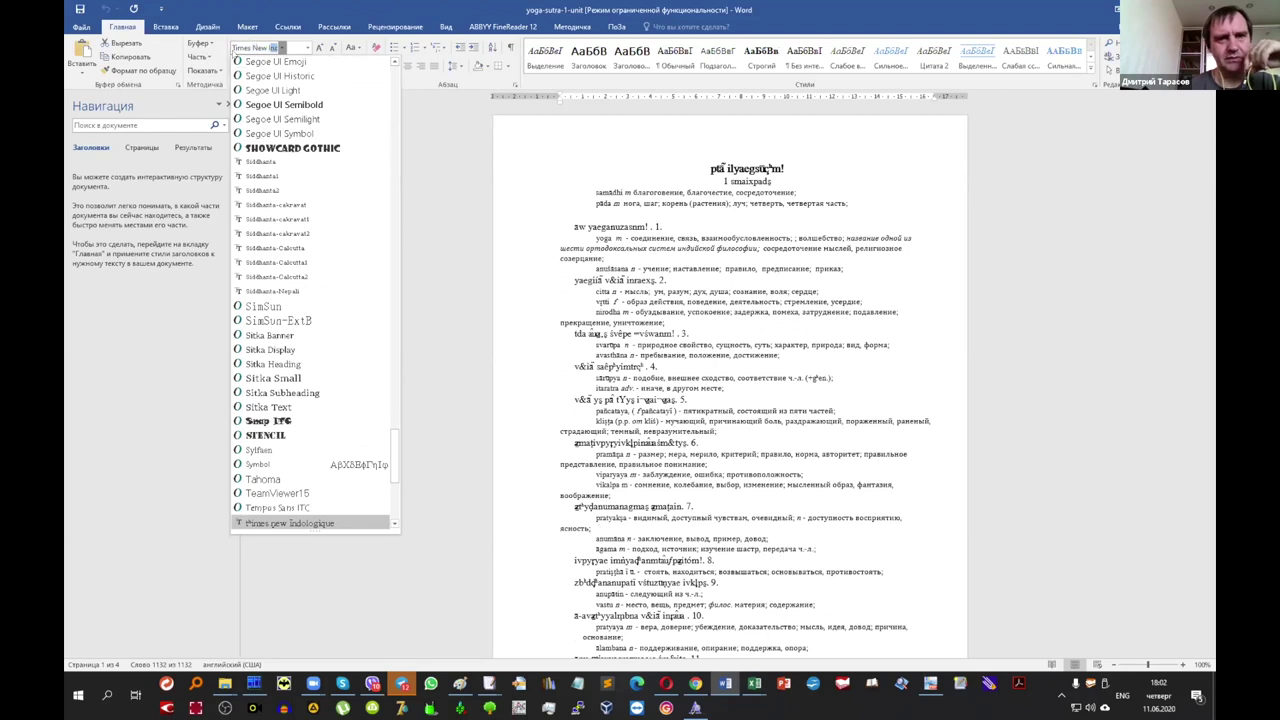
pyautogui.click(280, 522)
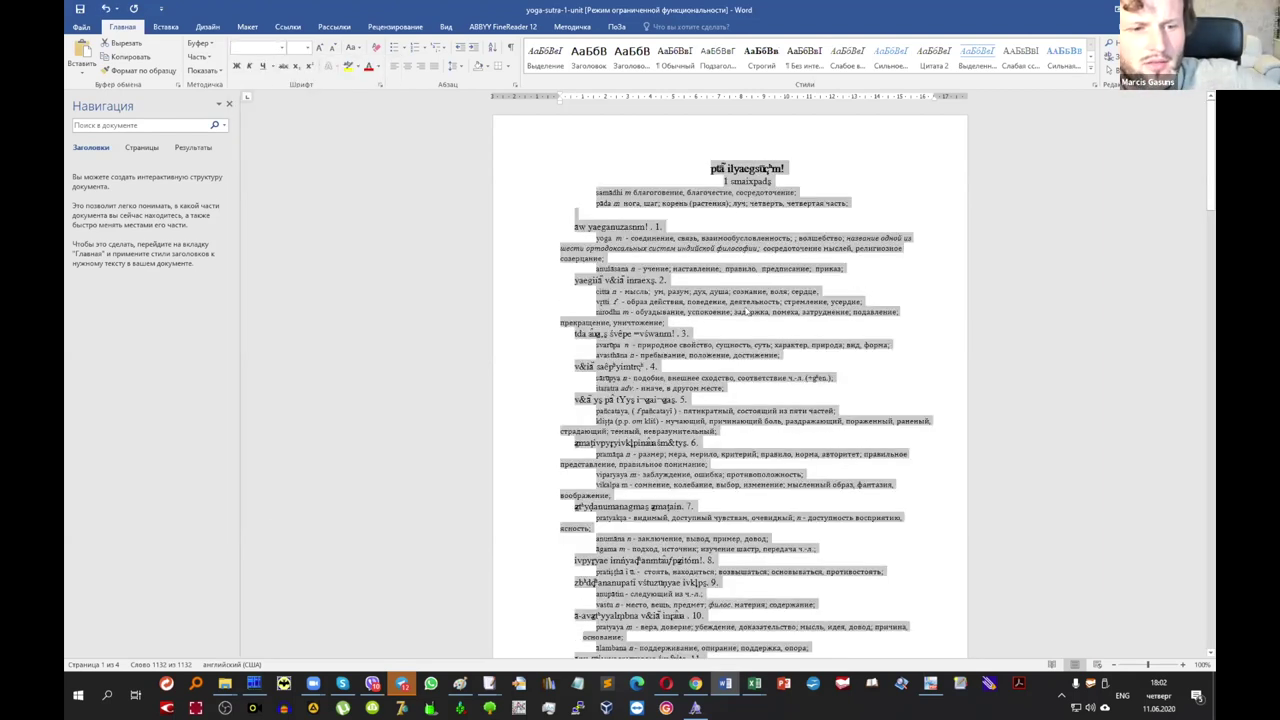
# Check which fonts the title line and the first glossary lines of the yoga-sutra document use.
pyautogui.click(705, 203)
pyautogui.click(794, 163)
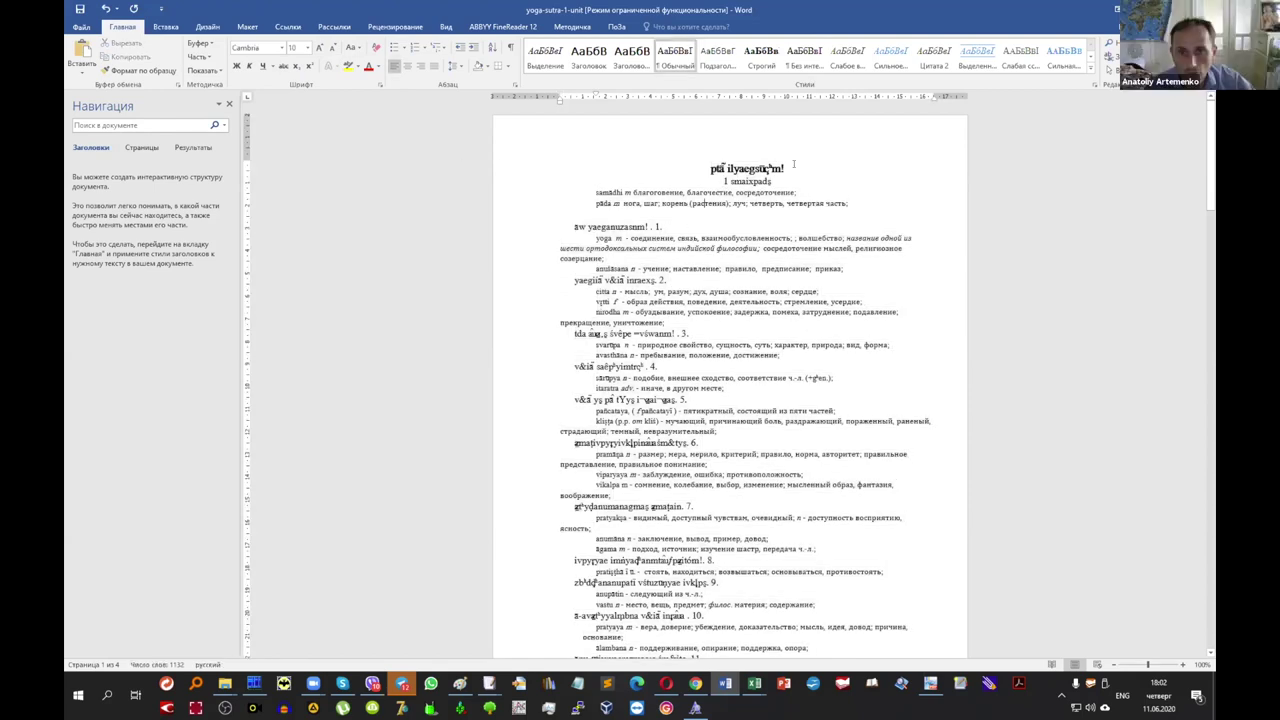
pyautogui.click(708, 168)
pyautogui.tripleClick(810, 168)
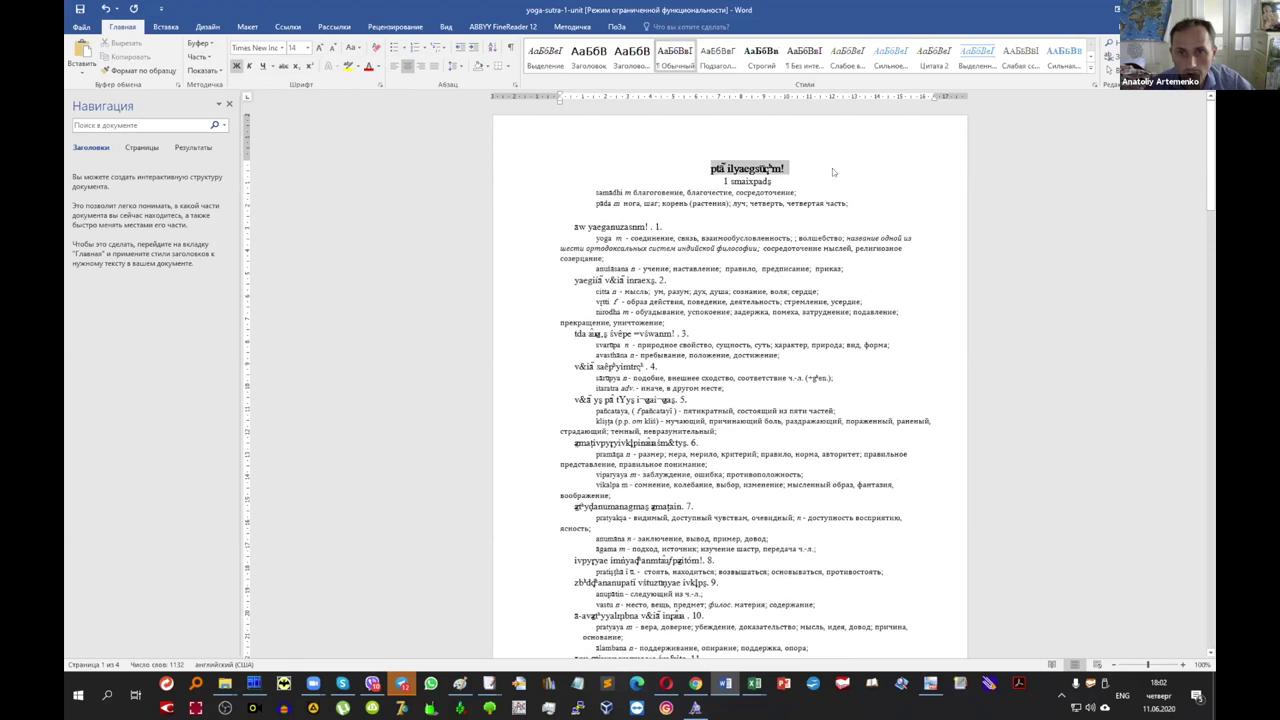
pyautogui.click(802, 169)
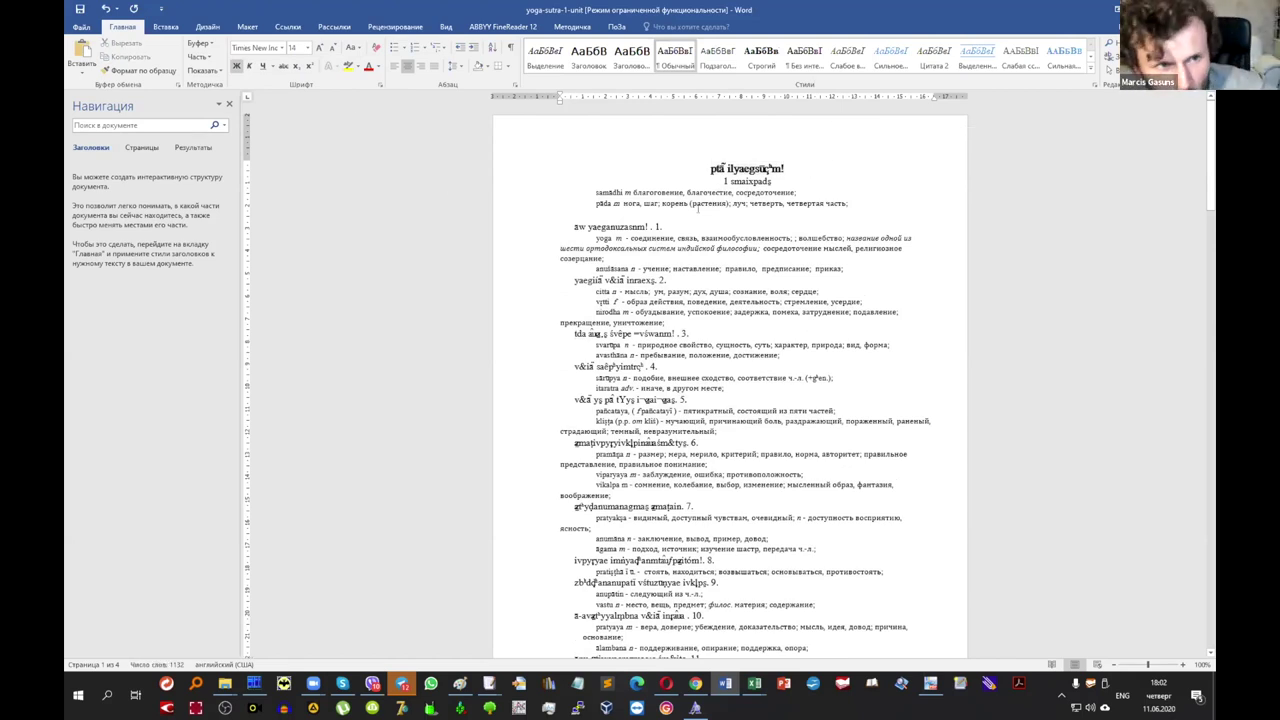
pyautogui.hotkey('ctrl', 'a')
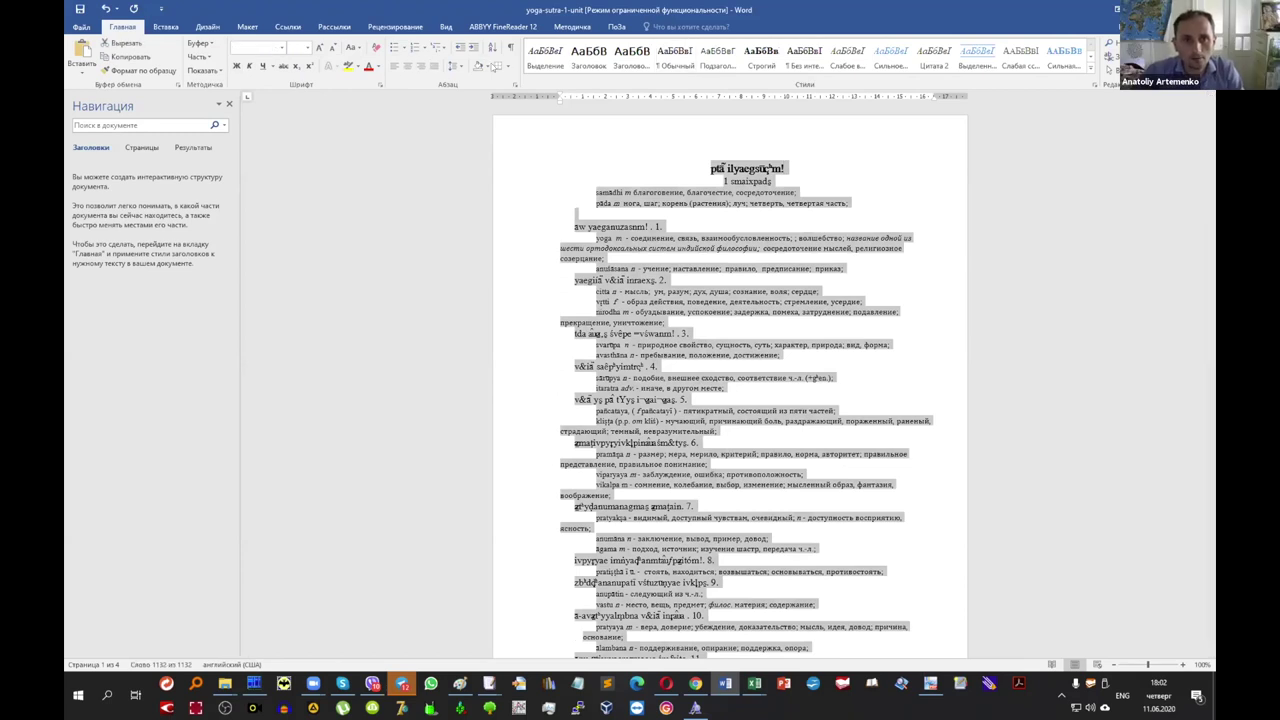
pyautogui.click(688, 192)
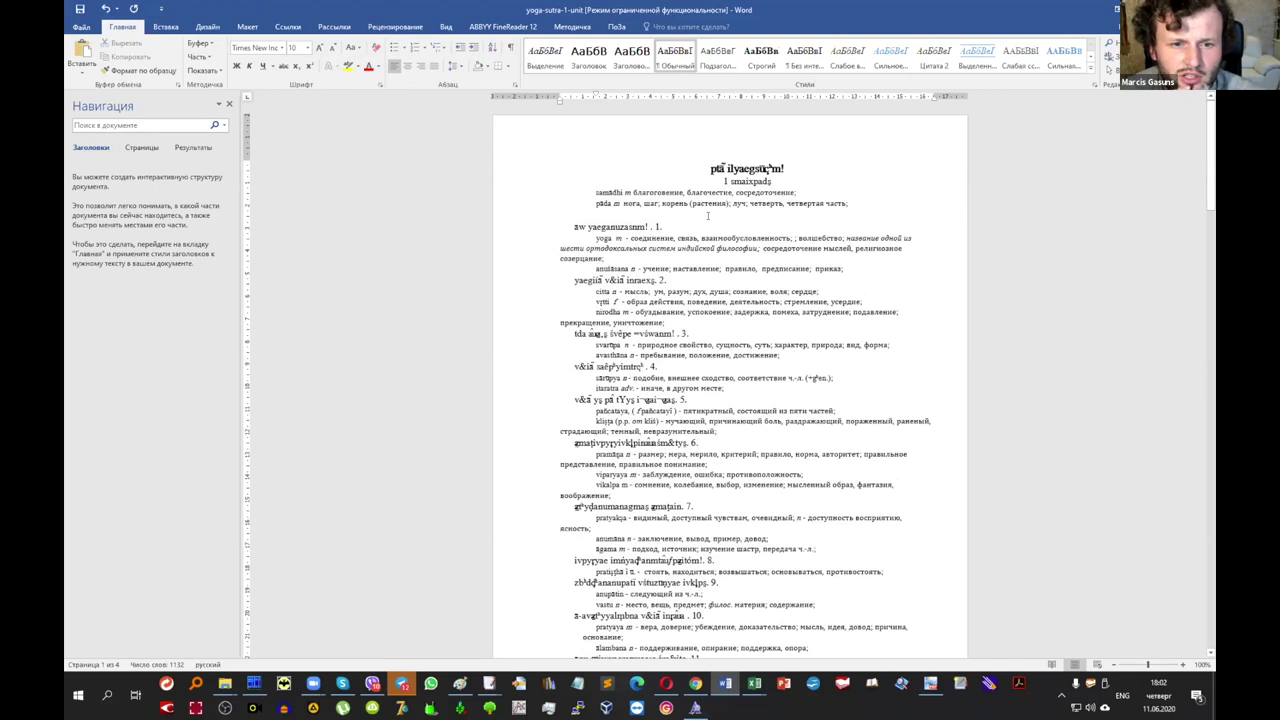
pyautogui.click(726, 163)
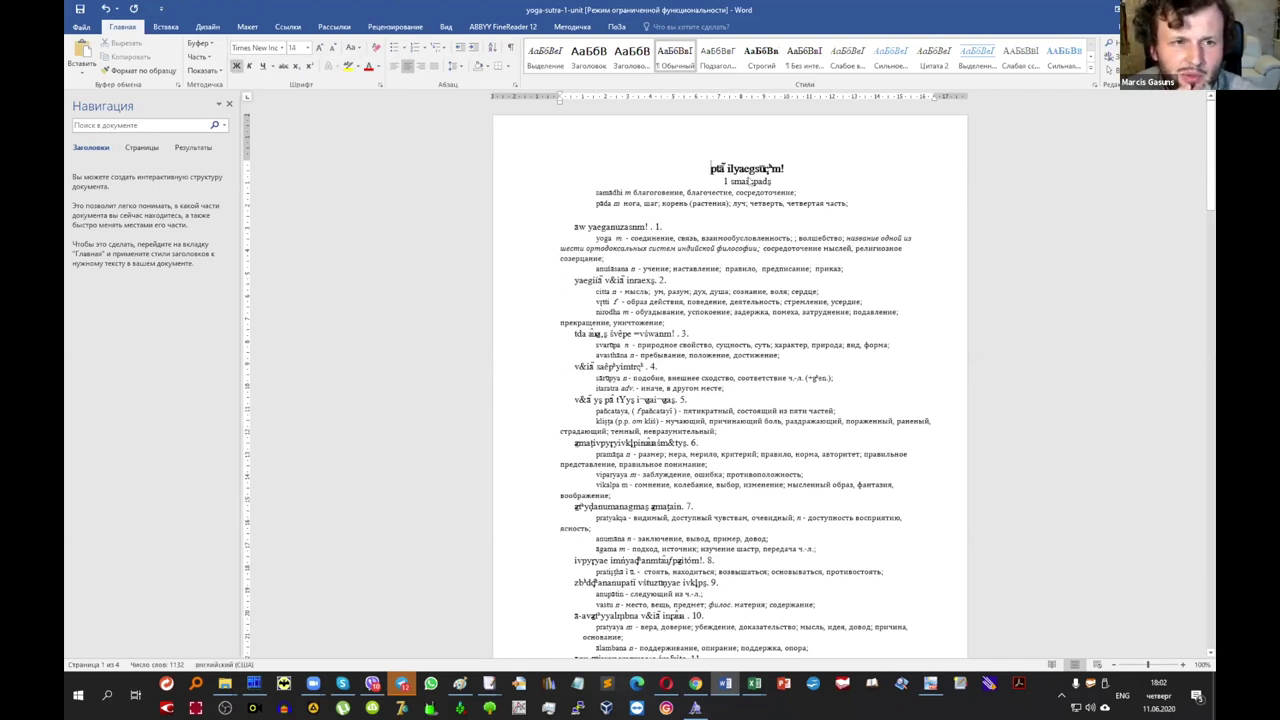
# Undo the font change on the whole document and select the third sutra line to check its font.
pyautogui.hotkey('ctrl', 'a')
pyautogui.click(751, 178)
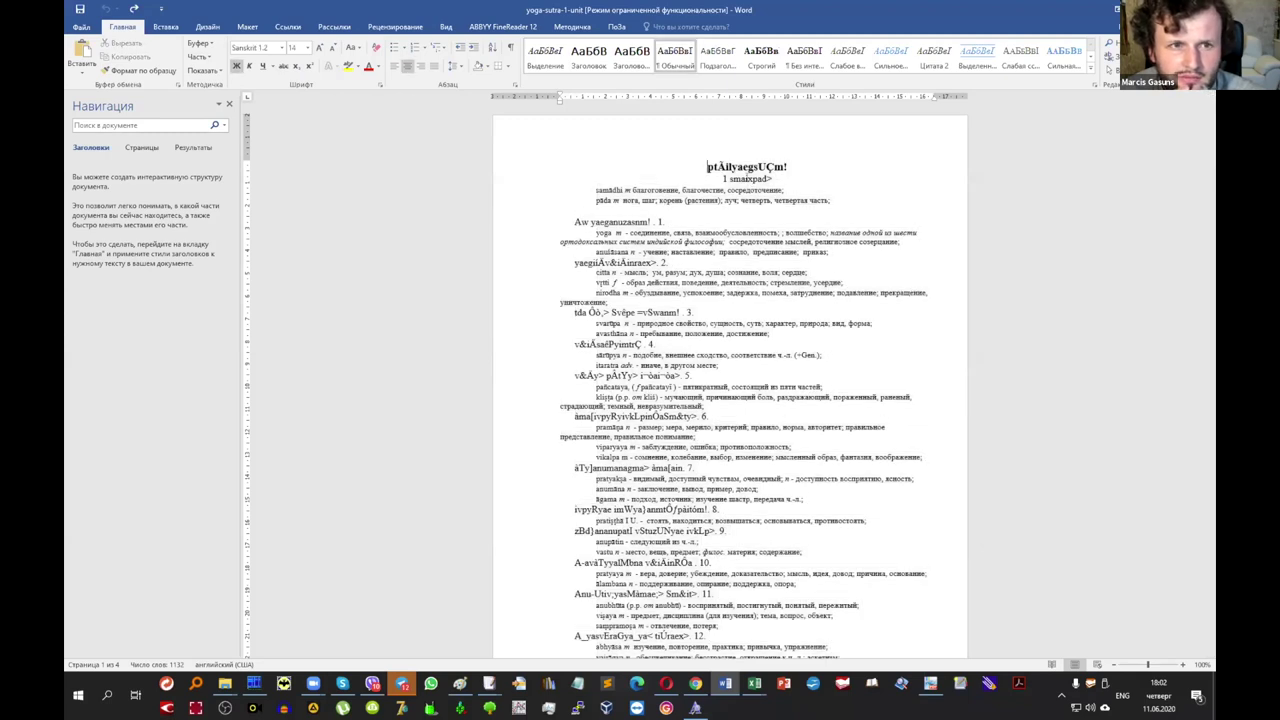
pyautogui.click(709, 233)
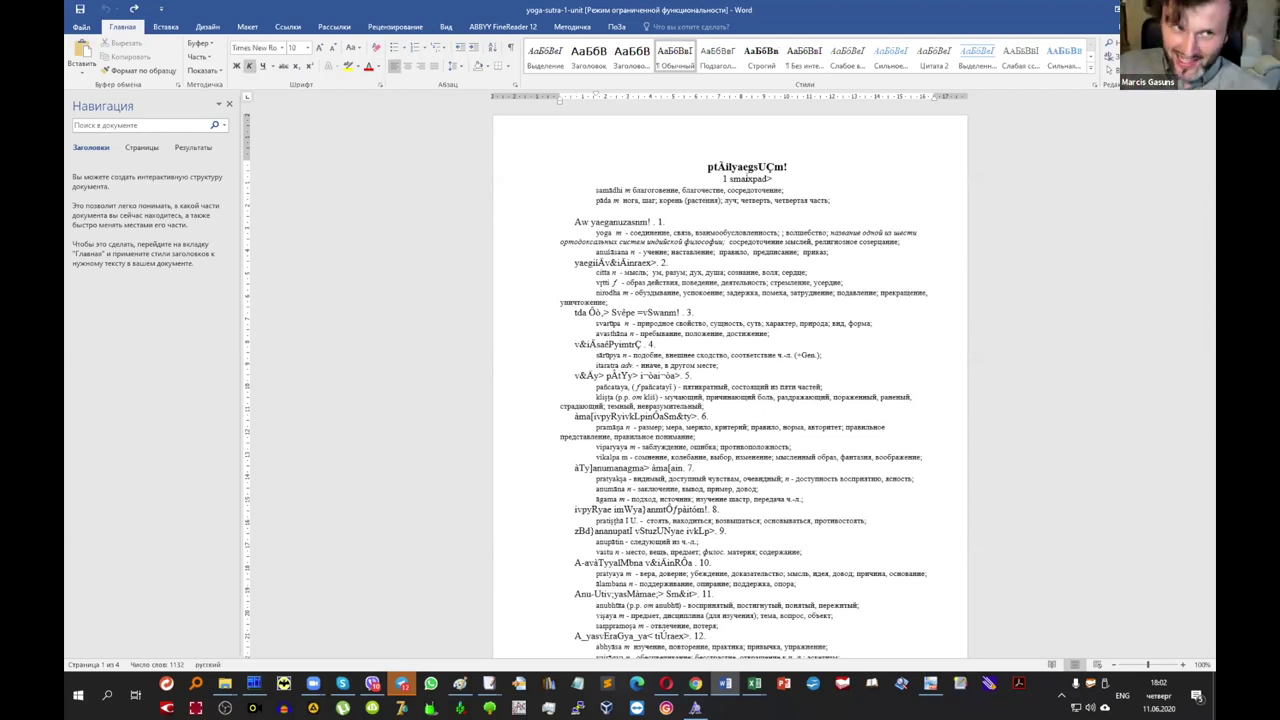
pyautogui.click(643, 308)
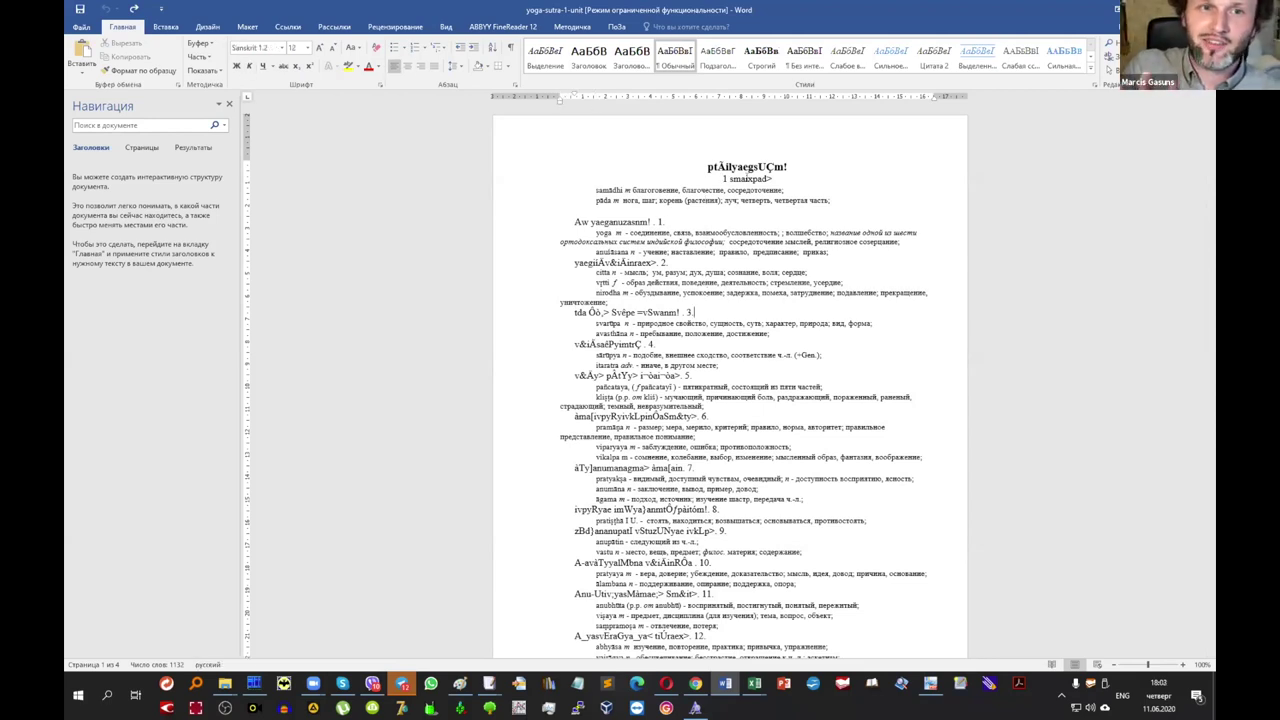
pyautogui.tripleClick(693, 312)
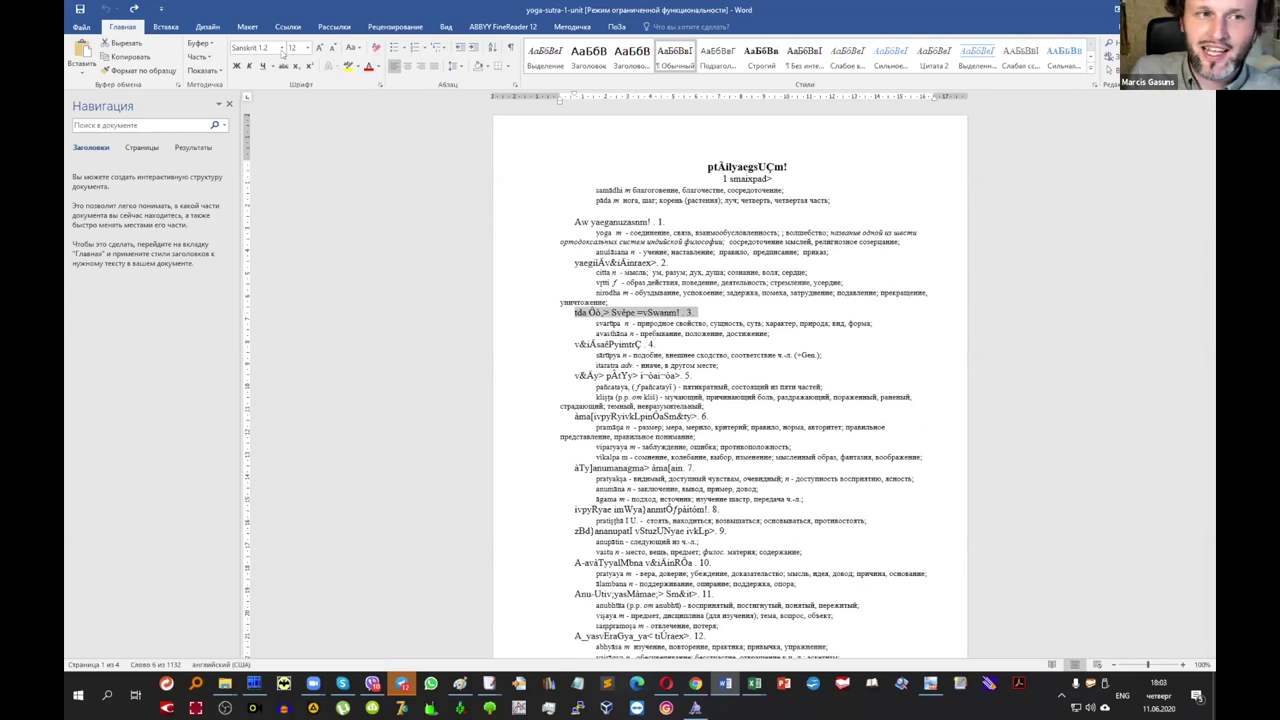
# Set the font of the word "yoga" in the first sutra's glossary to Calibri.
pyautogui.click(598, 222)
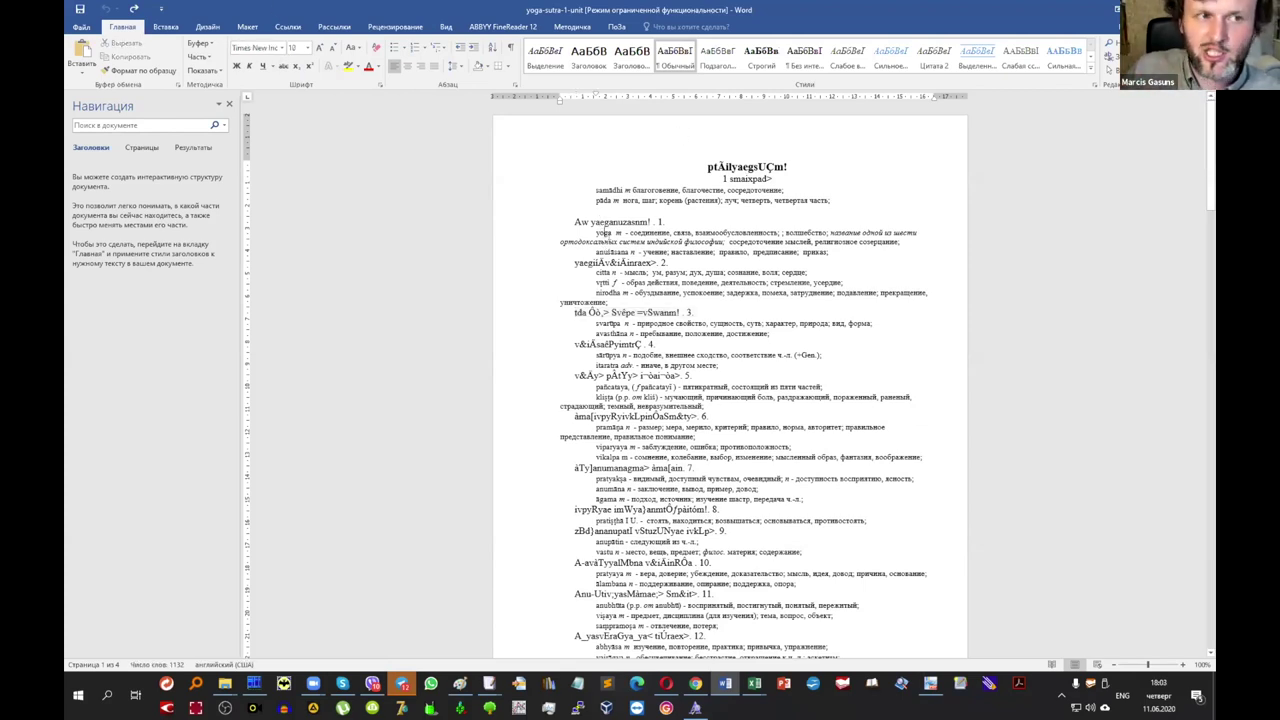
pyautogui.click(273, 49)
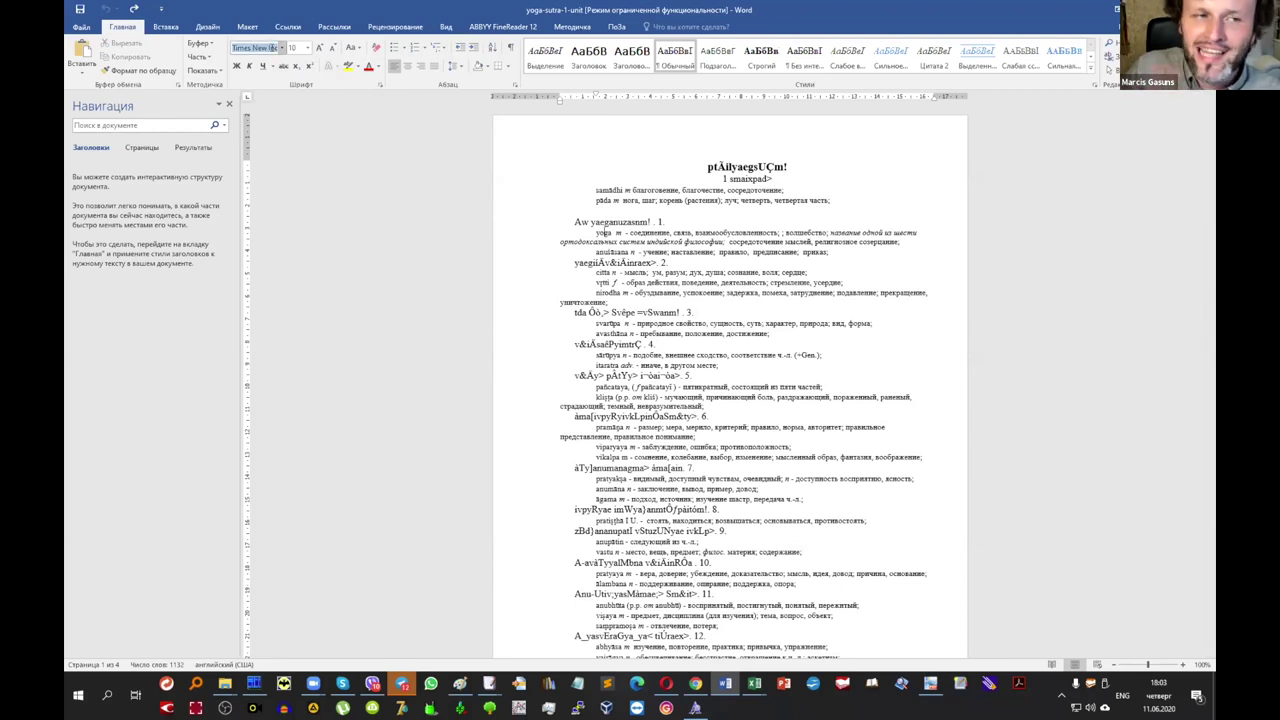
pyautogui.write('Calibri')
pyautogui.press('Escape')
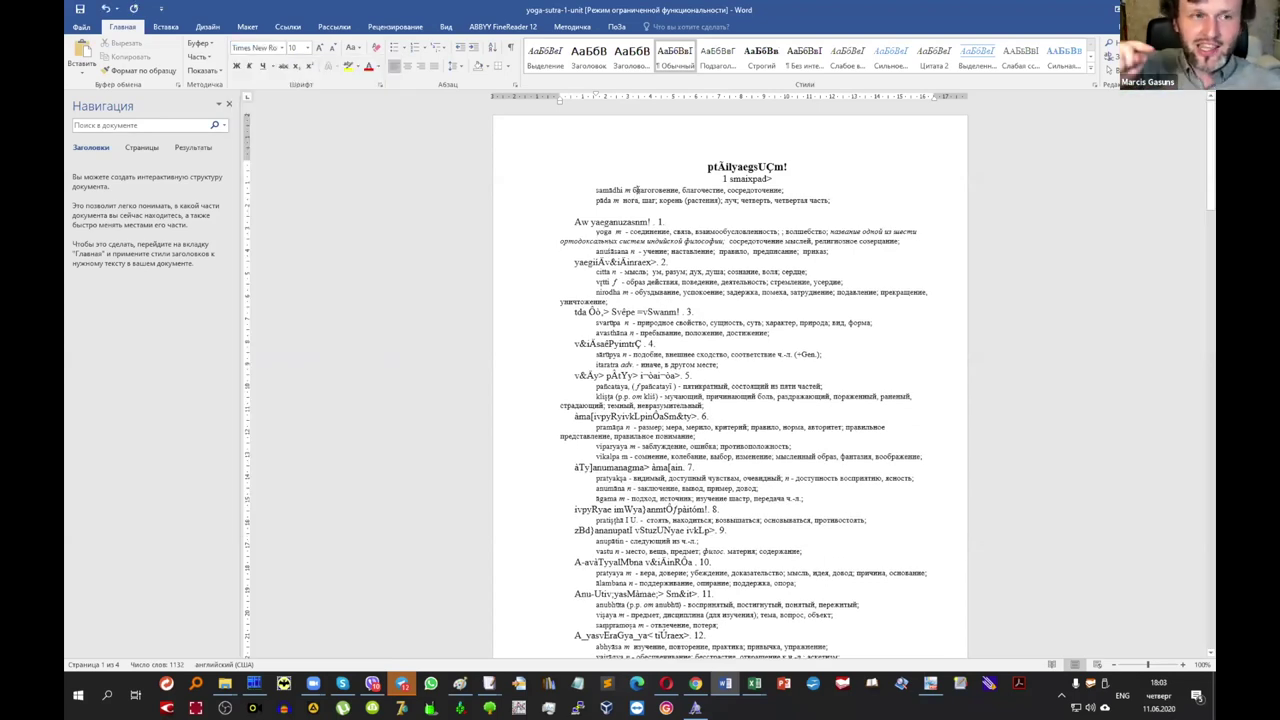
# Compare the fonts of the first sutra line and its glossary, and select the anuśāsana line.
pyautogui.click(733, 178)
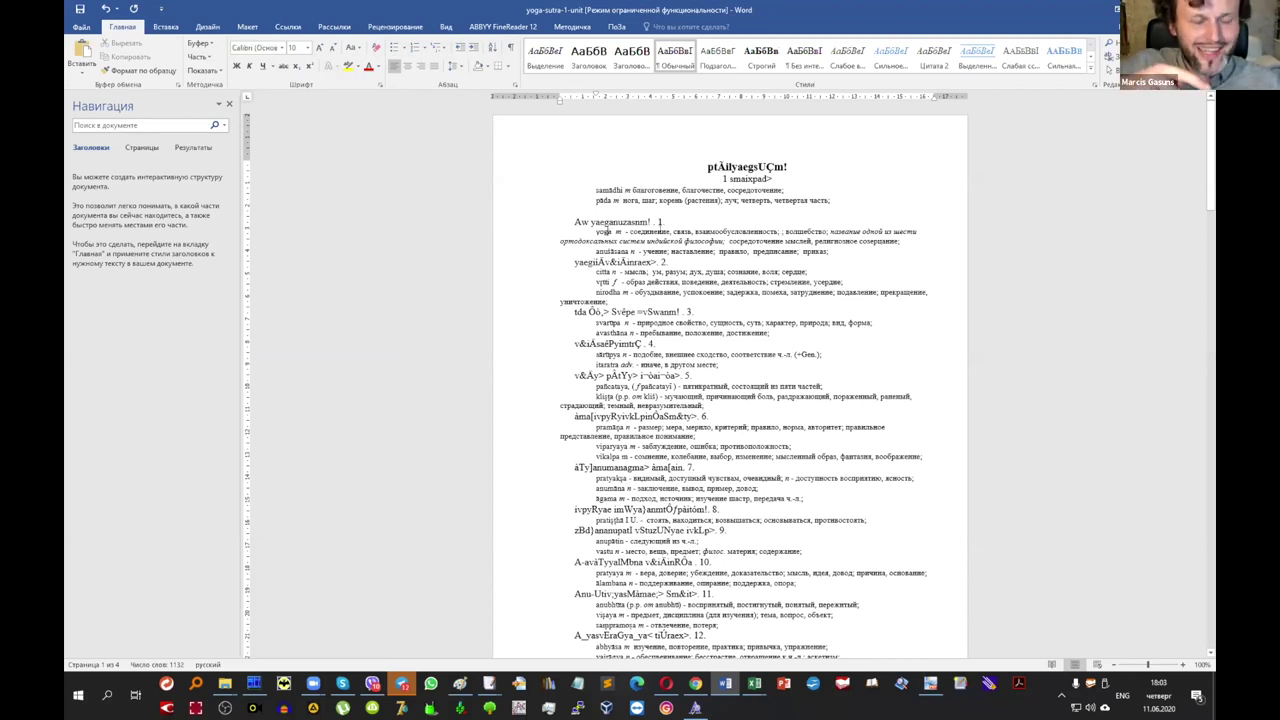
pyautogui.click(659, 222)
pyautogui.click(626, 251)
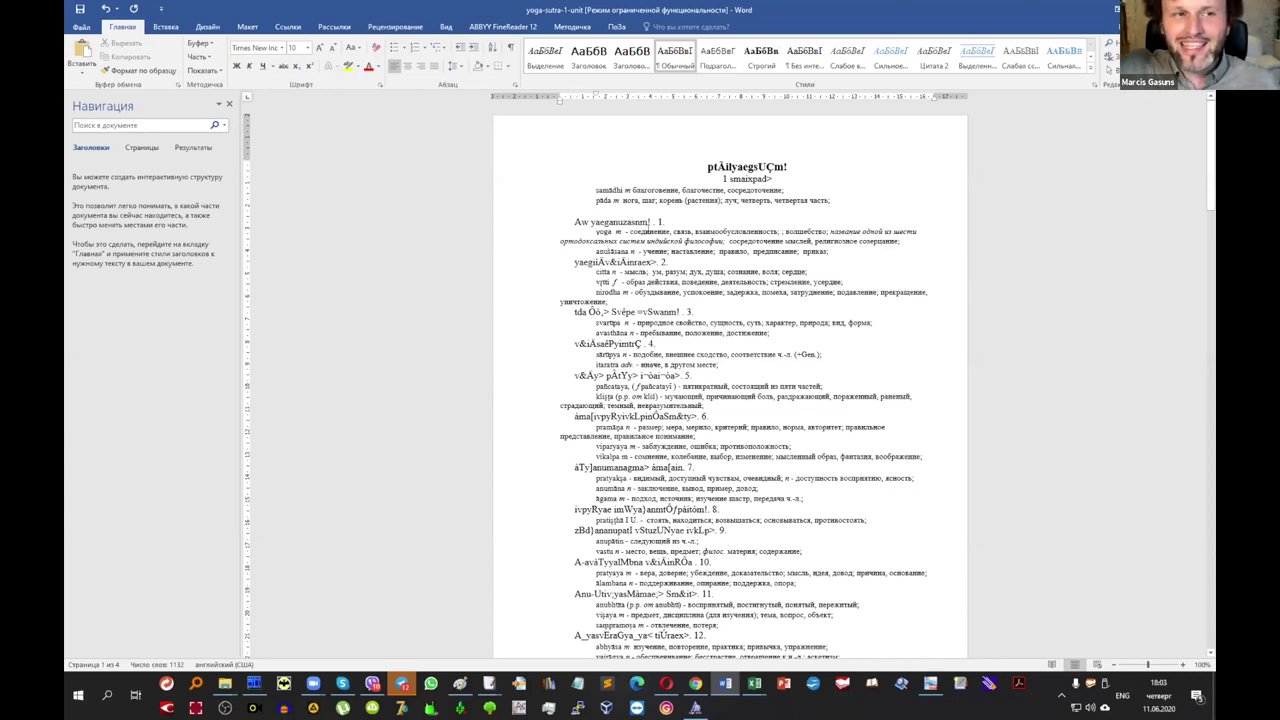
pyautogui.tripleClick(597, 251)
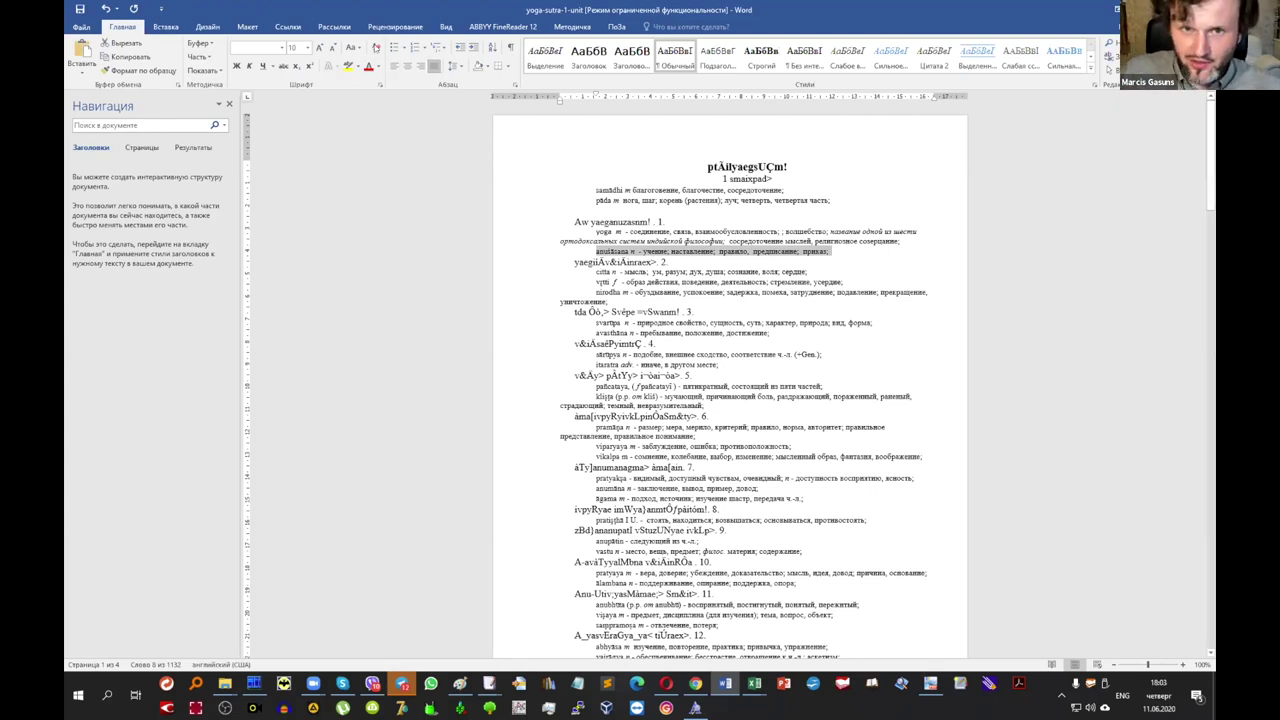
# Fit the document view to the page width and examine the glossary words anuśāsana and citta.
pyautogui.click(446, 26)
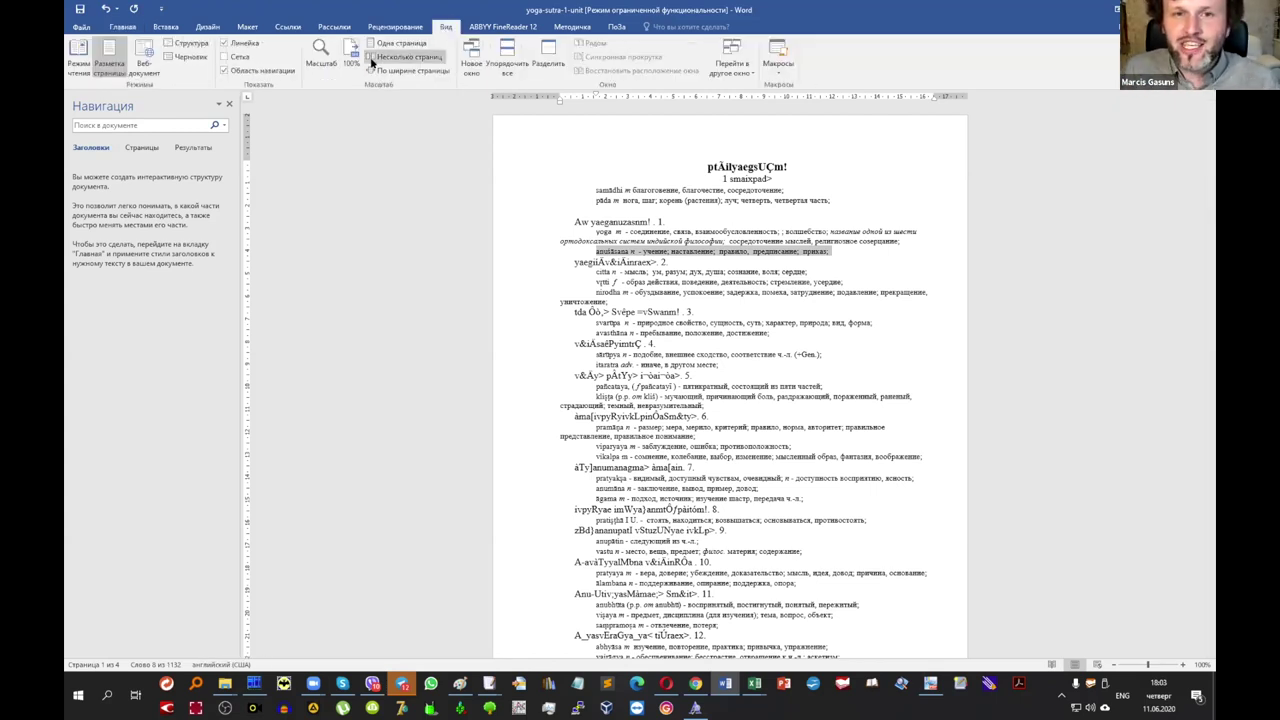
pyautogui.click(410, 70)
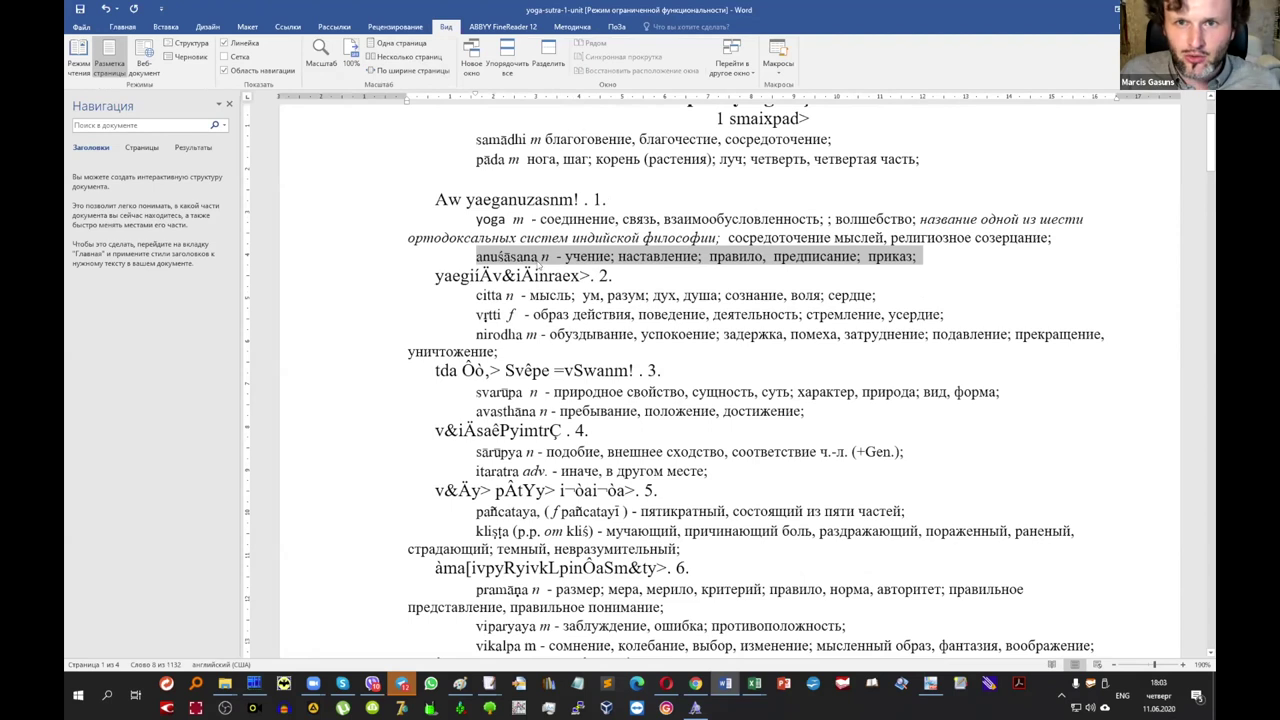
pyautogui.click(540, 256)
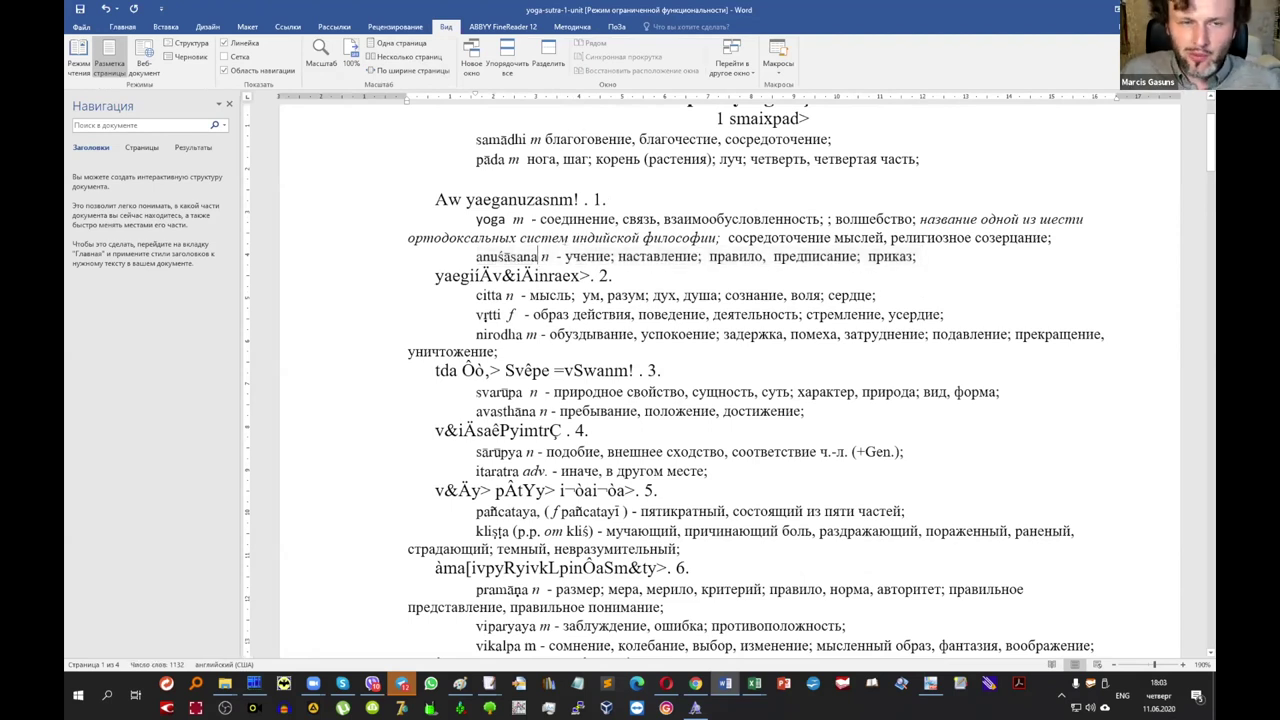
pyautogui.click(490, 295)
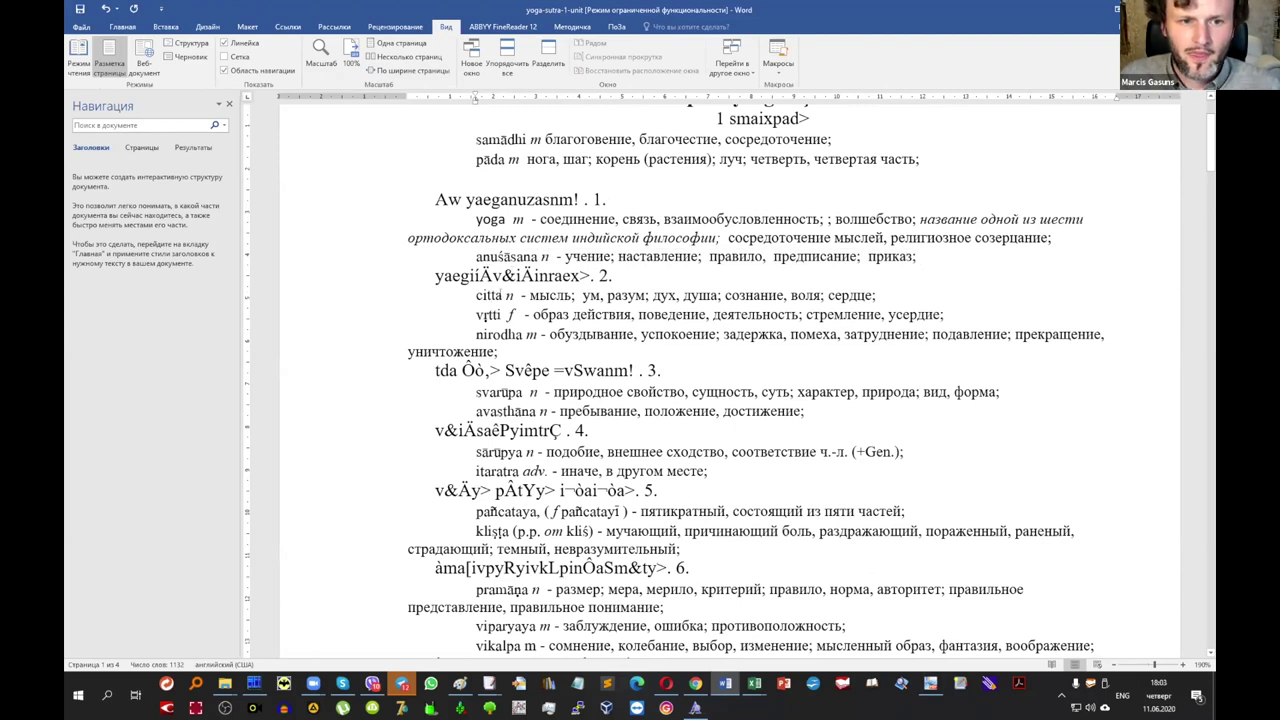
# Try Times New Roman on the word vṛtti in the second sutra's glossary, and undo that font change.
pyautogui.click(492, 314)
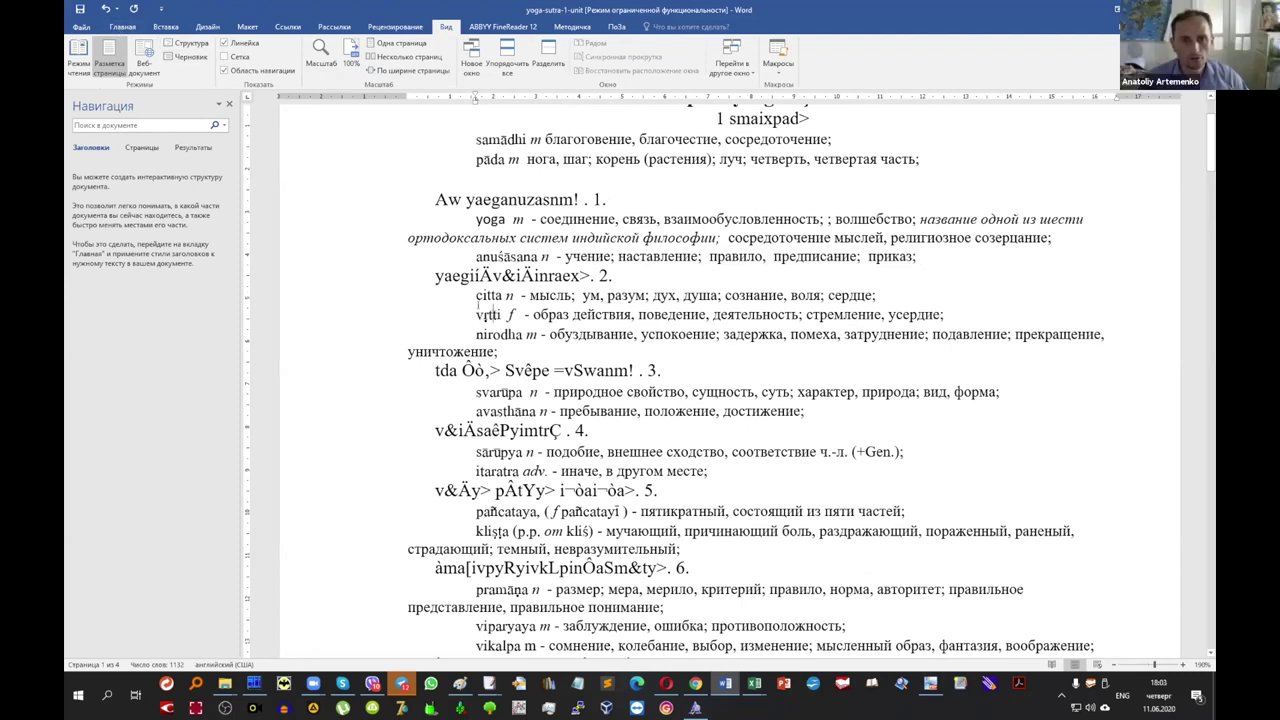
pyautogui.moveTo(477, 314); pyautogui.dragTo(489, 314)
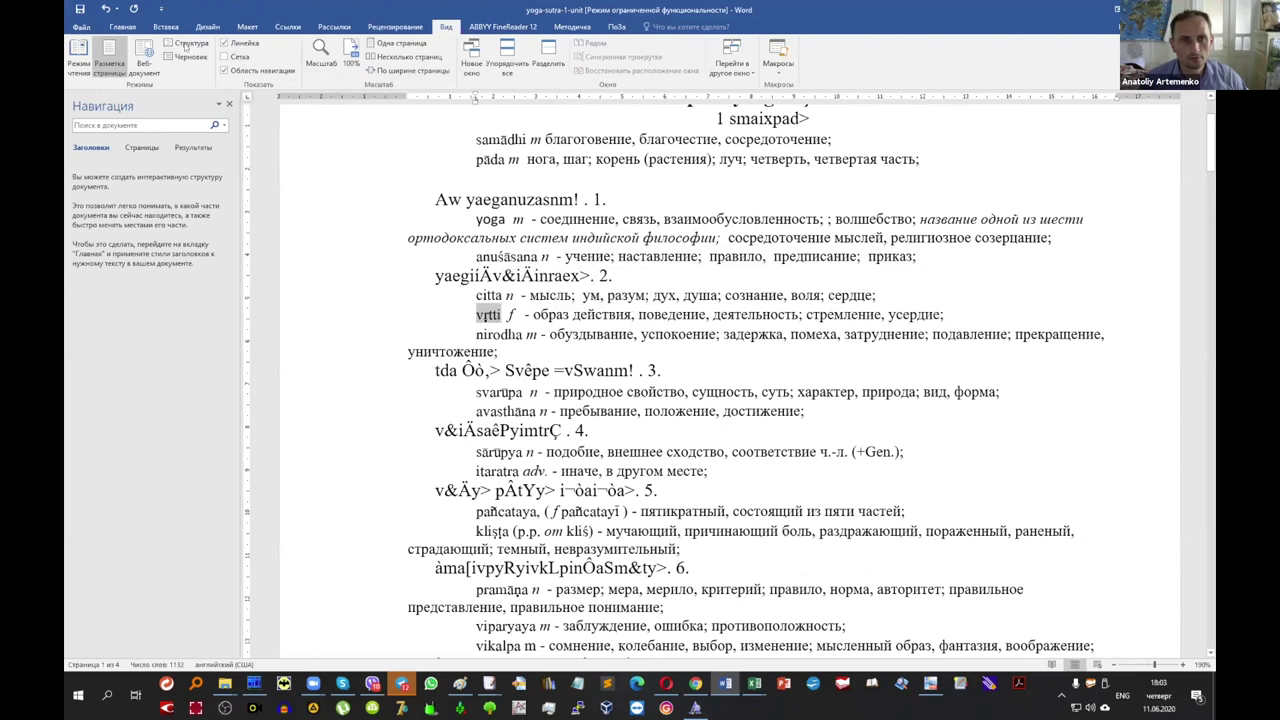
pyautogui.click(122, 26)
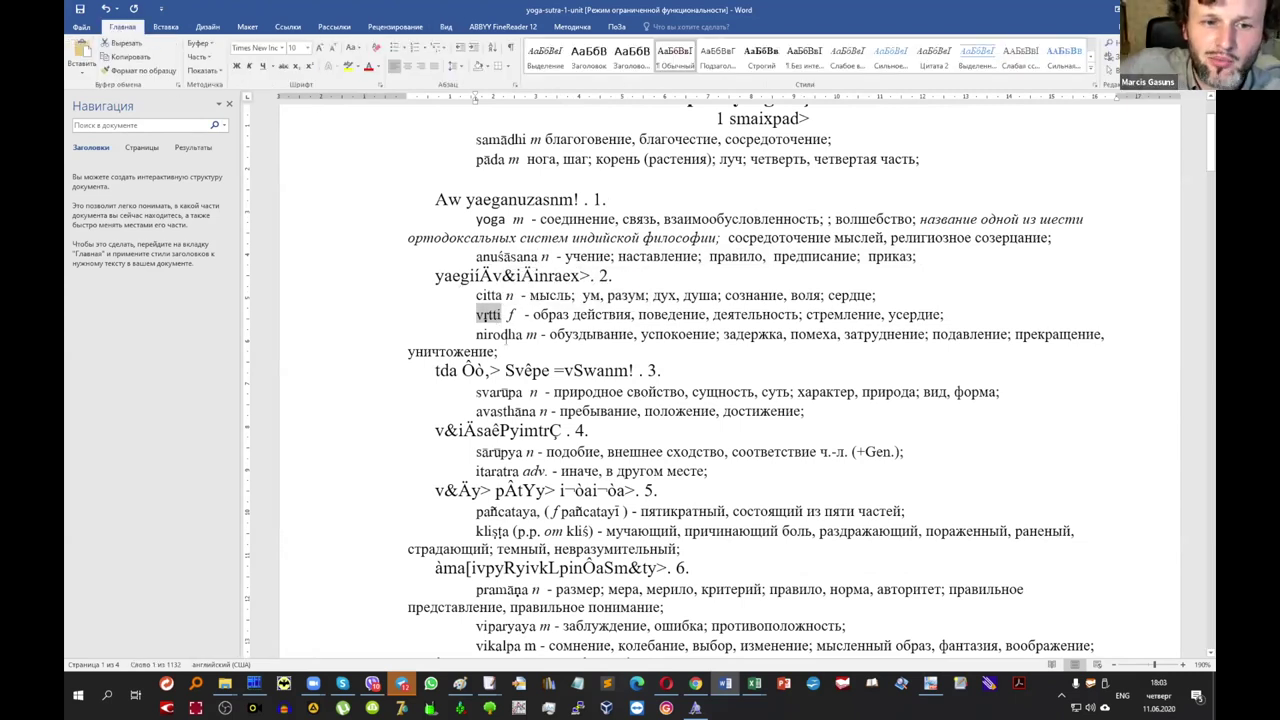
pyautogui.click(283, 48)
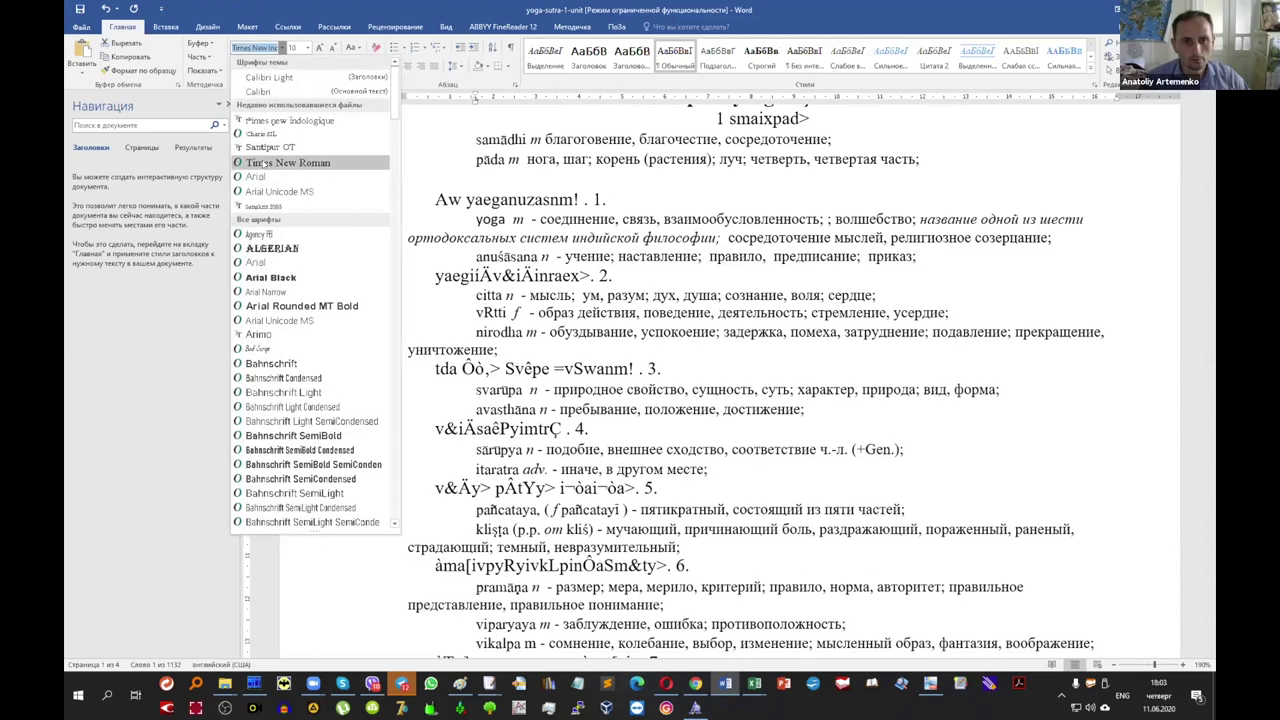
pyautogui.click(264, 163)
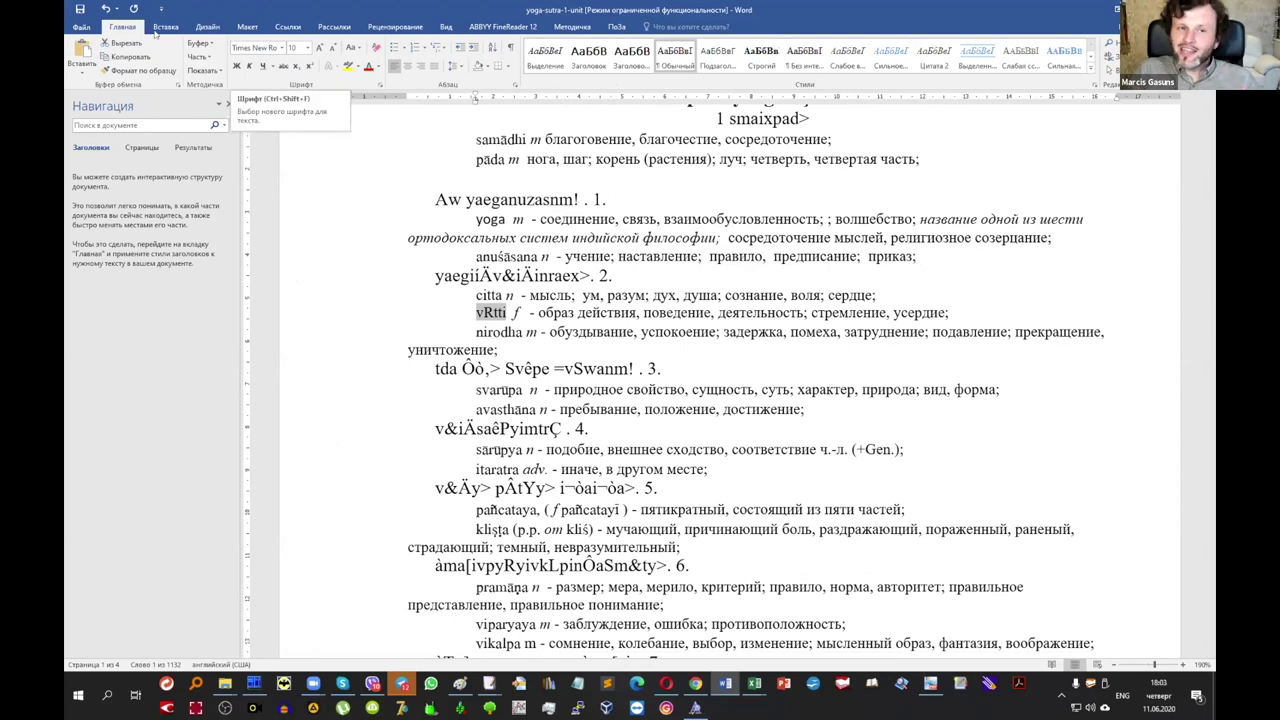
pyautogui.click(104, 8)
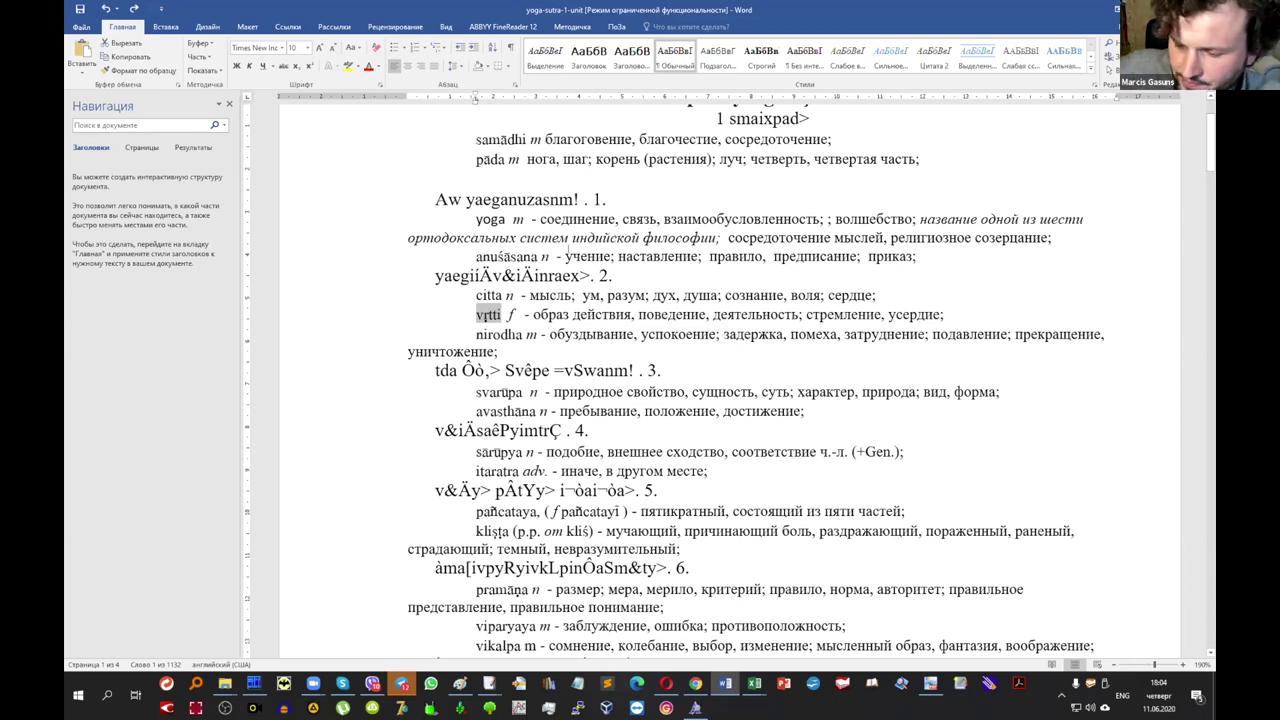
pyautogui.click(526, 334)
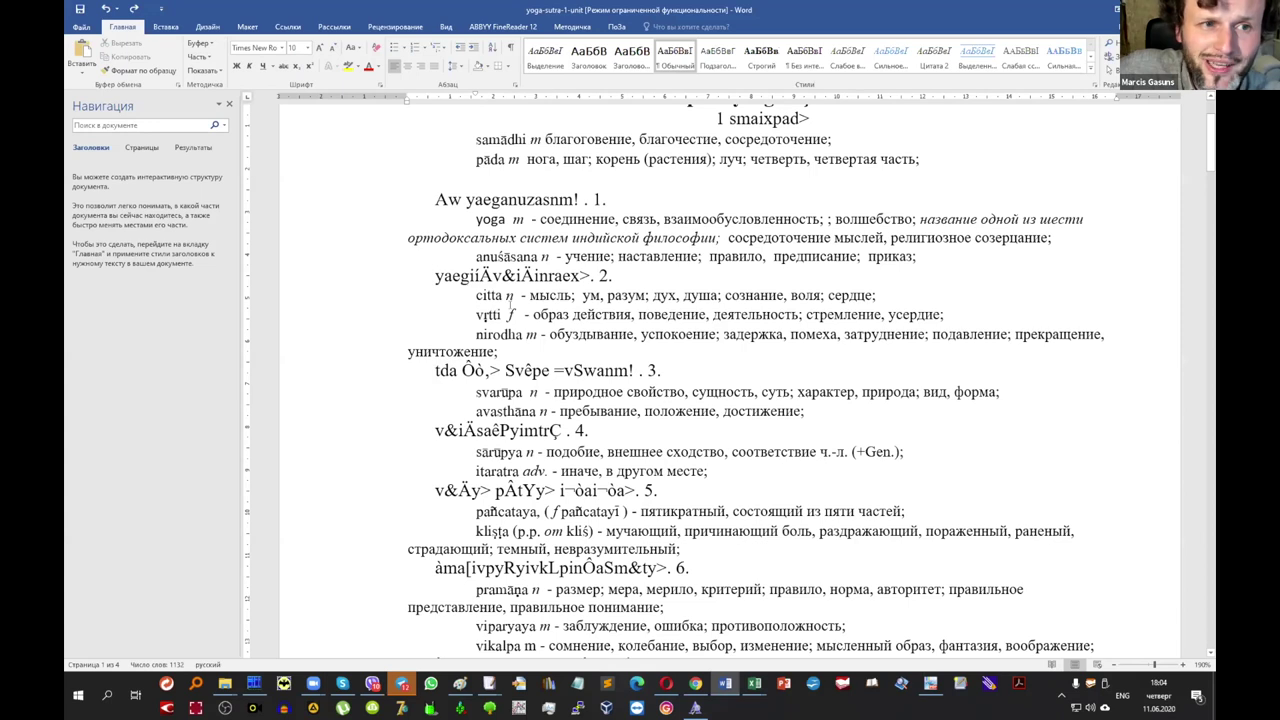
pyautogui.hotkey('ctrl', 'f')
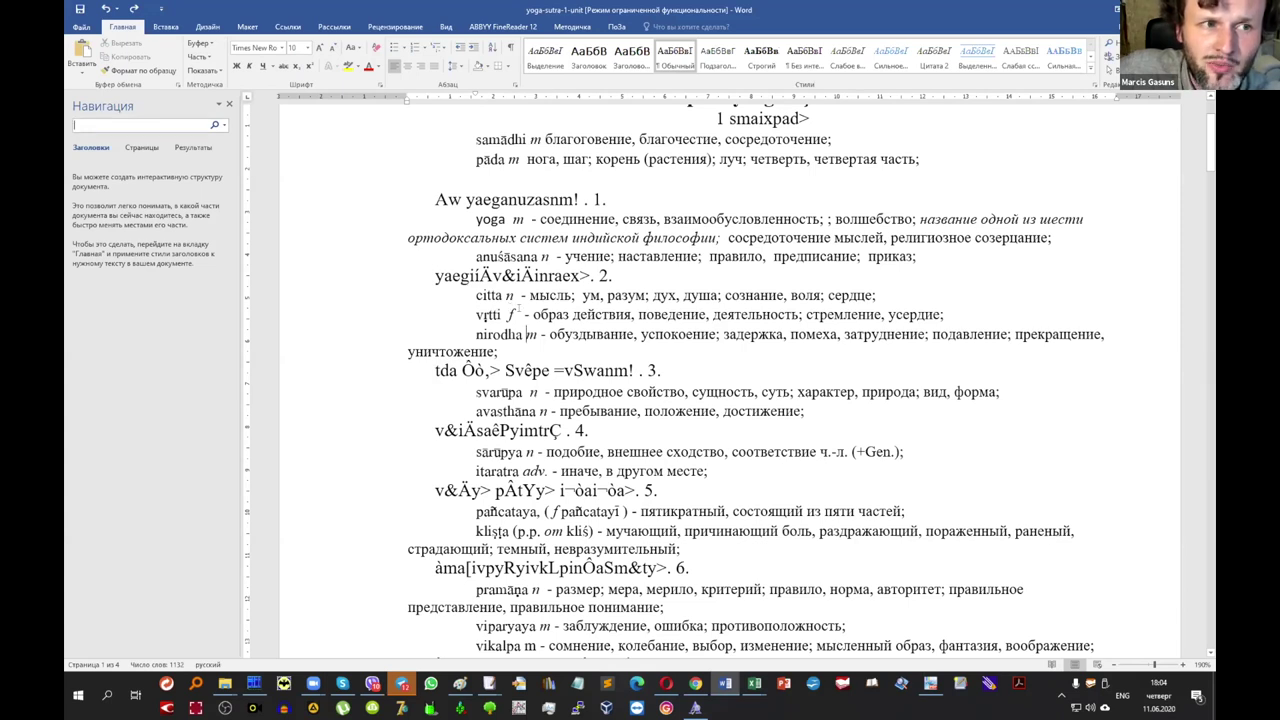
pyautogui.click(533, 314)
pyautogui.hotkey('ctrl', 'f')
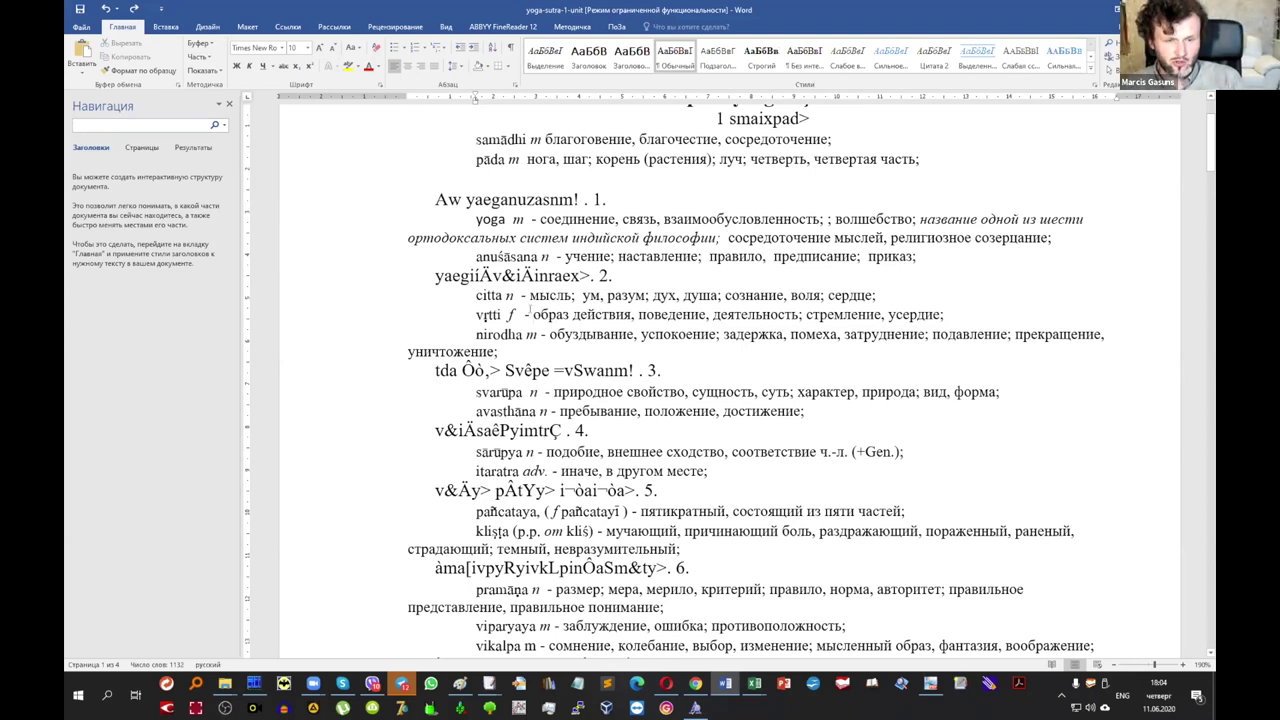
pyautogui.click(463, 199)
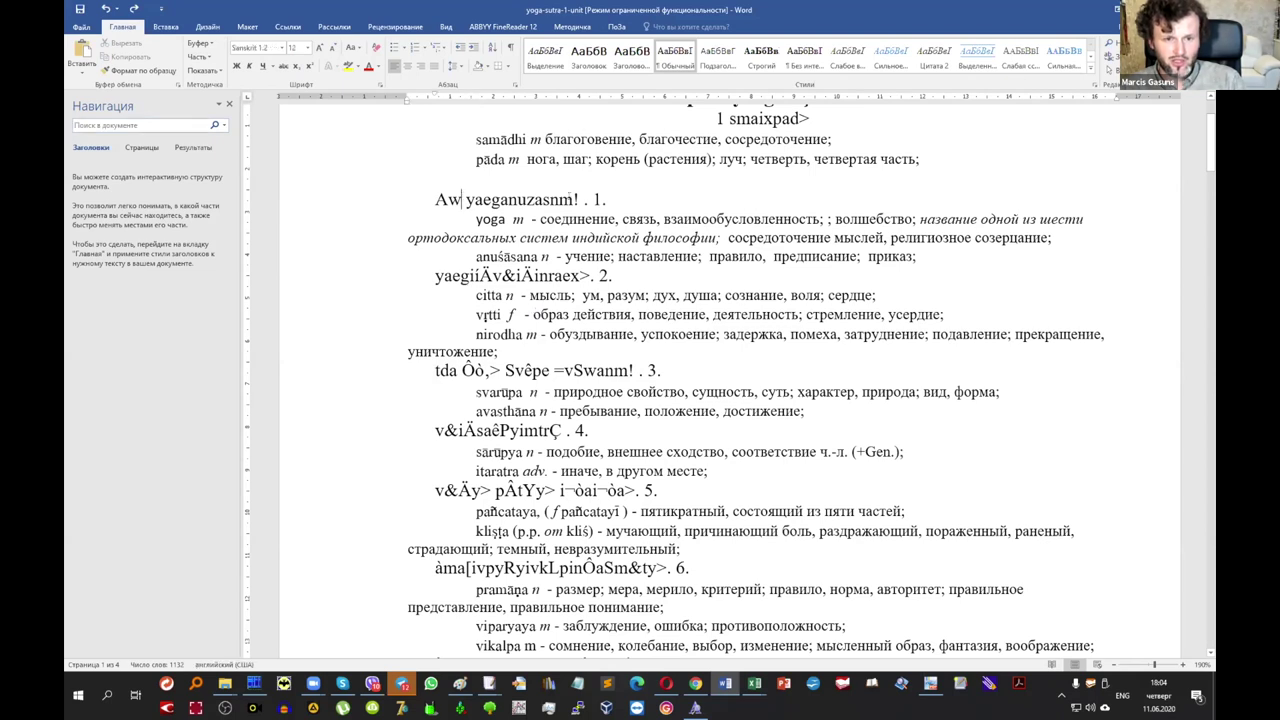
# Search for "panca" from the beginning of the document with Find and Replace.
pyautogui.hotkey('ctrl', 'Home')
pyautogui.hotkey('ctrl', 'f')
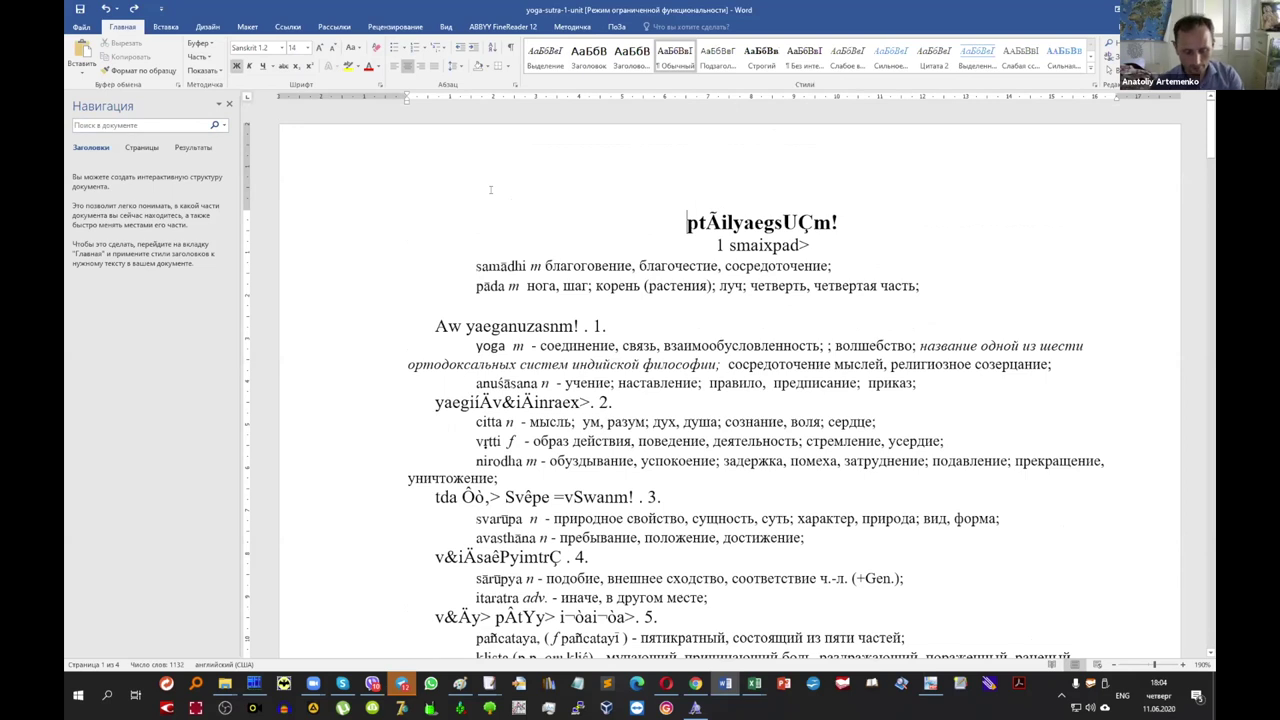
pyautogui.hotkey('ctrl', 'h')
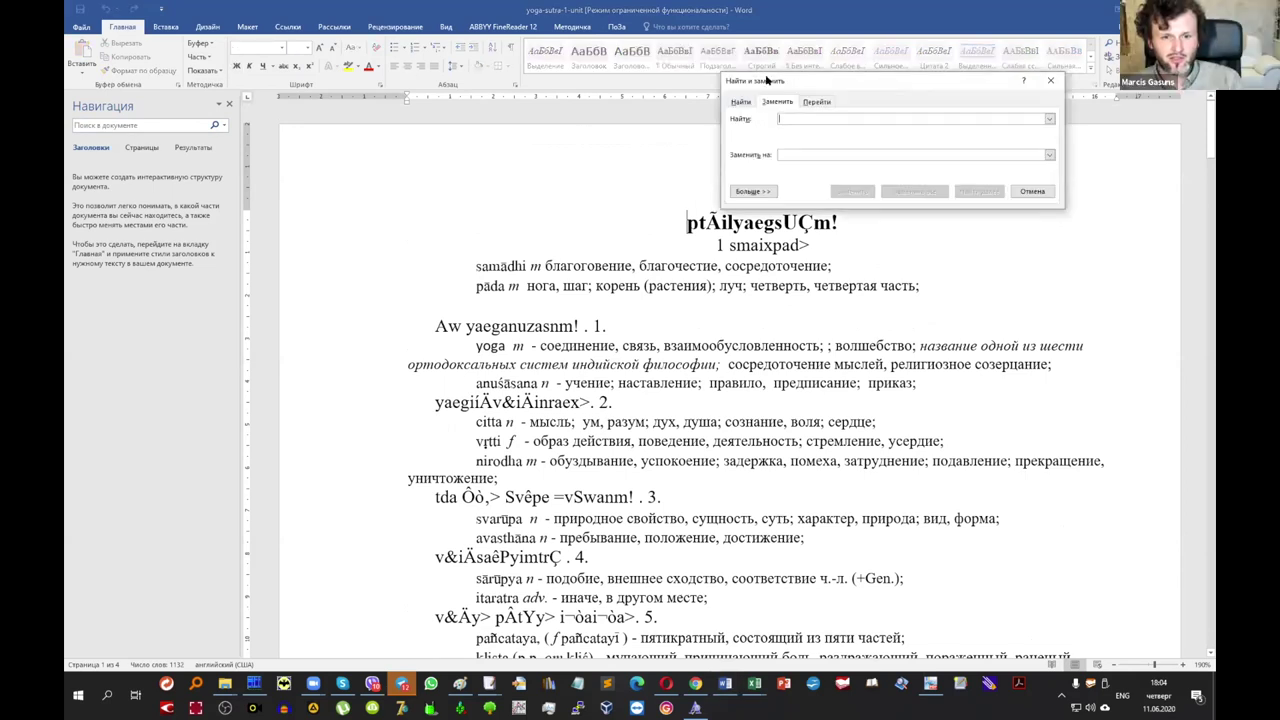
pyautogui.moveTo(755, 81); pyautogui.dragTo(479, 192)
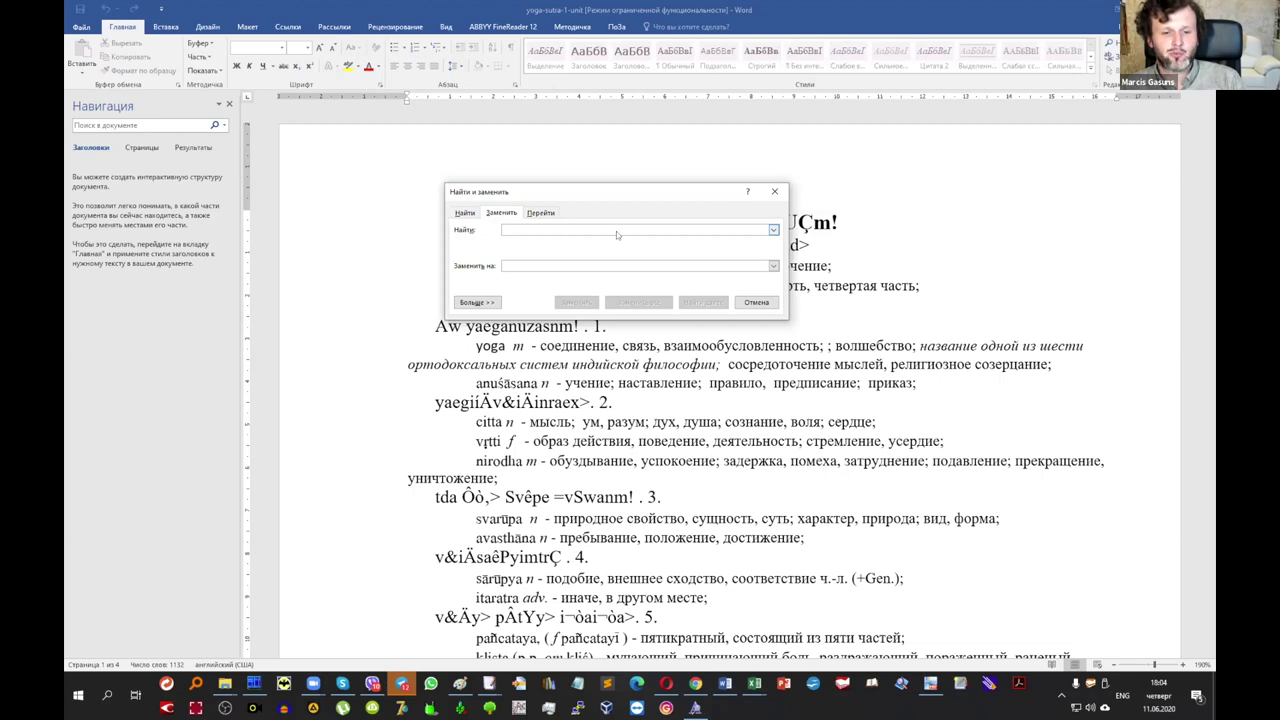
pyautogui.write('pa')
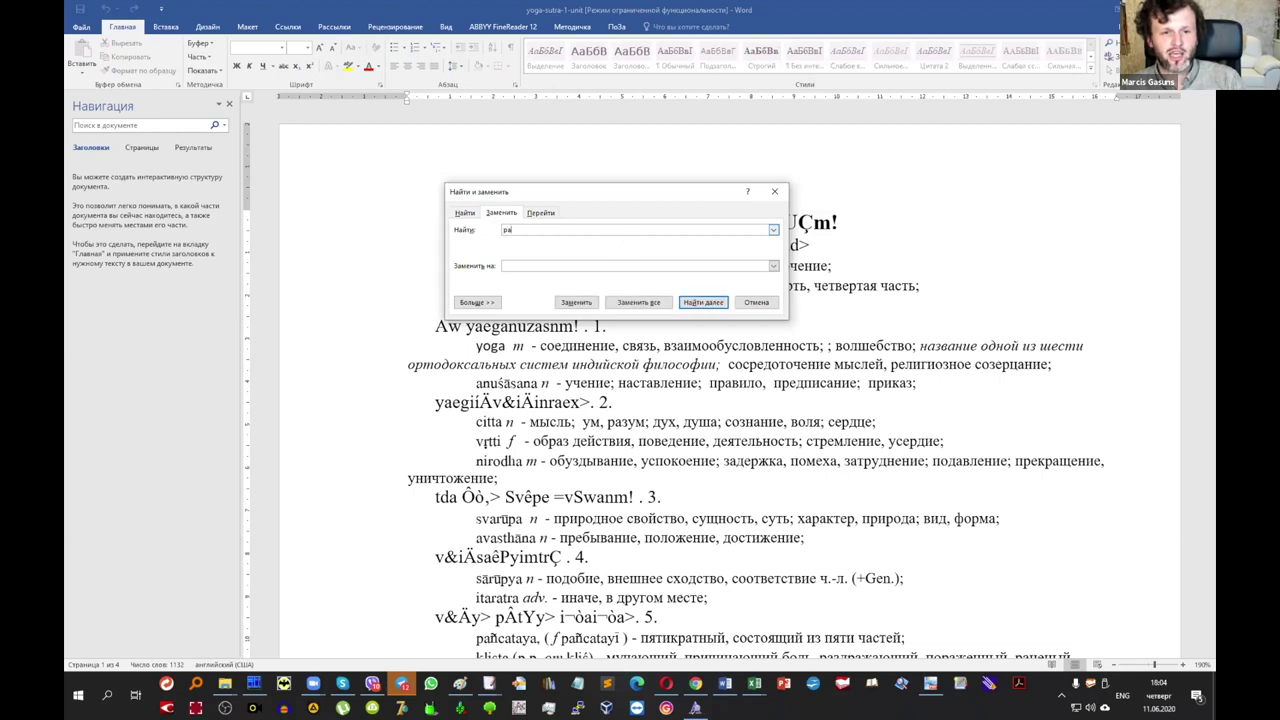
pyautogui.write('nc')
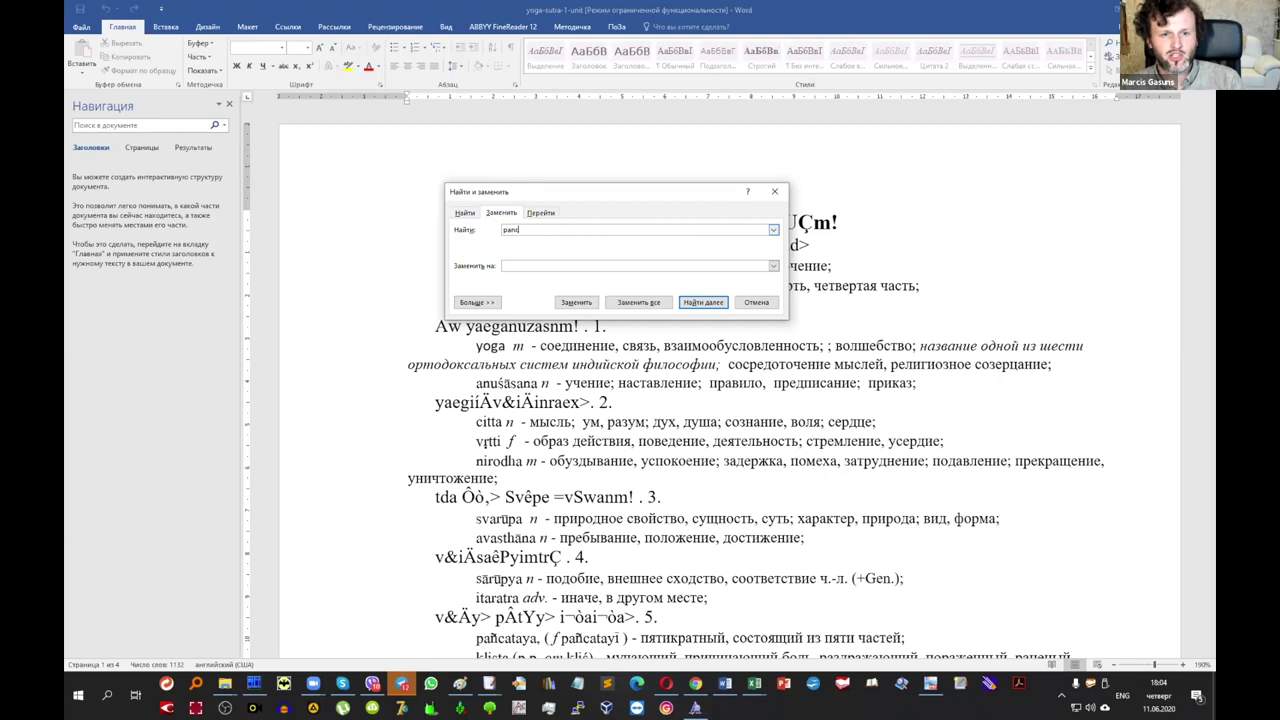
pyautogui.press('Return')
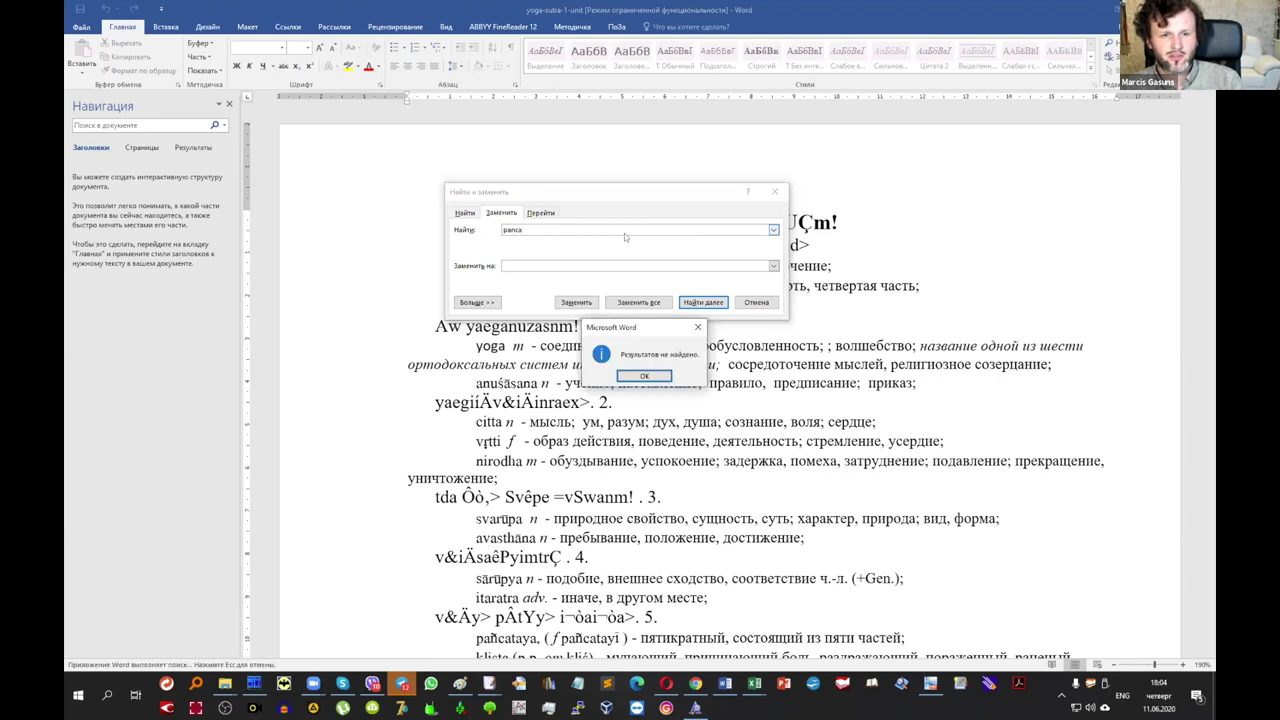
pyautogui.press('Return')
# Correct the search term to "pañca" with the diacritic, search the document for it, and close Find and Replace.
pyautogui.click(611, 238)
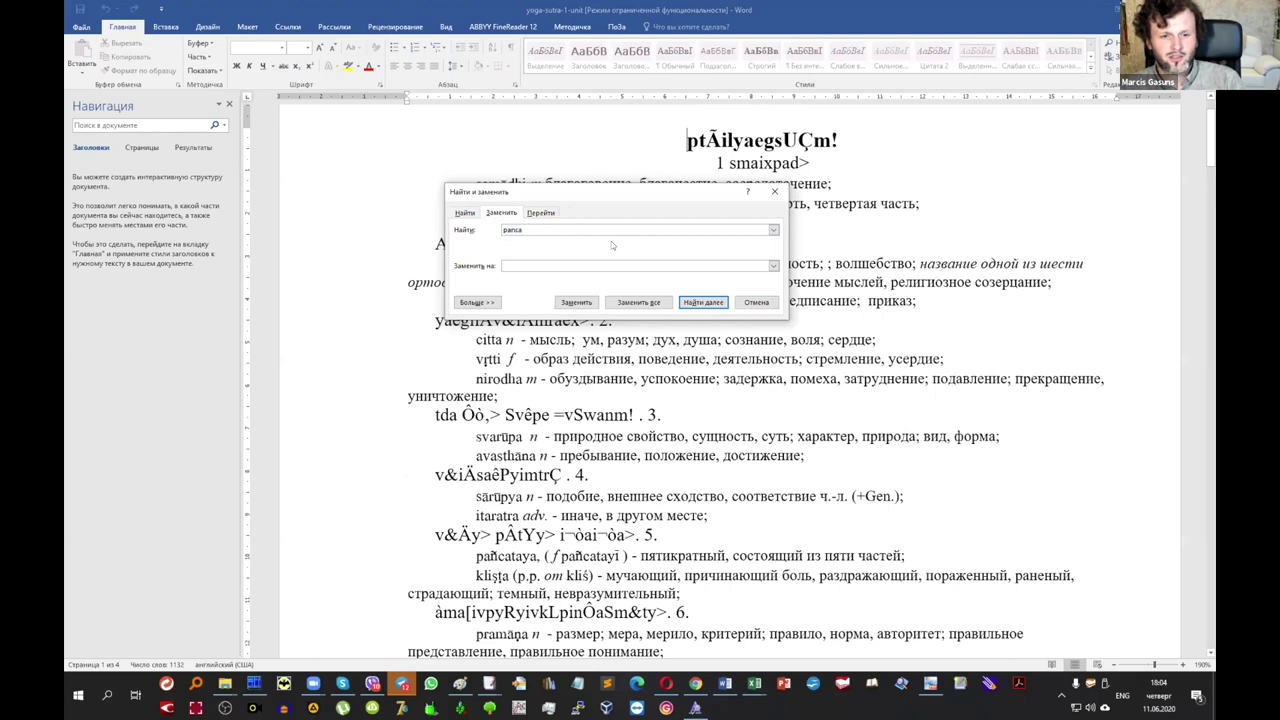
pyautogui.press('Left')
pyautogui.press('Left')
pyautogui.press('BackSpace')
pyautogui.write('ñ')
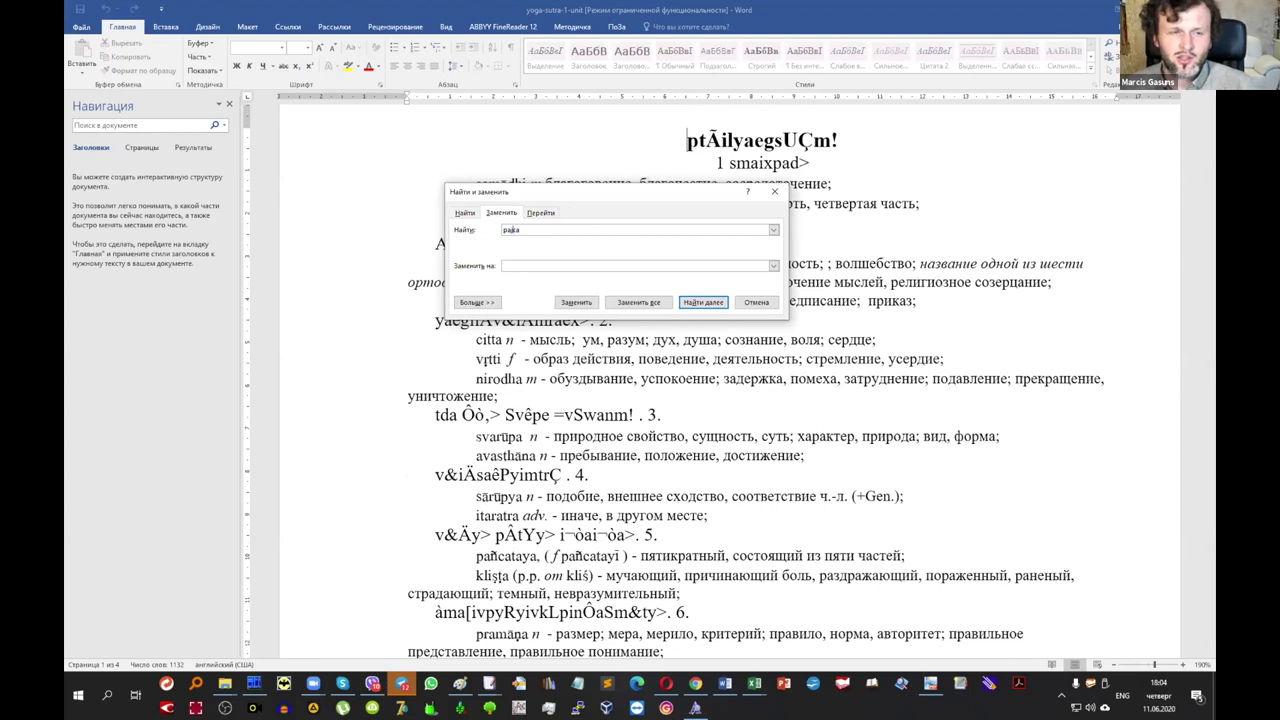
pyautogui.press('Return')
pyautogui.press('Return')
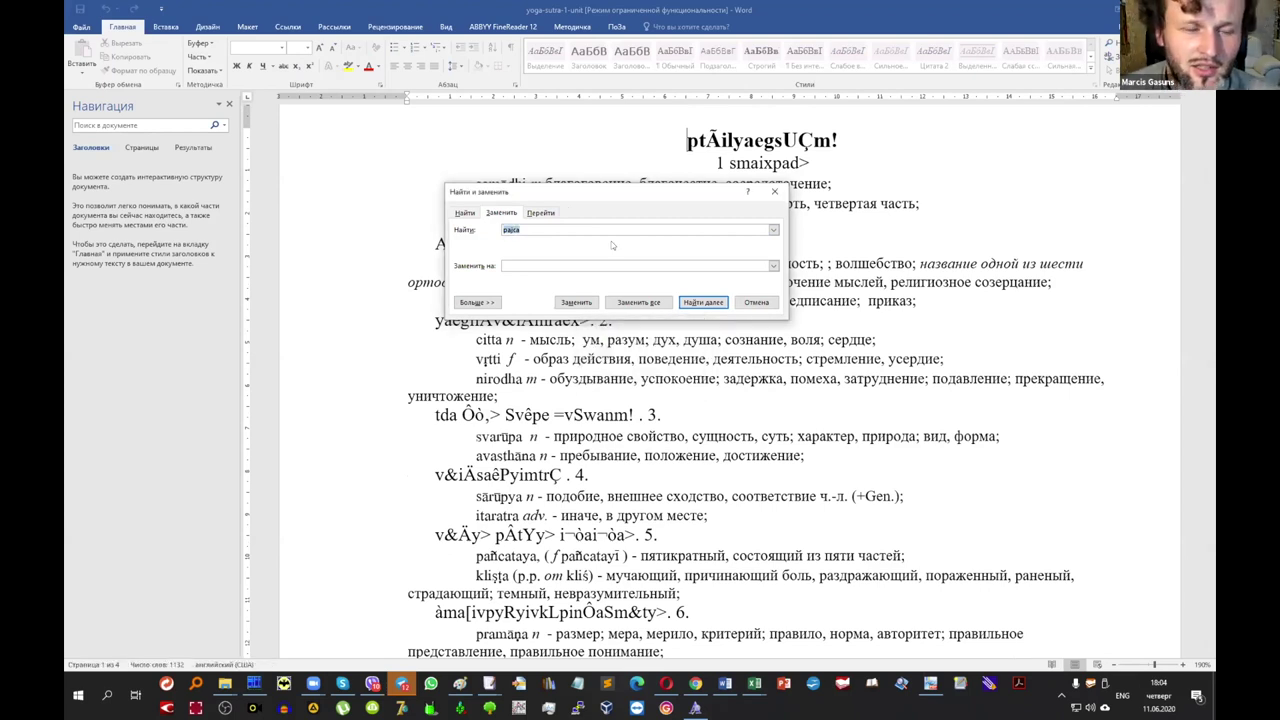
pyautogui.click(756, 302)
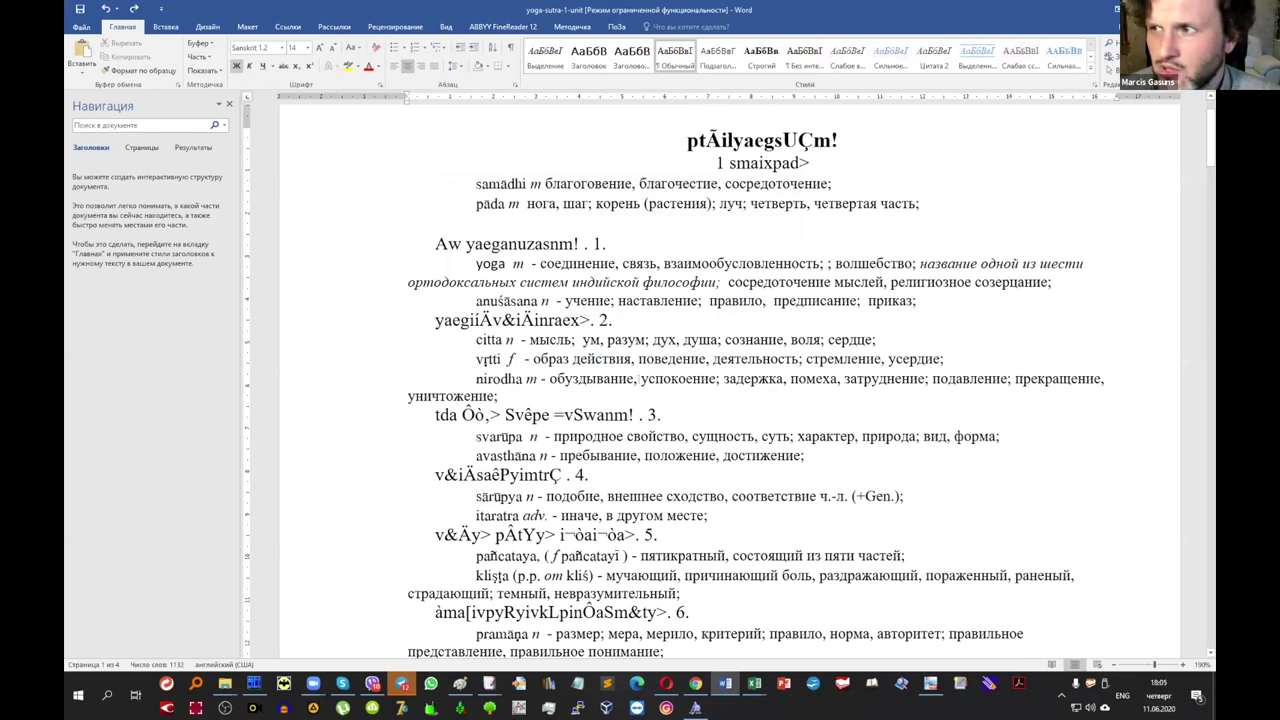
pyautogui.click(690, 414)
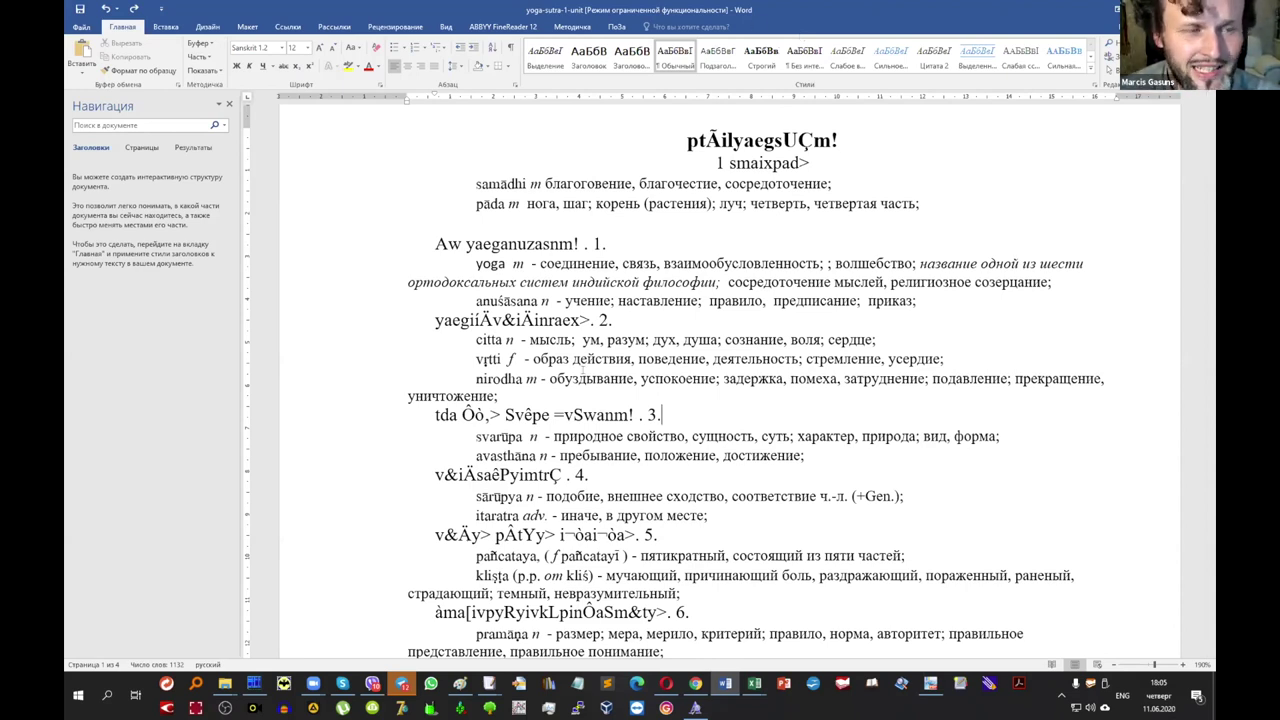
# Switch to EmEditor and display the L_sorensen_iast_For_tests word list with its IAST entries.
pyautogui.moveTo(488, 684)
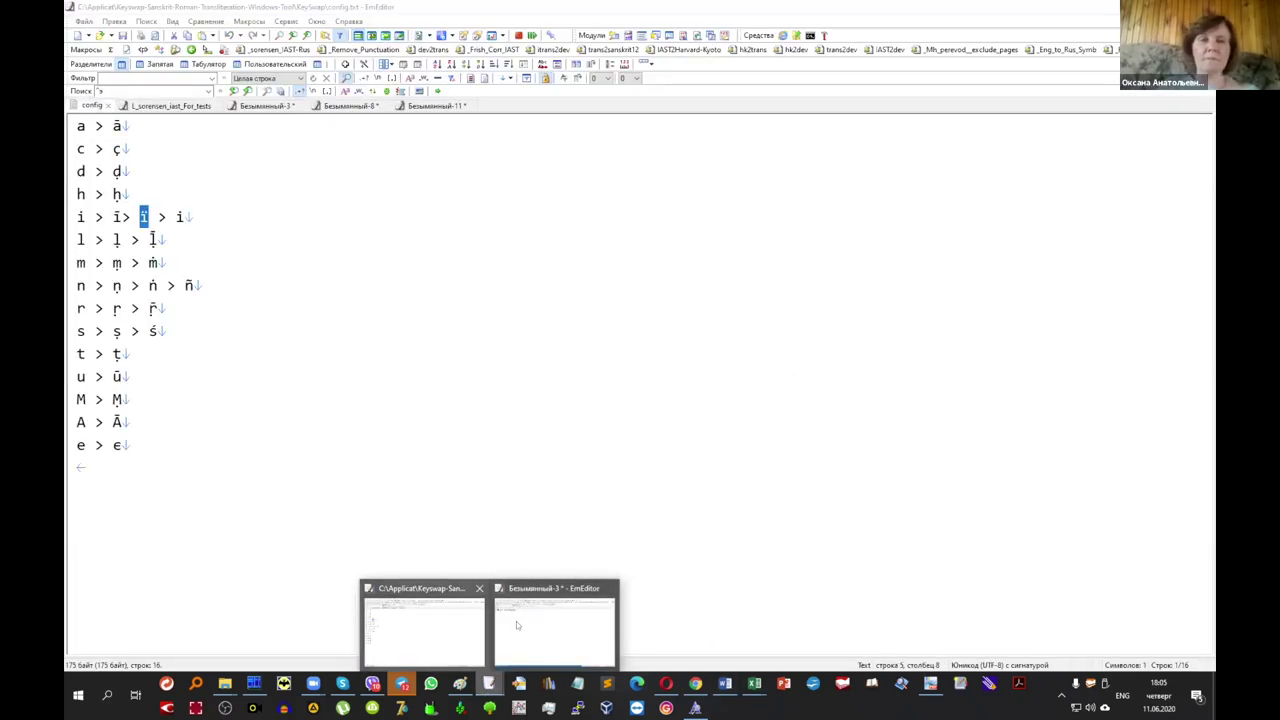
pyautogui.moveTo(518, 620)
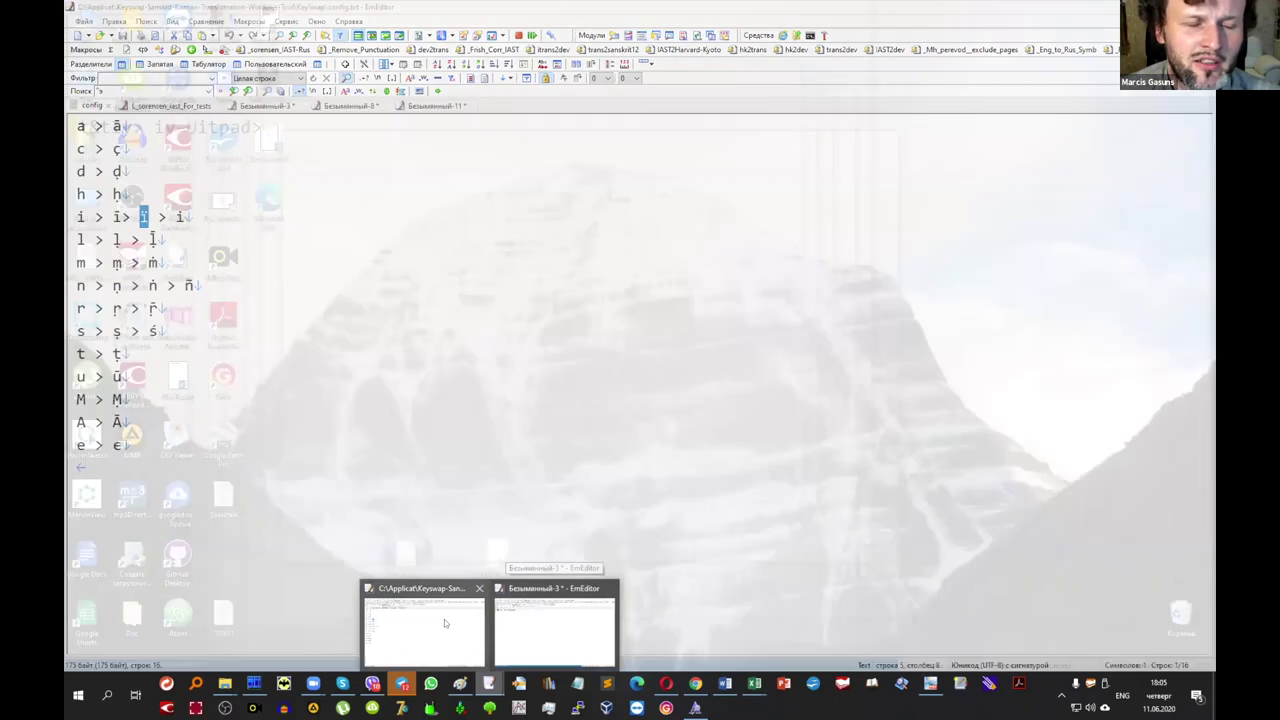
pyautogui.click(444, 619)
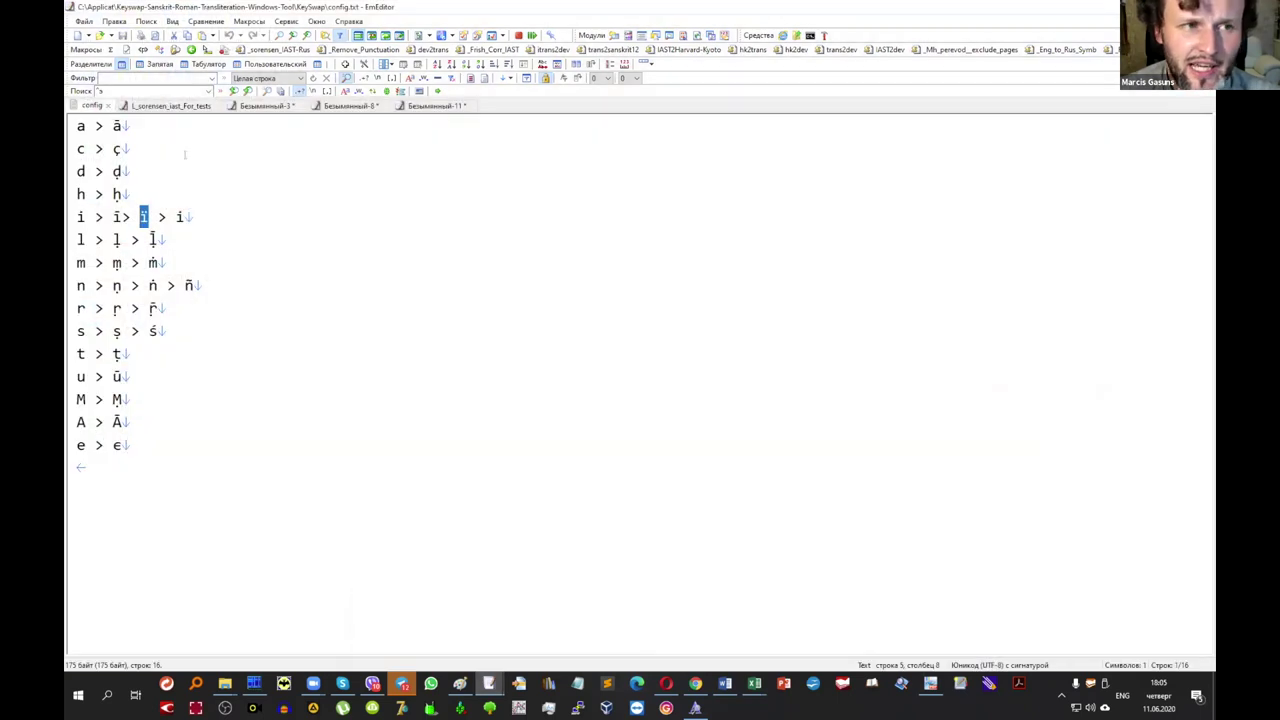
pyautogui.click(260, 108)
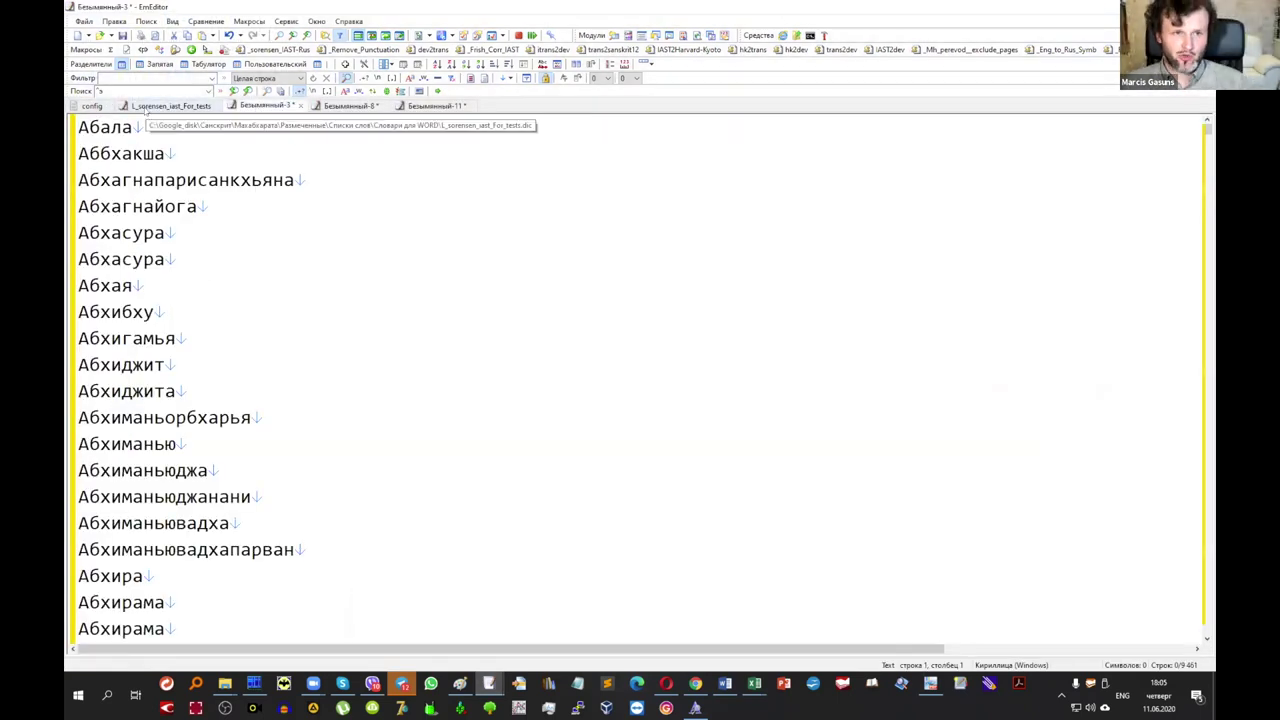
pyautogui.click(170, 106)
pyautogui.hotkey('ctrl', 'a')
pyautogui.click(330, 316)
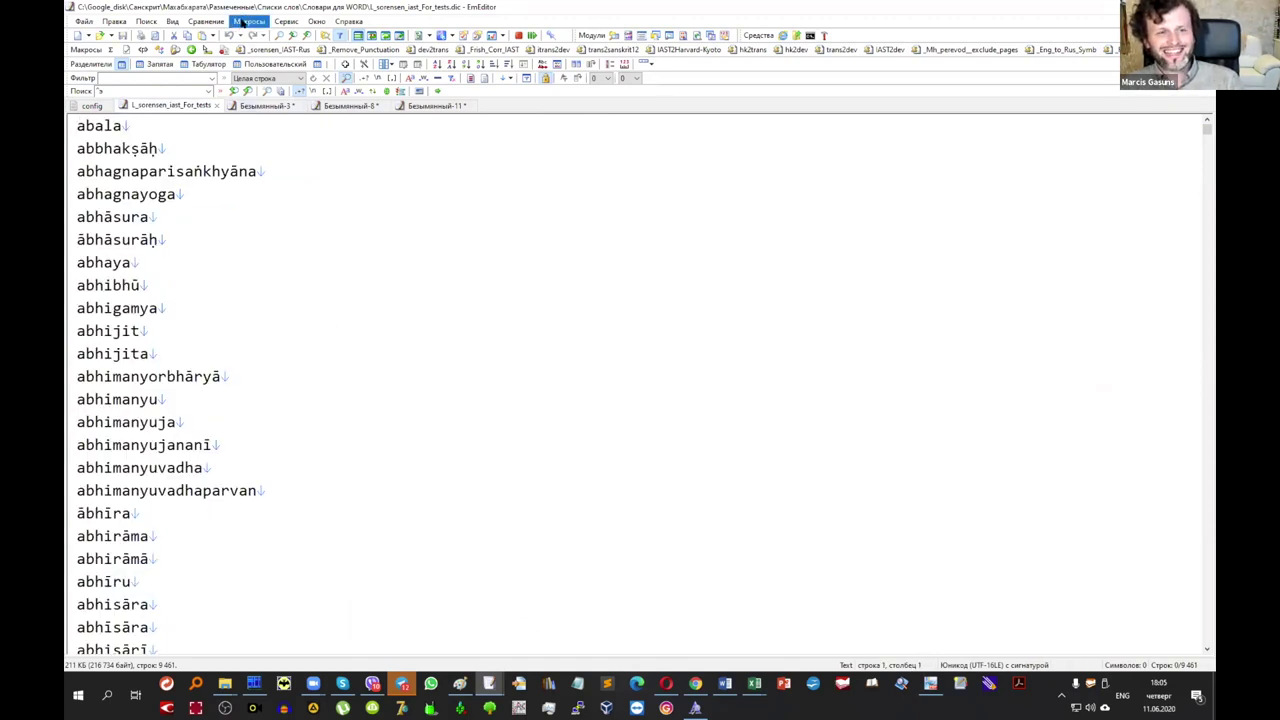
pyautogui.press('End')
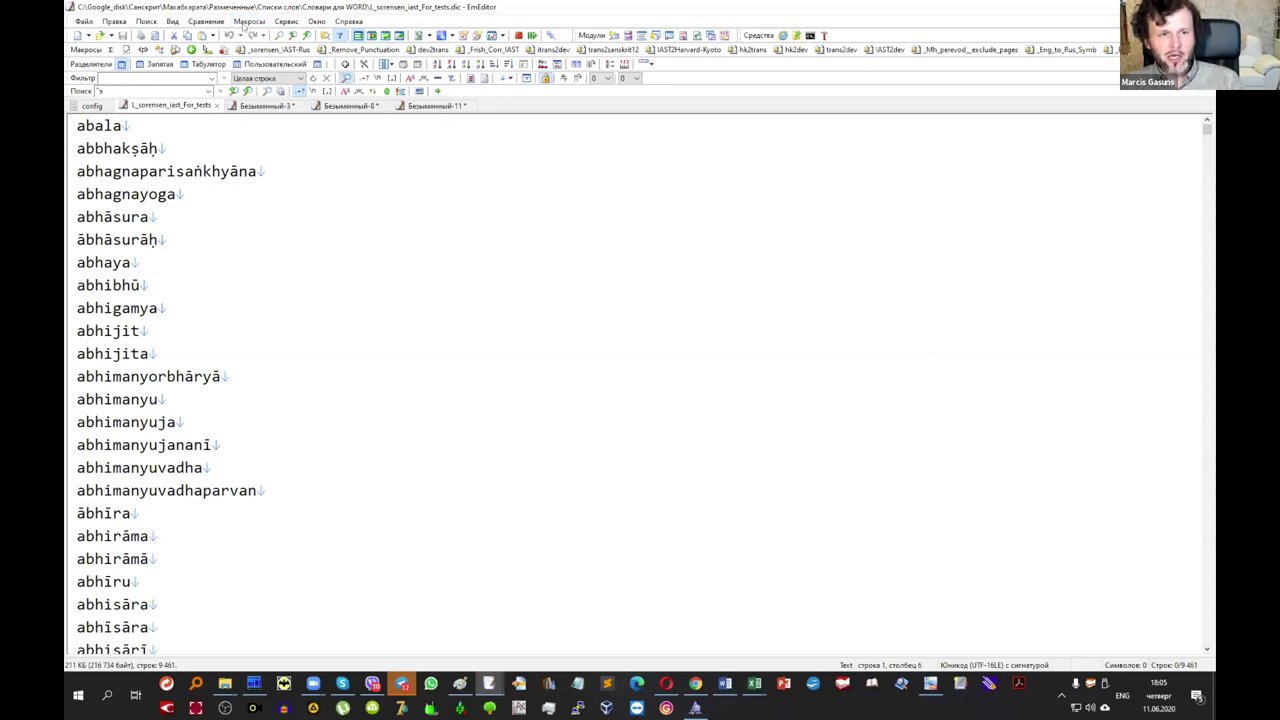
# Examine the IAST spellings in the word list from abala down to the adhi- entries, and return to the beginning.
pyautogui.scroll(-13, 227, 215)
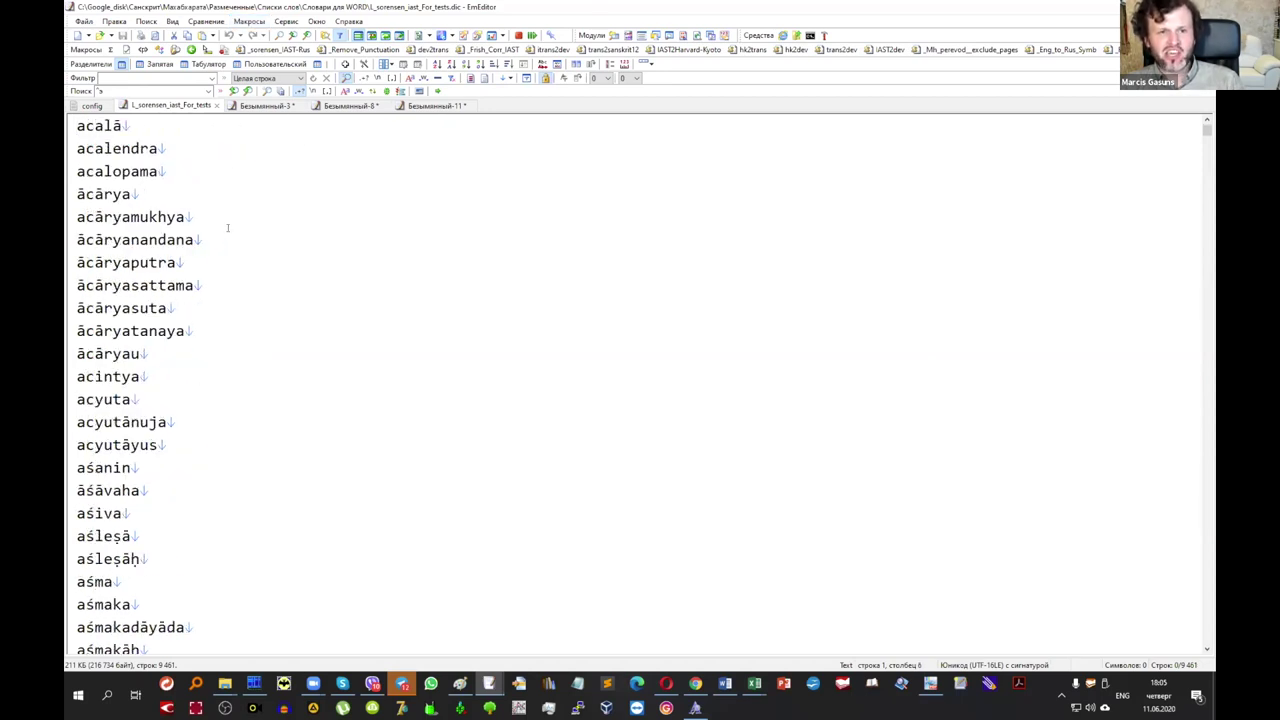
pyautogui.scroll(-8, 227, 228)
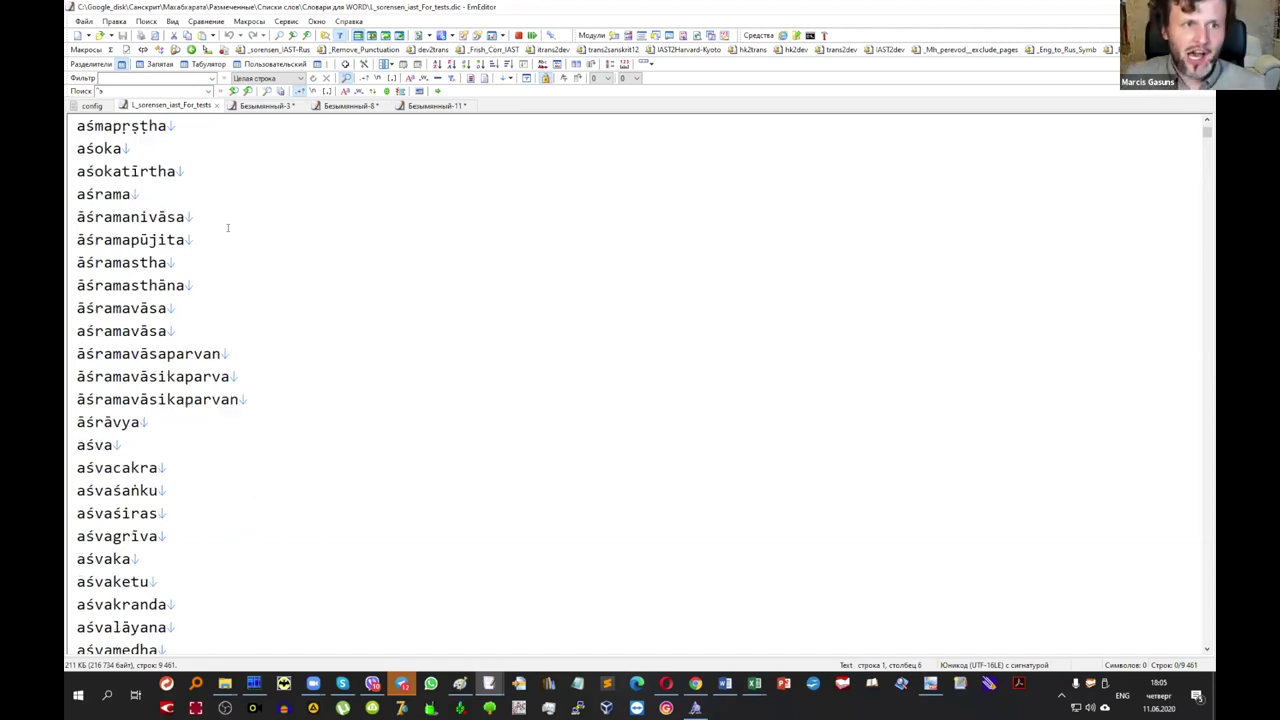
pyautogui.scroll(-7, 227, 228)
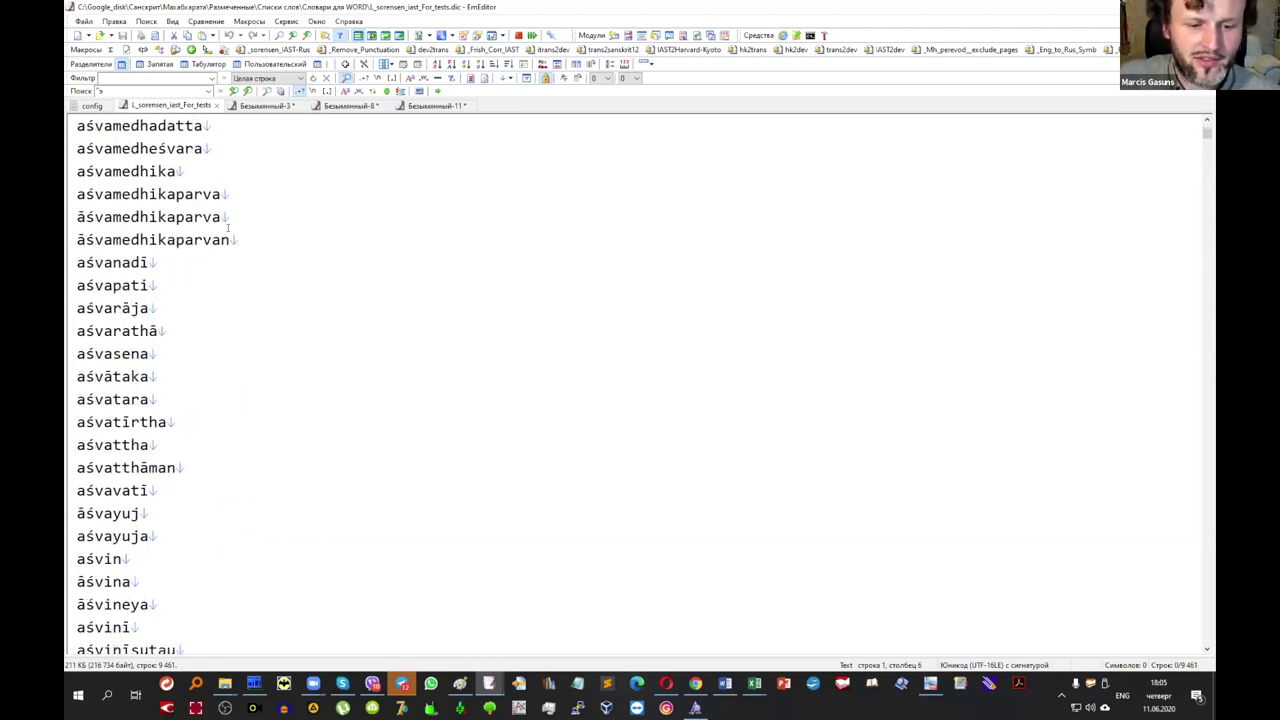
pyautogui.scroll(-8, 227, 228)
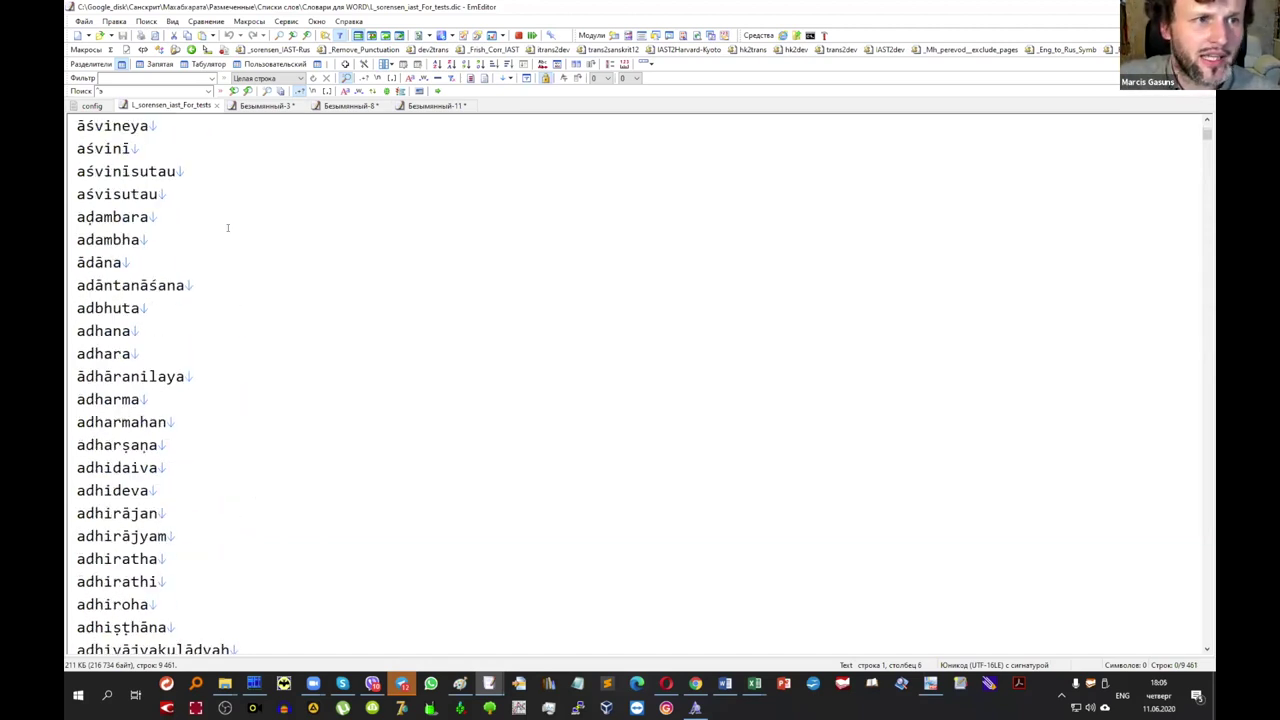
pyautogui.scroll(-1, 227, 228)
pyautogui.scroll(17, 227, 228)
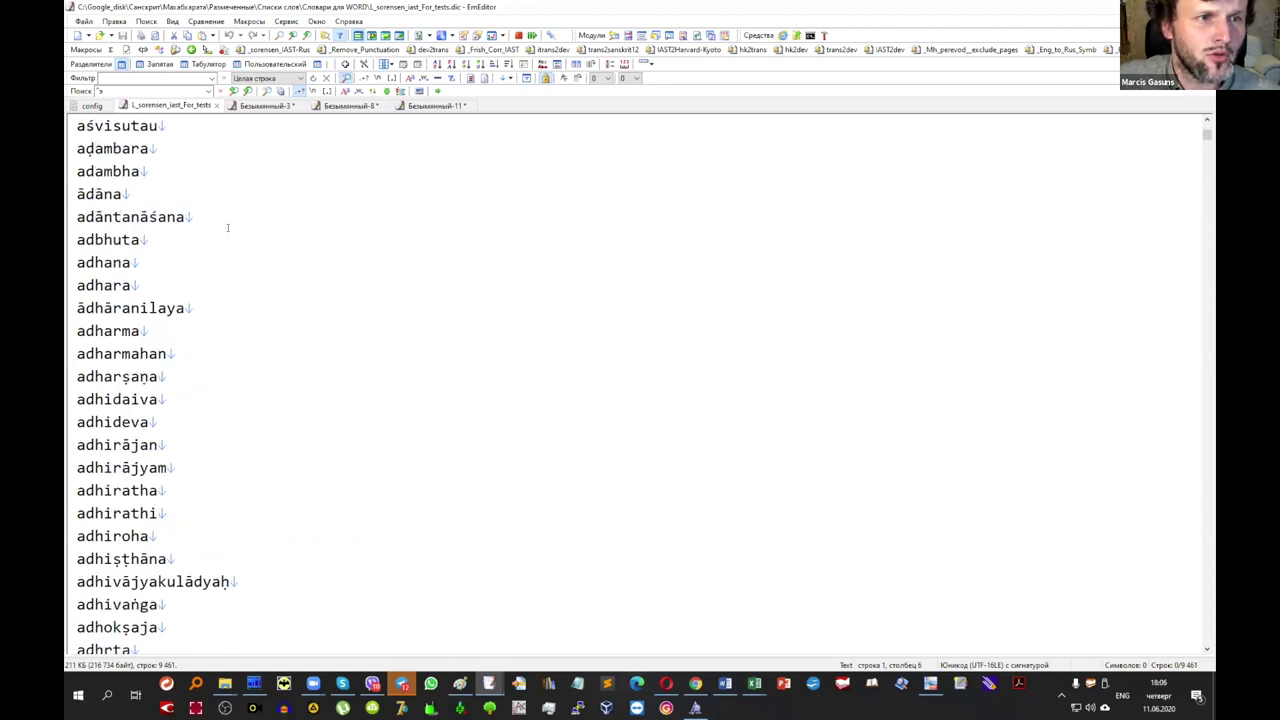
pyautogui.scroll(12, 227, 228)
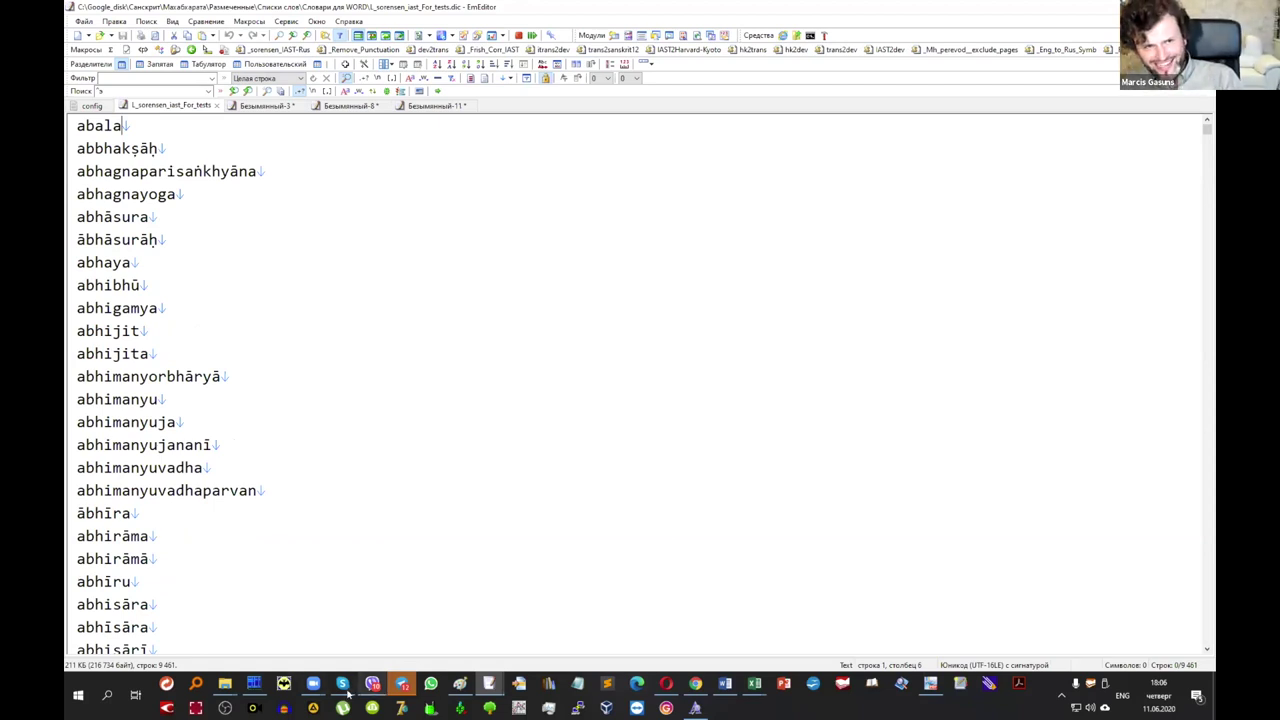
pyautogui.moveTo(459, 683)
pyautogui.moveTo(404, 687)
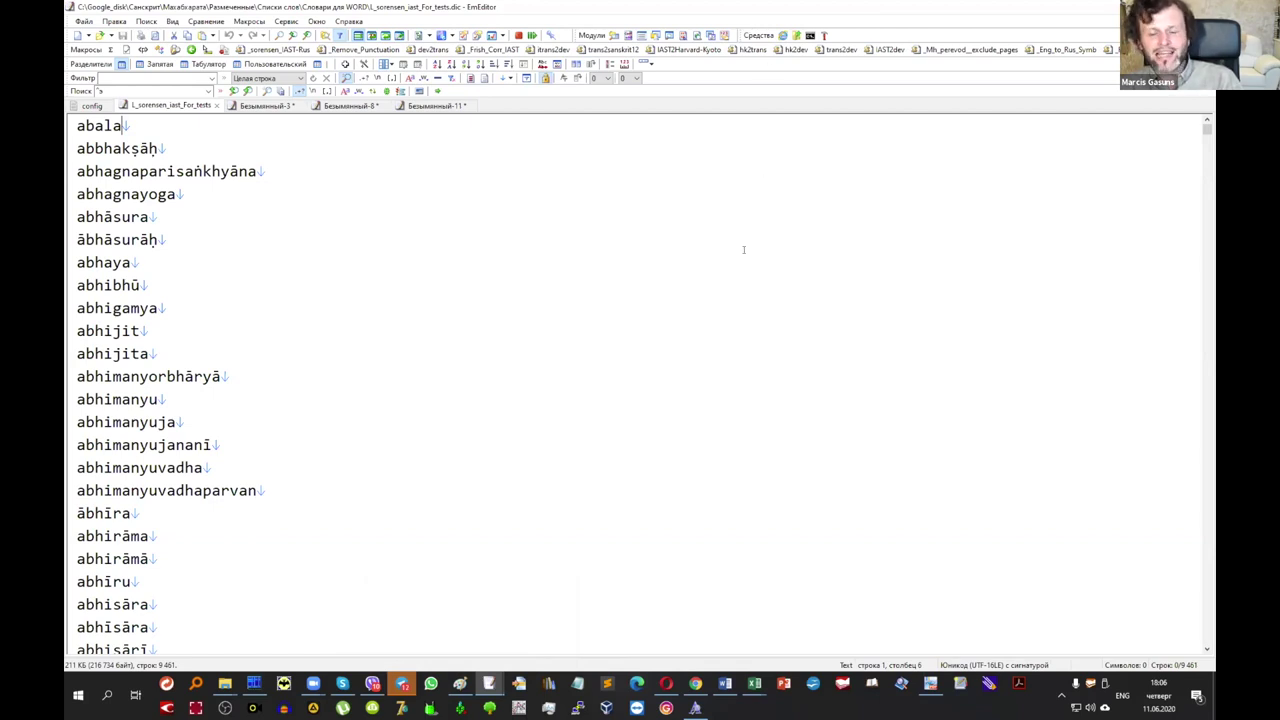
# Review the diacritics in the list's opening entries again, from abala to the aśma- words.
pyautogui.click(577, 250)
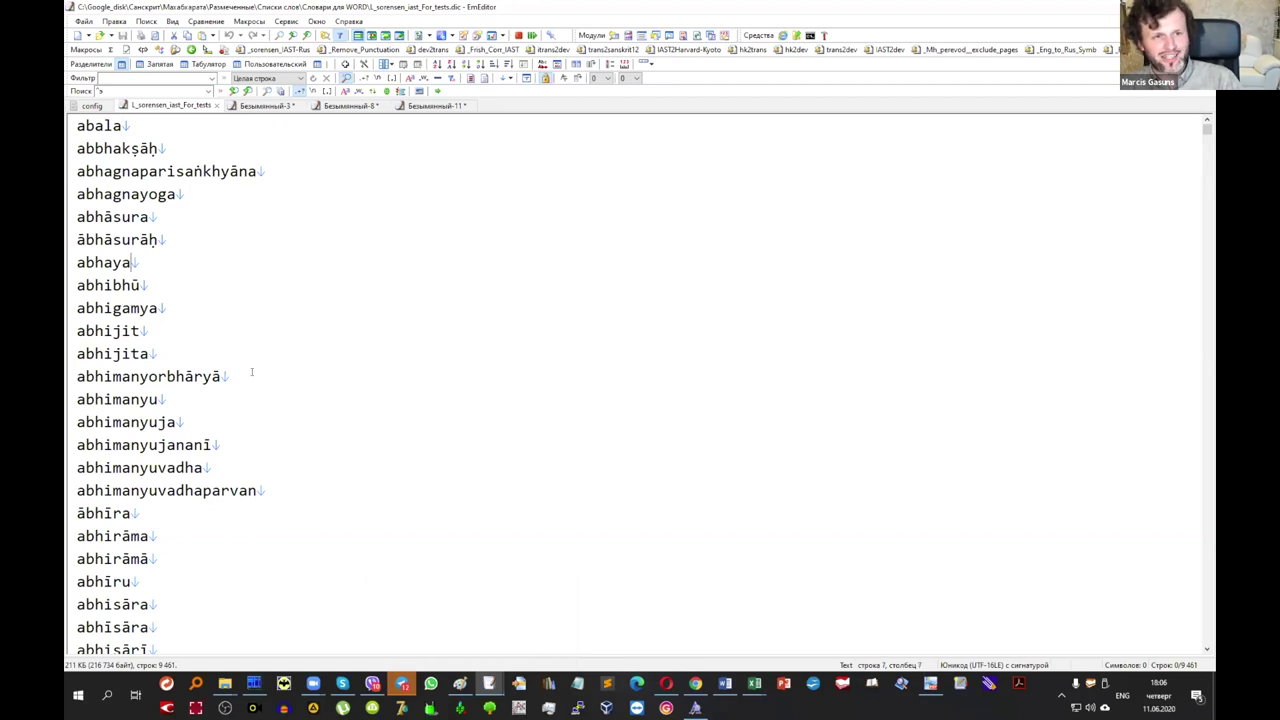
pyautogui.scroll(-6, 251, 372)
pyautogui.scroll(-7, 251, 372)
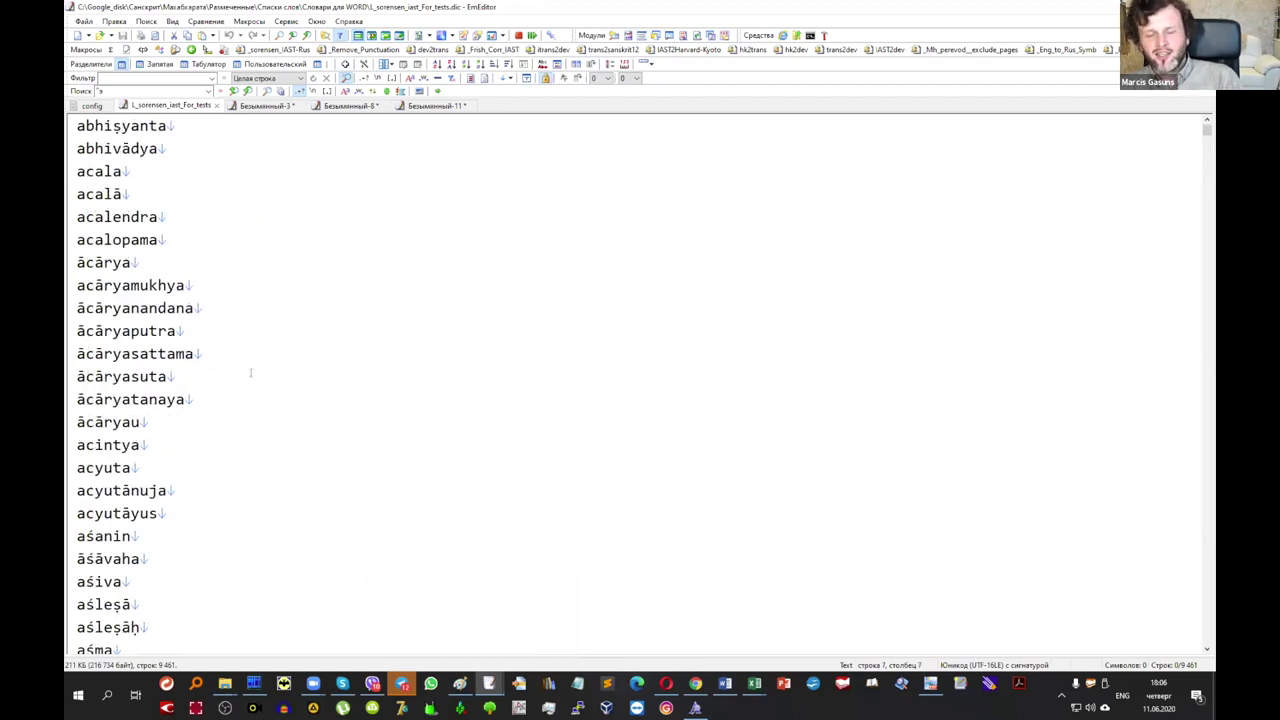
pyautogui.scroll(2, 458, 427)
pyautogui.scroll(11, 458, 427)
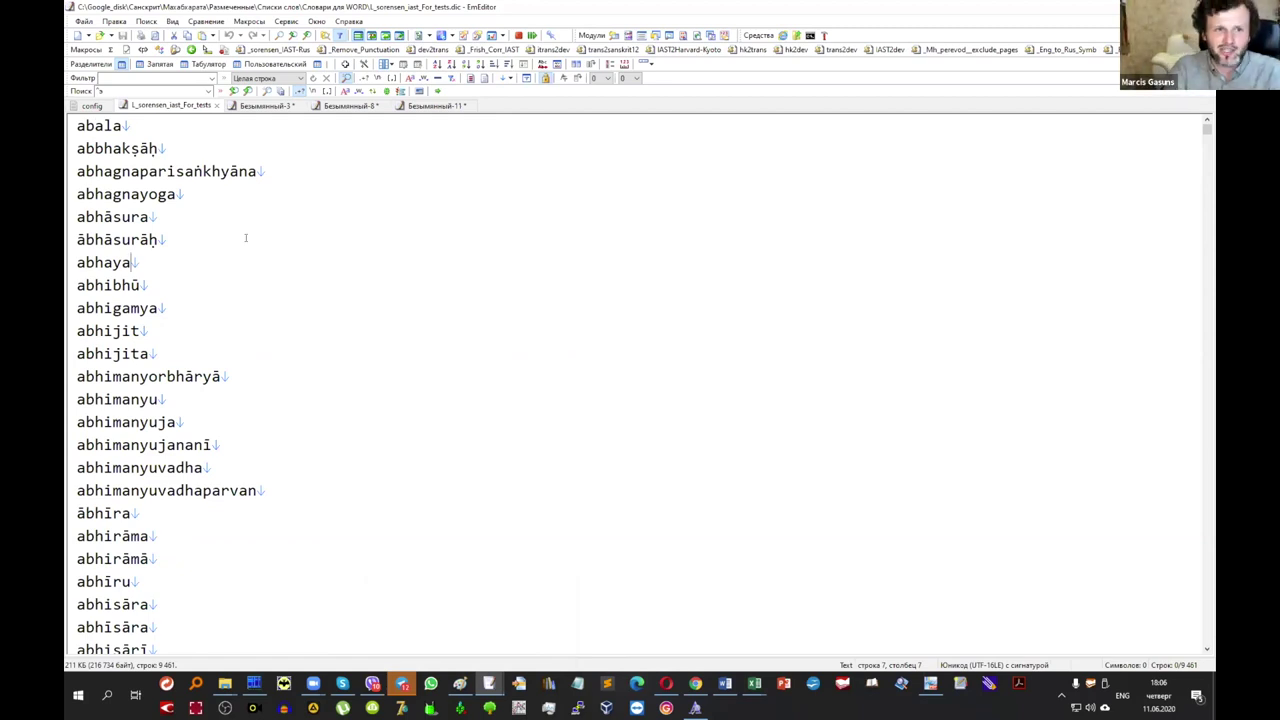
pyautogui.click(257, 150)
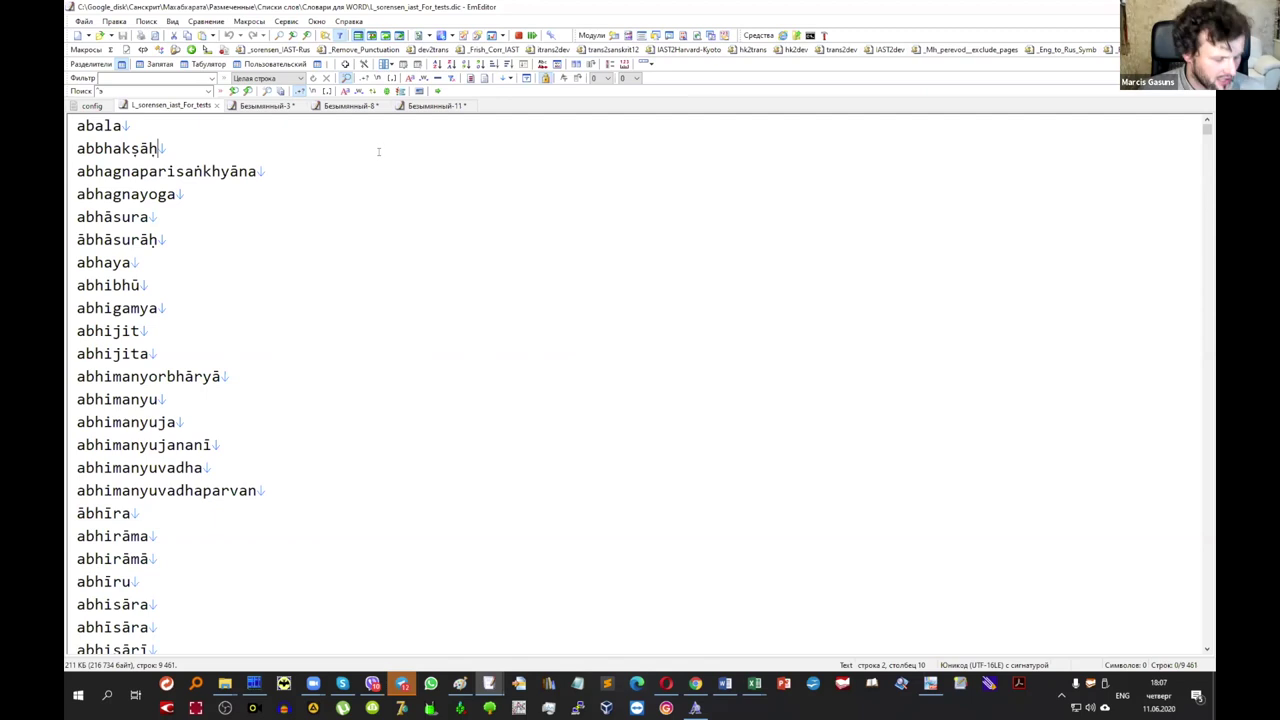
pyautogui.click(245, 20)
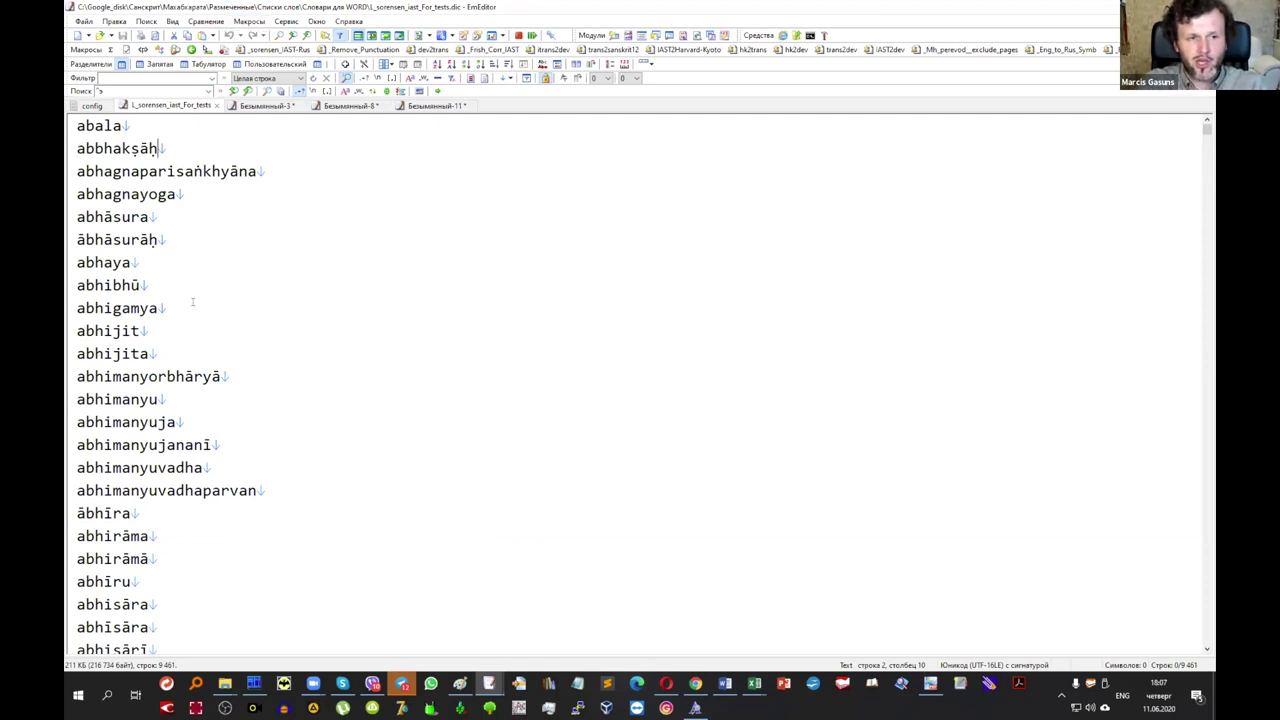
pyautogui.scroll(-9, 191, 306)
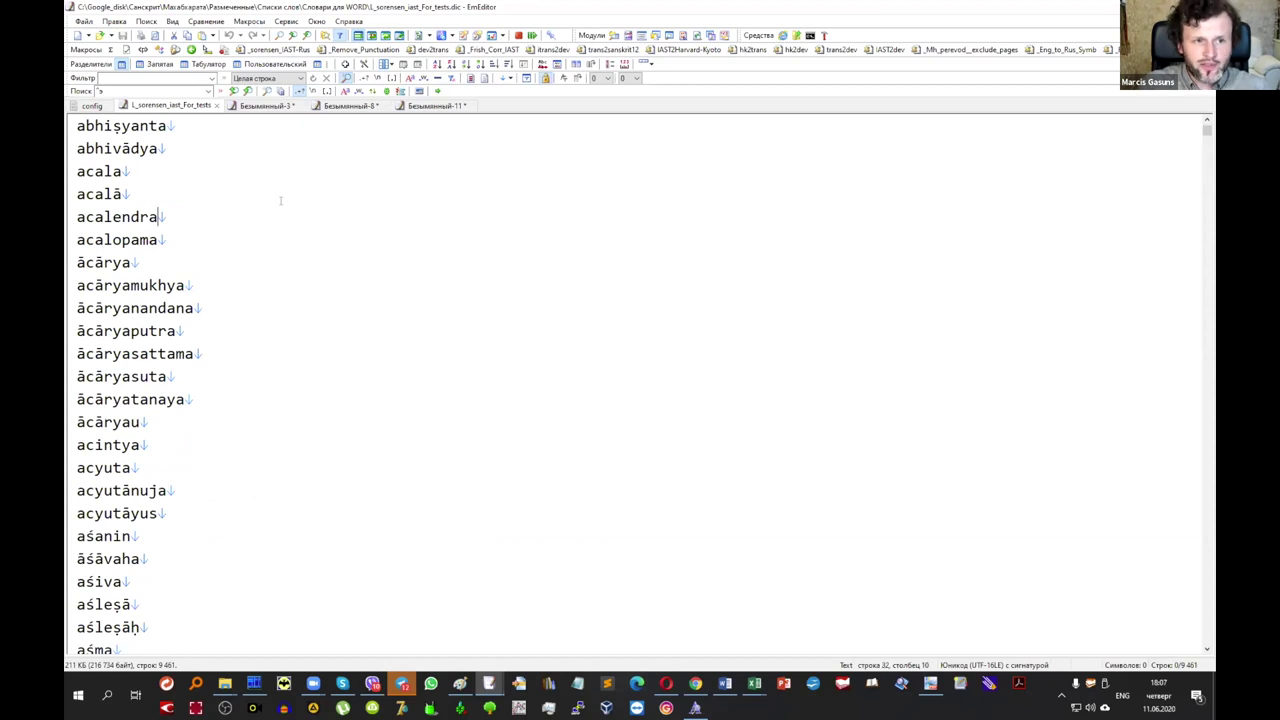
pyautogui.scroll(-2, 278, 206)
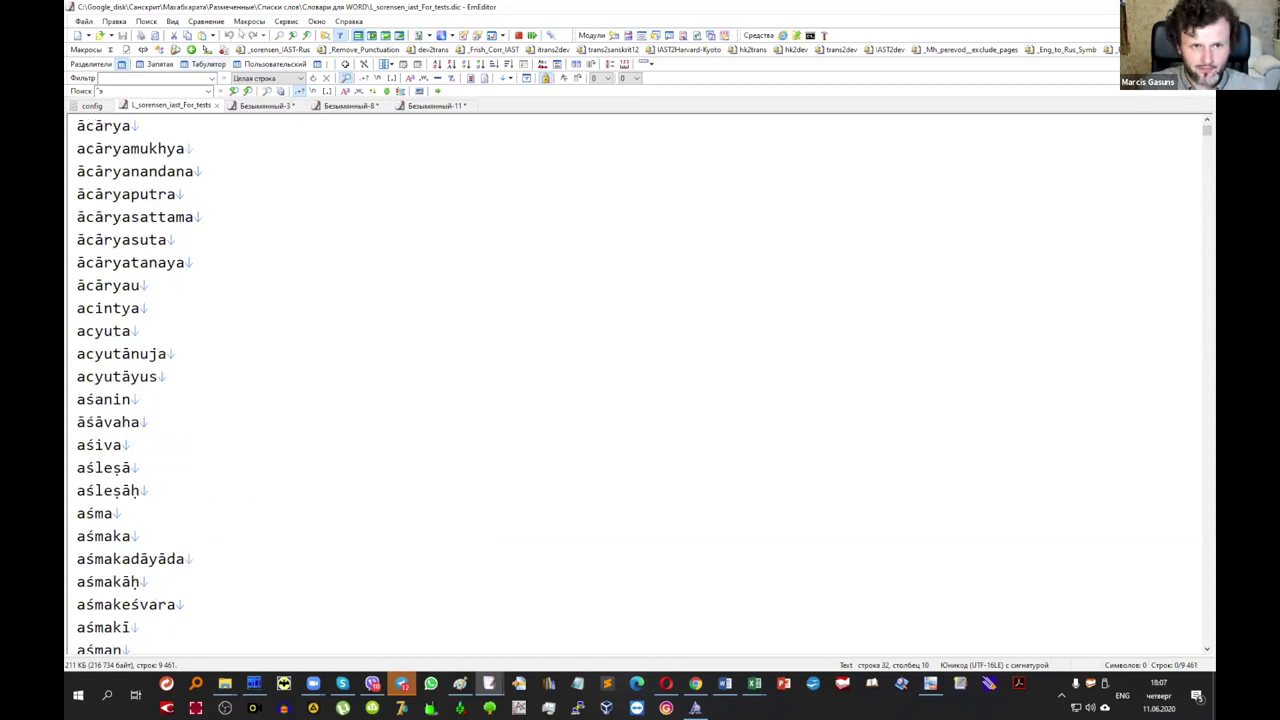
# Select the IAST2dev macro from the vbee\Dev folder as the current macro.
pyautogui.click(240, 20)
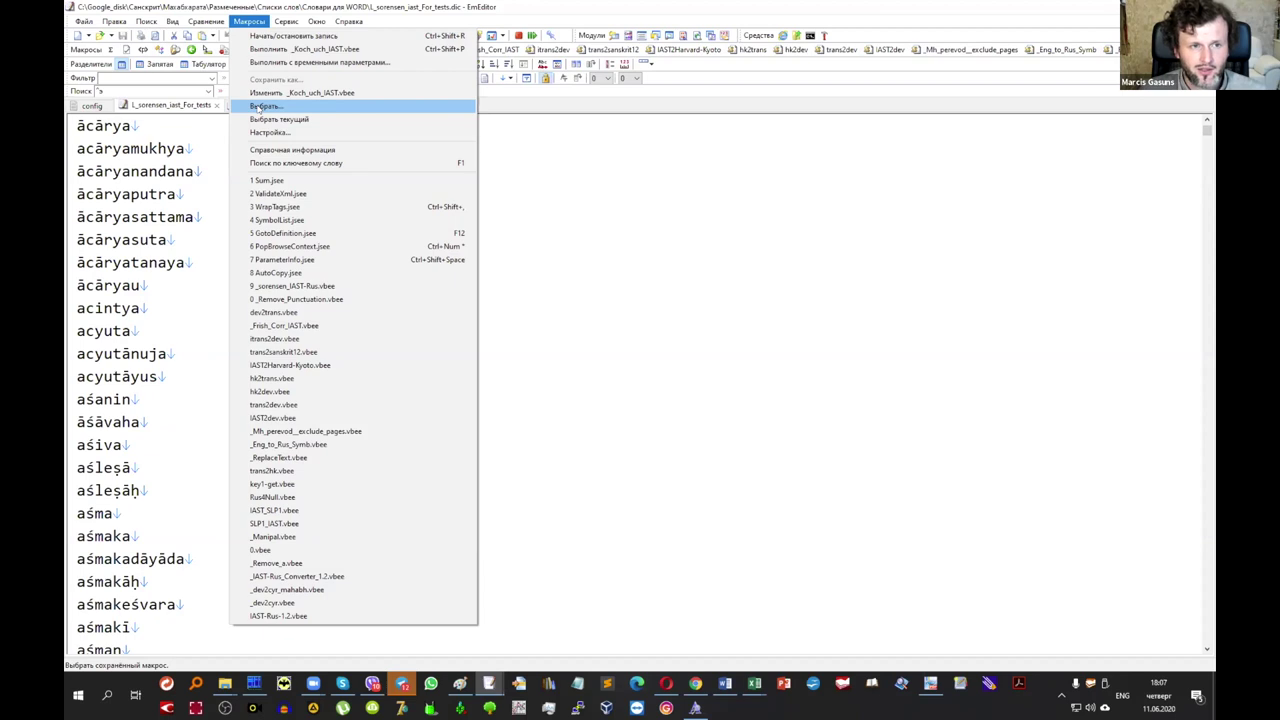
pyautogui.click(258, 108)
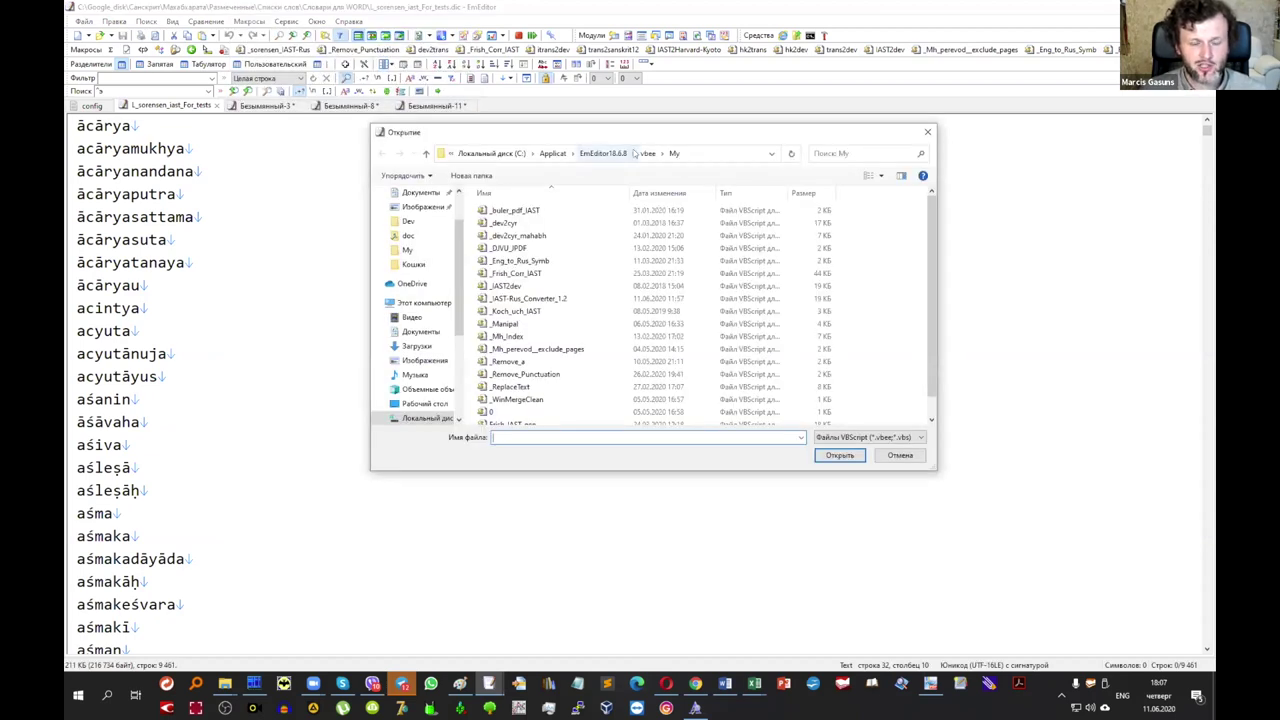
pyautogui.click(648, 153)
pyautogui.doubleClick(600, 210)
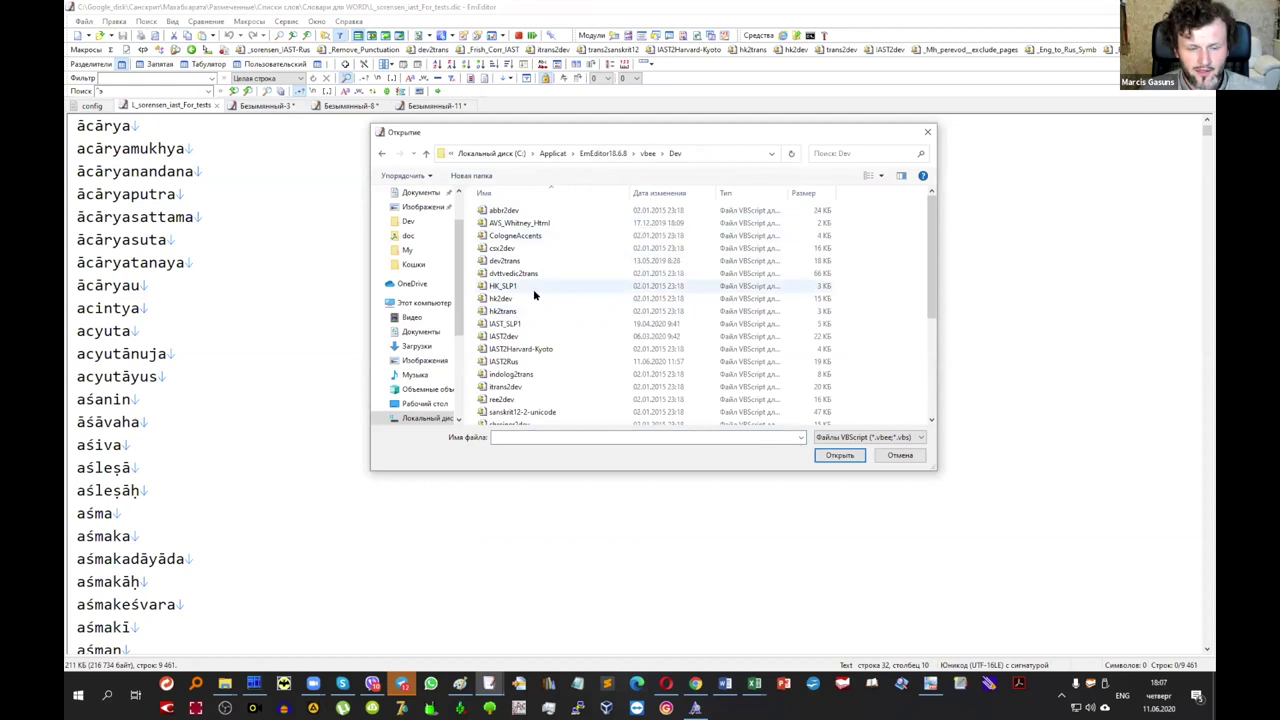
pyautogui.click(498, 340)
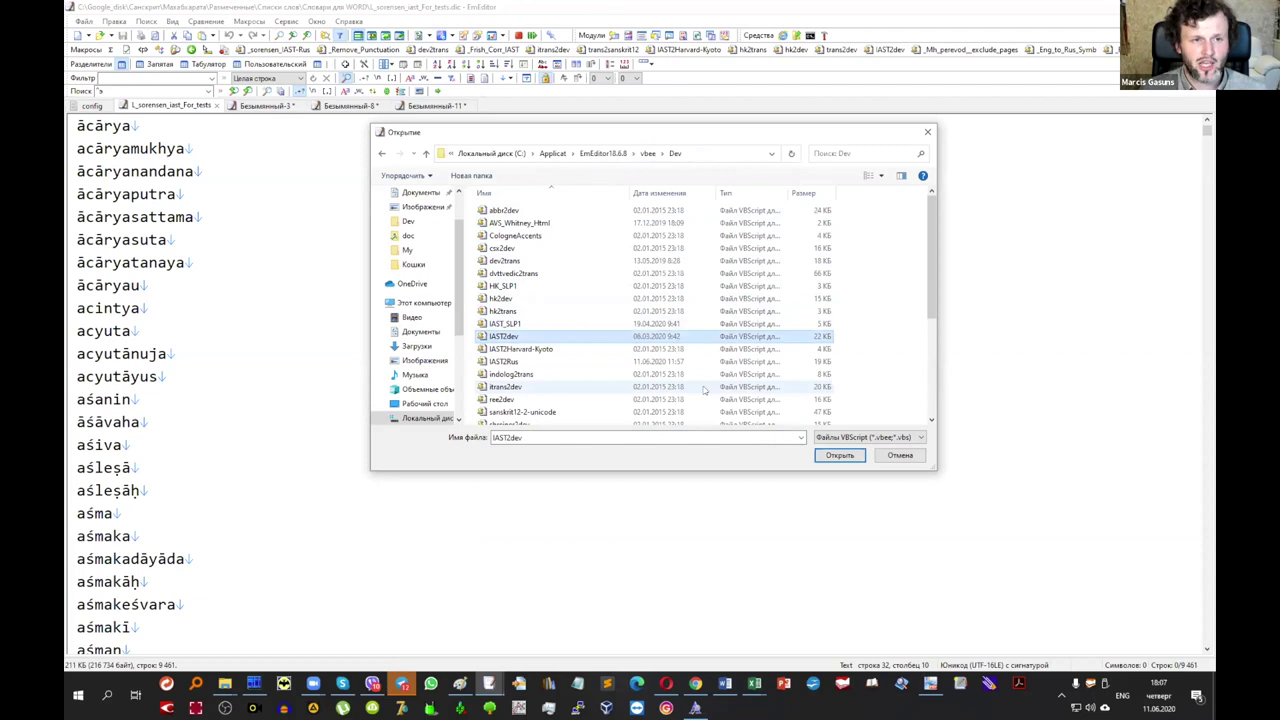
pyautogui.click(825, 458)
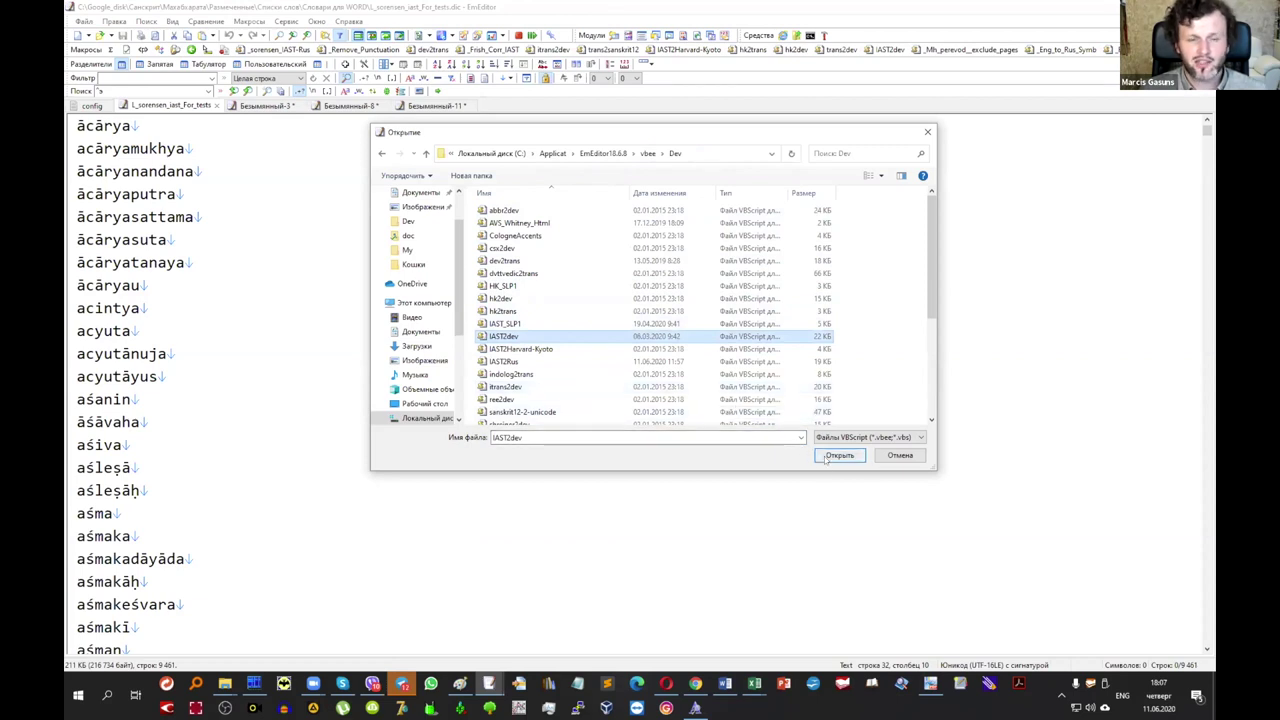
# Run the IAST2dev macro on the word list to convert it to Devanagari, and look through the converted entries.
pyautogui.click(249, 21)
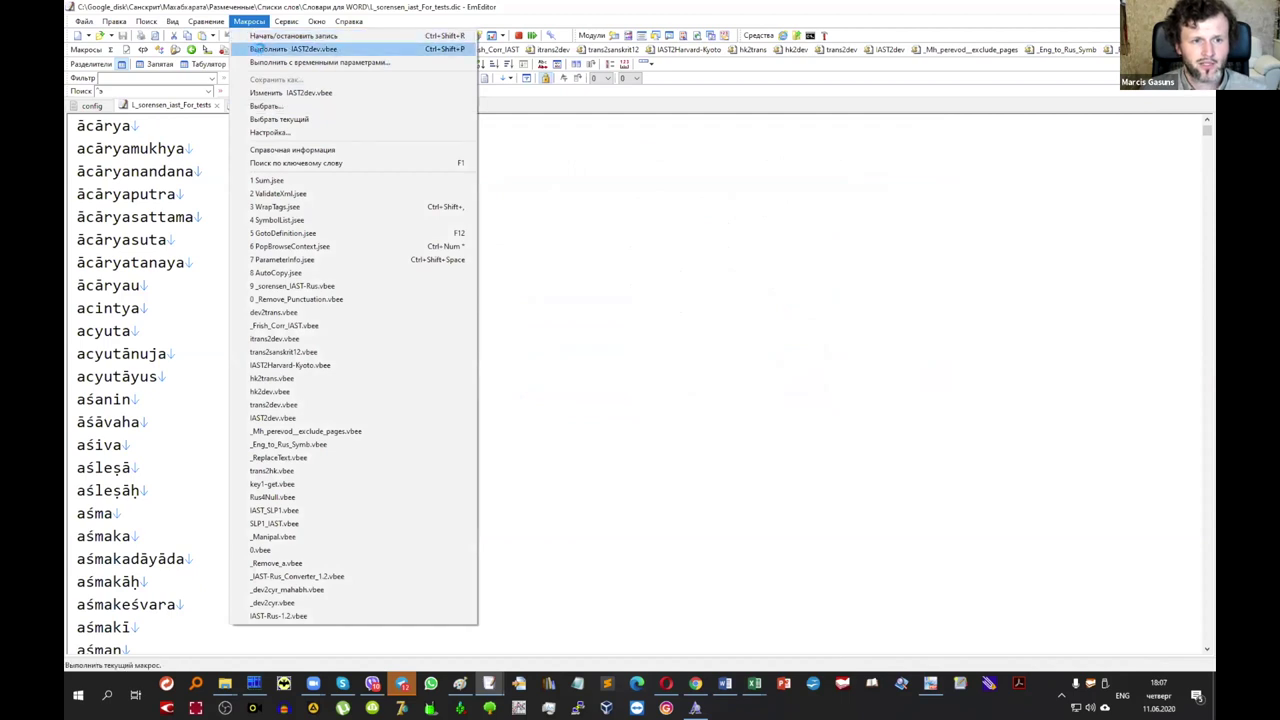
pyautogui.click(257, 49)
pyautogui.click(330, 278)
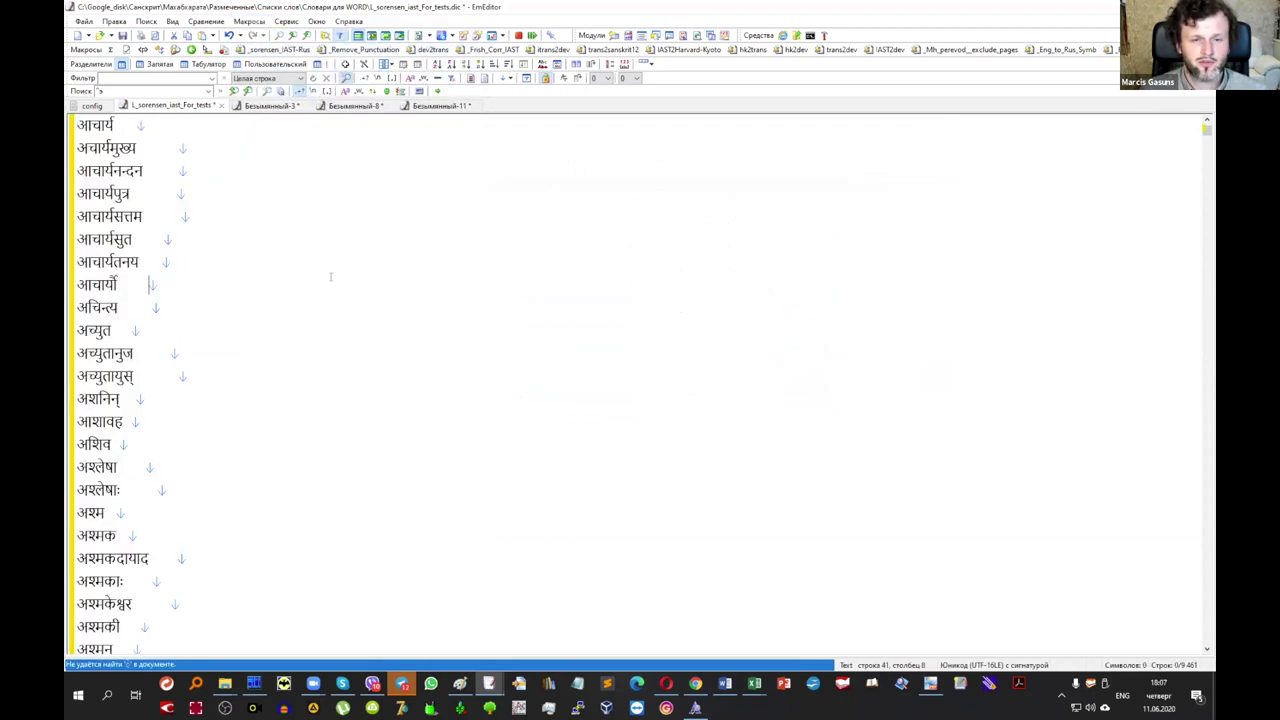
pyautogui.scroll(-20, 363, 267)
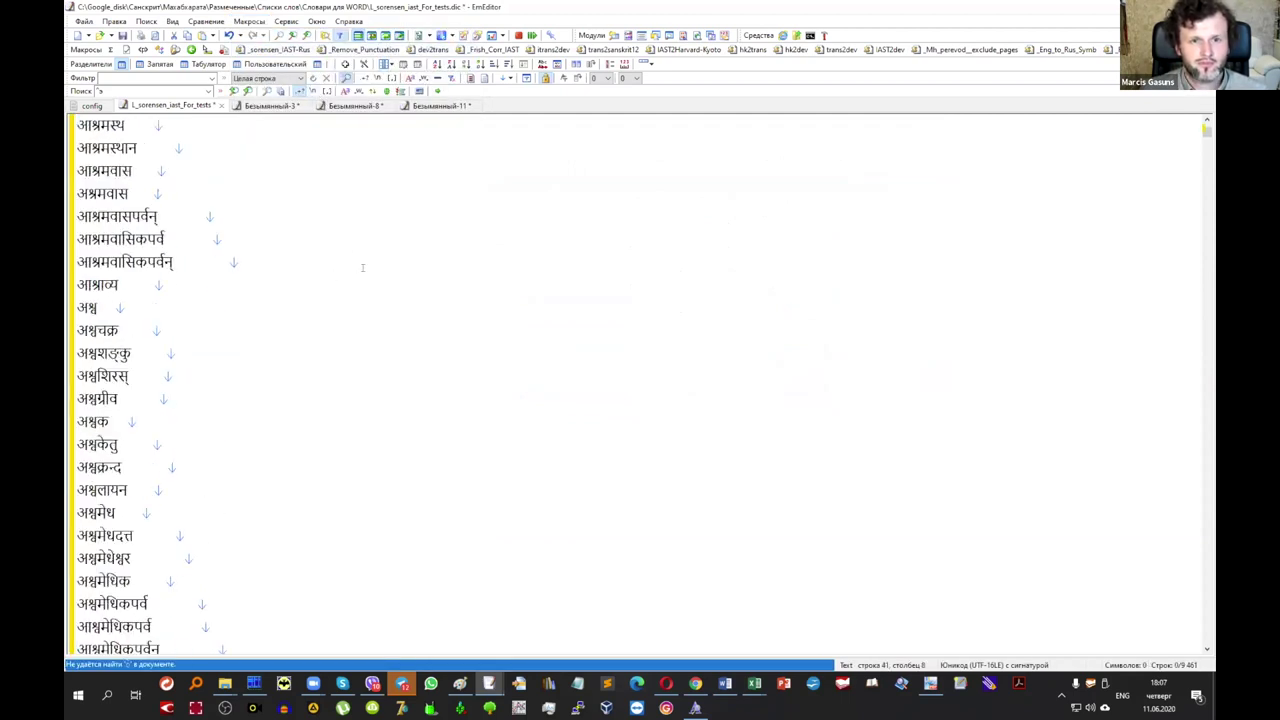
pyautogui.scroll(-20, 363, 268)
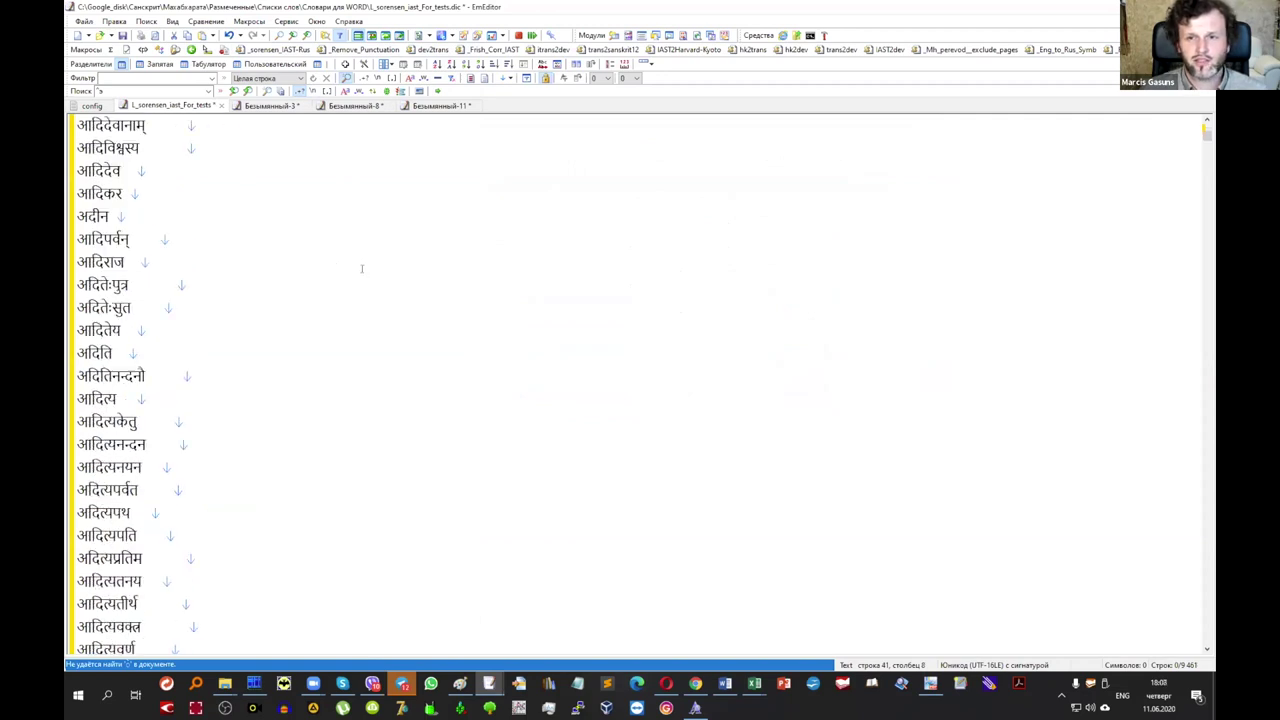
pyautogui.scroll(-15, 361, 269)
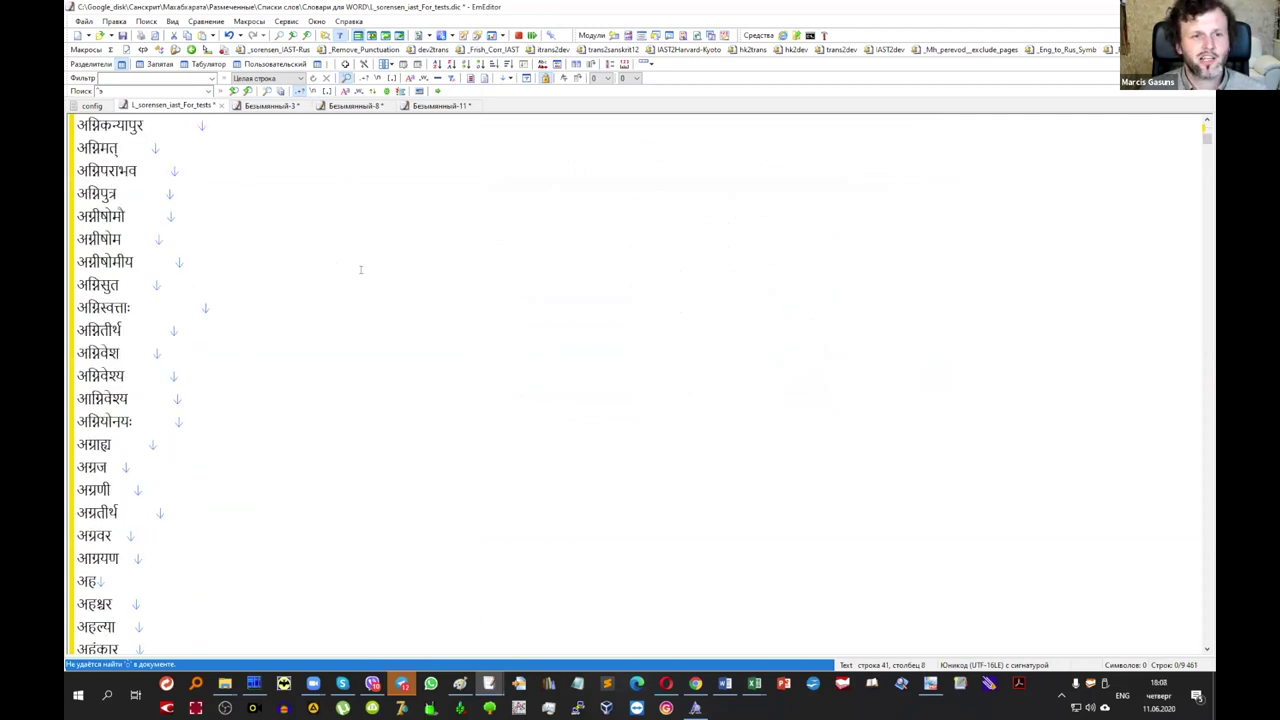
pyautogui.scroll(-10, 361, 269)
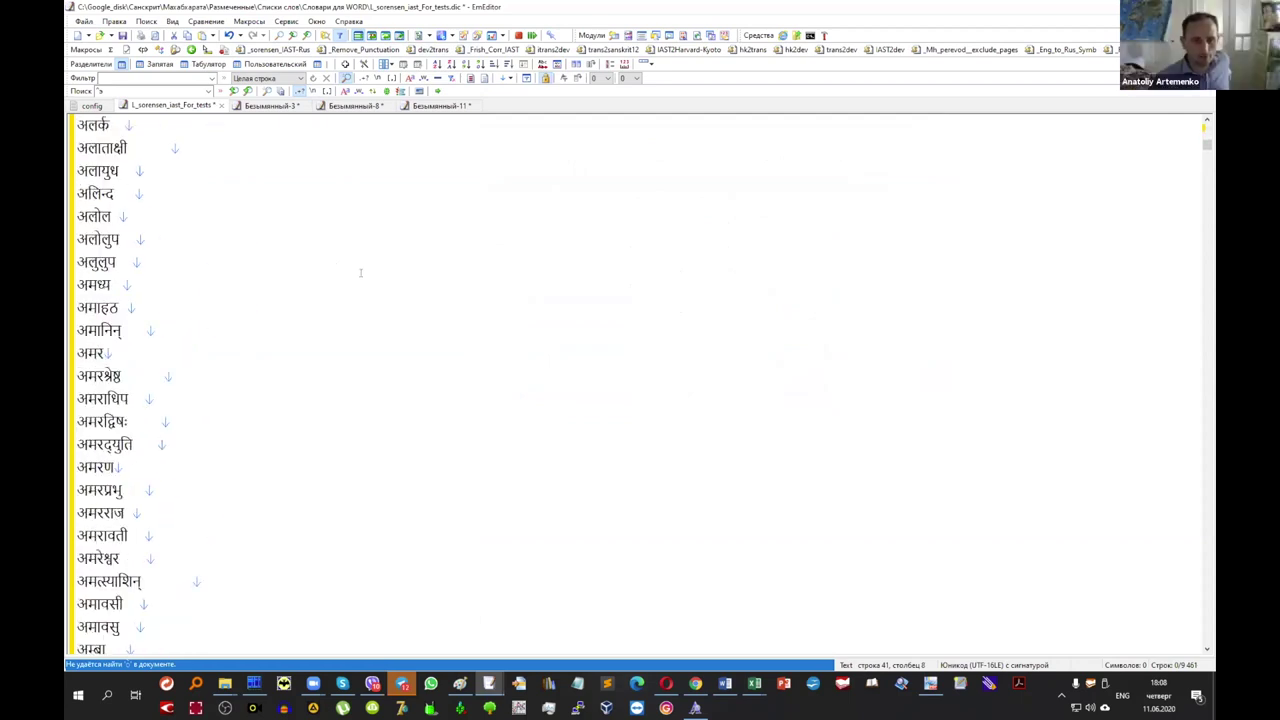
# Look through the Devanagari word list in the tests dictionary file and return to its beginning.
pyautogui.scroll(-10, 398, 297)
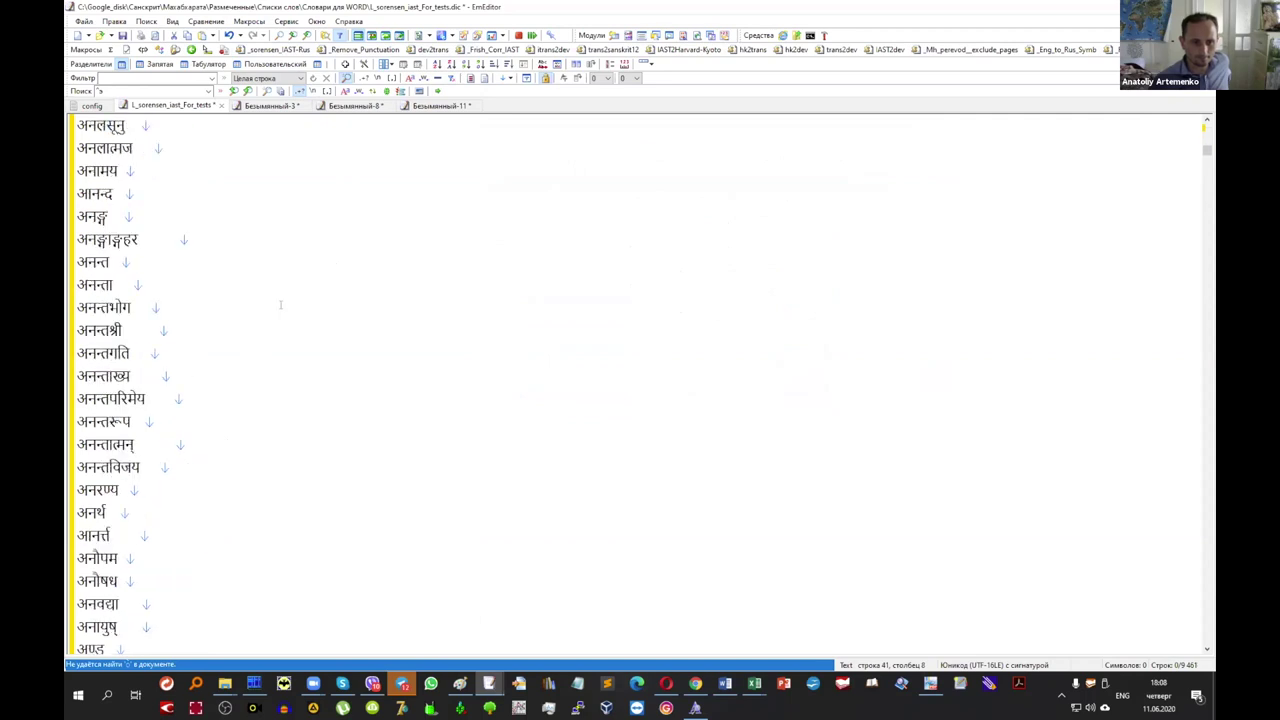
pyautogui.scroll(-5, 281, 307)
pyautogui.scroll(-5, 281, 307)
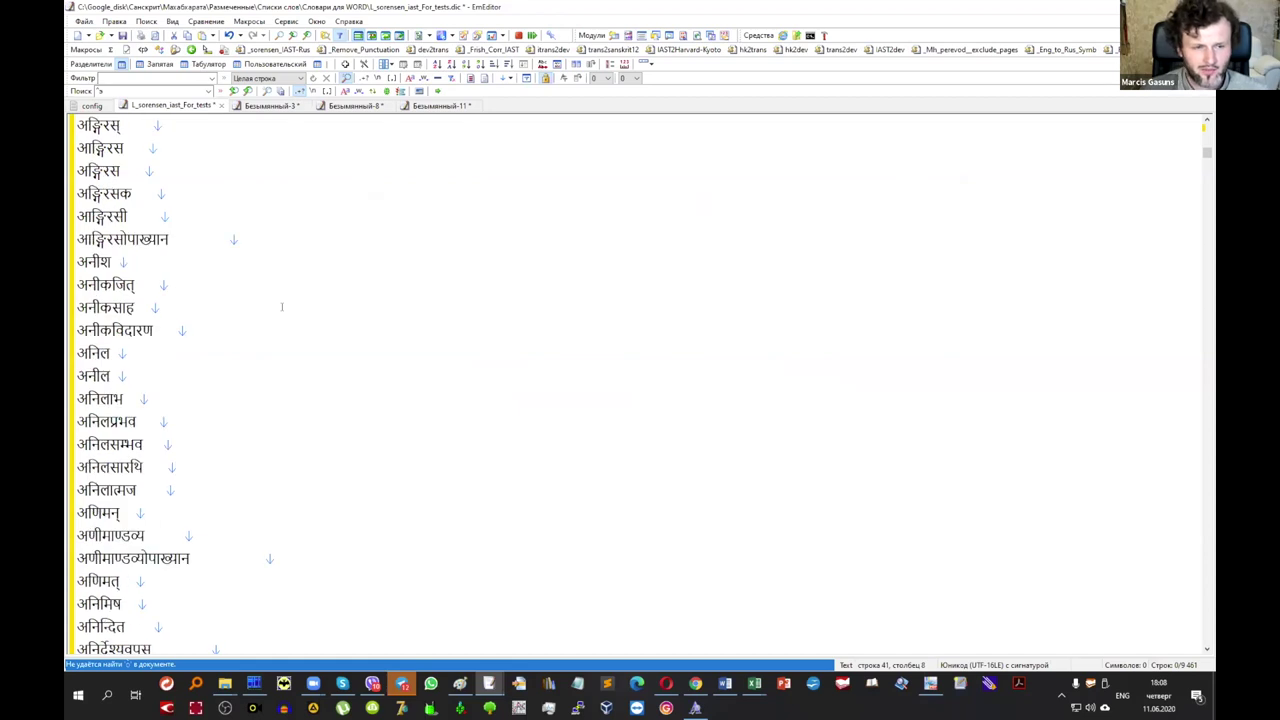
pyautogui.scroll(6, 281, 307)
pyautogui.scroll(5, 281, 307)
pyautogui.scroll(10, 281, 307)
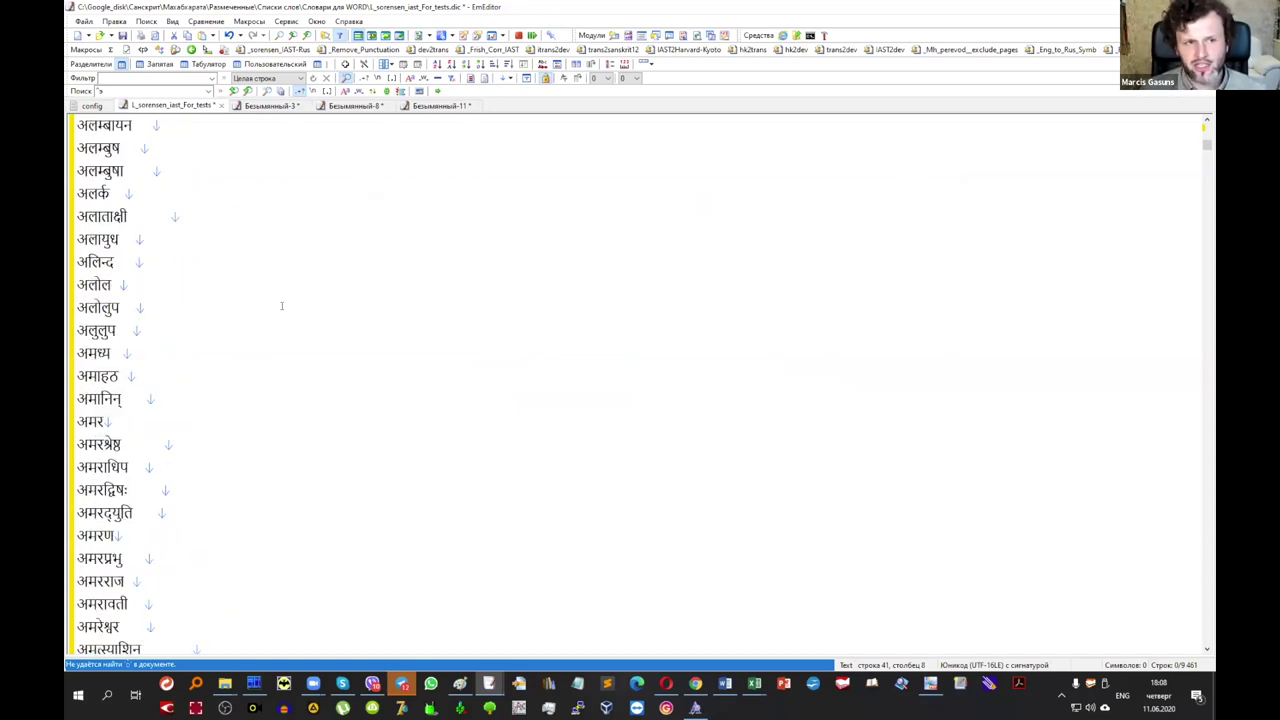
pyautogui.scroll(15, 281, 304)
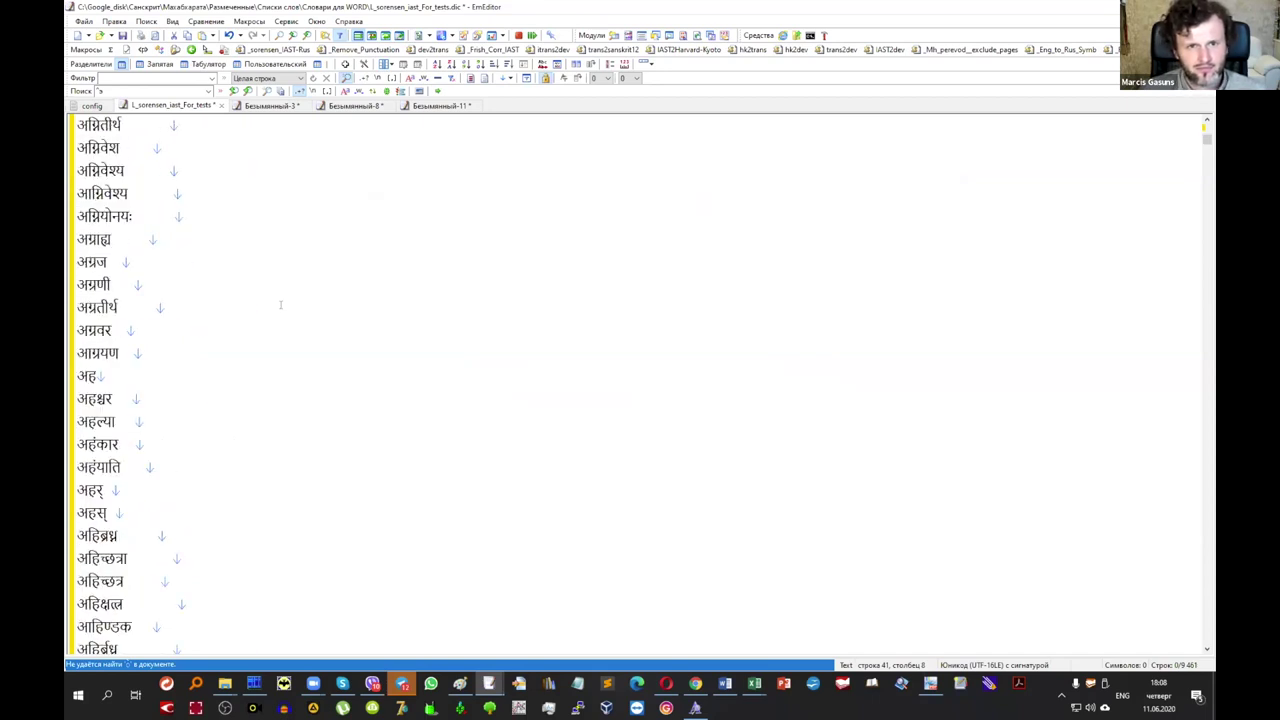
pyautogui.scroll(15, 281, 304)
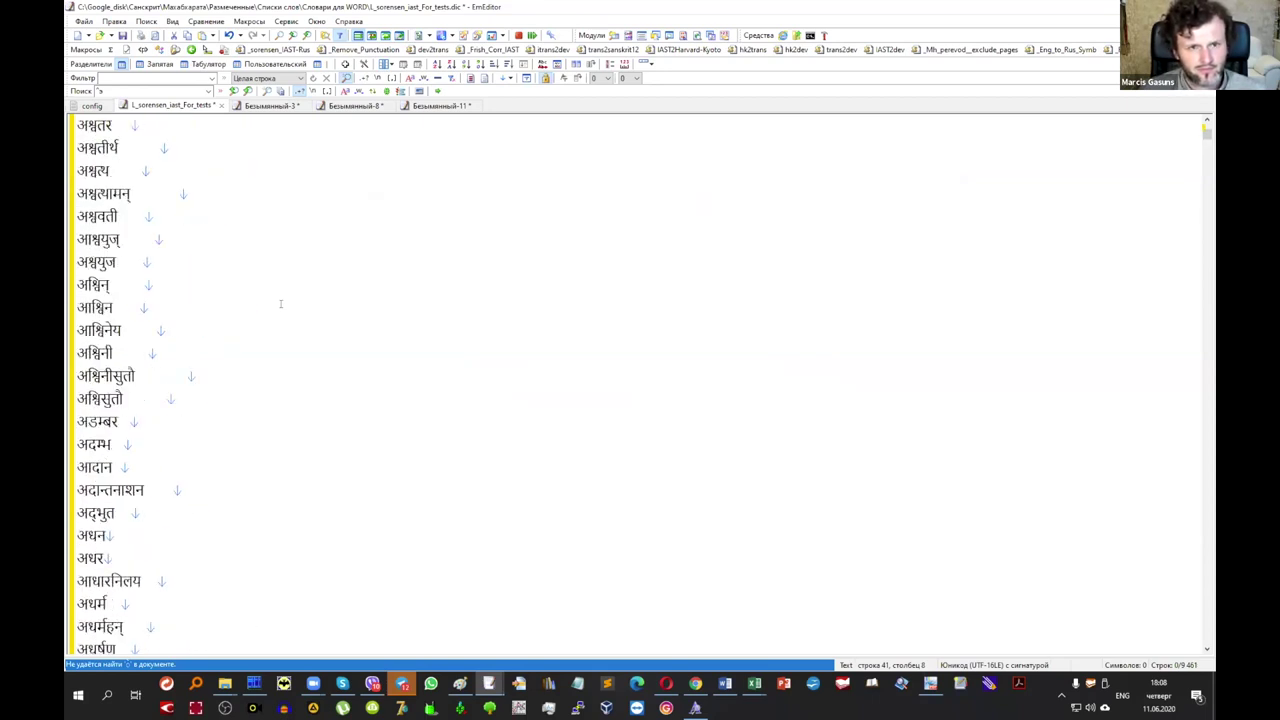
pyautogui.scroll(15, 281, 304)
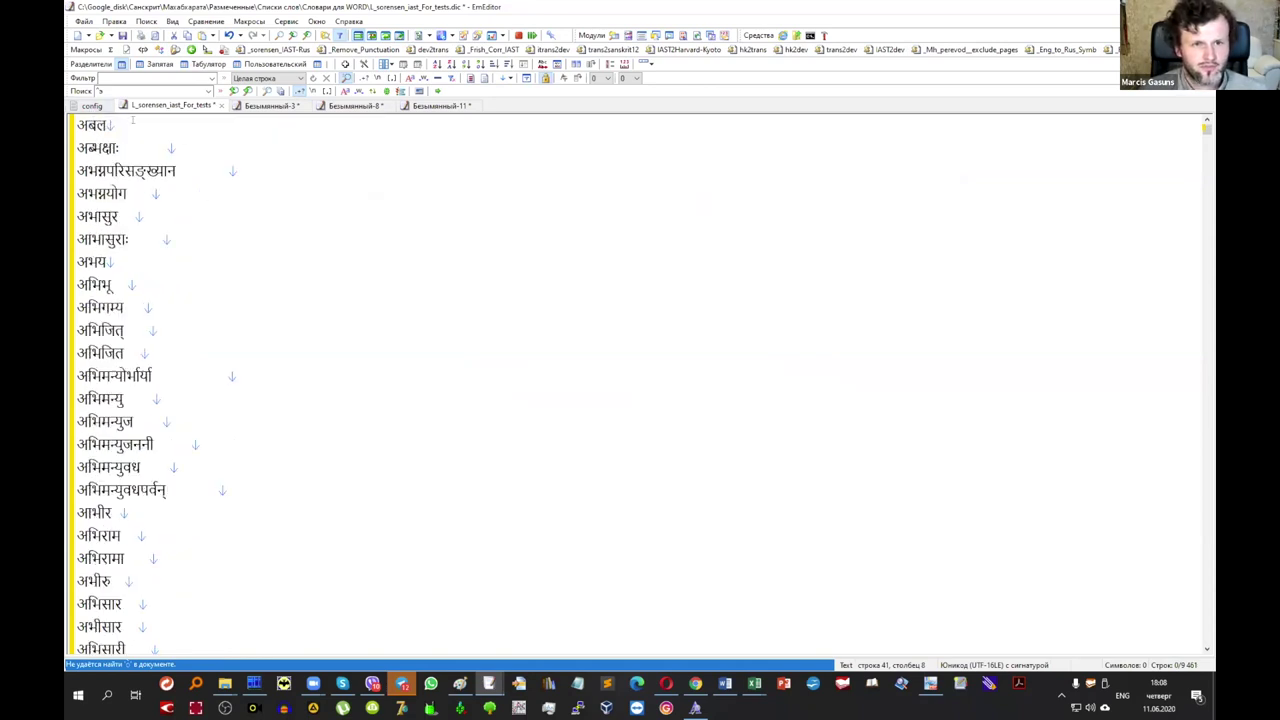
# Load the dev2trans macro and run it to convert the Devanagari word list to IAST transliteration.
pyautogui.click(249, 21)
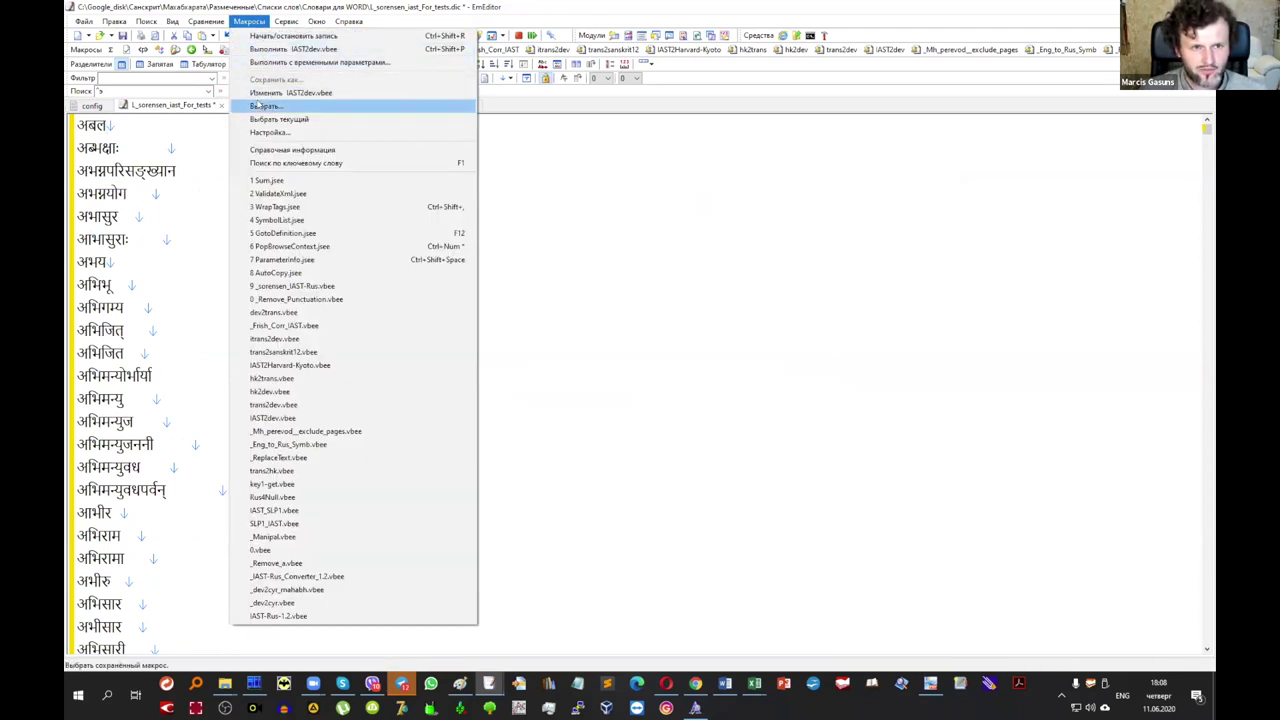
pyautogui.click(259, 105)
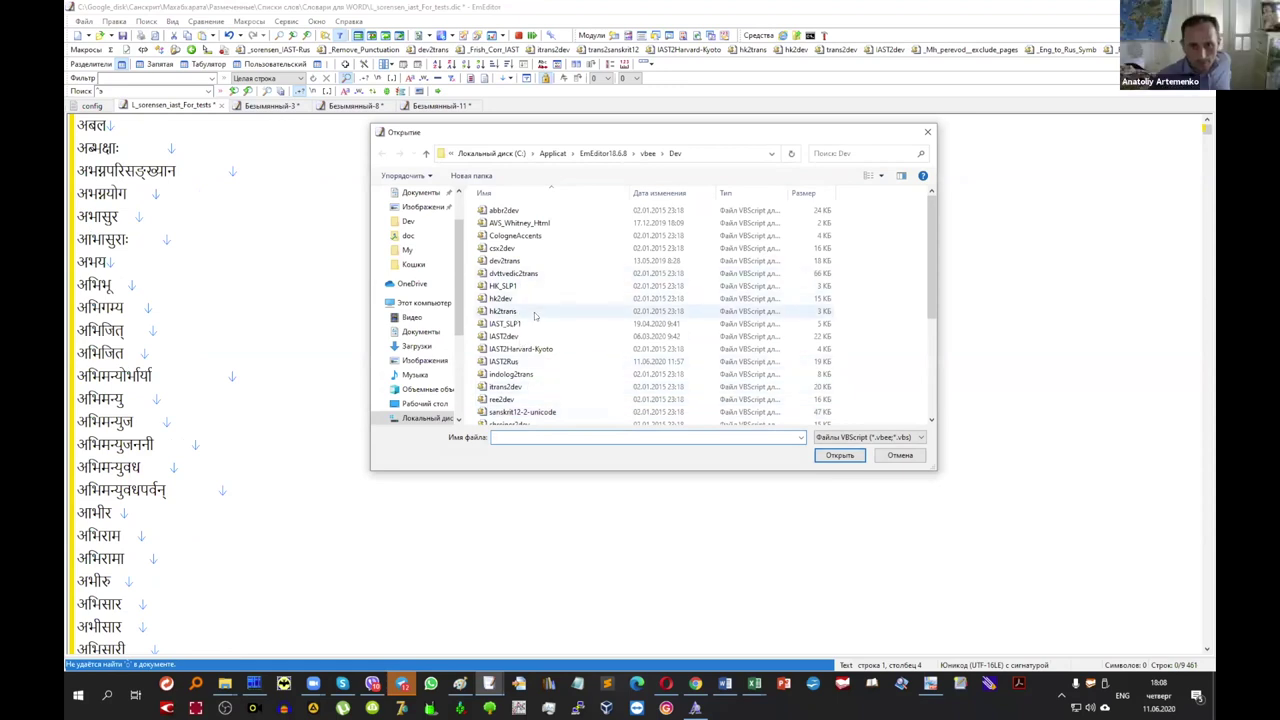
pyautogui.scroll(-3, 534, 316)
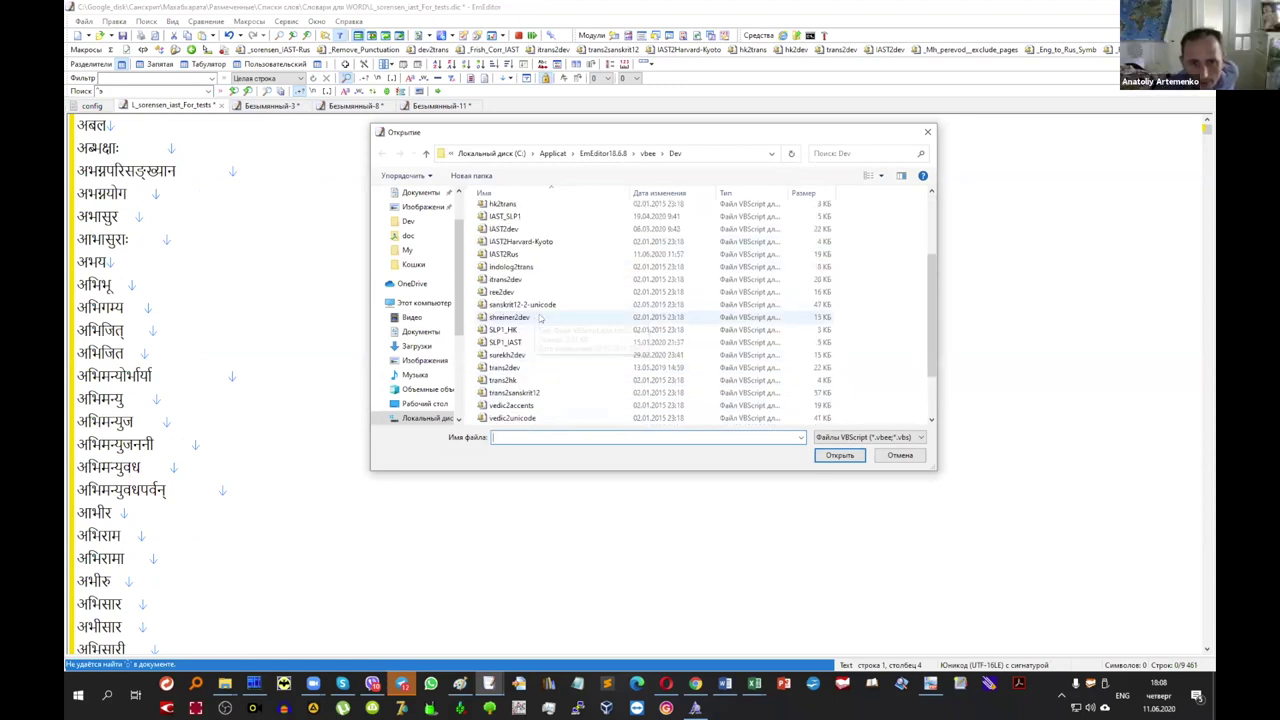
pyautogui.scroll(3, 540, 302)
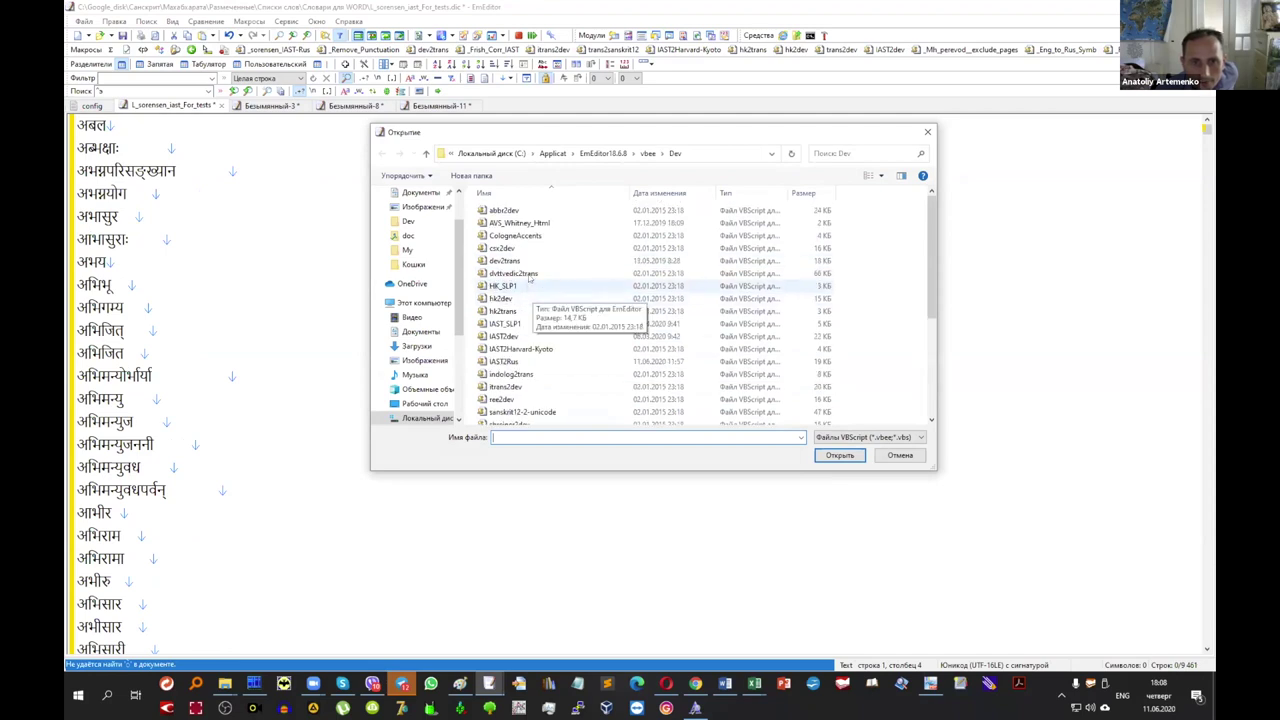
pyautogui.click(507, 261)
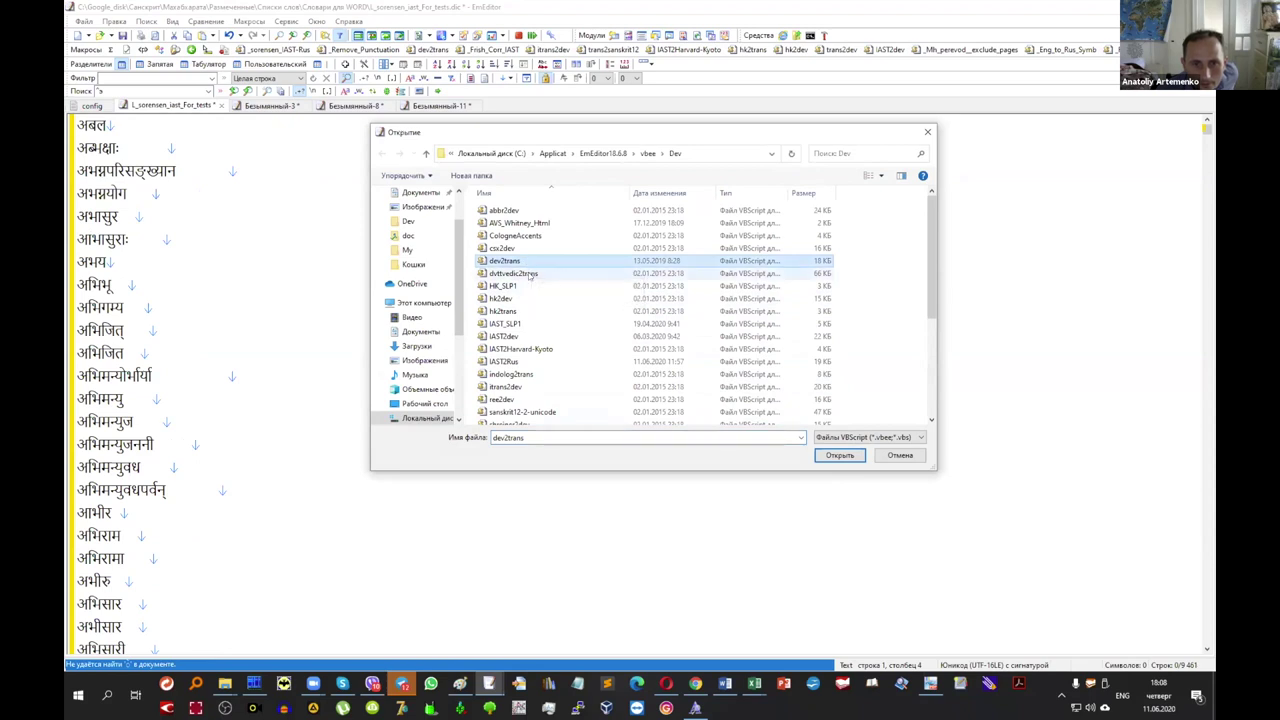
pyautogui.scroll(-2, 530, 277)
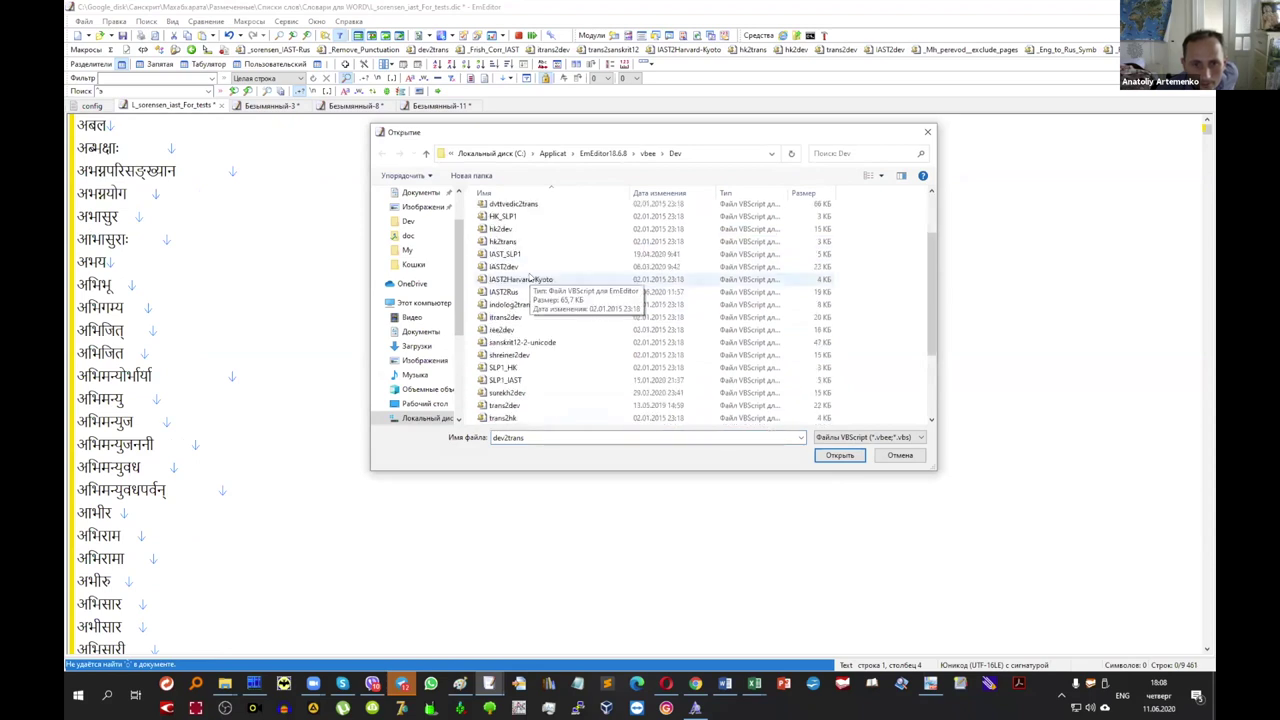
pyautogui.scroll(-3, 530, 277)
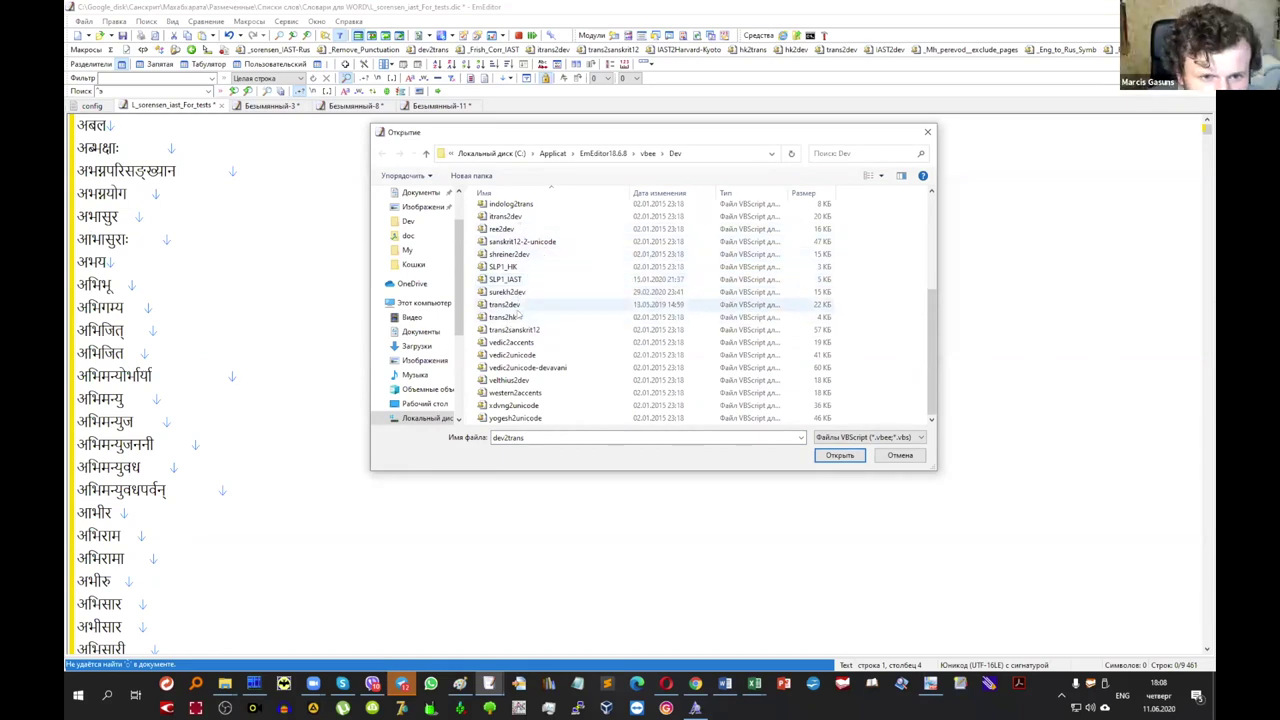
pyautogui.scroll(4, 517, 310)
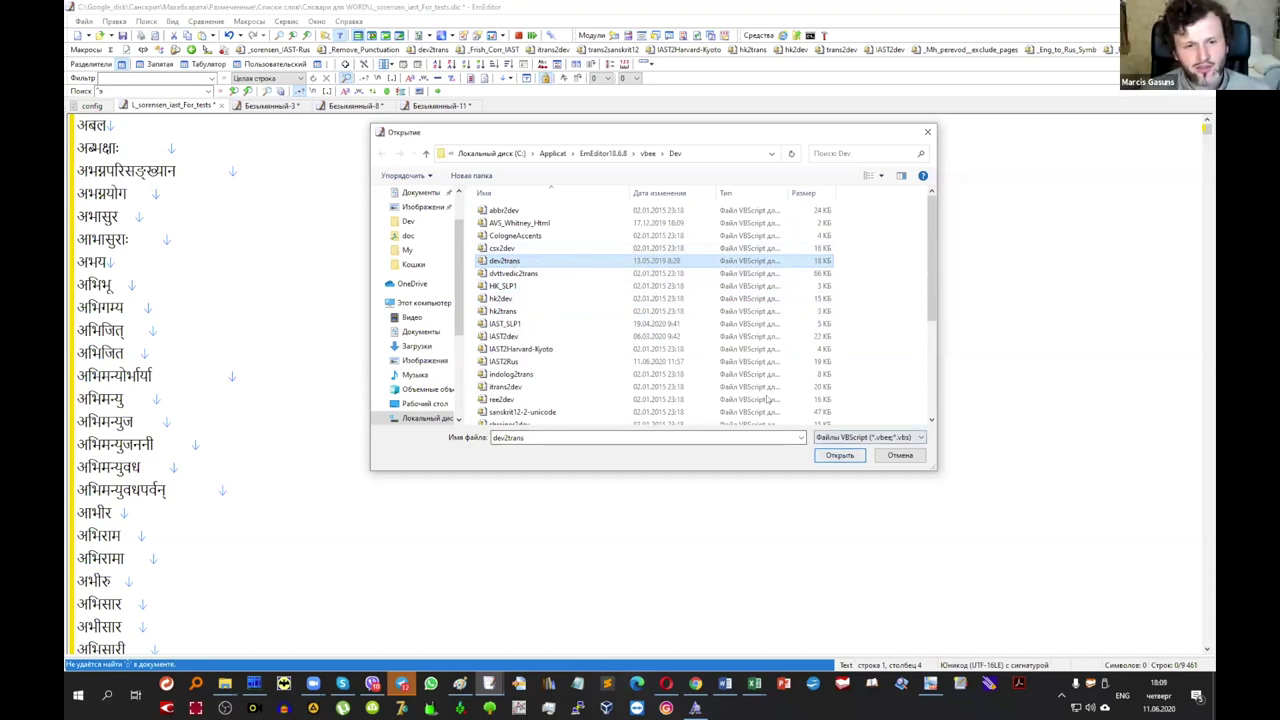
pyautogui.doubleClick(504, 261)
pyautogui.click(250, 21)
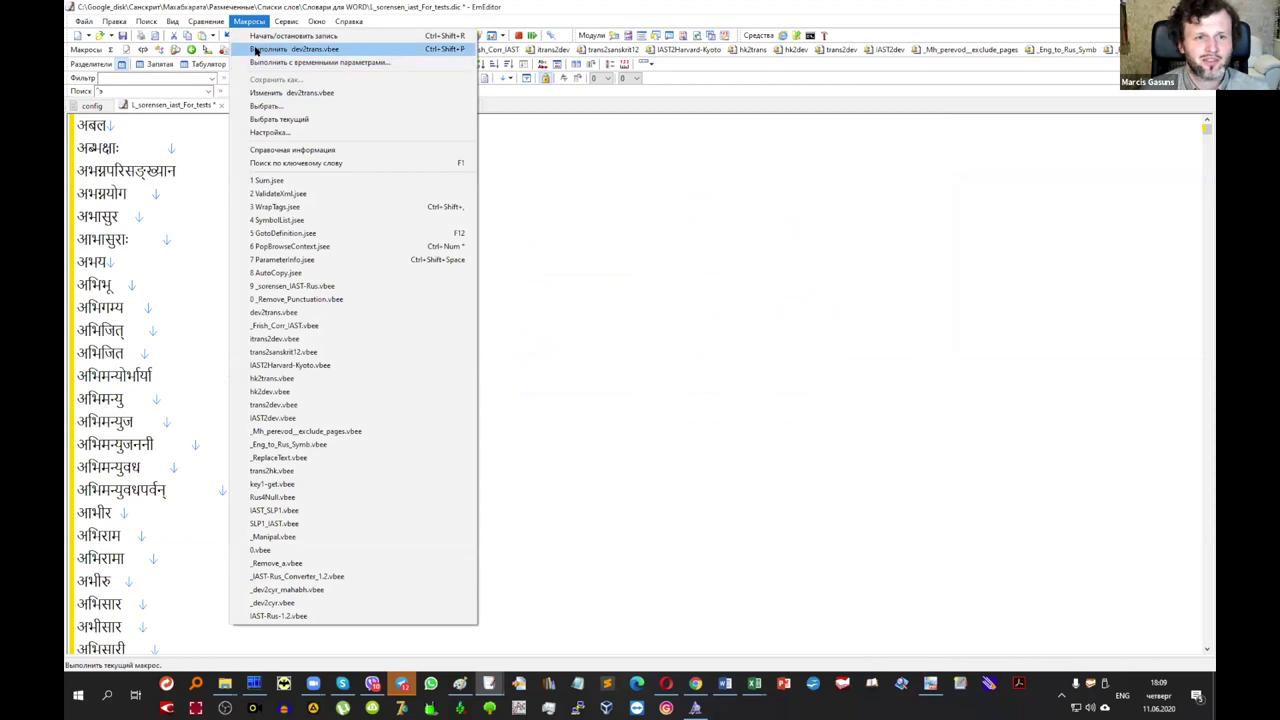
pyautogui.click(255, 49)
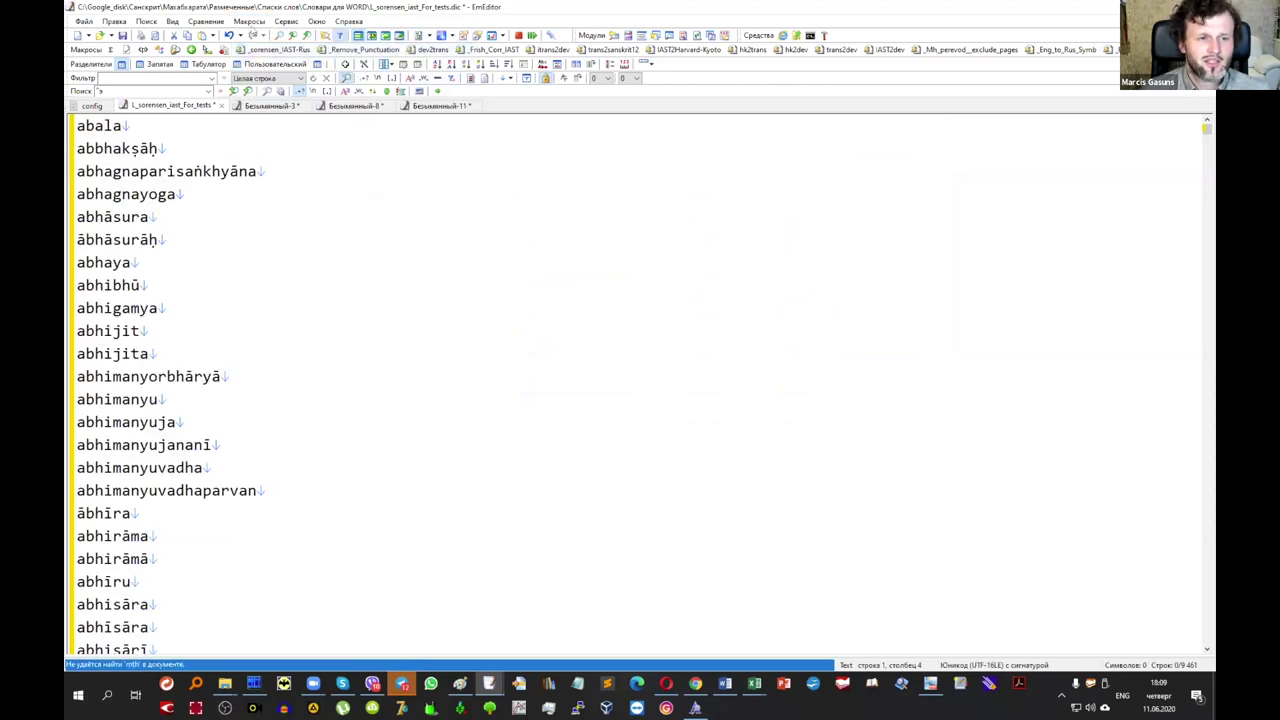
# Load the IAST2Harvard-Kyoto macro and run it on the IAST word list.
pyautogui.click(251, 24)
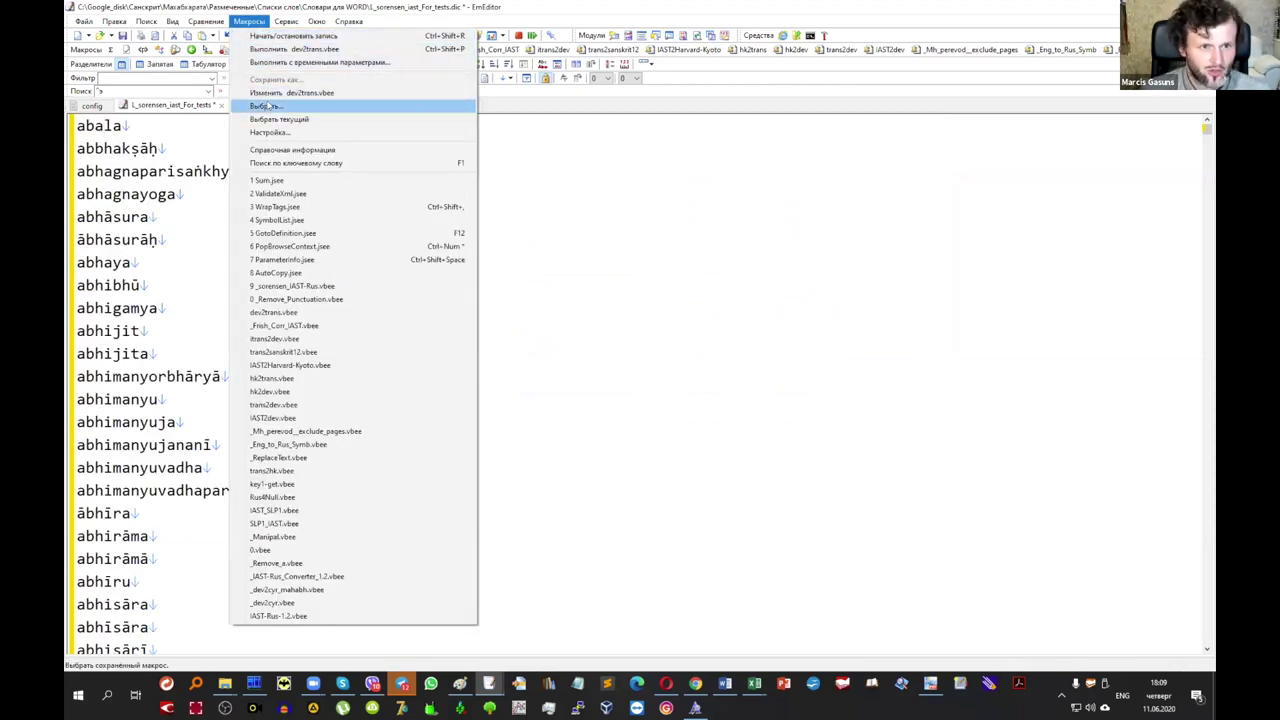
pyautogui.click(268, 105)
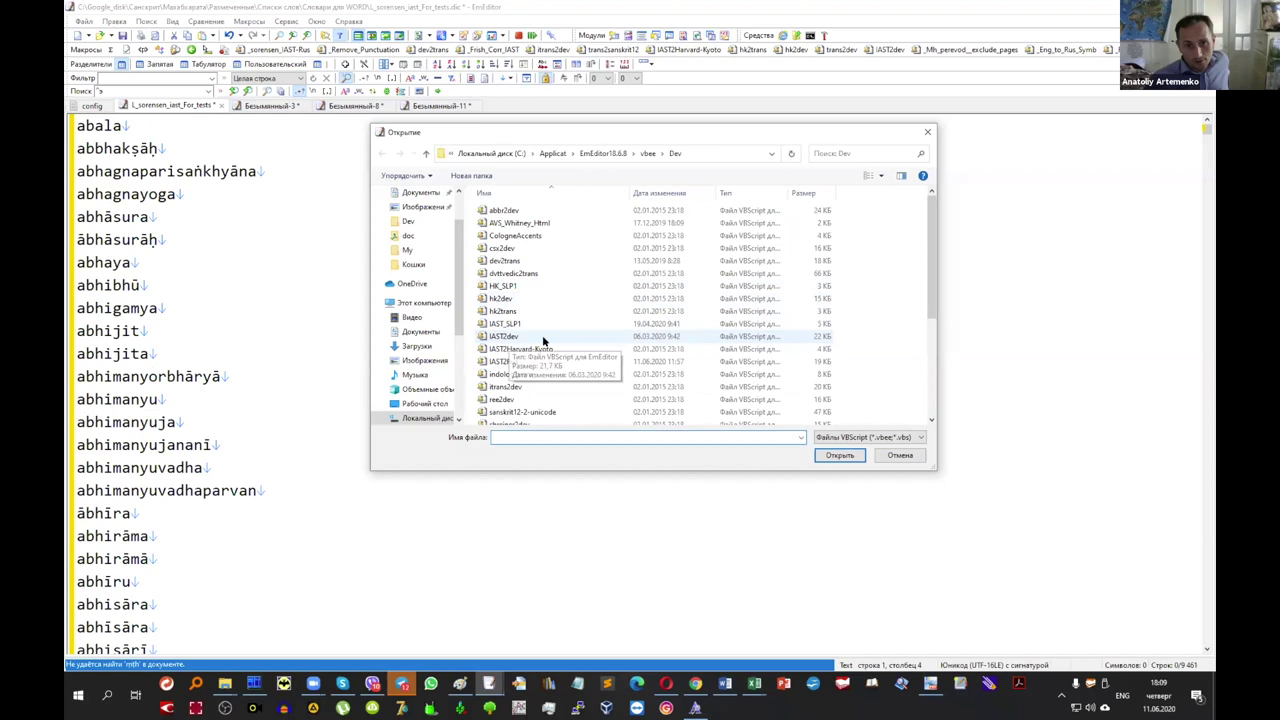
pyautogui.click(497, 349)
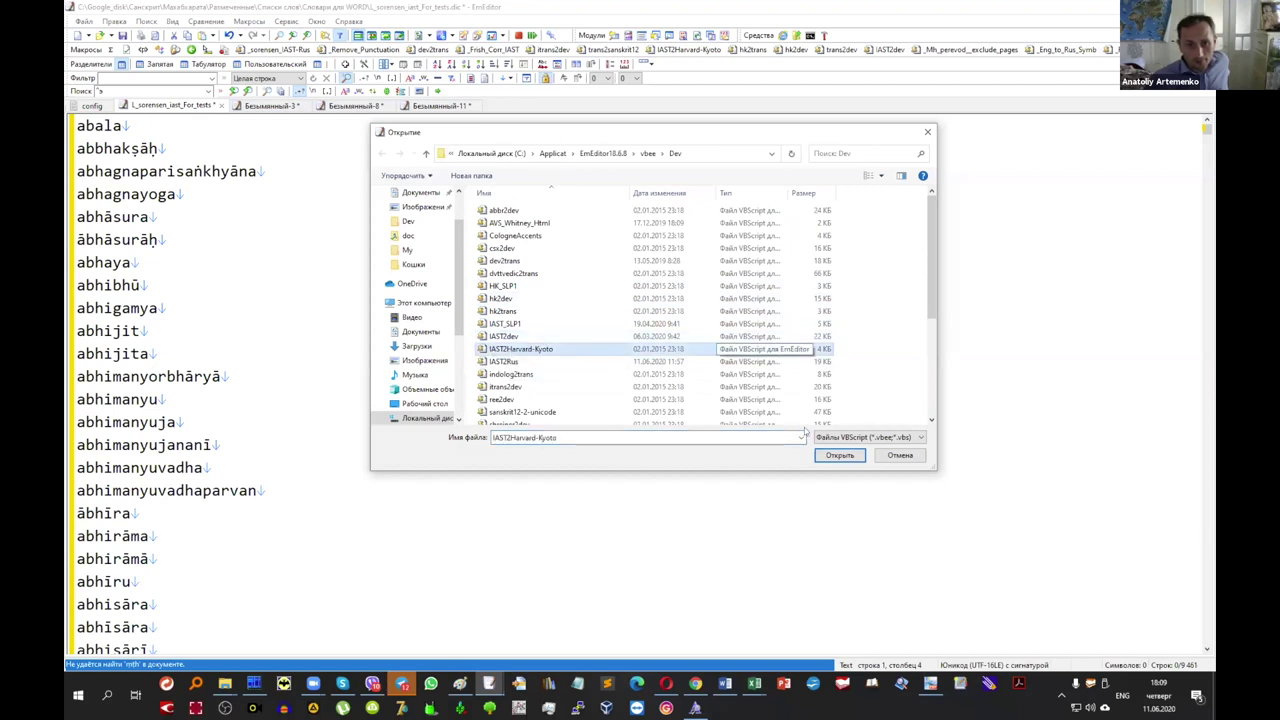
pyautogui.click(829, 456)
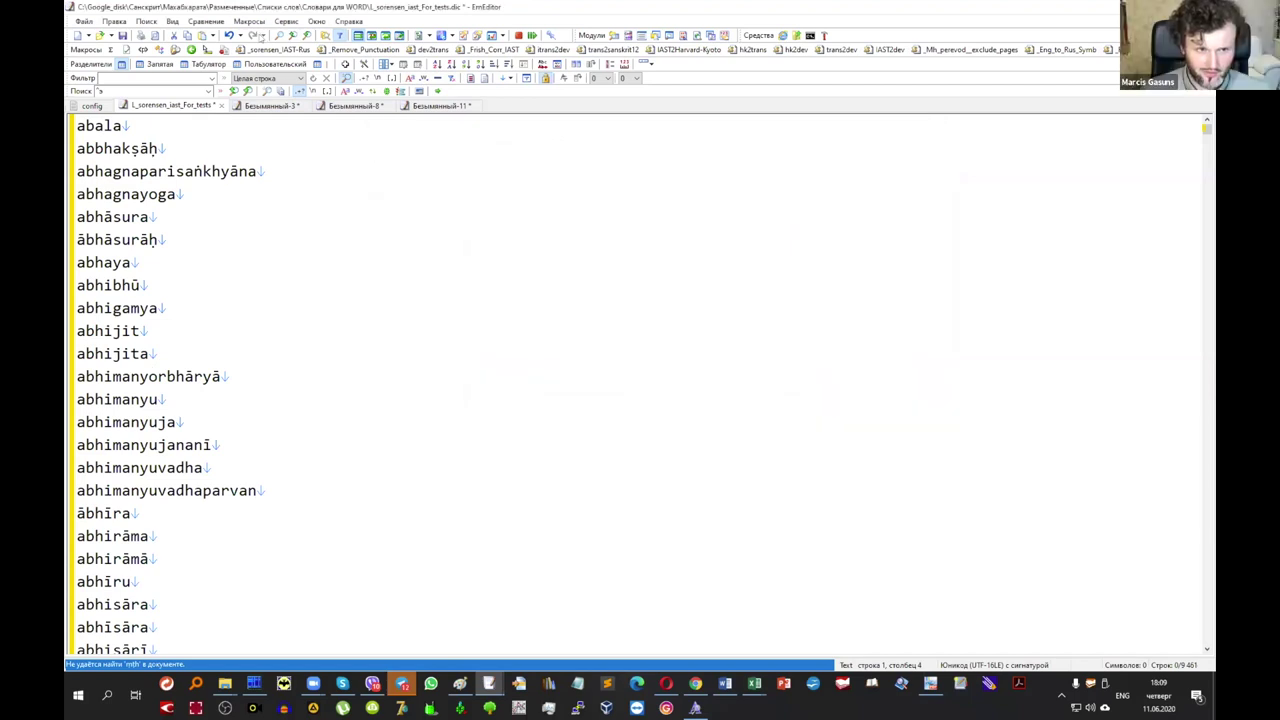
pyautogui.click(250, 22)
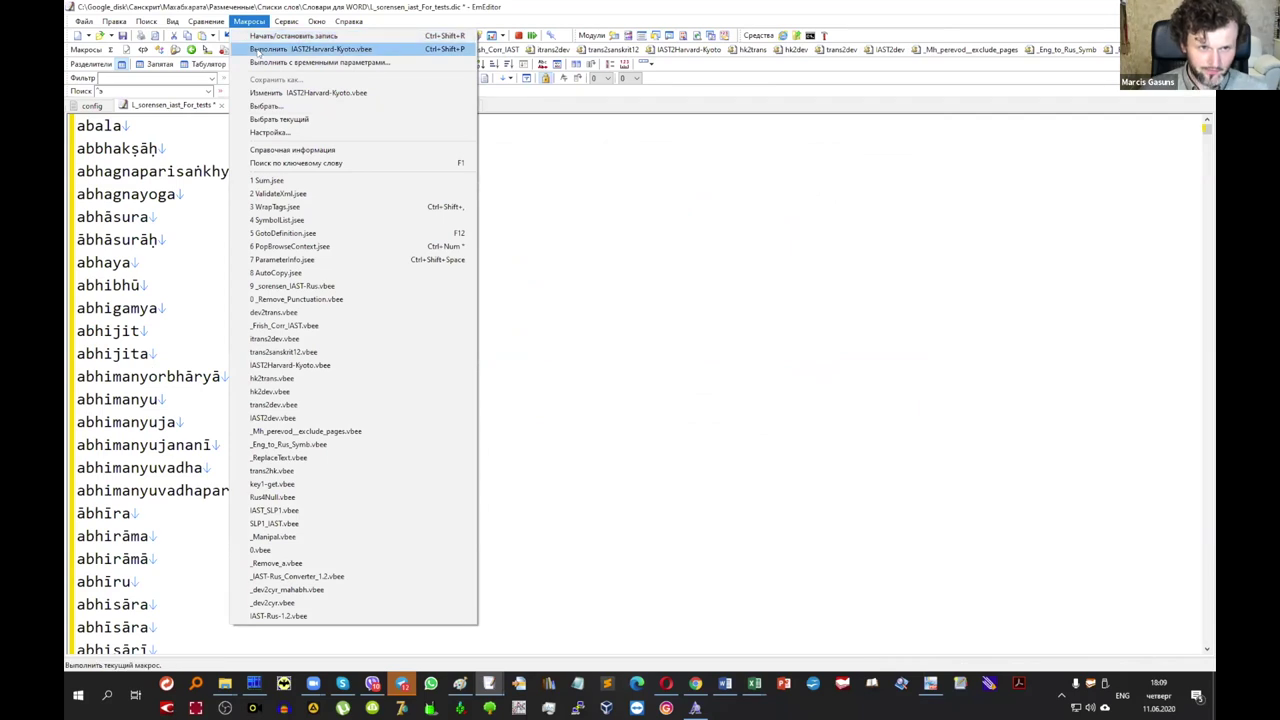
pyautogui.click(256, 51)
# Examine the words converted to Harvard-Kyoto and return to the beginning of the list.
pyautogui.scroll(-8, 380, 295)
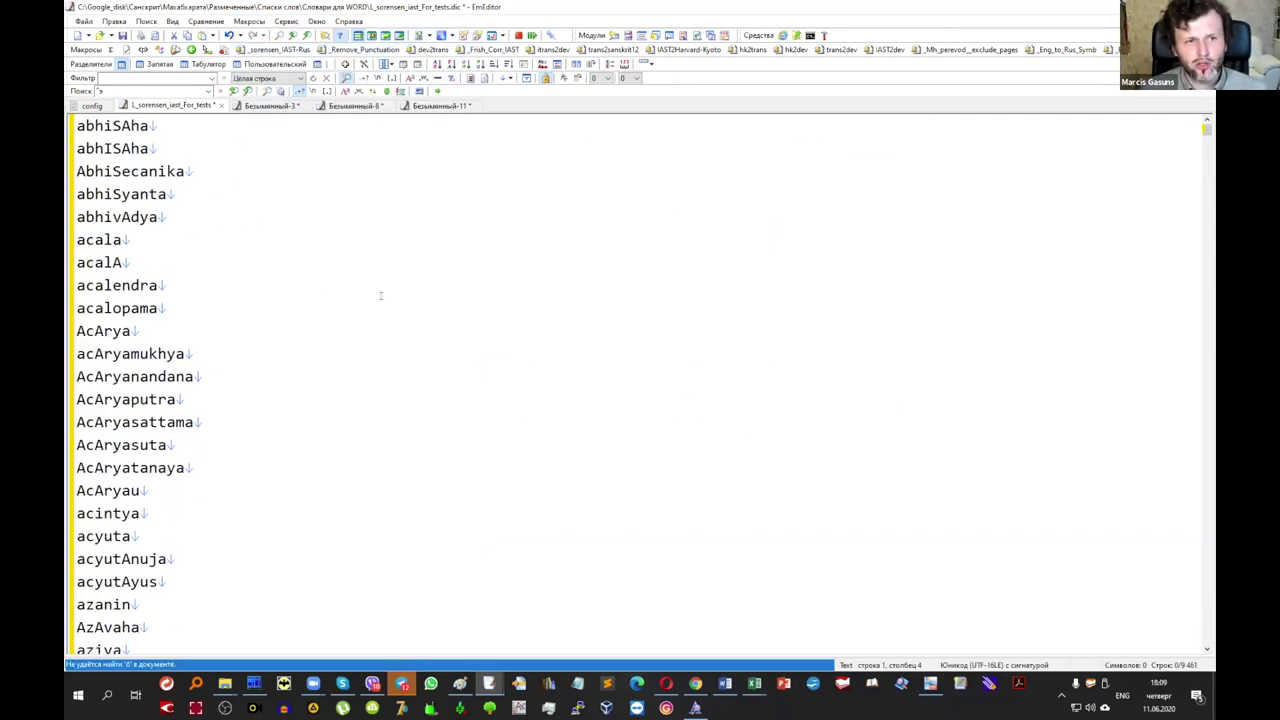
pyautogui.scroll(-10, 380, 295)
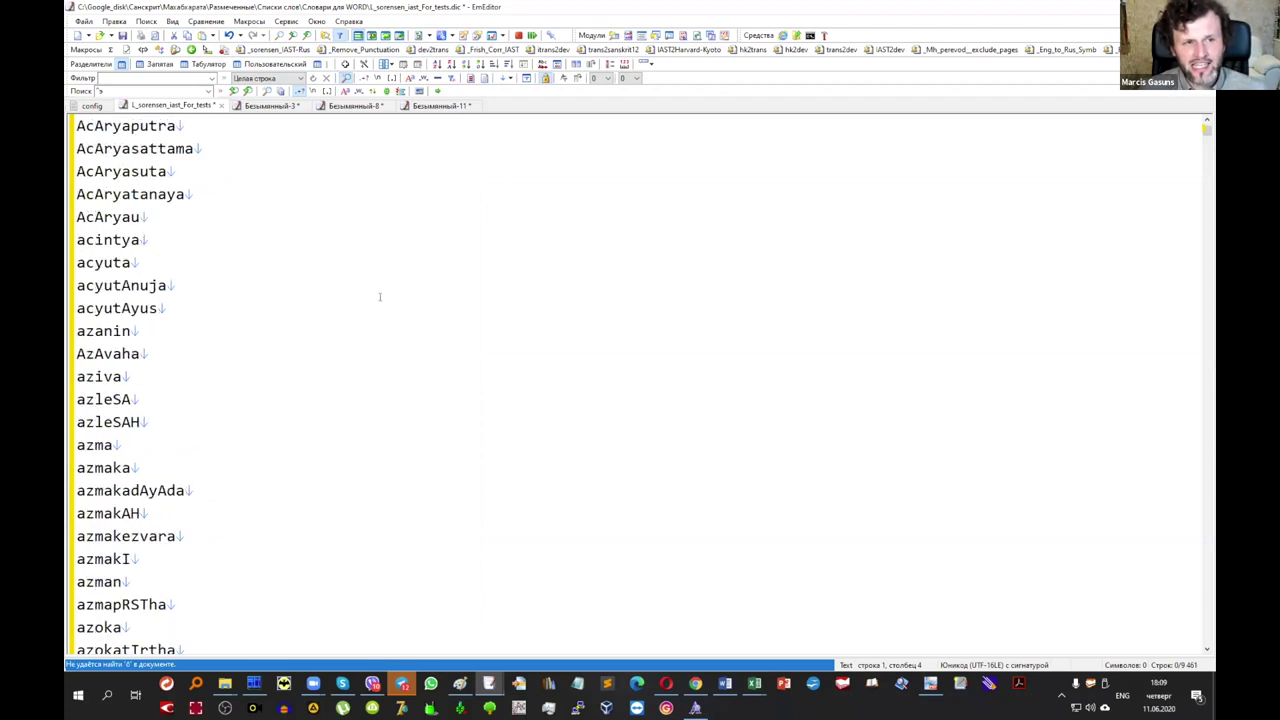
pyautogui.scroll(-11, 378, 296)
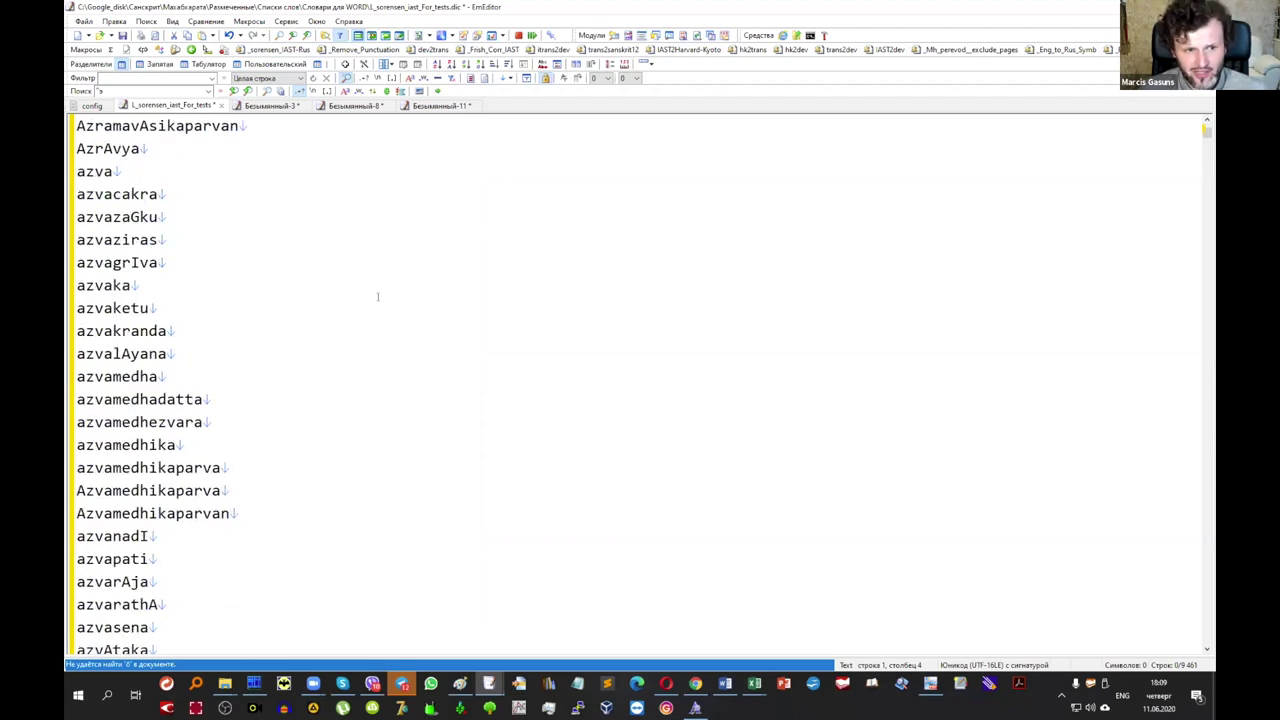
pyautogui.scroll(-7, 378, 296)
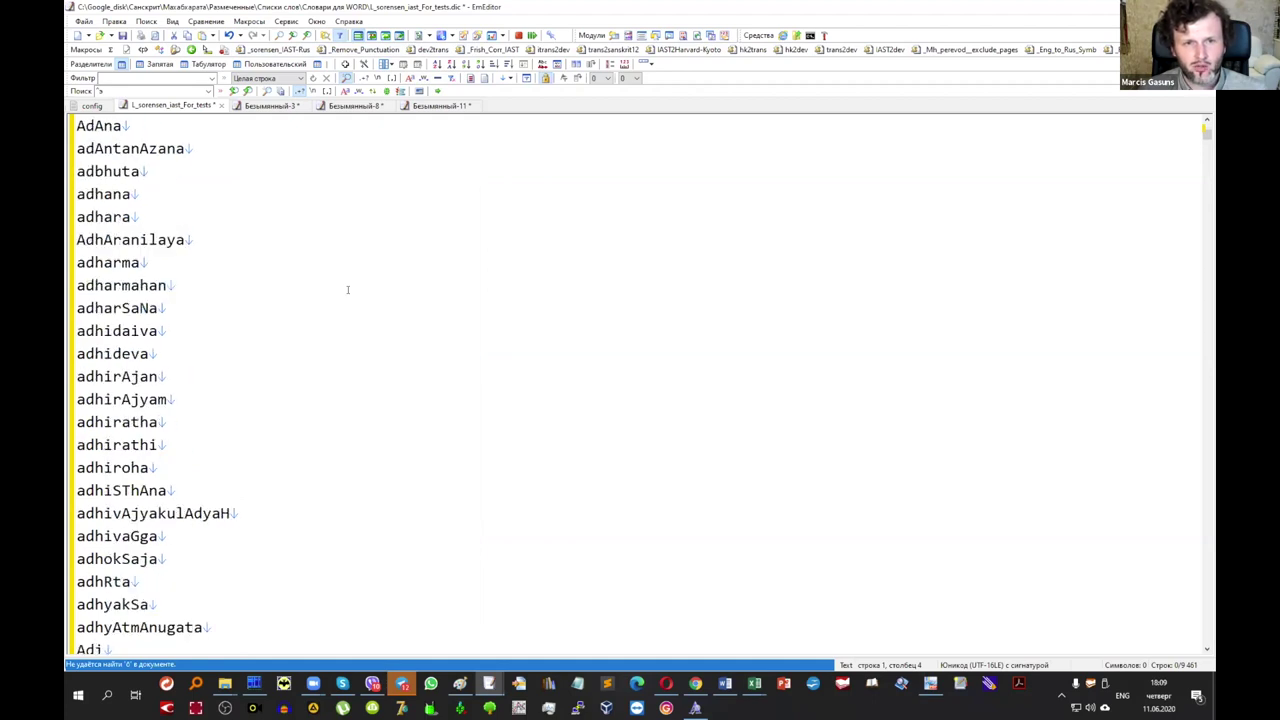
pyautogui.scroll(20, 334, 290)
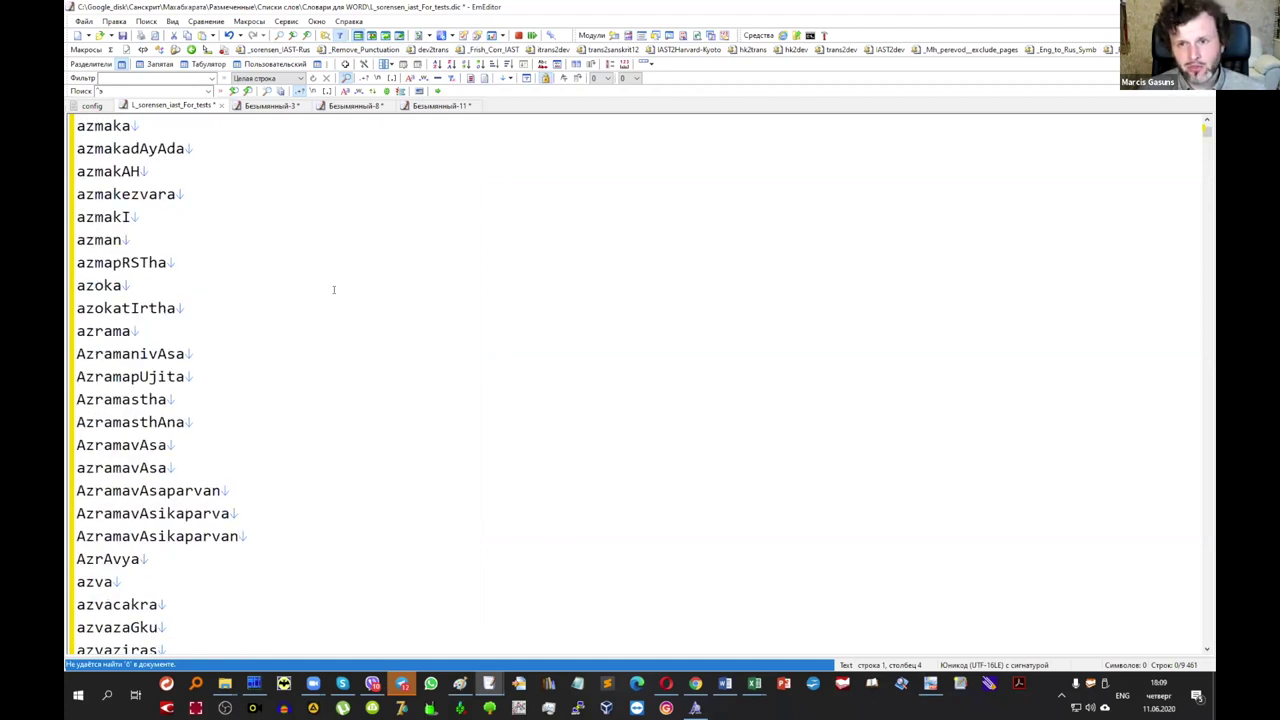
pyautogui.scroll(3, 334, 290)
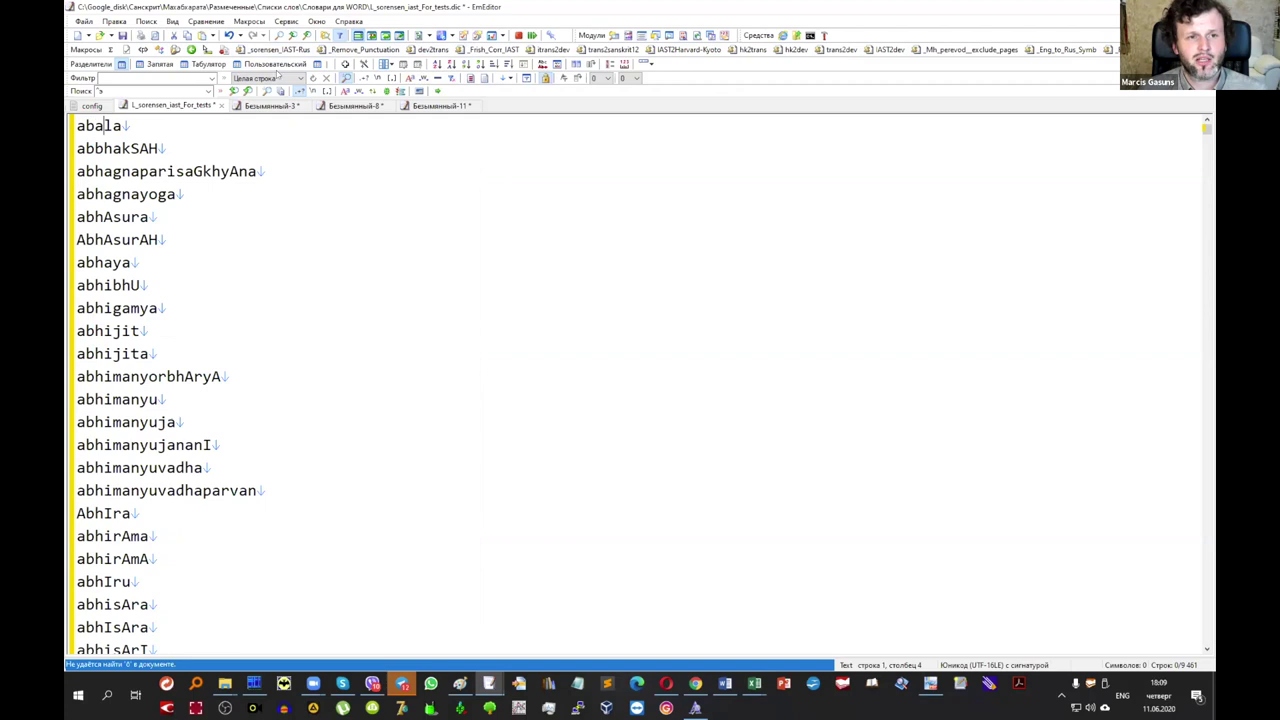
# Load the hk2trans macro from the Dev macros folder as the current macro.
pyautogui.click(246, 21)
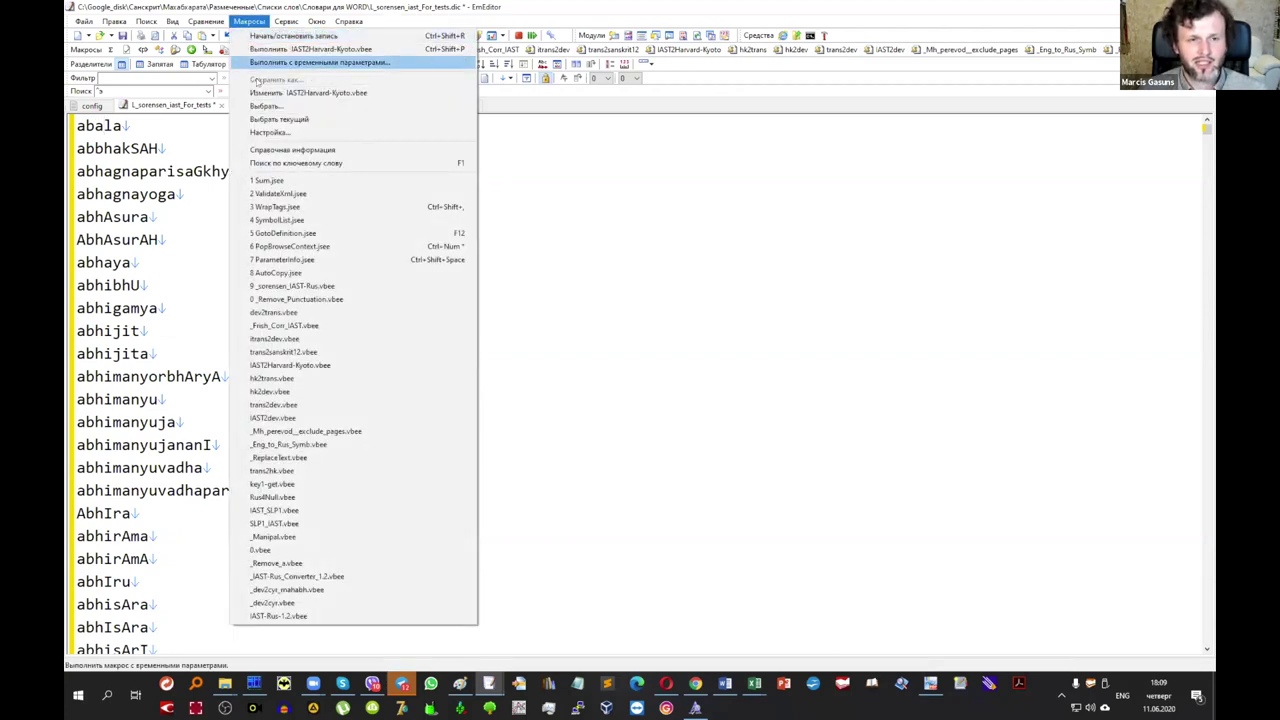
pyautogui.click(266, 105)
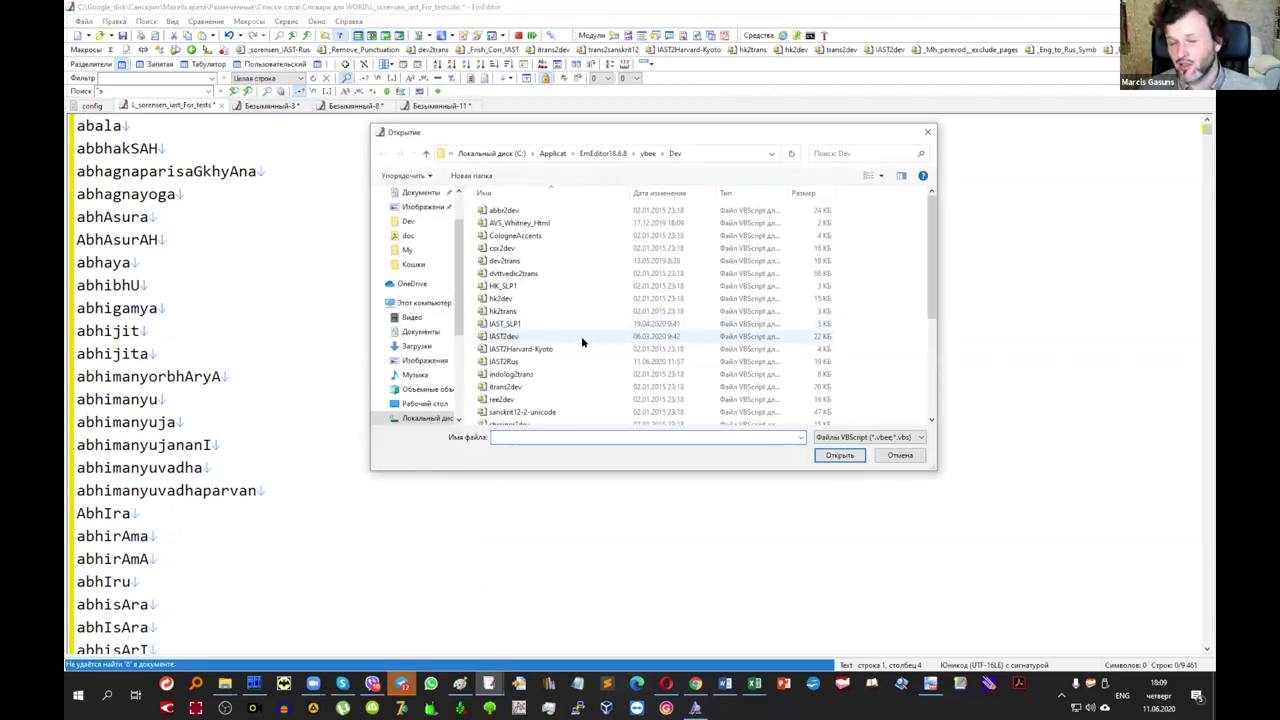
pyautogui.scroll(-2, 560, 352)
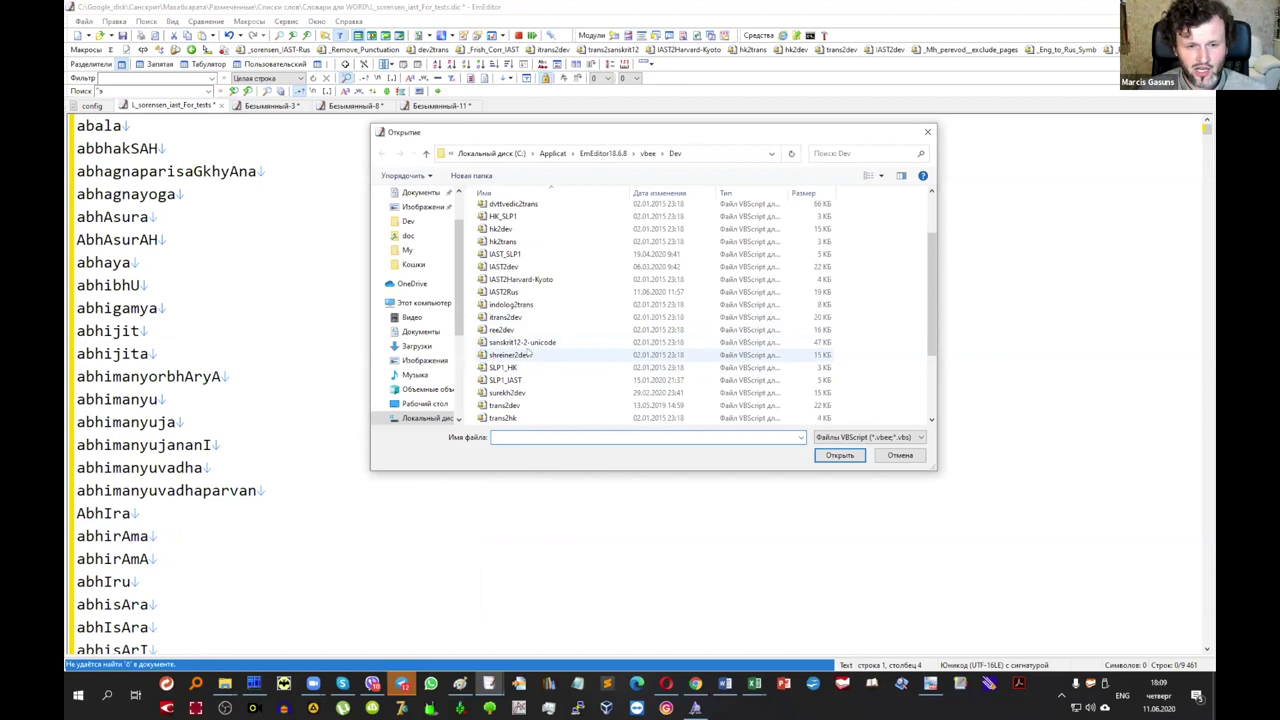
pyautogui.scroll(-1, 520, 325)
pyautogui.scroll(-2, 521, 327)
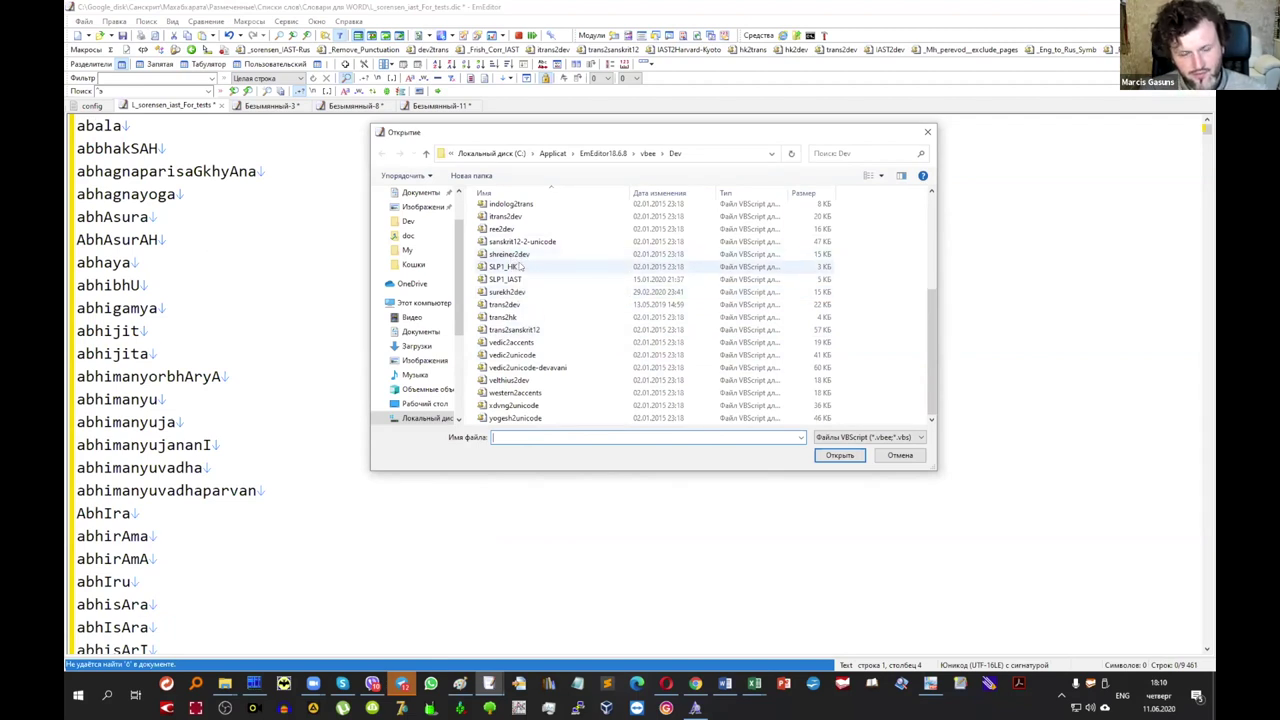
pyautogui.scroll(3, 510, 260)
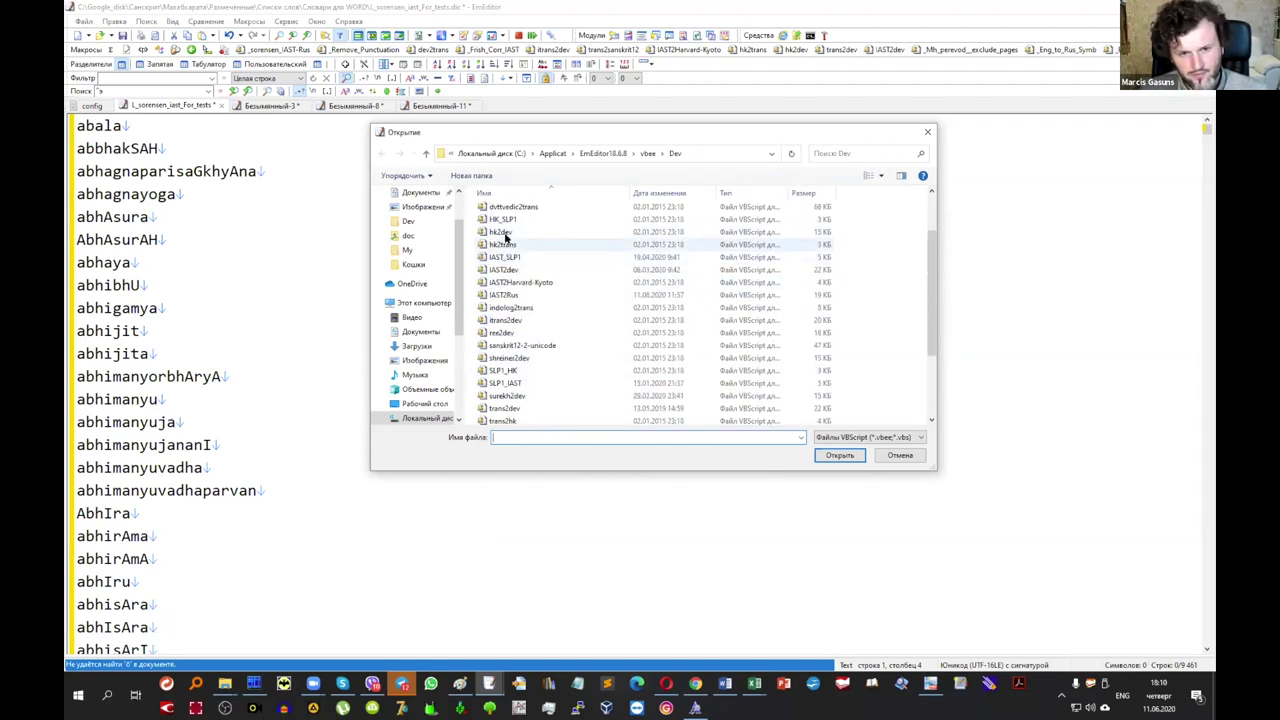
pyautogui.scroll(1, 510, 220)
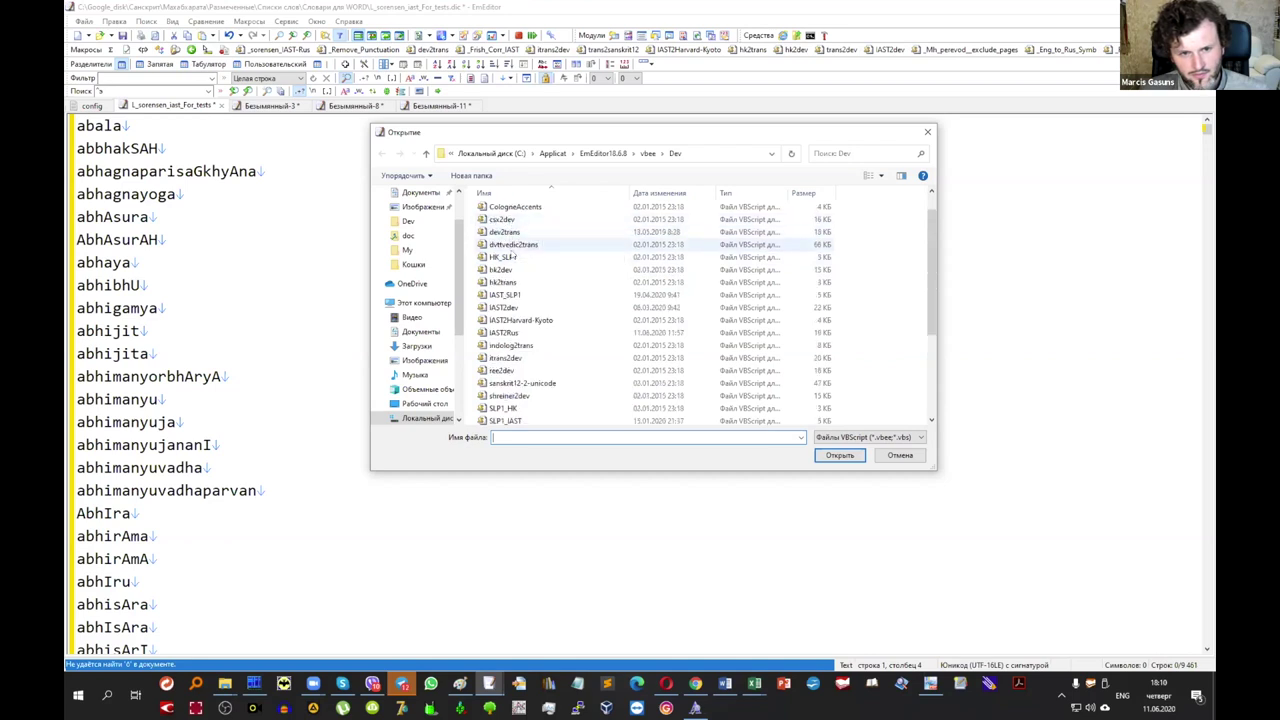
pyautogui.click(503, 283)
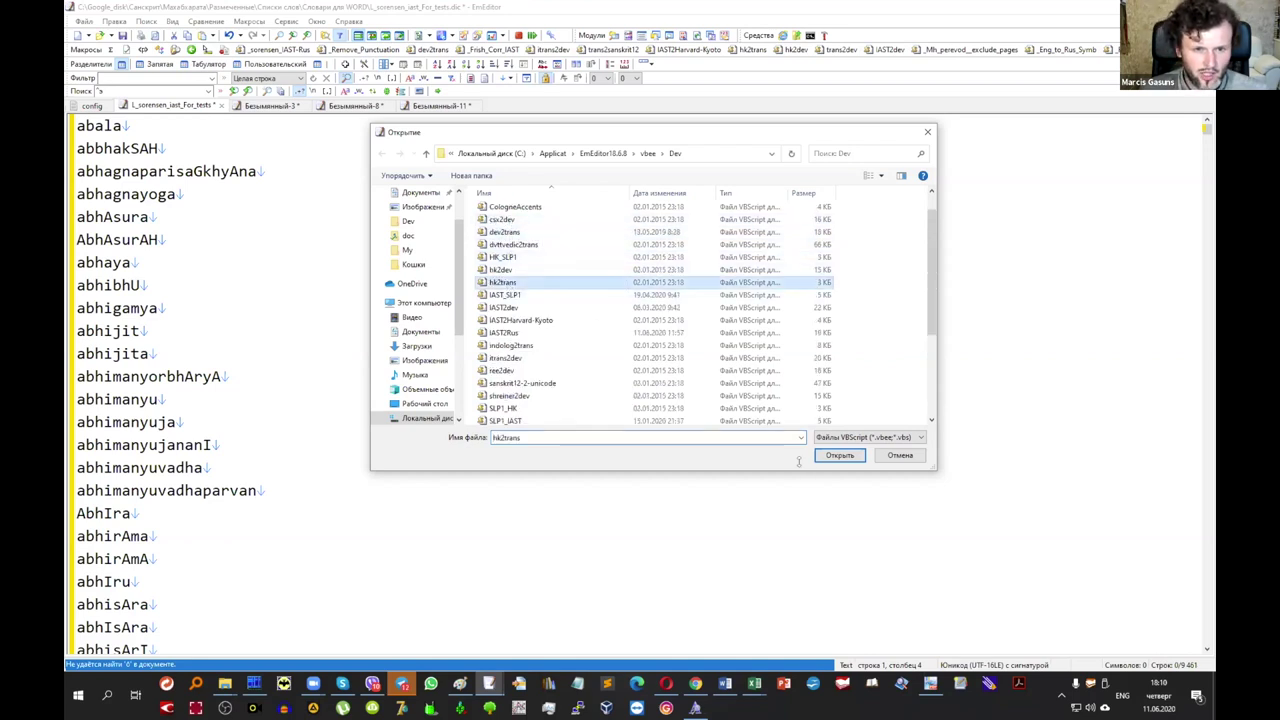
pyautogui.click(839, 455)
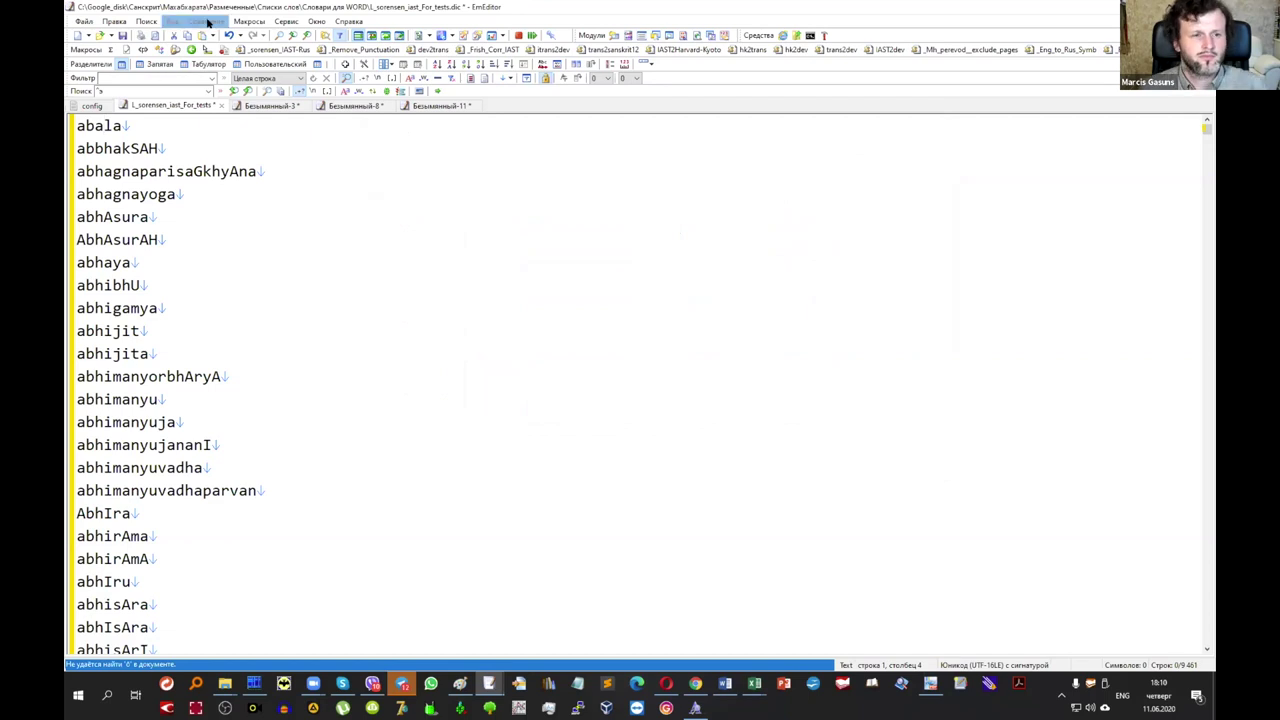
# Run the hk2trans macro to convert the Harvard-Kyoto word list back to IAST, check the words, and run it again.
pyautogui.click(240, 21)
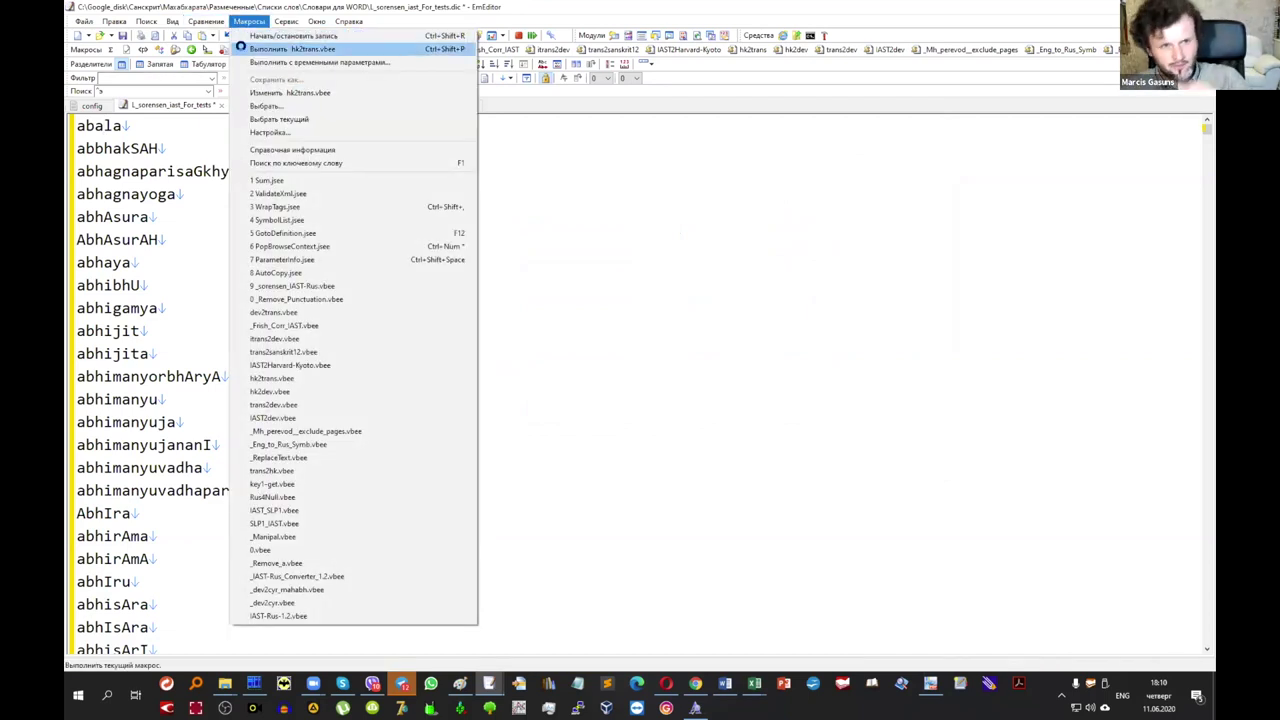
pyautogui.click(242, 48)
pyautogui.scroll(-14, 242, 236)
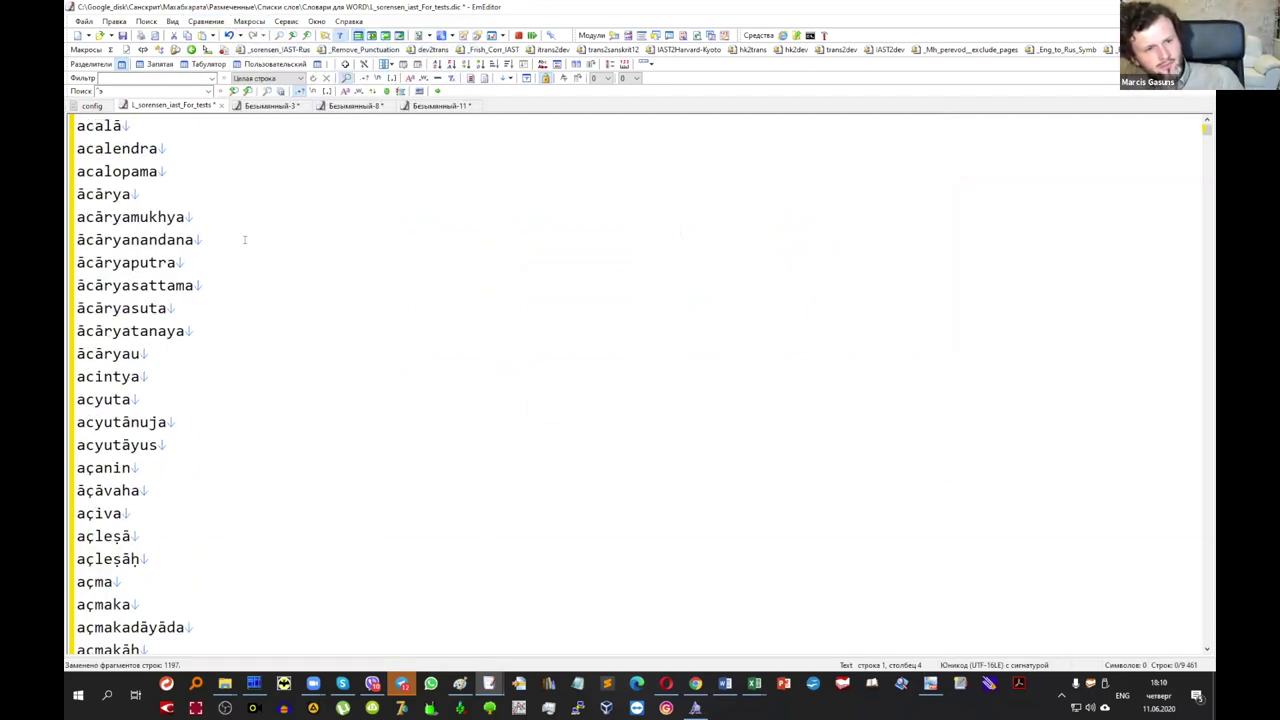
pyautogui.scroll(4, 244, 240)
pyautogui.scroll(10, 244, 240)
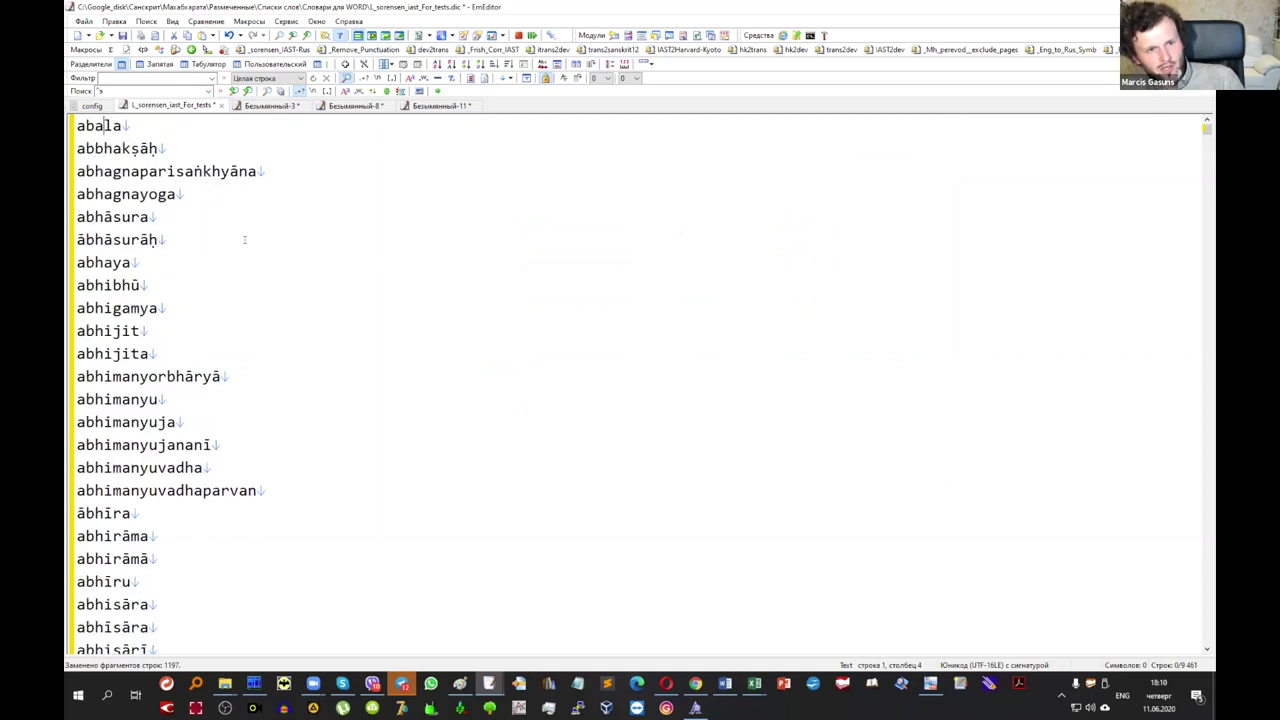
pyautogui.click(246, 21)
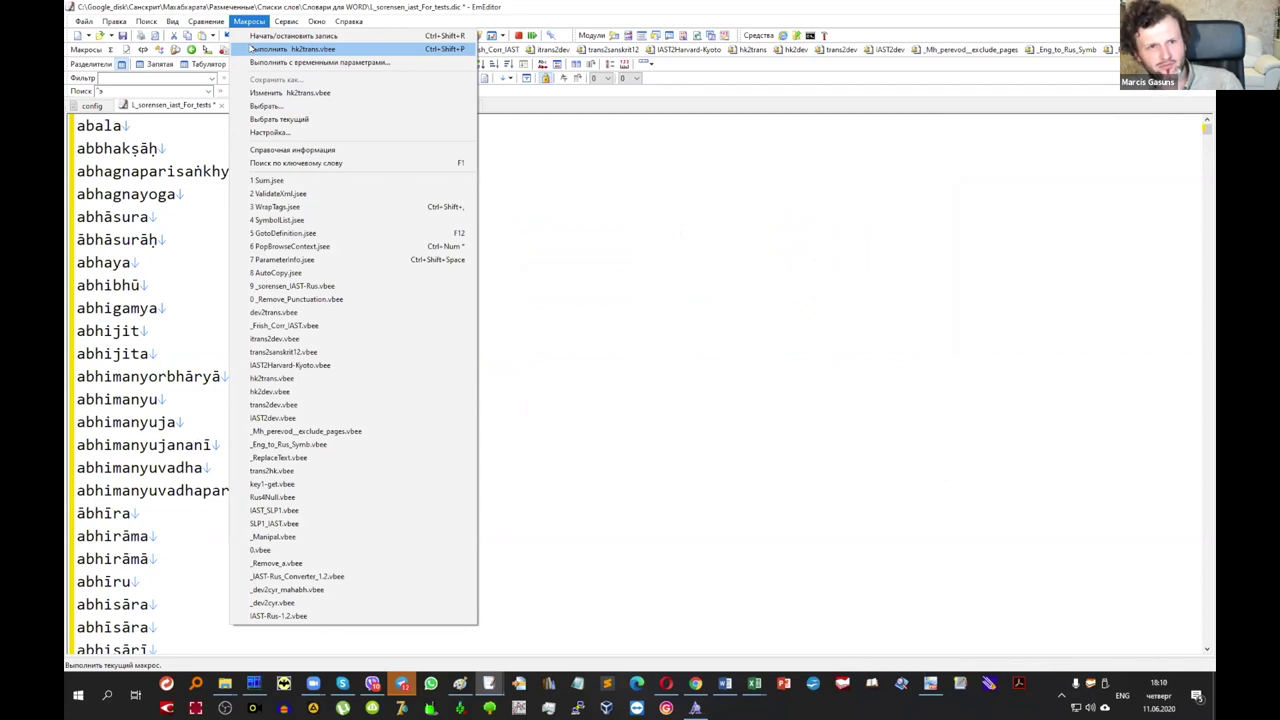
pyautogui.click(252, 48)
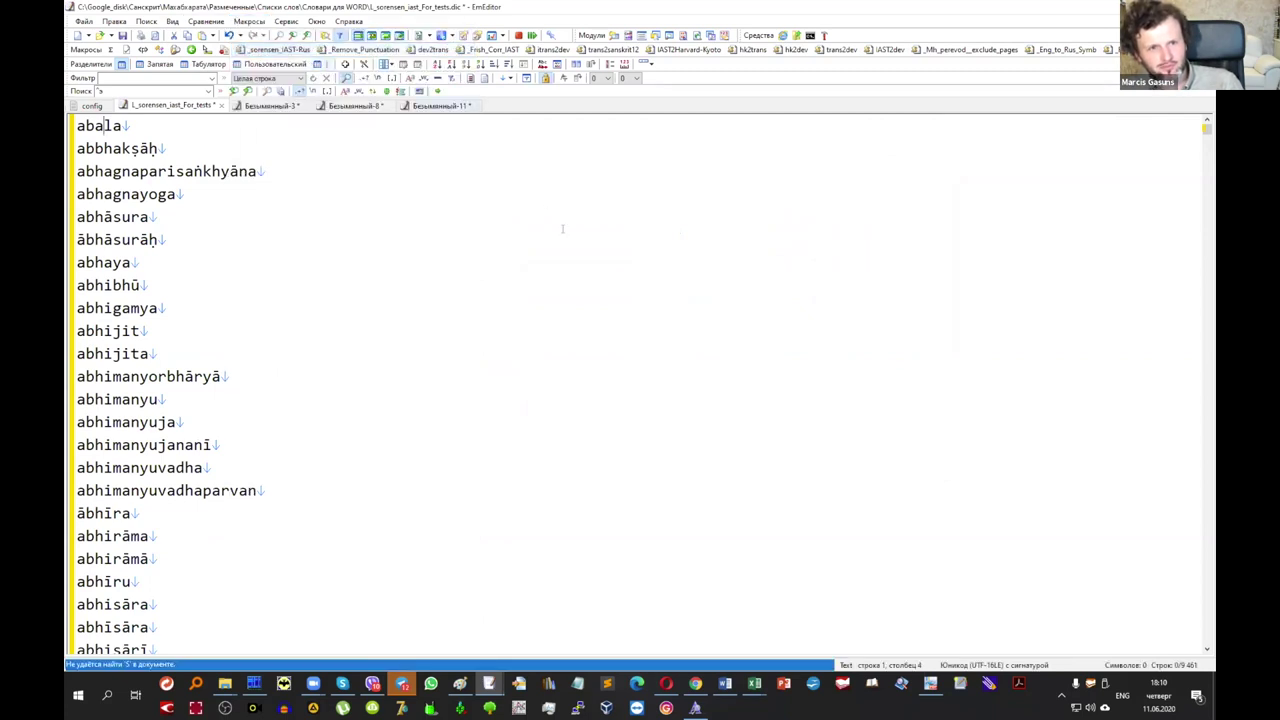
# Load the IAST2Rus macro and run it to convert the IAST word list to Russian transcription.
pyautogui.click(249, 21)
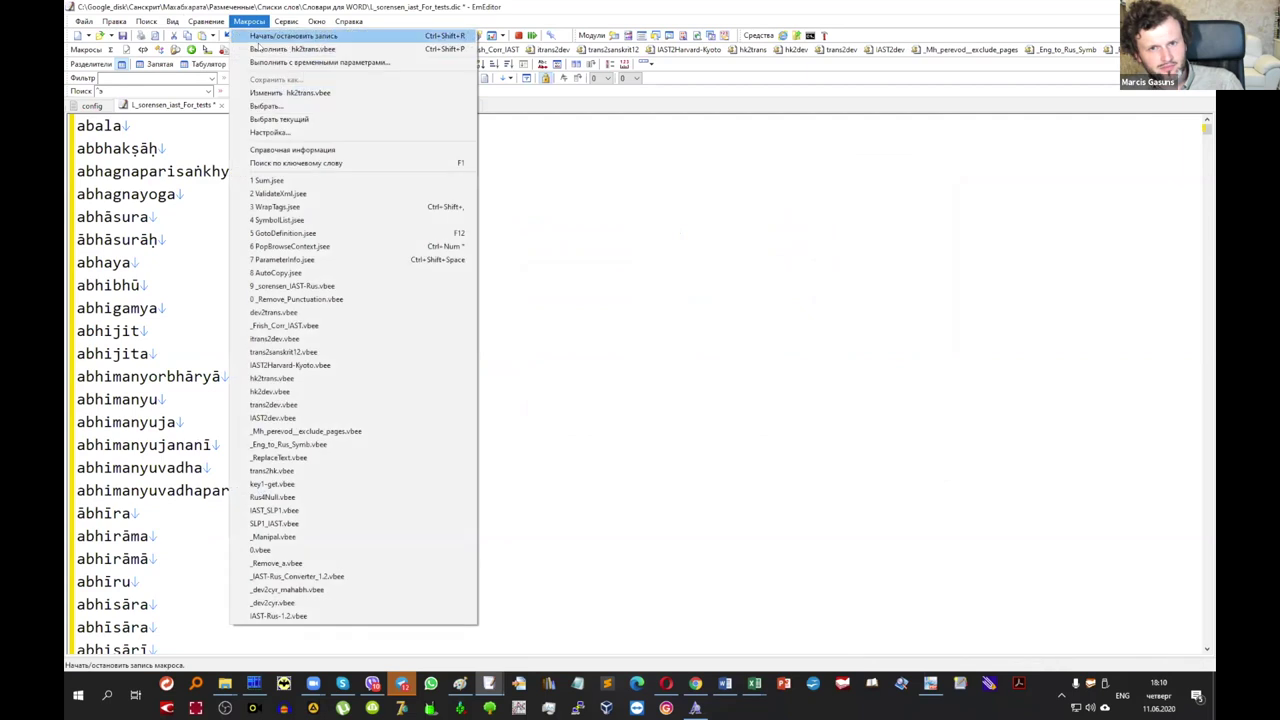
pyautogui.click(257, 107)
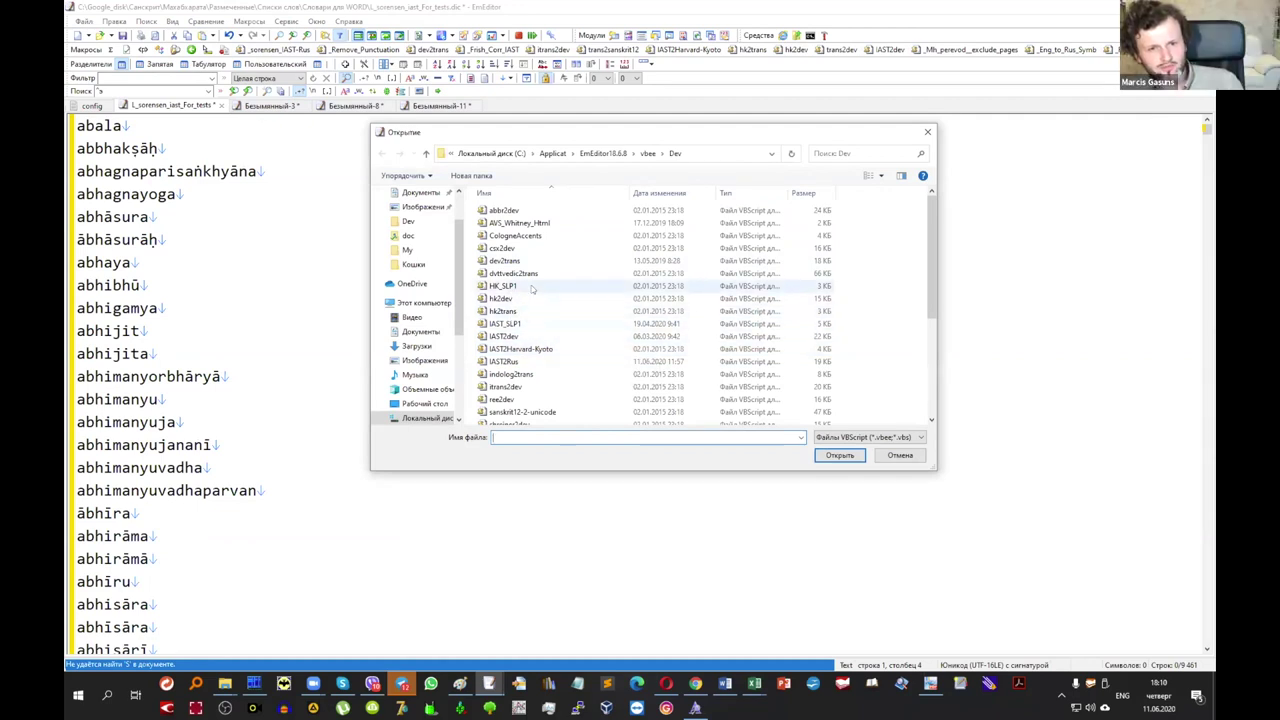
pyautogui.scroll(-2, 532, 289)
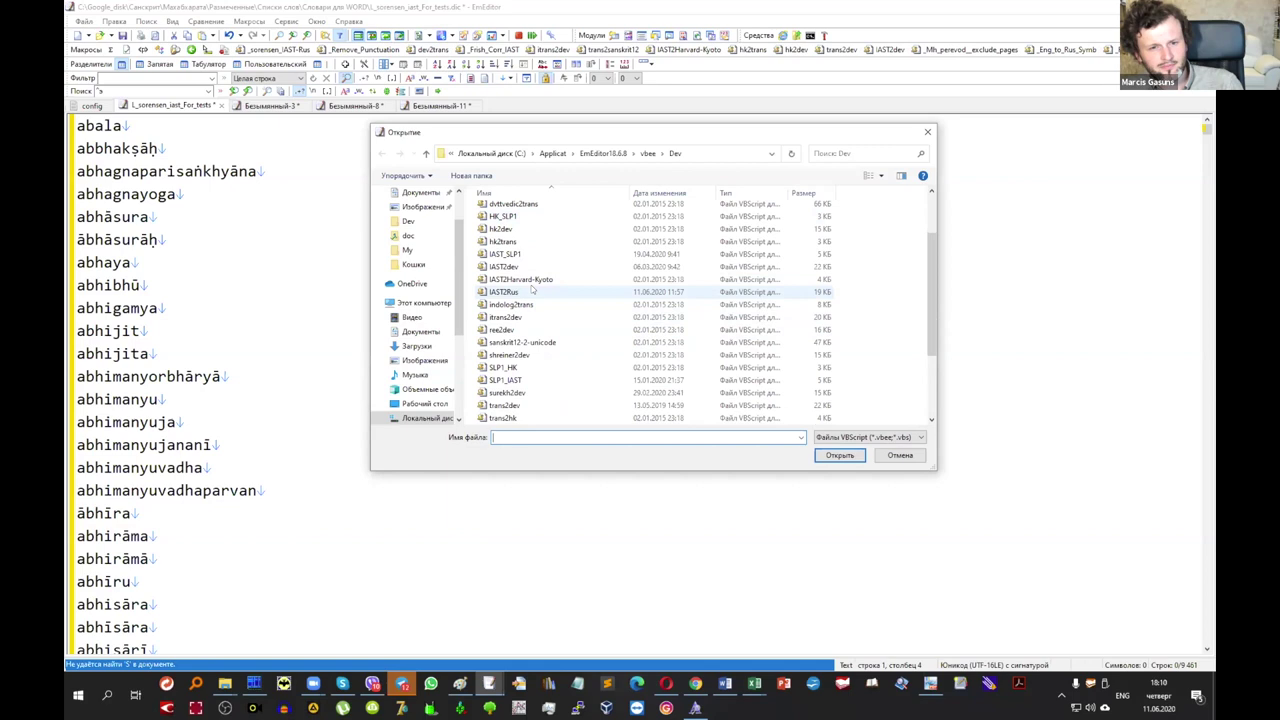
pyautogui.click(510, 291)
pyautogui.doubleClick(637, 292)
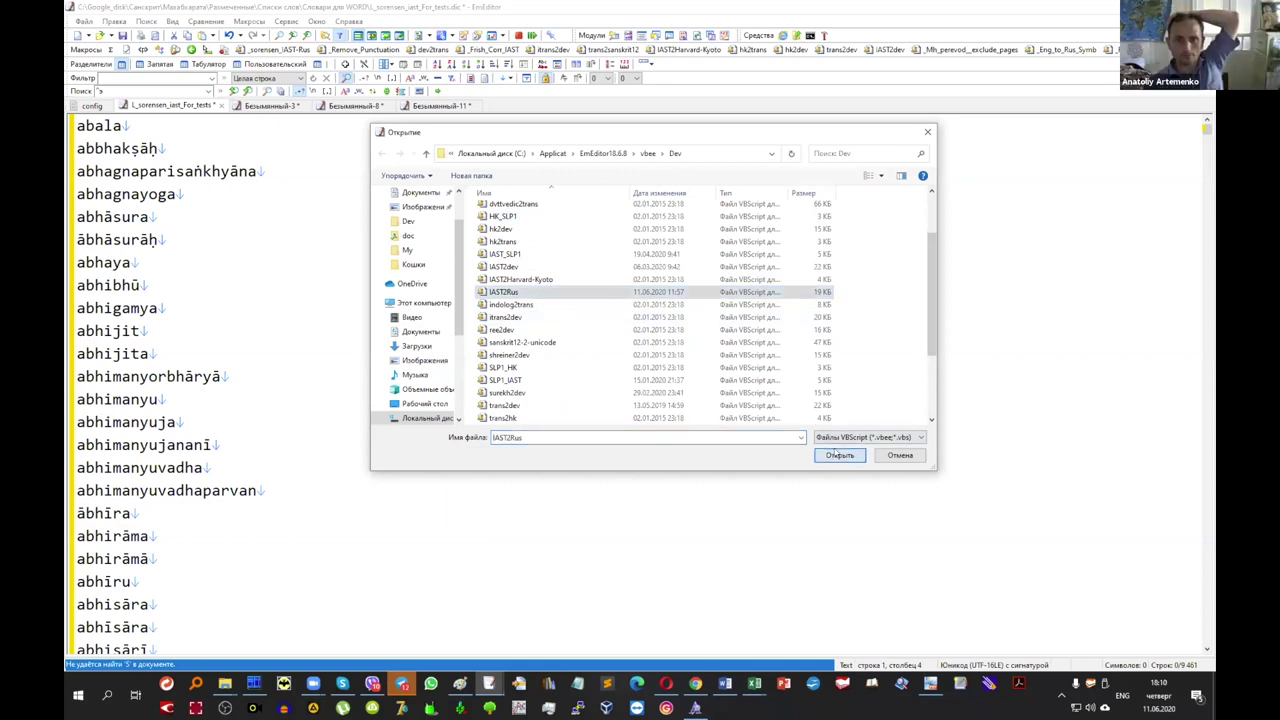
pyautogui.click(248, 21)
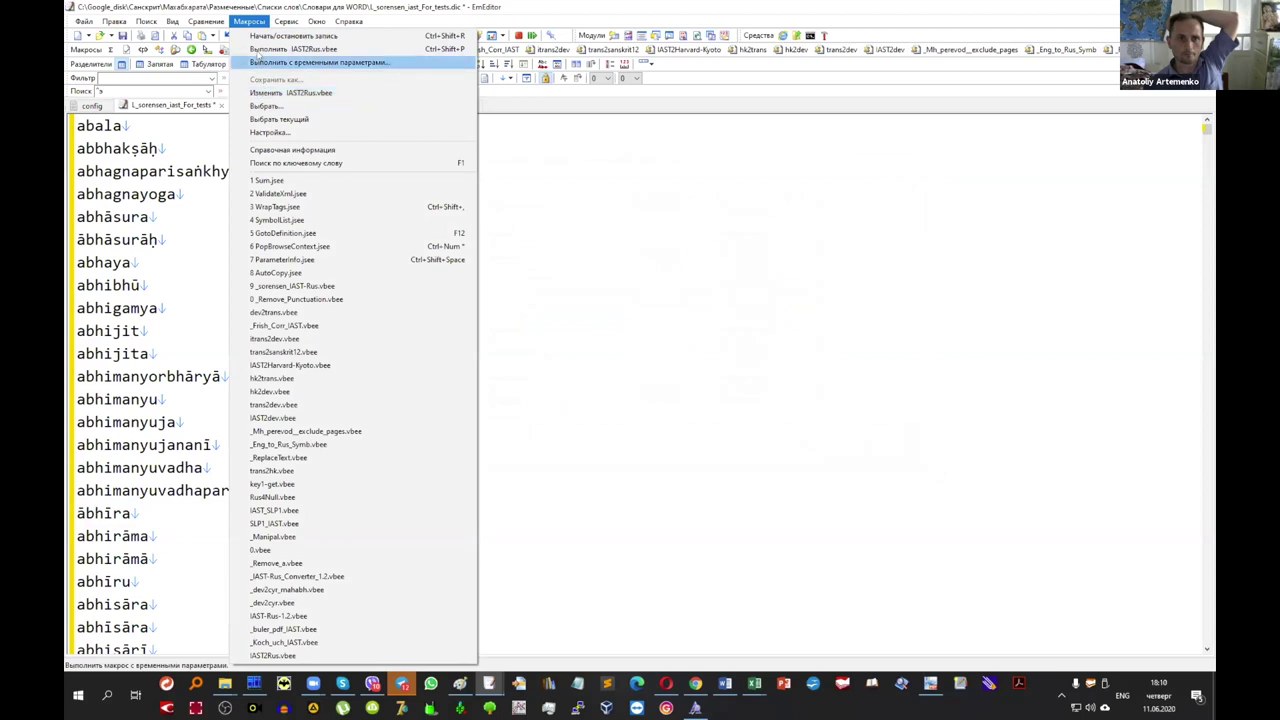
pyautogui.click(257, 49)
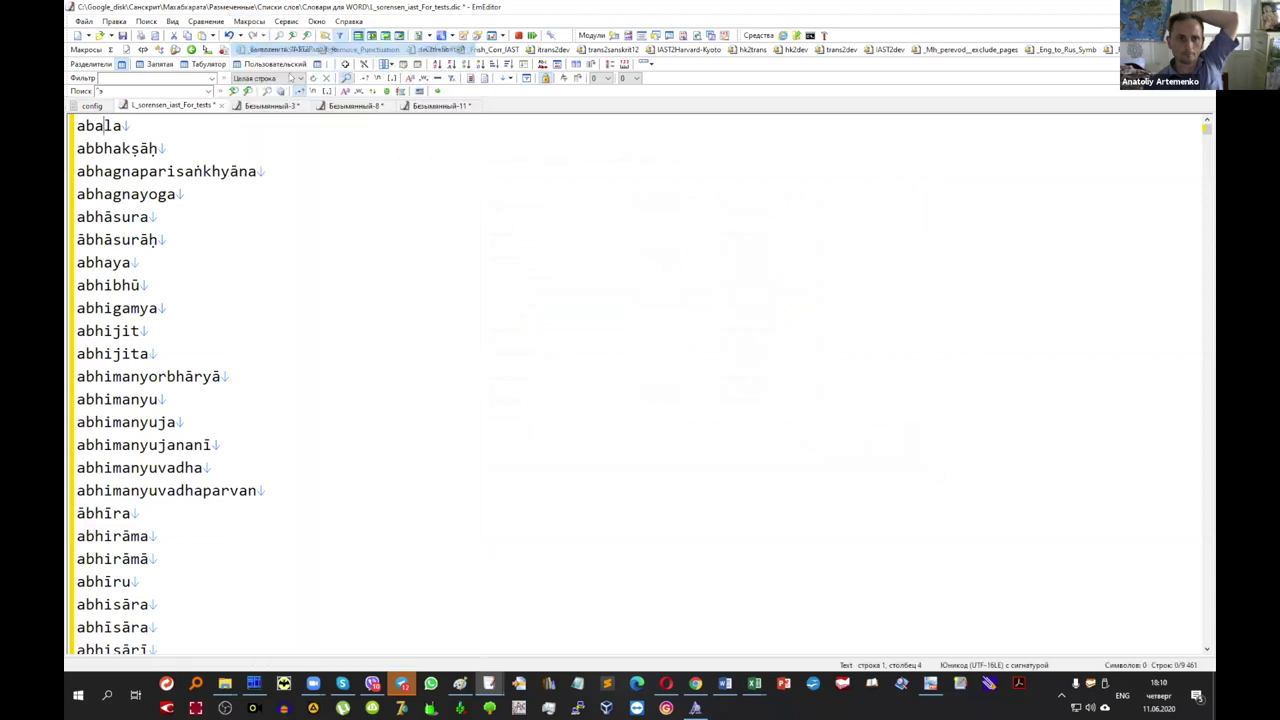
# Look through the Russian transcriptions for leftover Latin letters and view the Cyrillic list in the Безымянный-3 document for comparison.
pyautogui.click(443, 221)
pyautogui.scroll(-9, 443, 221)
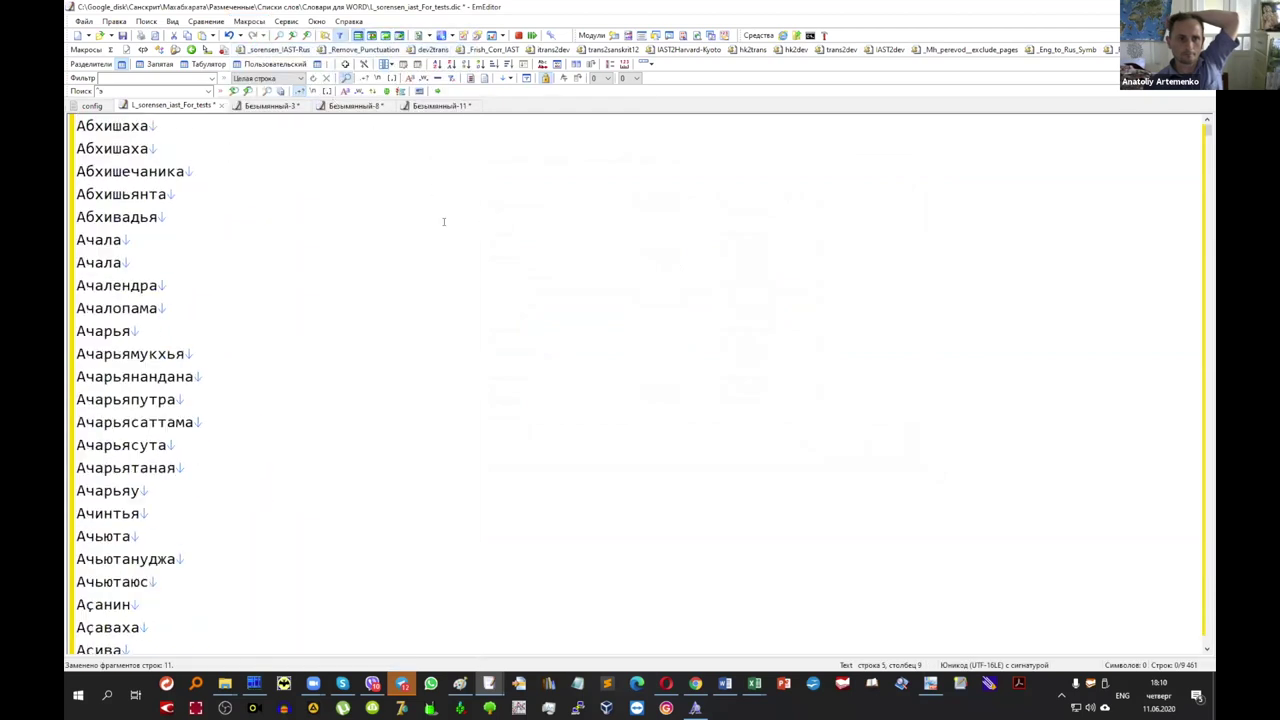
pyautogui.scroll(-5, 443, 221)
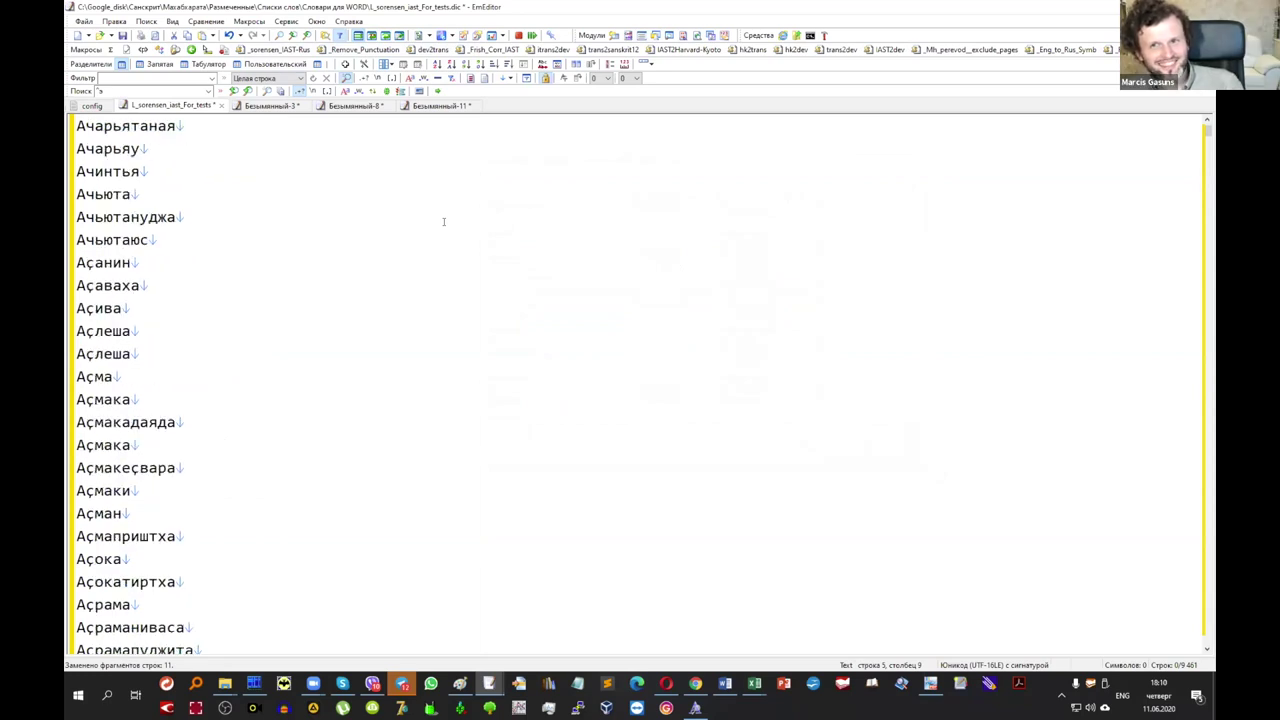
pyautogui.scroll(5, 443, 221)
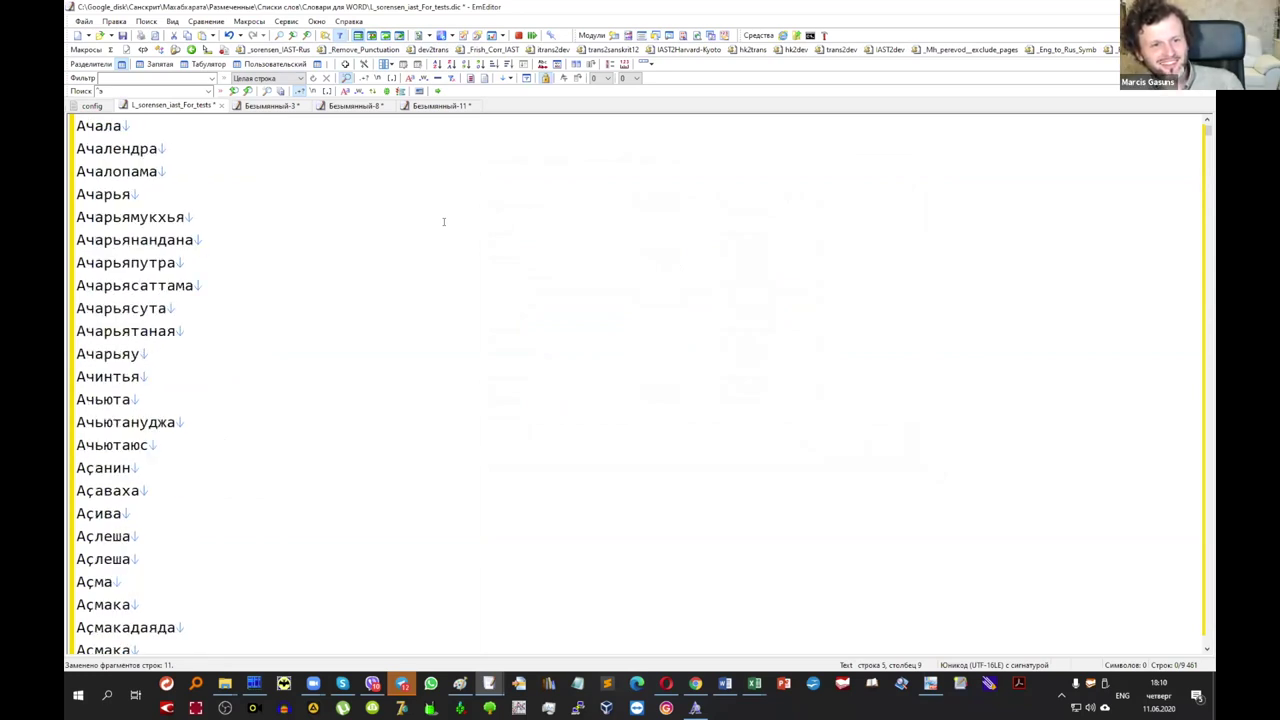
pyautogui.scroll(1, 443, 221)
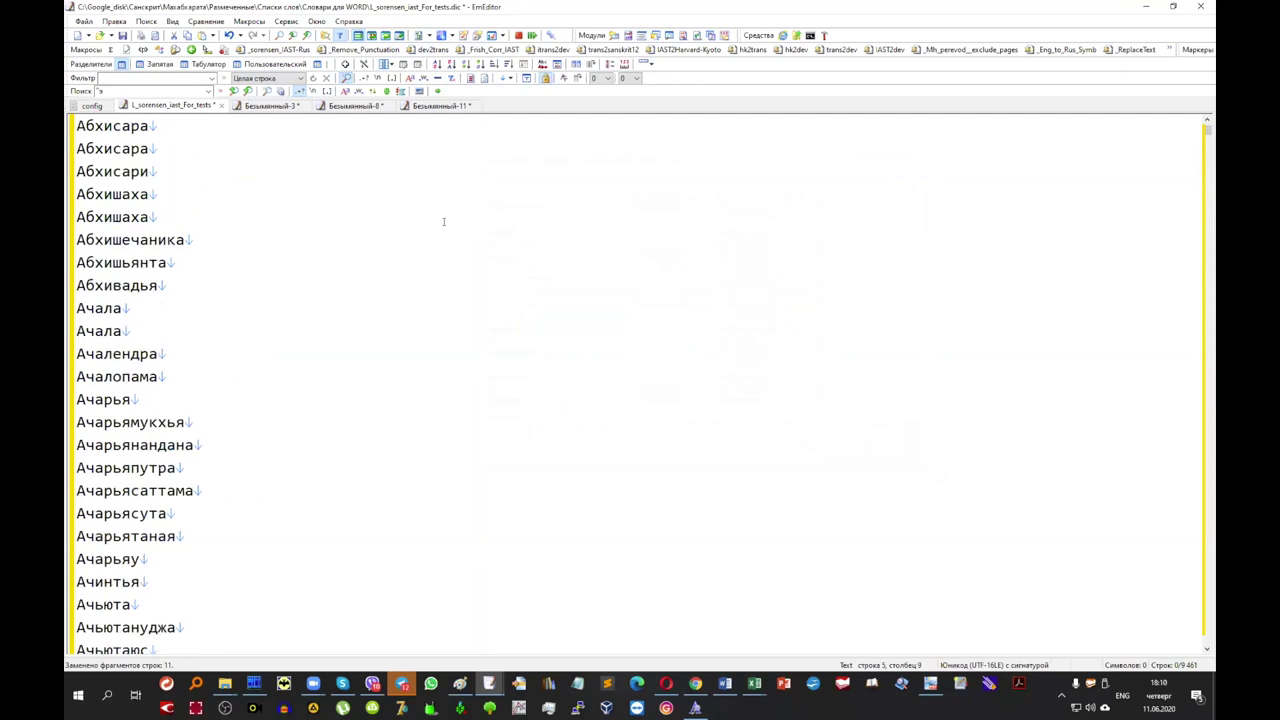
pyautogui.scroll(1, 443, 221)
pyautogui.scroll(-2, 443, 221)
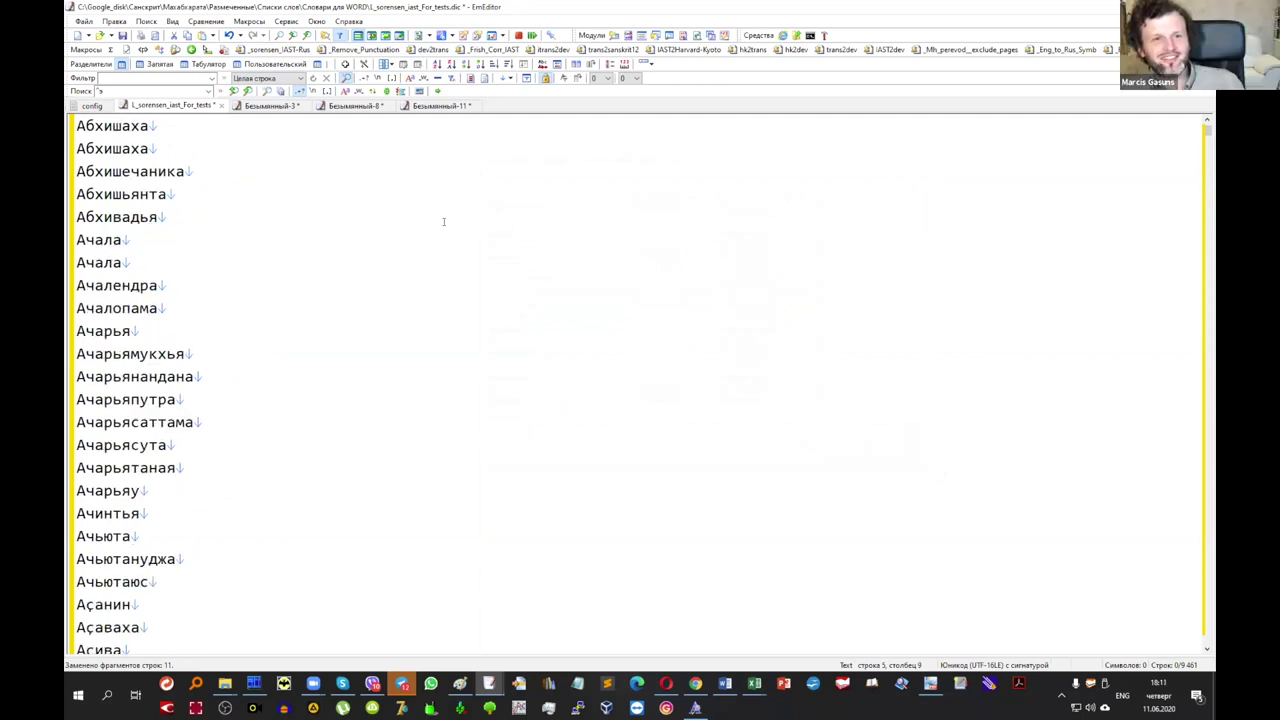
pyautogui.scroll(-4, 166, 457)
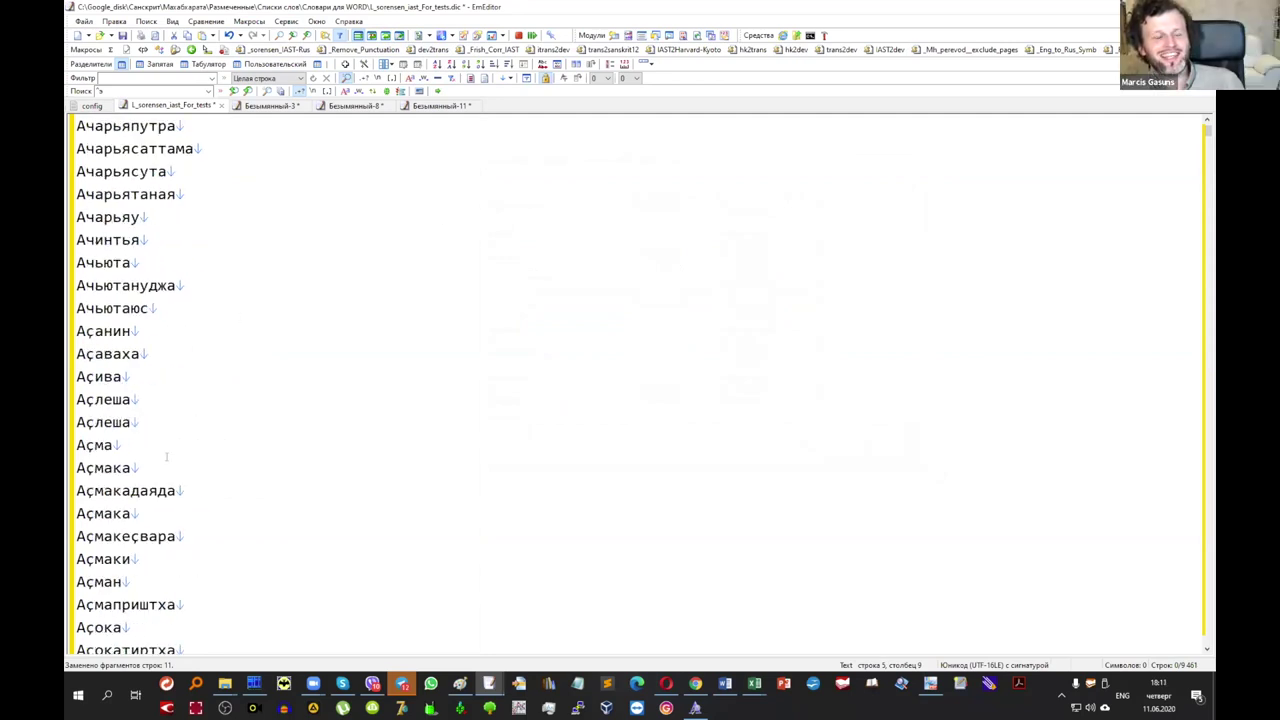
pyautogui.click(112, 445)
pyautogui.scroll(-5, 155, 425)
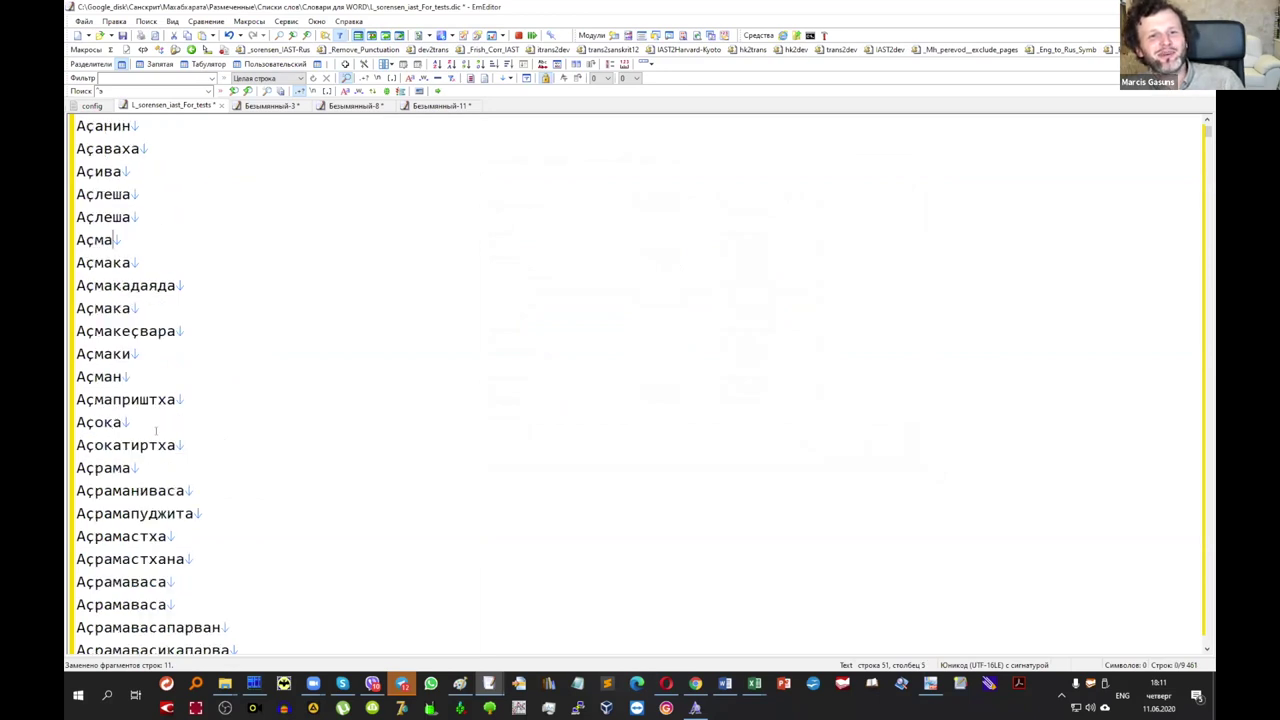
pyautogui.scroll(-17, 155, 425)
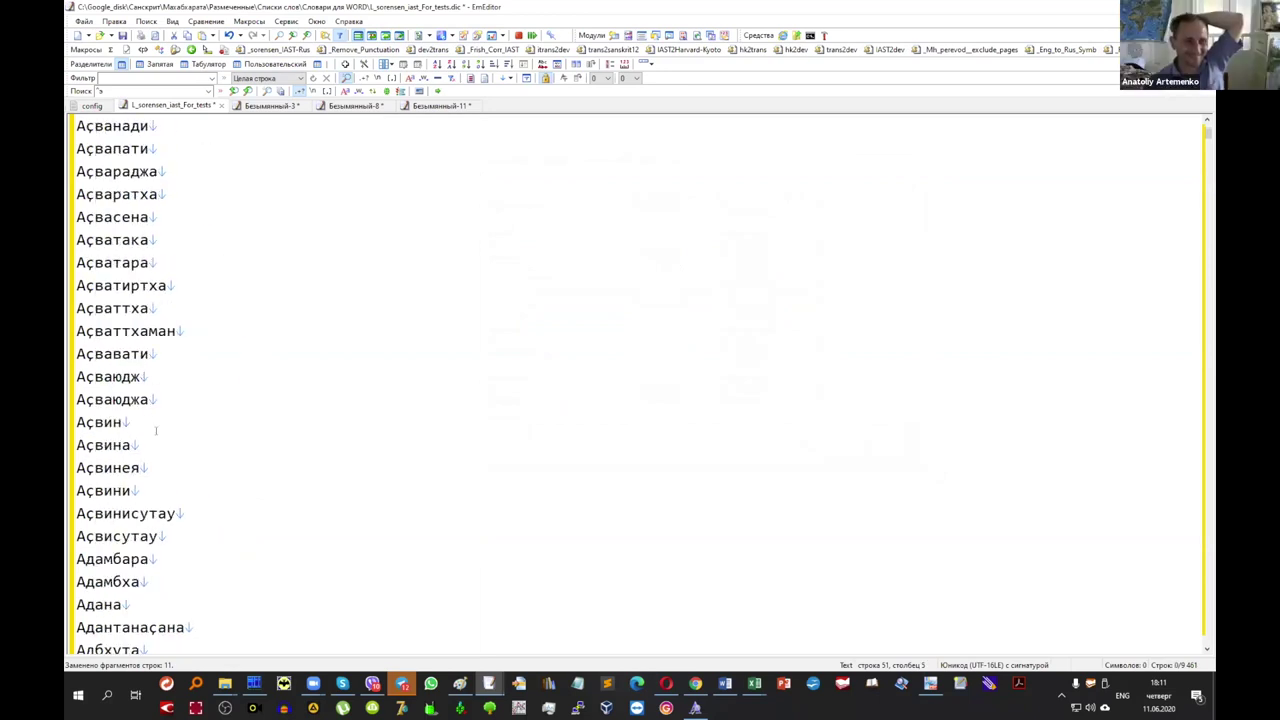
pyautogui.scroll(-8, 146, 364)
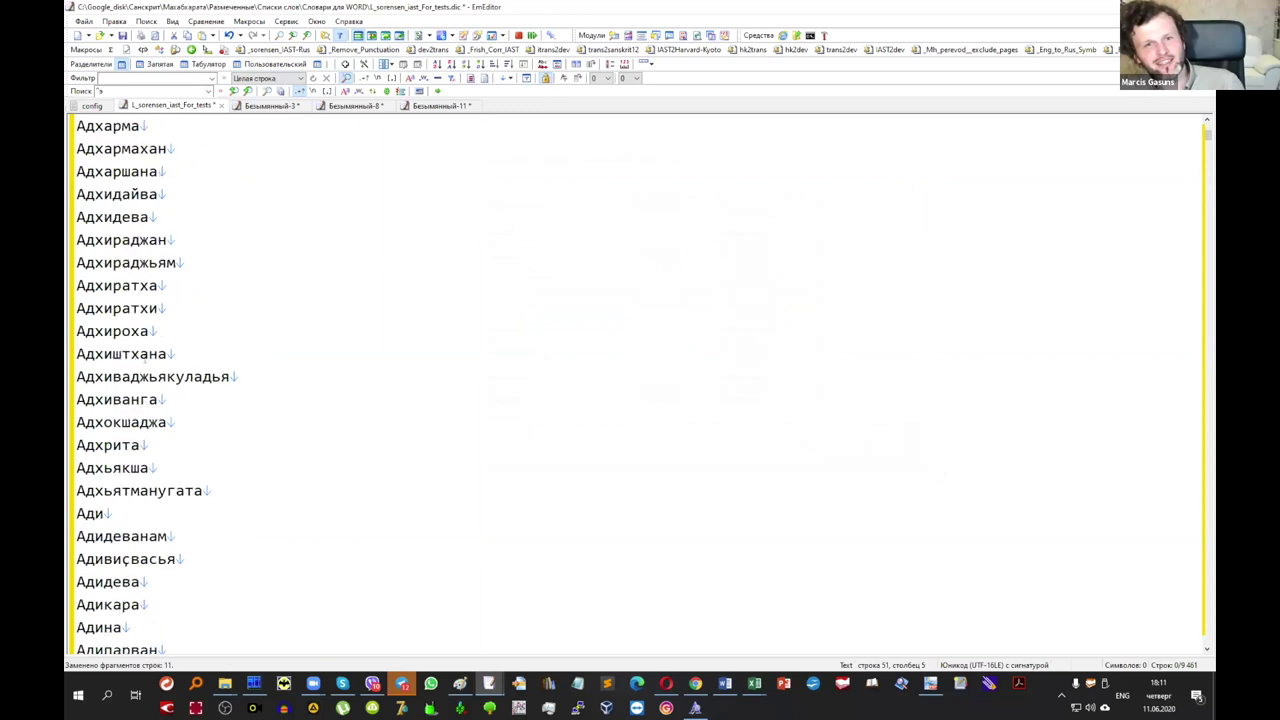
pyautogui.scroll(-7, 145, 358)
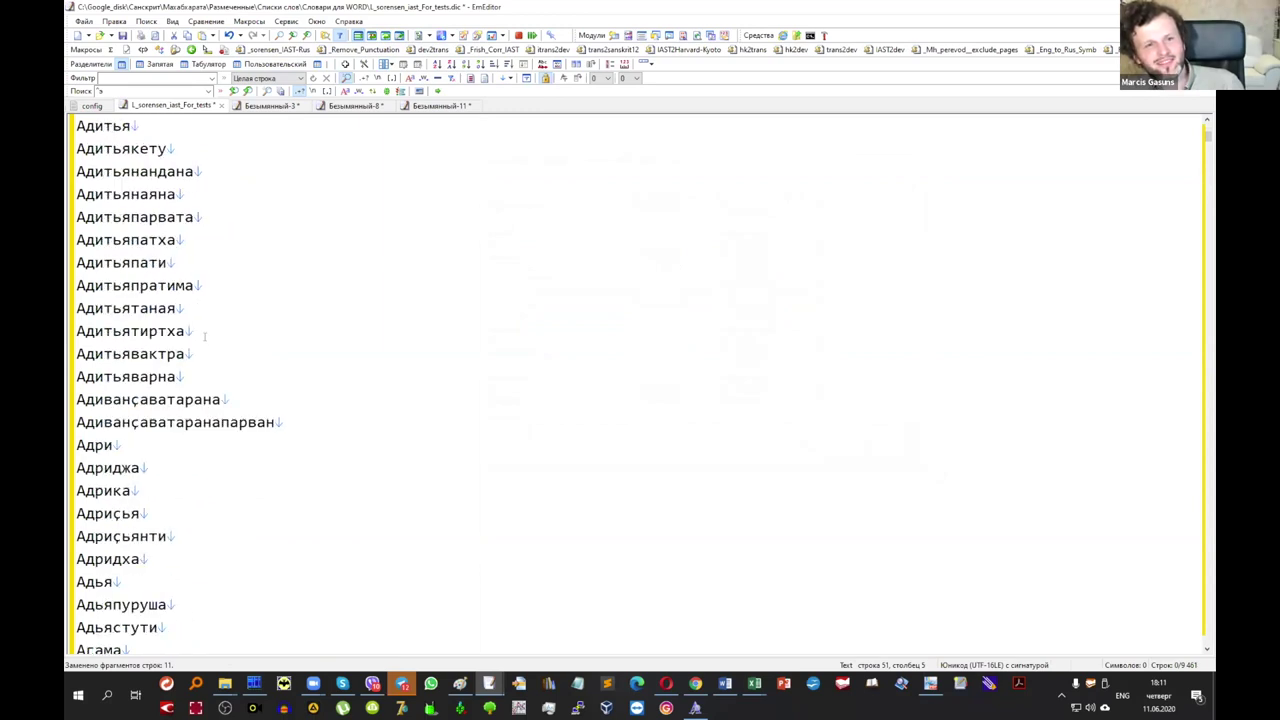
pyautogui.scroll(15, 206, 335)
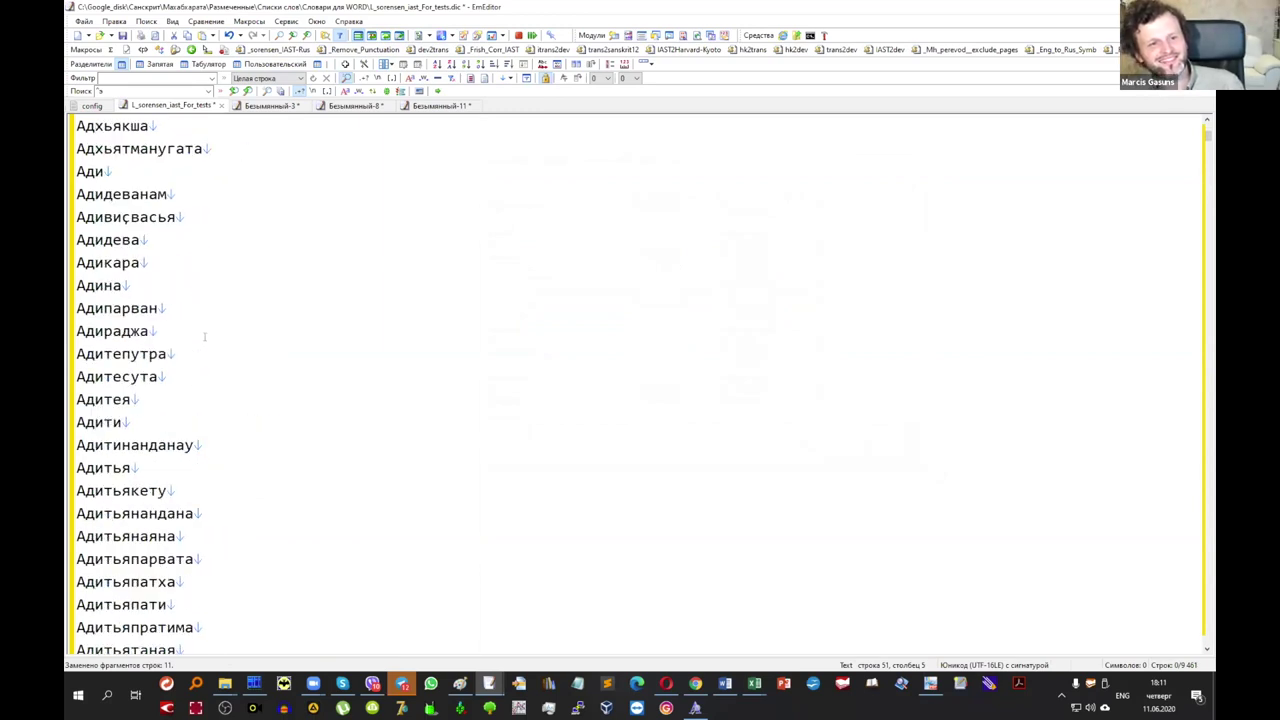
pyautogui.scroll(7, 205, 337)
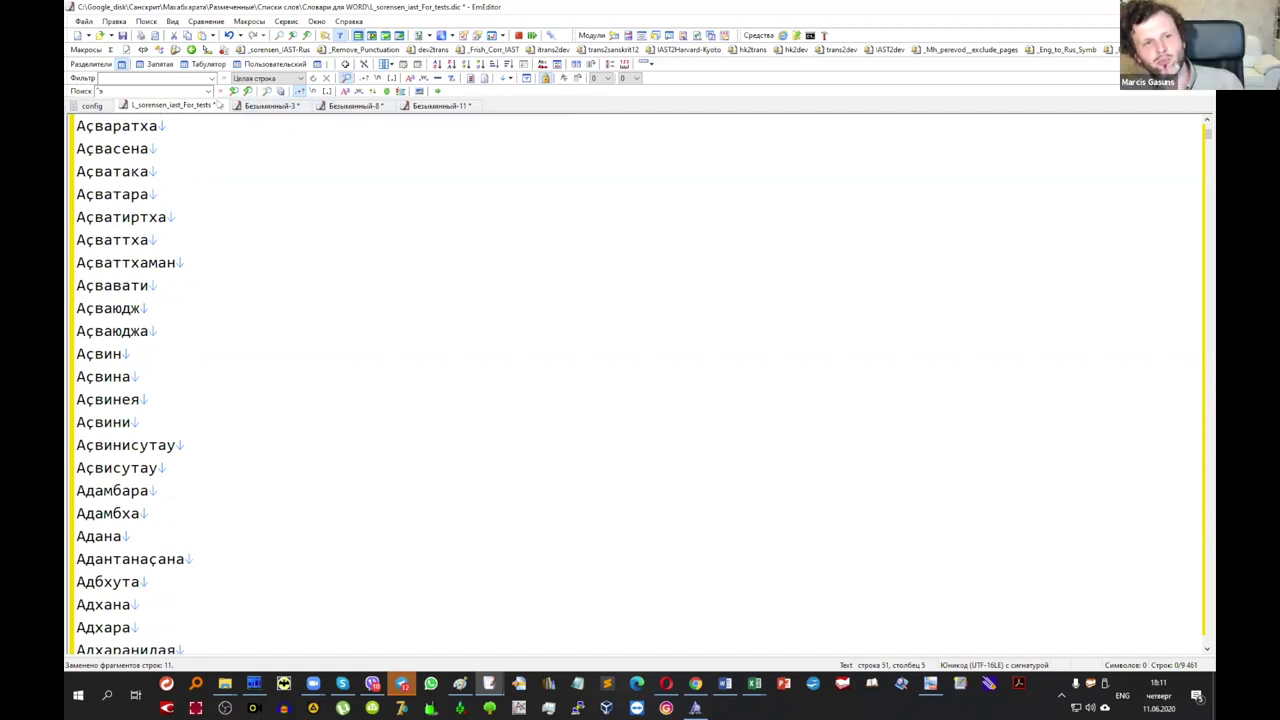
pyautogui.click(262, 105)
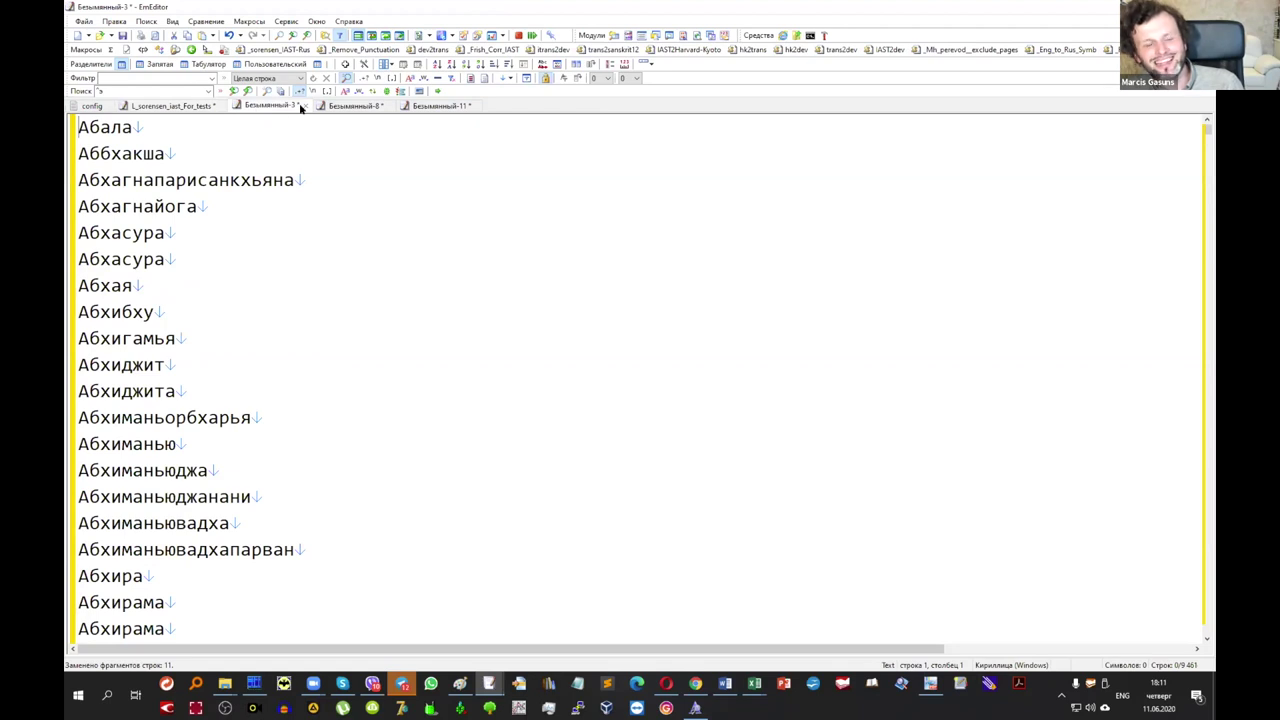
pyautogui.click(181, 106)
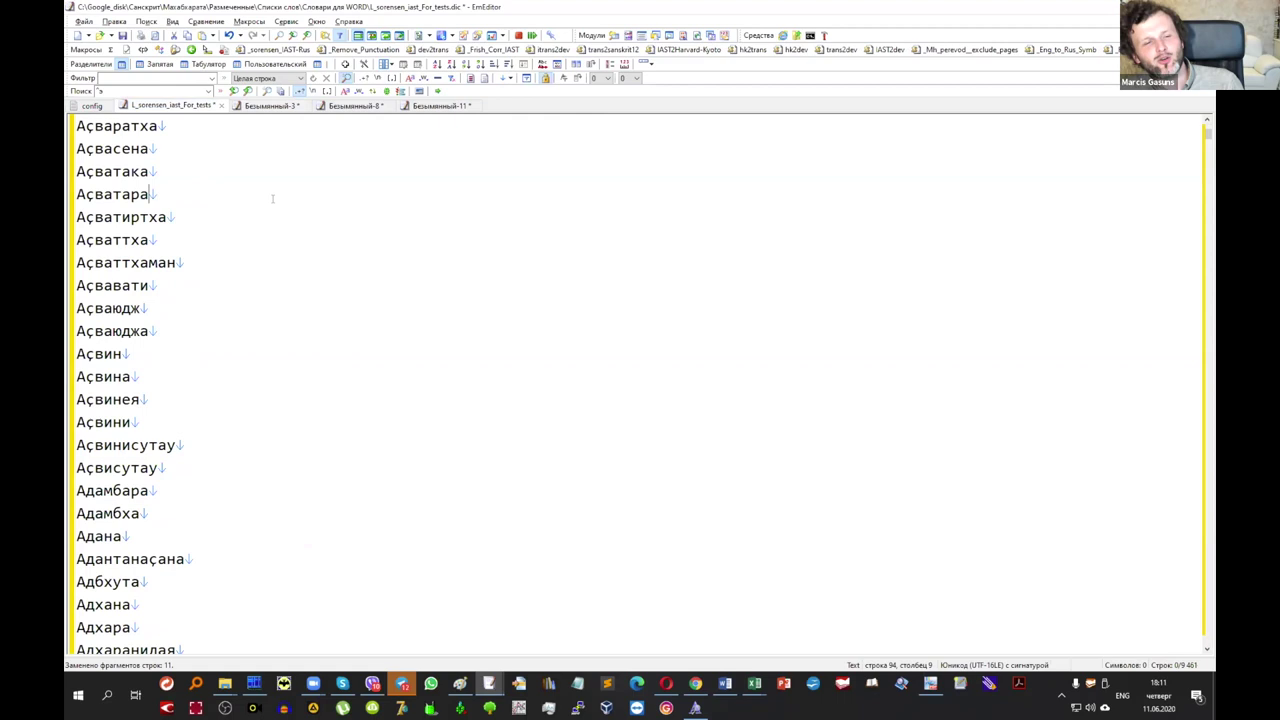
# Undo the latest replacements of the Russian conversion in the tests word list.
pyautogui.hotkey('ctrl', 'a')
pyautogui.hotkey('ctrl', 'z')
pyautogui.hotkey('ctrl', 'z')
pyautogui.hotkey('ctrl', 'z')
pyautogui.hotkey('ctrl', 'z')
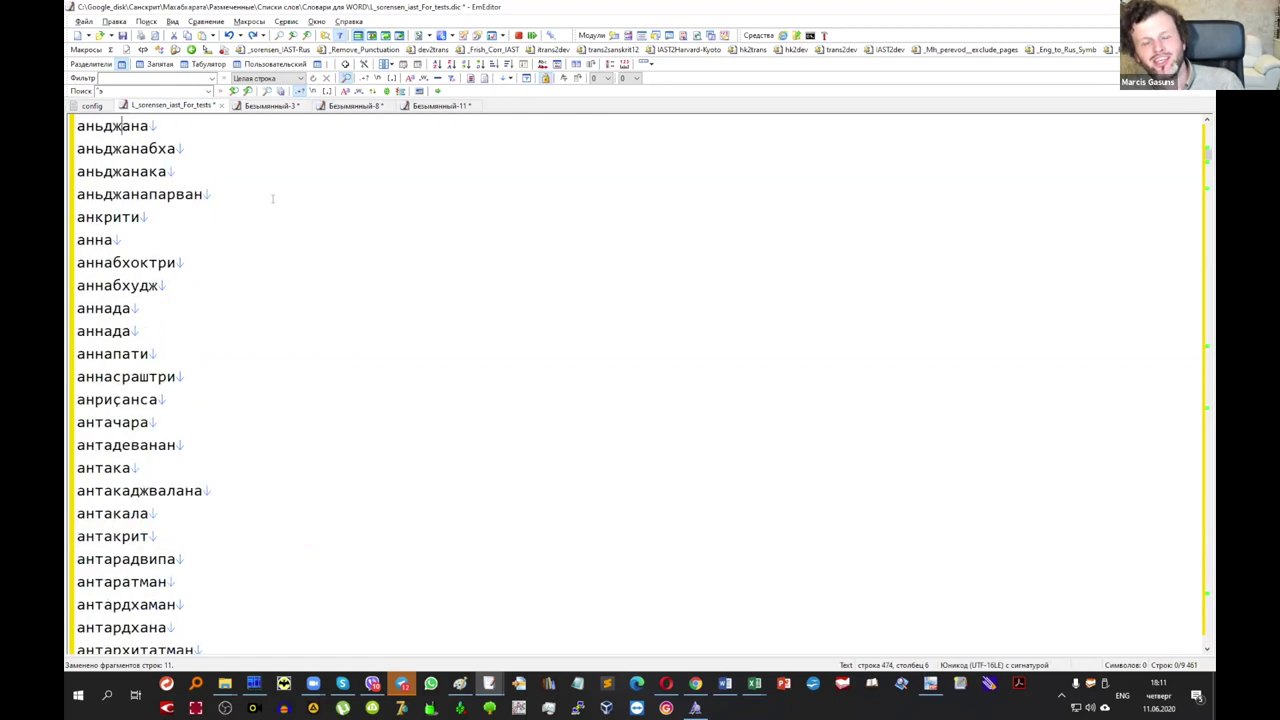
pyautogui.hotkey('ctrl', 'z')
pyautogui.hotkey('ctrl', 'z')
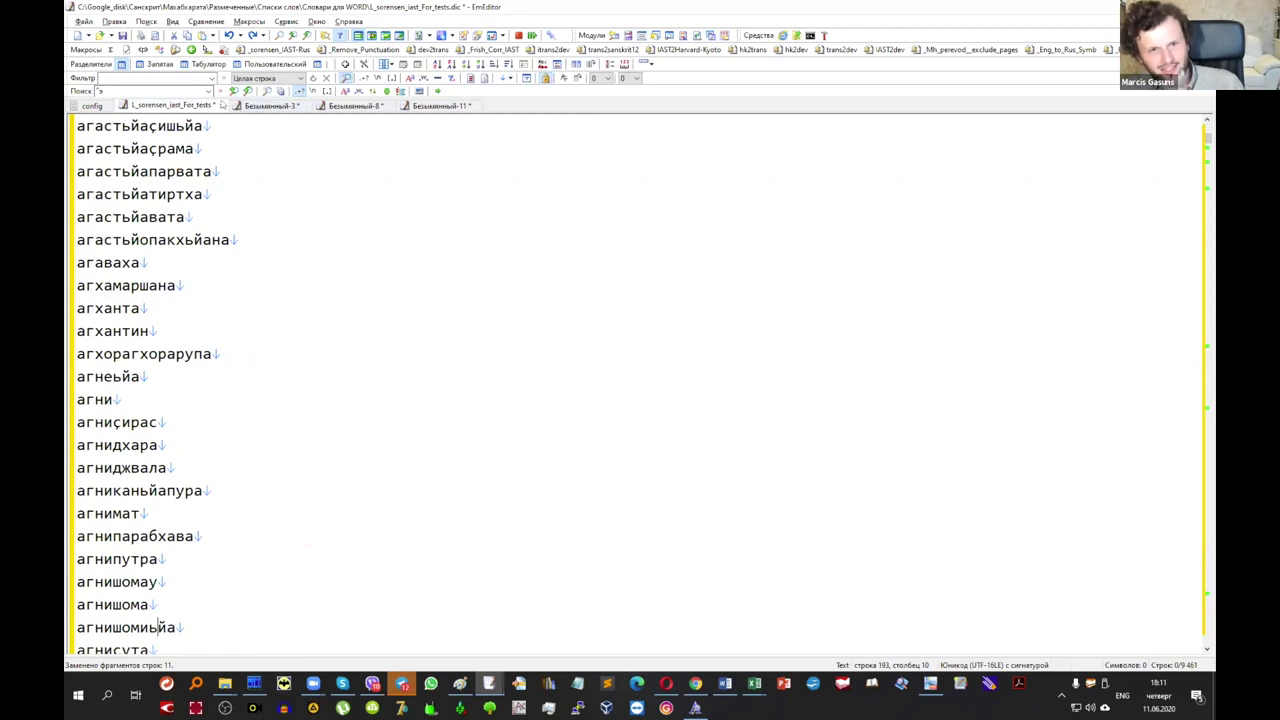
# Close the L_sorensen_iast_For_tests list without saving and browse in Far Manager to the Словари для WORD folder on the Google disk.
pyautogui.click(221, 106)
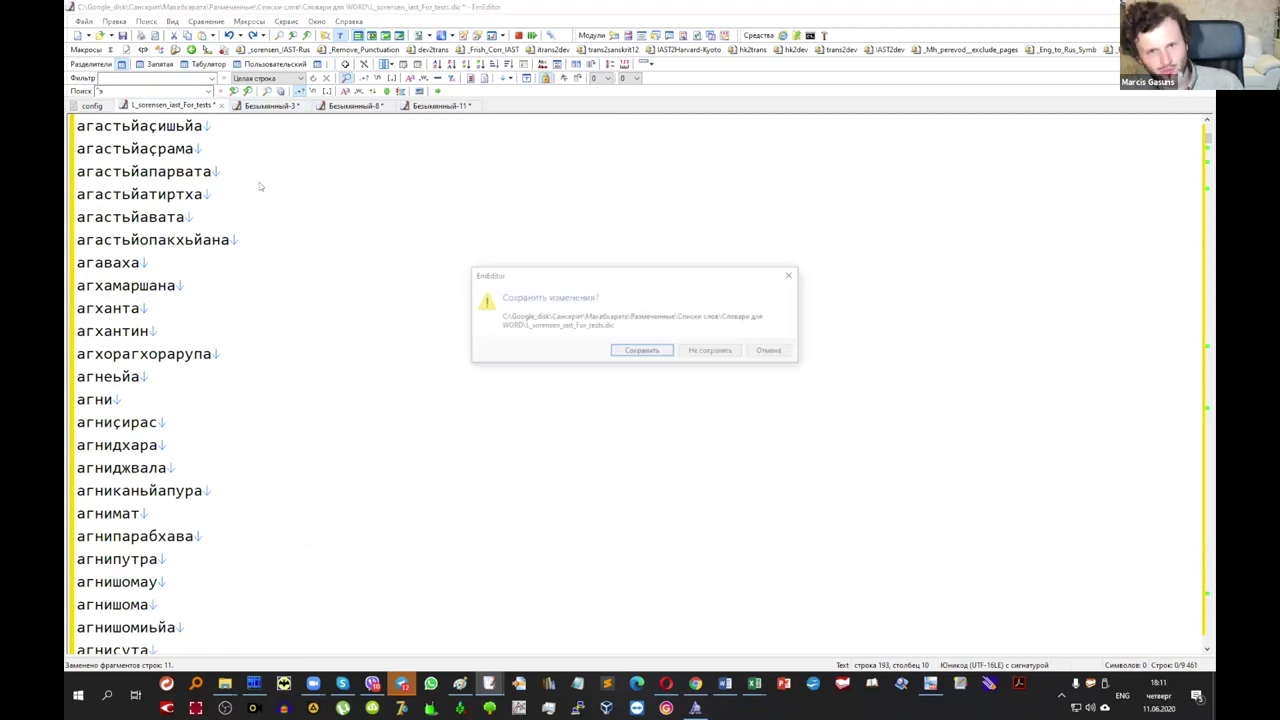
pyautogui.click(710, 352)
pyautogui.click(256, 684)
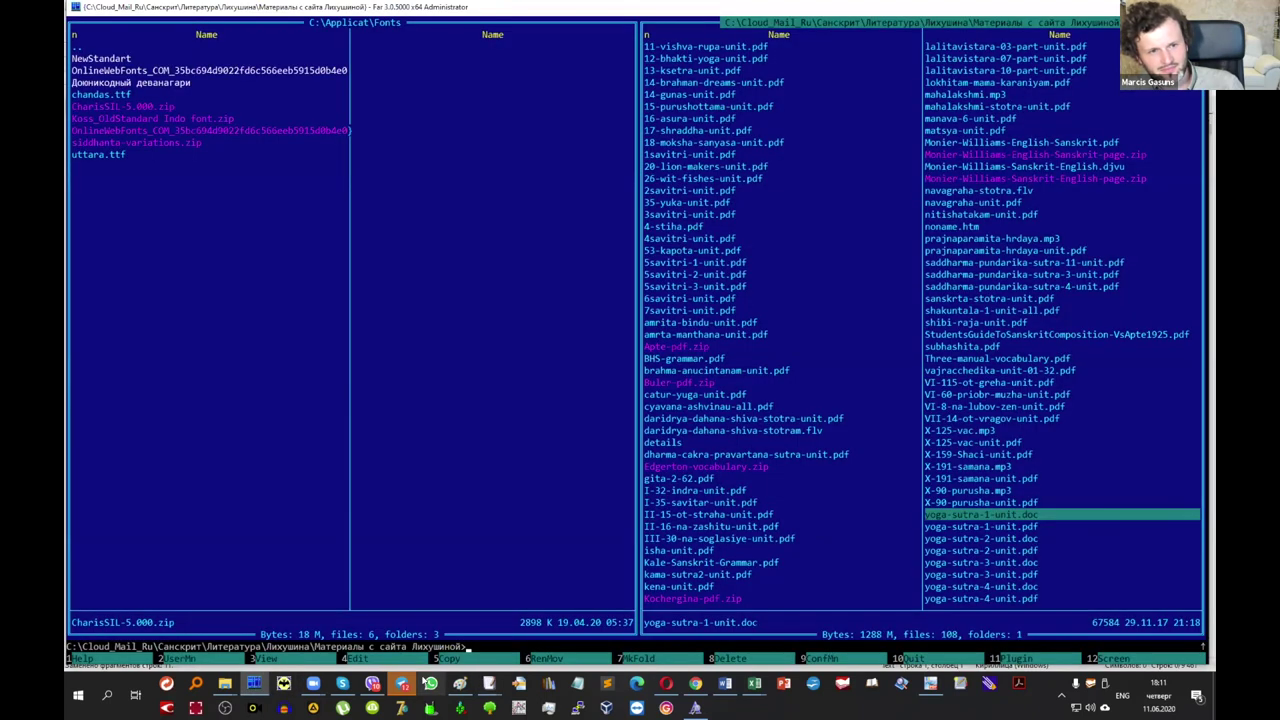
pyautogui.press('F2')
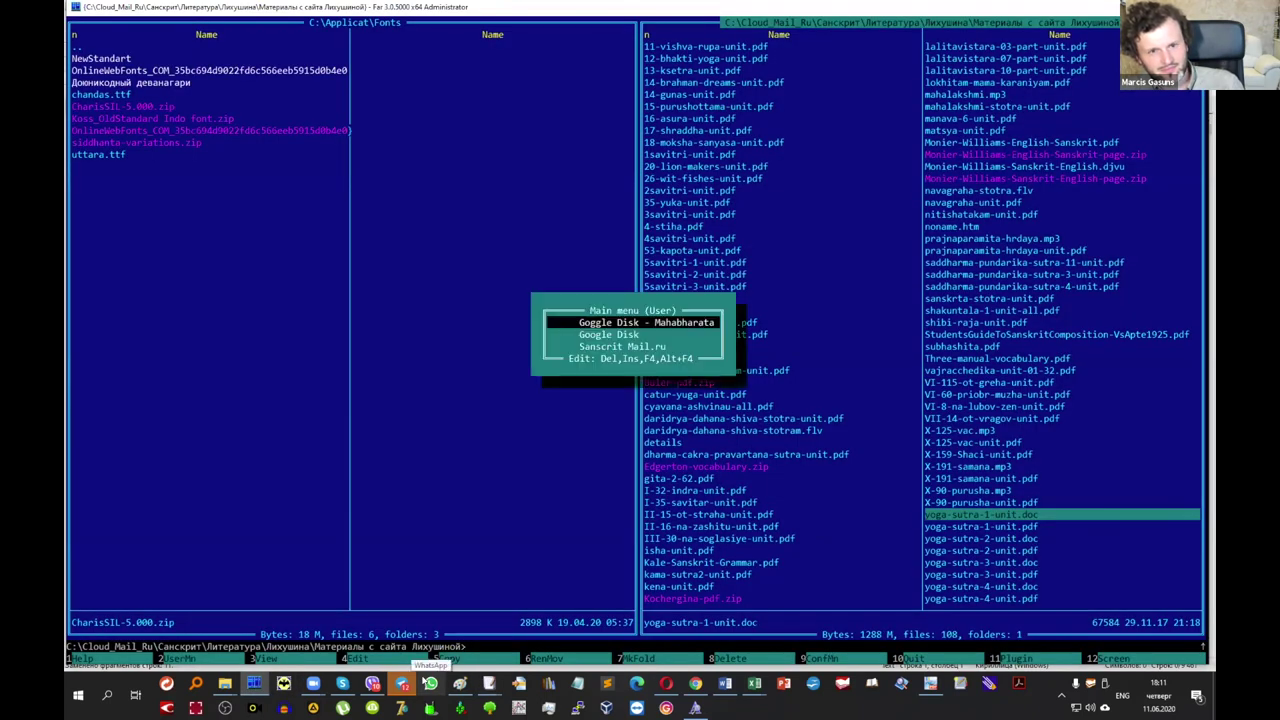
pyautogui.press('Return')
pyautogui.press('Down')
pyautogui.press('Down')
pyautogui.press('Down')
pyautogui.press('Down')
pyautogui.press('Down')
pyautogui.press('Down')
pyautogui.press('Return')
pyautogui.press('Down')
pyautogui.press('Down')
pyautogui.press('Down')
pyautogui.press('Down')
pyautogui.press('Down')
pyautogui.press('Down')
pyautogui.press('Down')
pyautogui.press('Down')
pyautogui.press('Down')
pyautogui.press('Down')
pyautogui.press('Down')
pyautogui.press('Down')
pyautogui.press('Down')
pyautogui.press('Down')
pyautogui.press('Return')
pyautogui.press('Down')
pyautogui.press('Down')
pyautogui.press('Down')
pyautogui.press('Down')
pyautogui.press('Return')
# Open L_sorensen_iast_For_tests.dic for editing in EmEditor and run the IAST2Rus macro on its IAST words.
pyautogui.press('Down')
pyautogui.press('Down')
pyautogui.press('Down')
pyautogui.press('Down')
pyautogui.press('Down')
pyautogui.press('Down')
pyautogui.press('Down')
pyautogui.press('Down')
pyautogui.press('Down')
pyautogui.press('Down')
pyautogui.press('Down')
pyautogui.press('Down')
pyautogui.press('Down')
pyautogui.press('Down')
pyautogui.press('Down')
pyautogui.press('Down')
pyautogui.press('Down')
pyautogui.press('Down')
pyautogui.press('Down')
pyautogui.press('Down')
pyautogui.press('Down')
pyautogui.press('Down')
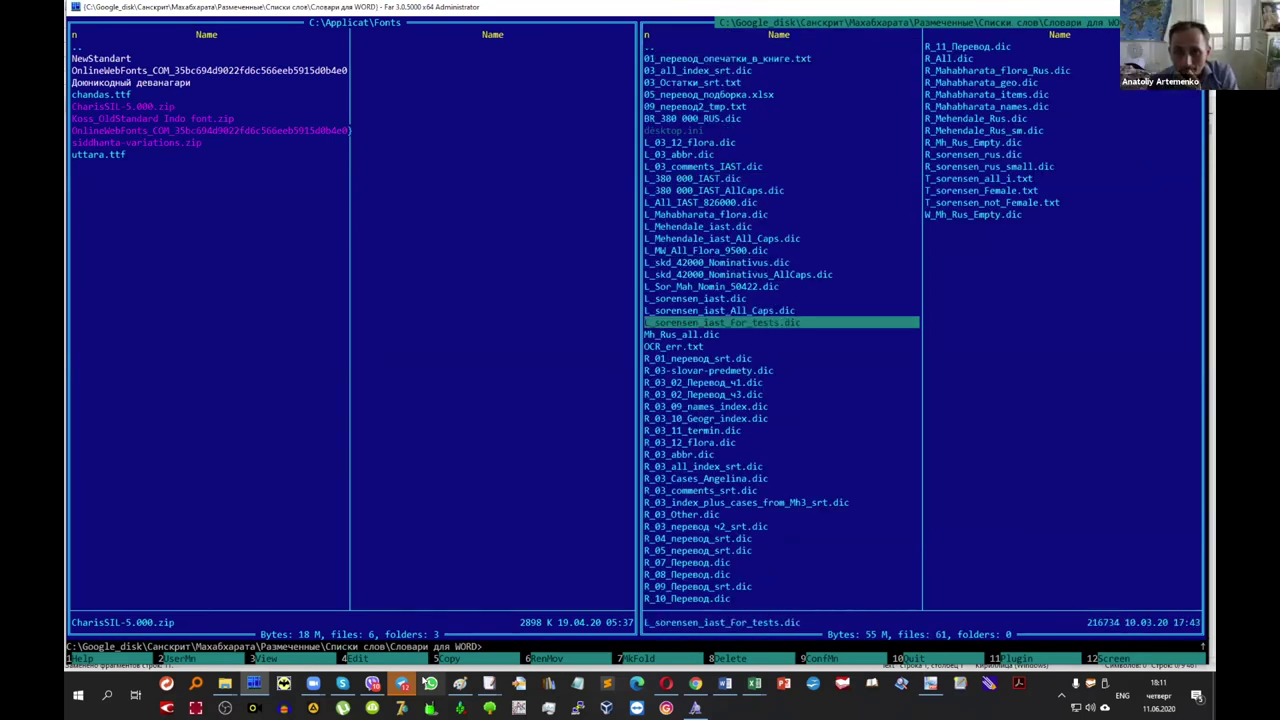
pyautogui.press('F4')
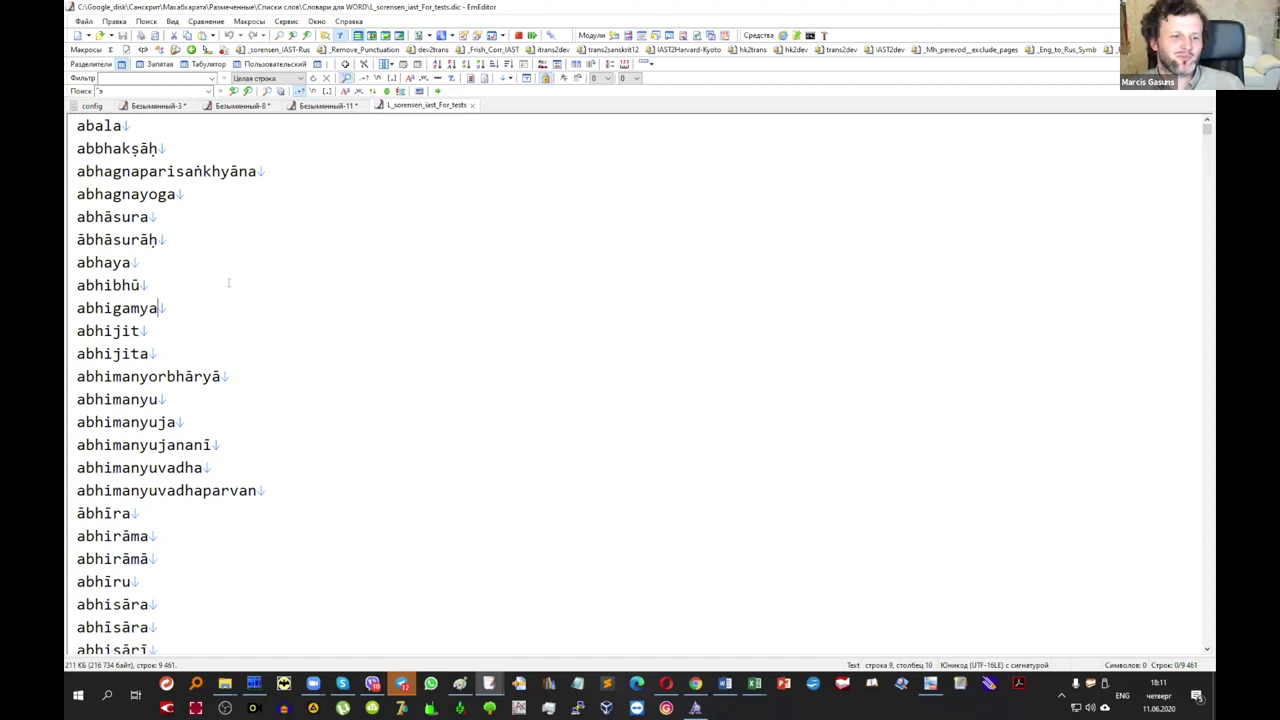
pyautogui.click(237, 20)
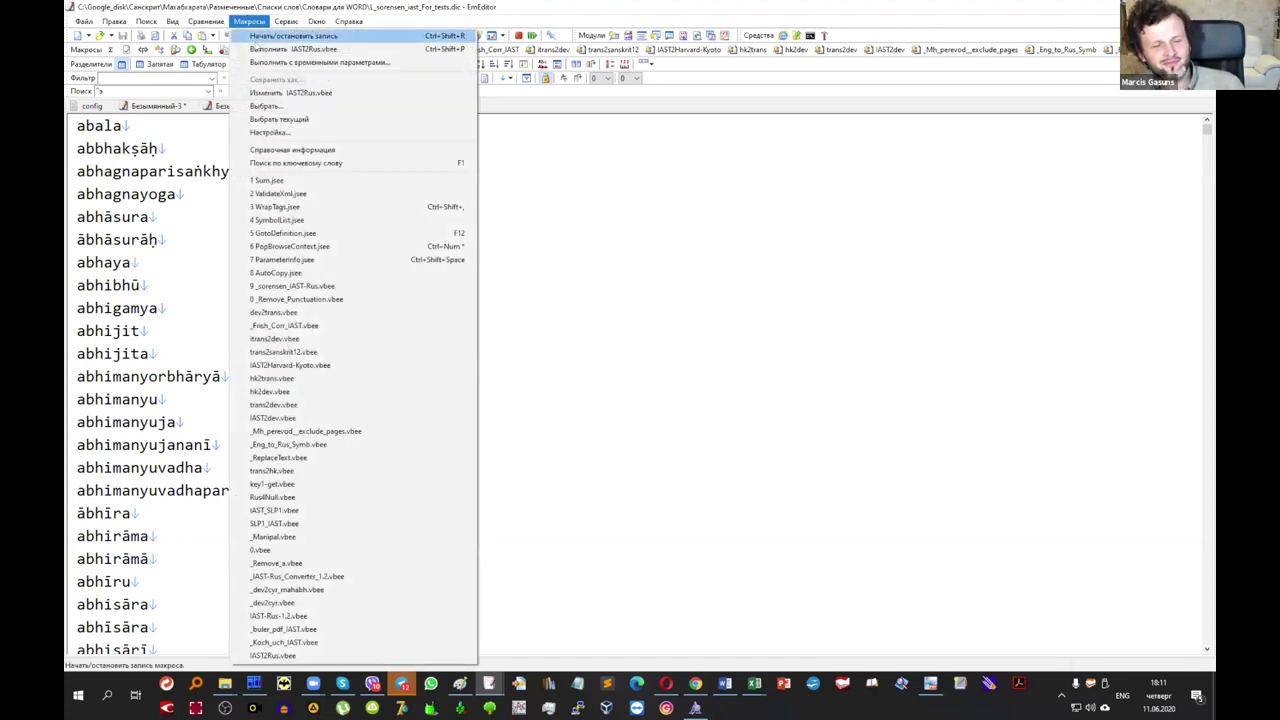
pyautogui.click(253, 46)
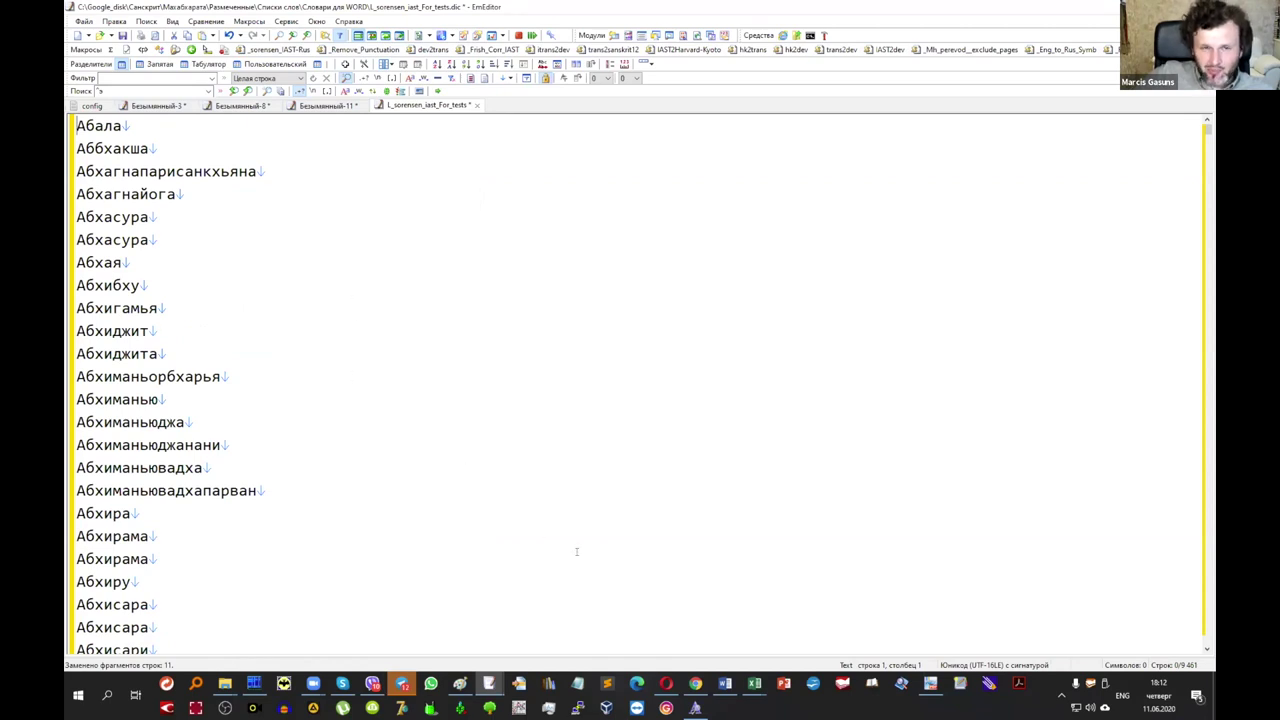
pyautogui.click(725, 683)
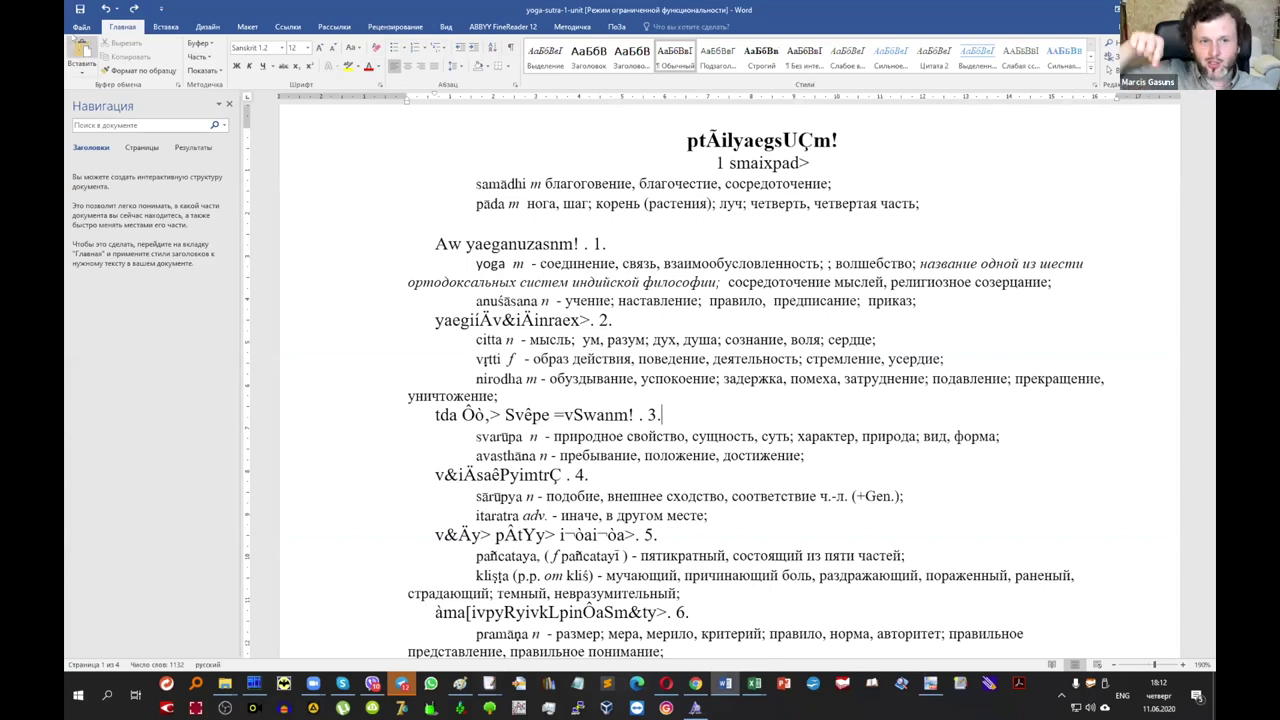
pyautogui.click(81, 27)
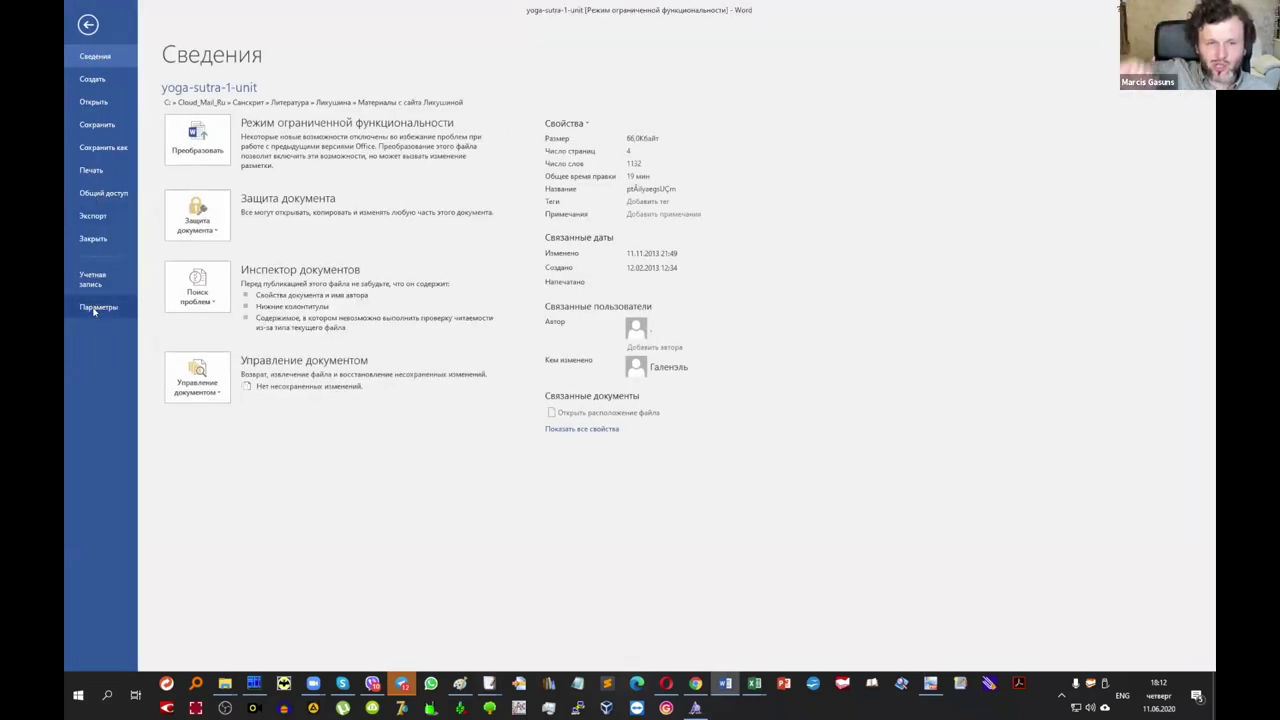
pyautogui.click(97, 307)
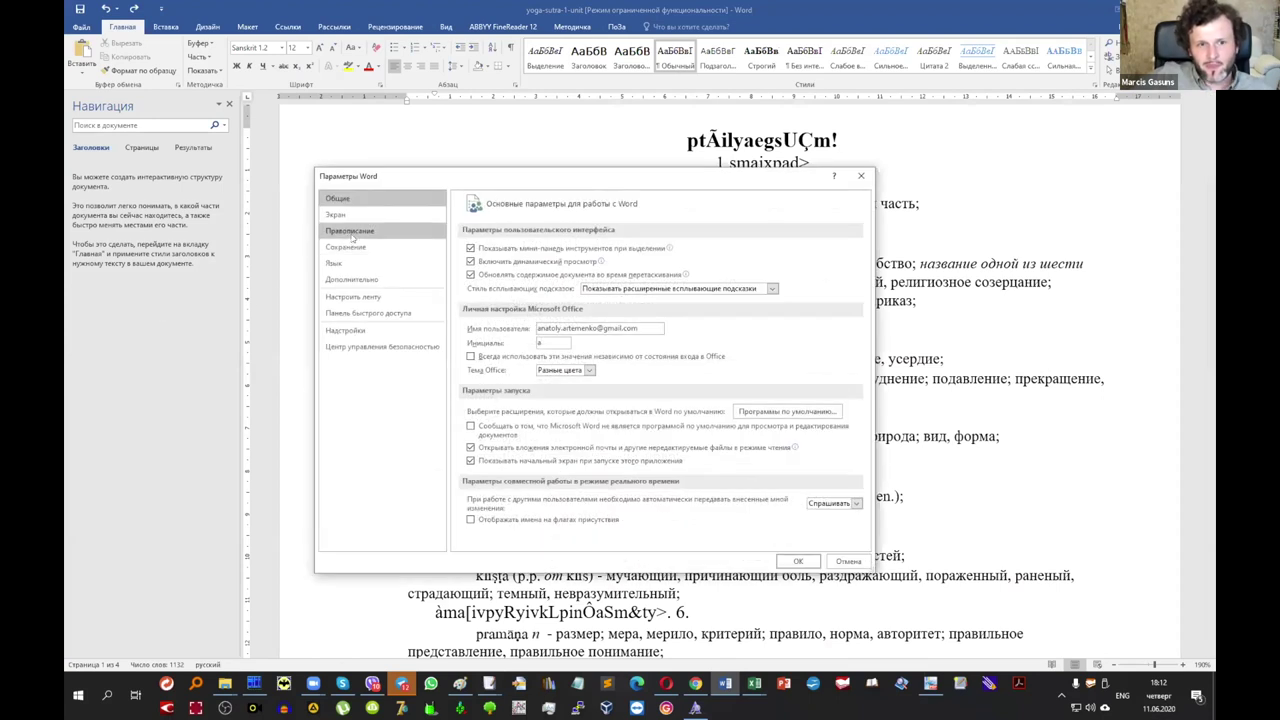
pyautogui.click(850, 562)
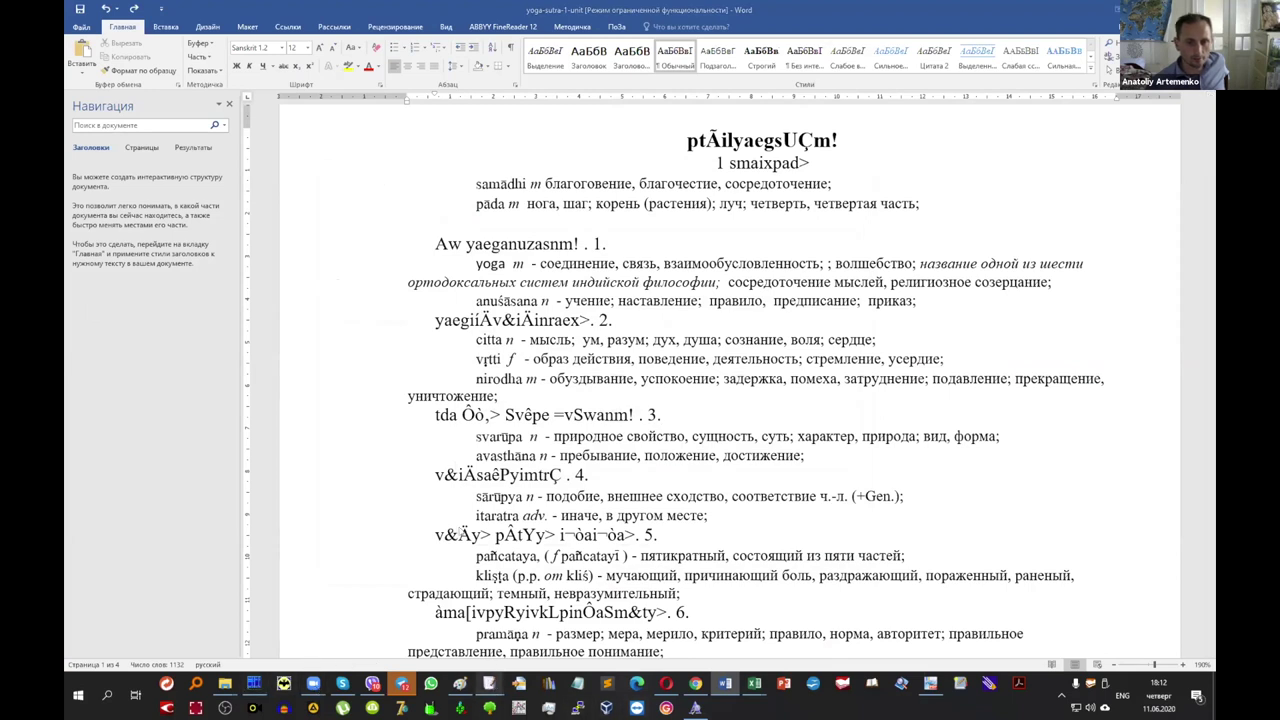
pyautogui.moveTo(488, 684)
pyautogui.click(560, 625)
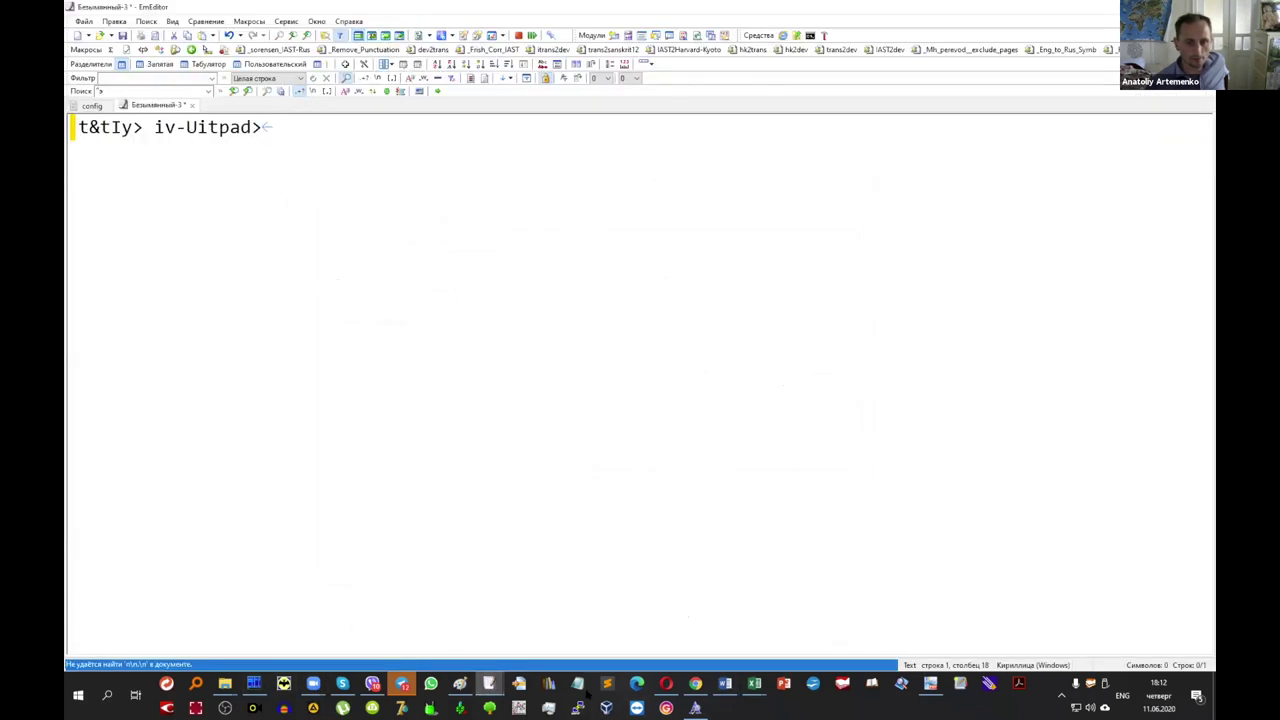
pyautogui.click(725, 684)
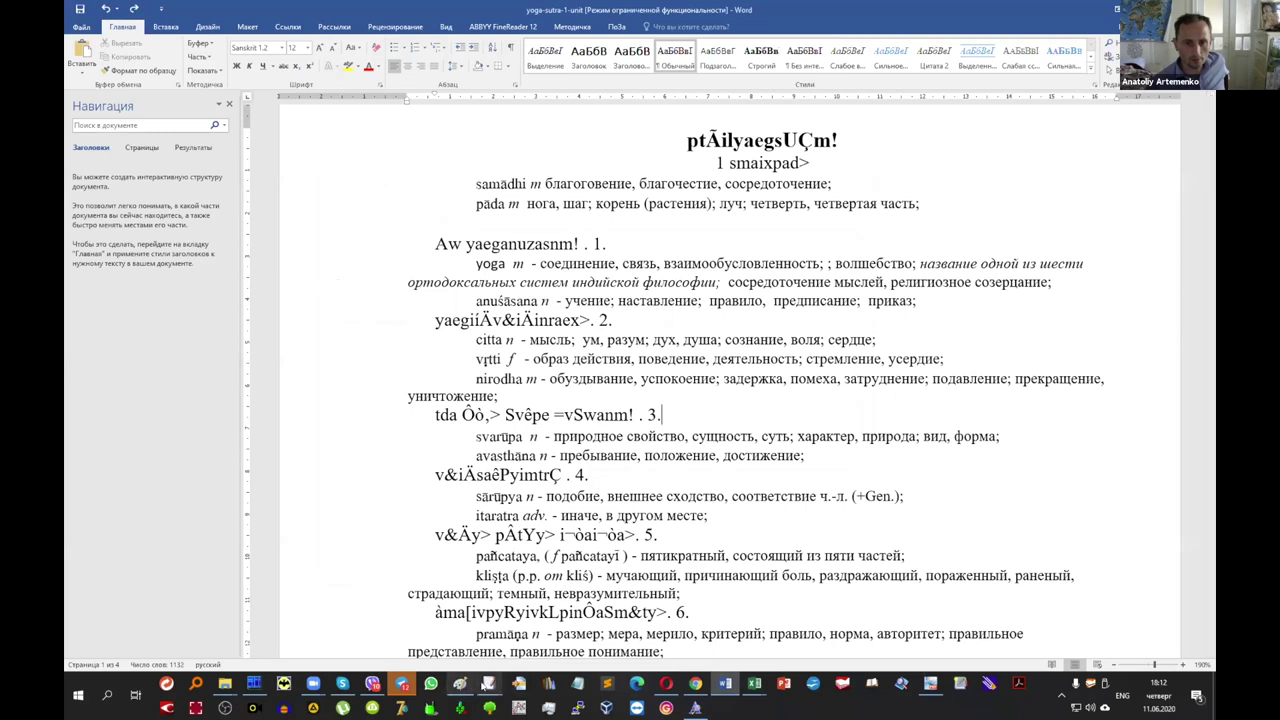
# Return to the tests word list in EmEditor, start saving it under a new name and look through the available encodings.
pyautogui.moveTo(488, 684)
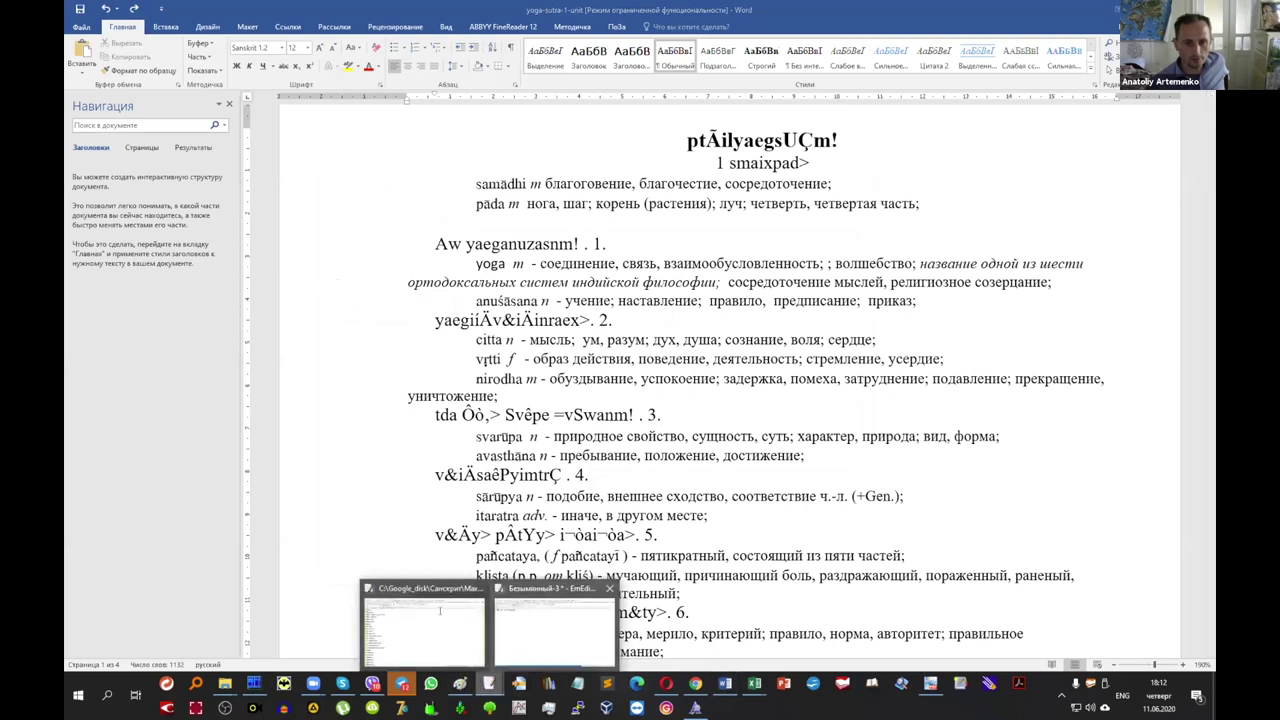
pyautogui.click(440, 611)
pyautogui.click(83, 21)
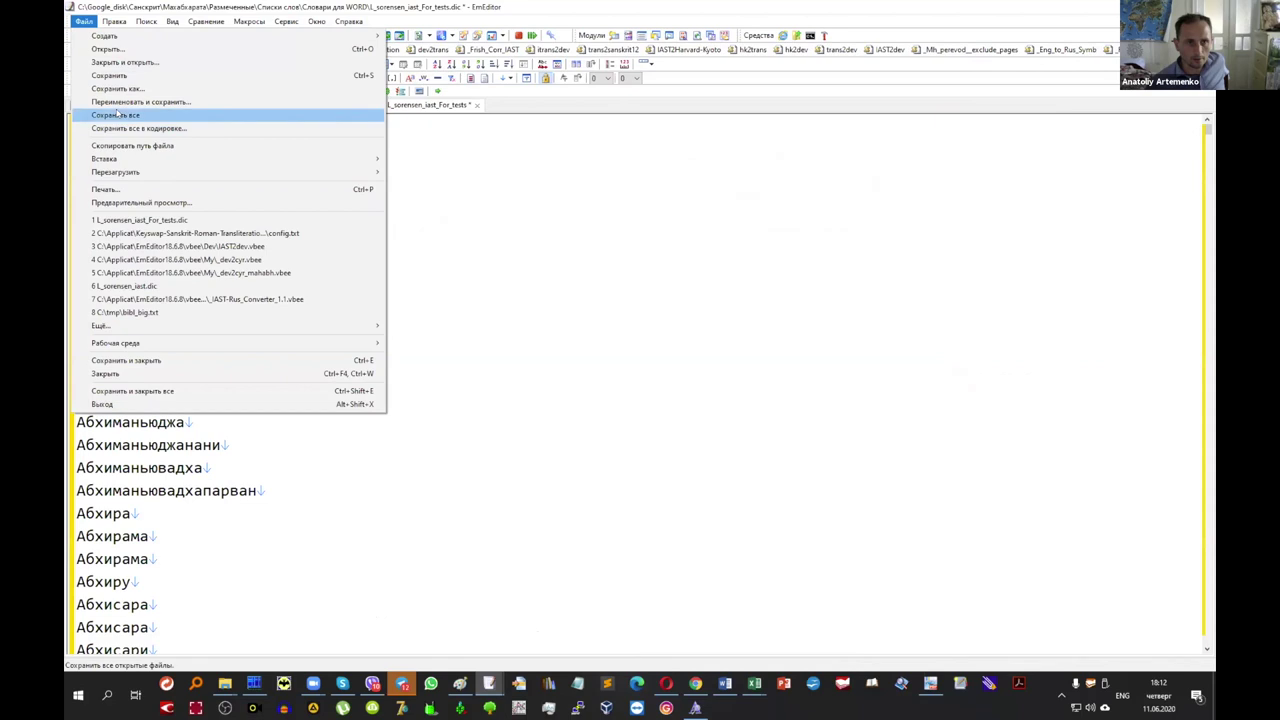
pyautogui.moveTo(114, 22)
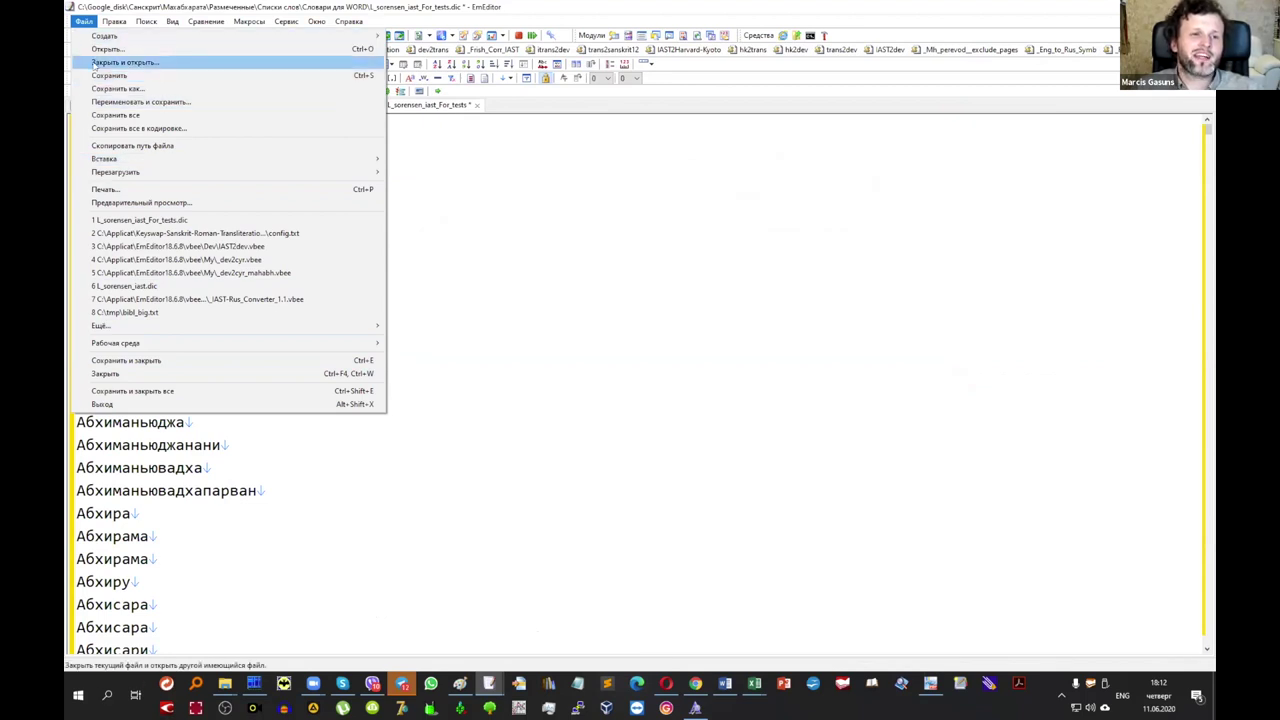
pyautogui.click(118, 88)
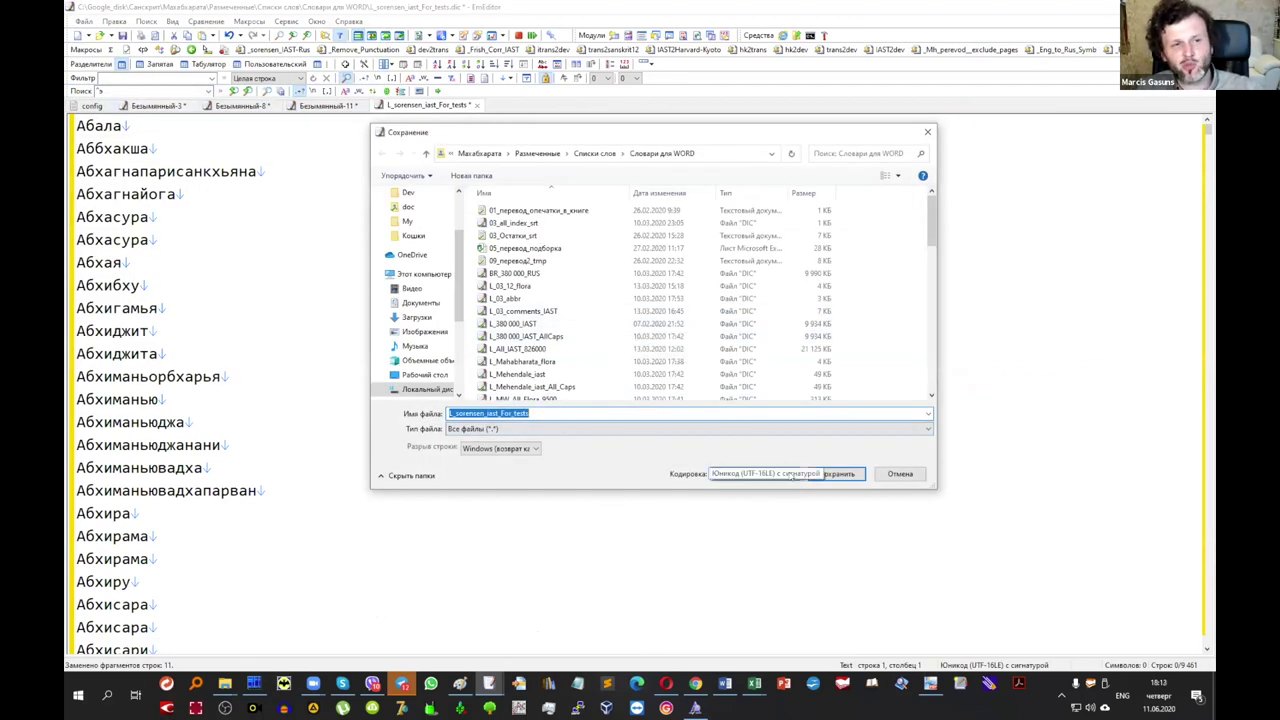
pyautogui.moveTo(931, 240); pyautogui.dragTo(931, 198)
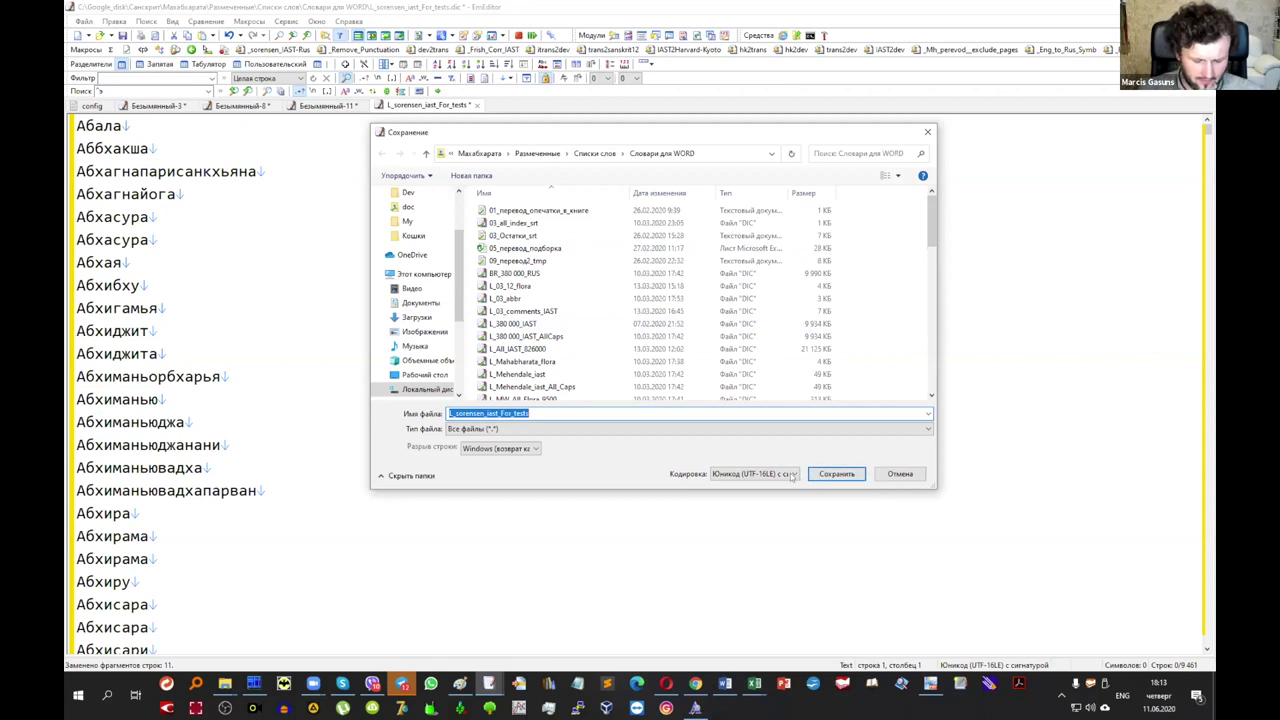
pyautogui.click(792, 474)
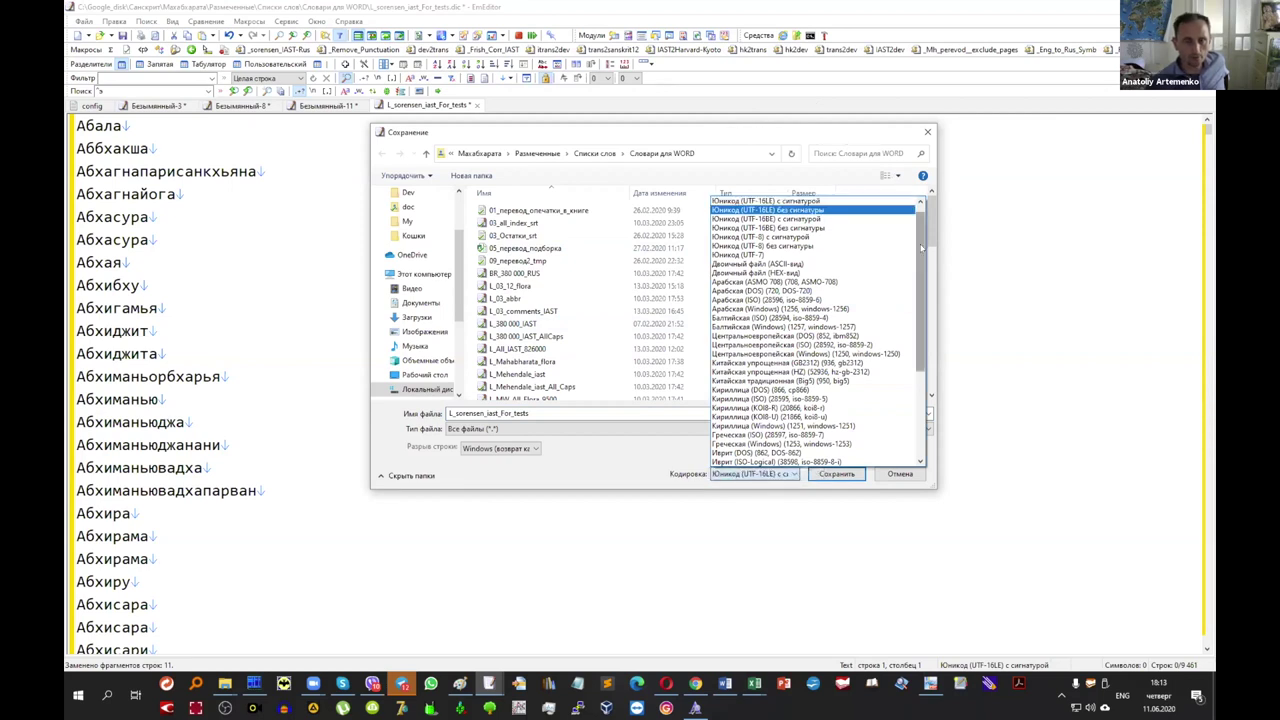
pyautogui.scroll(-2, 921, 248)
pyautogui.scroll(3, 921, 248)
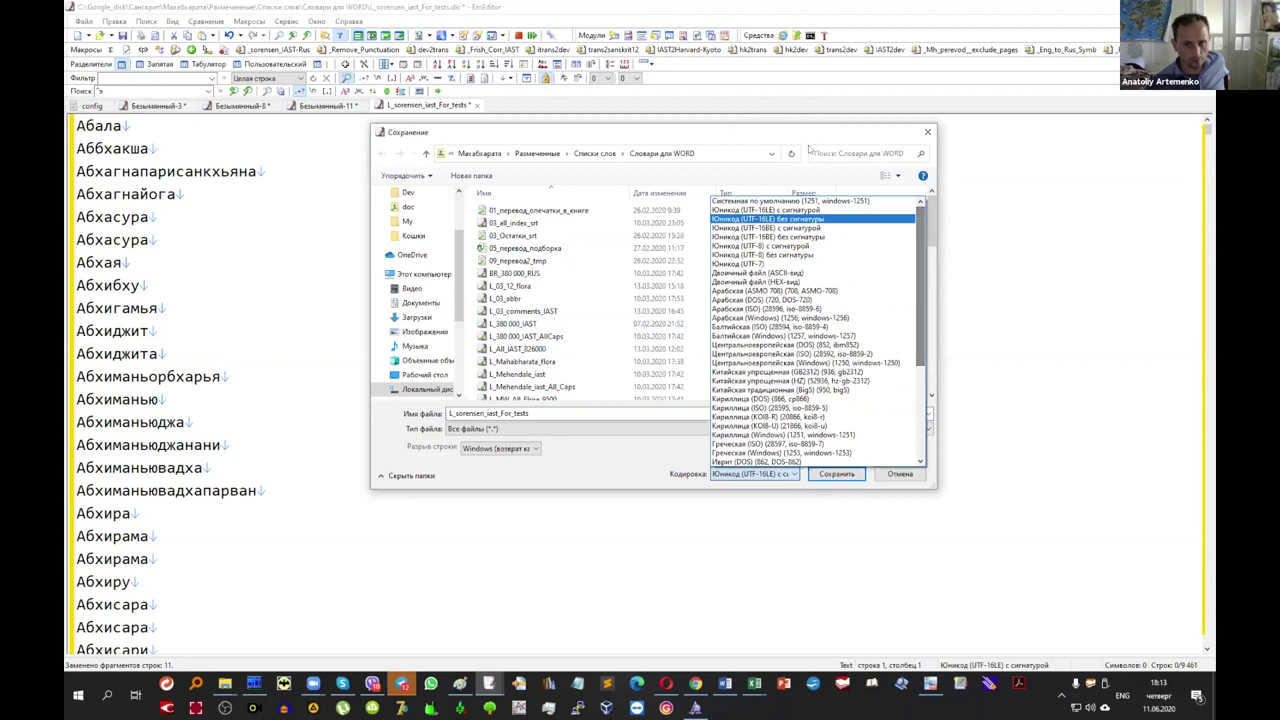
pyautogui.press('Escape')
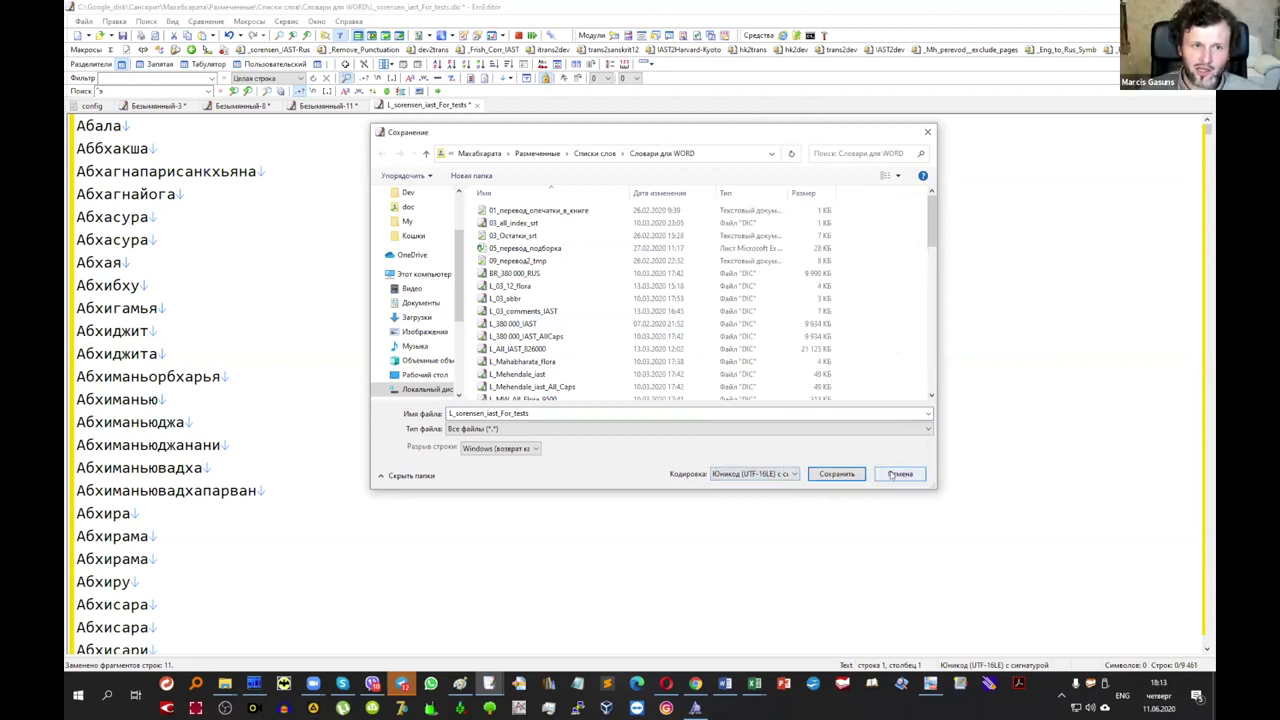
# Look through the existing dictionary files in the Словари для WORD folder and cancel the save.
pyautogui.moveTo(930, 205)
pyautogui.mouseDown()
pyautogui.moveTo(930, 260)
pyautogui.moveTo(922, 188)
pyautogui.mouseUp()
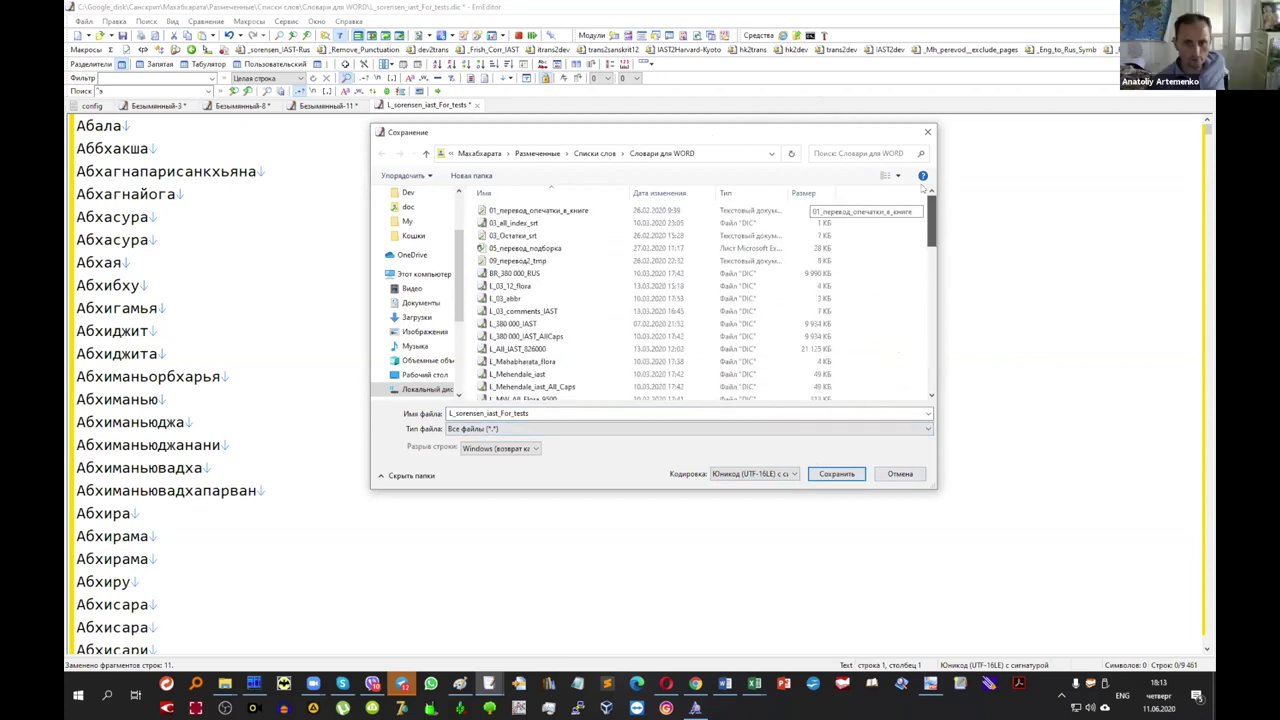
pyautogui.scroll(-15, 927, 239)
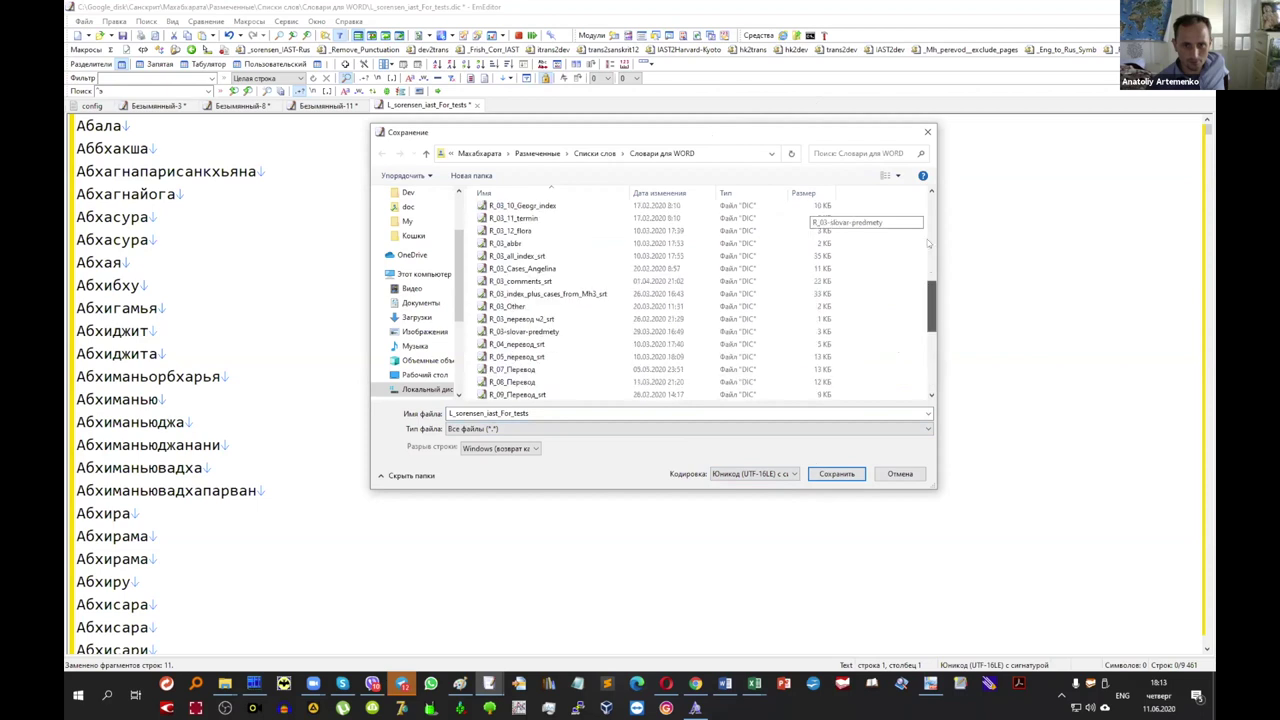
pyautogui.scroll(15, 927, 239)
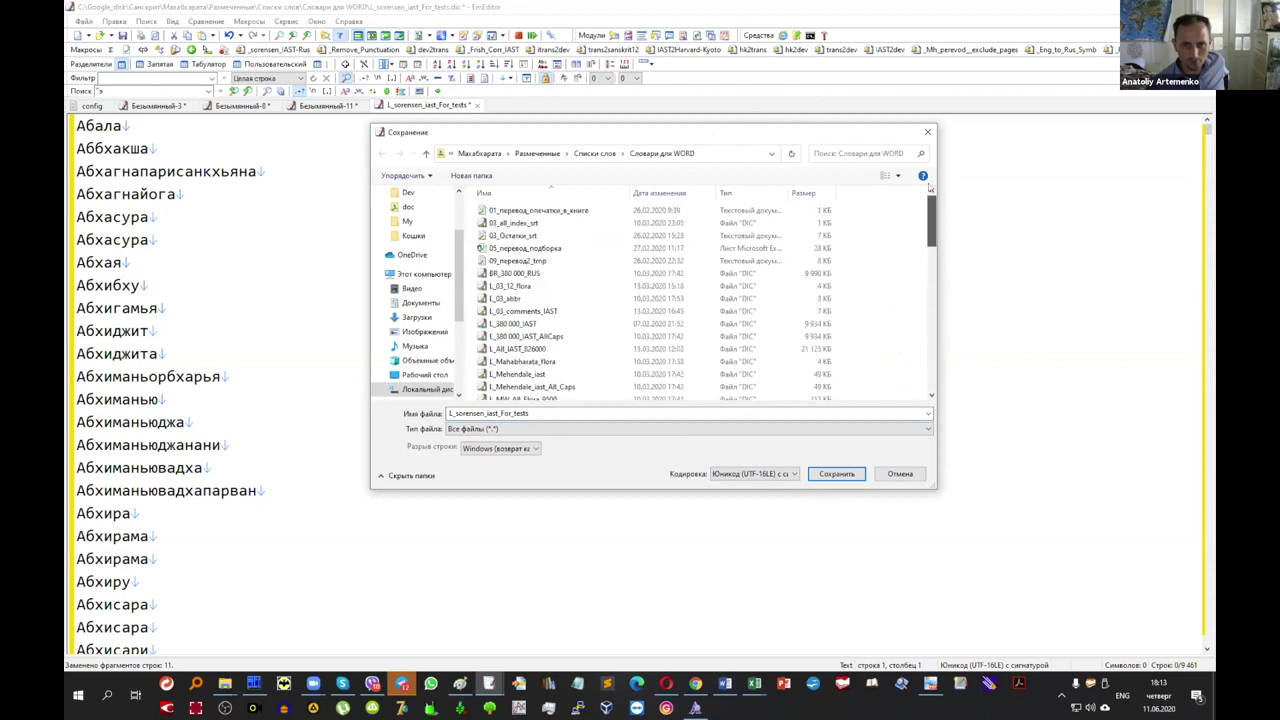
pyautogui.click(894, 476)
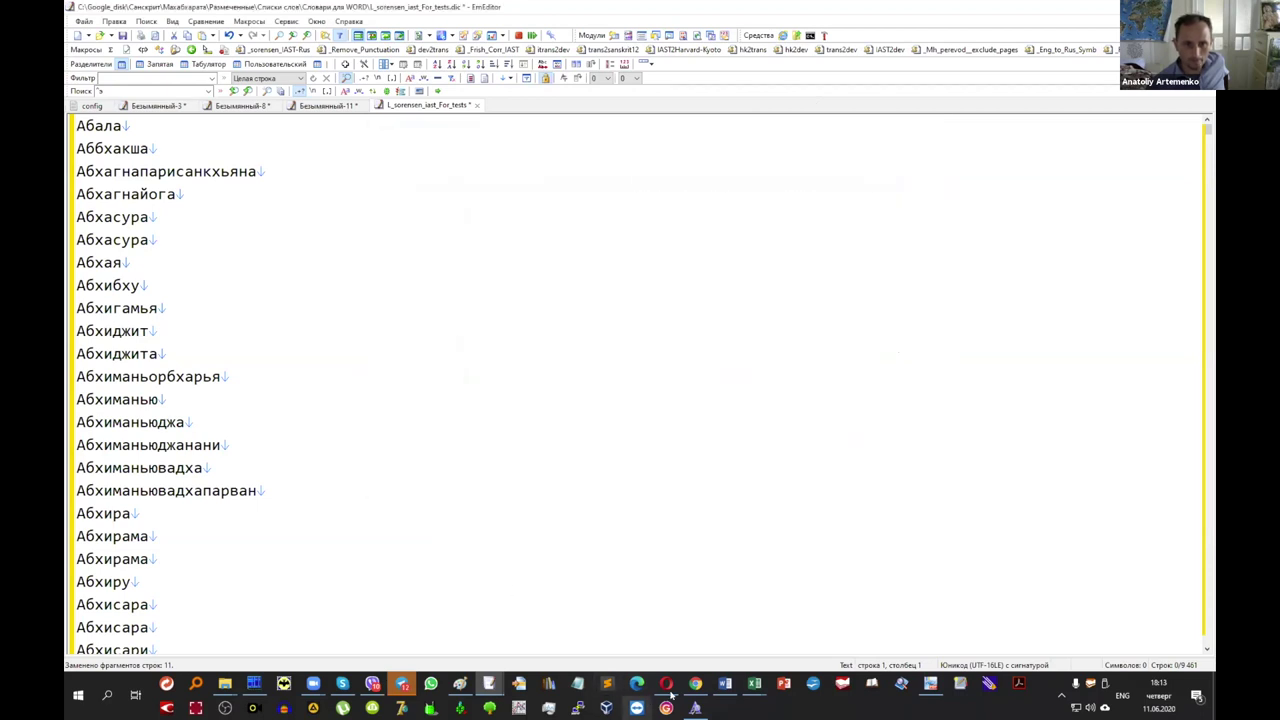
# Switch to Word and open the list of custom dictionaries in the proofing options.
pyautogui.click(724, 685)
pyautogui.click(82, 36)
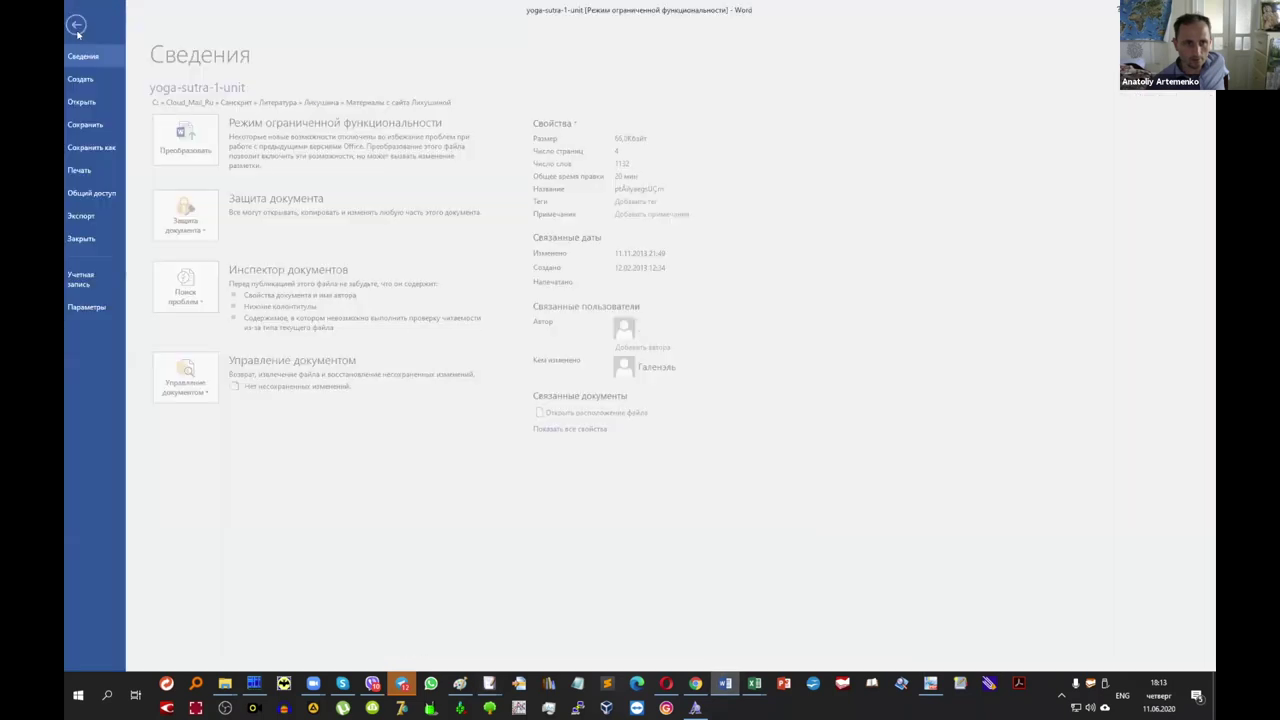
pyautogui.click(98, 307)
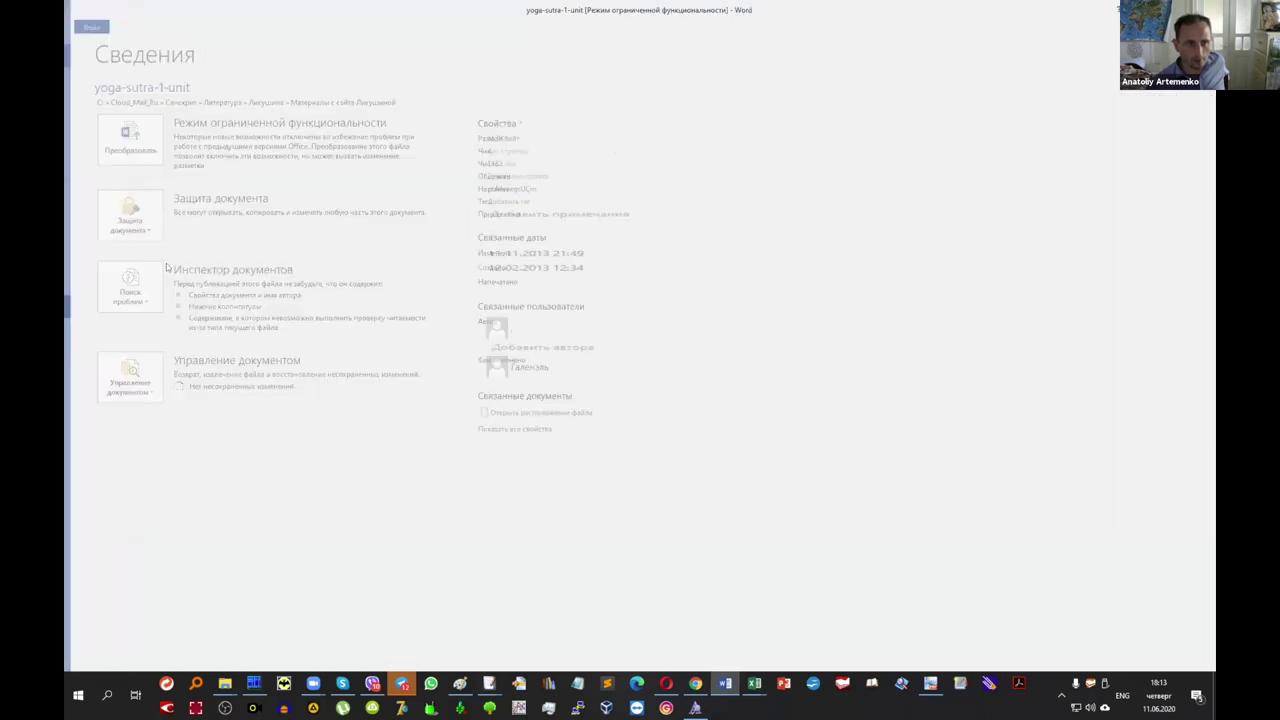
pyautogui.click(350, 231)
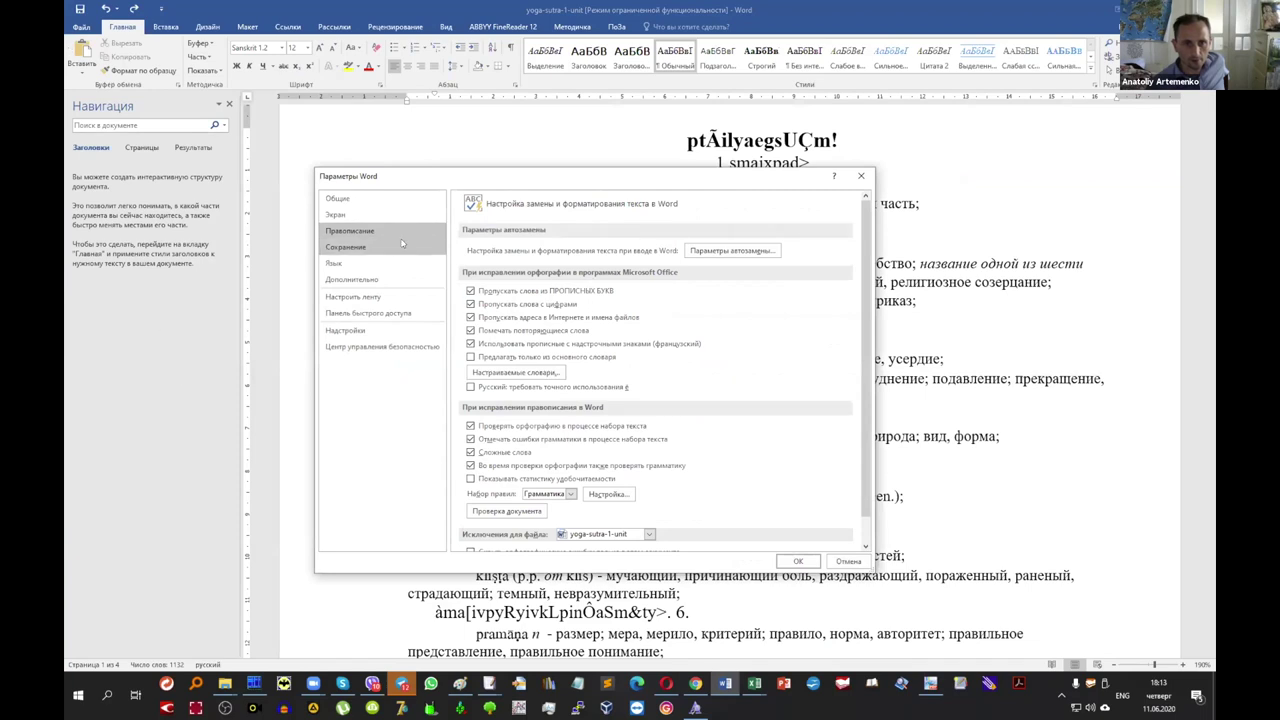
pyautogui.click(494, 373)
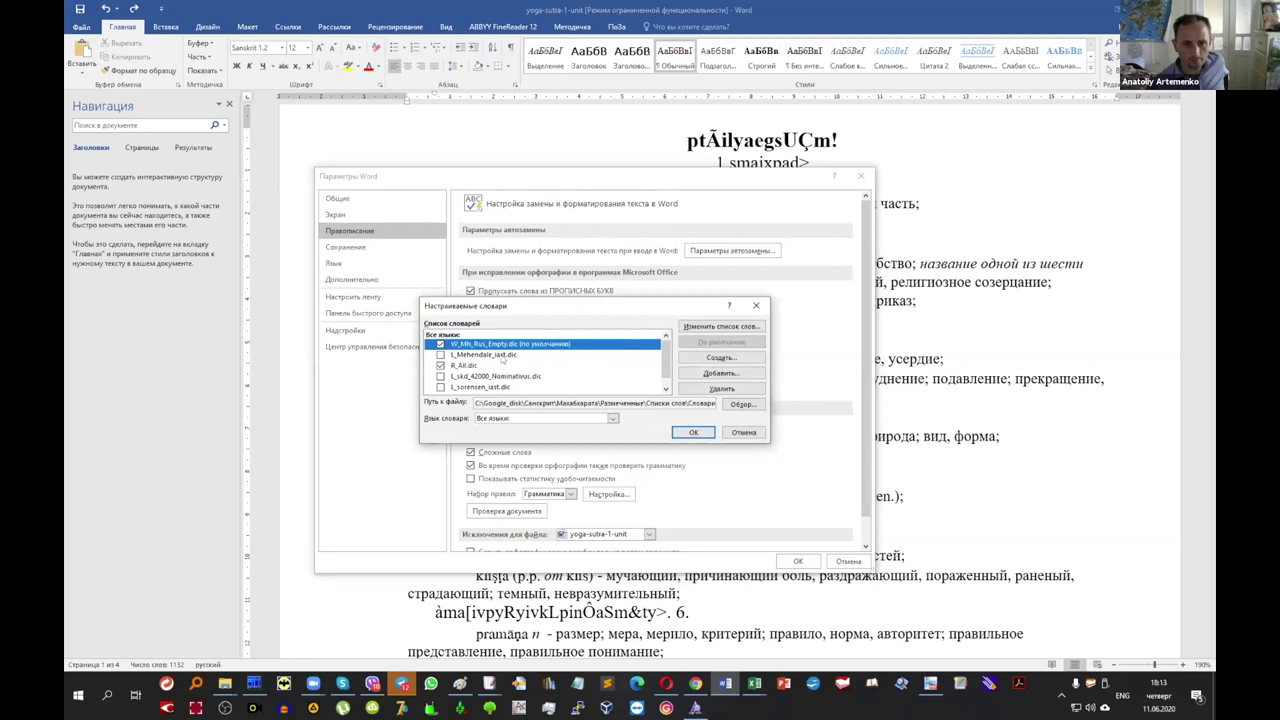
# Examine the custom dictionaries and their folder path, and leave the Word options without changing anything.
pyautogui.moveTo(661, 360); pyautogui.dragTo(662, 378)
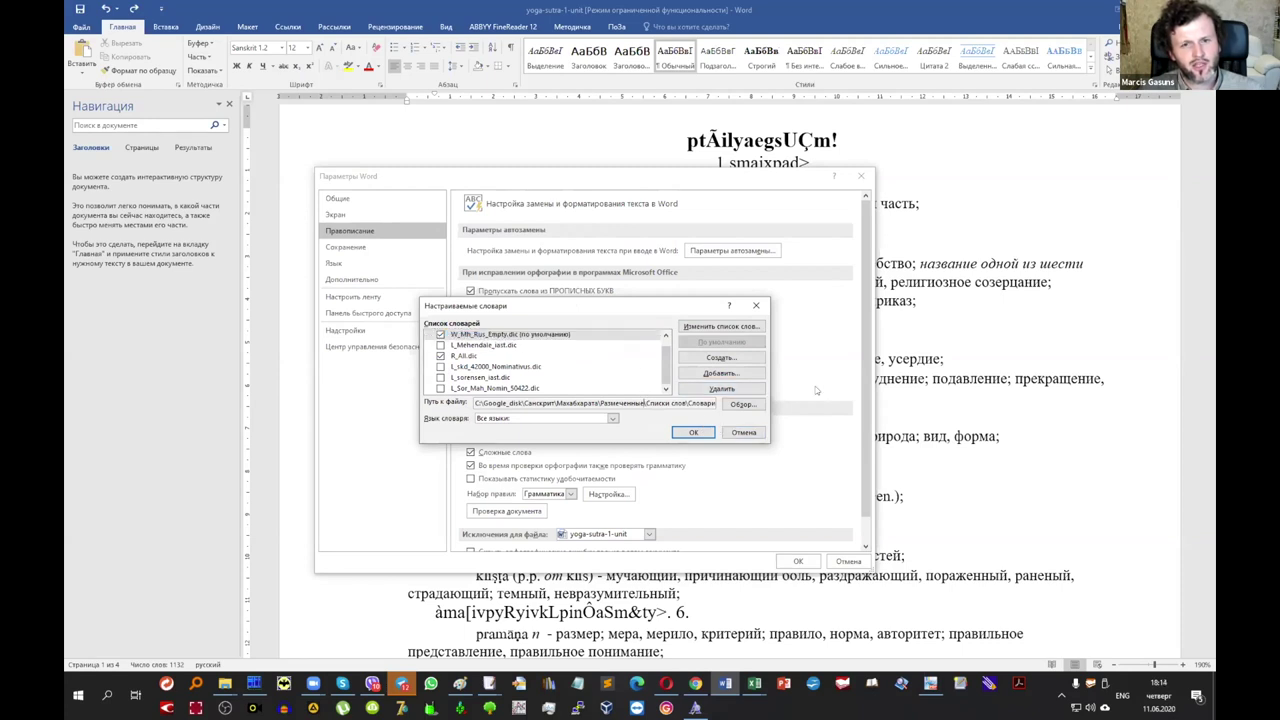
pyautogui.press('Tab')
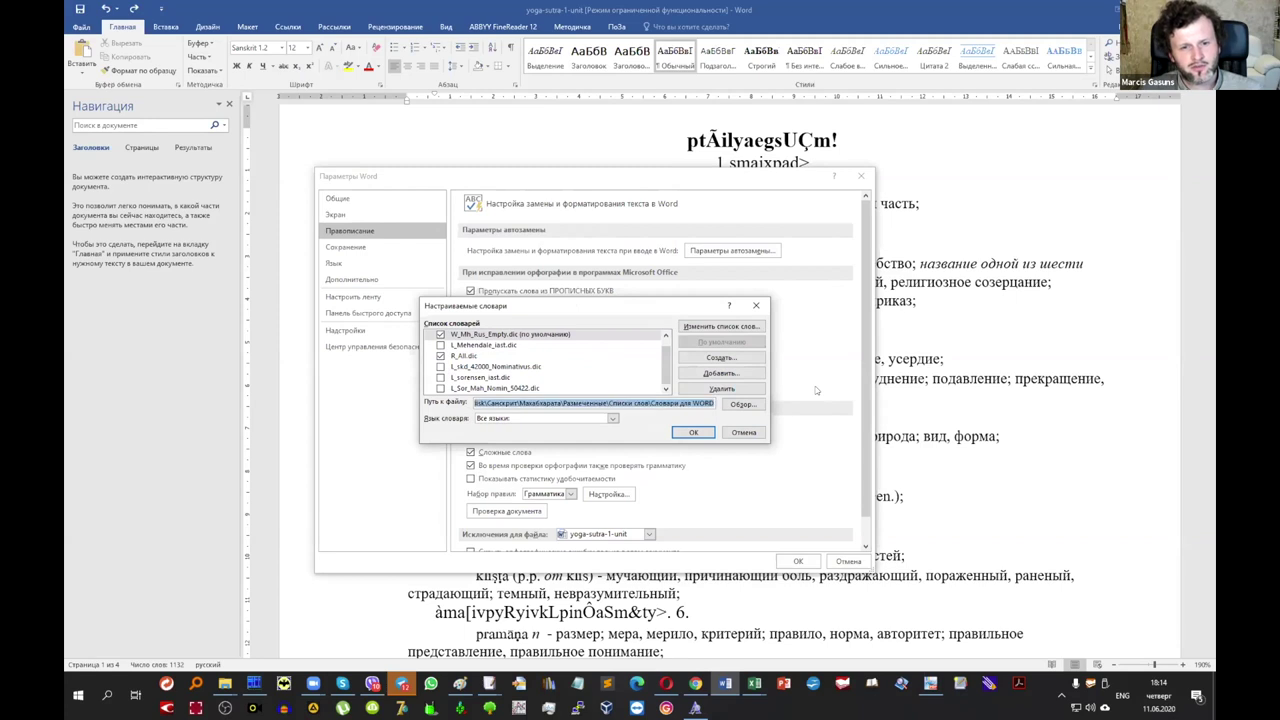
pyautogui.click(440, 344)
pyautogui.click(738, 434)
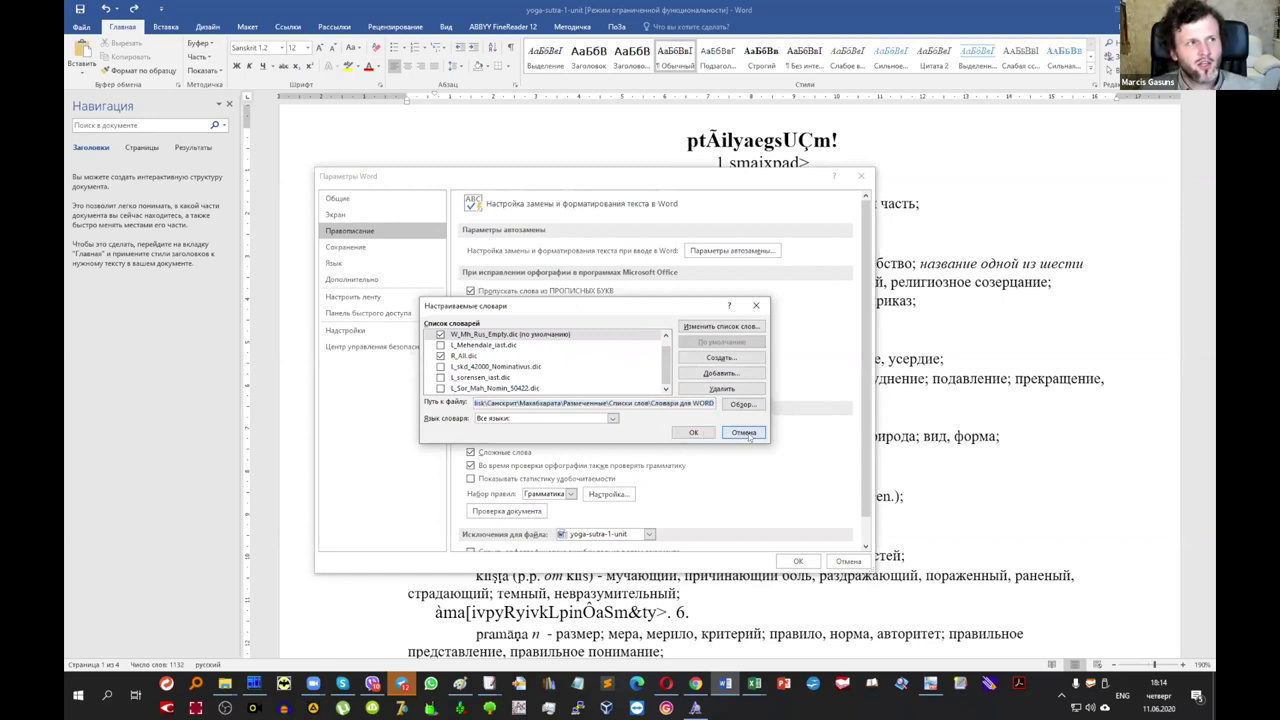
pyautogui.click(745, 433)
pyautogui.click(860, 175)
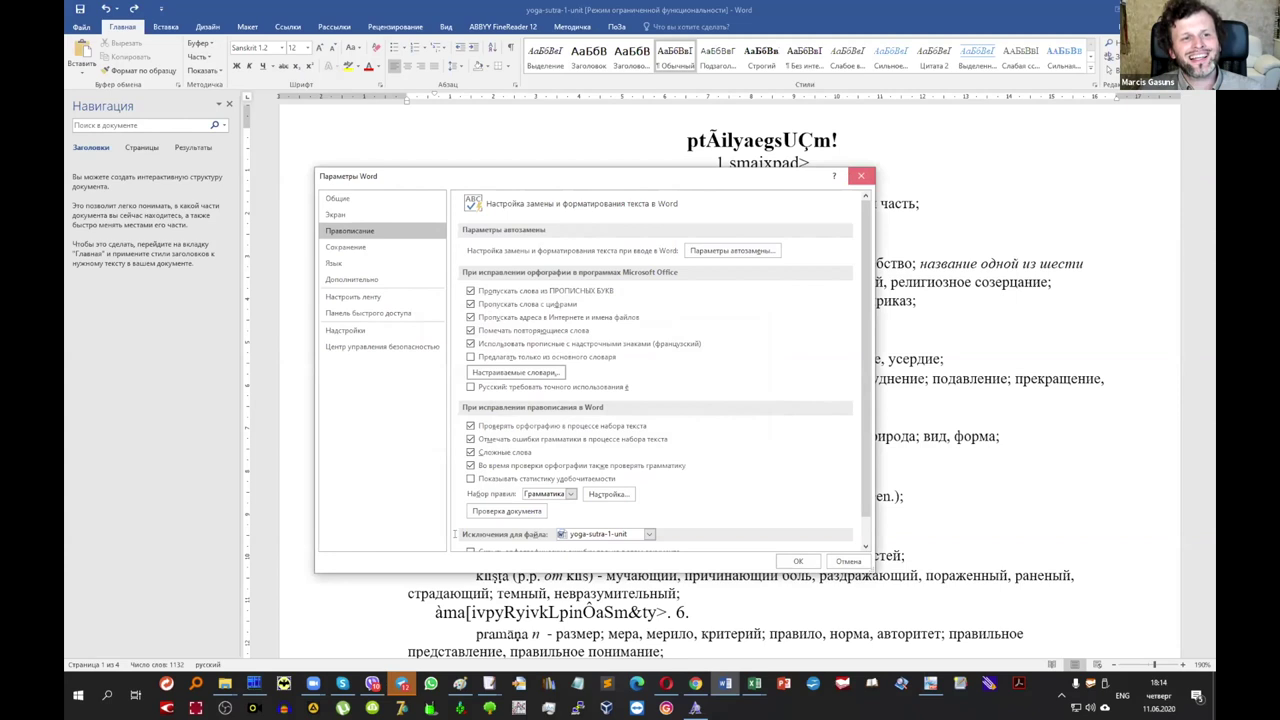
# Switch to Far Manager and go up from the Словари для WORD folder to Списки слов.
pyautogui.click(256, 683)
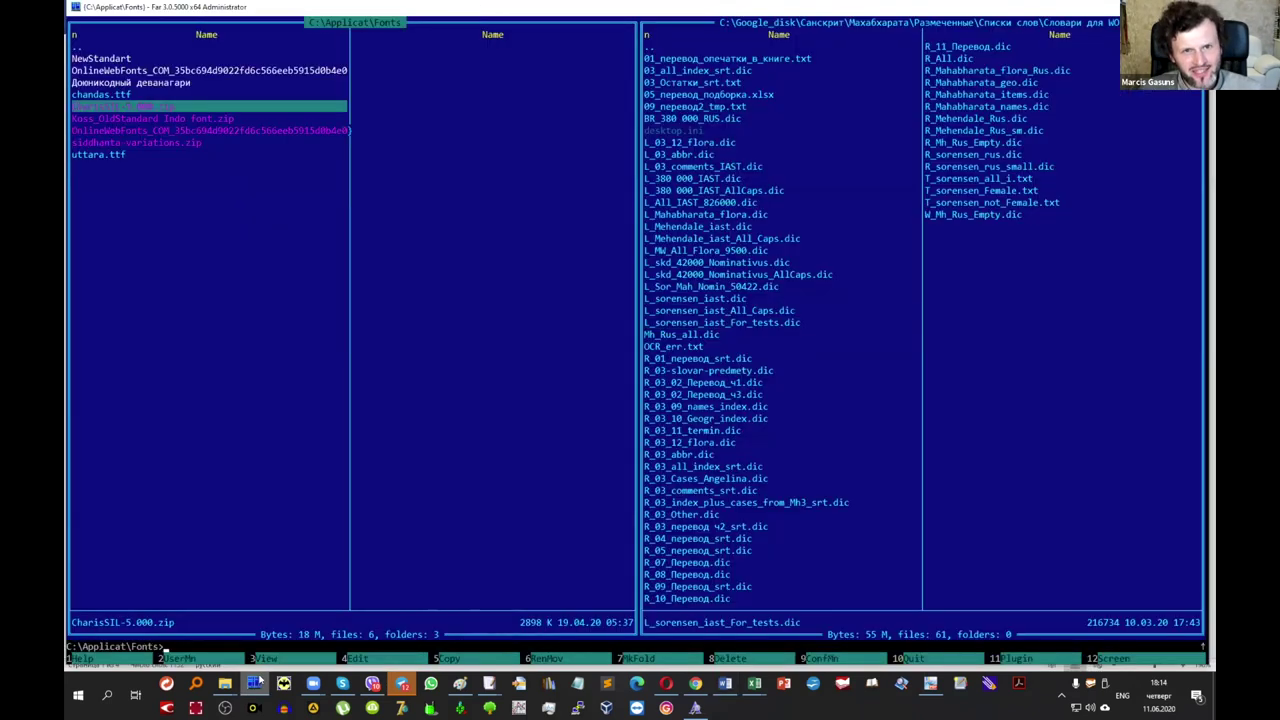
pyautogui.press('Return')
pyautogui.press('Home')
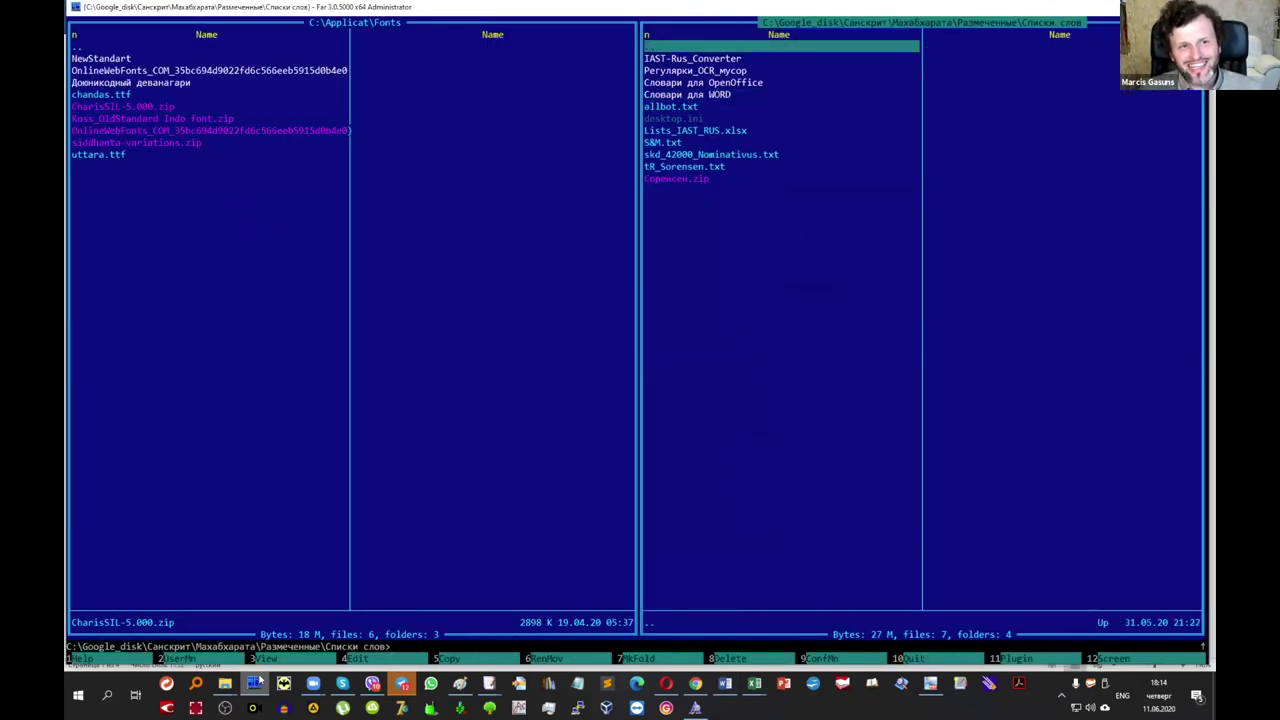
# Go to the Размеченные\03\03_Итого folder and open the document Книга III. Араньякапарва_1987.doc.
pyautogui.press('Return')
pyautogui.press('Home')
pyautogui.press('Down')
pyautogui.press('Down')
pyautogui.press('Down')
pyautogui.press('Return')
pyautogui.press('Down')
pyautogui.press('Return')
pyautogui.press('Down')
pyautogui.press('Down')
pyautogui.press('Down')
pyautogui.press('Down')
pyautogui.press('Up')
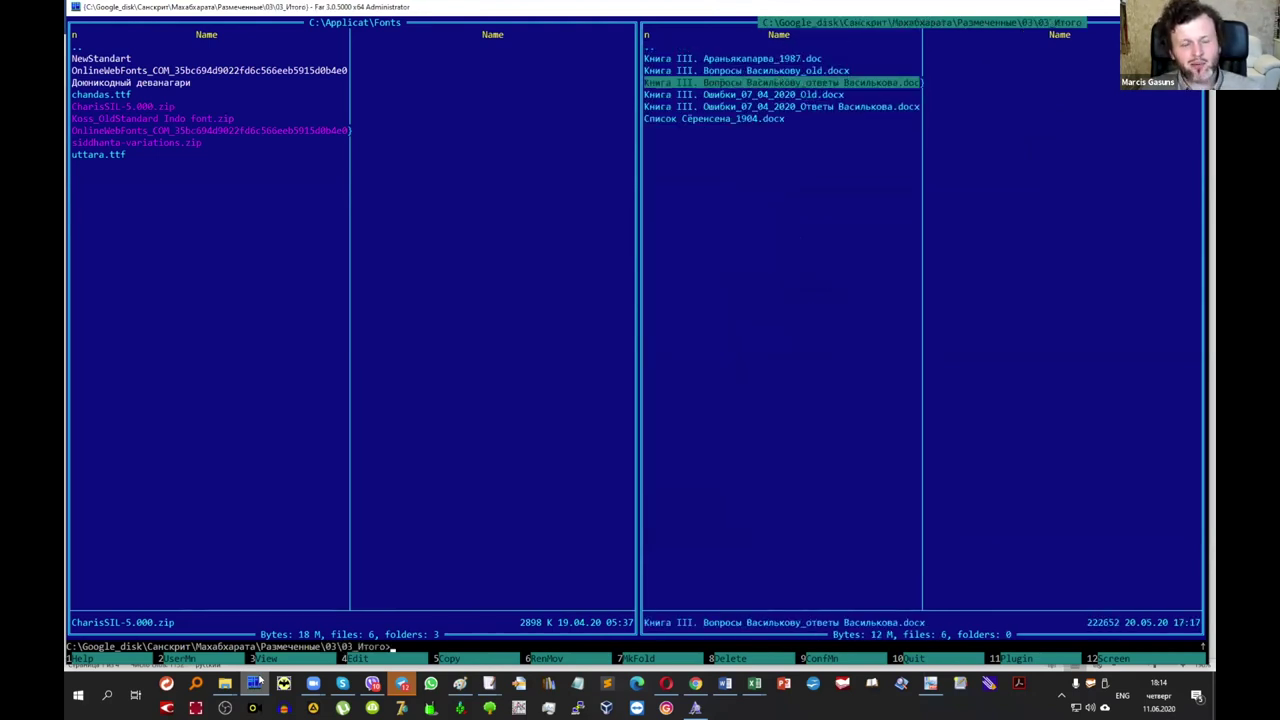
pyautogui.press('Up')
pyautogui.press('Up')
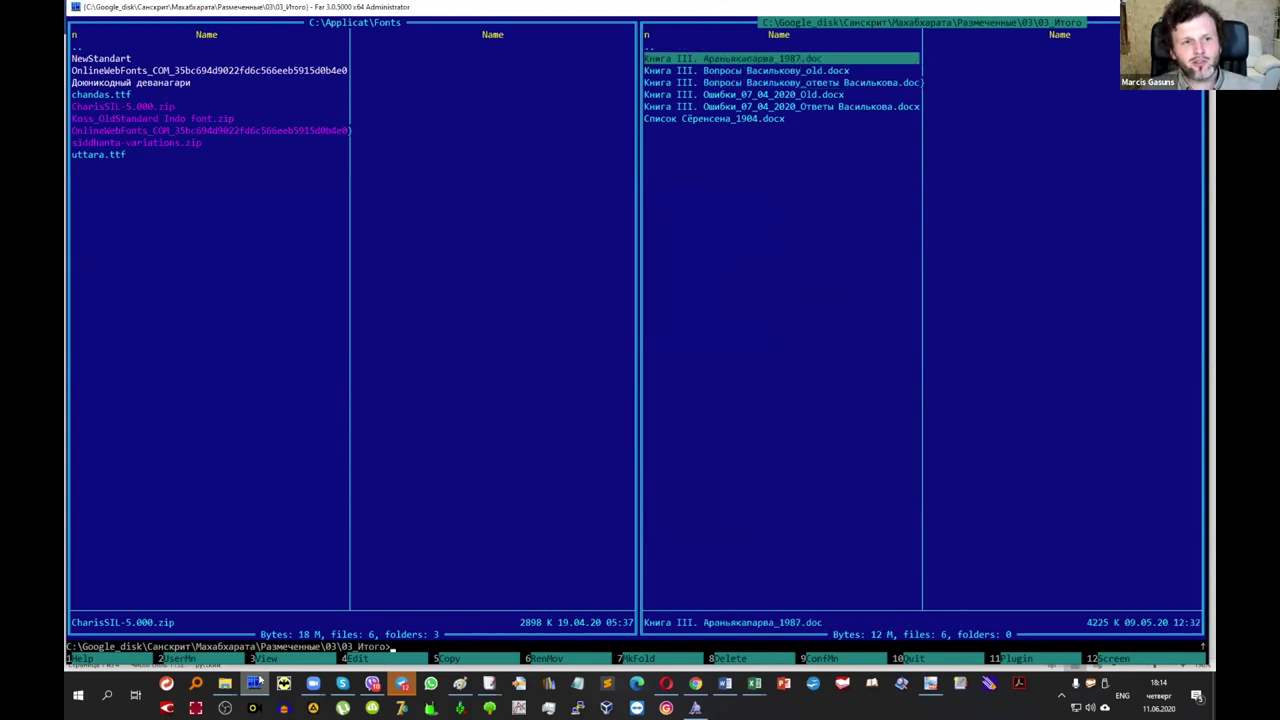
pyautogui.press('Return')
# Go to the ПРЕДИСЛОВИЕ section and turn off hiding spelling errors for this document in the proofing options.
pyautogui.scroll(-3, 414, 505)
pyautogui.scroll(-15, 414, 505)
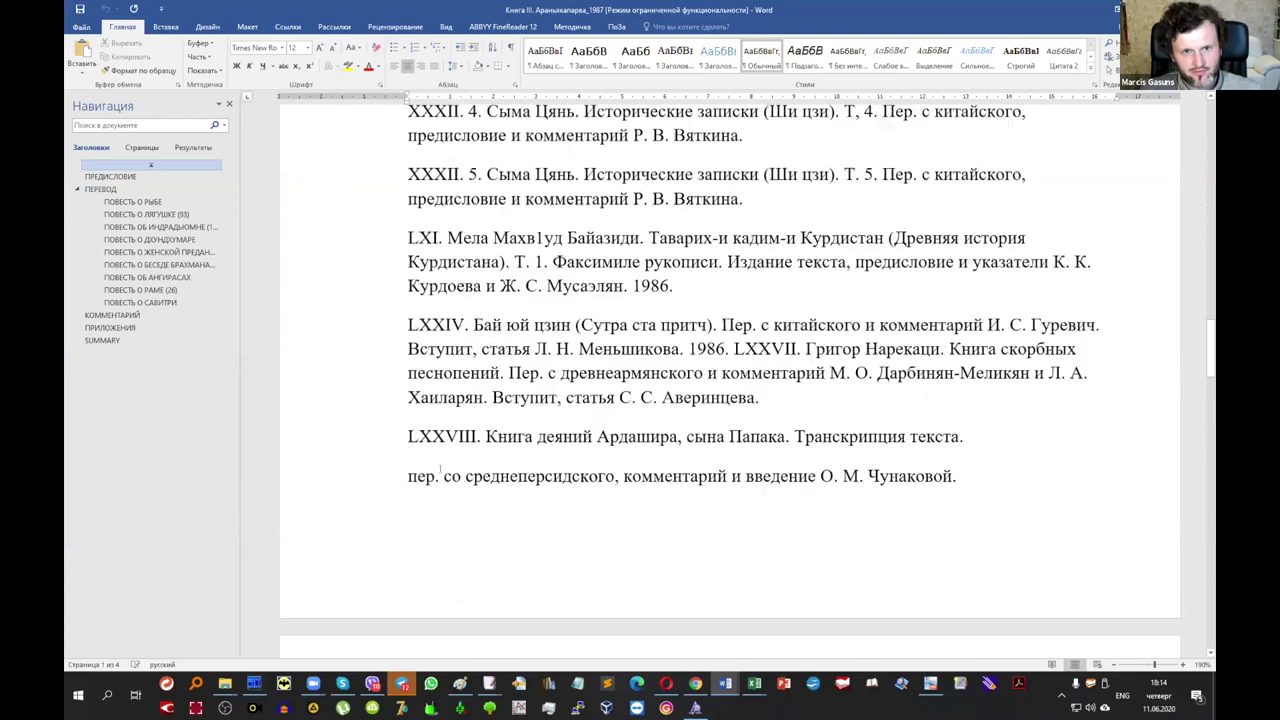
pyautogui.scroll(-20, 440, 469)
pyautogui.scroll(-15, 433, 470)
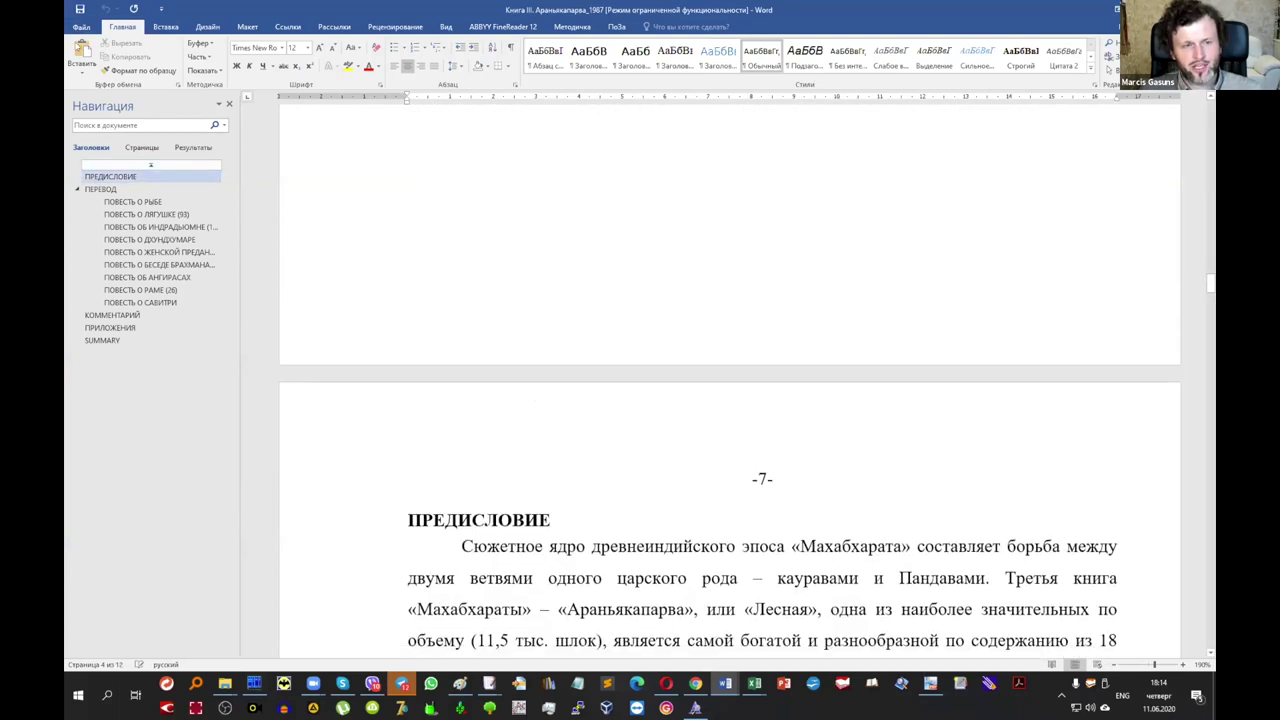
pyautogui.click(81, 27)
pyautogui.click(100, 302)
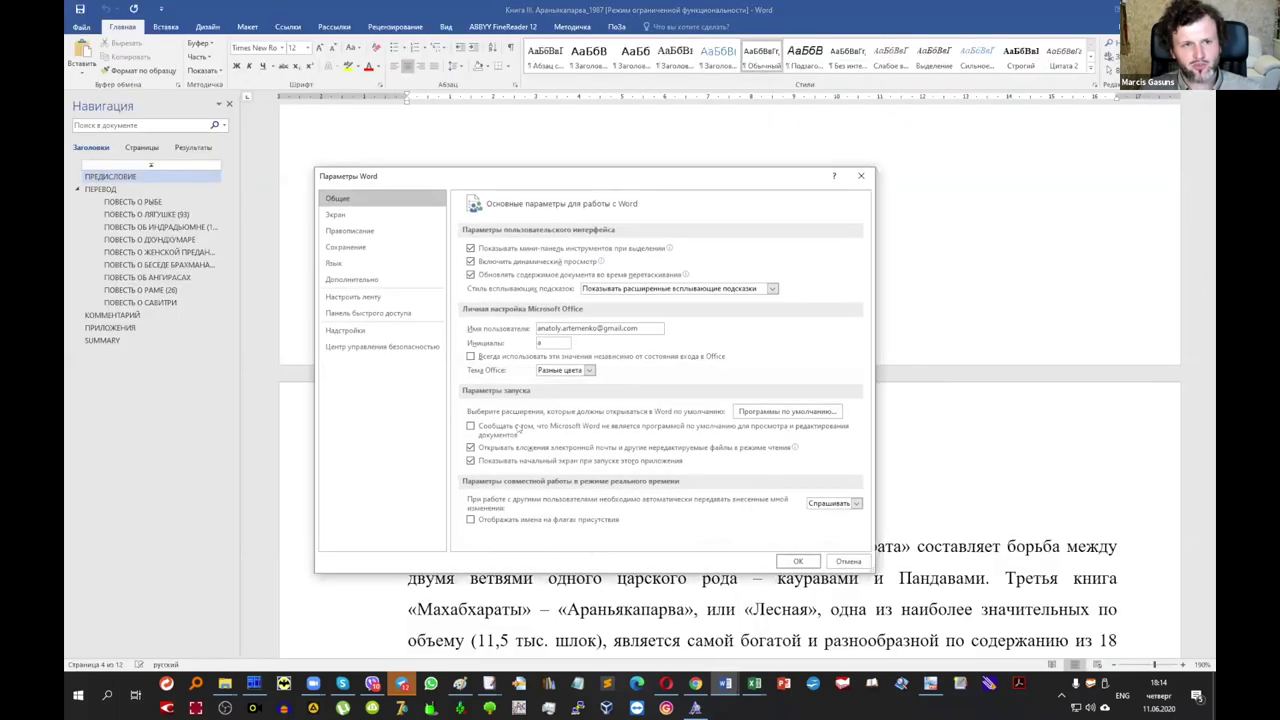
pyautogui.click(345, 246)
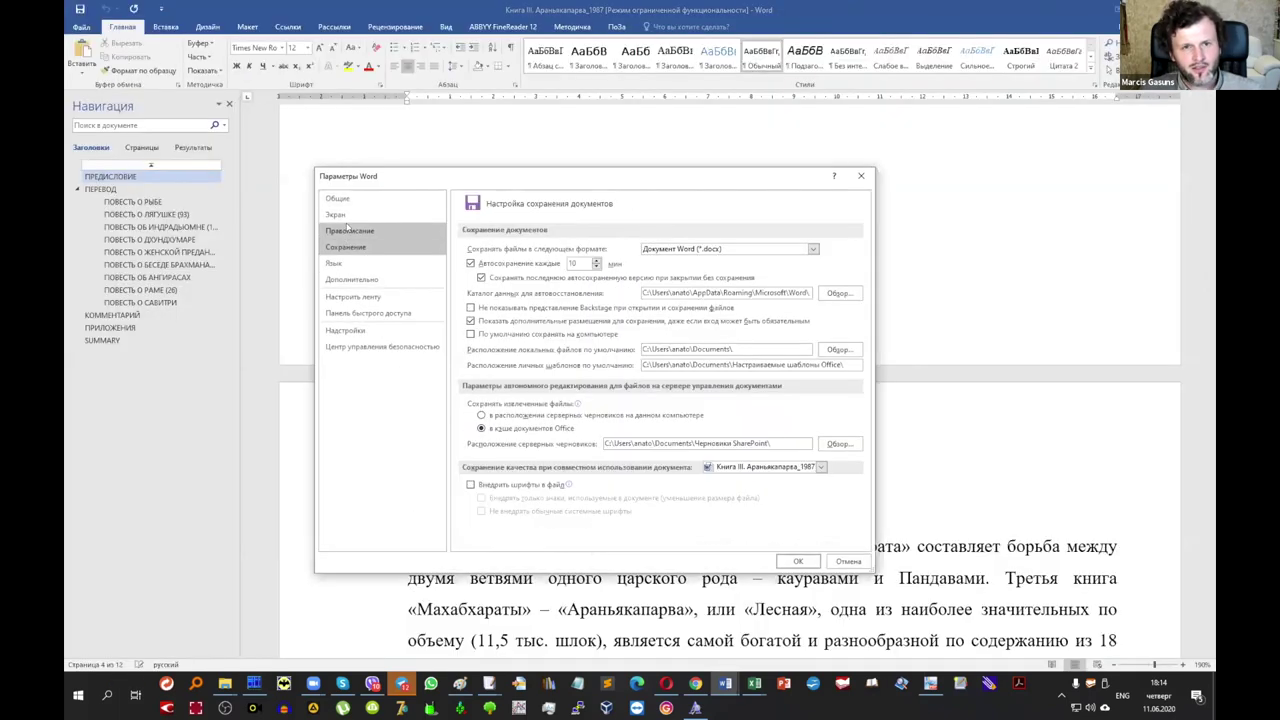
pyautogui.click(350, 230)
pyautogui.scroll(-1, 512, 410)
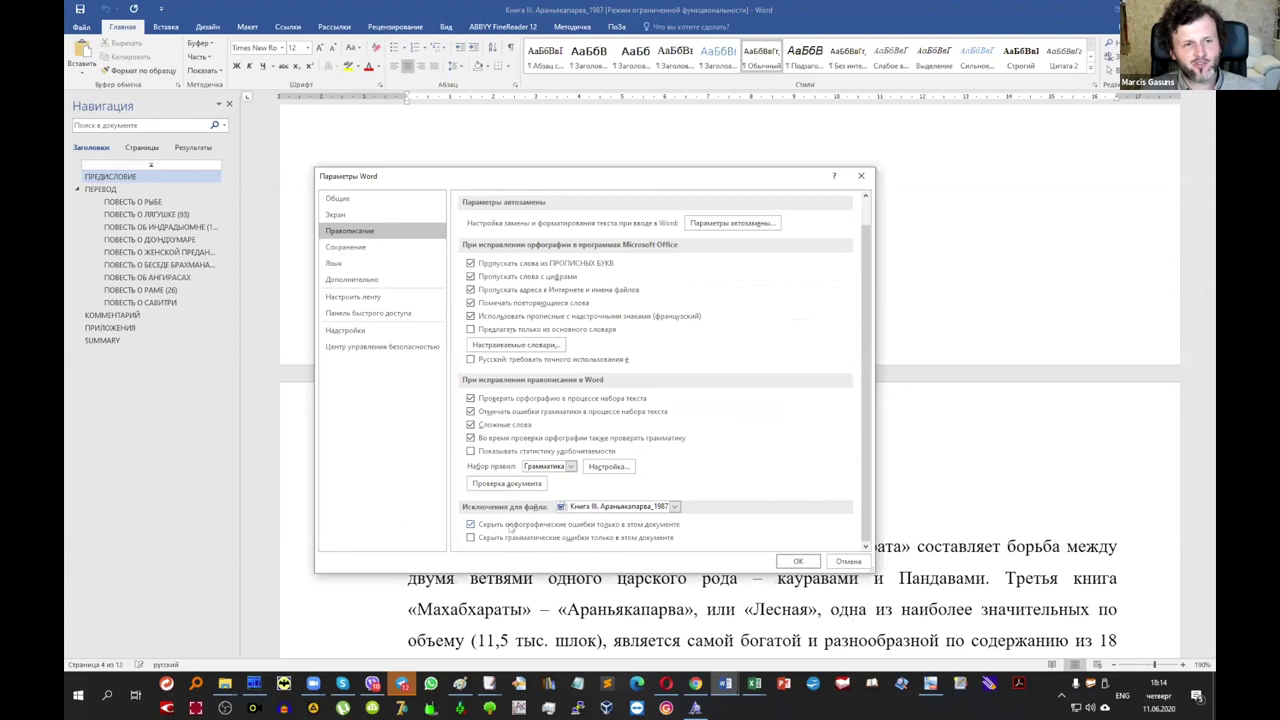
pyautogui.click(797, 561)
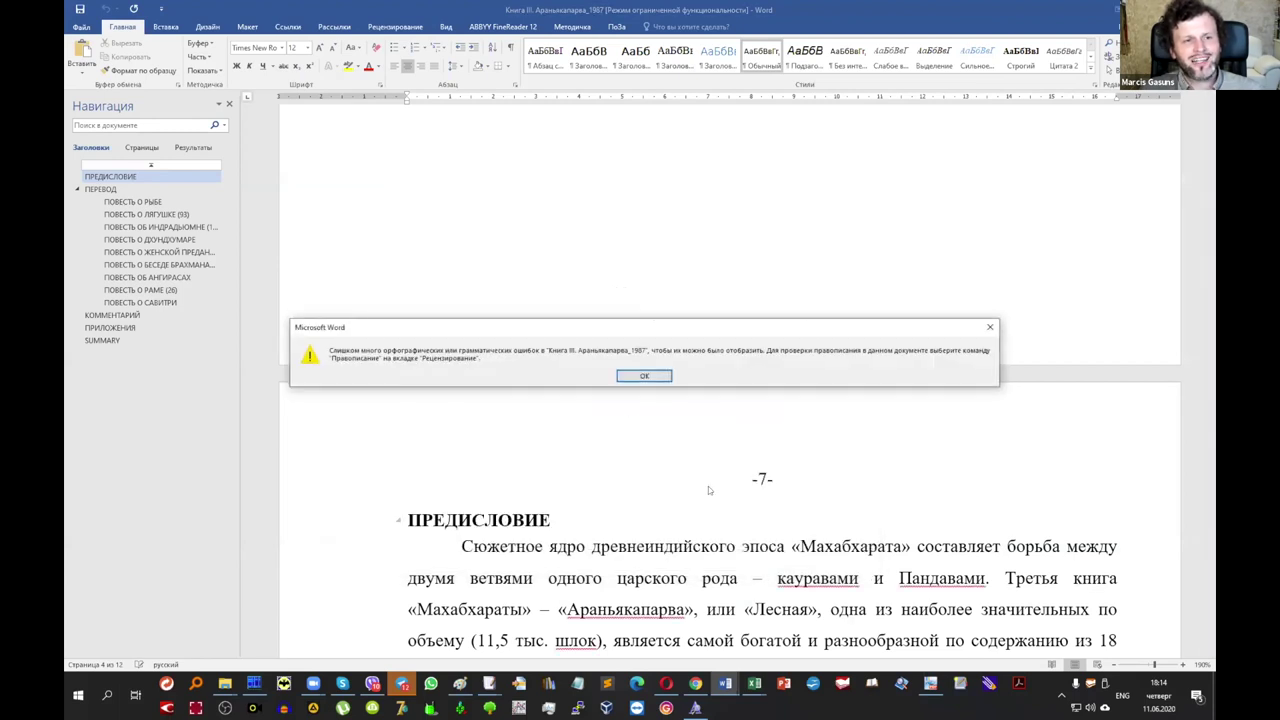
pyautogui.click(644, 376)
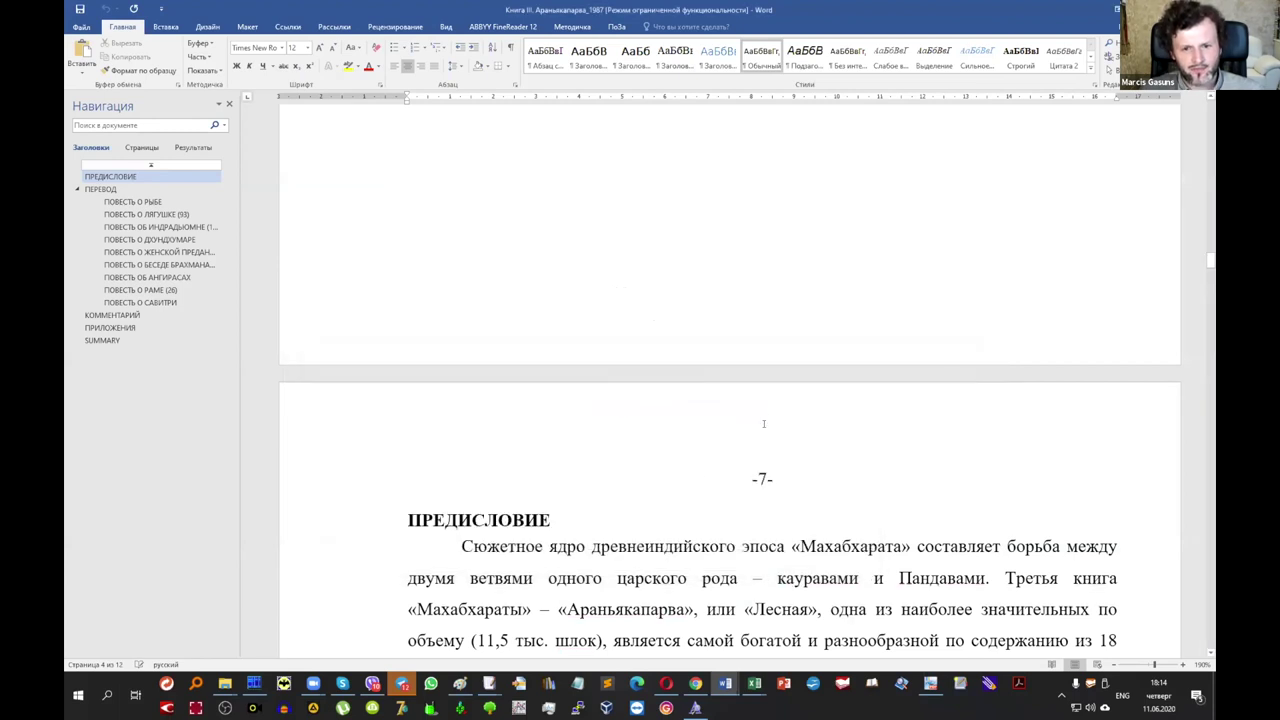
# Close Книга III. Араньякапарва_1987 without saving its changes.
pyautogui.scroll(-2, 757, 420)
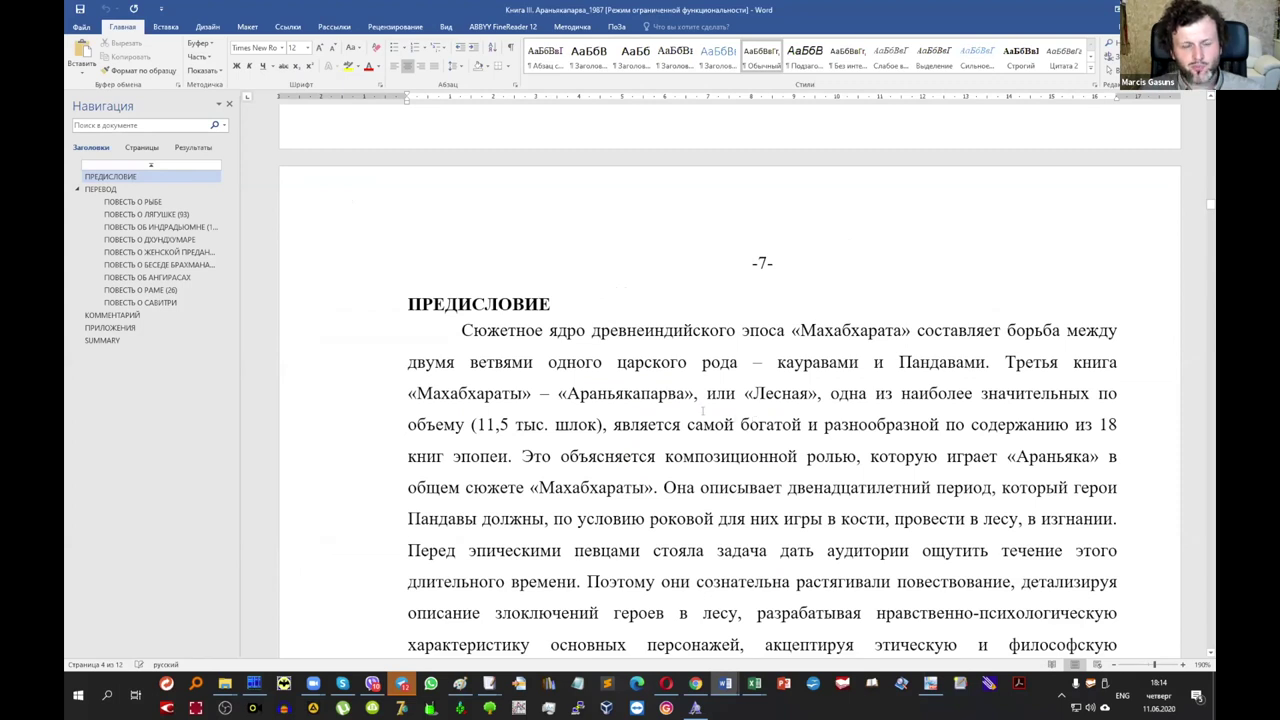
pyautogui.click(81, 27)
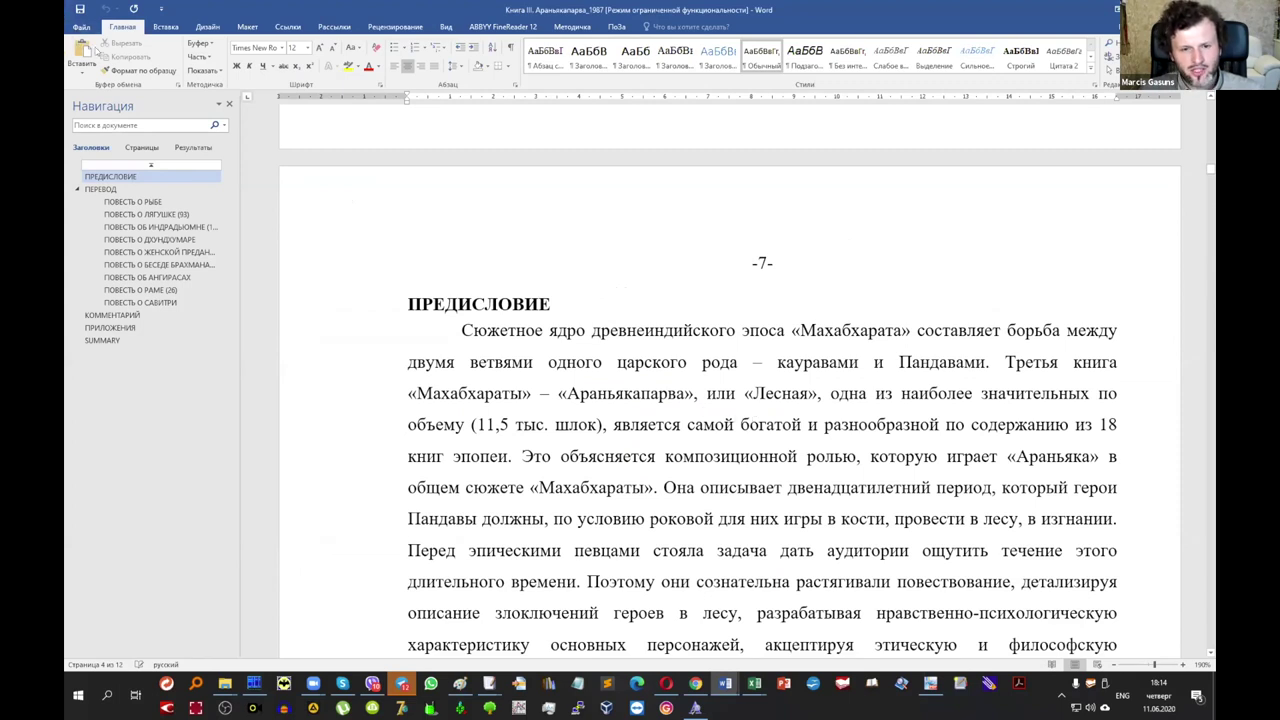
pyautogui.click(92, 104)
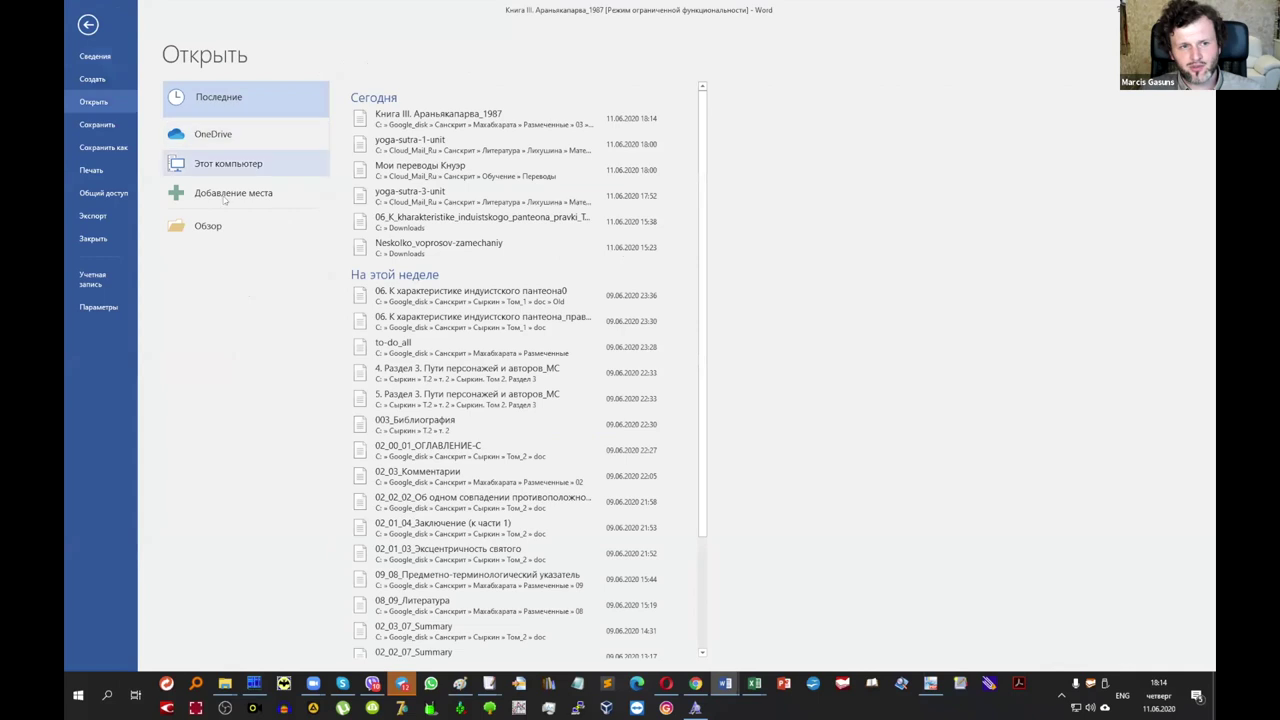
pyautogui.click(250, 225)
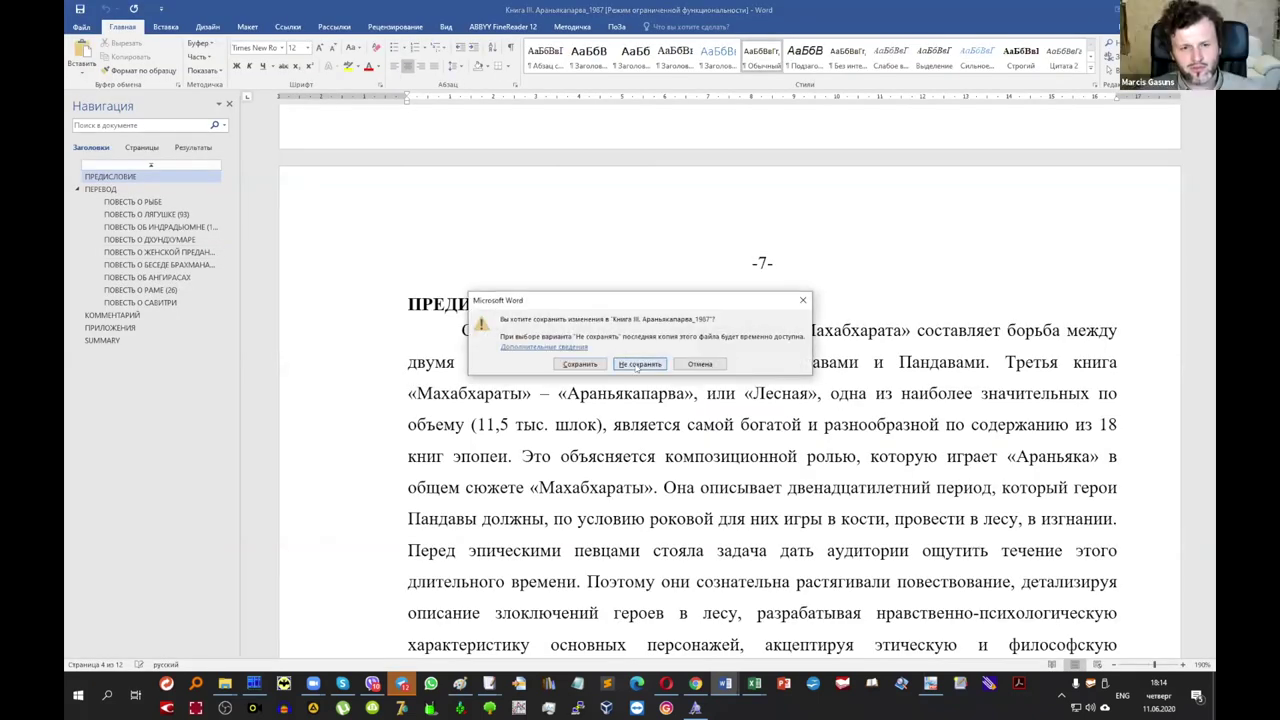
pyautogui.click(638, 365)
# Switch to Far Manager, go up to the 03 folder, and open 03_01_Предисловие.doc in Word.
pyautogui.hotkey('alt', 'Tab')
pyautogui.press('Tab')
pyautogui.press('Return')
pyautogui.press('Down')
pyautogui.press('Down')
pyautogui.press('Down')
pyautogui.press('Down')
pyautogui.press('Down')
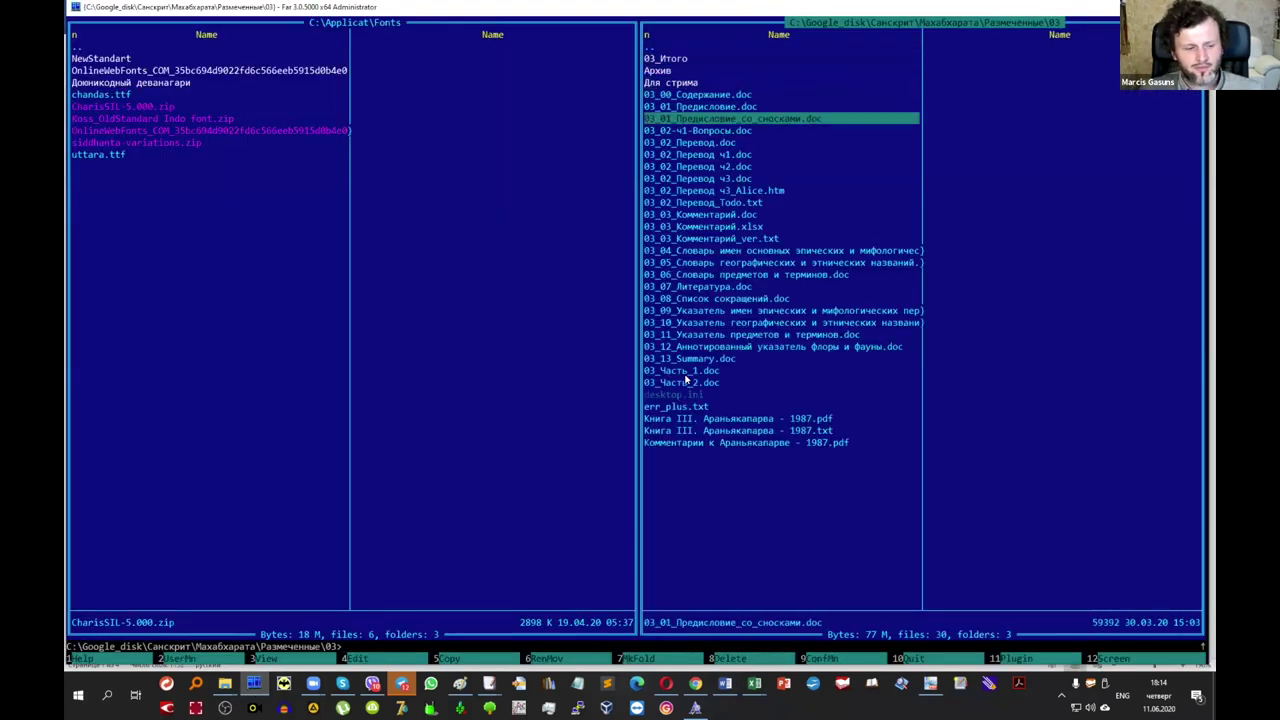
pyautogui.press('Down')
pyautogui.press('Down')
pyautogui.press('Down')
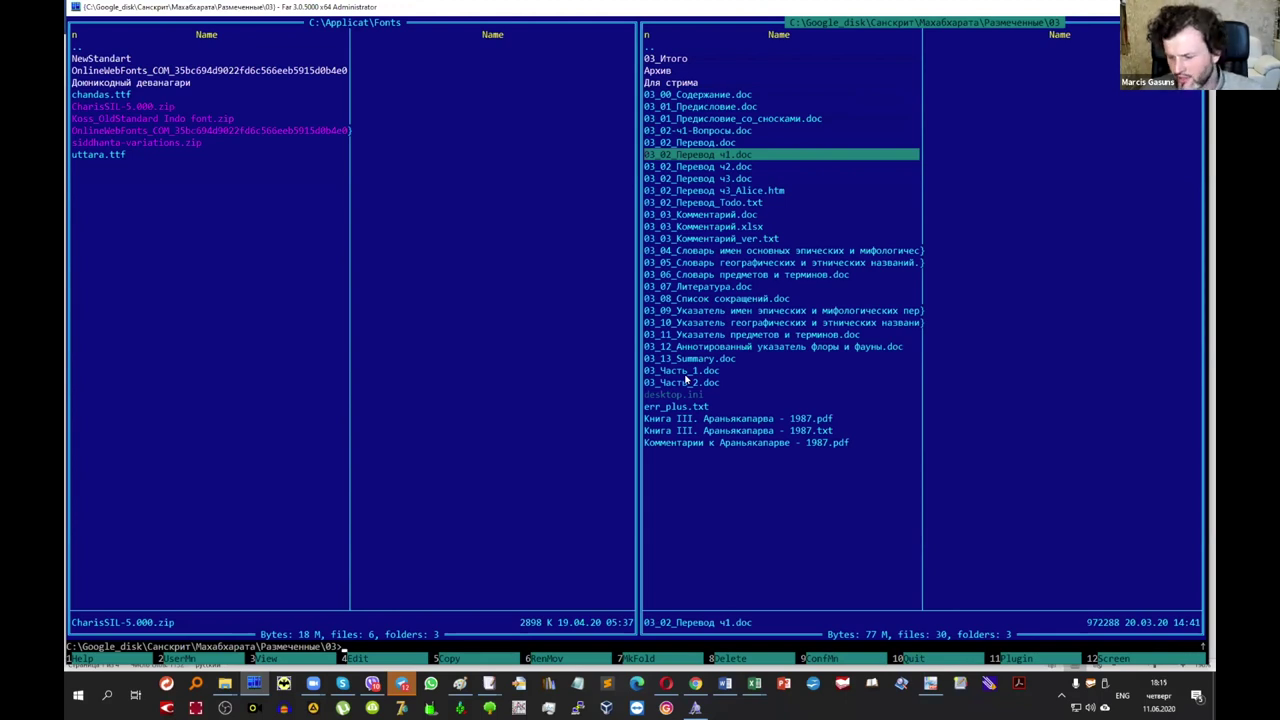
pyautogui.press('Up')
pyautogui.press('Up')
pyautogui.press('Up')
pyautogui.press('Up')
pyautogui.hotkey('alt', 'Tab')
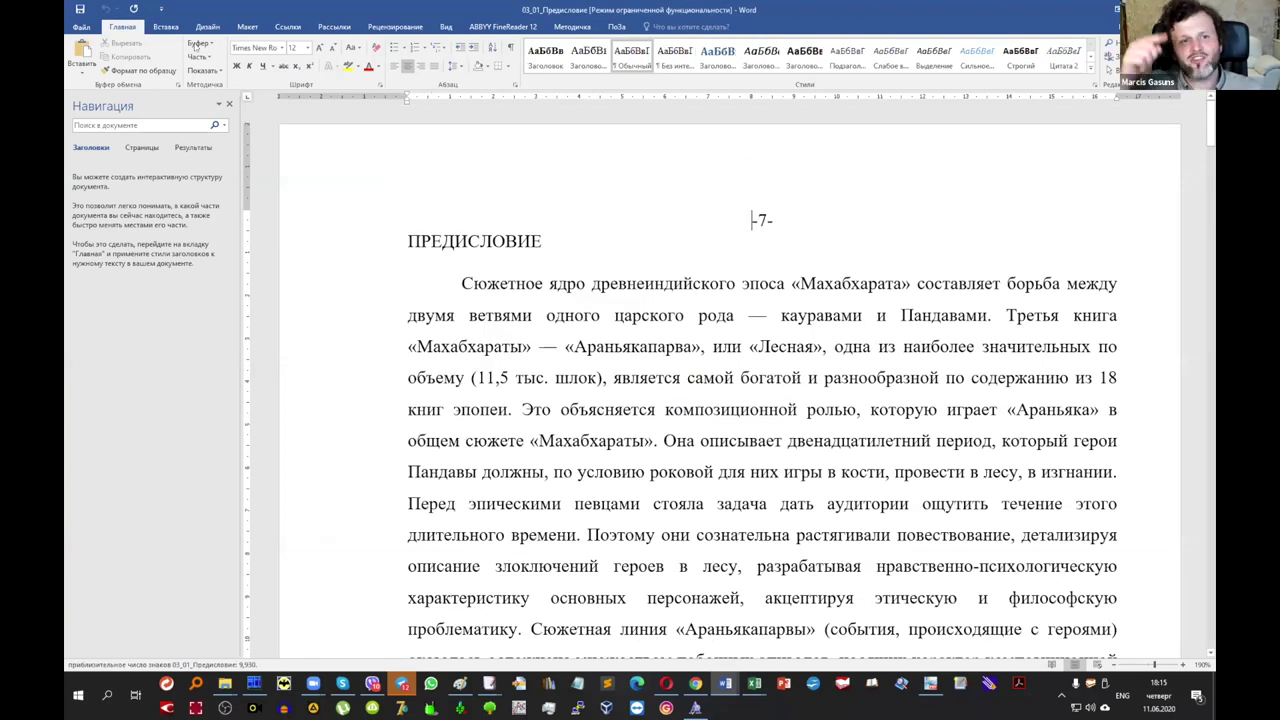
# Check the spelling and grammar error-hiding exceptions for 03_01_Предисловие in the proofing options, and close the options.
pyautogui.click(81, 27)
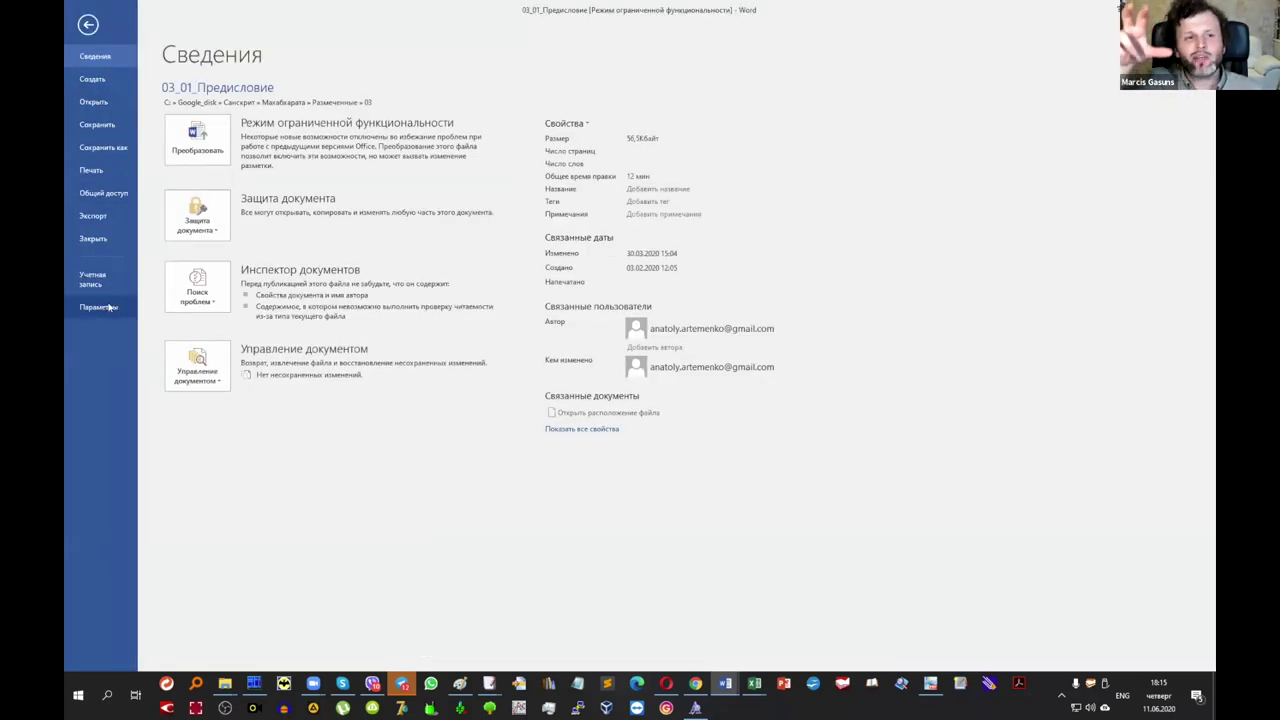
pyautogui.click(98, 307)
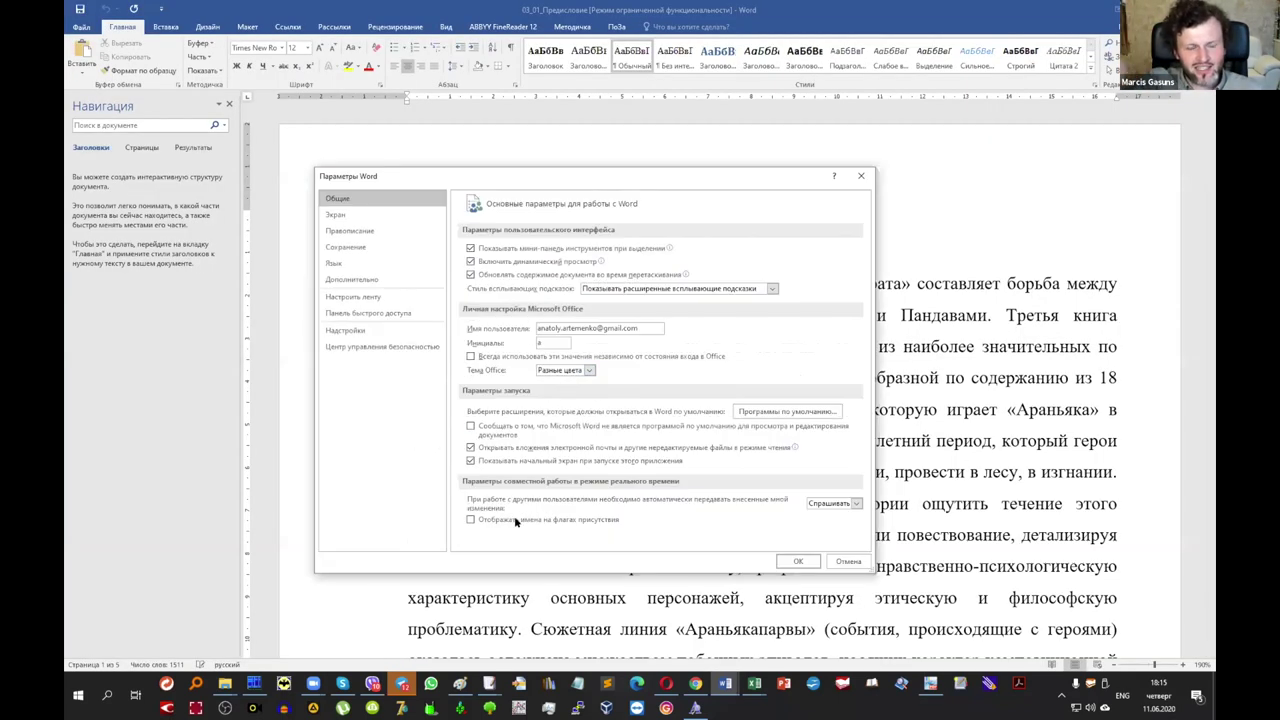
pyautogui.click(349, 230)
pyautogui.scroll(-1, 534, 466)
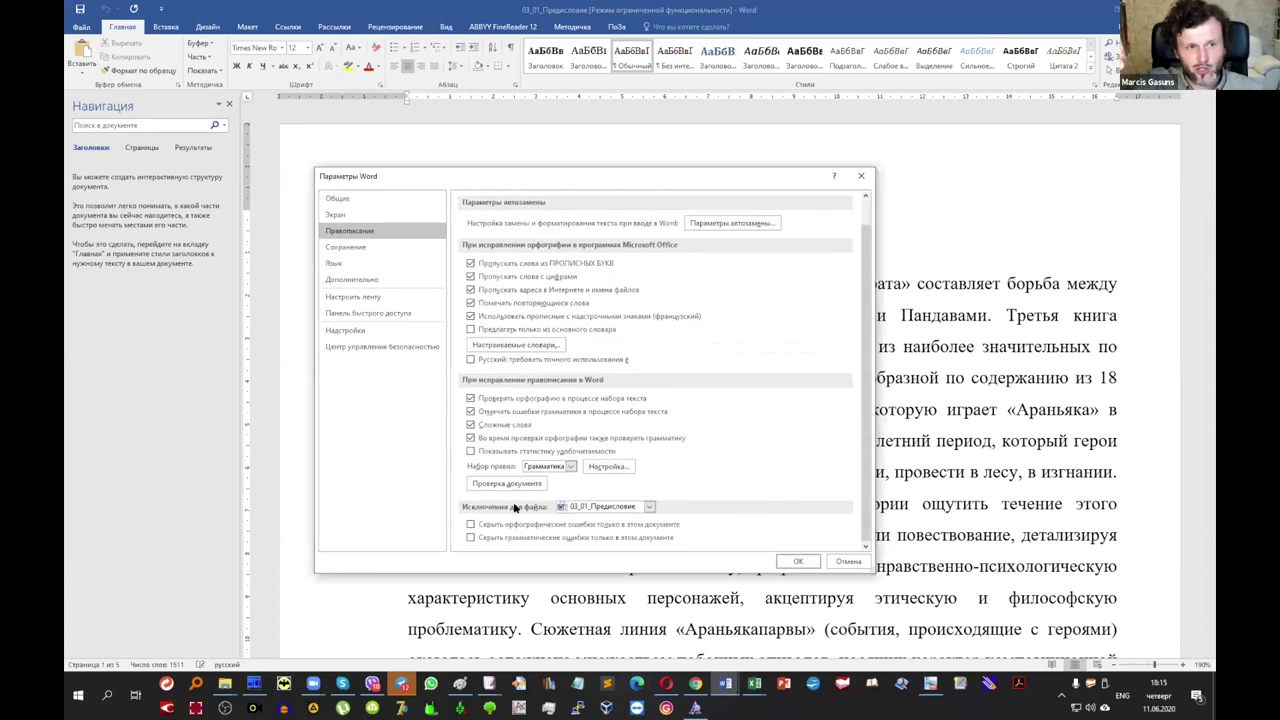
pyautogui.click(797, 561)
# Look through the first pages of the preface for words marked as misspelled.
pyautogui.scroll(-5, 645, 340)
pyautogui.scroll(-8, 614, 293)
pyautogui.scroll(-5, 614, 293)
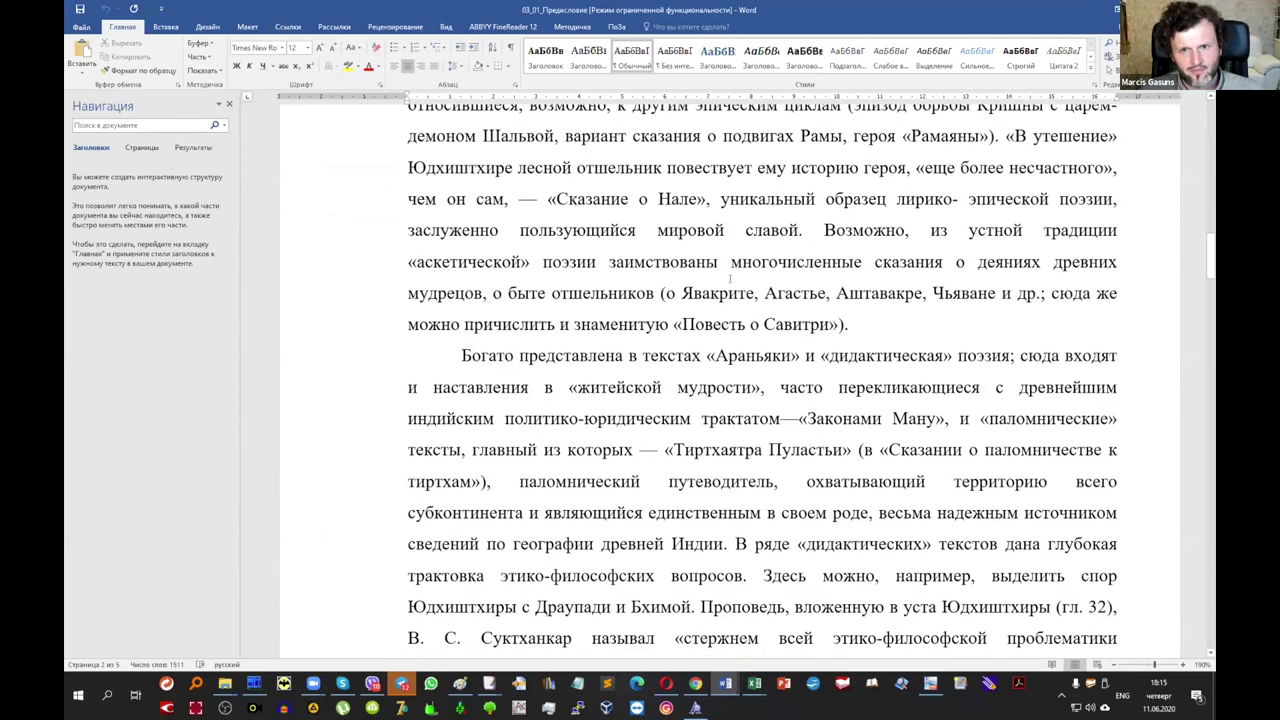
pyautogui.scroll(-2, 716, 264)
pyautogui.scroll(2, 720, 264)
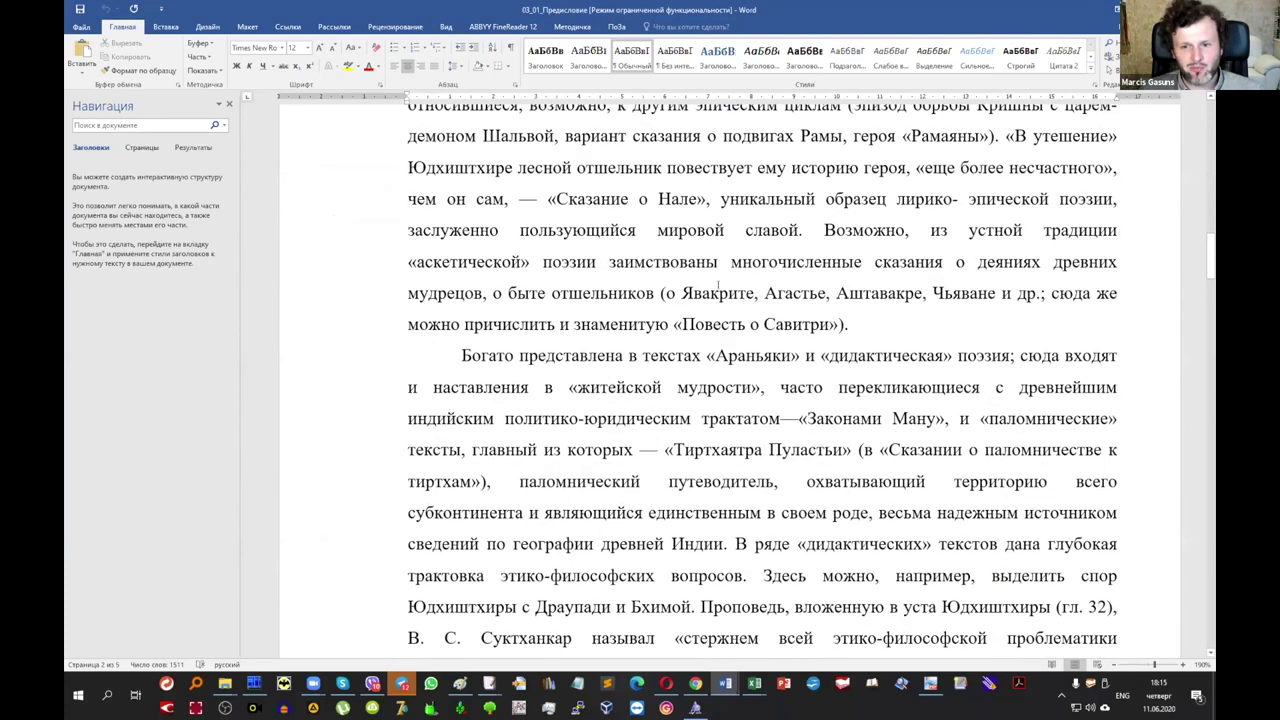
pyautogui.scroll(6, 723, 264)
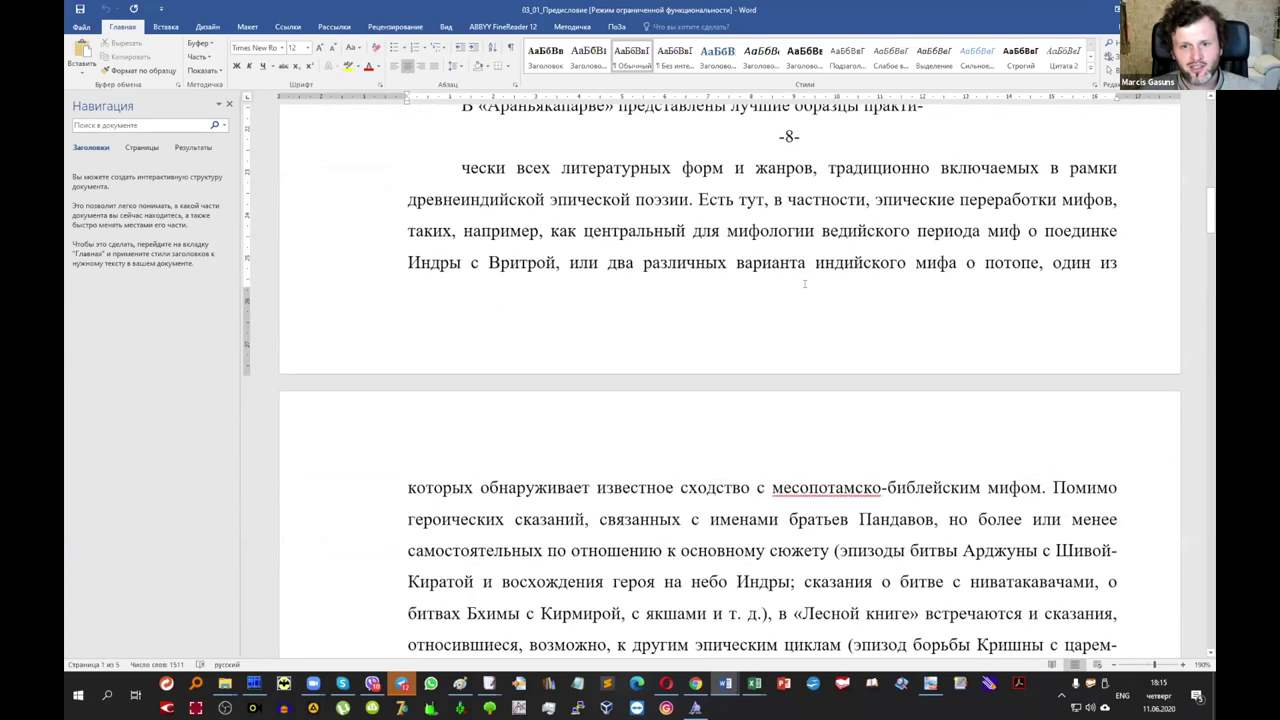
pyautogui.scroll(4, 806, 281)
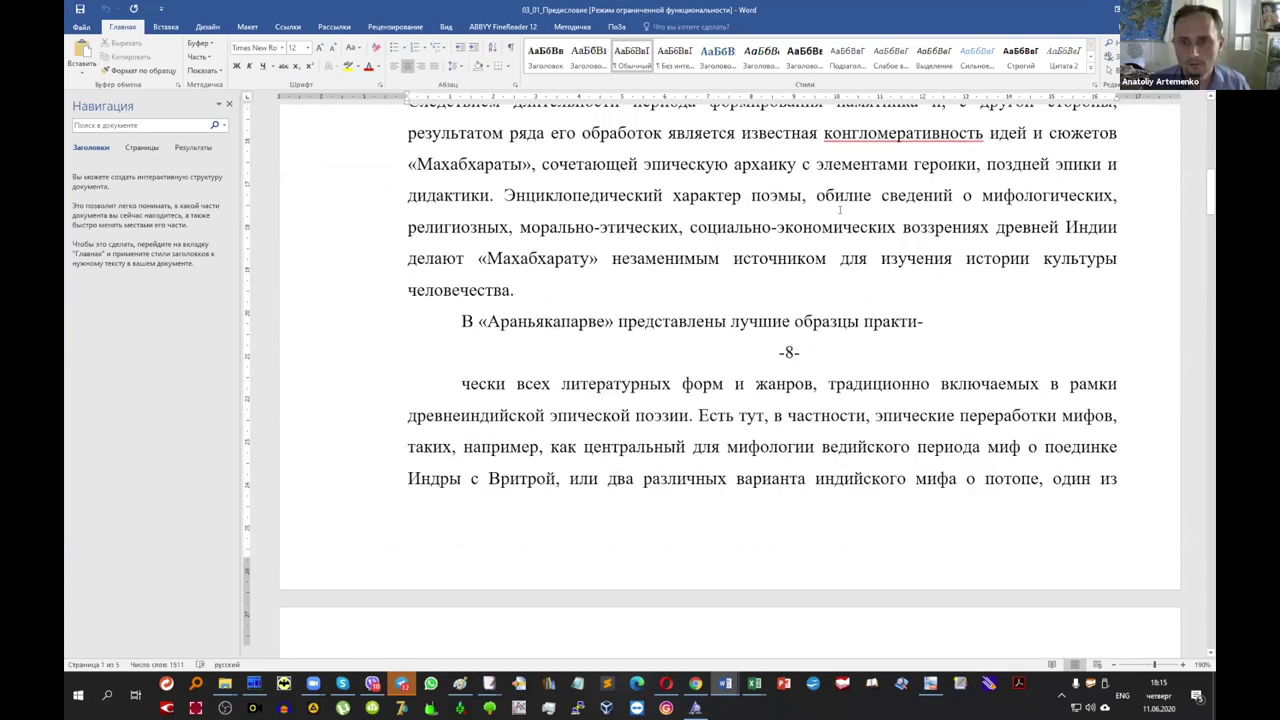
pyautogui.scroll(-10, 800, 215)
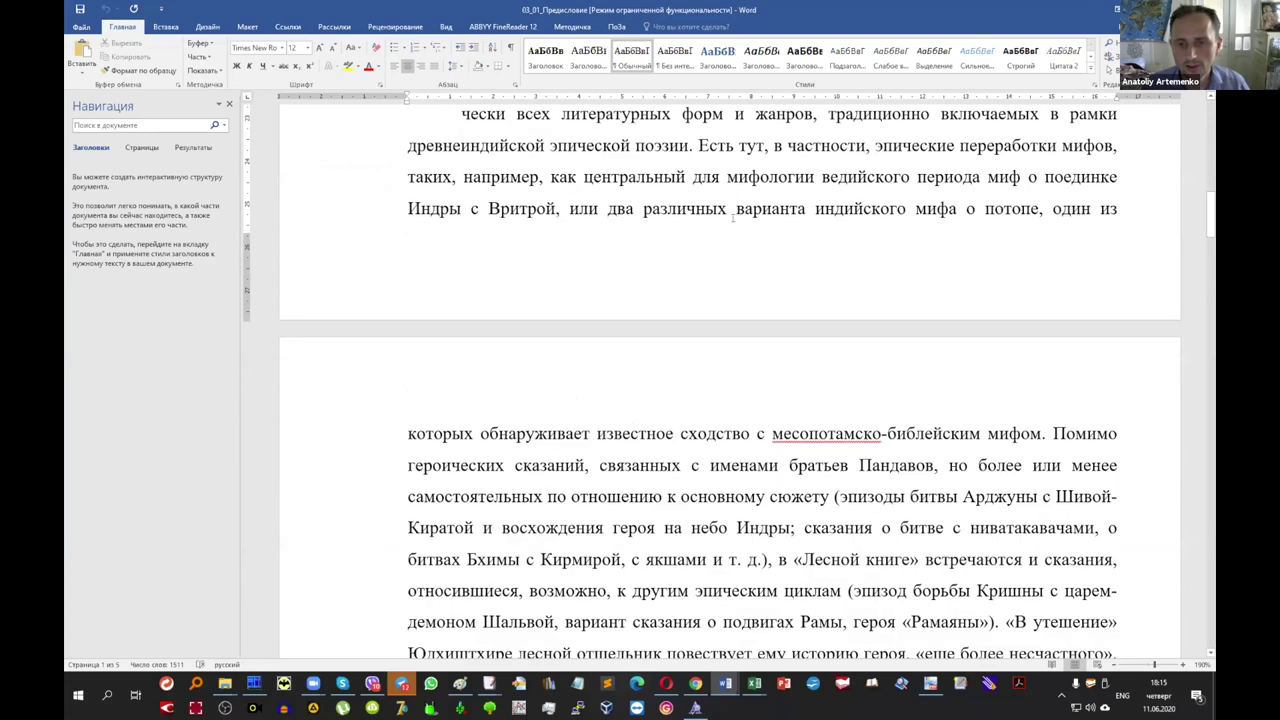
pyautogui.scroll(-2, 763, 380)
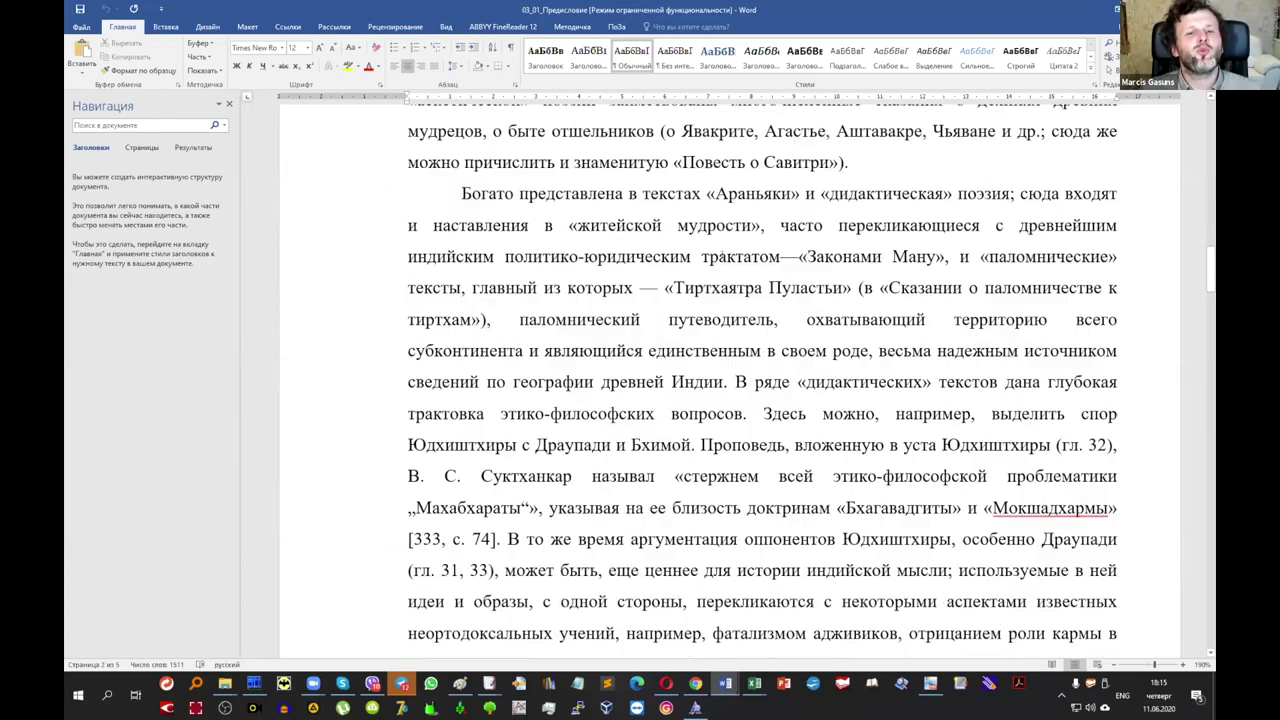
pyautogui.scroll(1, 763, 380)
pyautogui.scroll(8, 717, 232)
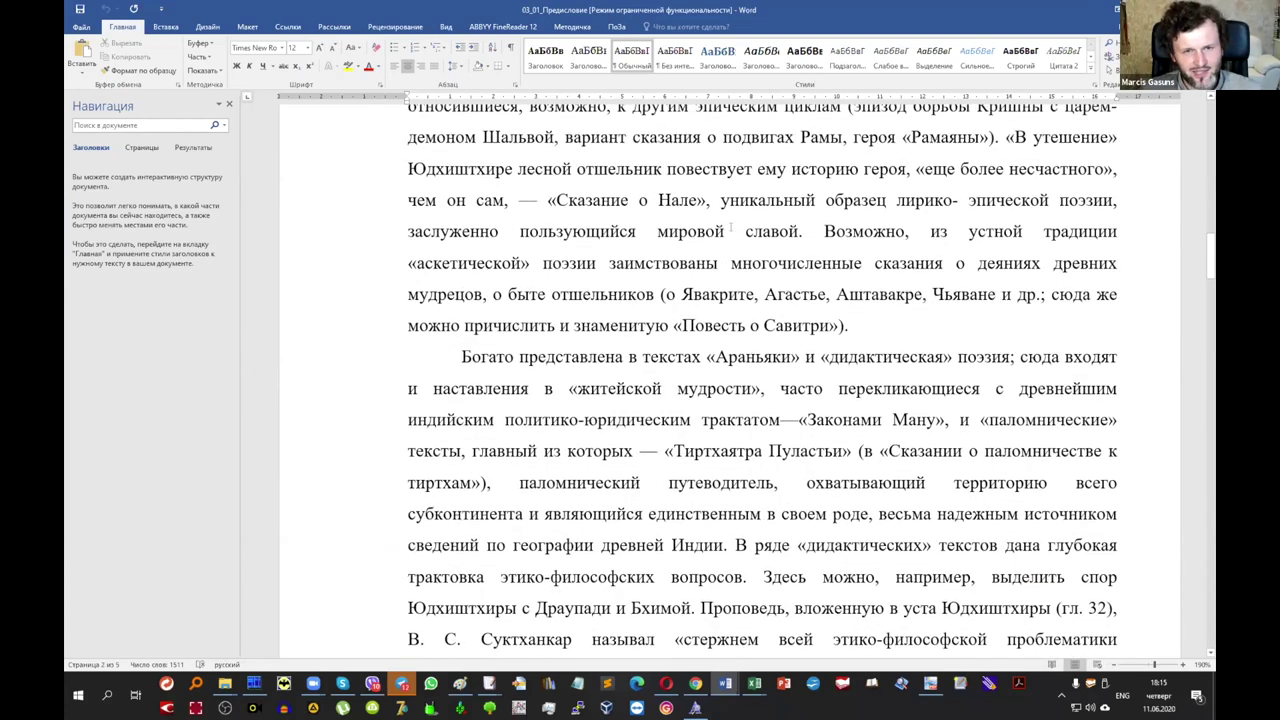
pyautogui.scroll(2, 741, 226)
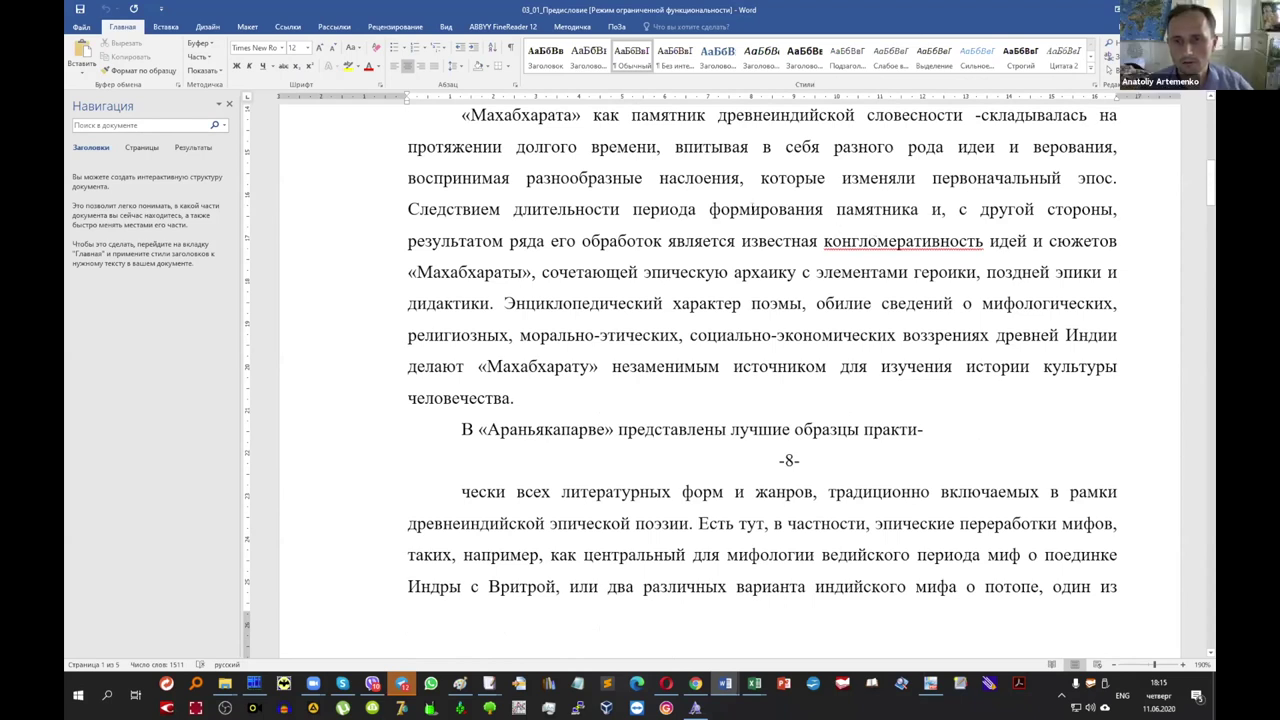
# Return to the preface's beginning and examine how Sanskrit names such as «Араньякапарва» and «Савитри» are spell-checked.
pyautogui.scroll(-2, 752, 210)
pyautogui.scroll(5, 726, 197)
pyautogui.scroll(4, 726, 197)
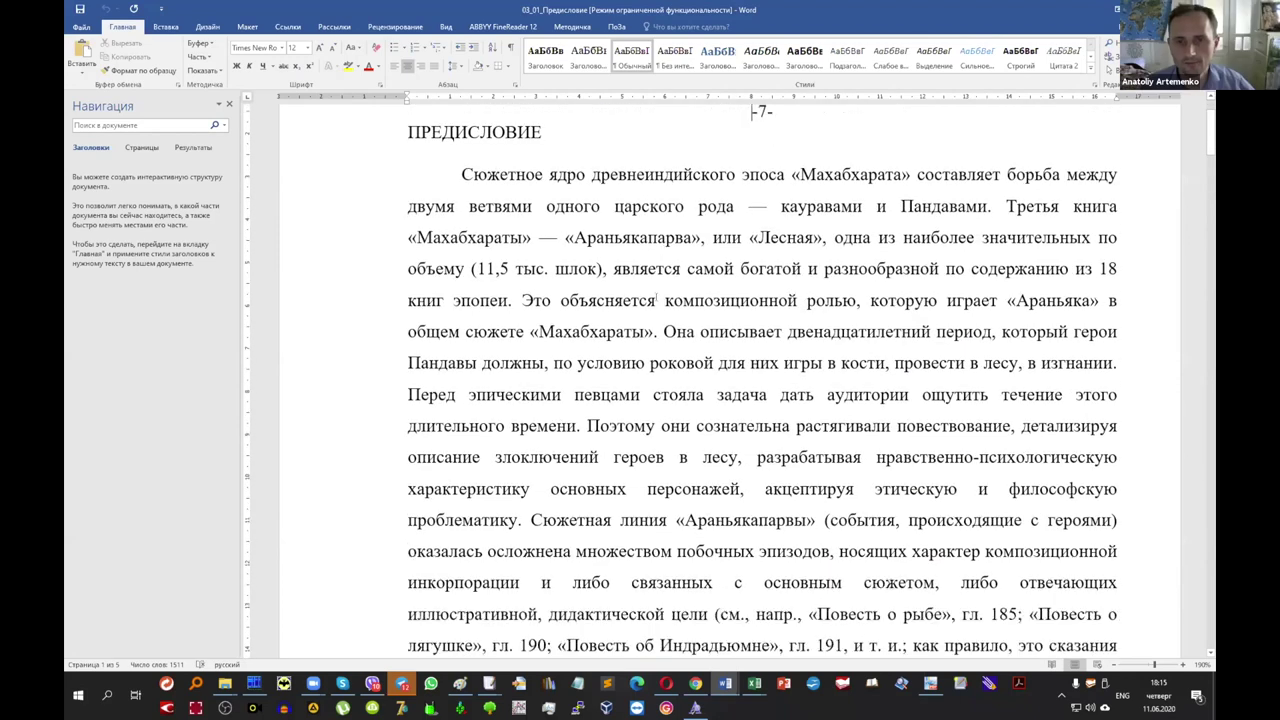
pyautogui.scroll(-1, 635, 195)
pyautogui.click(624, 184)
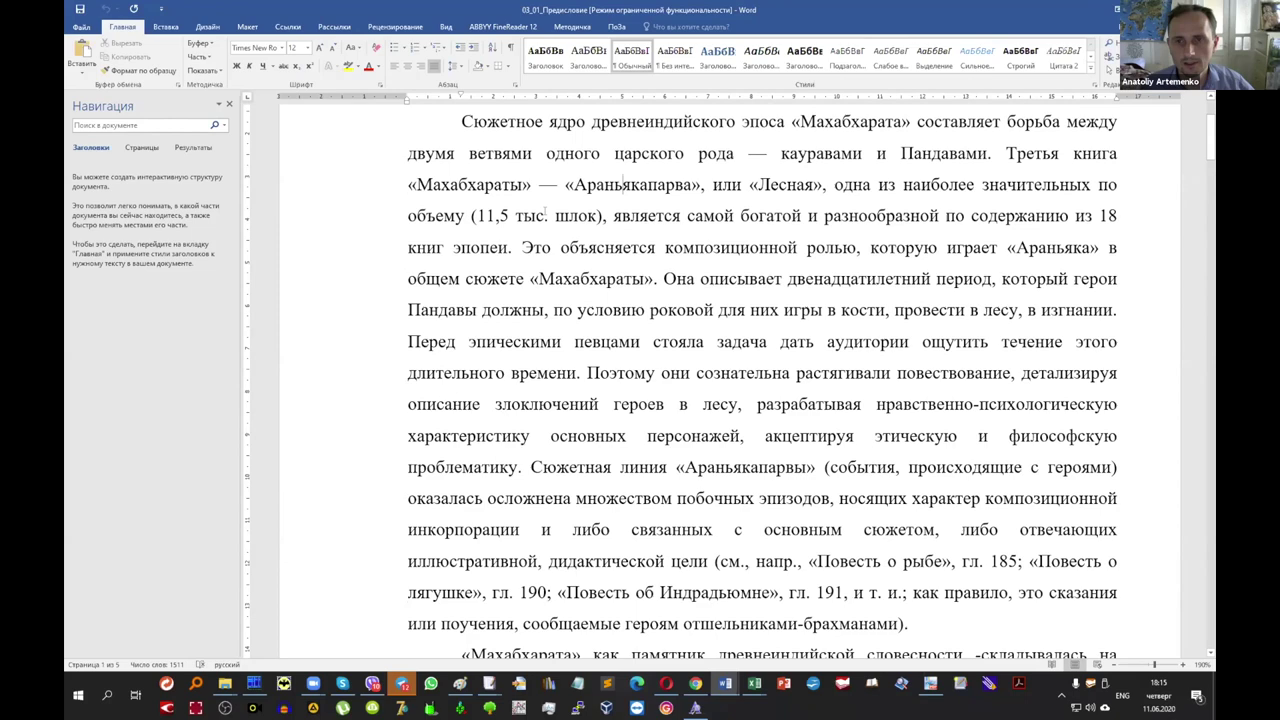
pyautogui.scroll(-10, 830, 472)
pyautogui.scroll(-3, 830, 472)
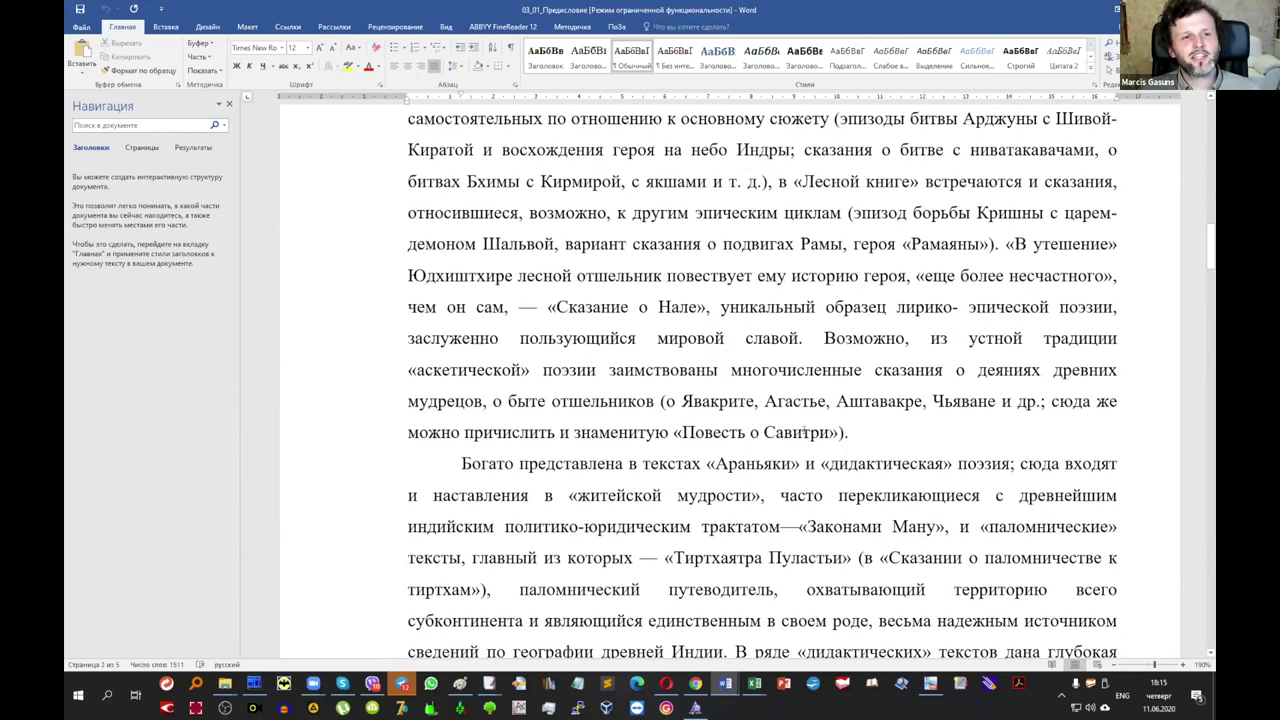
pyautogui.moveTo(763, 432); pyautogui.dragTo(830, 432)
pyautogui.click(995, 381)
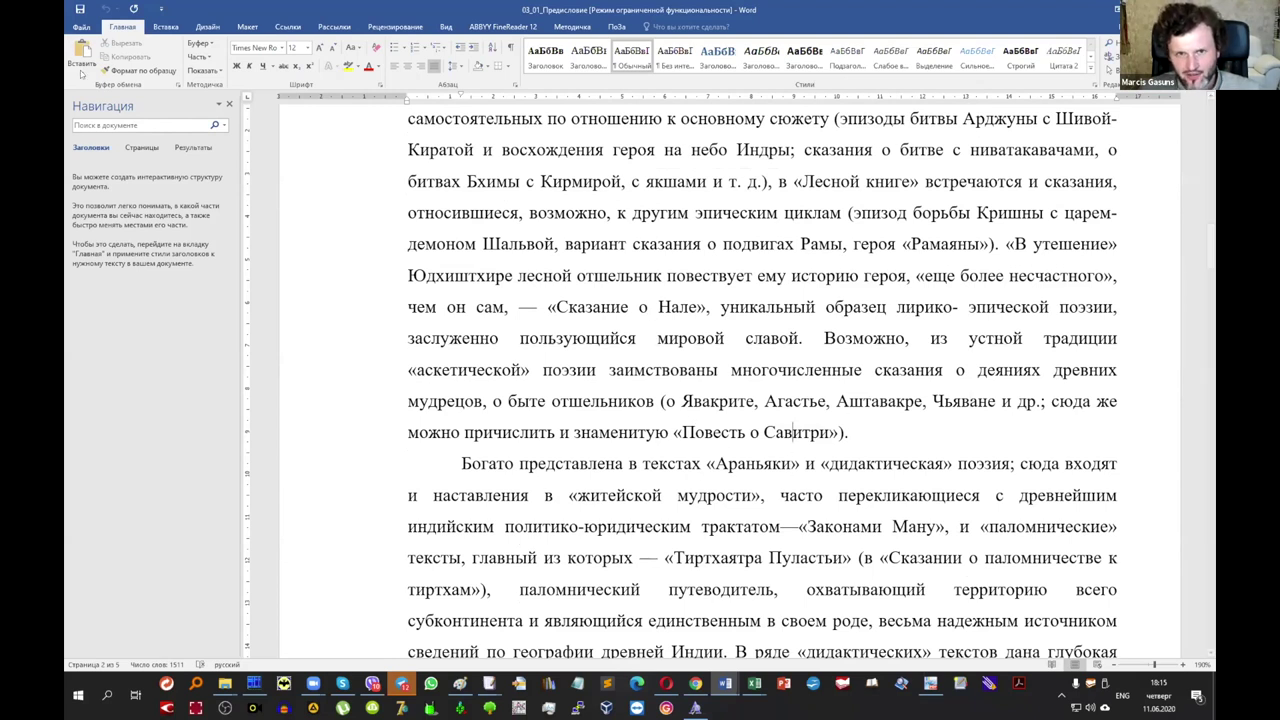
# Enable the R_All.dic custom dictionary in the proofing options and apply the changes.
pyautogui.click(81, 27)
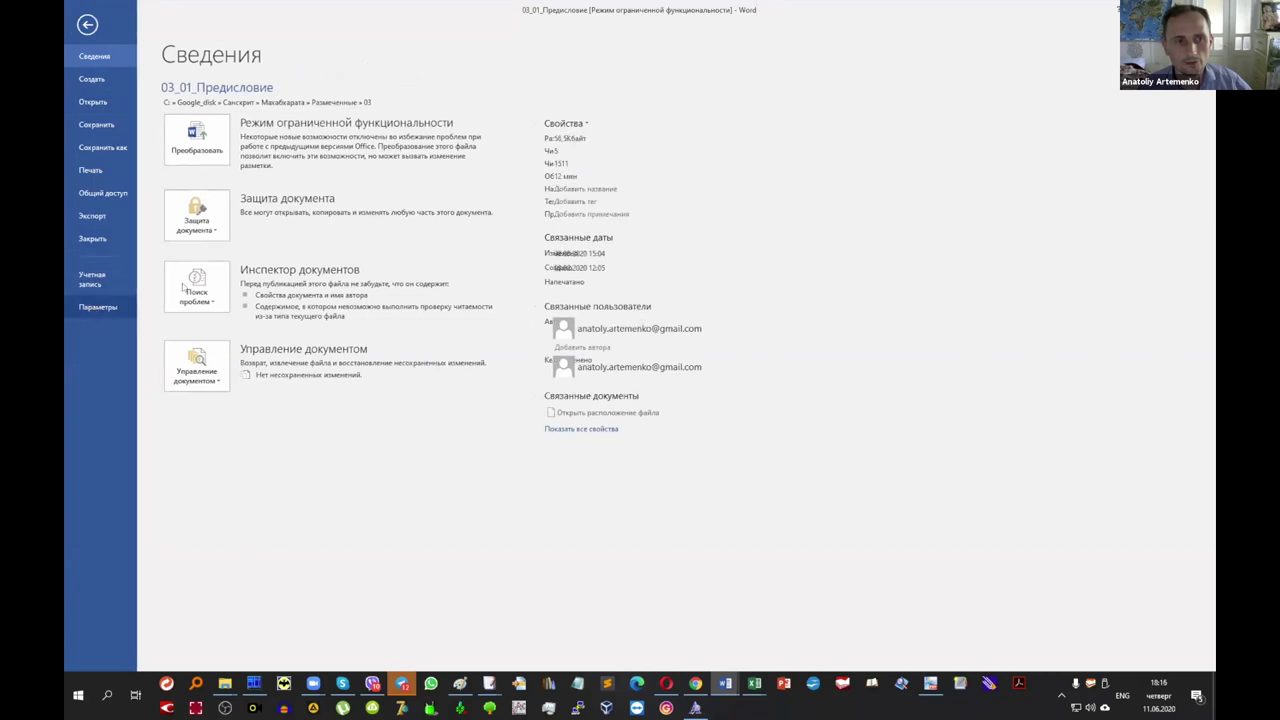
pyautogui.click(98, 307)
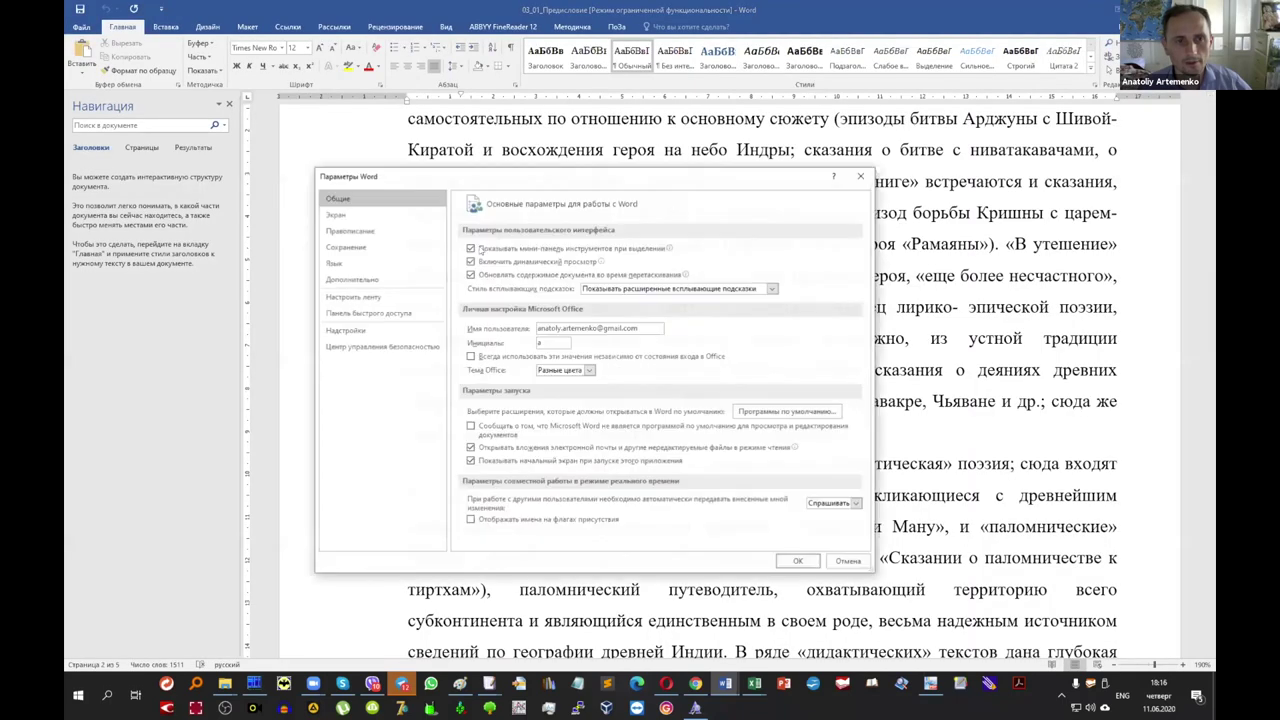
pyautogui.click(340, 232)
pyautogui.click(514, 372)
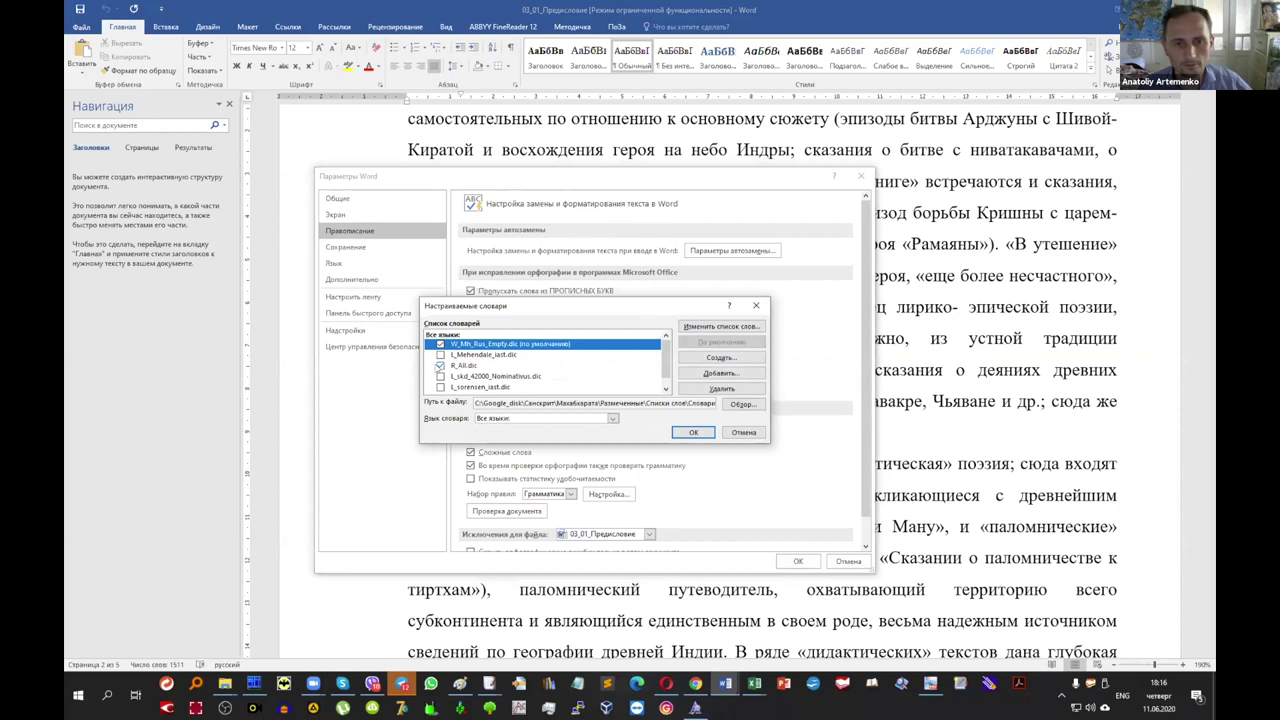
pyautogui.click(440, 365)
pyautogui.click(692, 433)
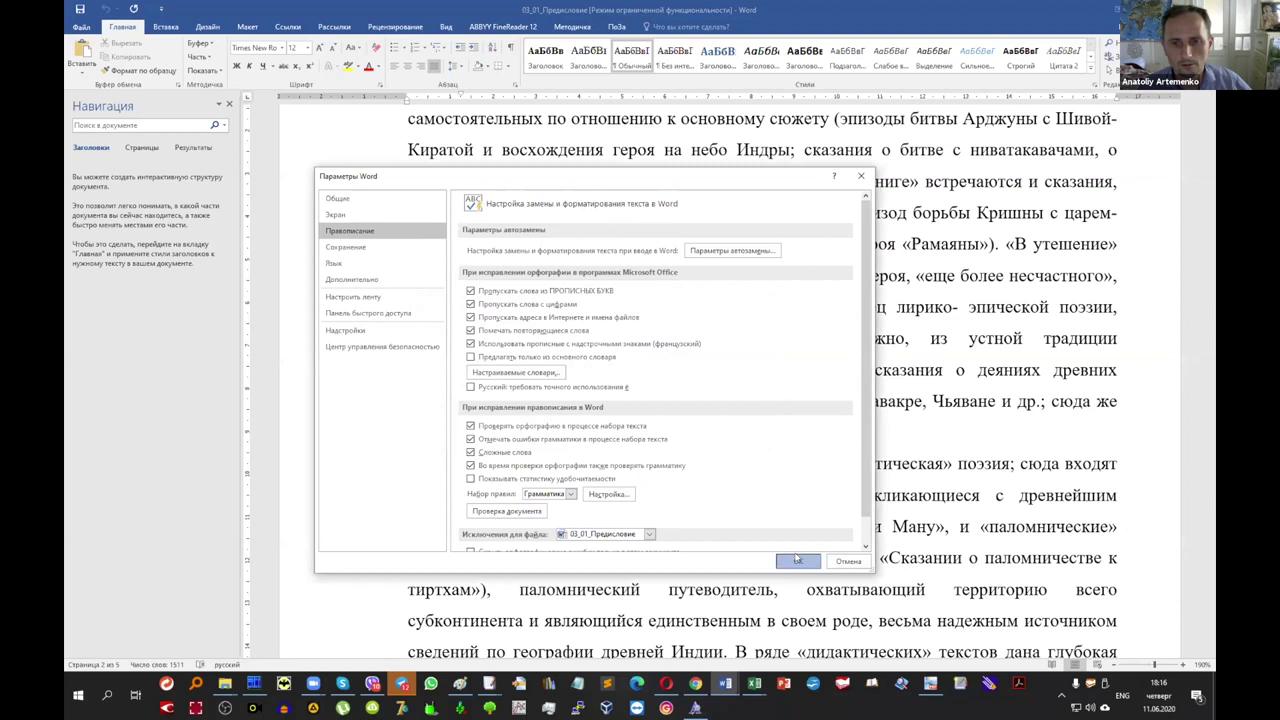
pyautogui.click(797, 560)
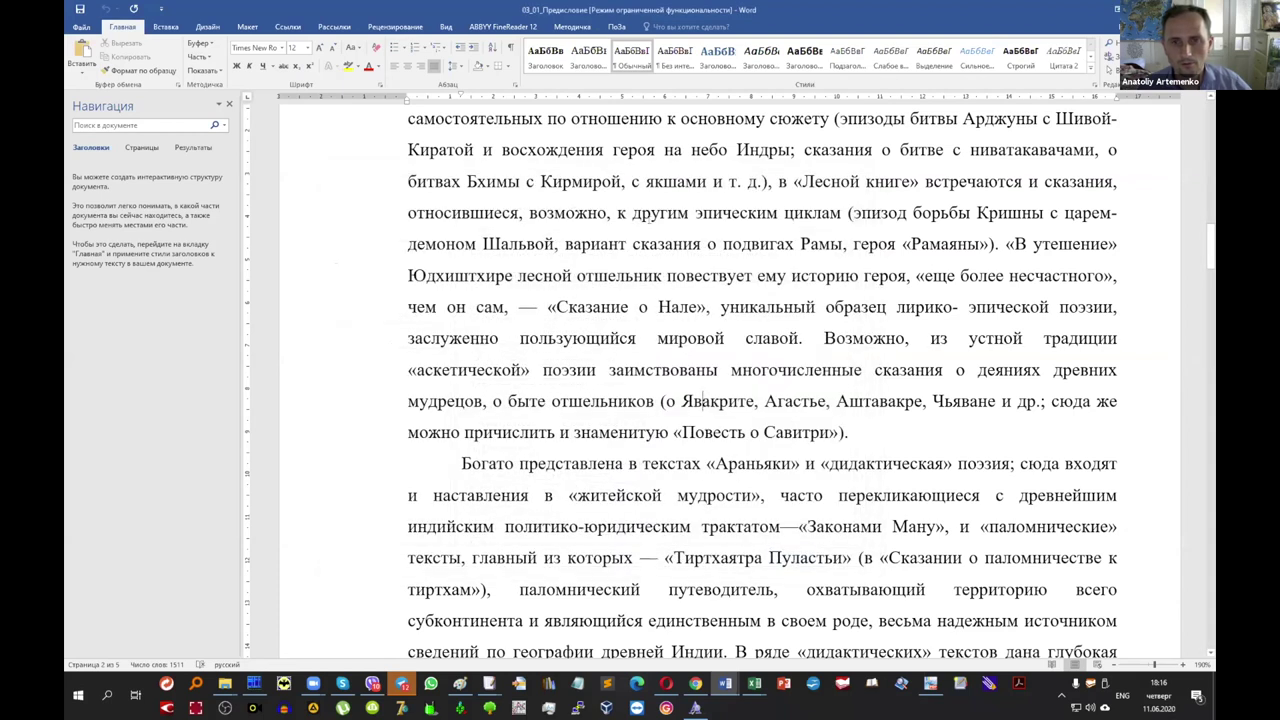
# Check the error-hiding exceptions for 03_01_Предисловие in the proofing options, close them, and look over the text for spelling marks.
pyautogui.scroll(5, 703, 401)
pyautogui.click(81, 27)
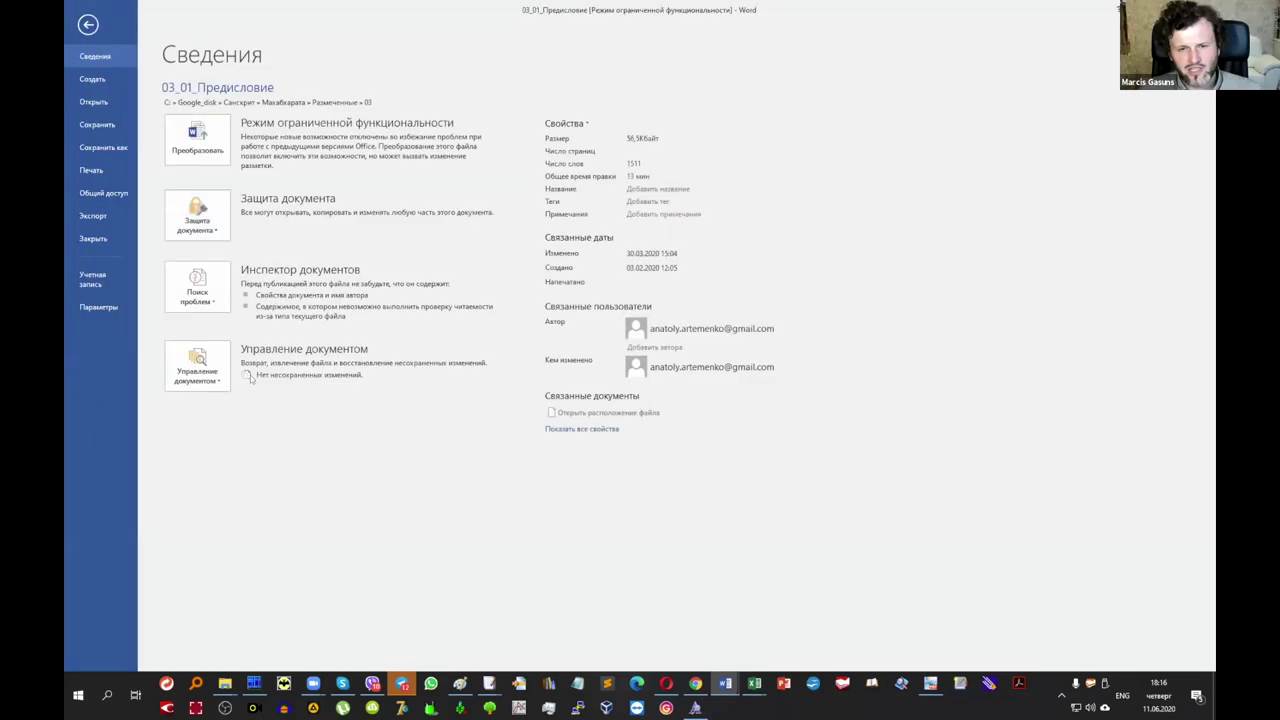
pyautogui.click(98, 306)
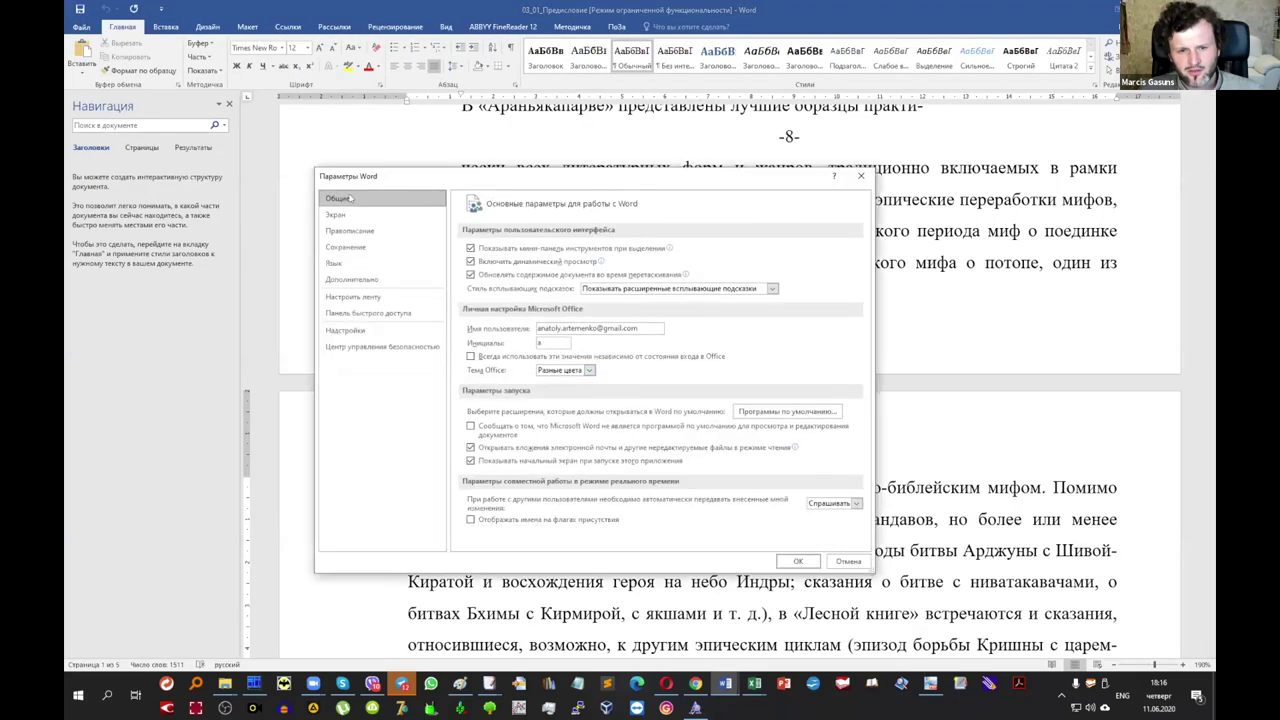
pyautogui.click(349, 230)
pyautogui.scroll(-1, 598, 424)
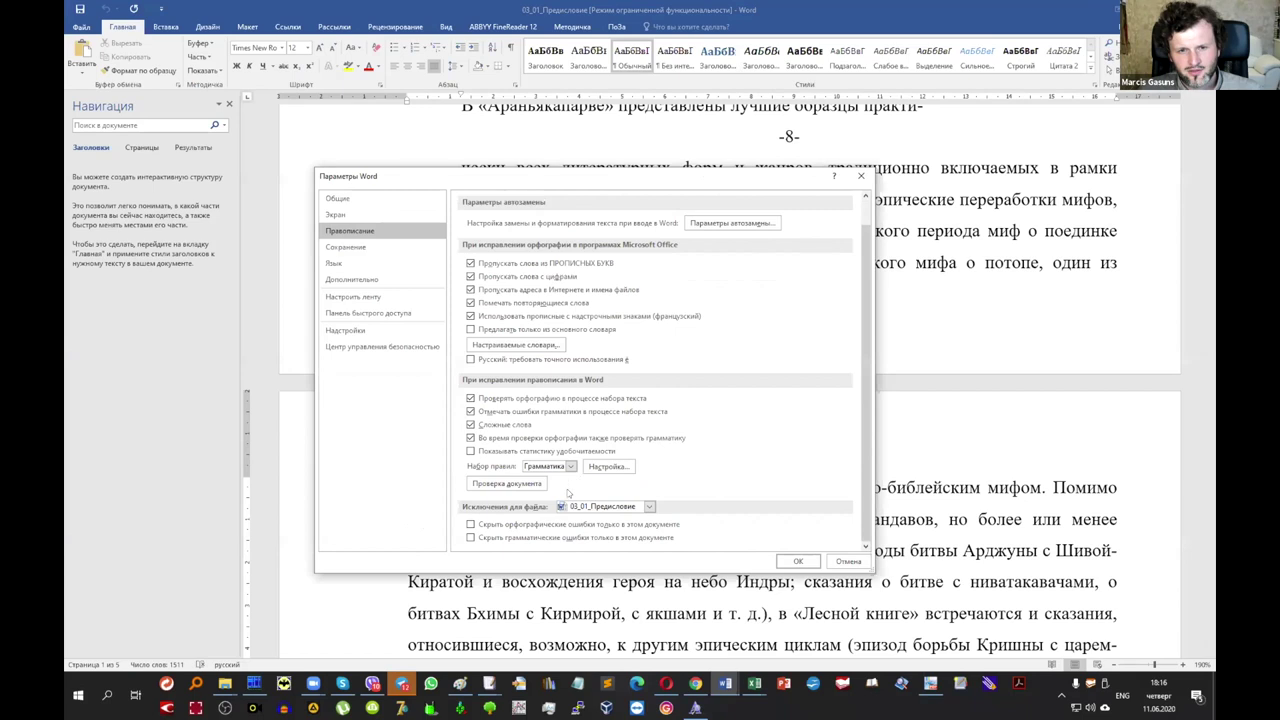
pyautogui.click(795, 562)
pyautogui.scroll(-6, 769, 228)
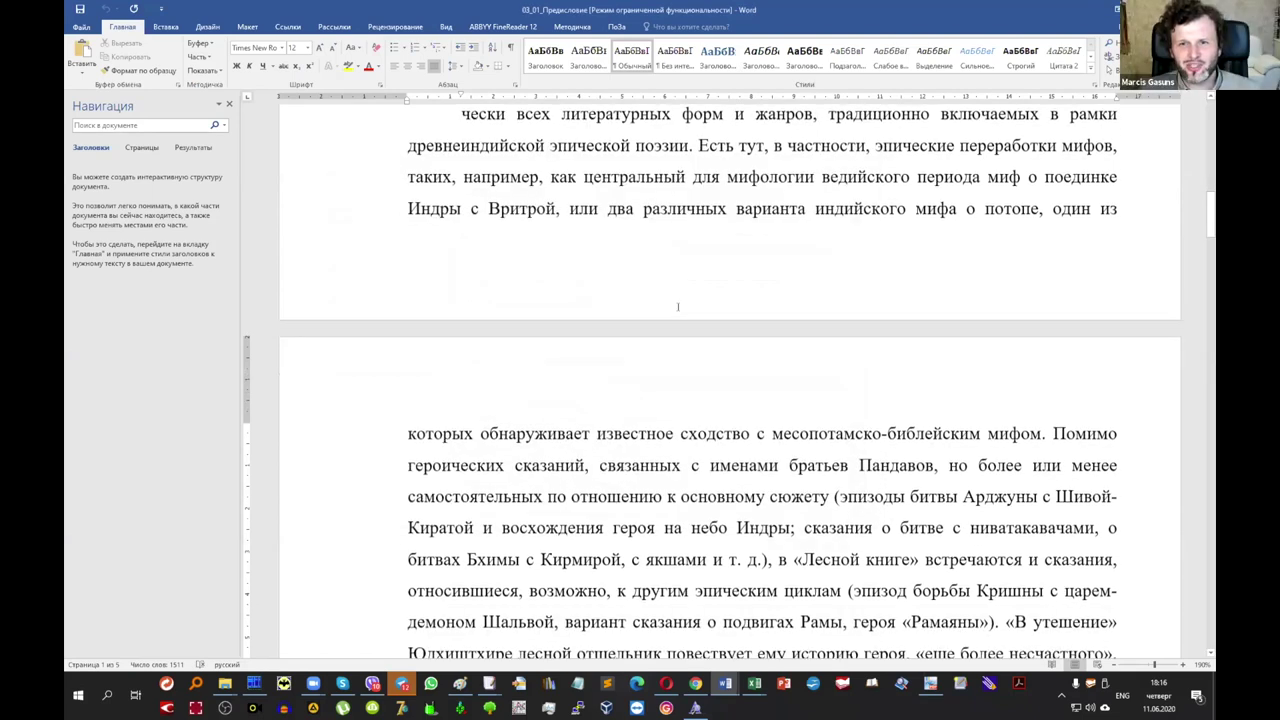
pyautogui.scroll(5, 769, 228)
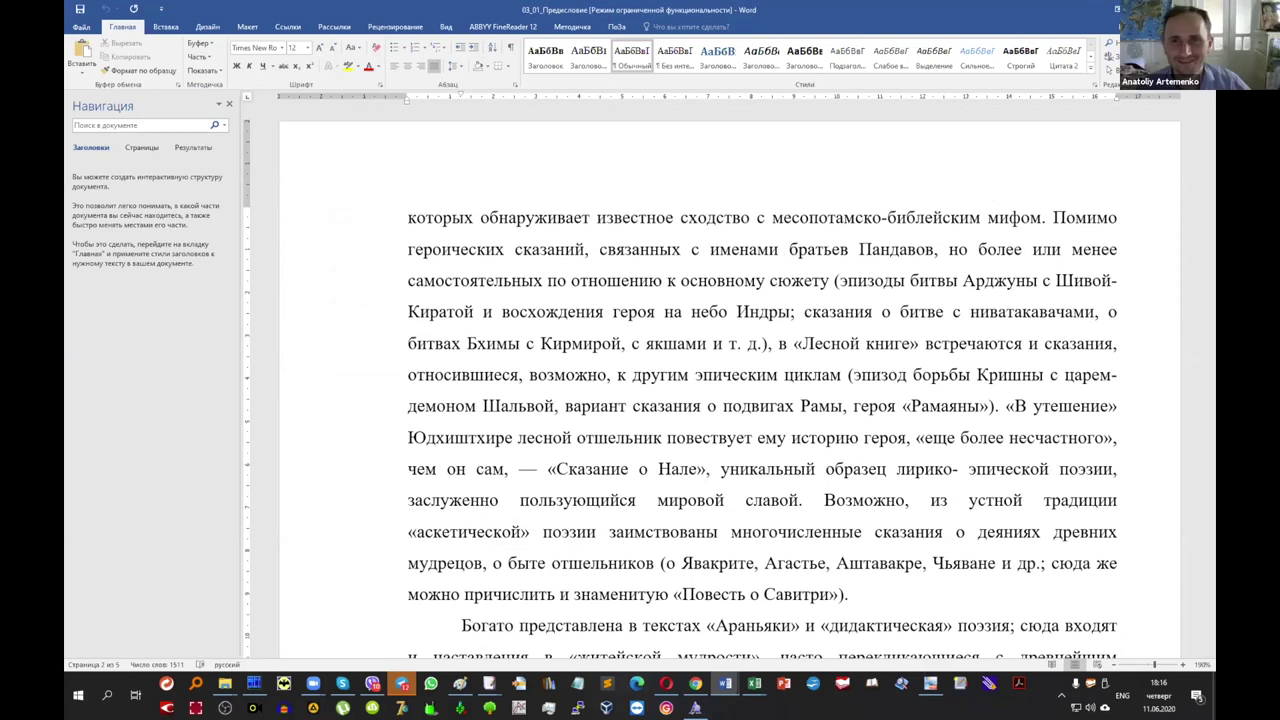
# Close the preface and reopen 03_01_Предисловие.doc from Far Manager.
pyautogui.hotkey('ctrl', 'w')
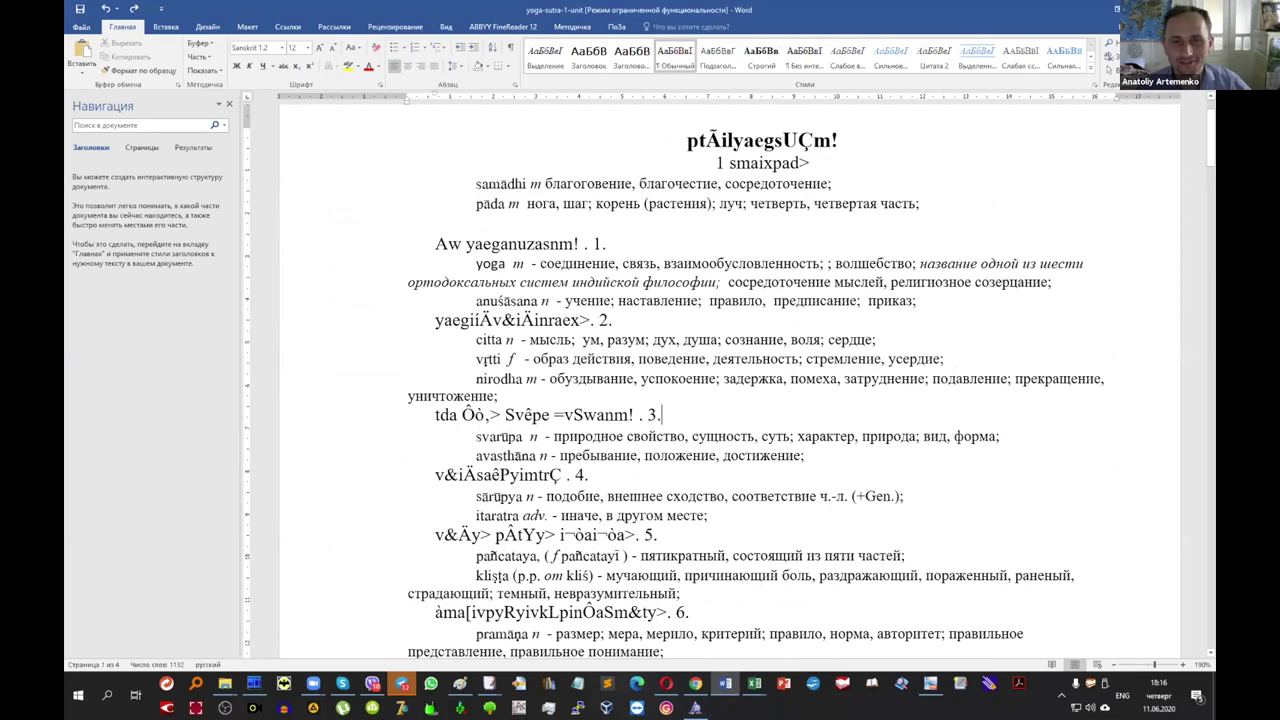
pyautogui.click(254, 683)
pyautogui.doubleClick(682, 107)
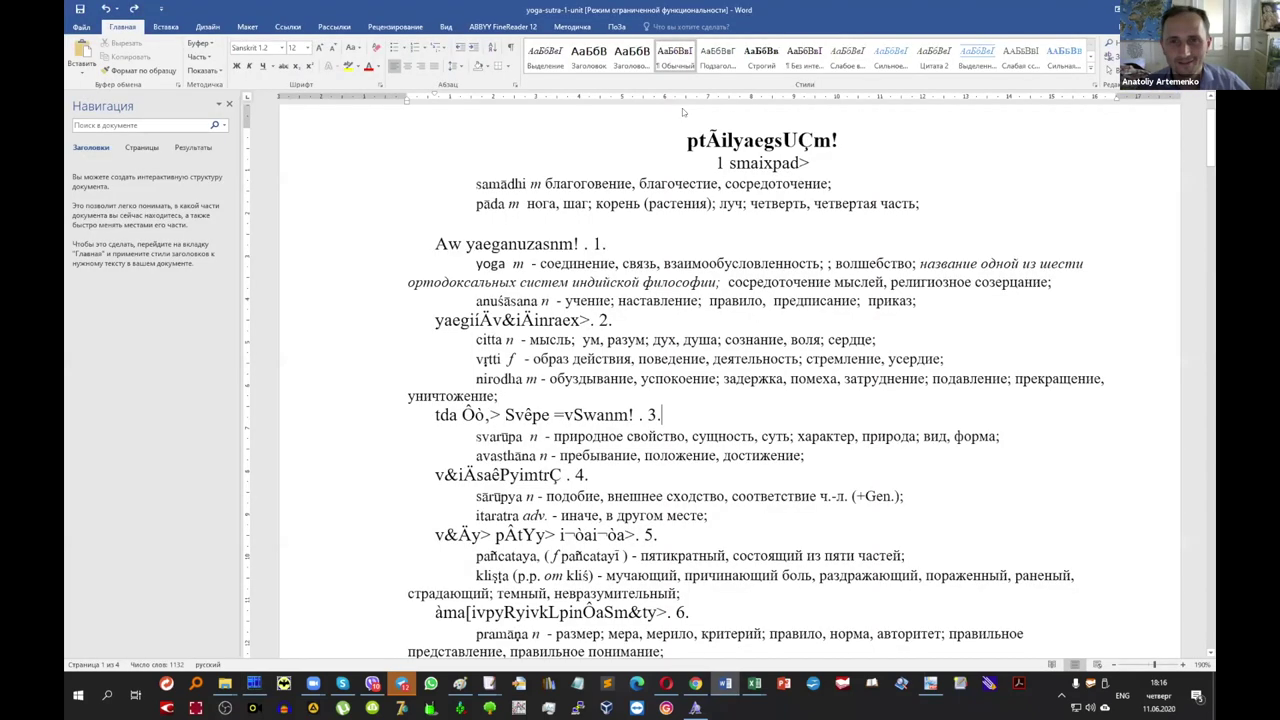
# Look through the reopened preface for words marked as misspelled with the Sanskrit dictionary enabled.
pyautogui.scroll(-15, 686, 211)
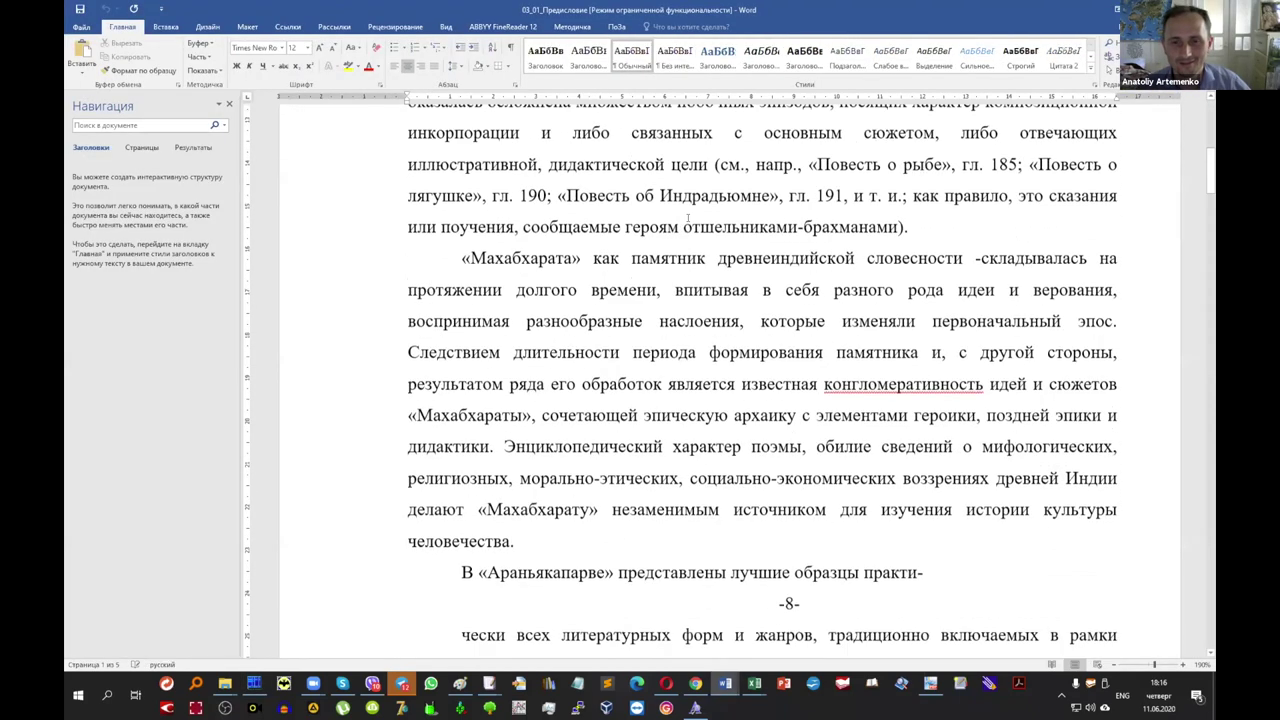
pyautogui.scroll(-10, 688, 218)
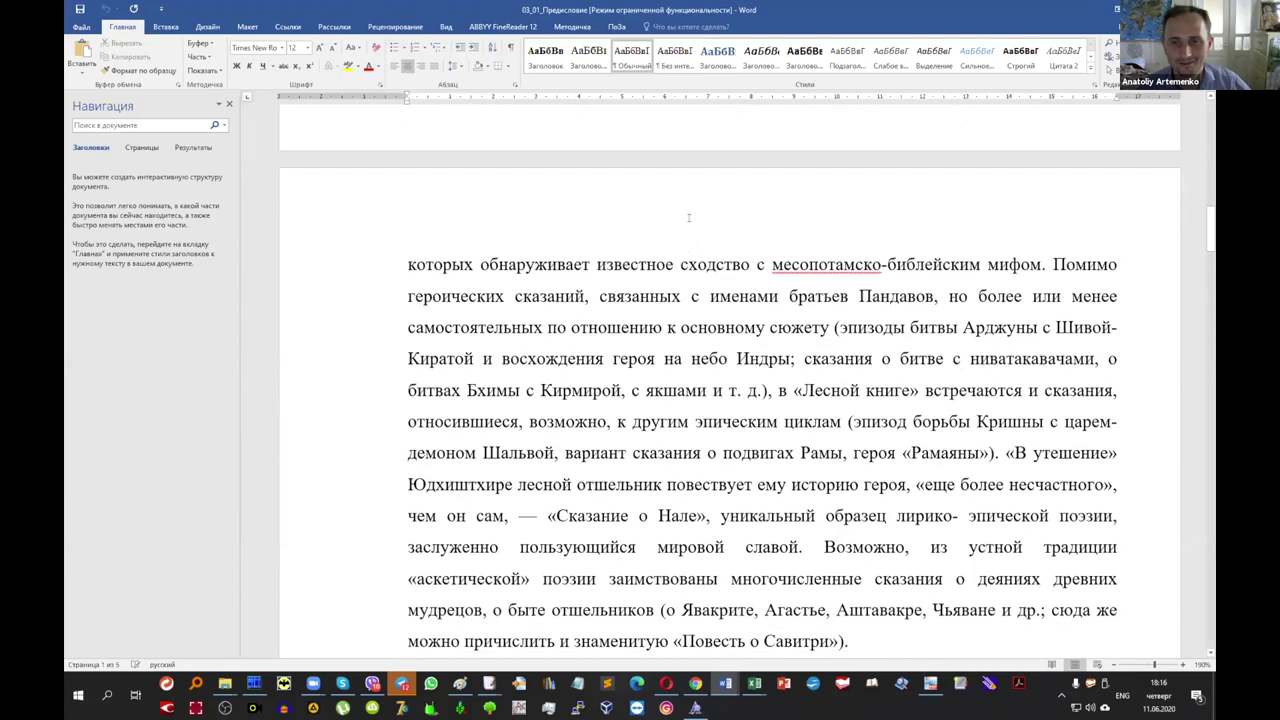
pyautogui.scroll(-10, 694, 262)
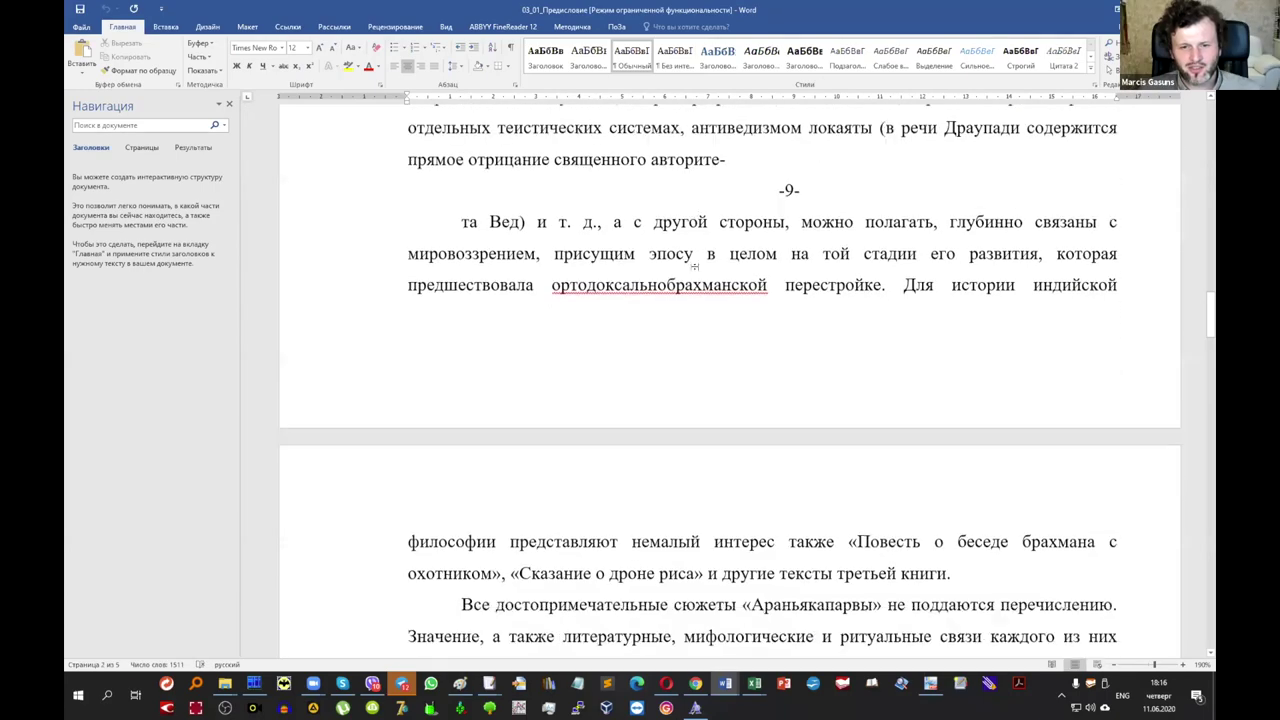
pyautogui.scroll(-2, 695, 264)
pyautogui.scroll(1, 695, 264)
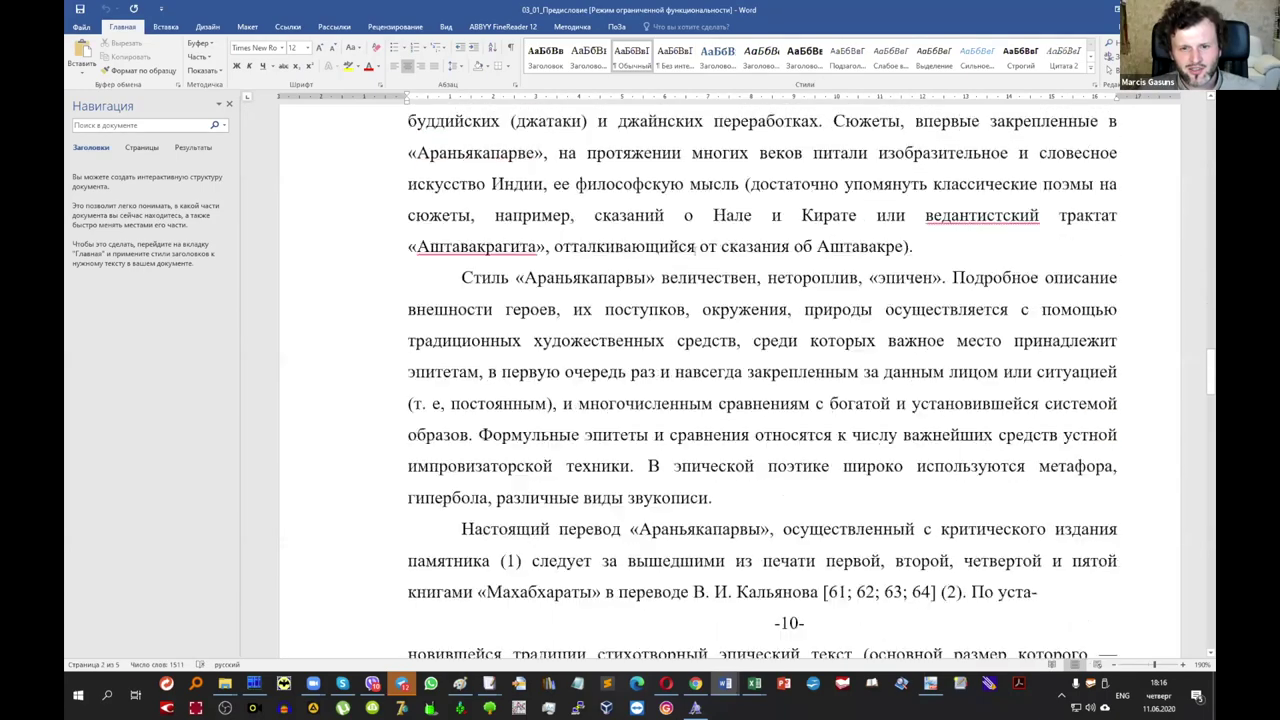
pyautogui.scroll(-3, 697, 258)
pyautogui.scroll(-12, 696, 258)
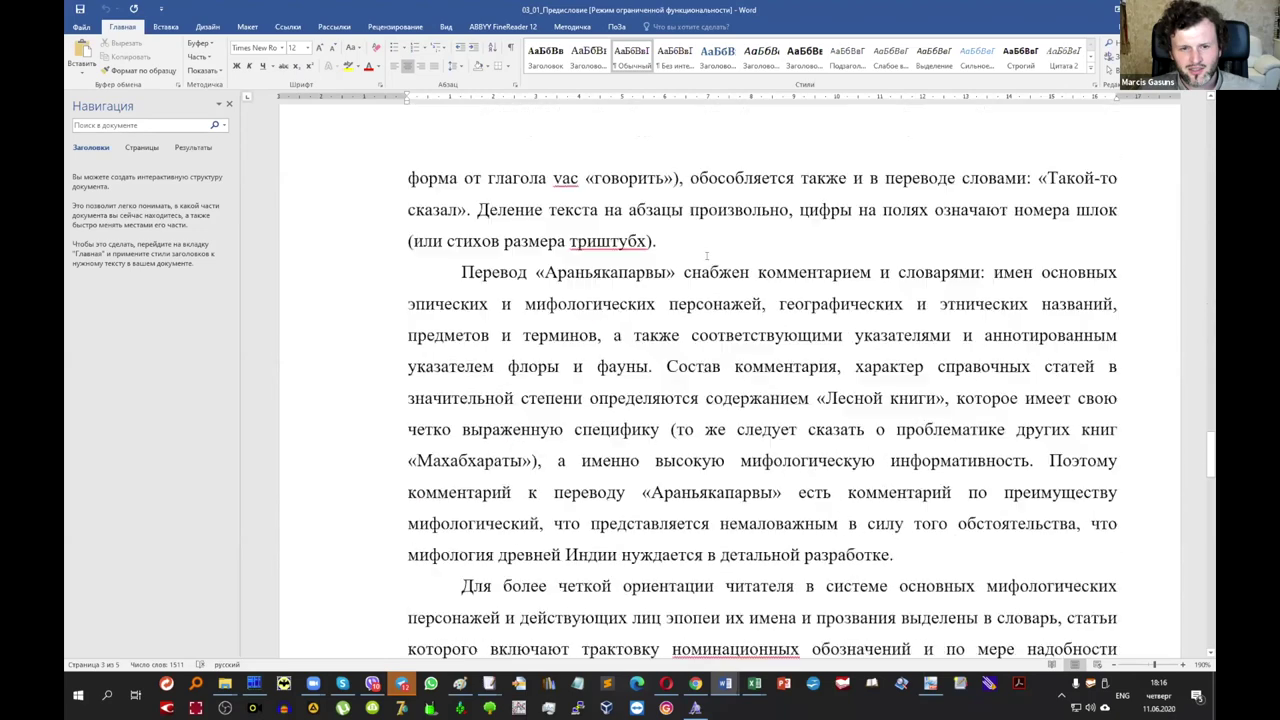
pyautogui.scroll(-3, 705, 256)
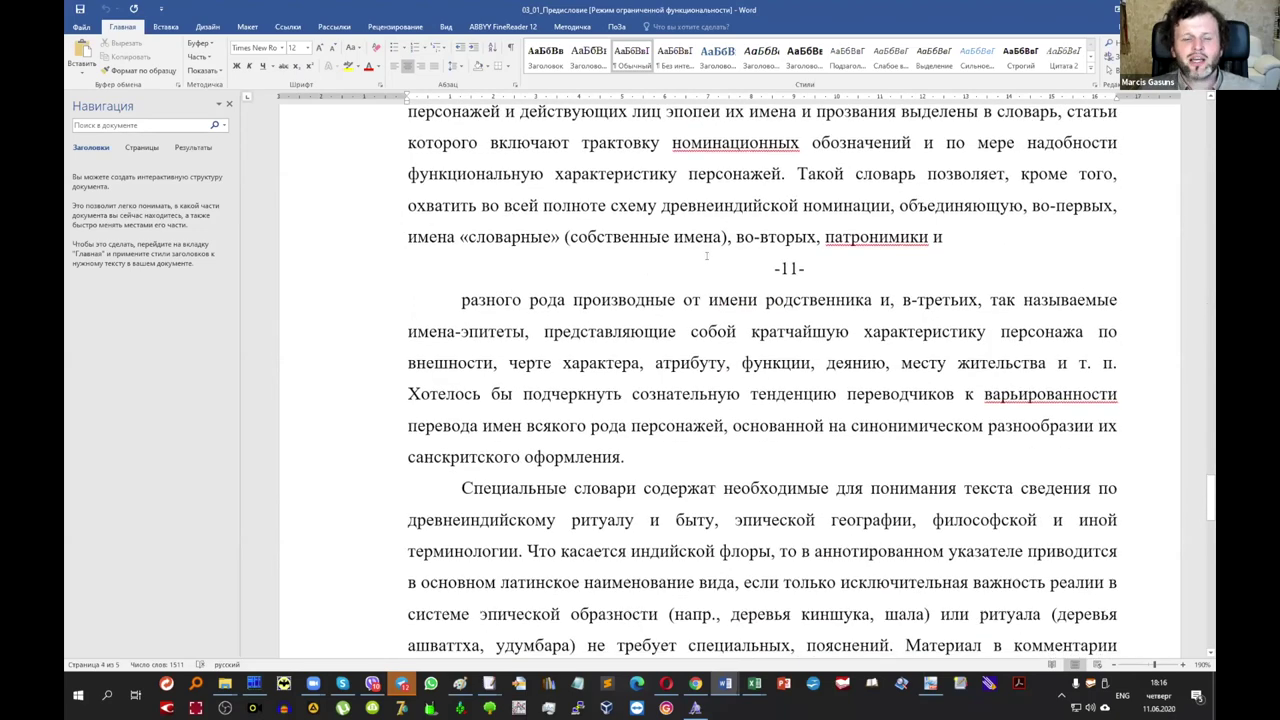
pyautogui.scroll(-5, 706, 256)
pyautogui.scroll(2, 741, 177)
pyautogui.scroll(5, 741, 177)
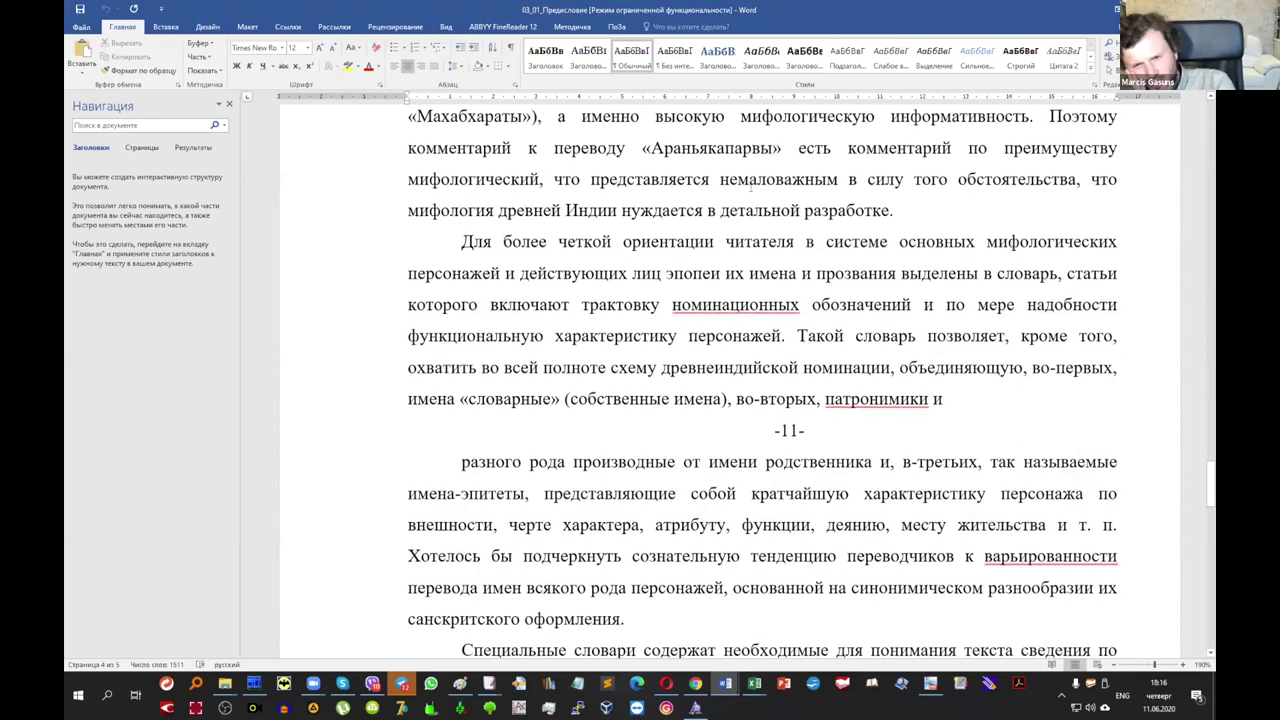
pyautogui.scroll(4, 751, 186)
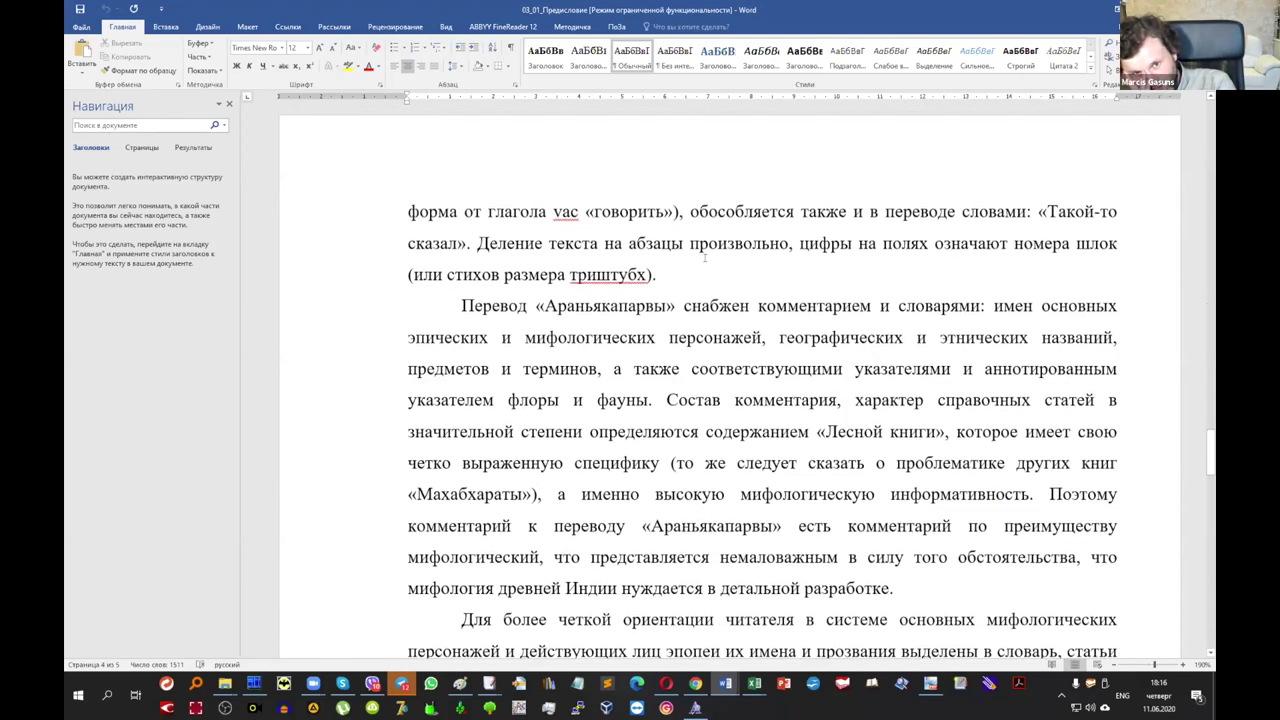
# Add the underlined word «триштубх» to the custom dictionary.
pyautogui.click(648, 275)
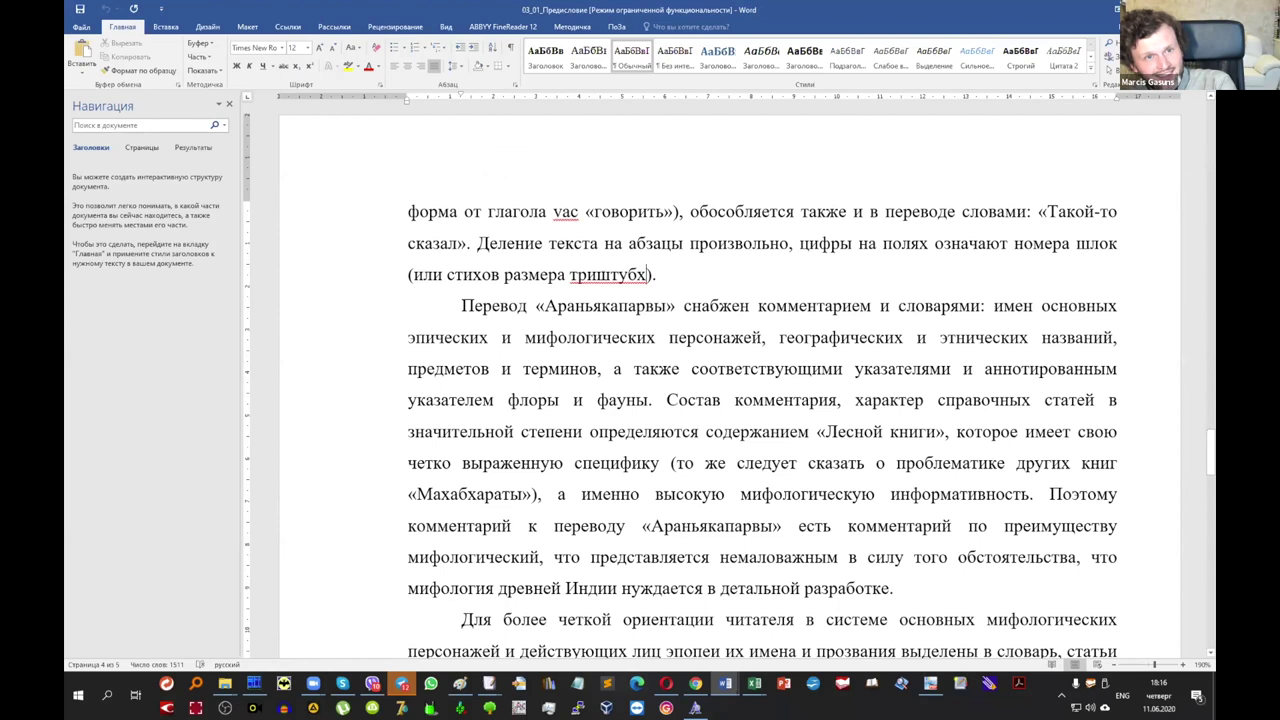
pyautogui.rightClick(650, 285)
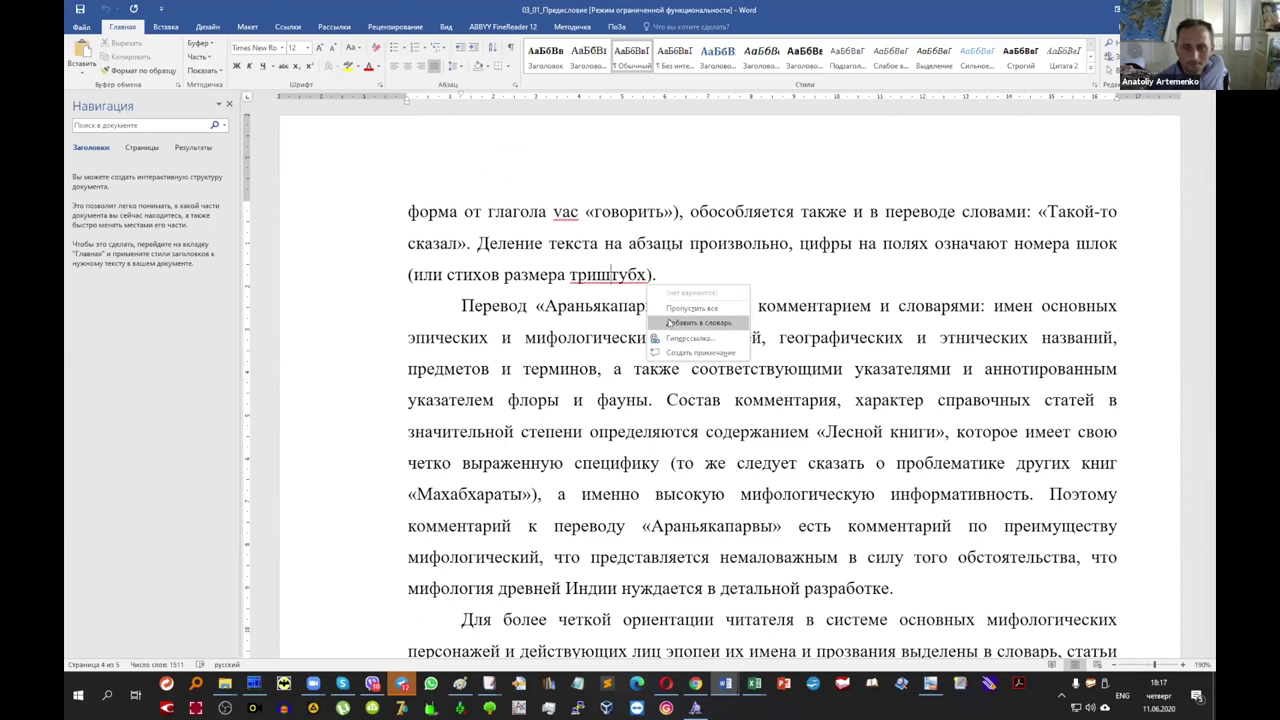
pyautogui.click(670, 323)
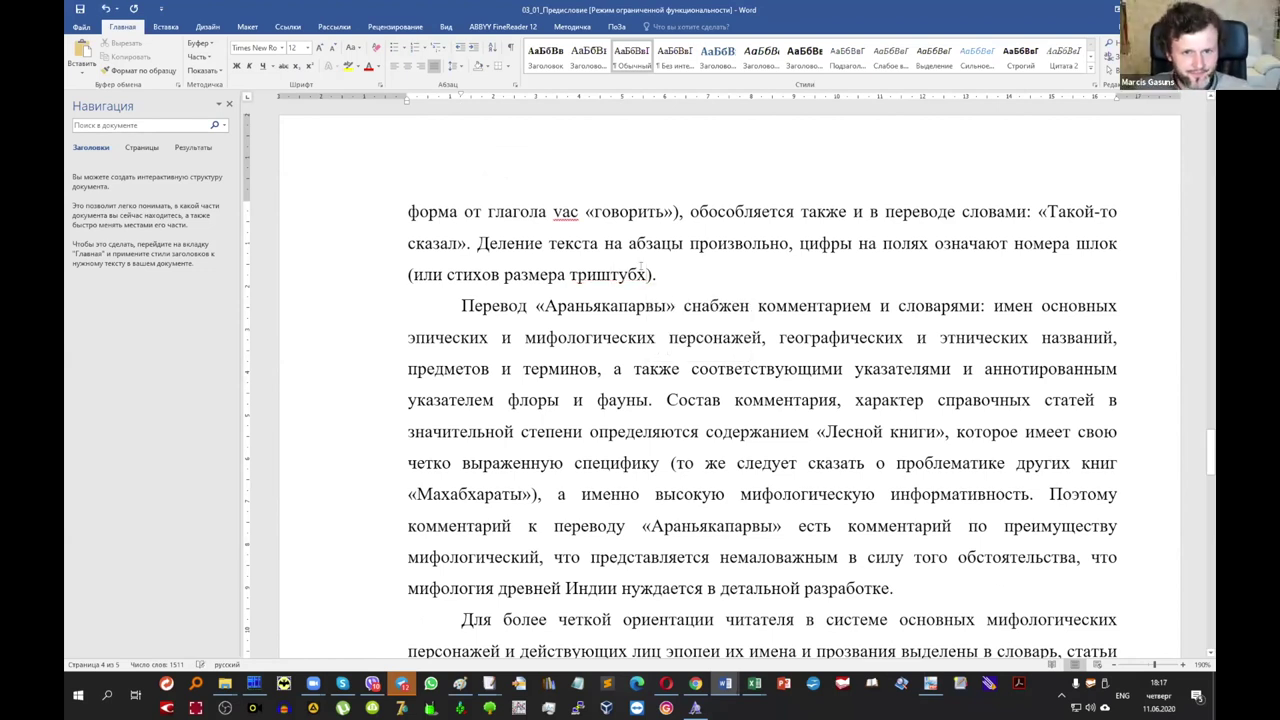
# Look through the remaining pages of the preface, up to the authors' signature, for words marked as misspelled.
pyautogui.scroll(-3, 646, 274)
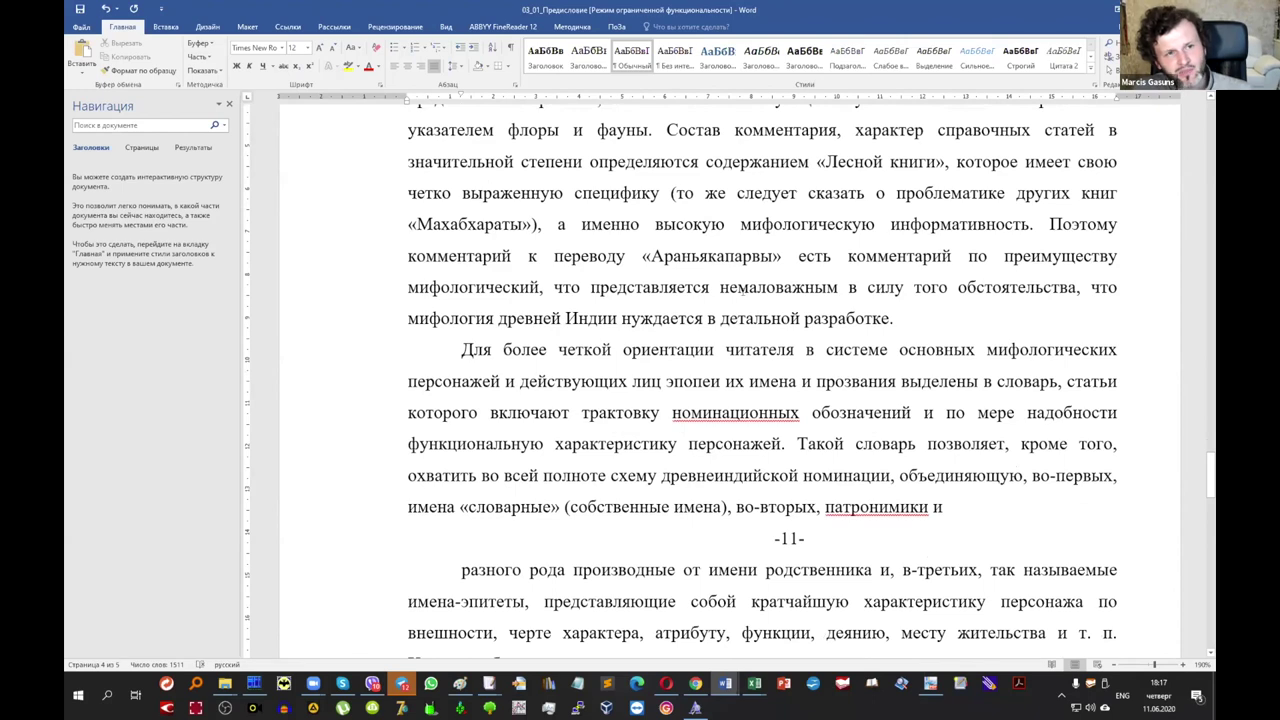
pyautogui.scroll(-1, 687, 255)
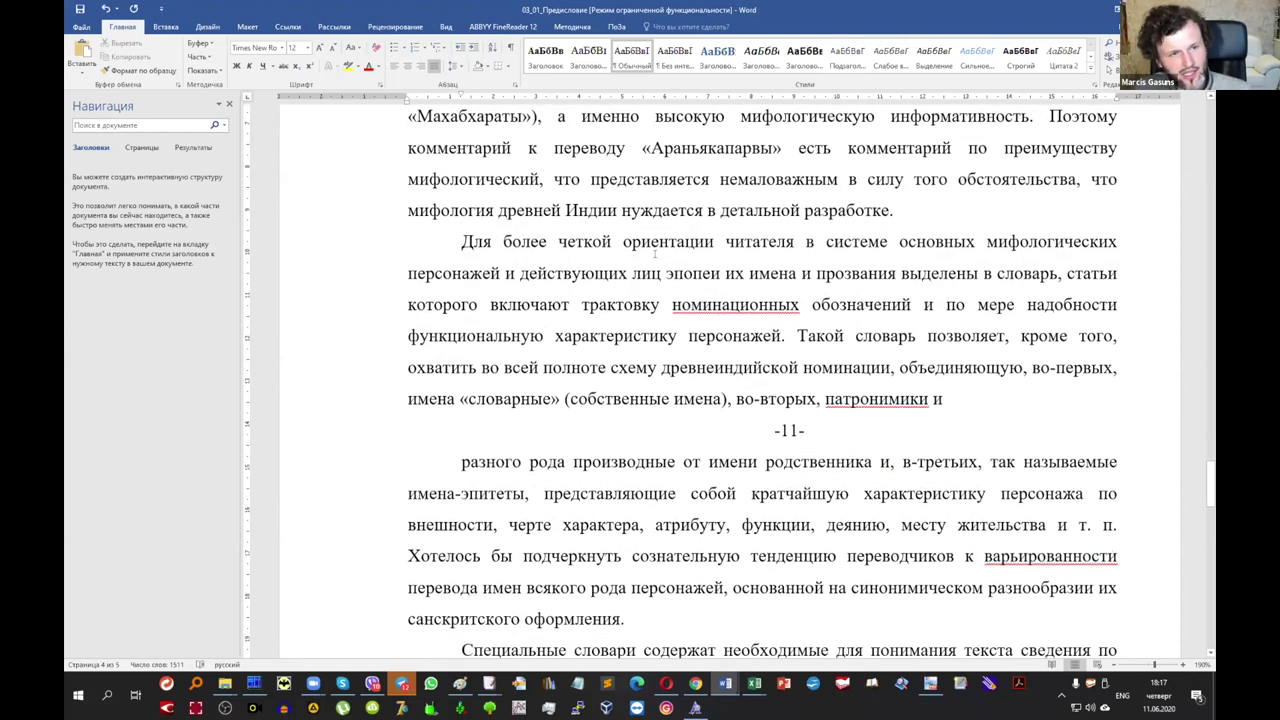
pyautogui.scroll(-4, 646, 256)
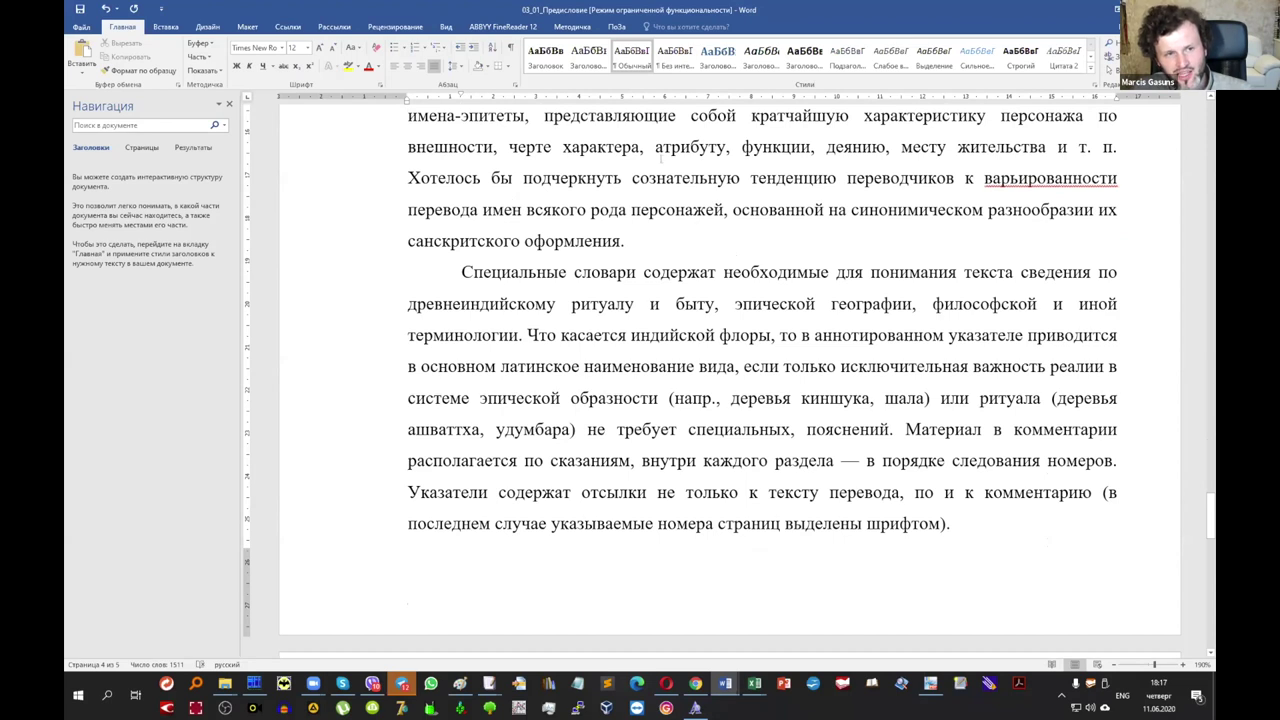
pyautogui.scroll(-2, 598, 181)
pyautogui.scroll(-3, 598, 181)
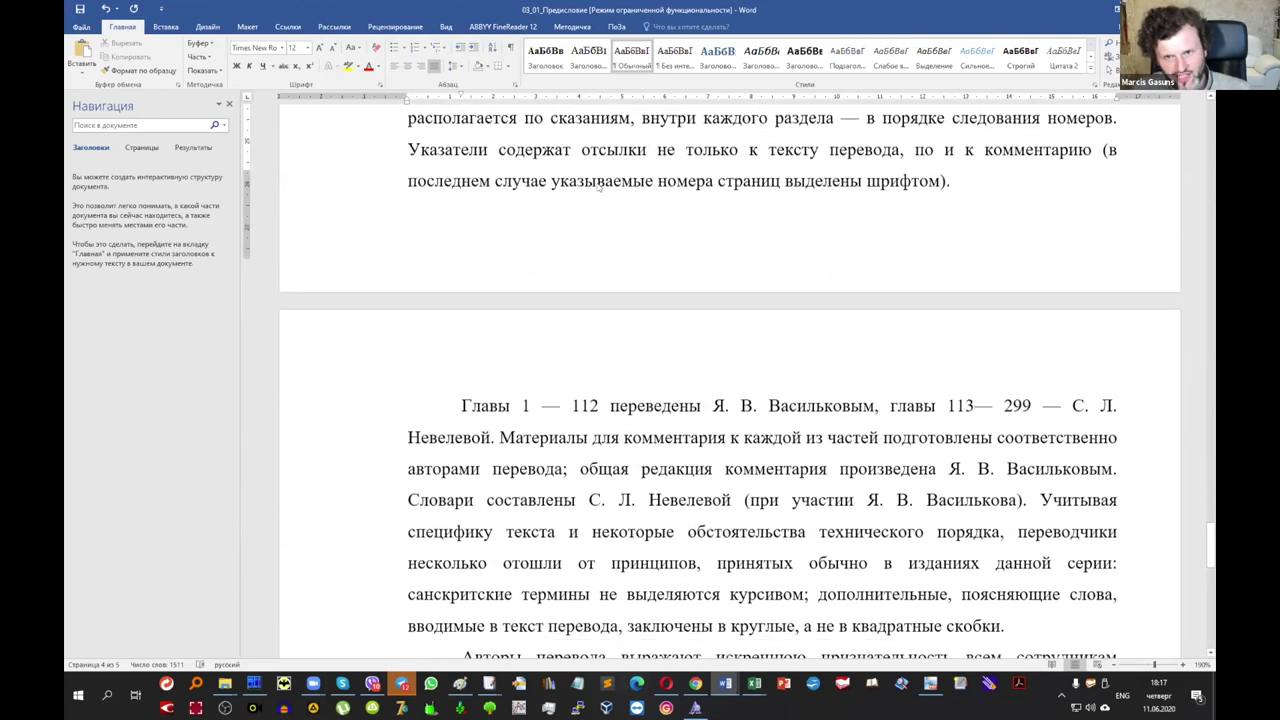
pyautogui.scroll(-1, 598, 187)
pyautogui.scroll(-3, 597, 187)
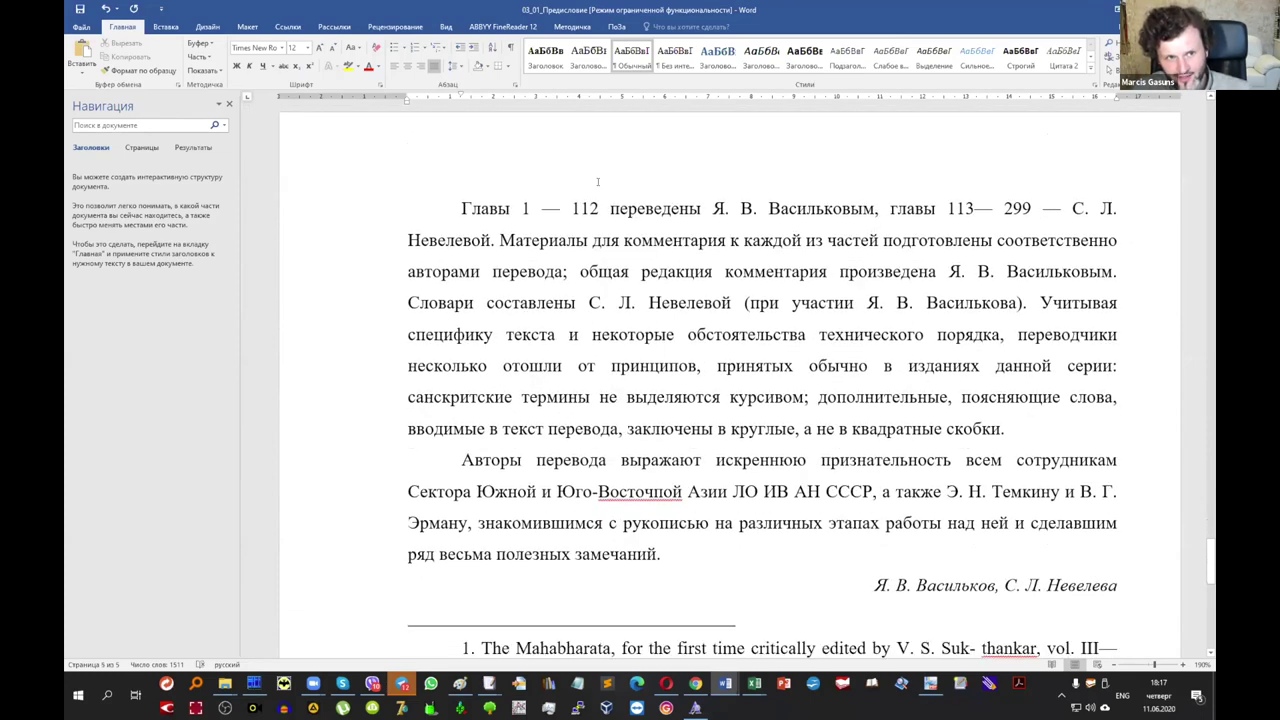
# Review the spelling marks from the preface's end back to its beginning.
pyautogui.scroll(1, 597, 187)
pyautogui.scroll(10, 597, 185)
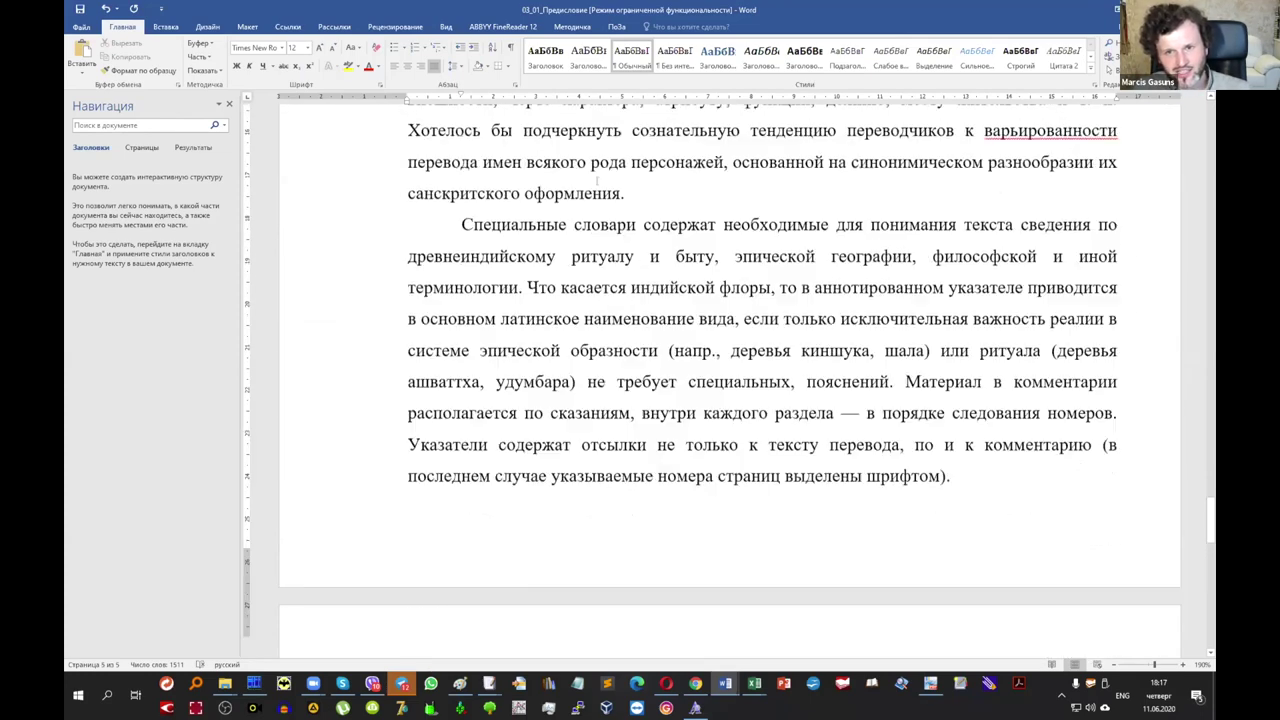
pyautogui.scroll(11, 596, 180)
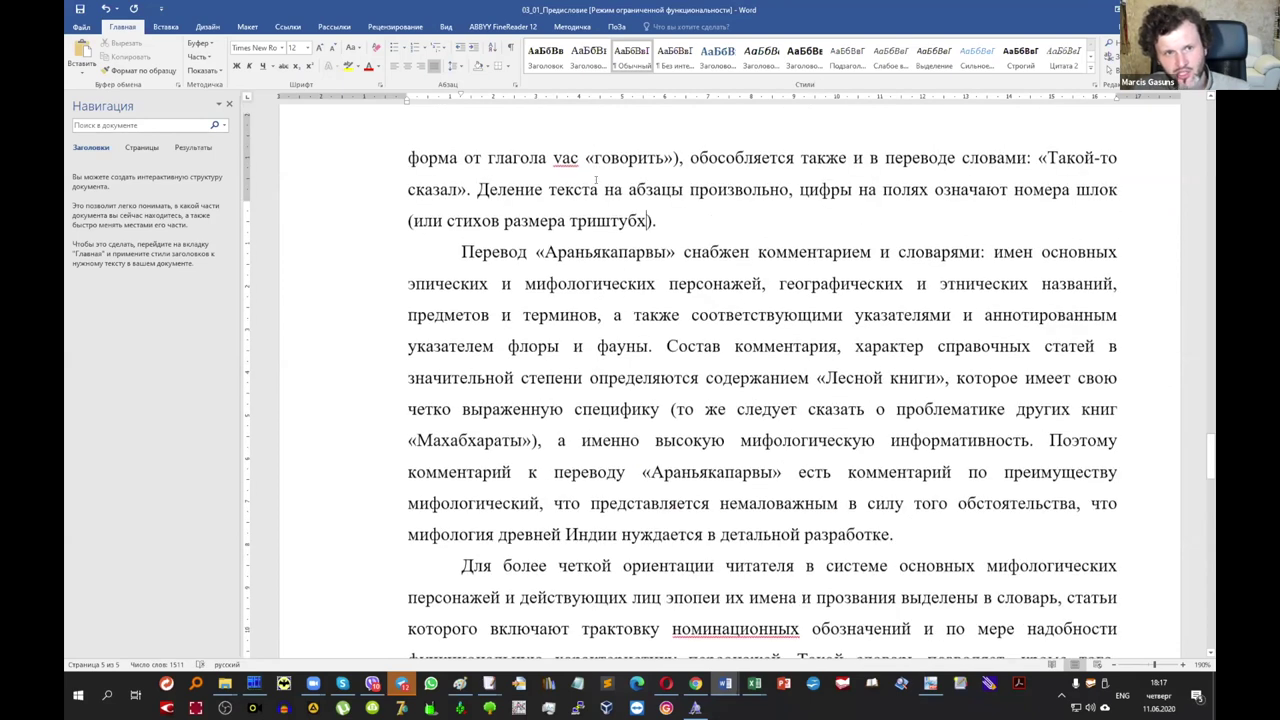
pyautogui.scroll(10, 596, 180)
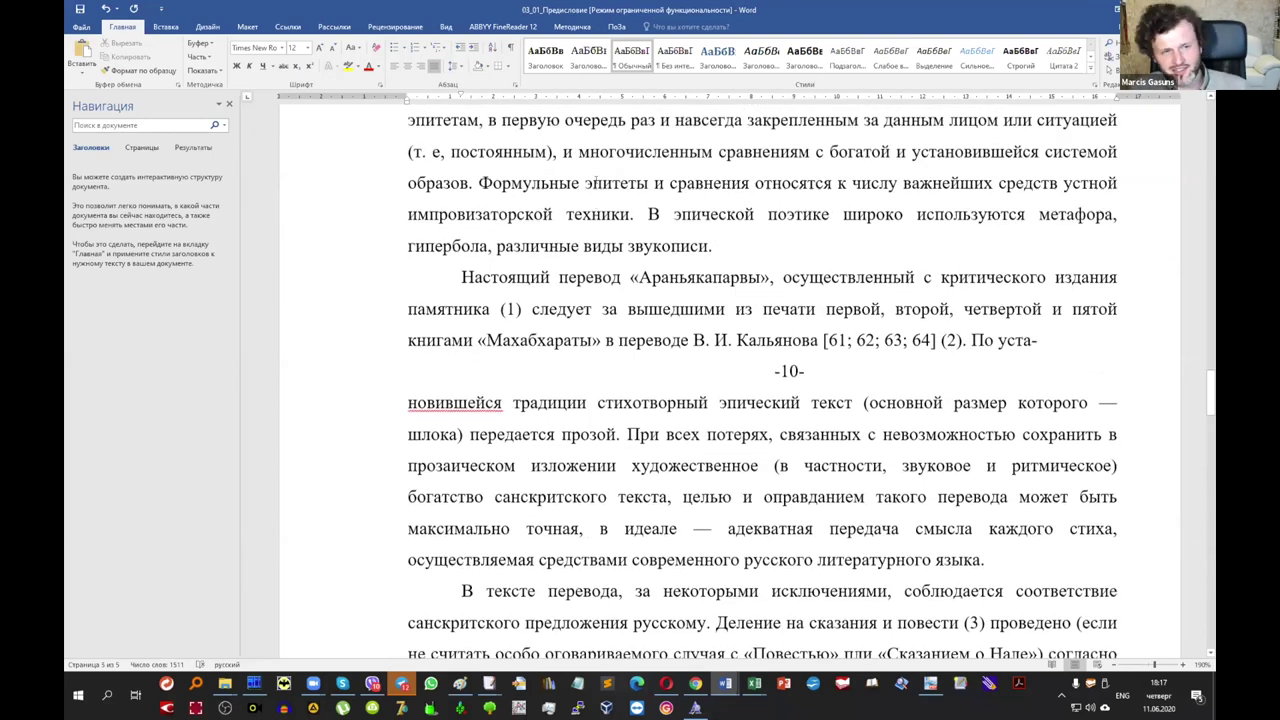
pyautogui.scroll(10, 601, 183)
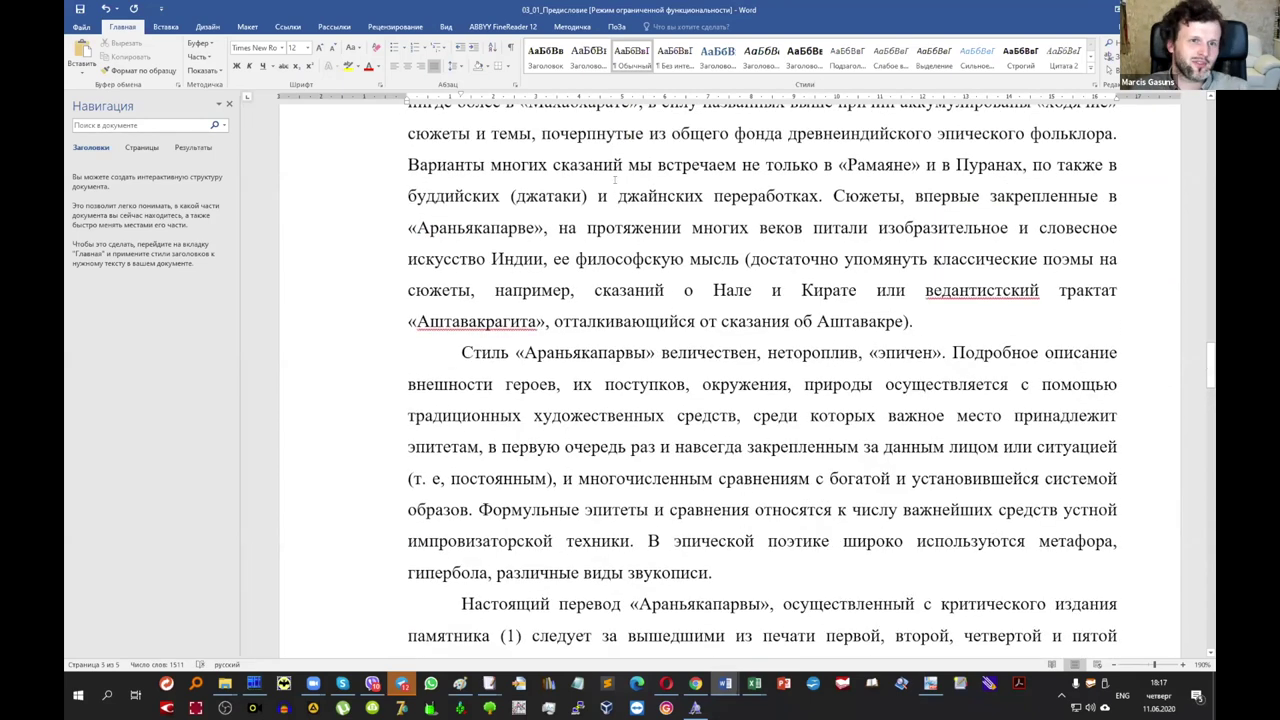
pyautogui.scroll(15, 682, 221)
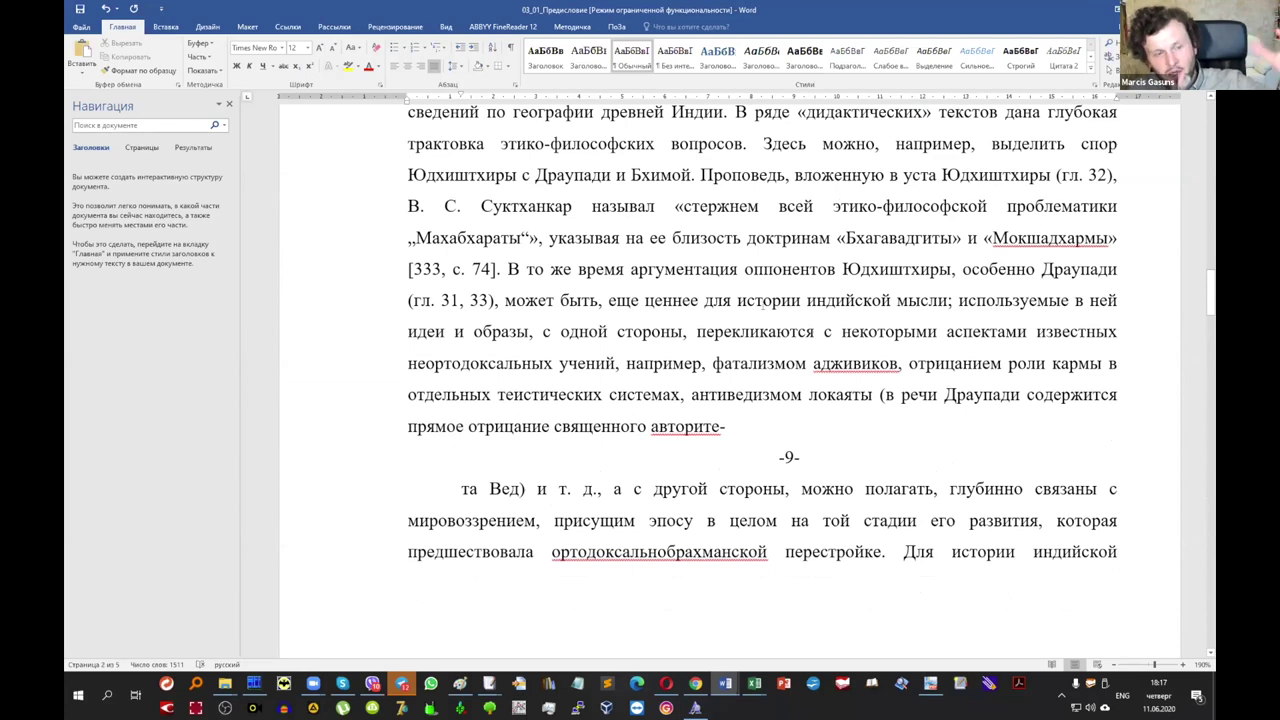
pyautogui.scroll(15, 763, 308)
pyautogui.scroll(15, 756, 298)
pyautogui.scroll(8, 756, 293)
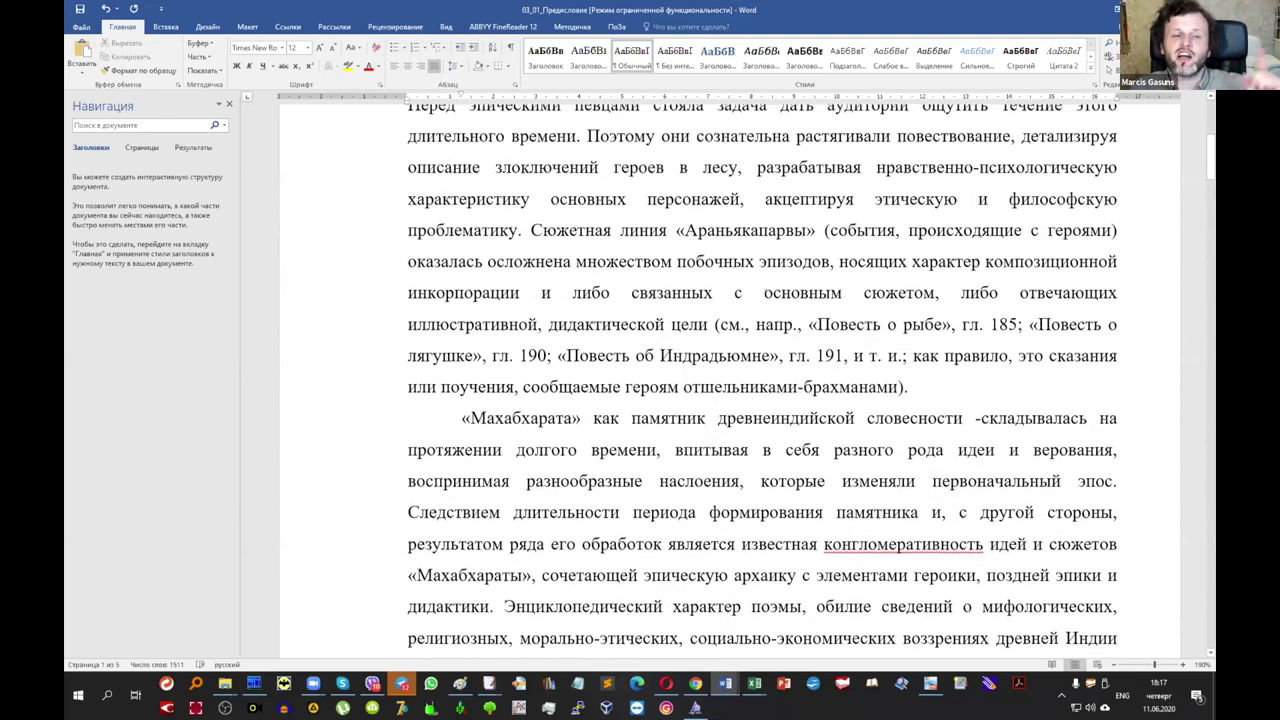
pyautogui.scroll(9, 763, 290)
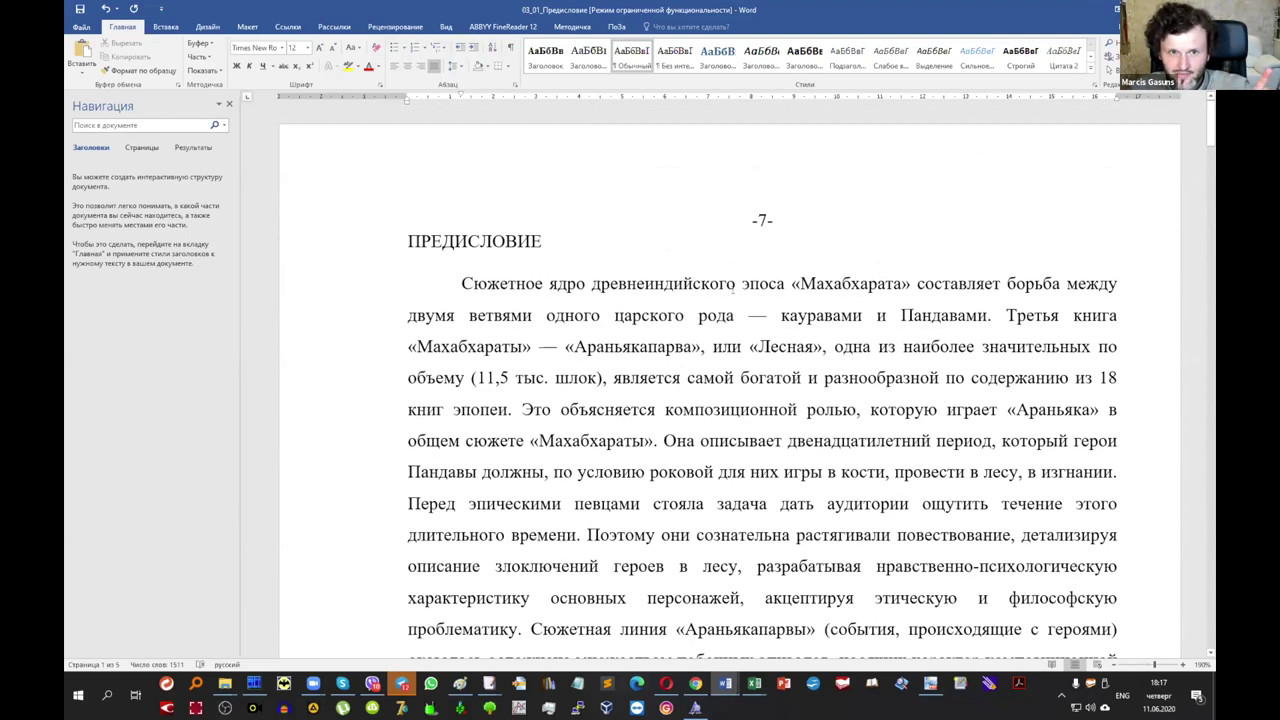
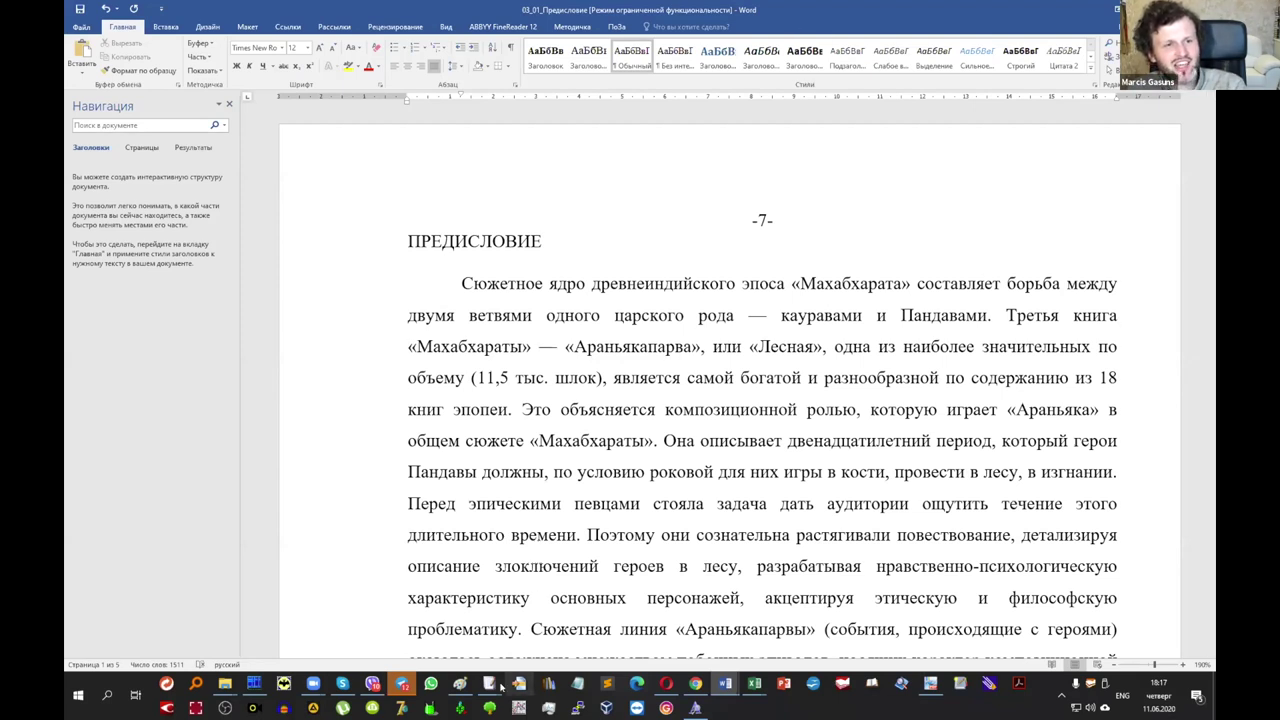
# Switch to EmEditor and look through the Cyrillic name list in the L_sorensen_iast_For_tests dictionary.
pyautogui.moveTo(490, 686)
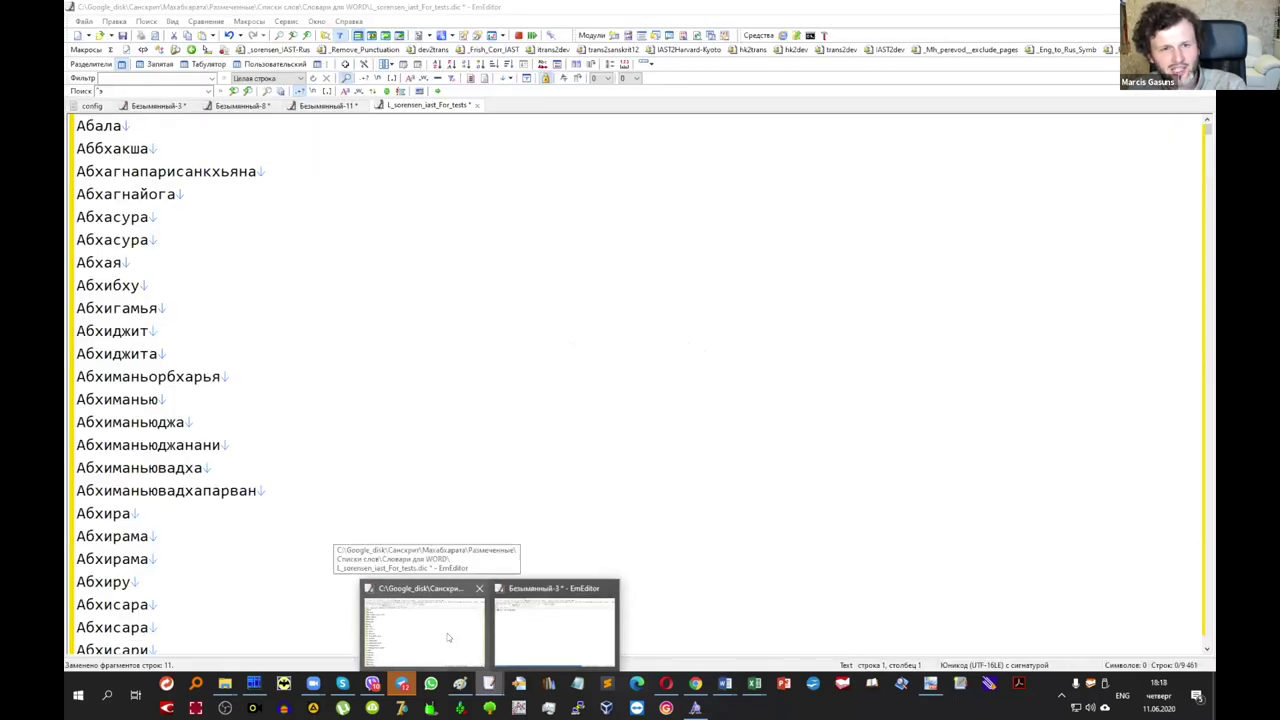
pyautogui.click(447, 633)
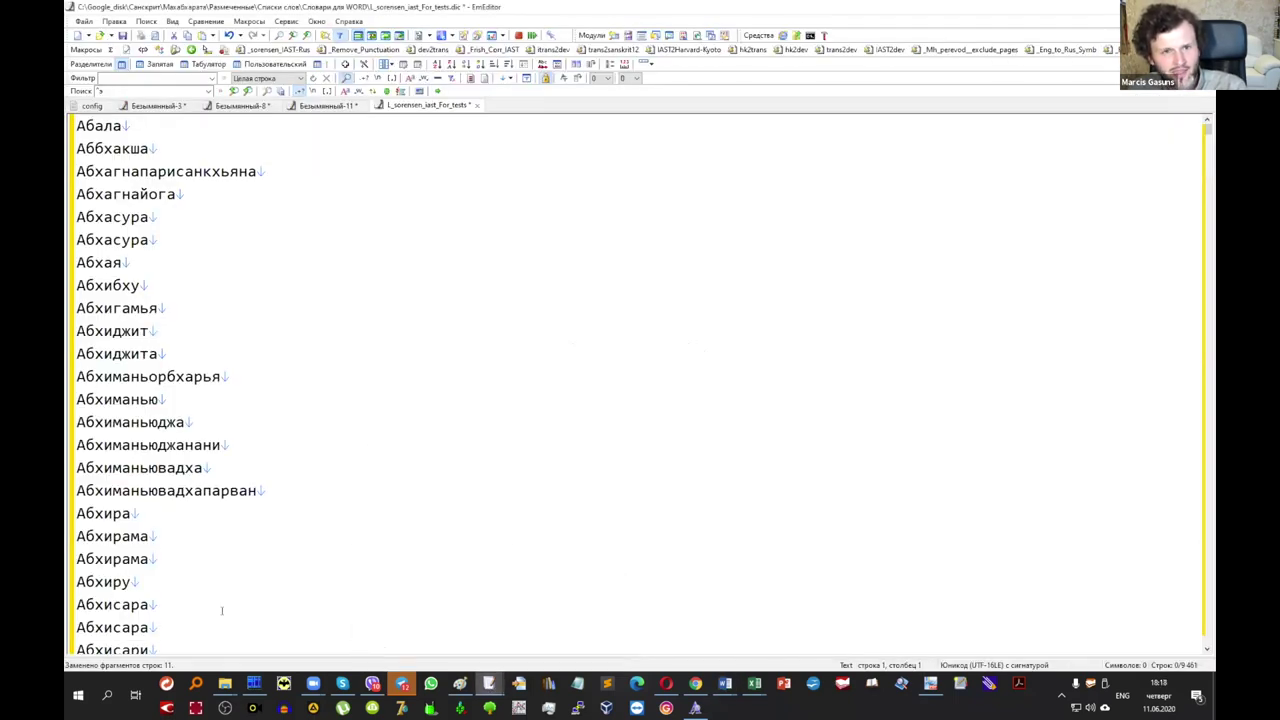
pyautogui.moveTo(254, 686)
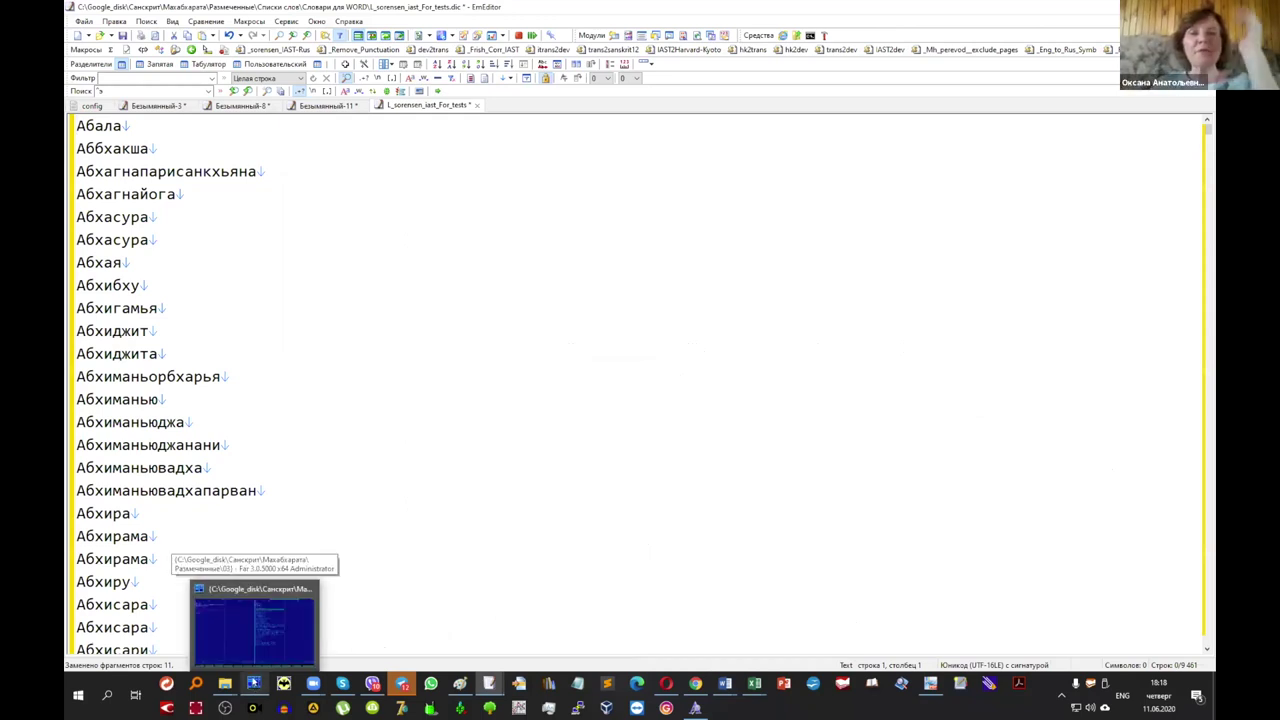
pyautogui.click(454, 258)
pyautogui.scroll(-2, 454, 240)
pyautogui.scroll(-6, 454, 240)
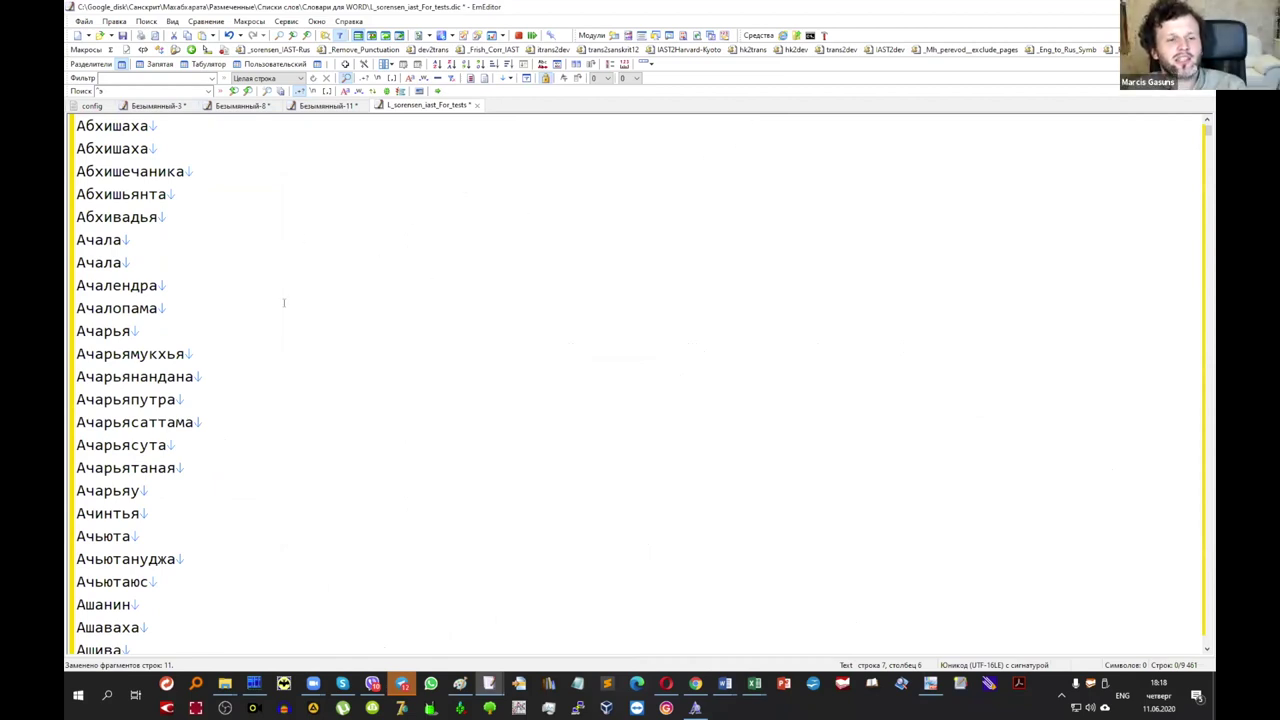
# Bring up the KeySwap config.txt file from C:\Applicat\1\KeySwap in the other EmEditor window.
pyautogui.click(91, 105)
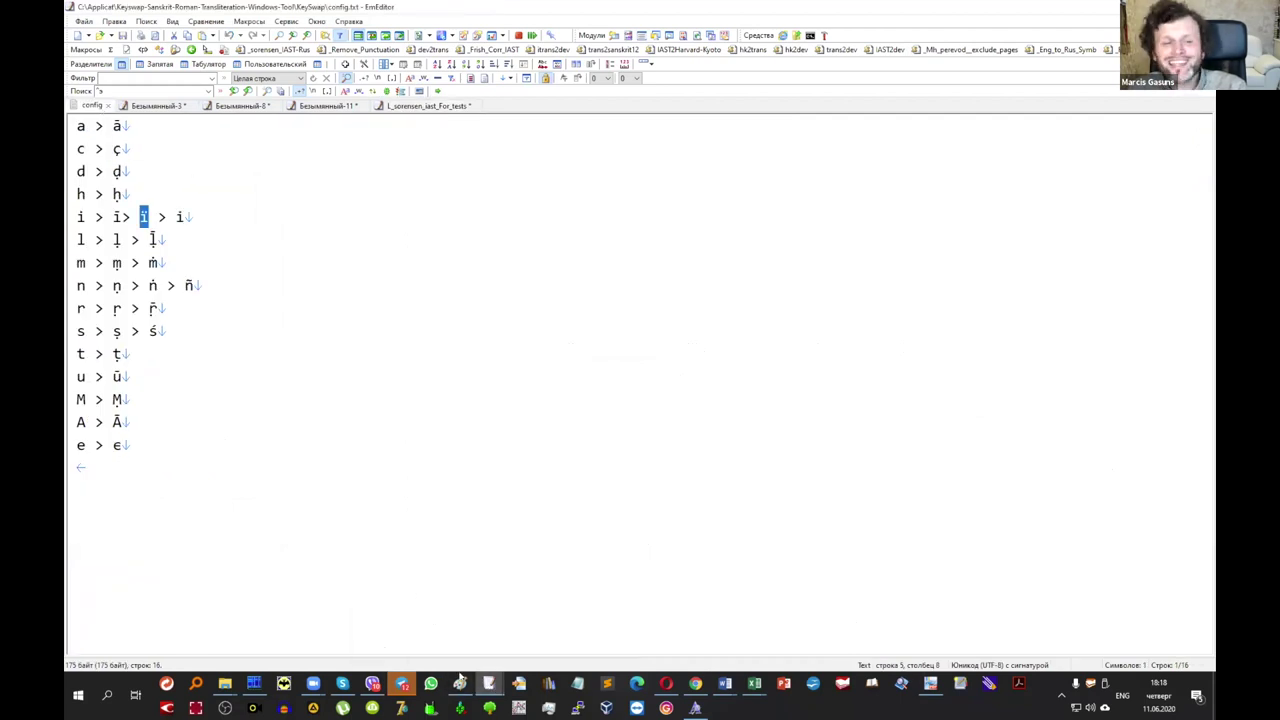
pyautogui.click(551, 630)
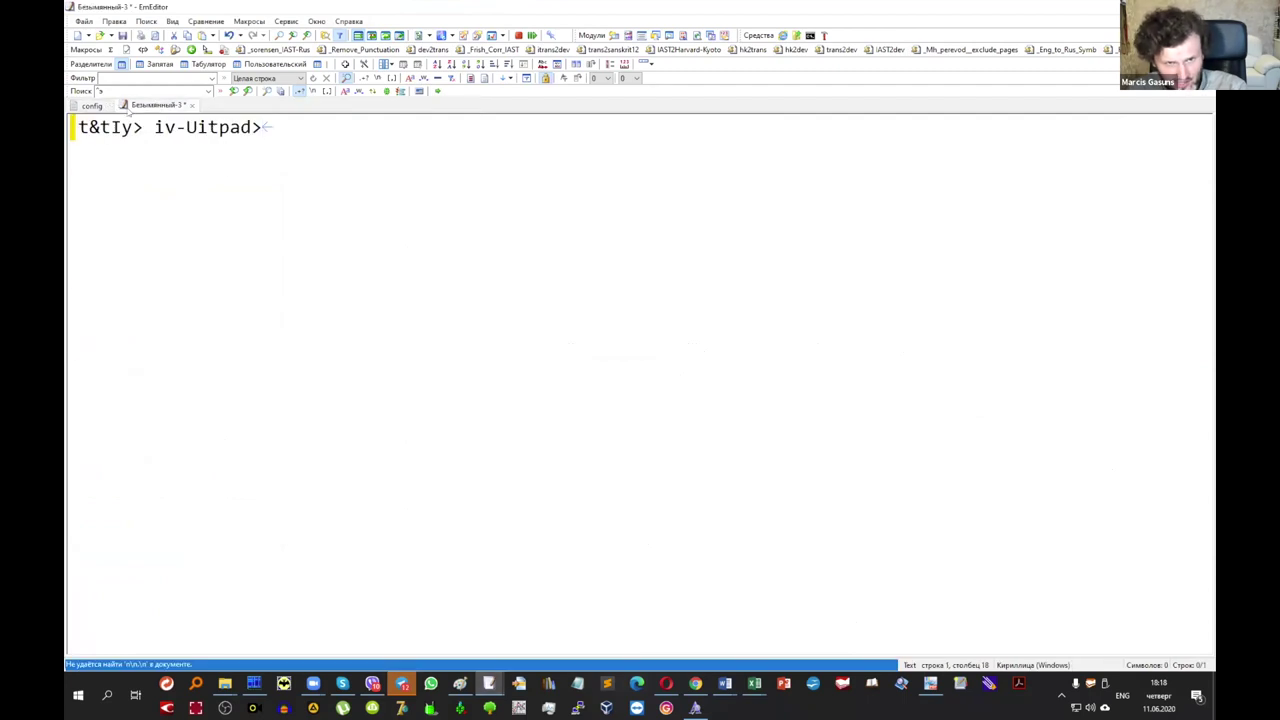
pyautogui.click(91, 105)
pyautogui.scroll(1, 289, 188)
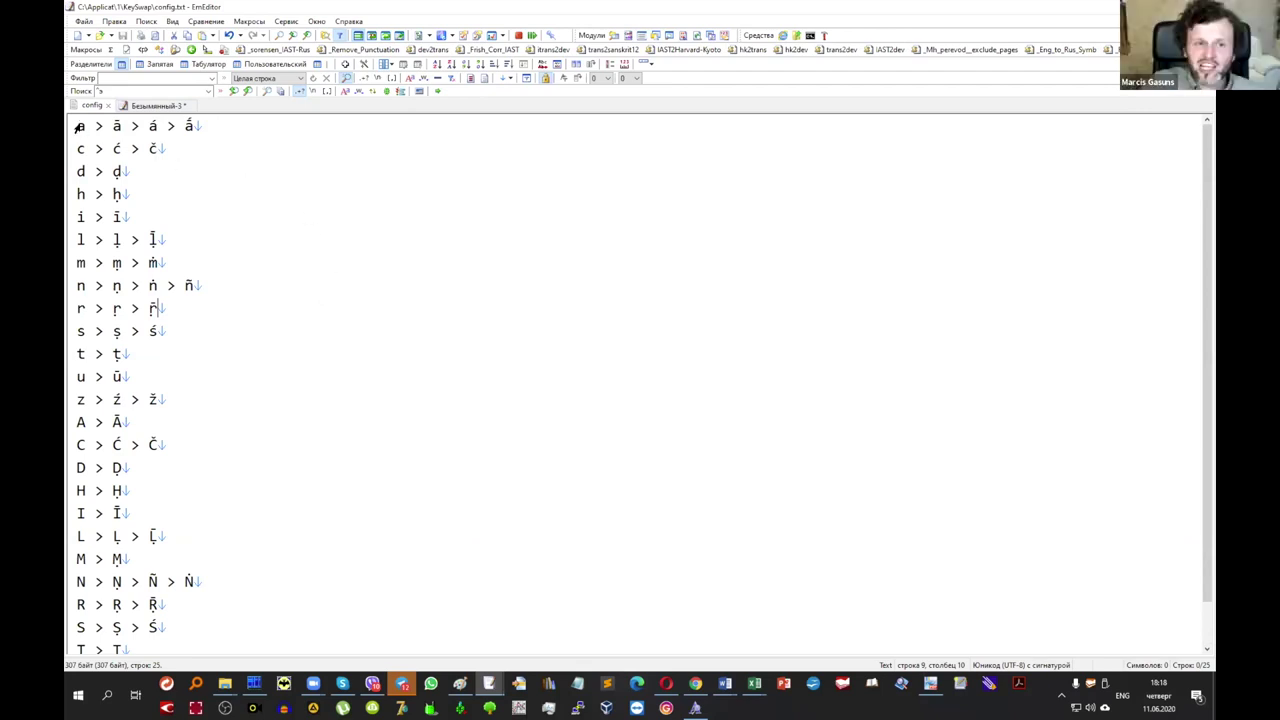
pyautogui.moveTo(76, 125); pyautogui.dragTo(273, 618)
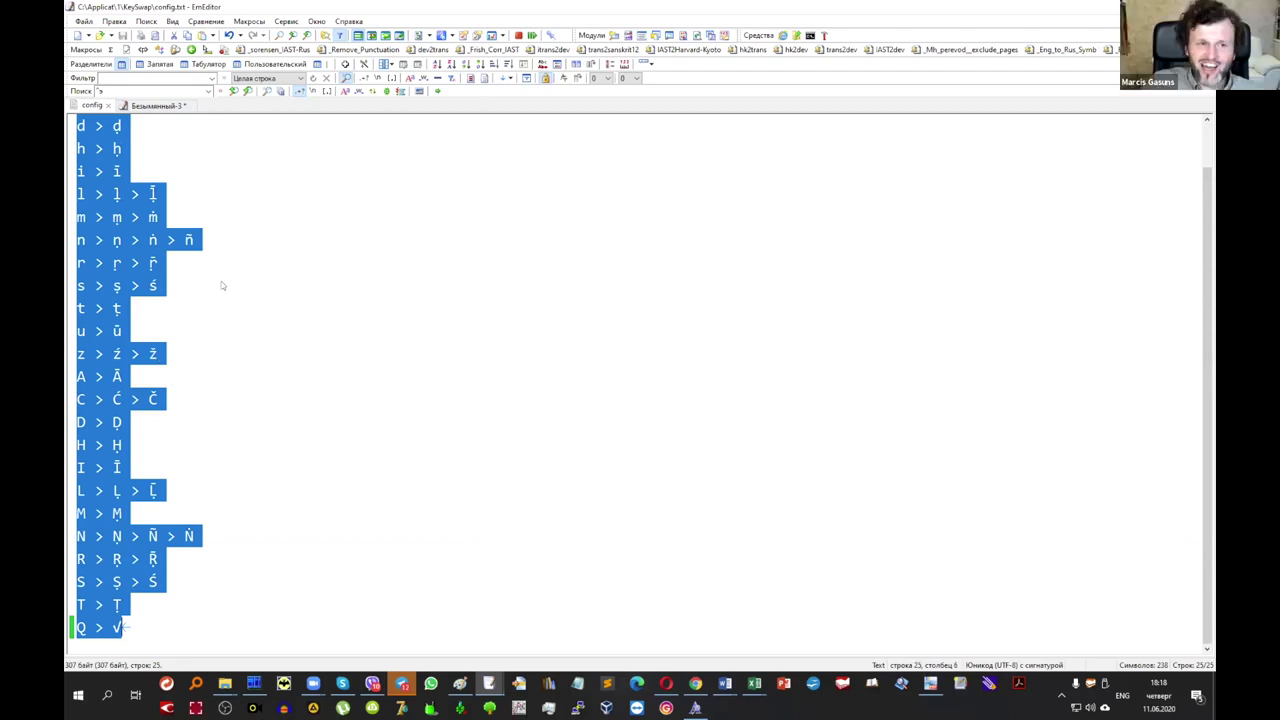
pyautogui.rightClick(111, 147)
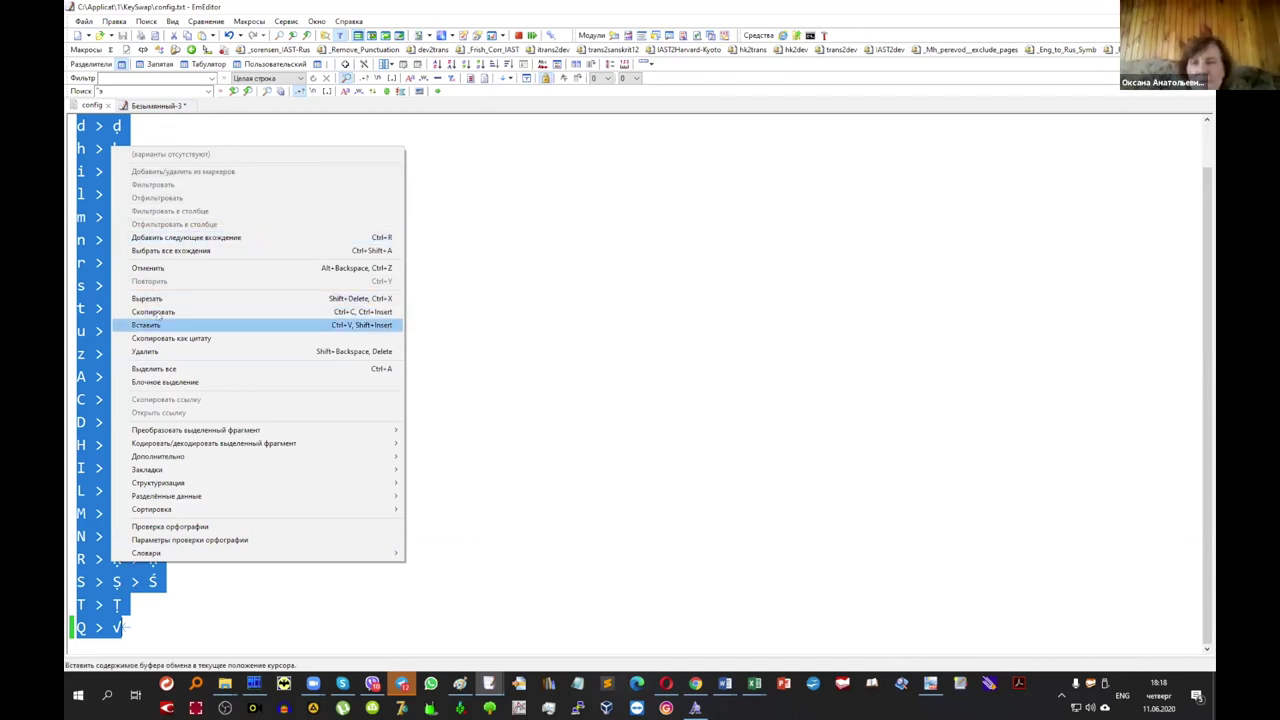
pyautogui.click(674, 370)
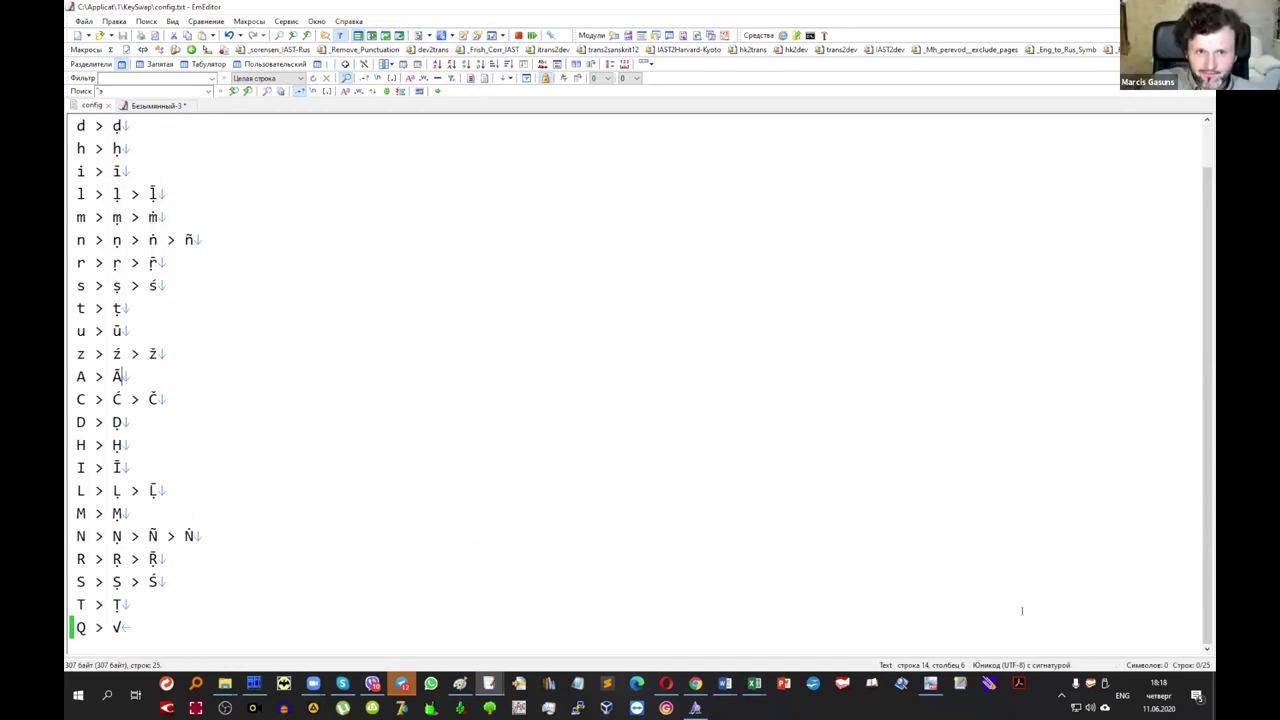
pyautogui.click(1061, 695)
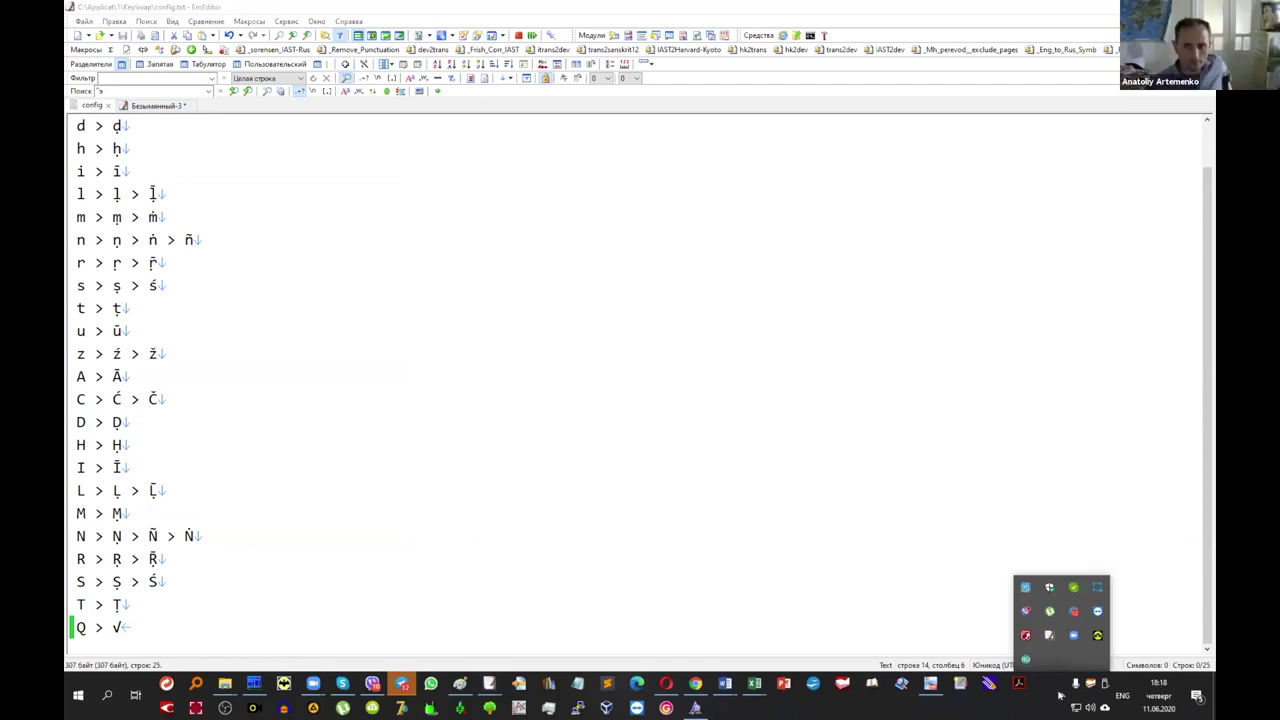
pyautogui.click(212, 373)
pyautogui.scroll(1, 280, 311)
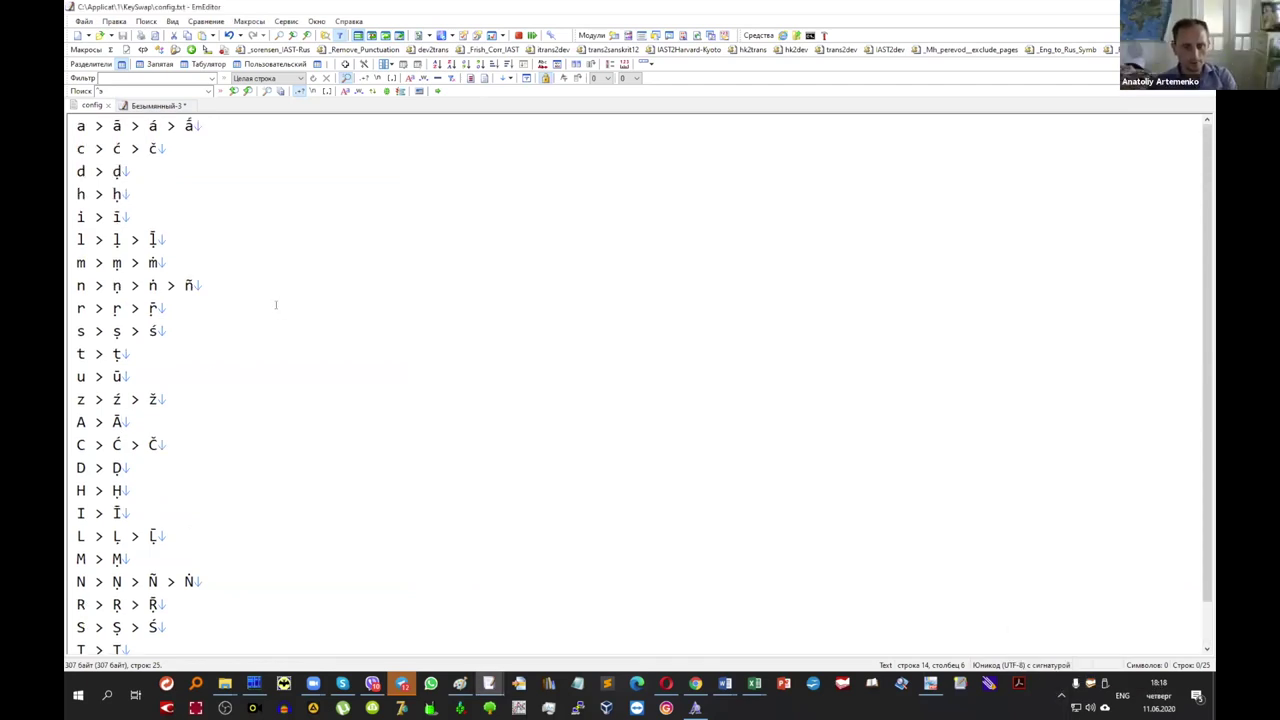
# Copy the full list of character mappings in the KeySwap config file.
pyautogui.hotkey('ctrl', 'a')
pyautogui.hotkey('ctrl', 'c')
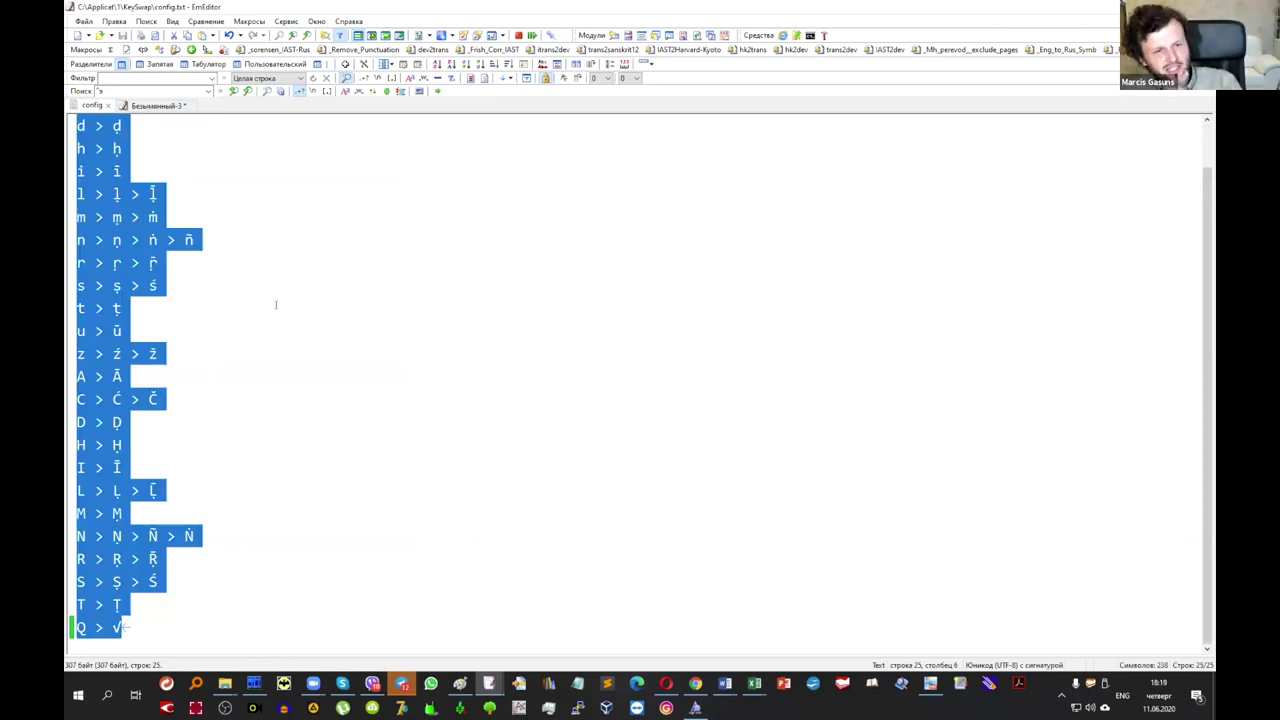
pyautogui.hotkey('ctrl', 'Home')
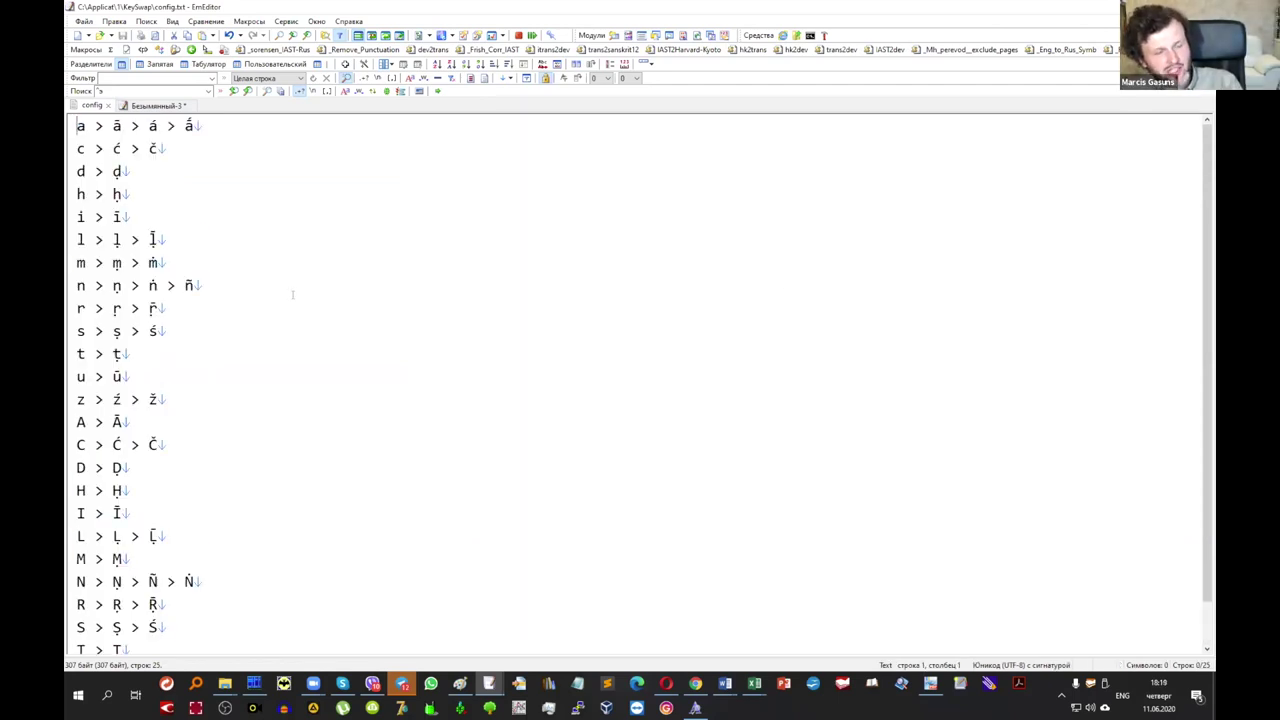
# Replace the entire contents of the KeySwap config file with the copied mappings and save it.
pyautogui.click(114, 21)
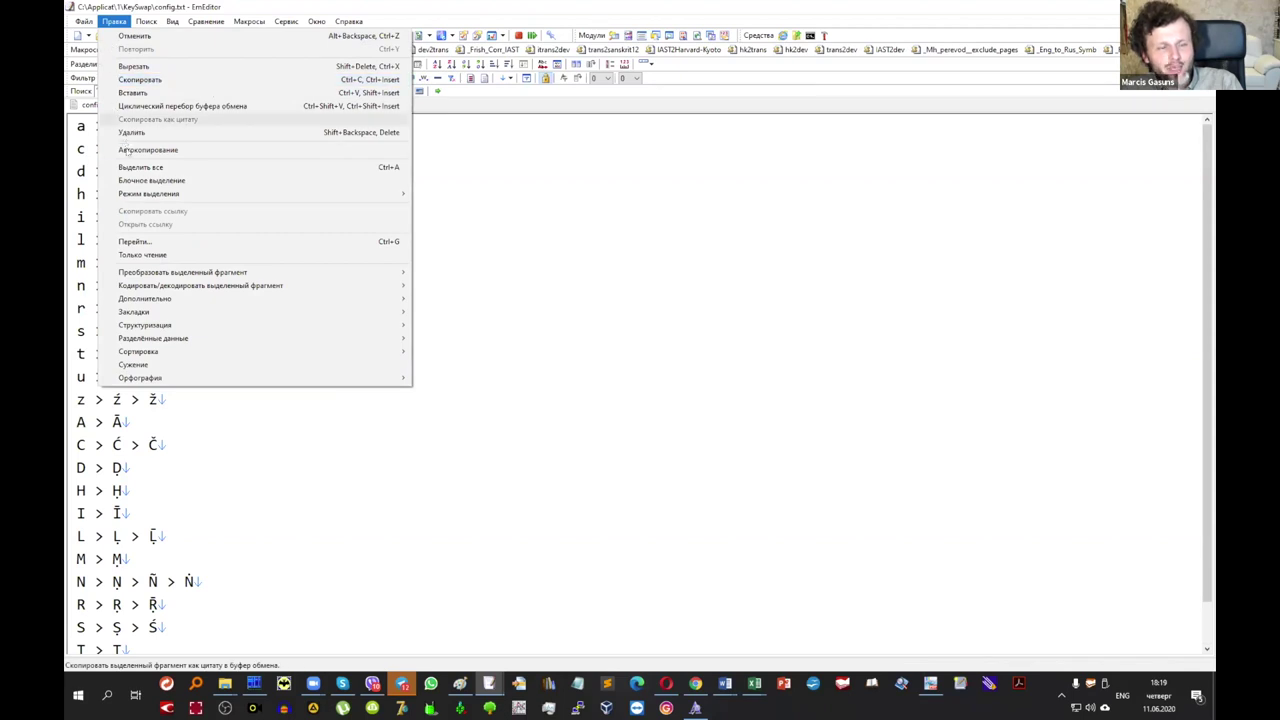
pyautogui.click(135, 168)
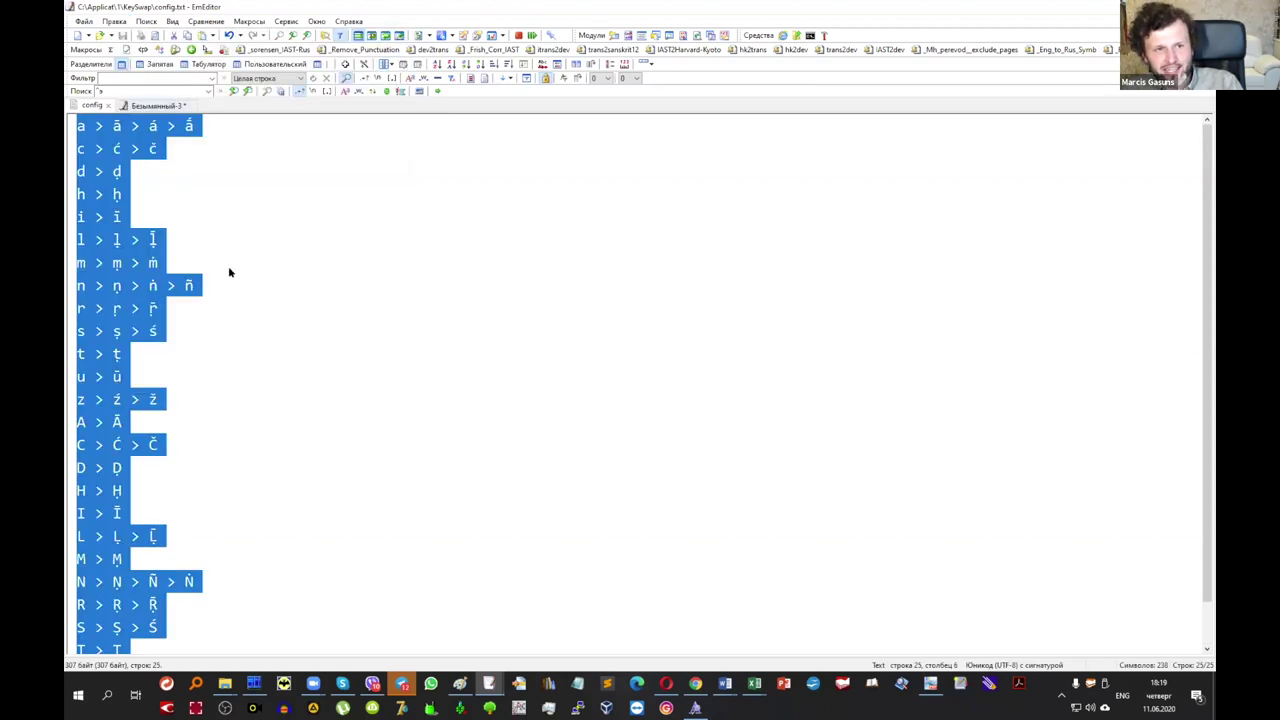
pyautogui.click(114, 21)
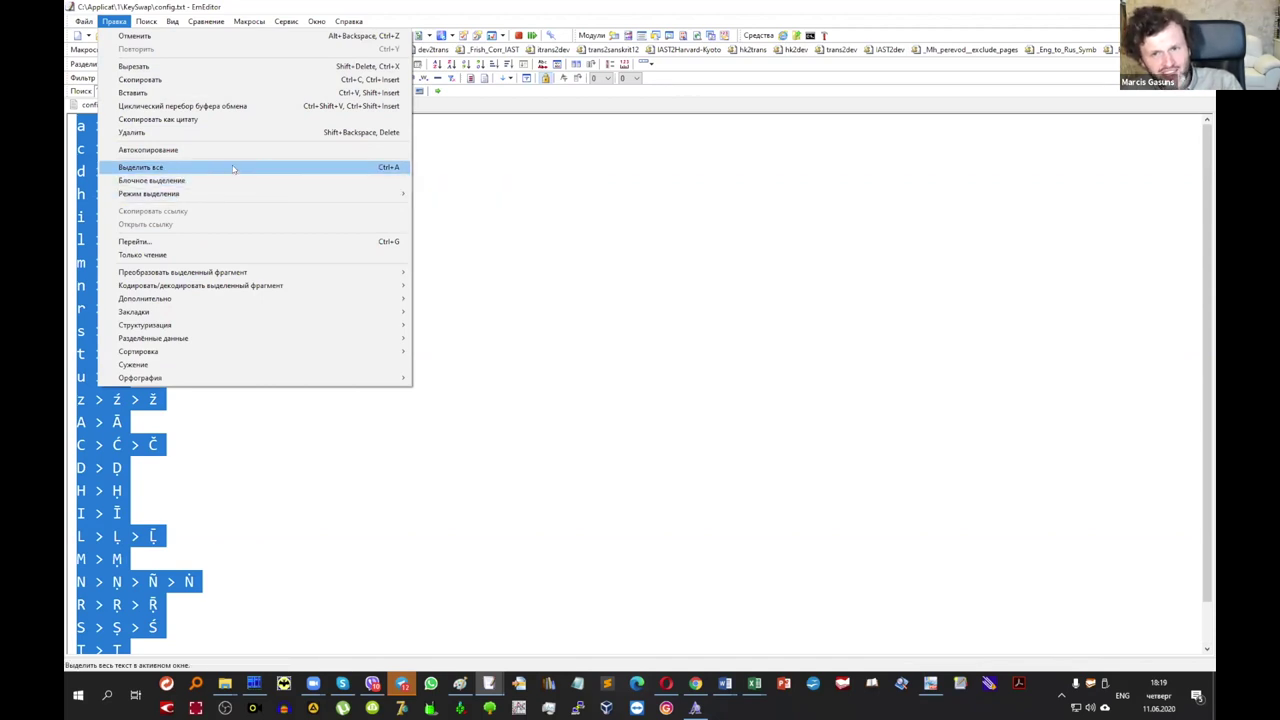
pyautogui.click(331, 169)
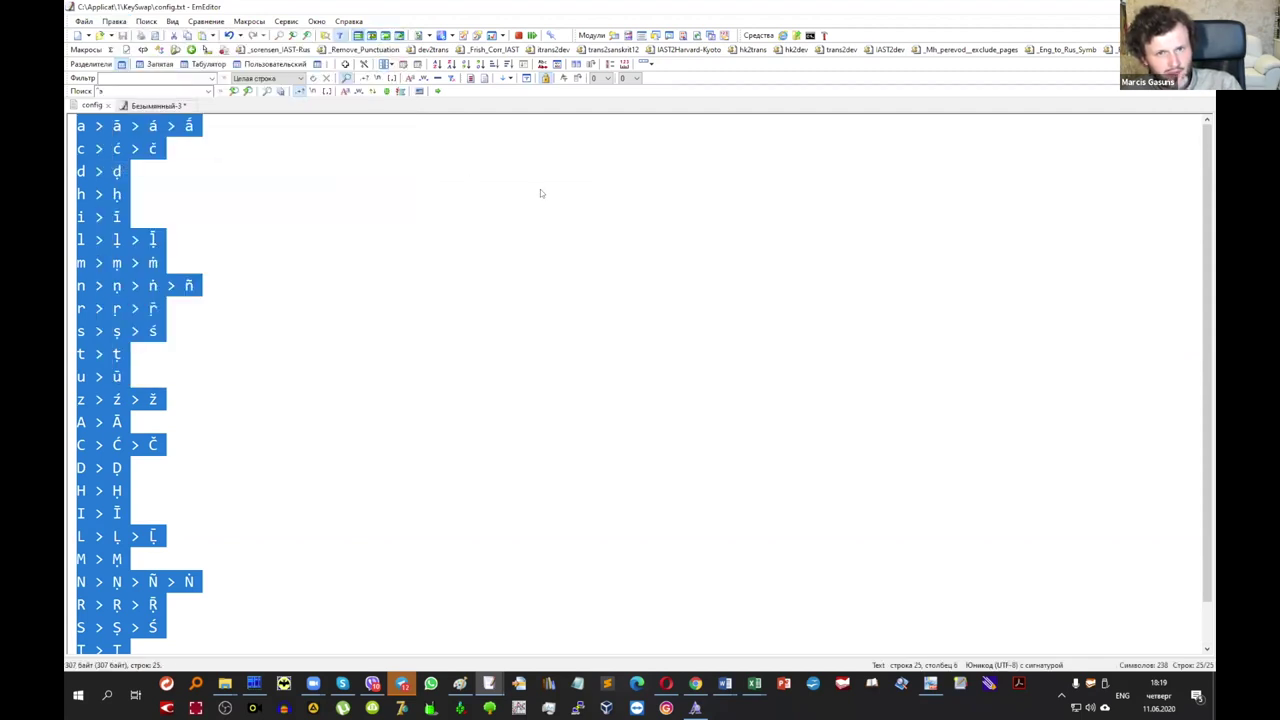
pyautogui.hotkey('ctrl', 'v')
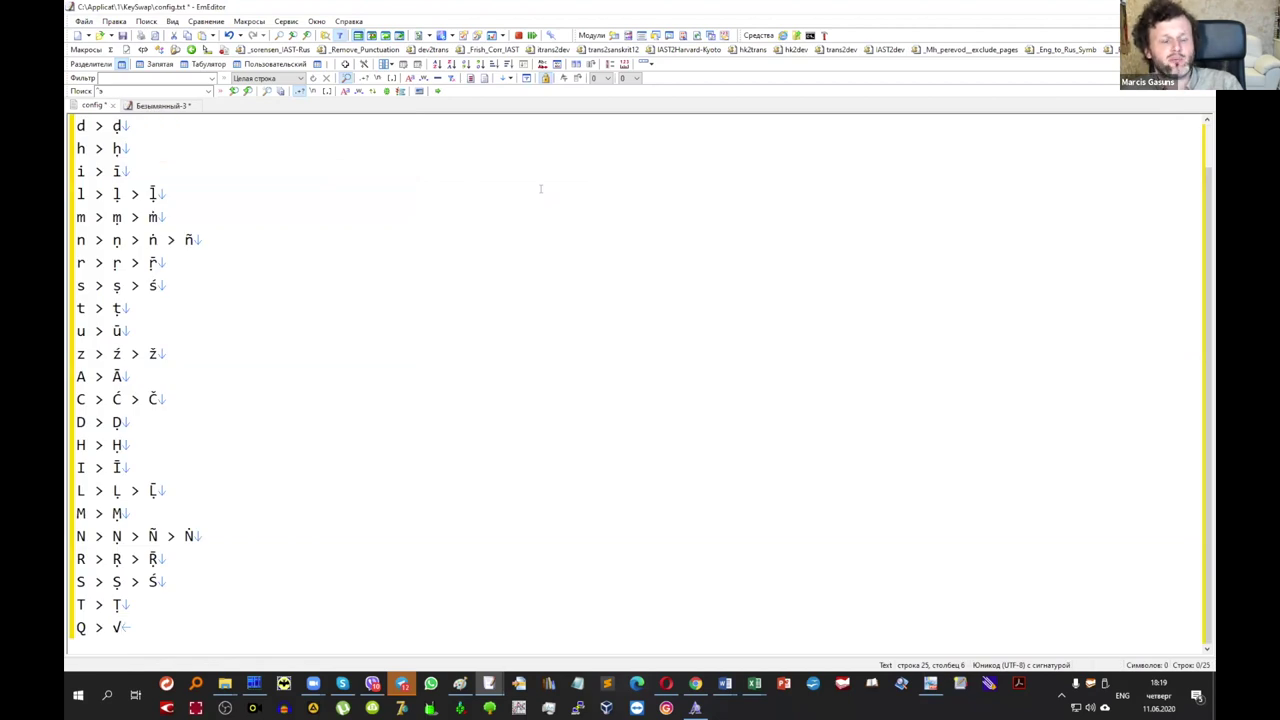
pyautogui.hotkey('ctrl', 'Home')
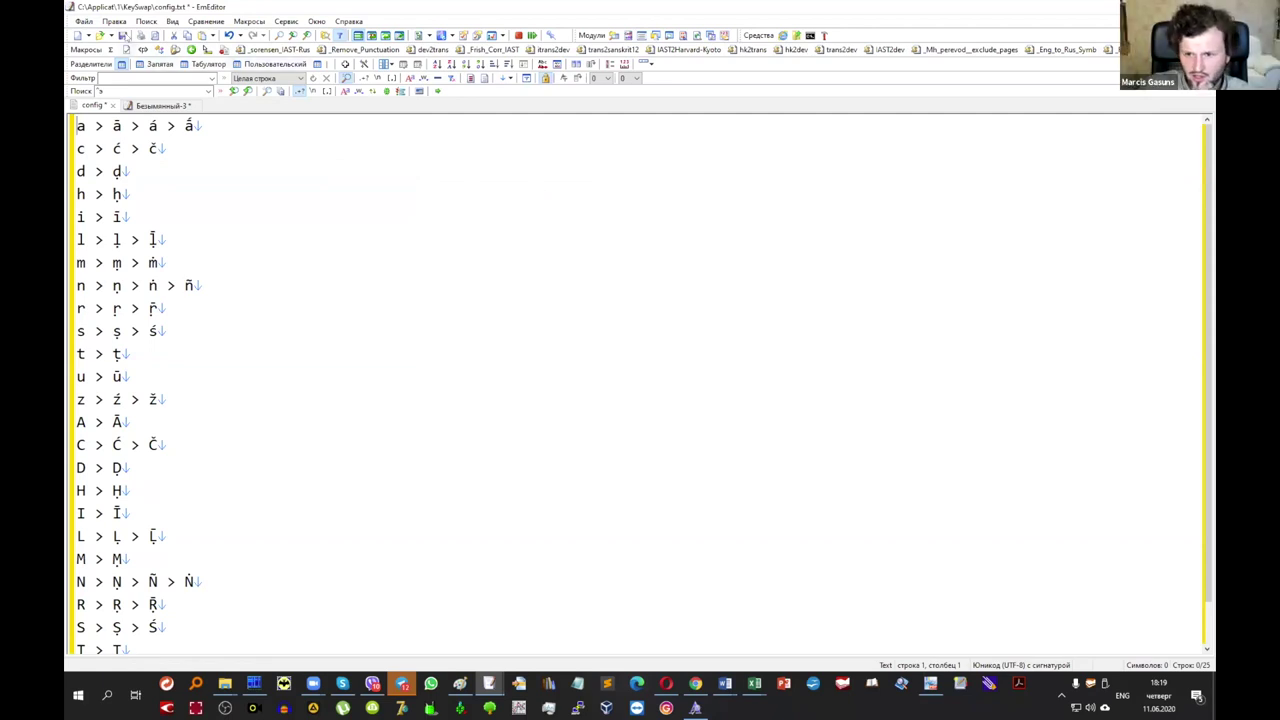
pyautogui.click(122, 35)
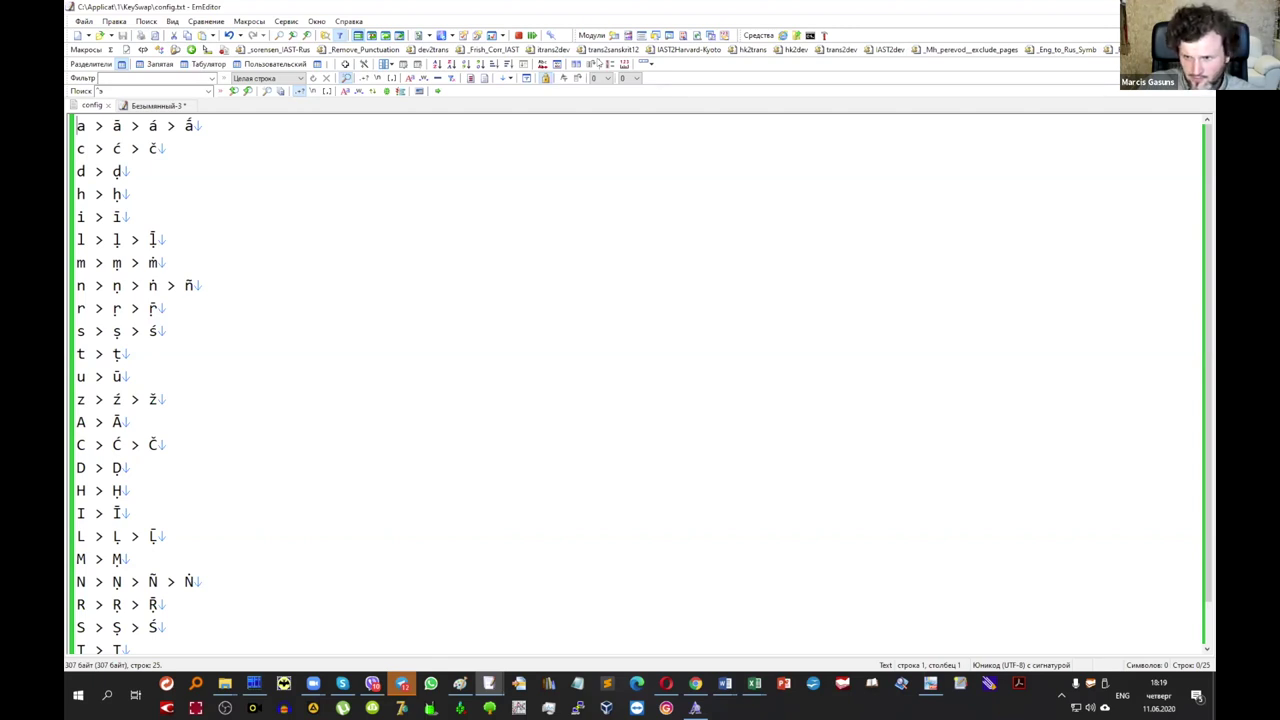
pyautogui.click(430, 285)
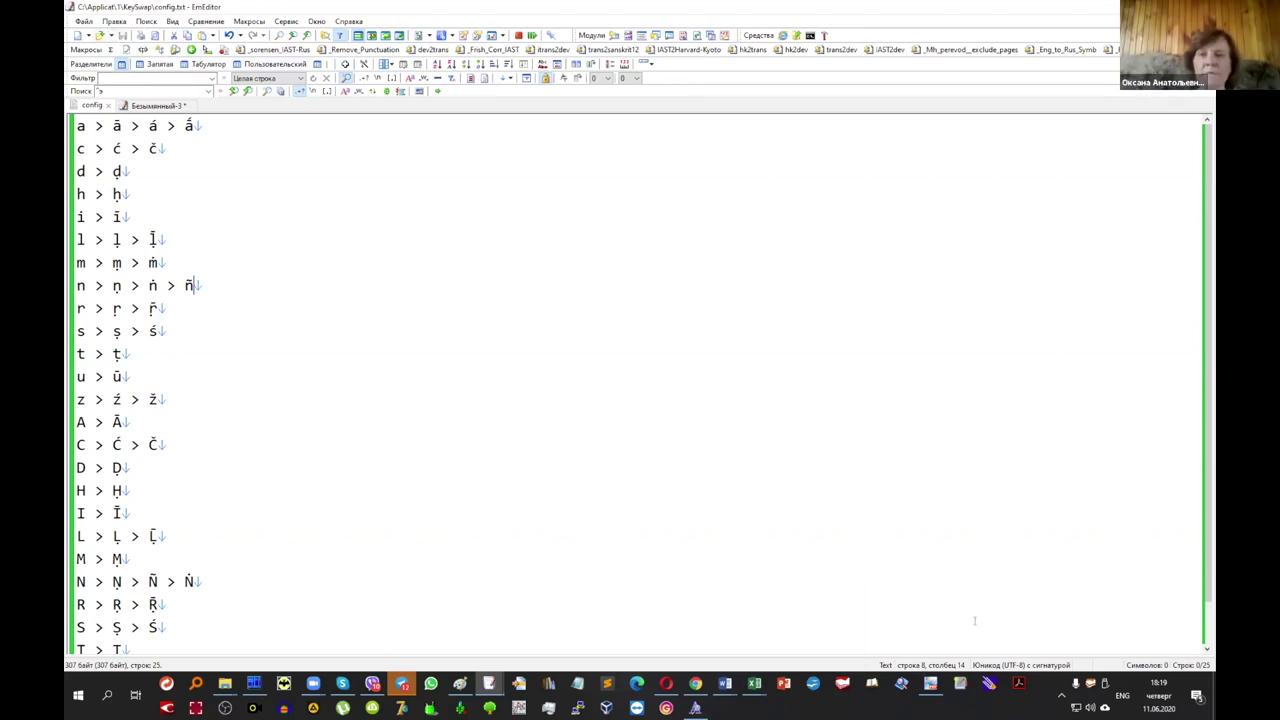
# Exit the running KeySwap program from its notification-area icon.
pyautogui.click(1062, 696)
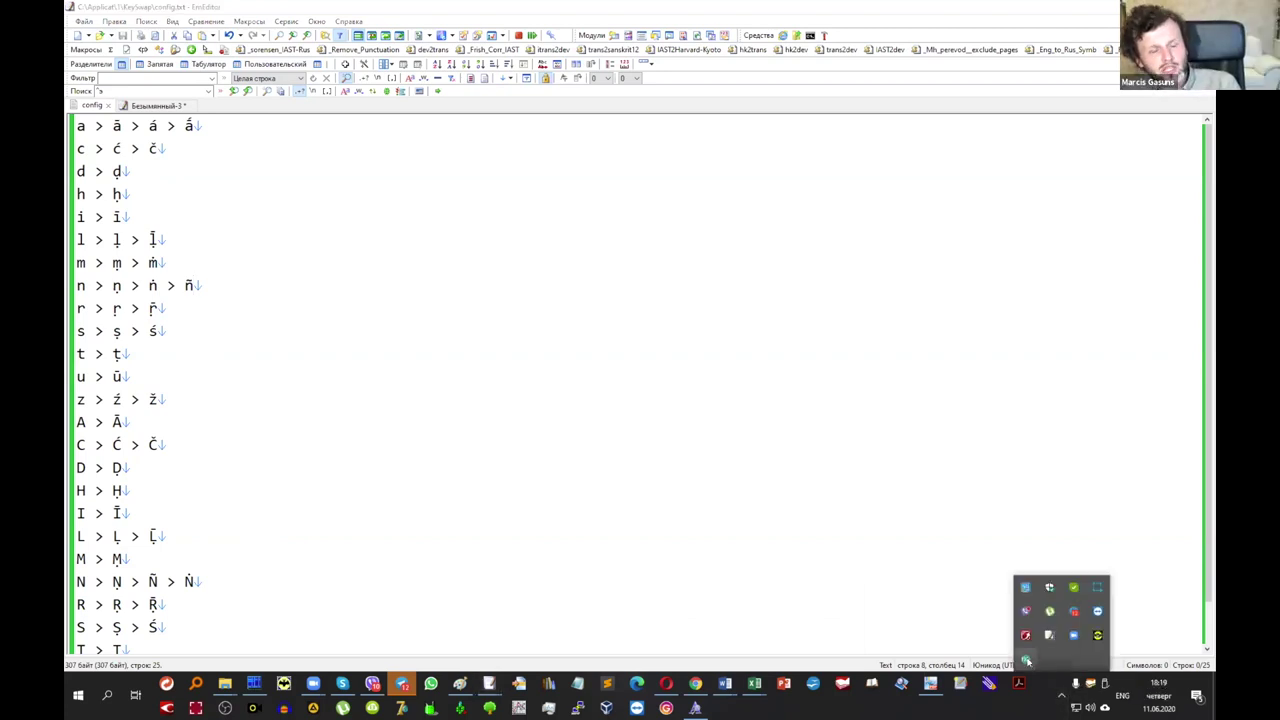
pyautogui.rightClick(1027, 662)
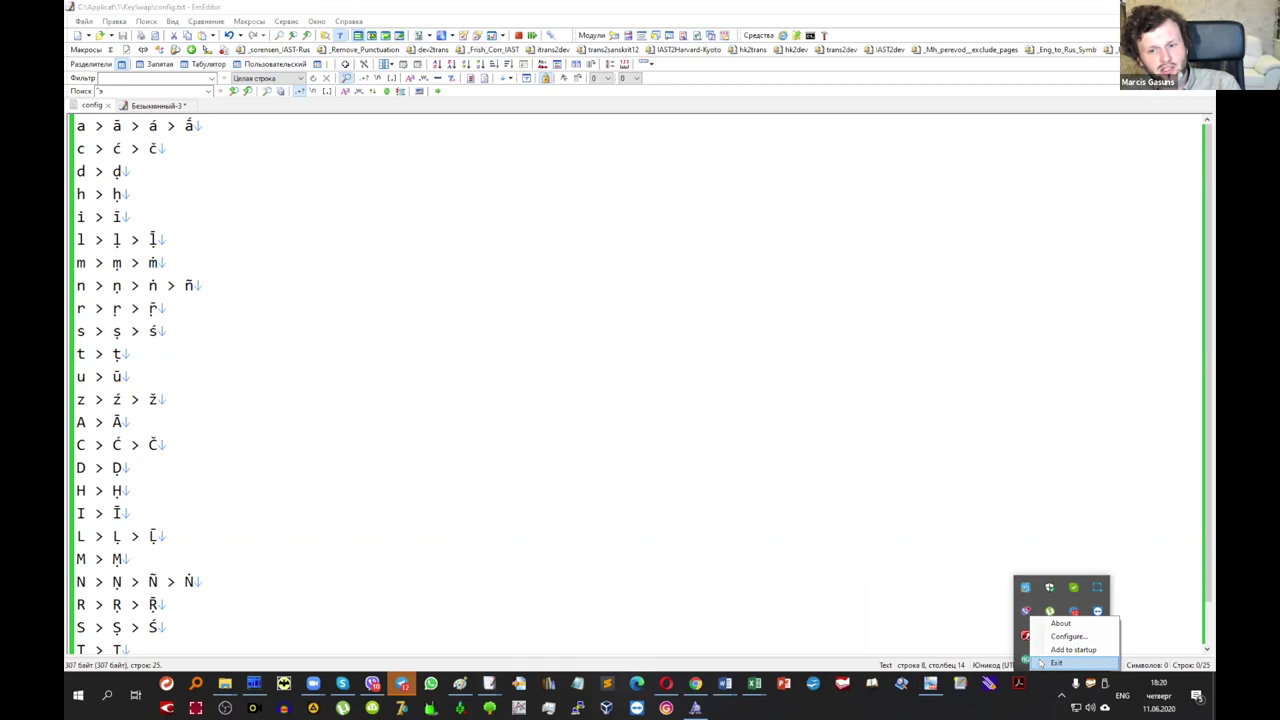
pyautogui.click(1040, 664)
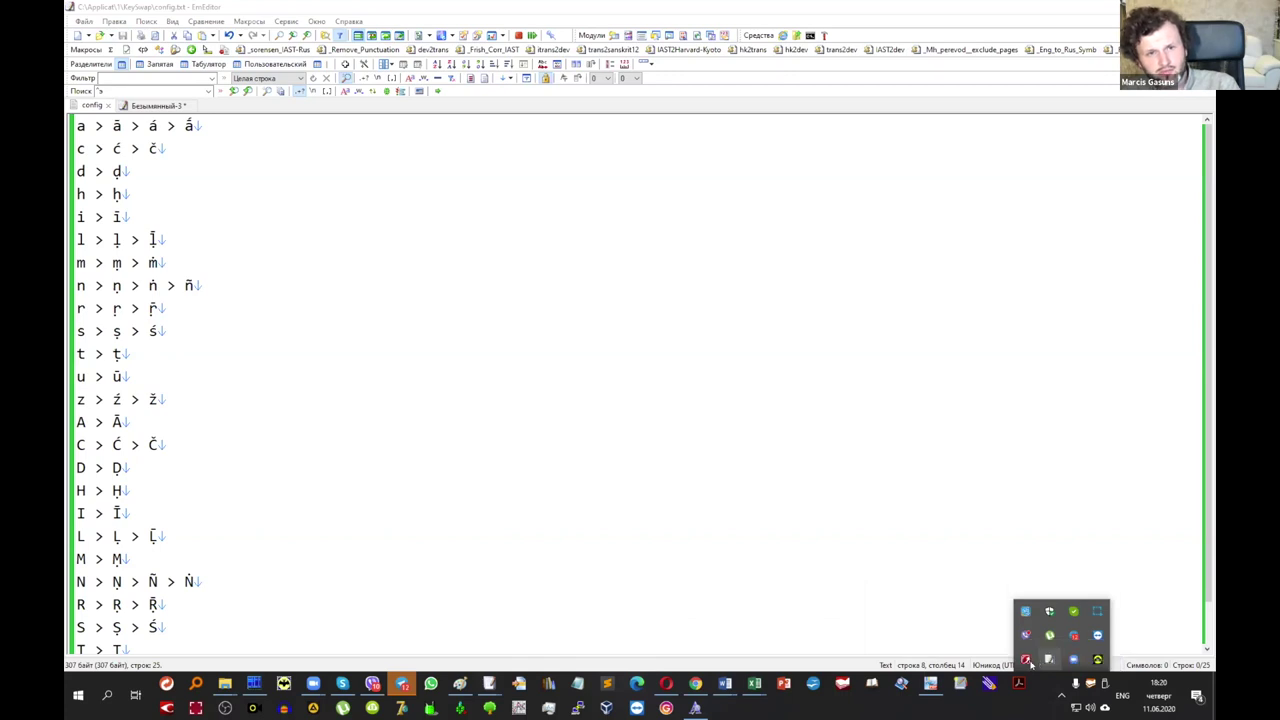
# Switch to Far Manager, go to C:\Applicat\1 and open its KeySwap folder in File Explorer.
pyautogui.click(253, 685)
pyautogui.doubleClick(99, 47)
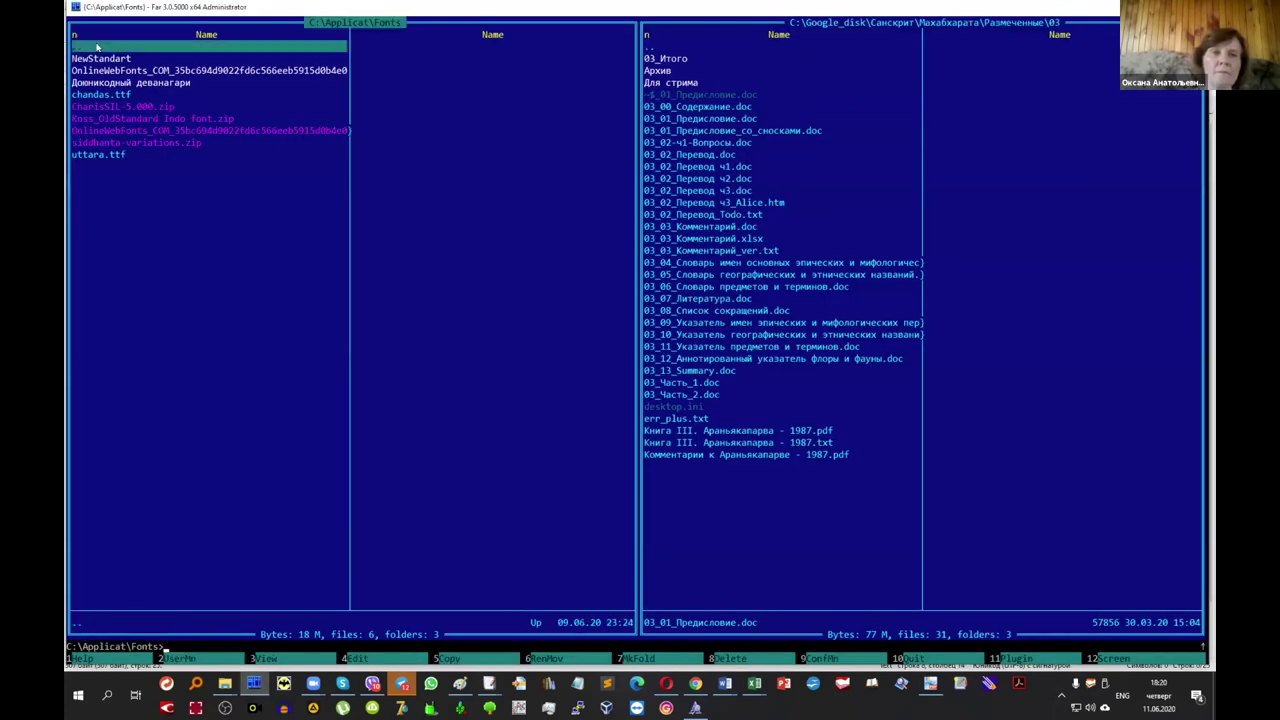
pyautogui.click(99, 47)
pyautogui.press('Down')
pyautogui.press('Down')
pyautogui.press('Down')
pyautogui.press('Return')
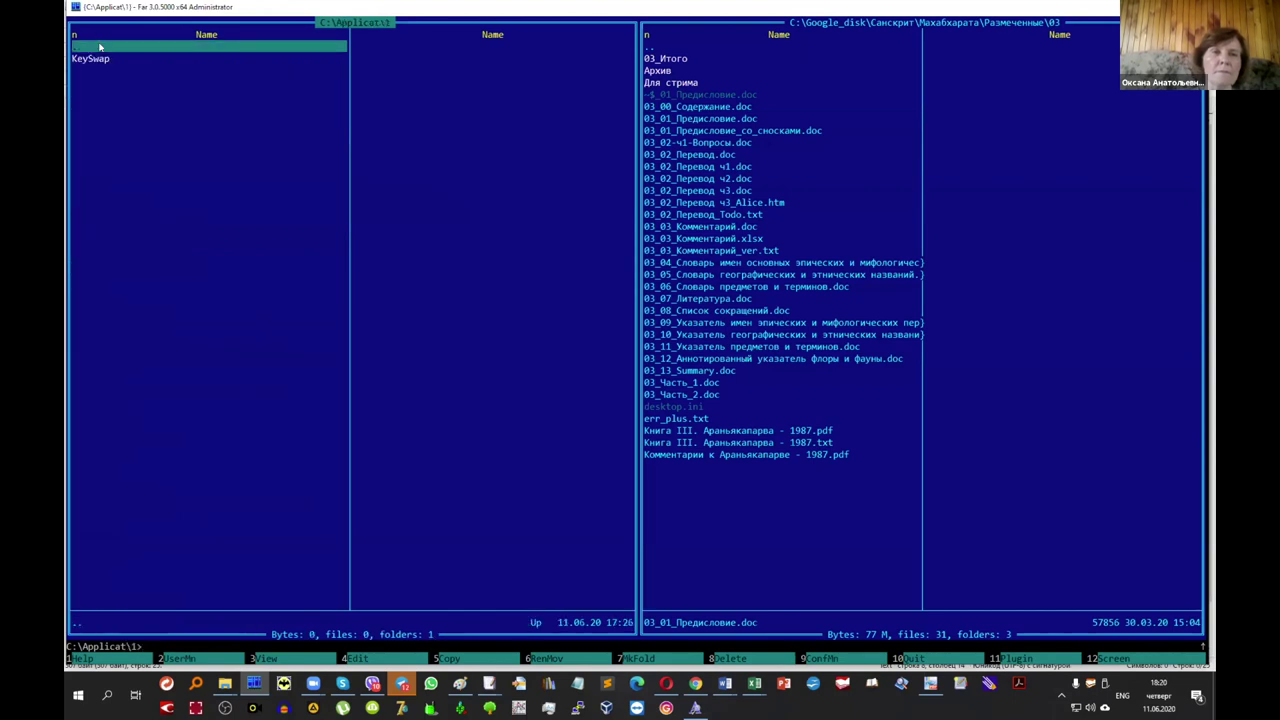
pyautogui.press('Down')
pyautogui.hotkey('shift', 'Return')
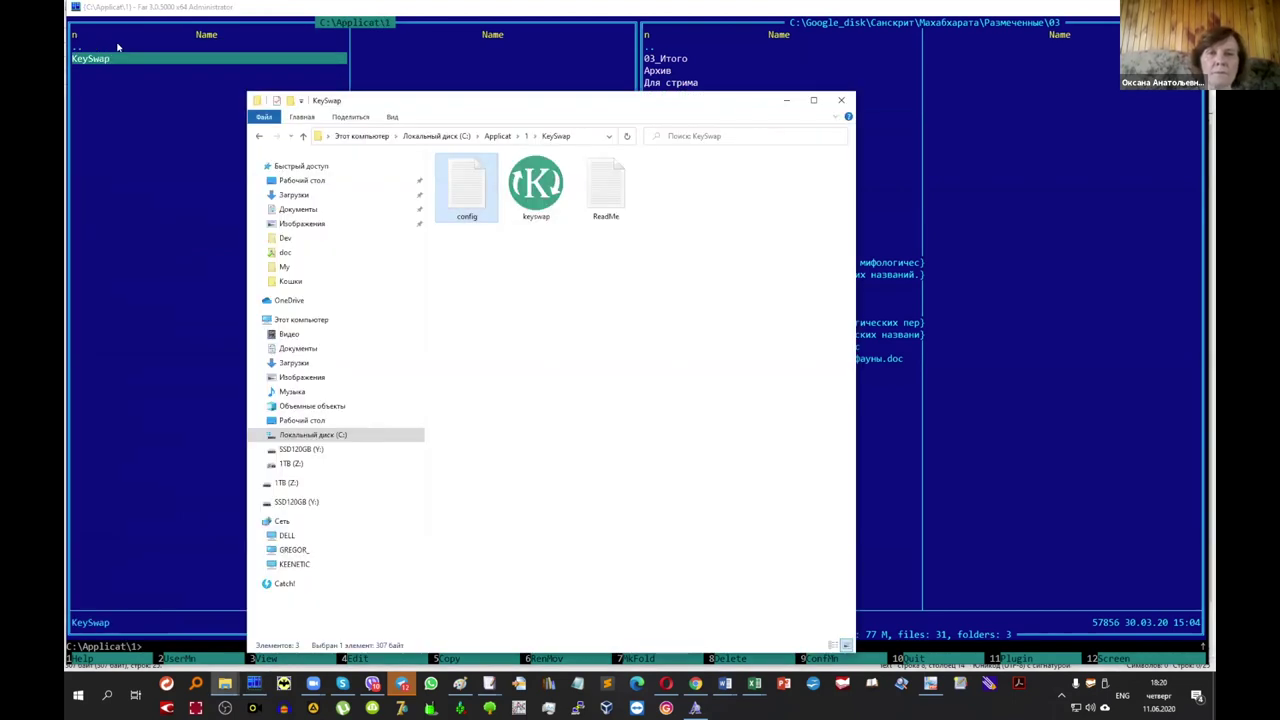
# Start keyswap from its folder, check the commands of its notification-area icon, and launch it again.
pyautogui.doubleClick(555, 193)
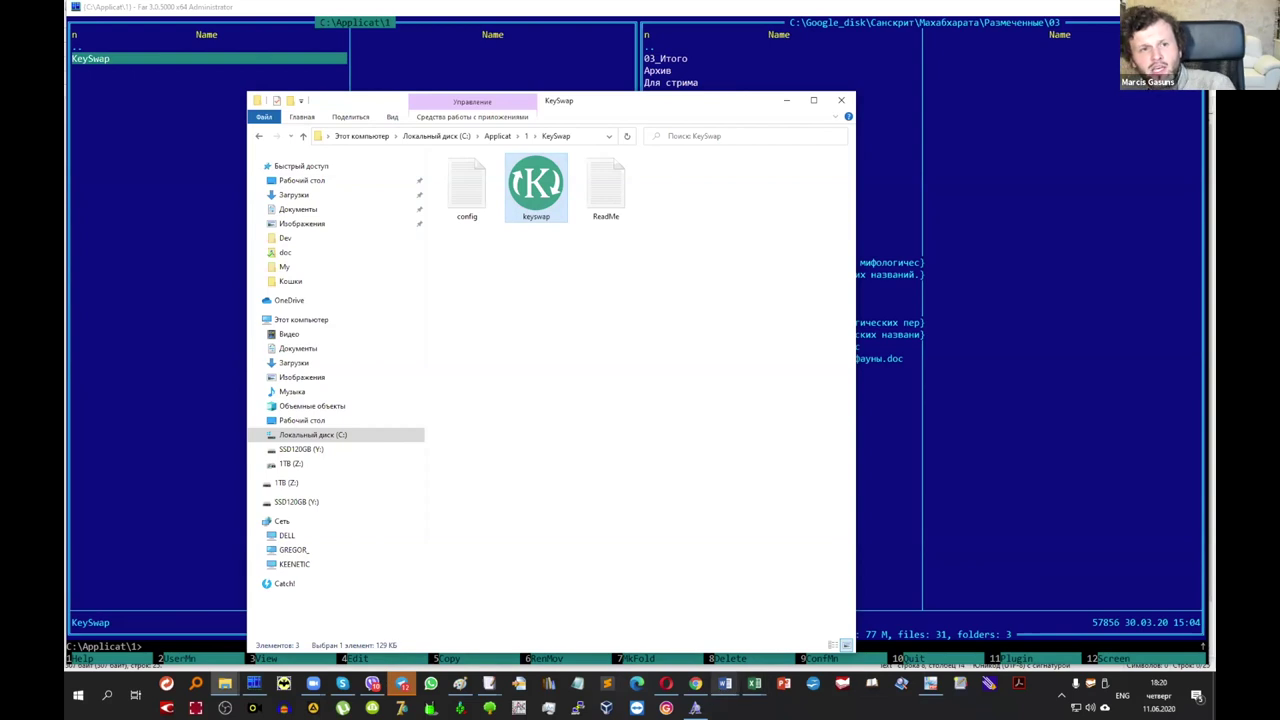
pyautogui.moveTo(695, 706)
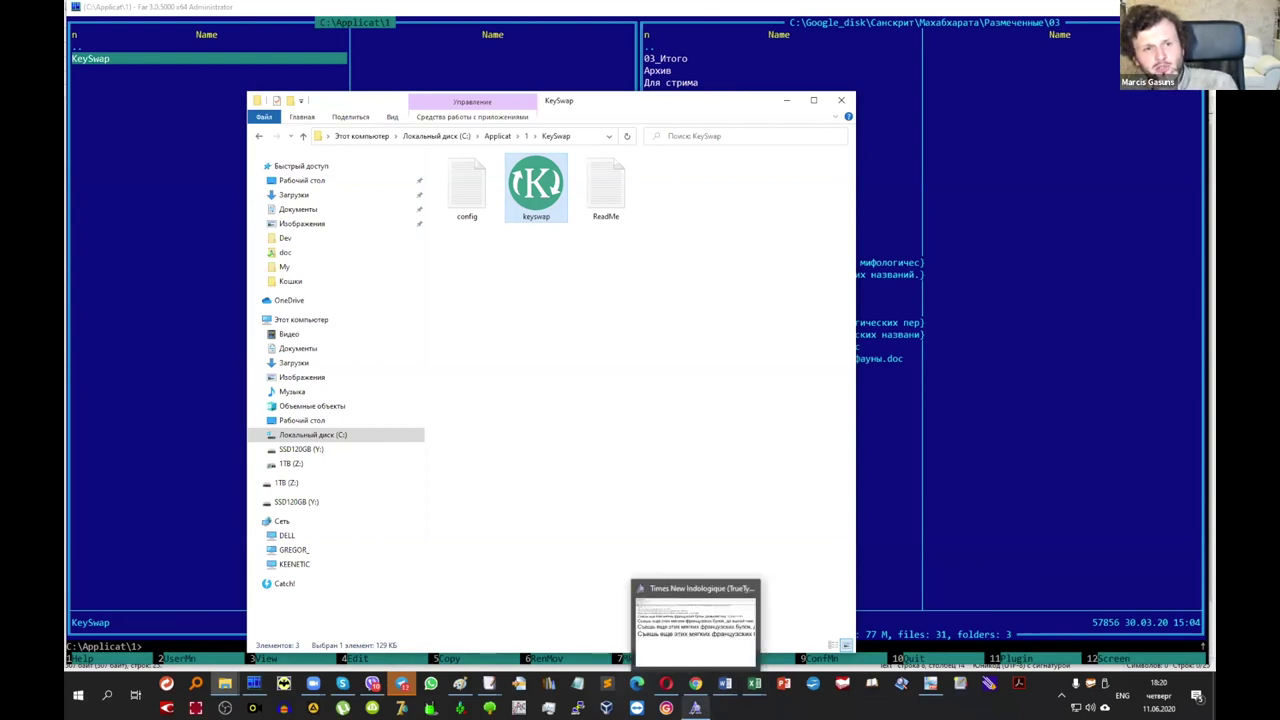
pyautogui.click(1061, 695)
pyautogui.rightClick(1025, 660)
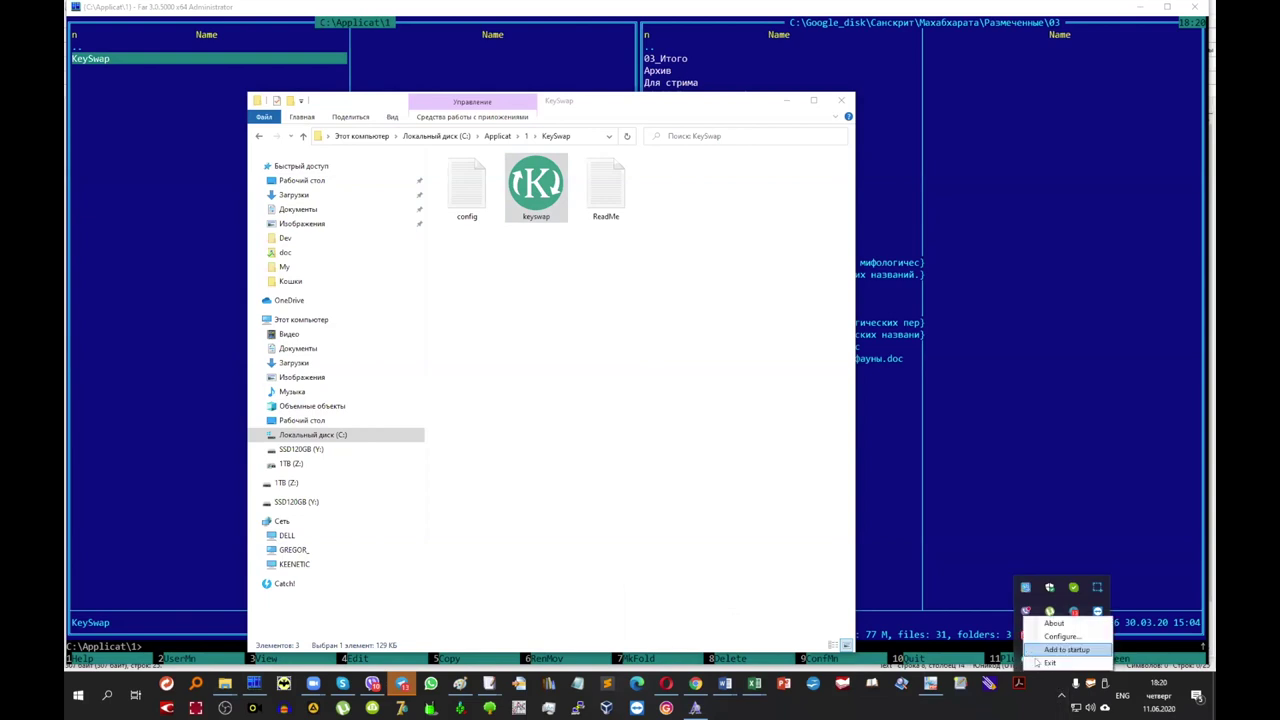
pyautogui.click(541, 205)
pyautogui.doubleClick(541, 205)
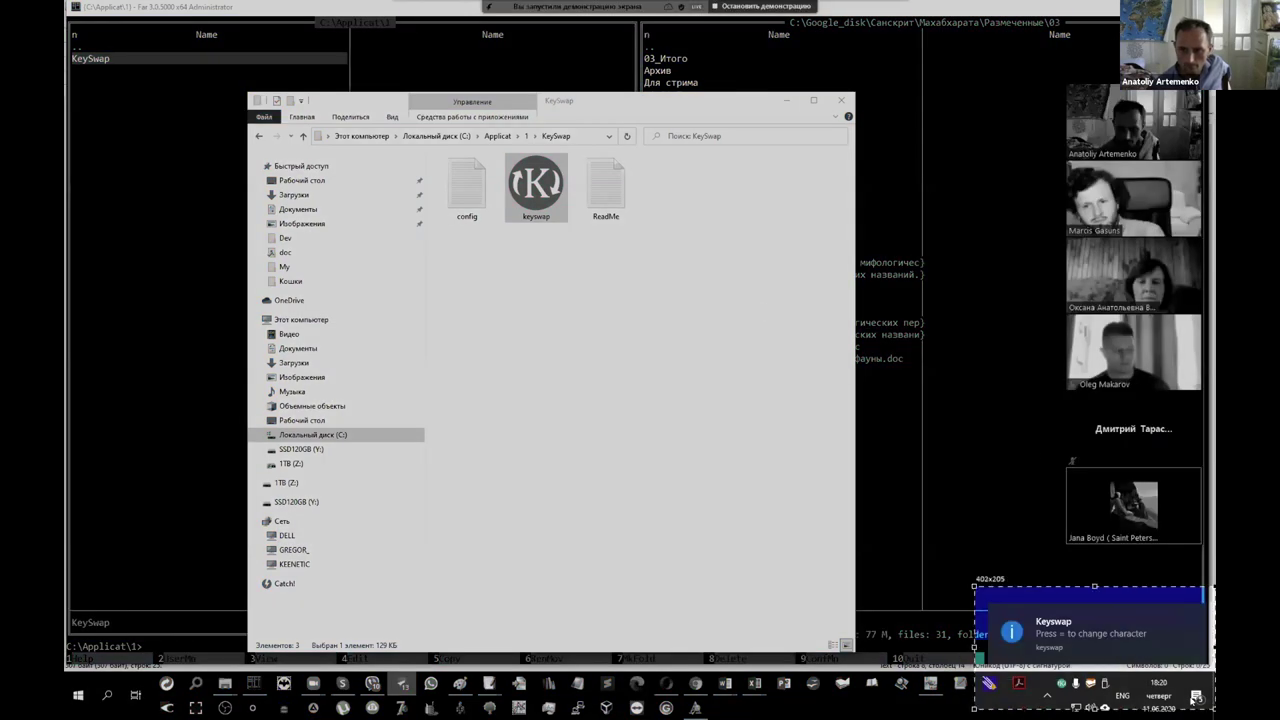
# Switch to Paint, clear the old screenshot, paste the captured Keyswap notification and place it near the canvas's upper-left area.
pyautogui.press('Escape')
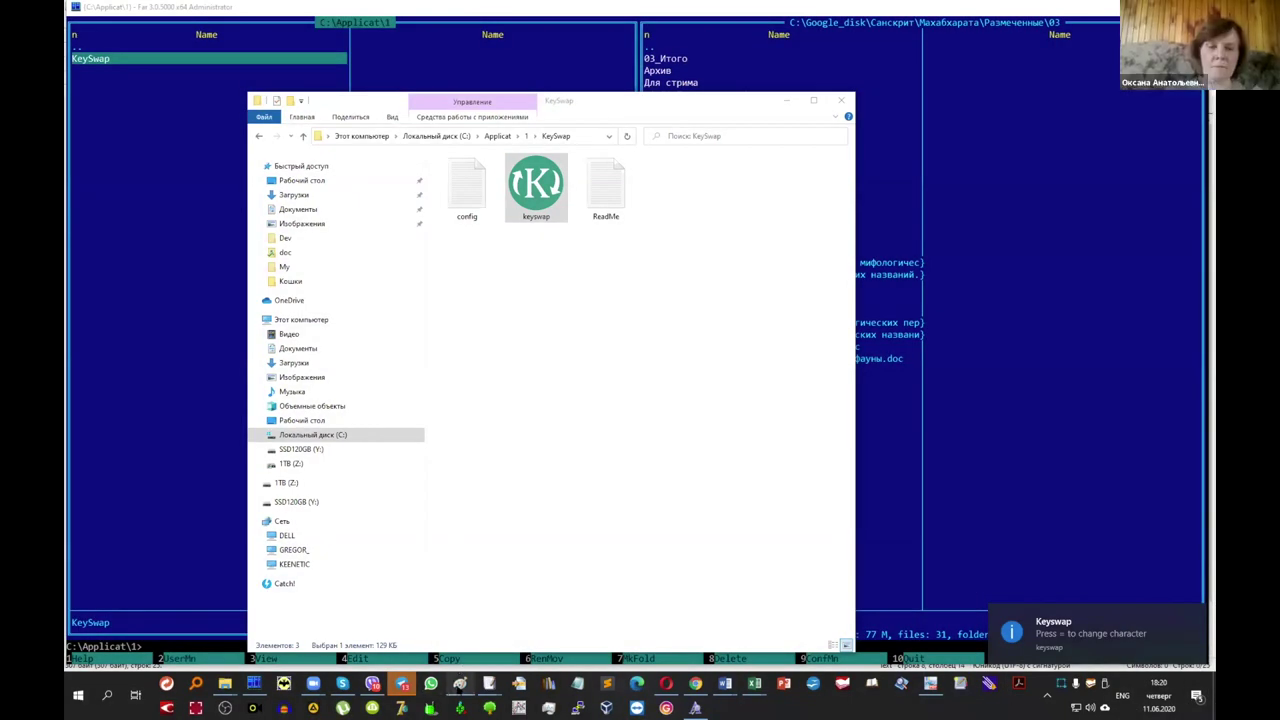
pyautogui.click(459, 683)
pyautogui.moveTo(483, 683)
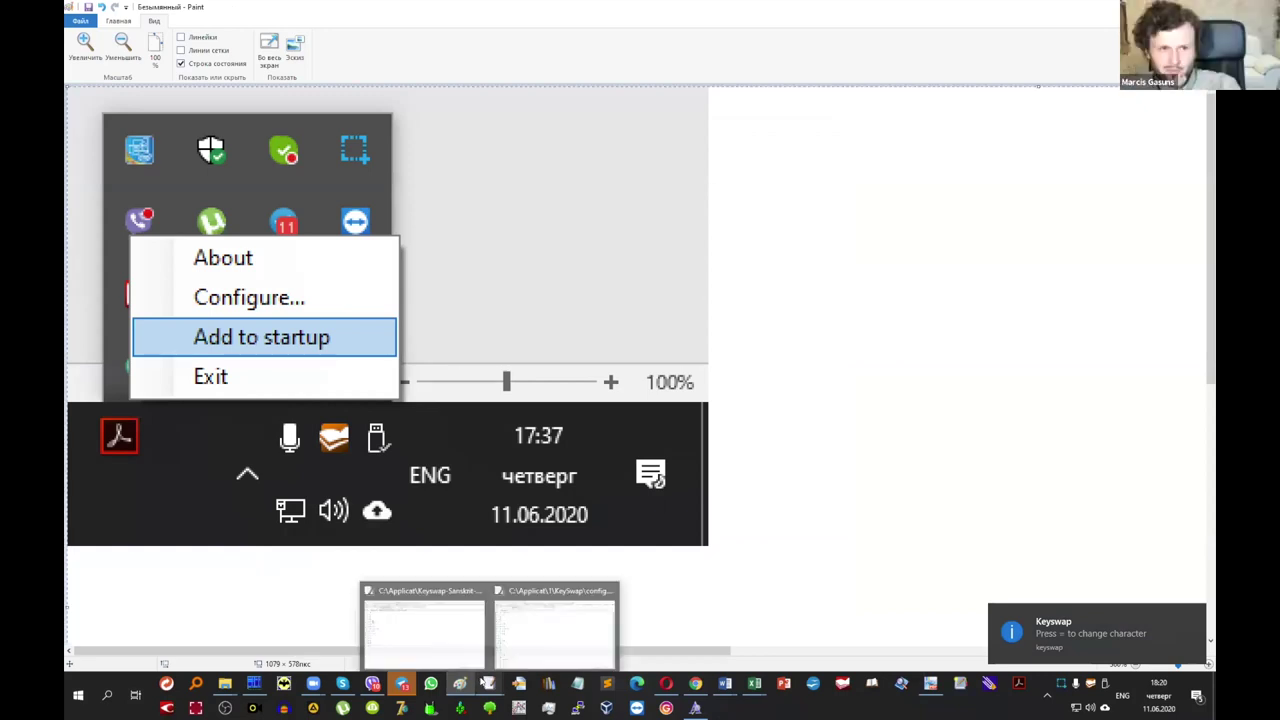
pyautogui.hotkey('ctrl', 'v')
pyautogui.moveTo(380, 247)
pyautogui.mouseDown()
pyautogui.moveTo(381, 291)
pyautogui.moveTo(403, 303)
pyautogui.mouseUp()
pyautogui.press('Delete')
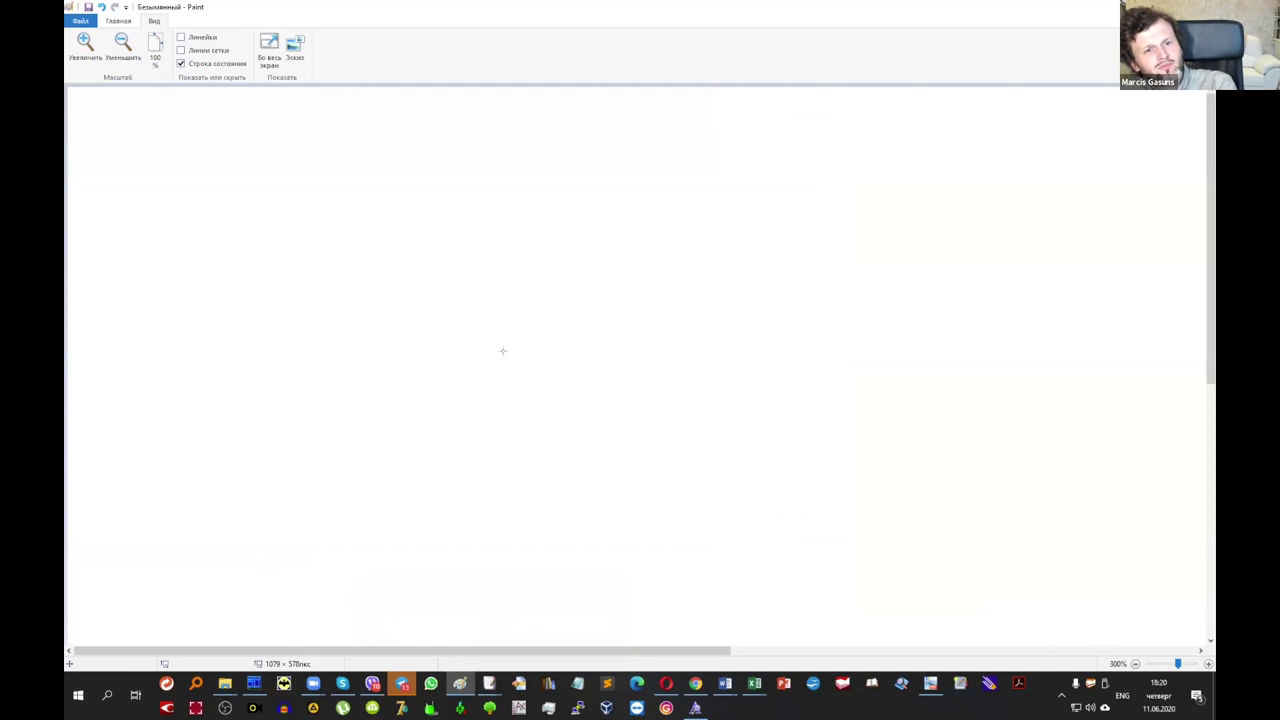
pyautogui.hotkey('ctrl', 'v')
pyautogui.moveTo(386, 165); pyautogui.dragTo(468, 198)
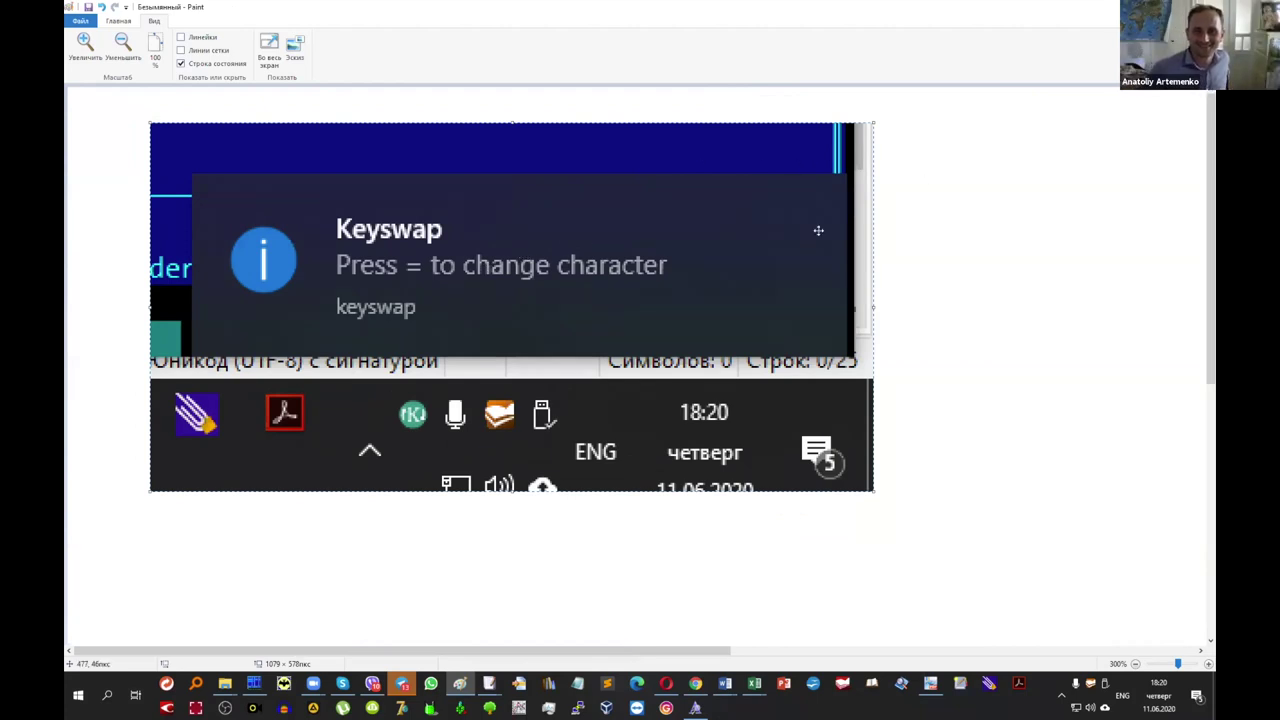
pyautogui.click(936, 276)
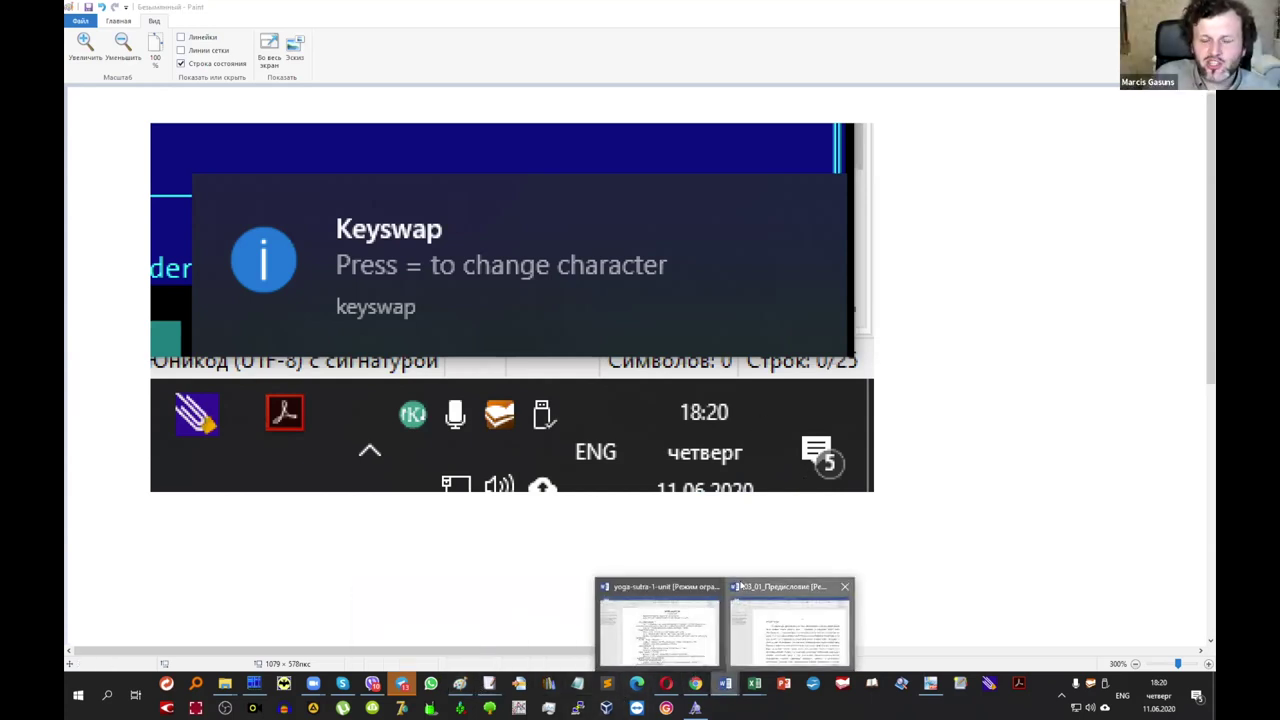
# Switch to Word, create a new blank document and set the font size to 50.
pyautogui.click(780, 626)
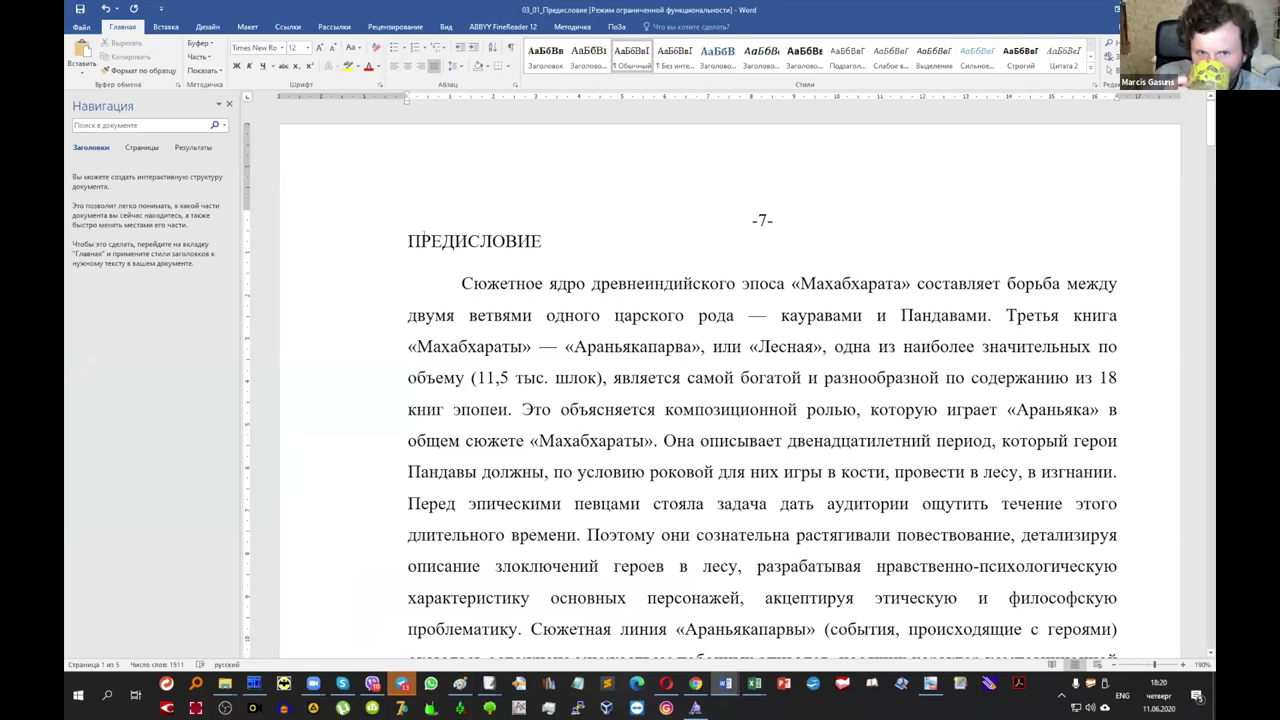
pyautogui.press('Escape')
pyautogui.hotkey('alt', 'Tab')
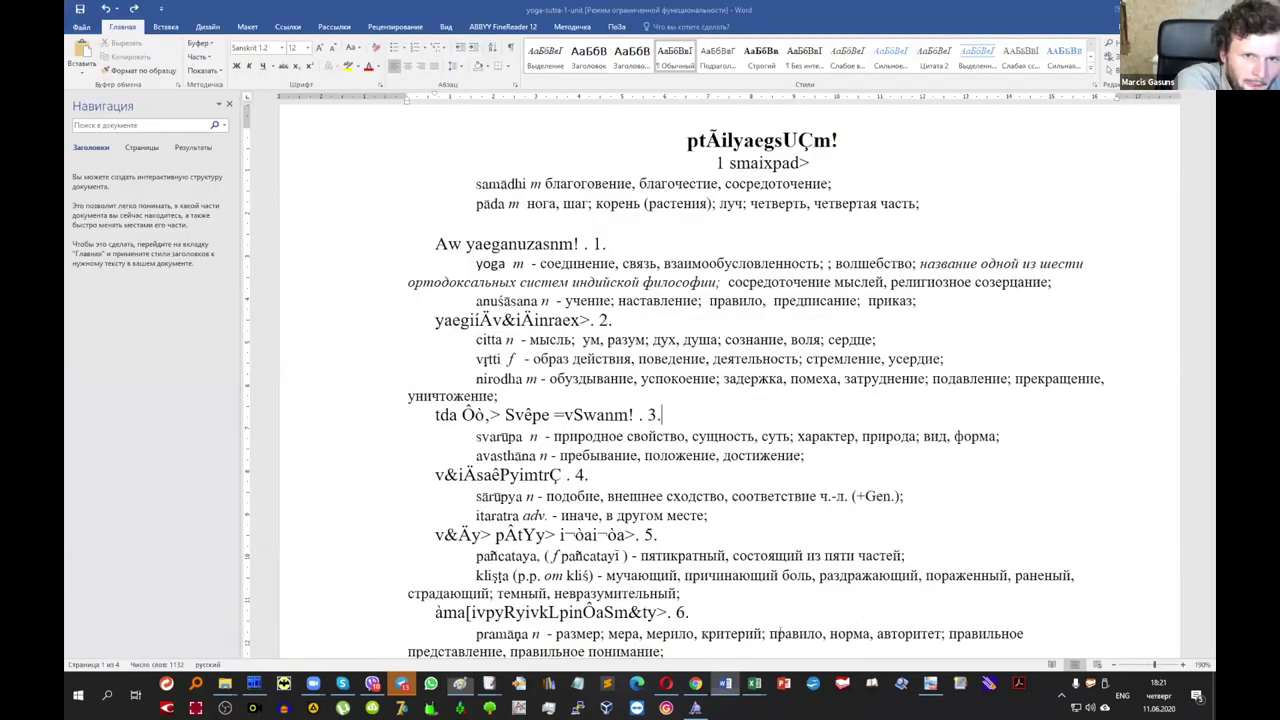
pyautogui.hotkey('alt', 'Tab')
pyautogui.click(785, 555)
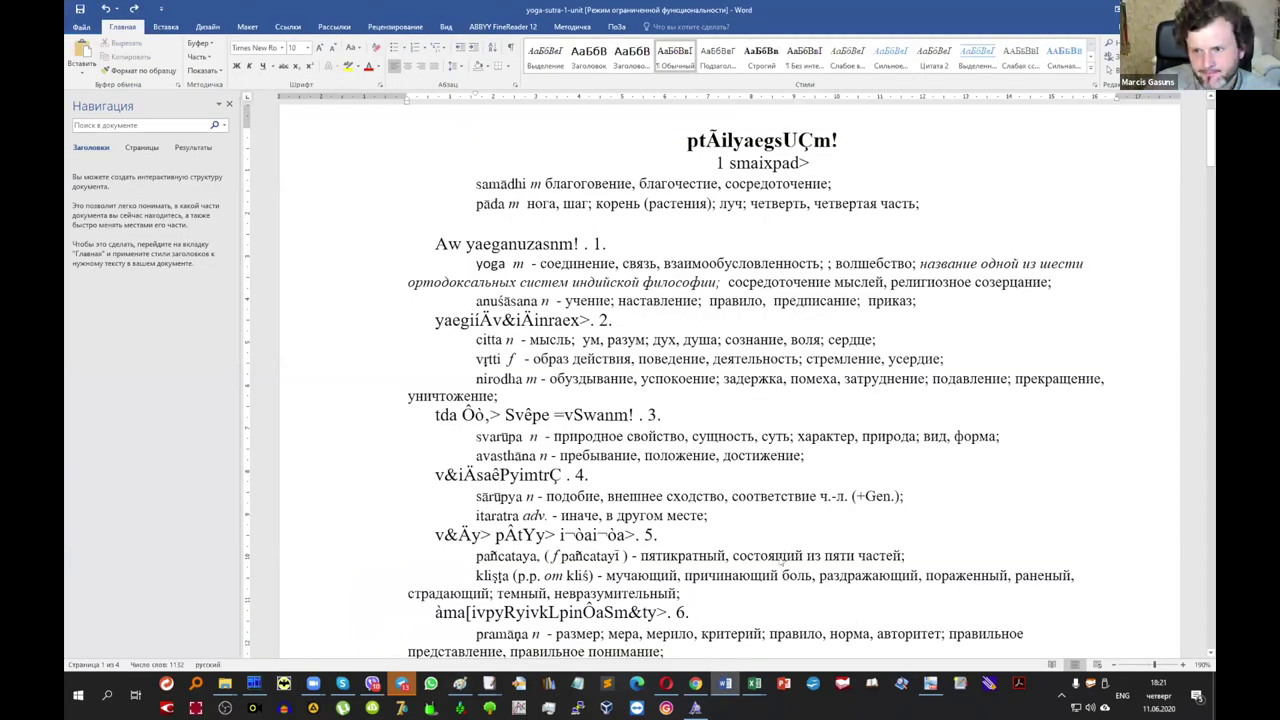
pyautogui.hotkey('ctrl', 'n')
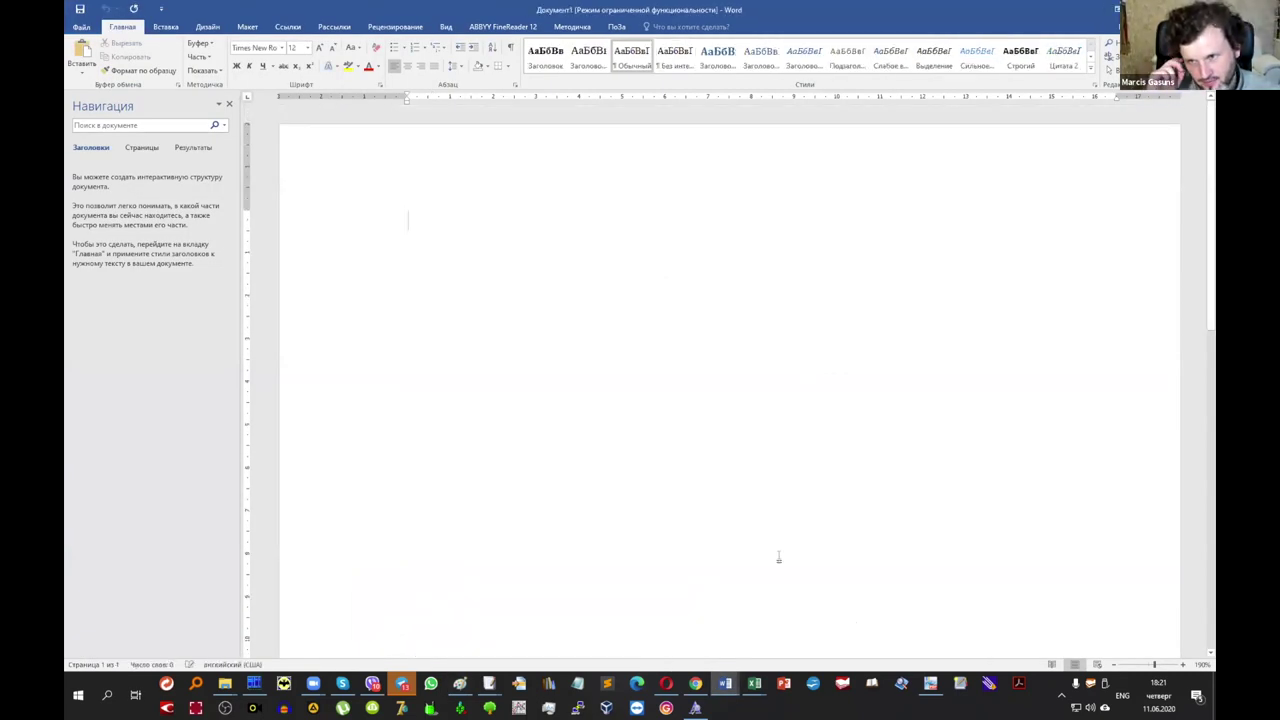
pyautogui.hotkey('ctrl', 'shift', 'p')
pyautogui.write('50')
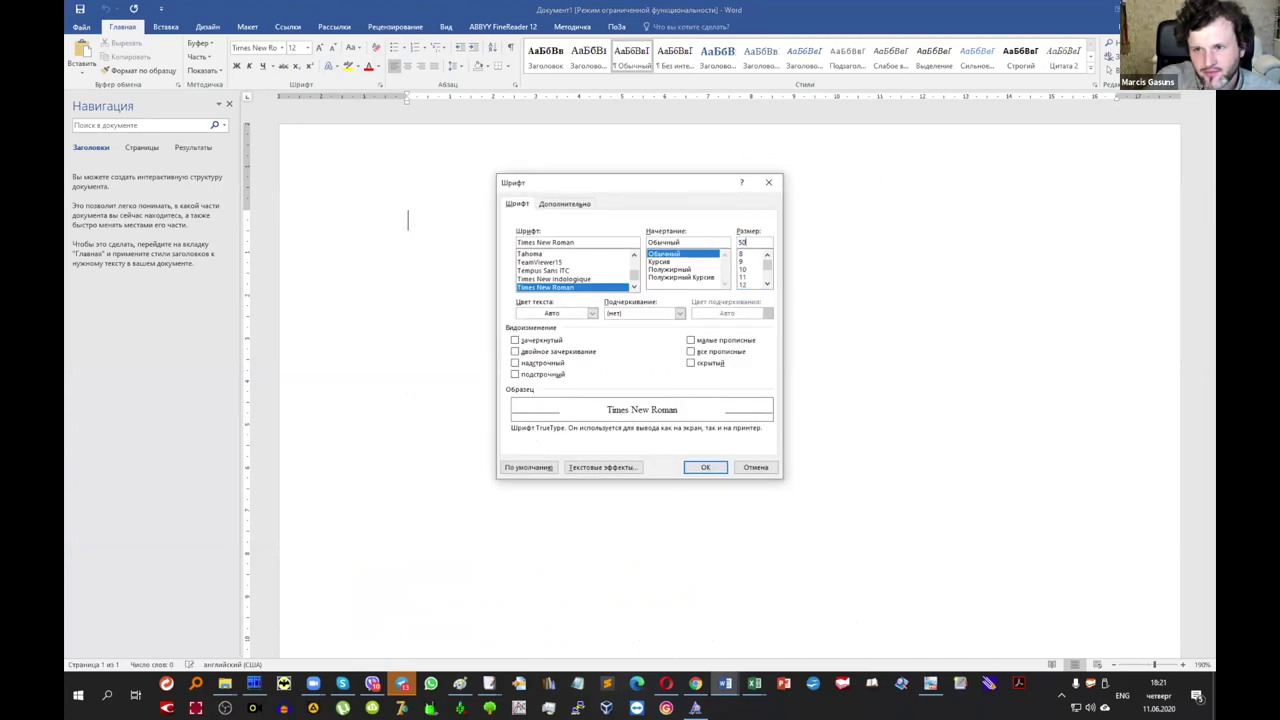
pyautogui.press('Return')
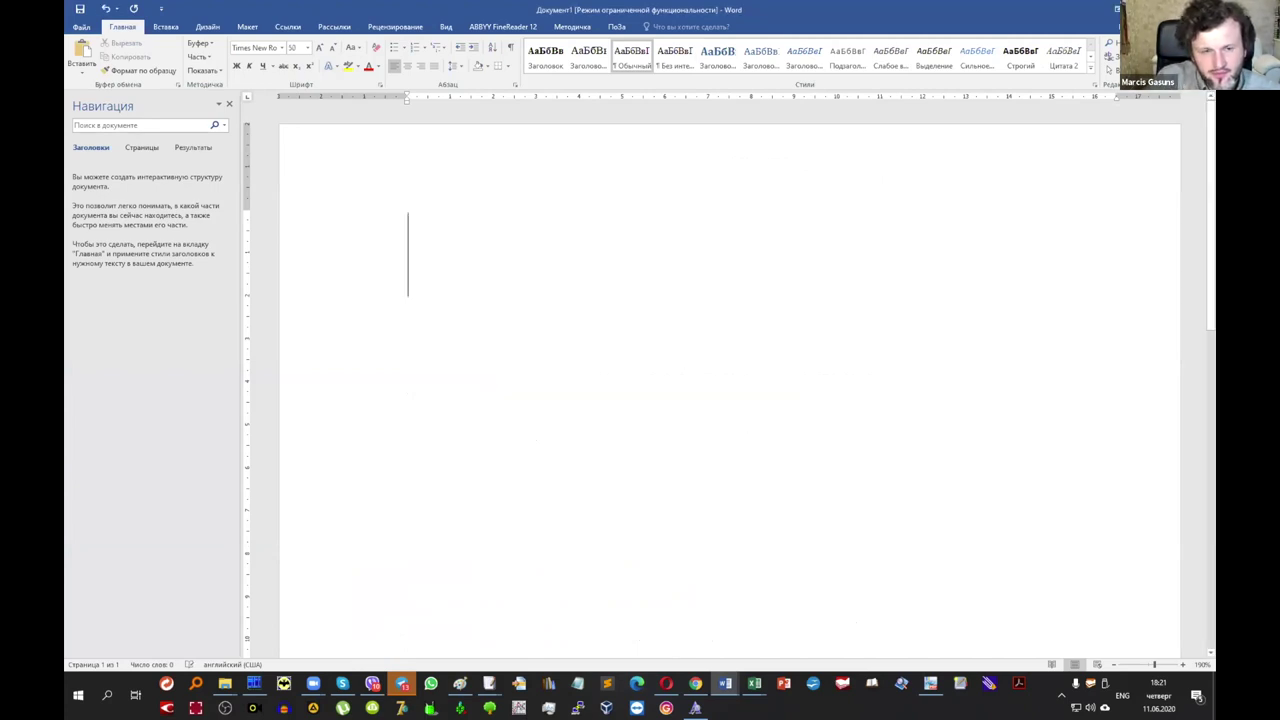
# Try to convert the letter "a" with the = key in the blank document, checking the keyboard language, and clear each attempt.
pyautogui.write('a=')
pyautogui.press('BackSpace')
pyautogui.press('BackSpace')
pyautogui.write('a=')
pyautogui.press('BackSpace')
pyautogui.press('BackSpace')
pyautogui.press('super+space')
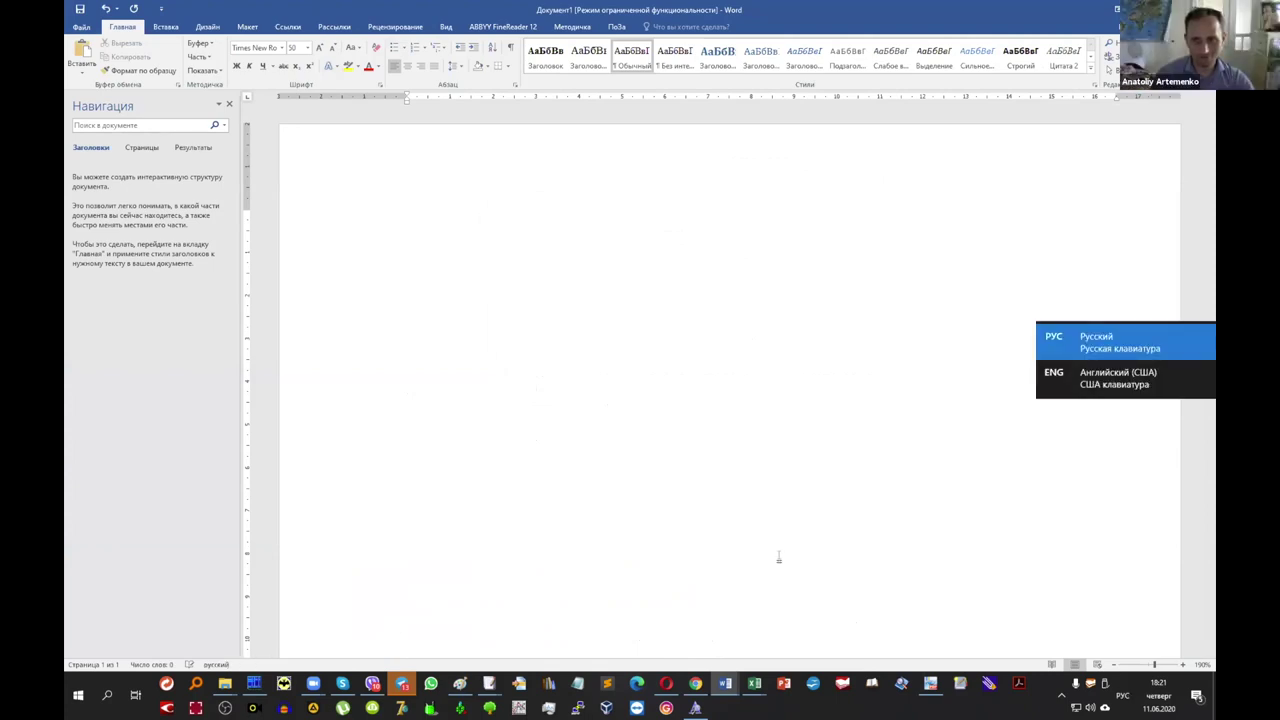
pyautogui.press('super+space')
pyautogui.write('a====')
pyautogui.press('BackSpace')
pyautogui.press('BackSpace')
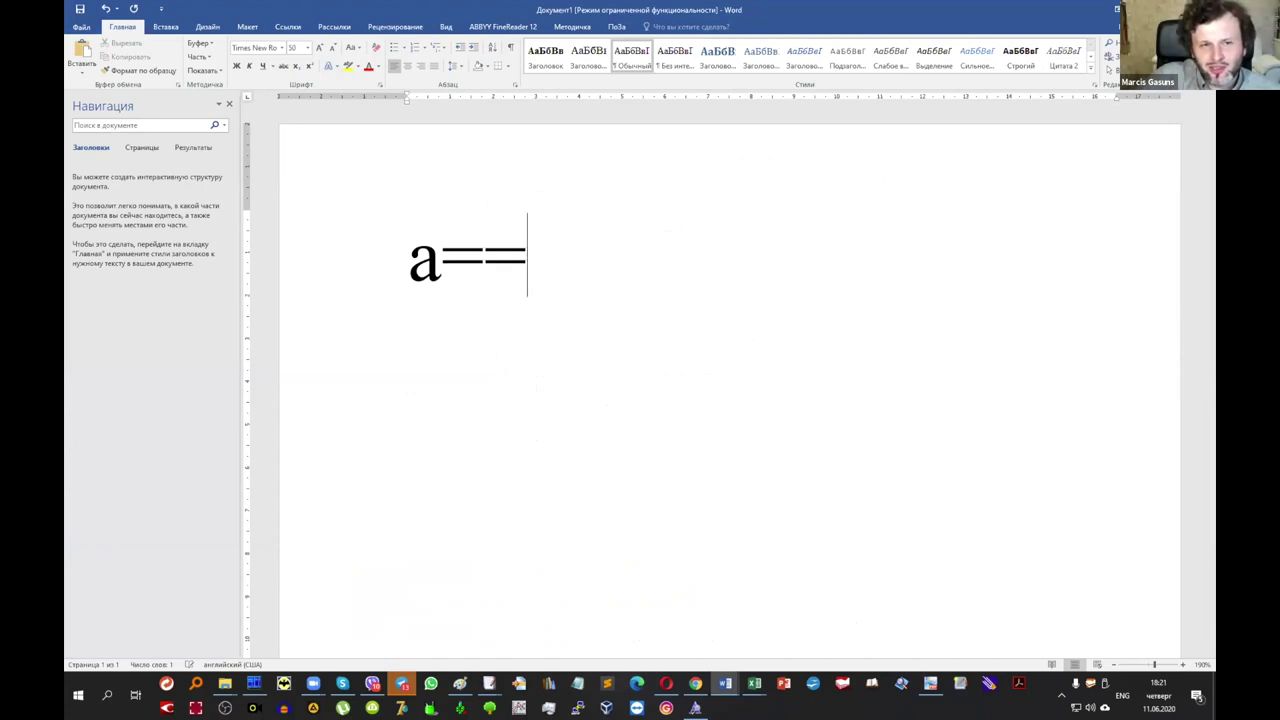
pyautogui.press('BackSpace')
pyautogui.press('BackSpace')
pyautogui.press('BackSpace')
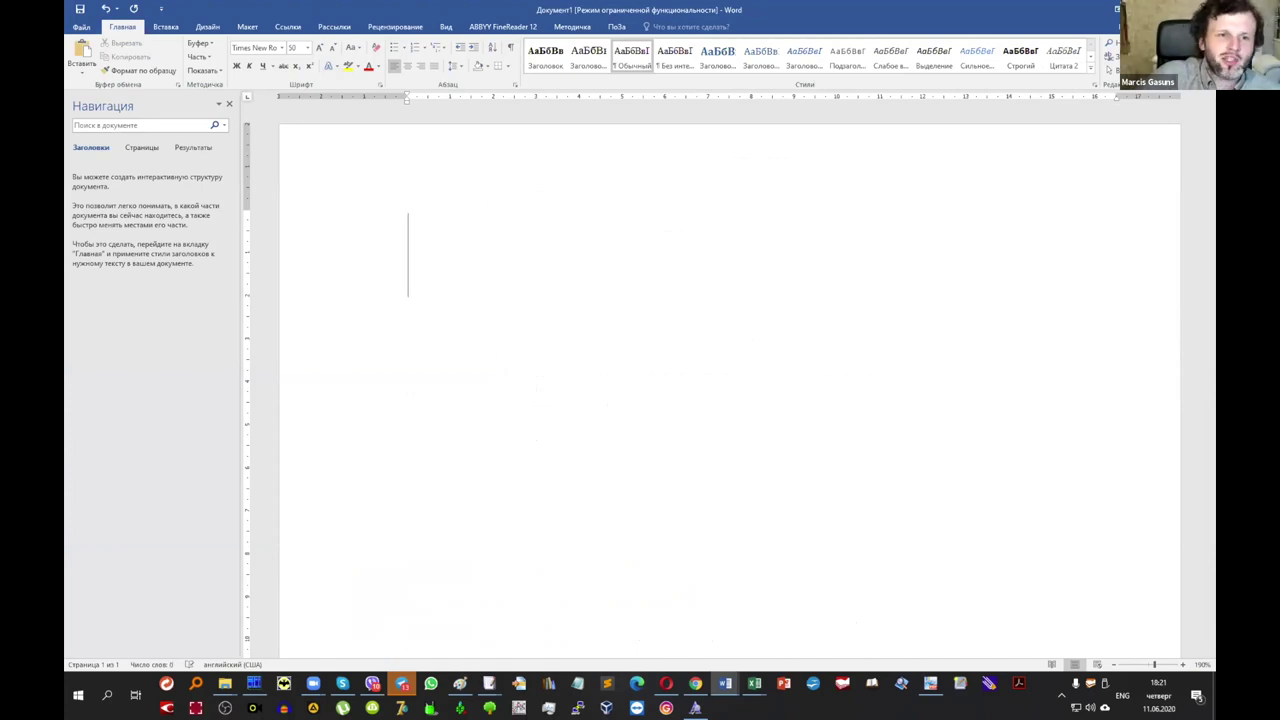
# Close the blank test document and the yoga-sutra-1-unit document without saving changes.
pyautogui.click(1203, 10)
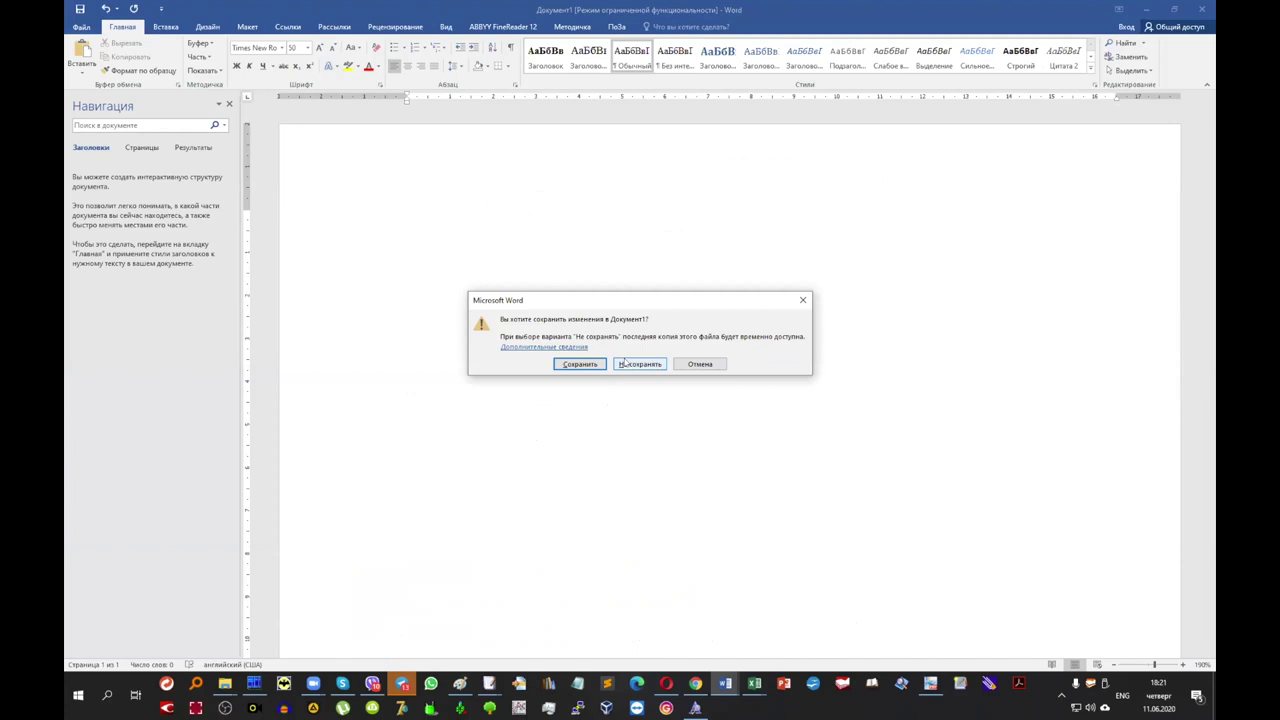
pyautogui.click(638, 364)
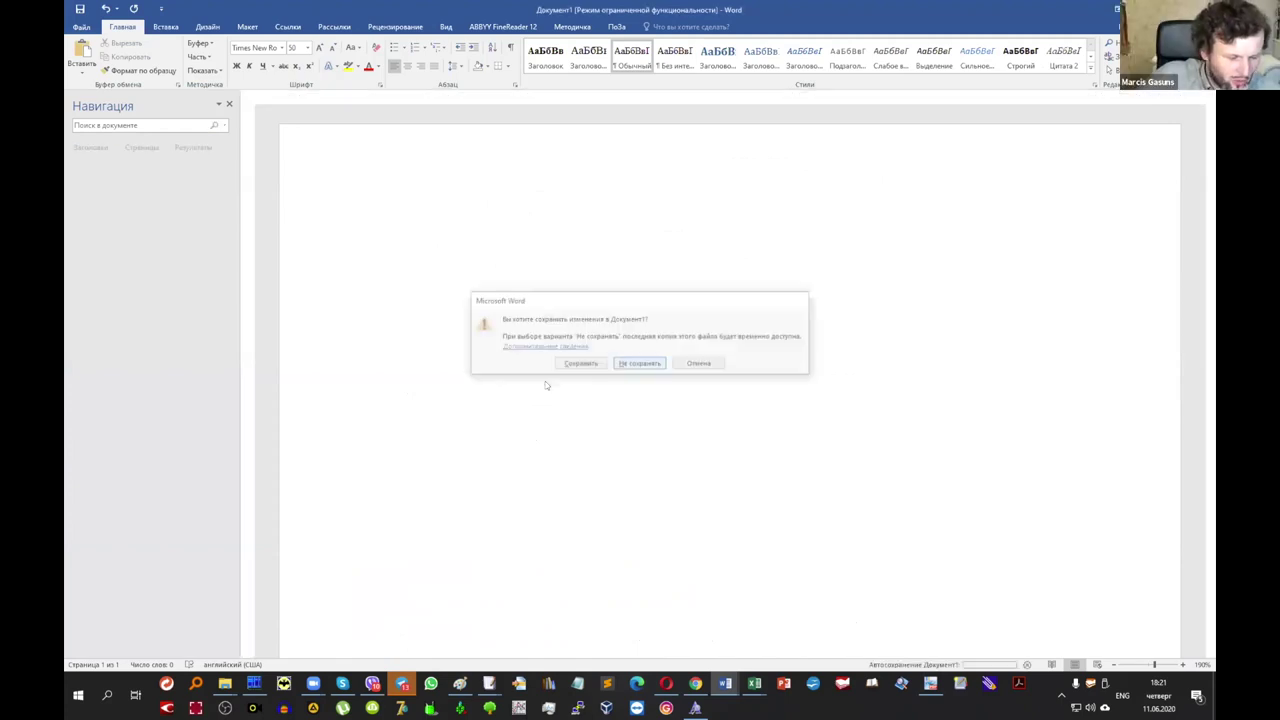
pyautogui.hotkey('alt', 'F4')
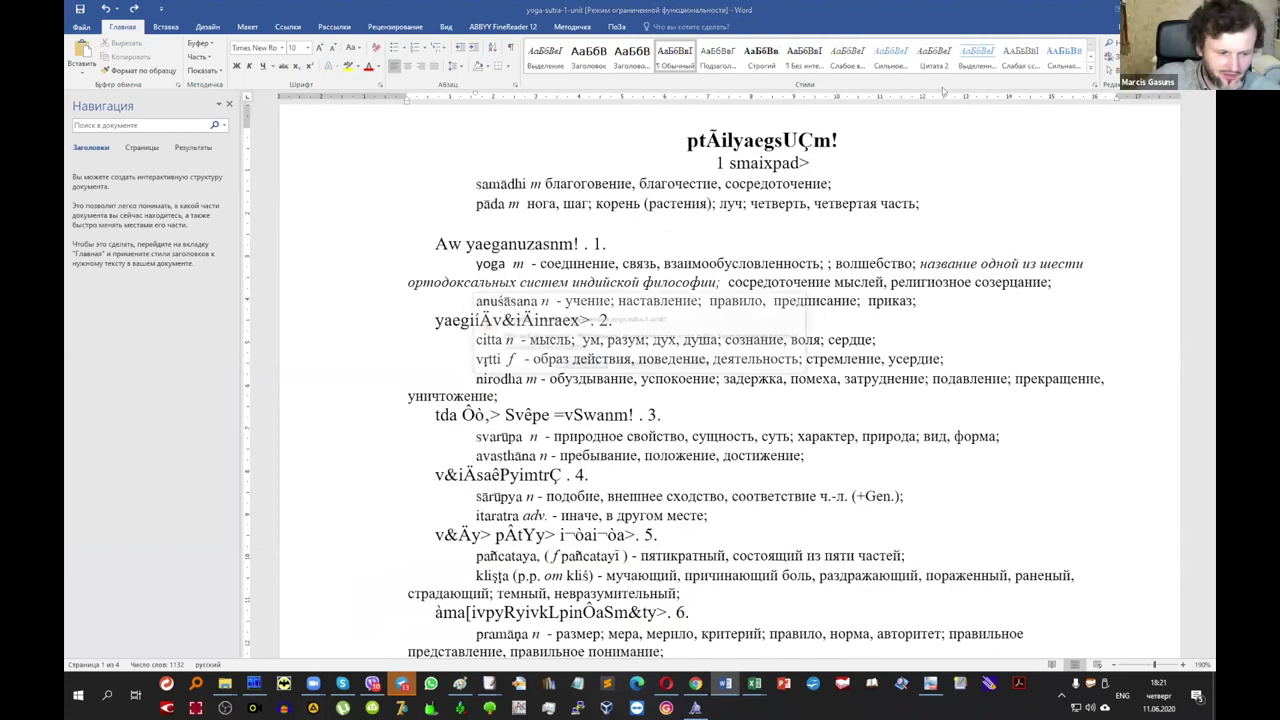
pyautogui.click(638, 364)
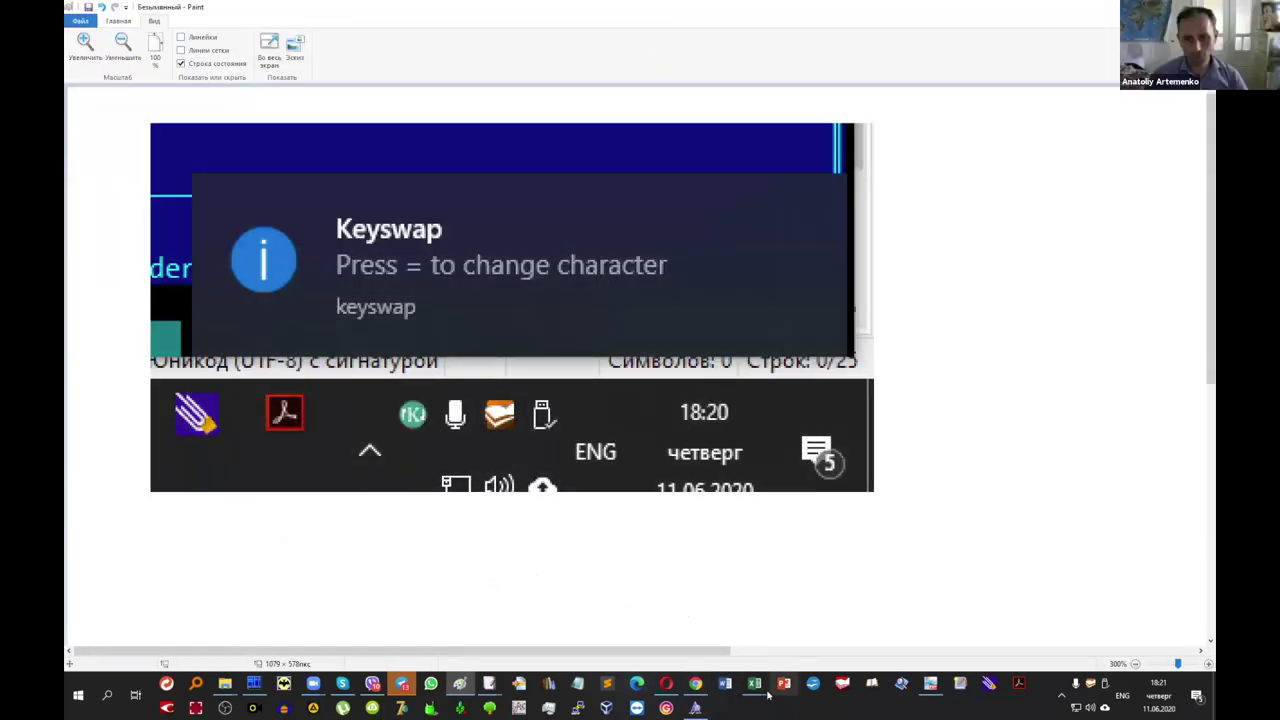
# Start Word again with a new blank document and set the font size to 50.
pyautogui.click(725, 683)
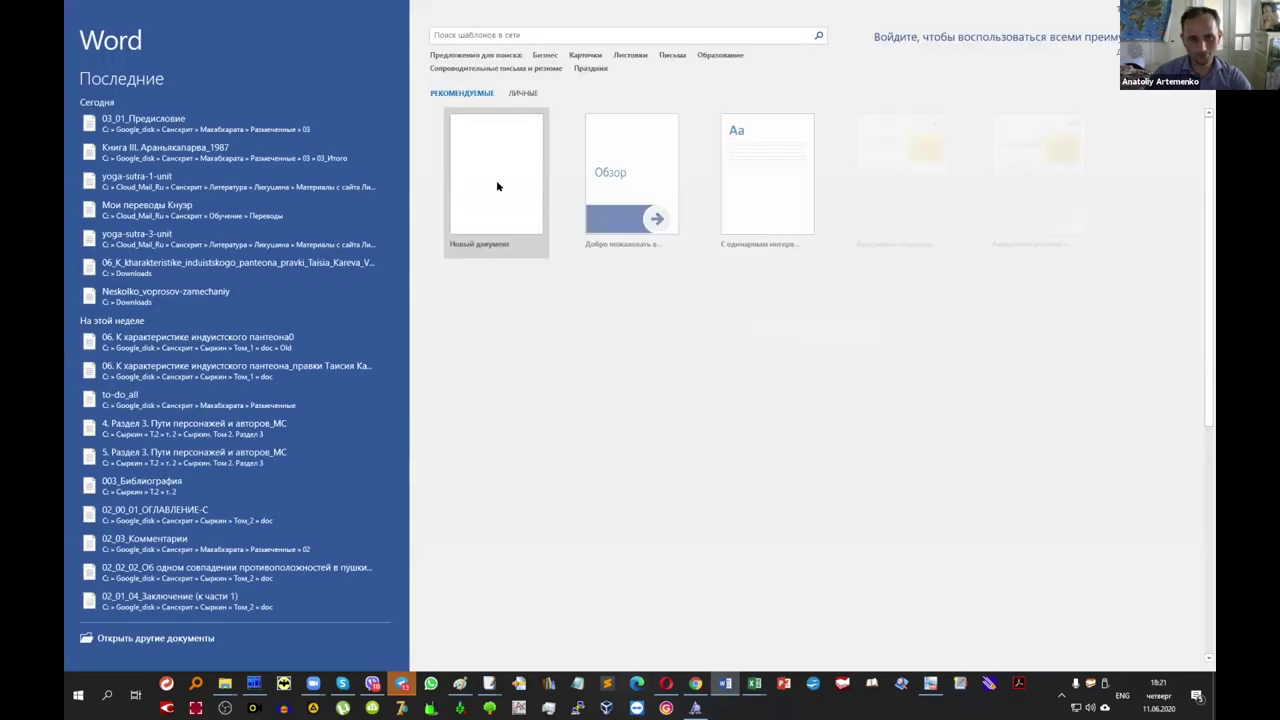
pyautogui.click(497, 186)
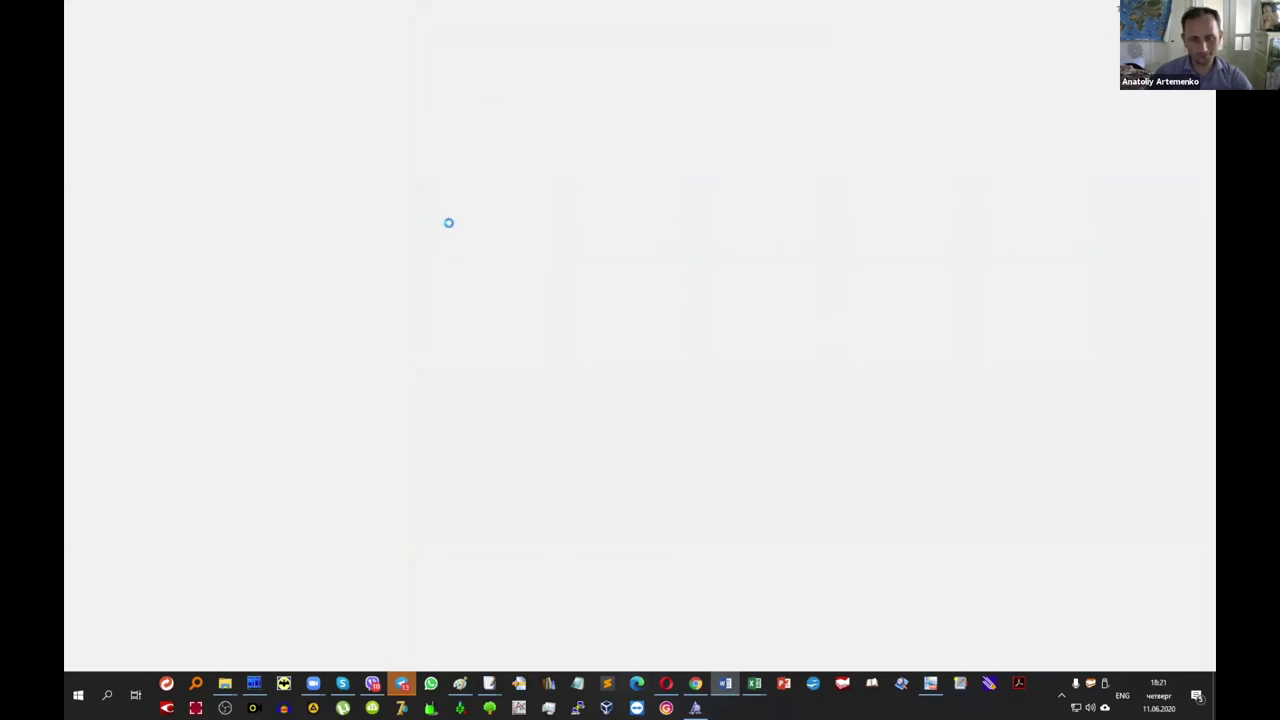
pyautogui.hotkey('ctrl', 'd')
pyautogui.write('50')
pyautogui.press('Return')
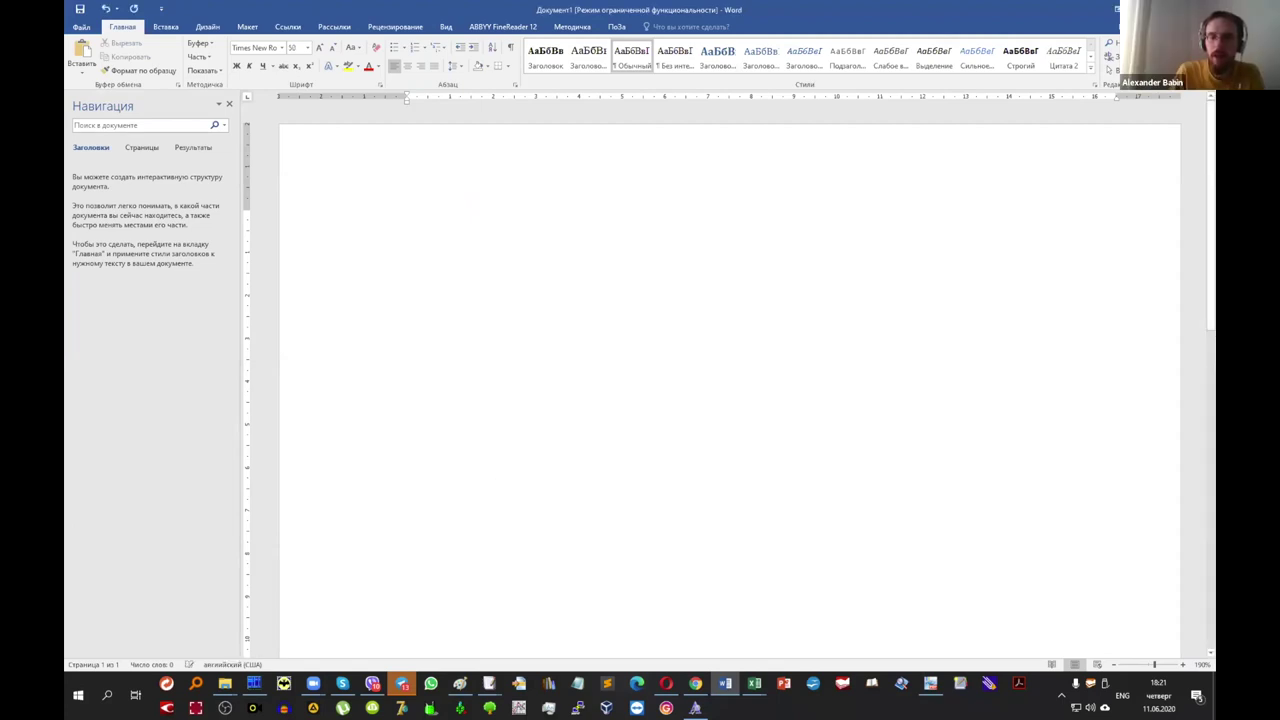
# Enter the KeySwap test characters "āāāáā́" on the first line and start a new line below.
pyautogui.write('ā')
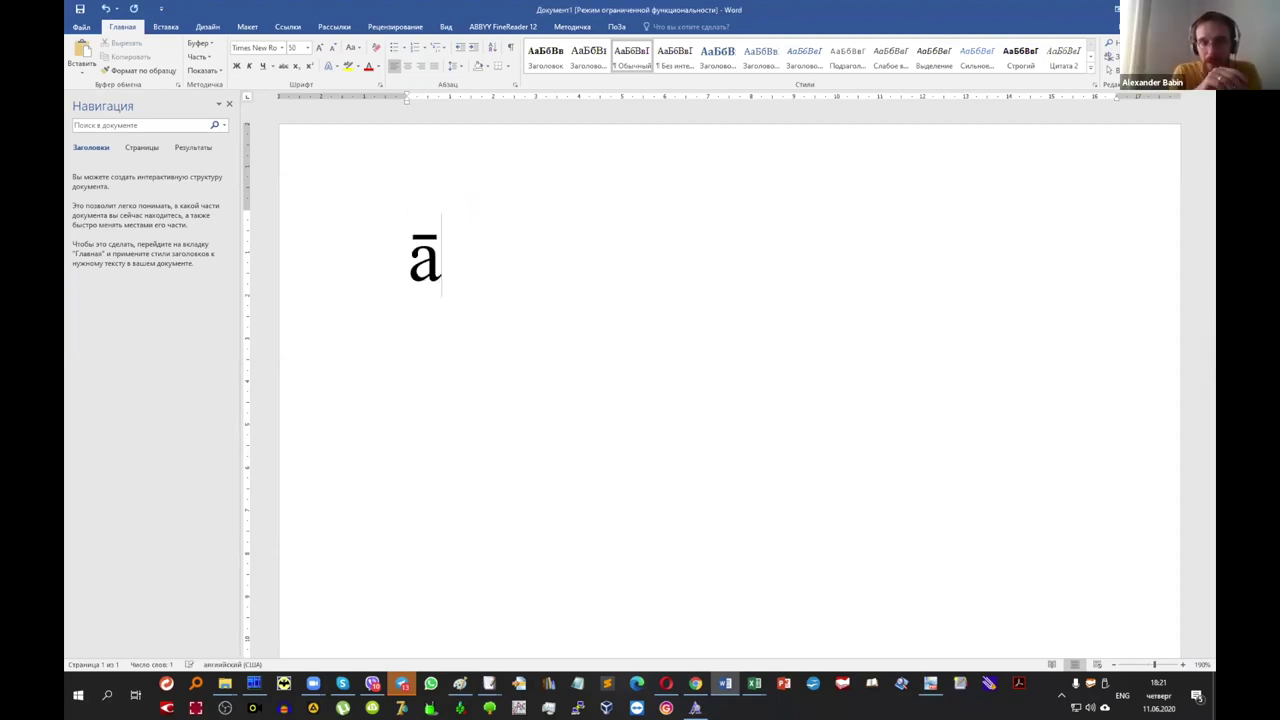
pyautogui.write('a')
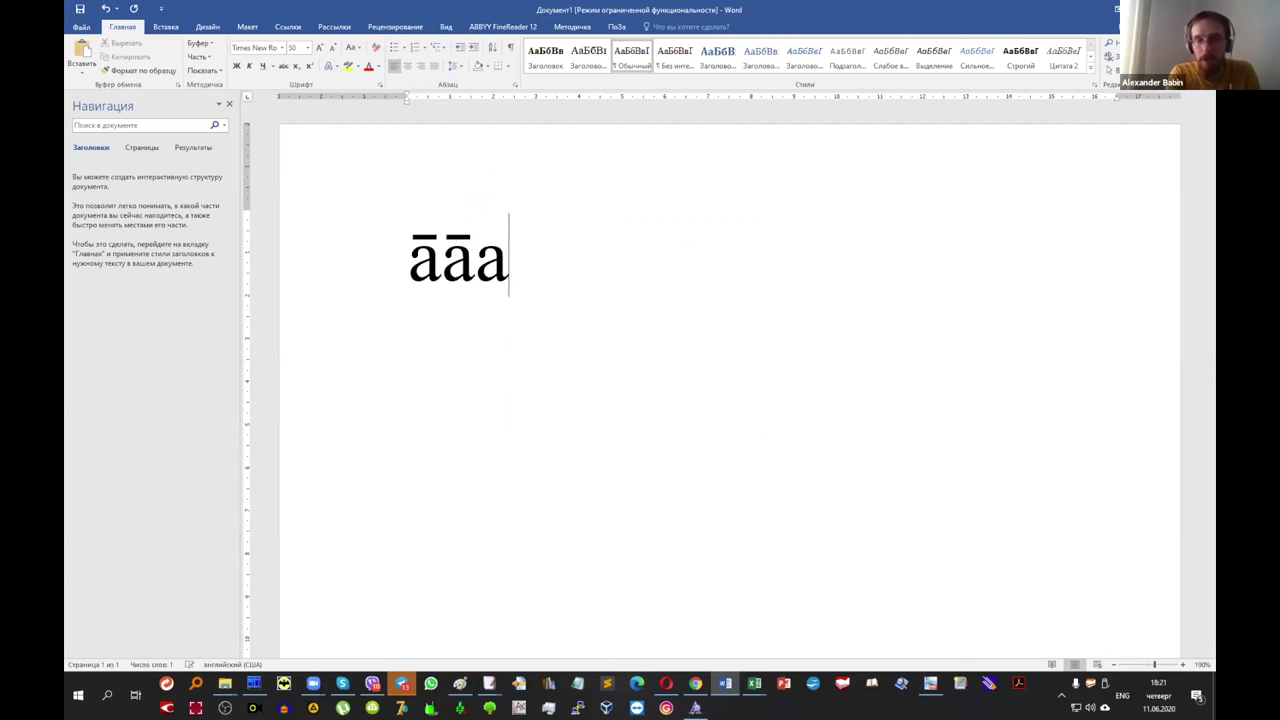
pyautogui.write('aa')
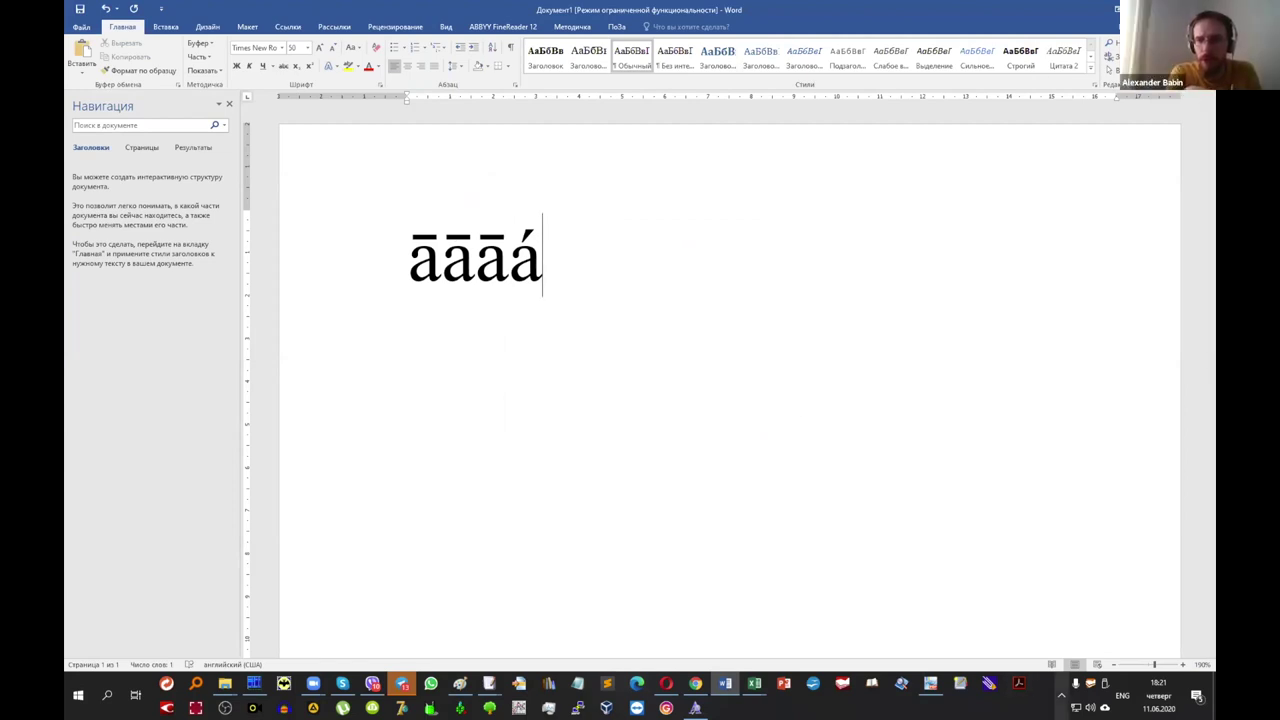
pyautogui.click(1061, 695)
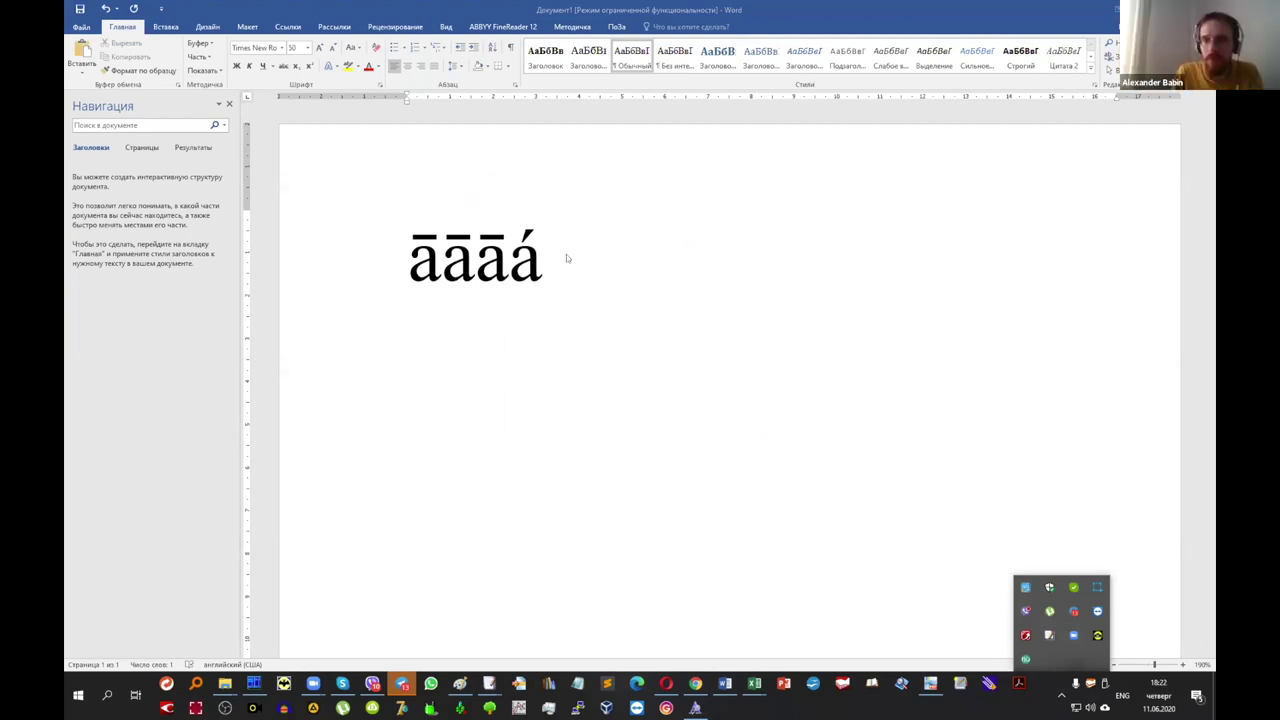
pyautogui.click(566, 256)
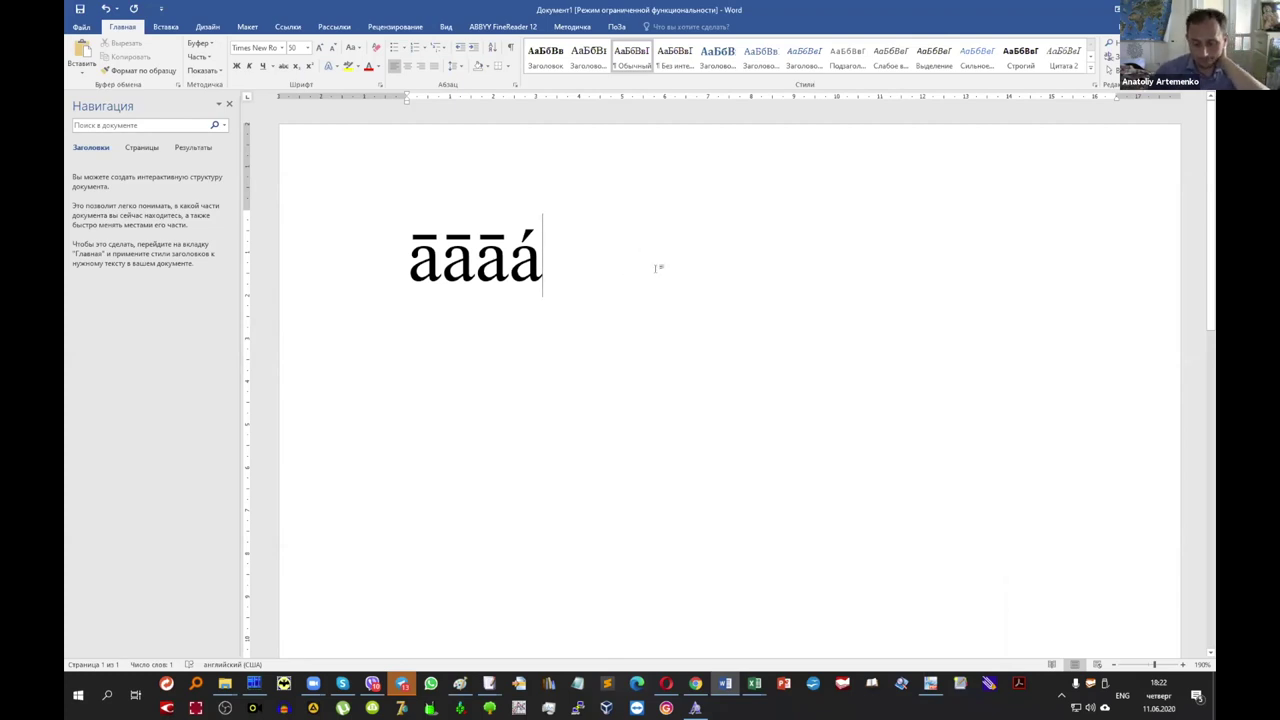
pyautogui.write('ā')
pyautogui.press('BackSpace')
pyautogui.write('á̄')
pyautogui.press('Return')
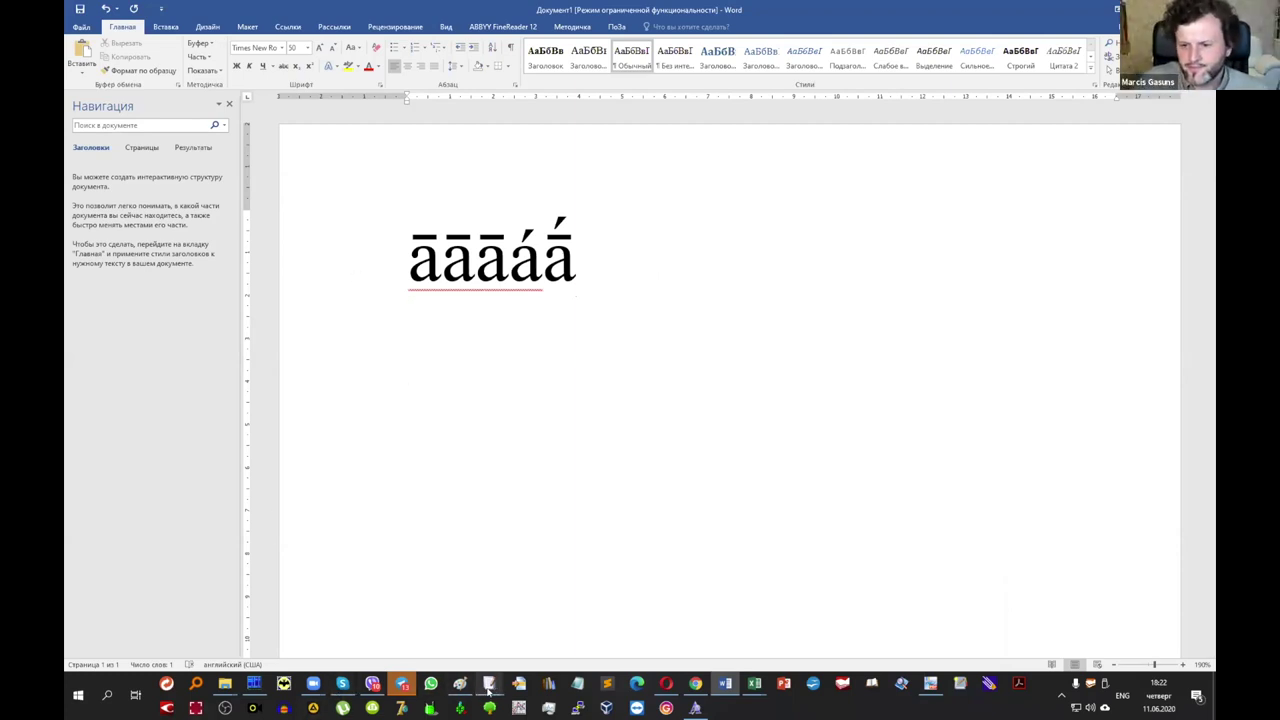
# Switch to Skype to view the chat containing the list of character mappings.
pyautogui.moveTo(491, 687)
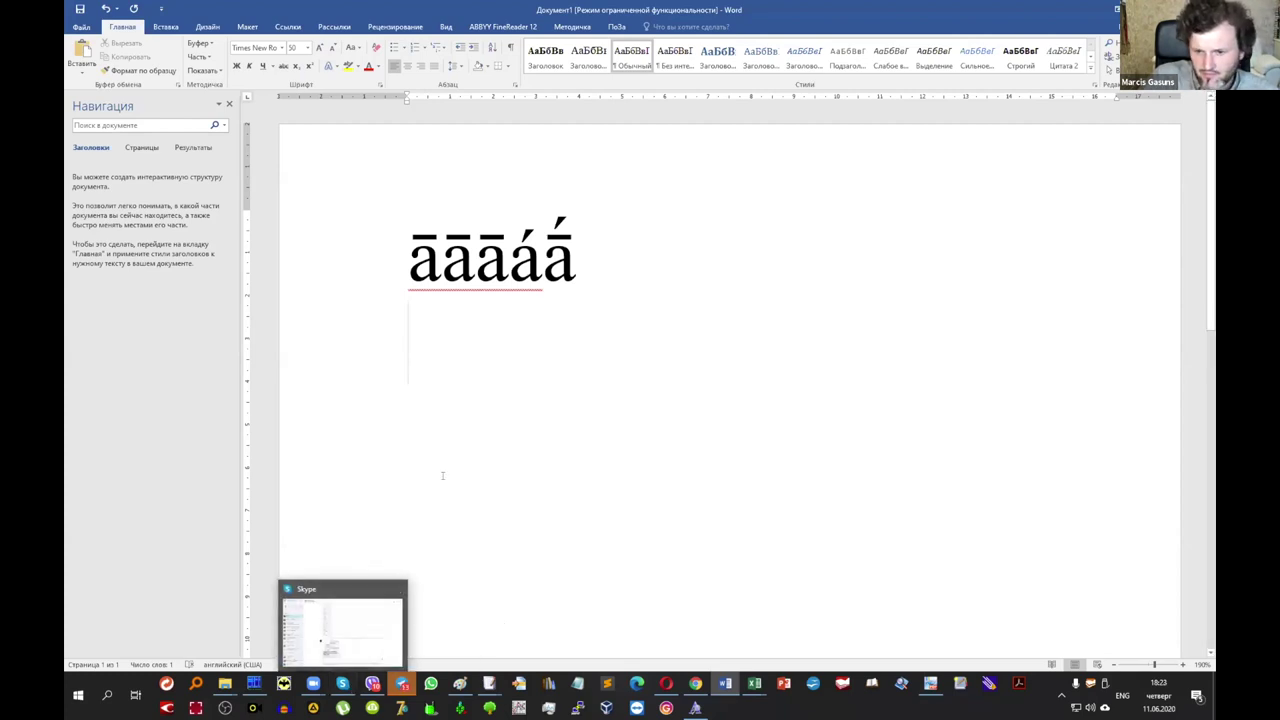
pyautogui.moveTo(342, 685)
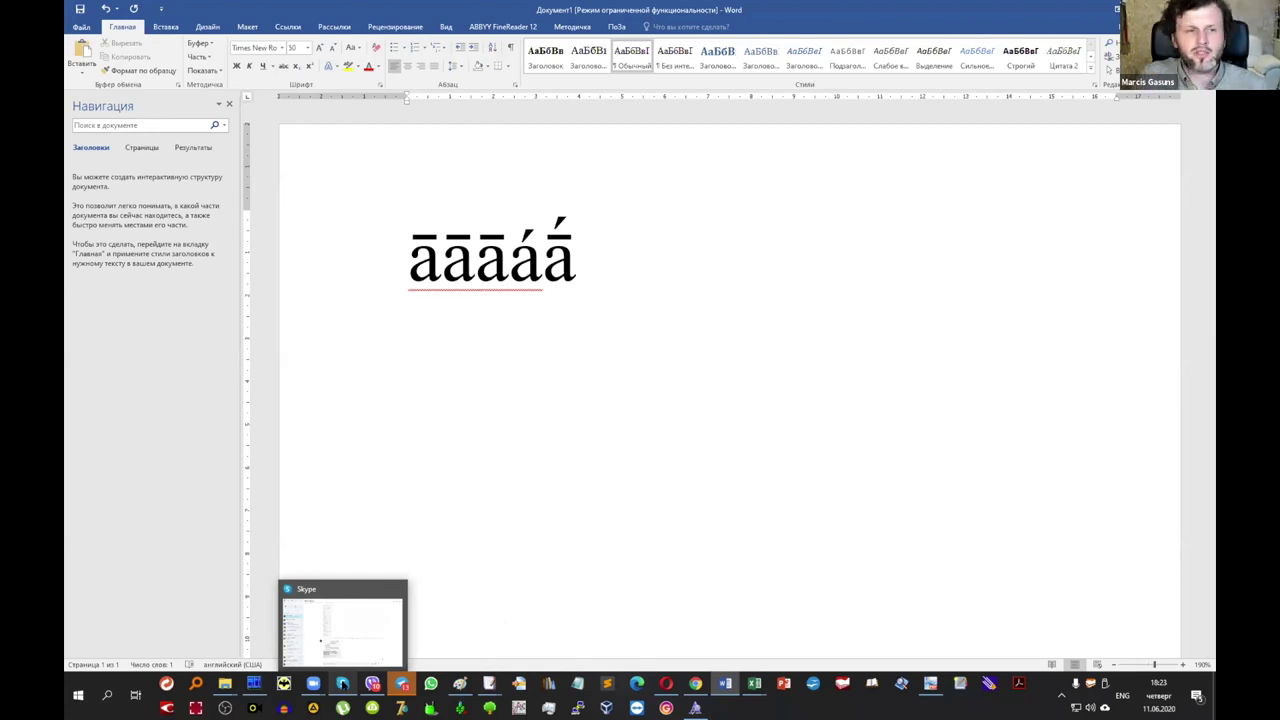
pyautogui.click(342, 685)
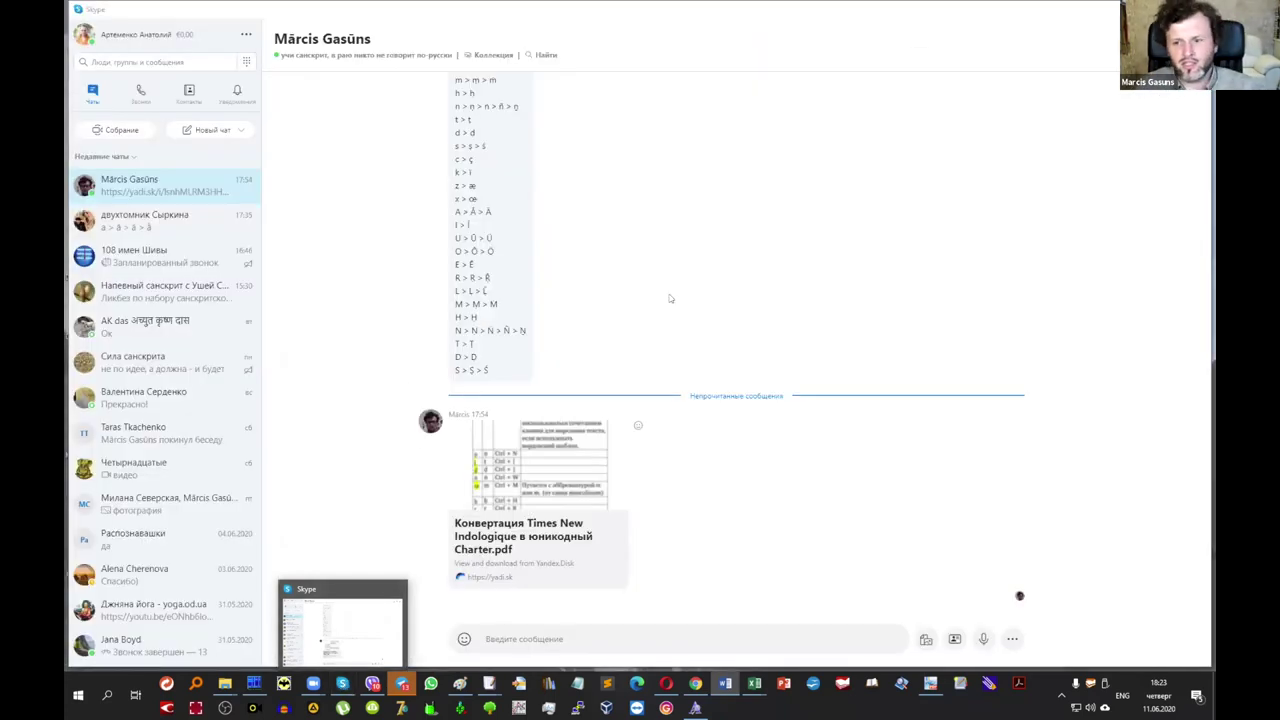
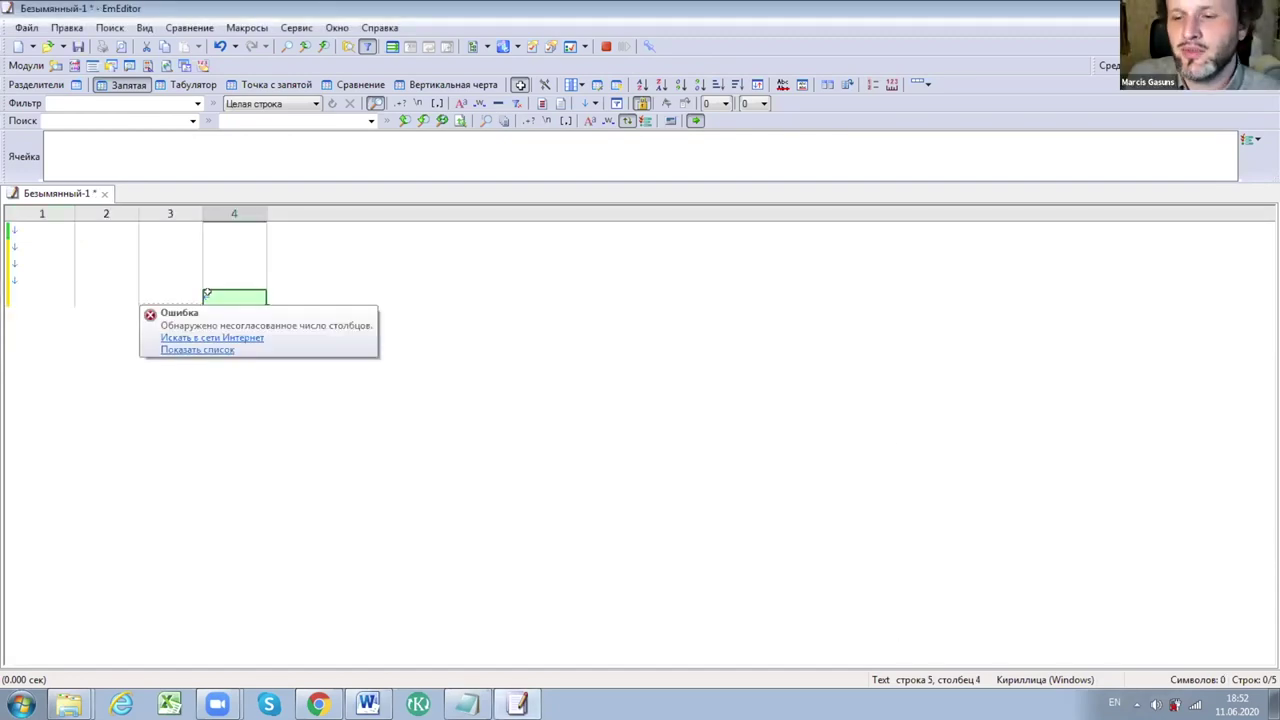
# Select the cell in row 1 of column 1 in EmEditor's untitled comma-separated document.
pyautogui.click(57, 246)
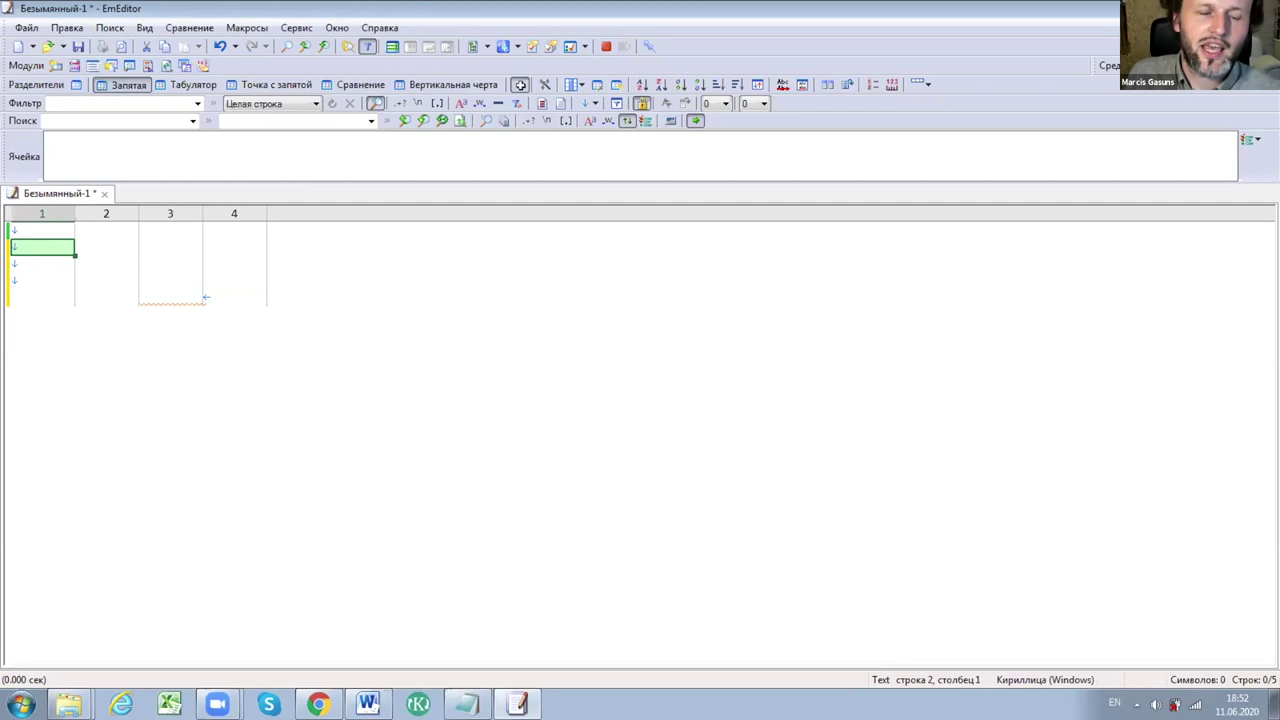
pyautogui.click(1250, 139)
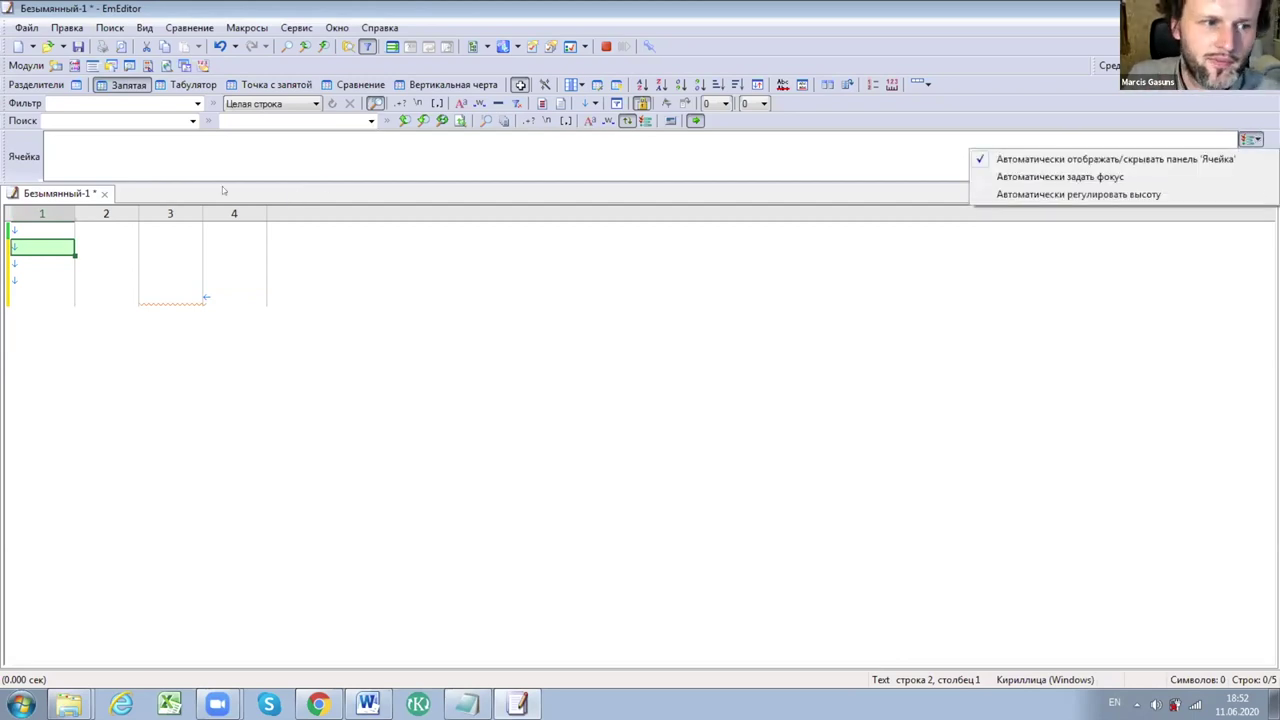
pyautogui.click(57, 240)
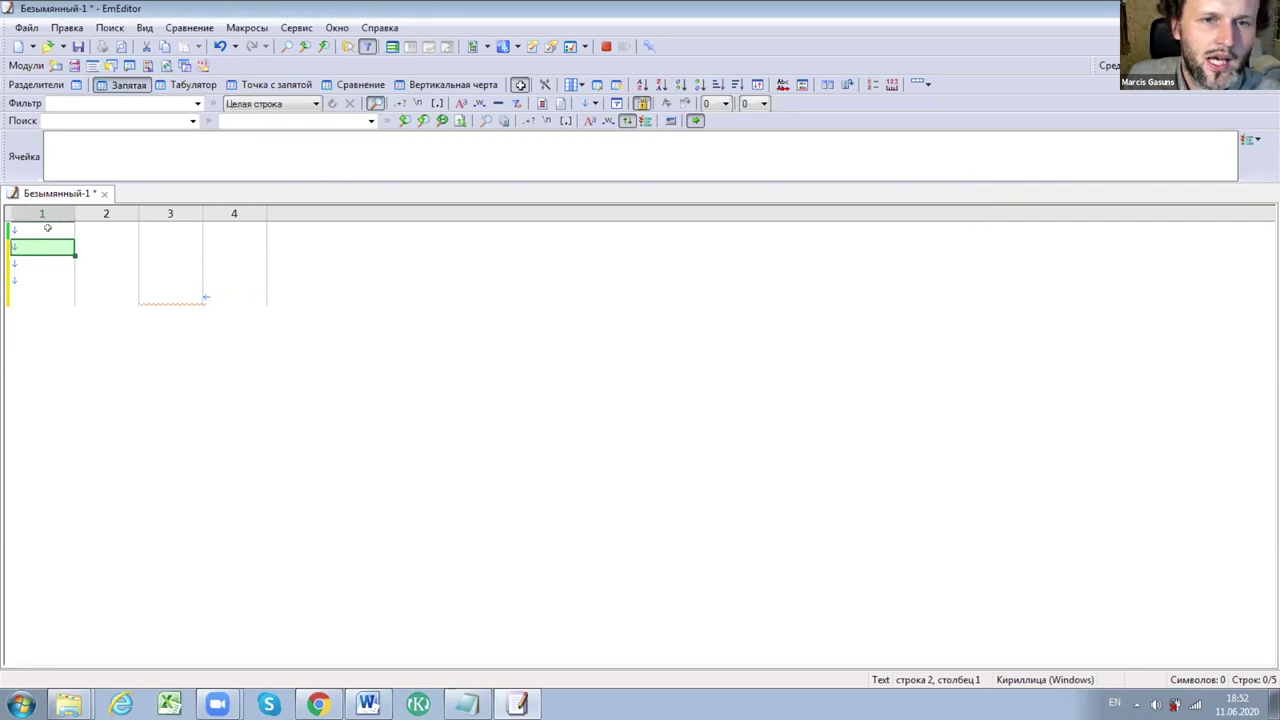
pyautogui.click(46, 228)
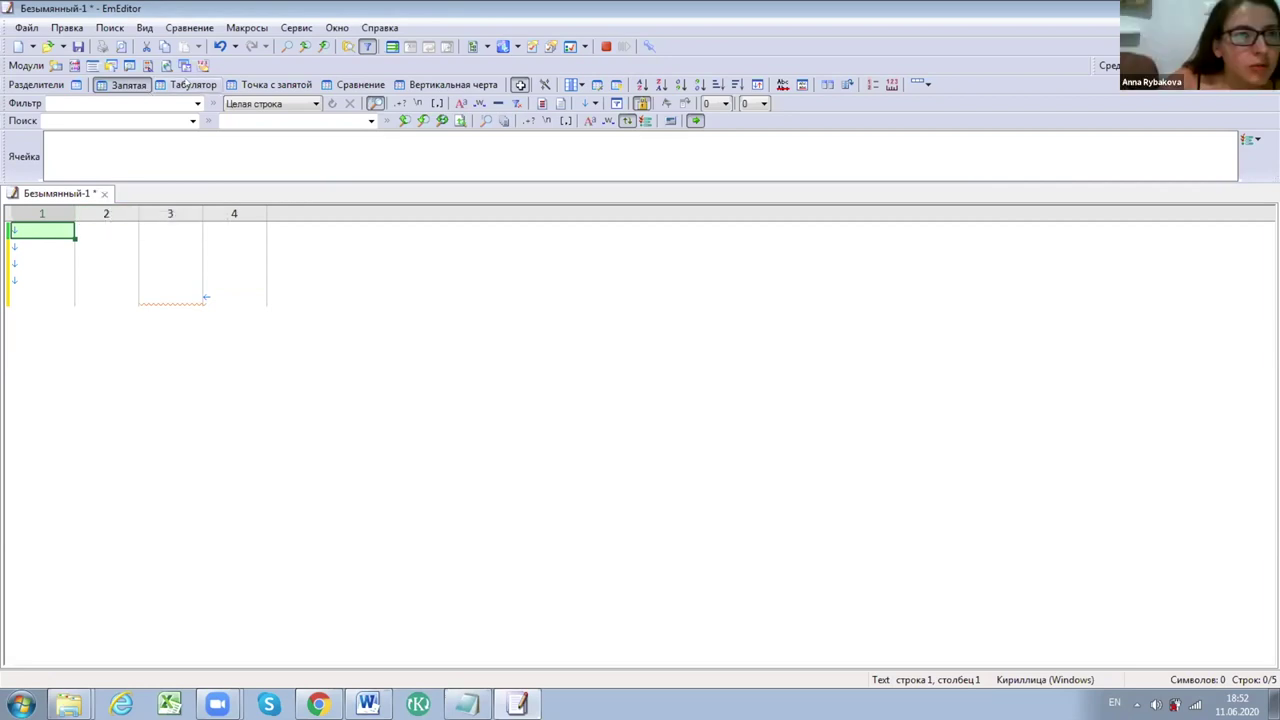
# Switch the untitled document from comma-separated to tab-separated mode.
pyautogui.click(128, 84)
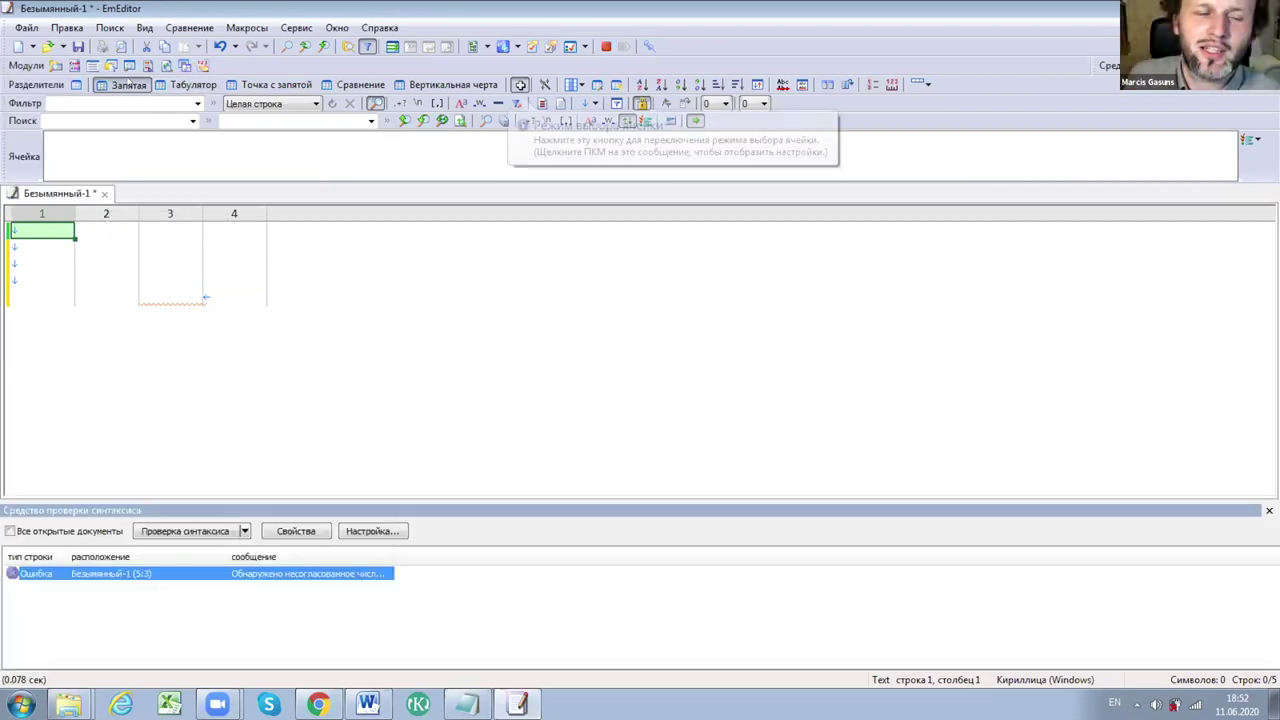
pyautogui.click(172, 84)
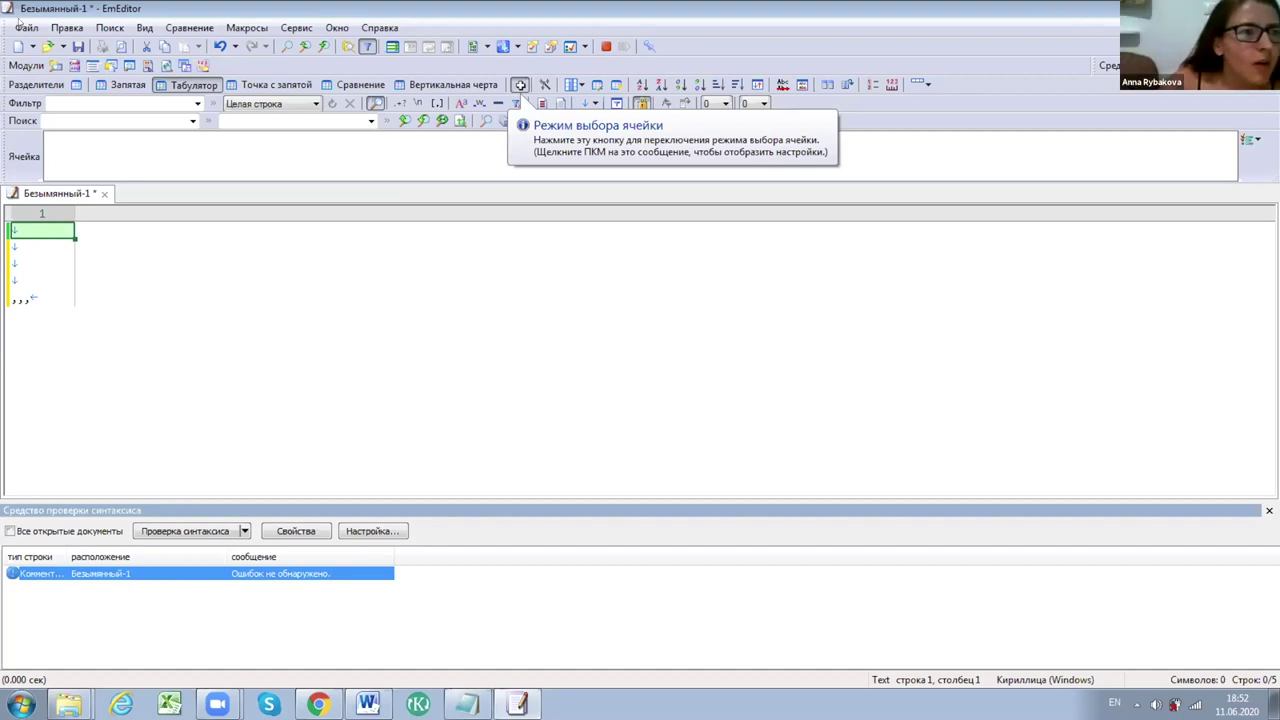
# Create a new blank text document alongside the existing untitled one.
pyautogui.click(19, 23)
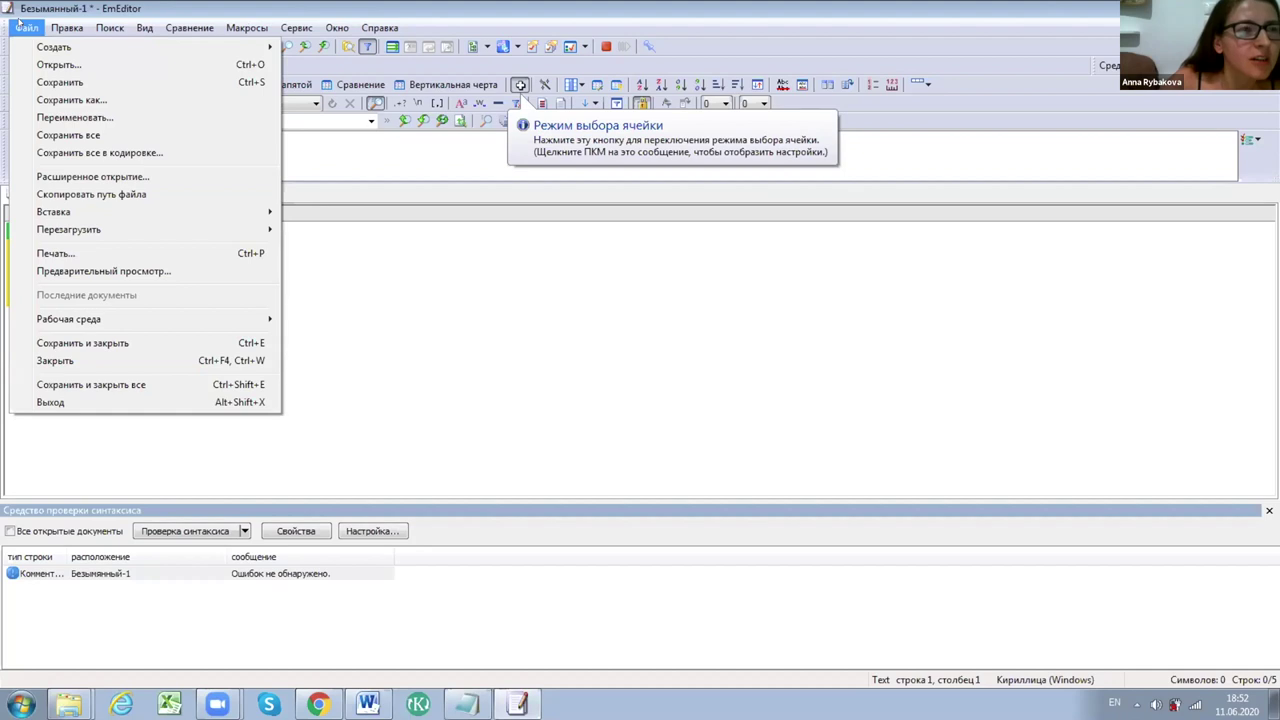
pyautogui.moveTo(53, 47)
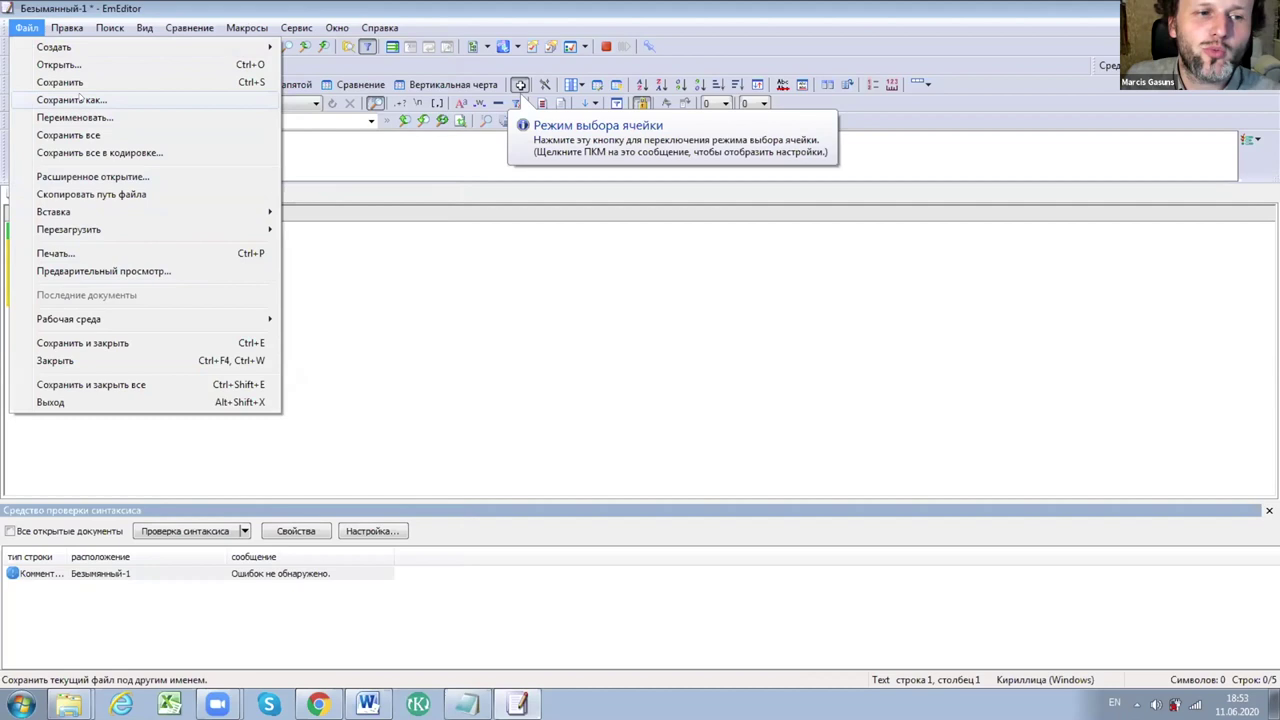
pyautogui.click(702, 400)
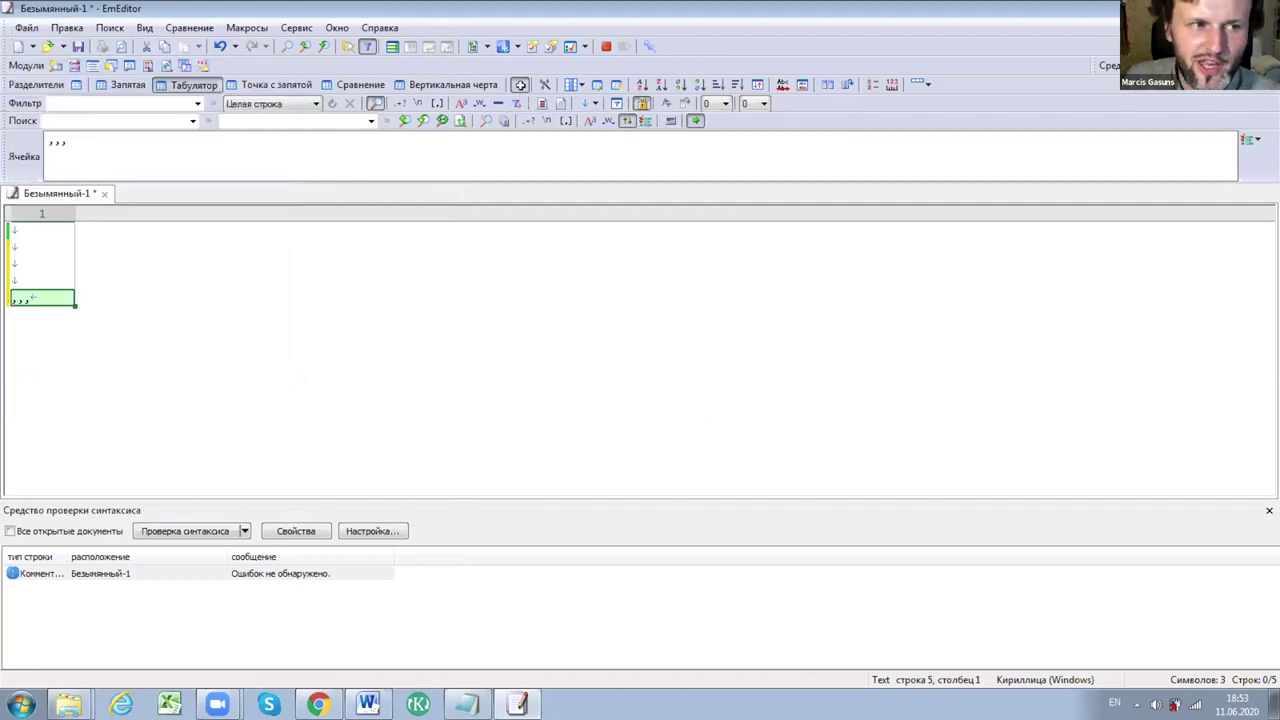
pyautogui.click(32, 47)
pyautogui.press('Escape')
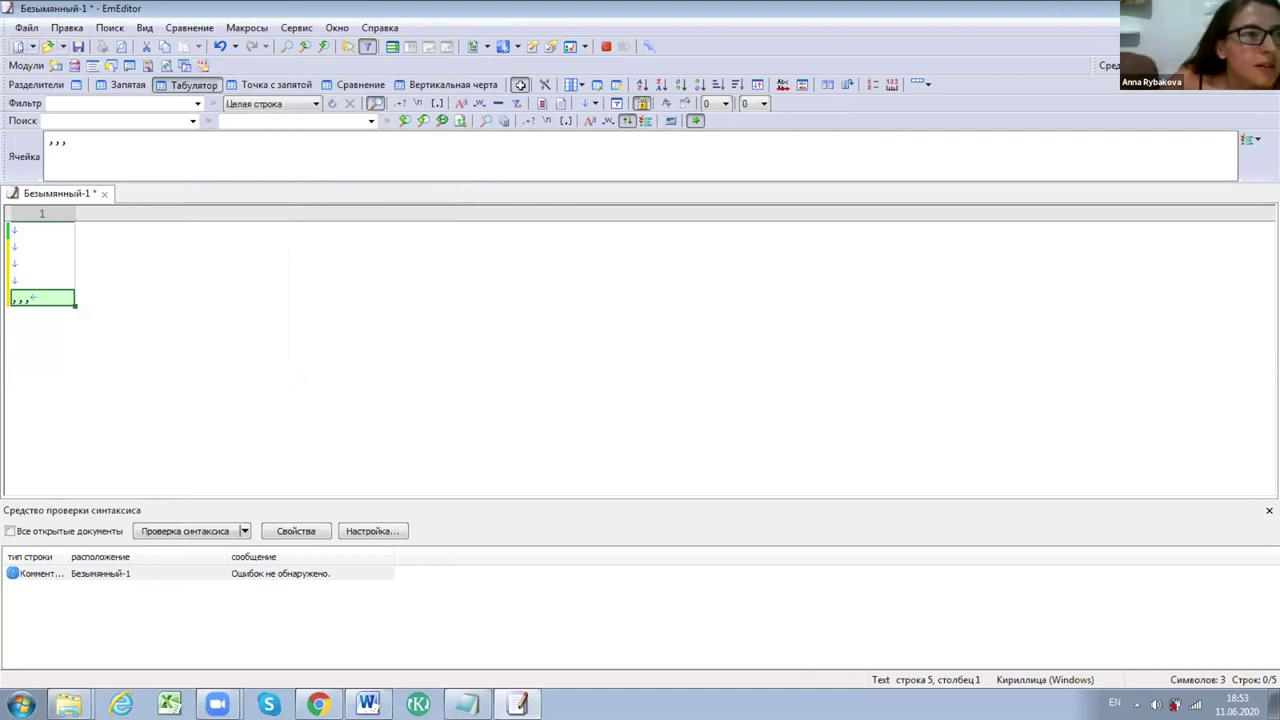
pyautogui.click(17, 46)
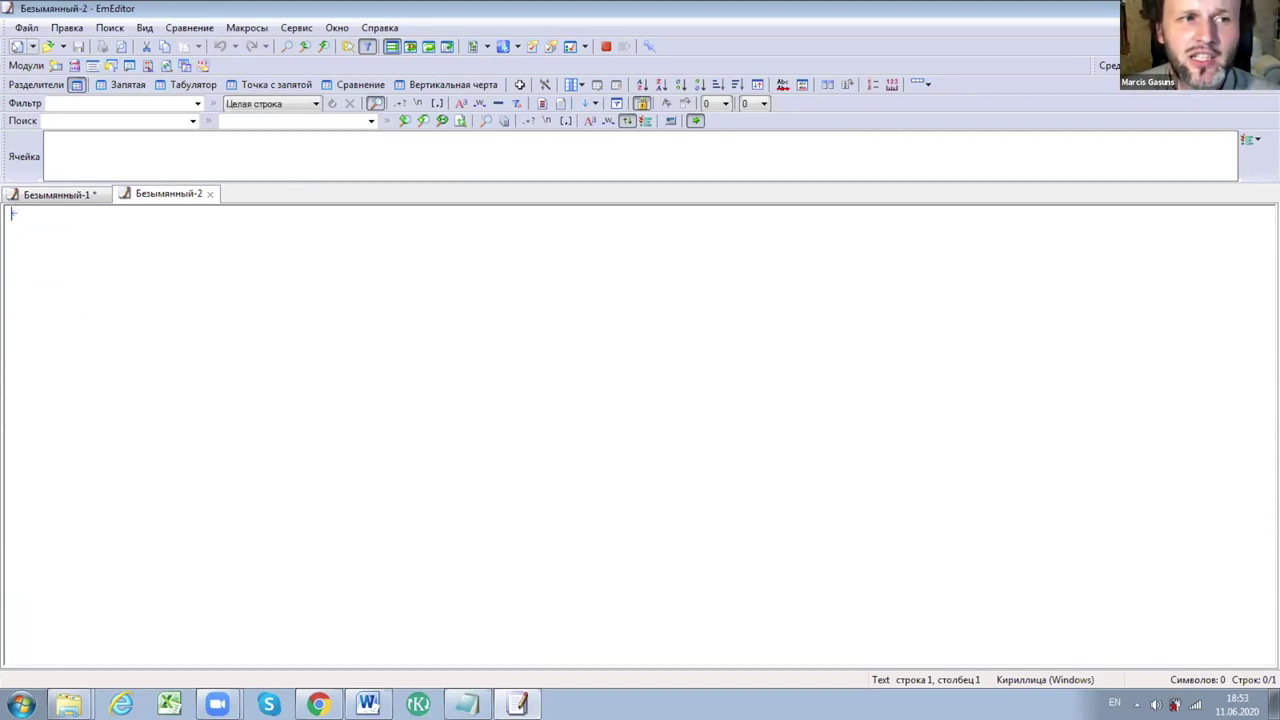
pyautogui.write('k')
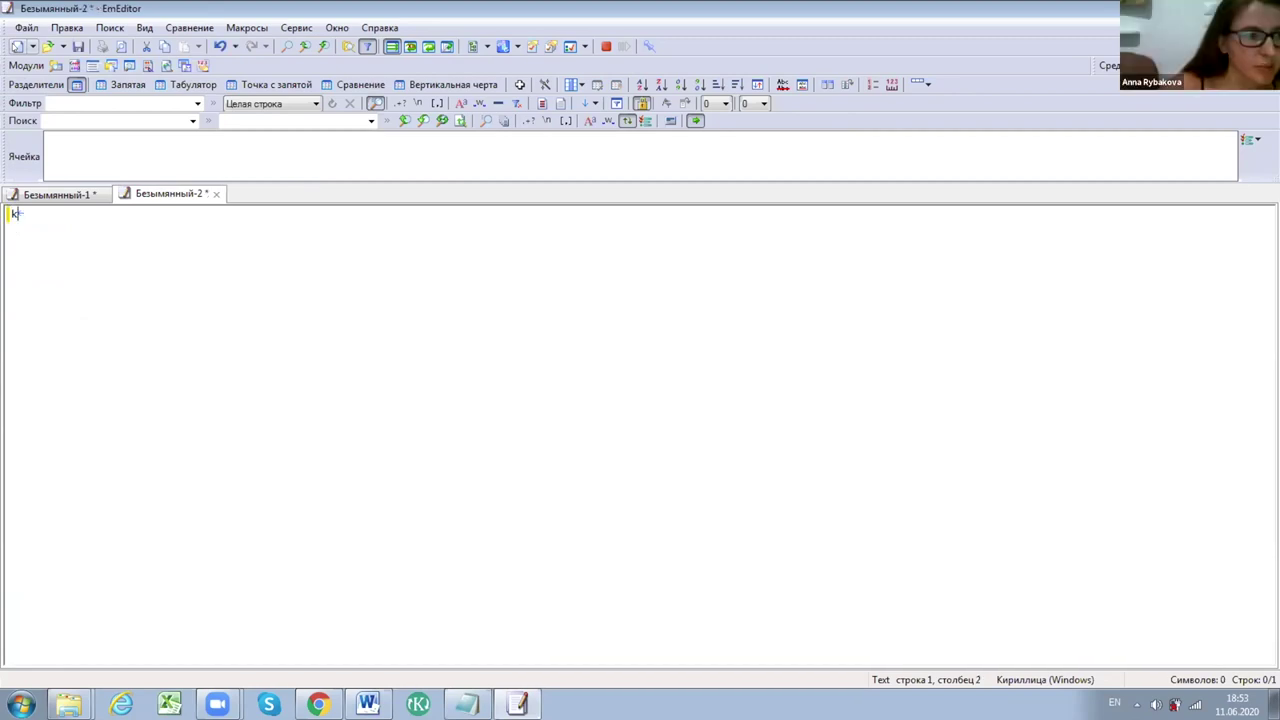
pyautogui.write('ri')
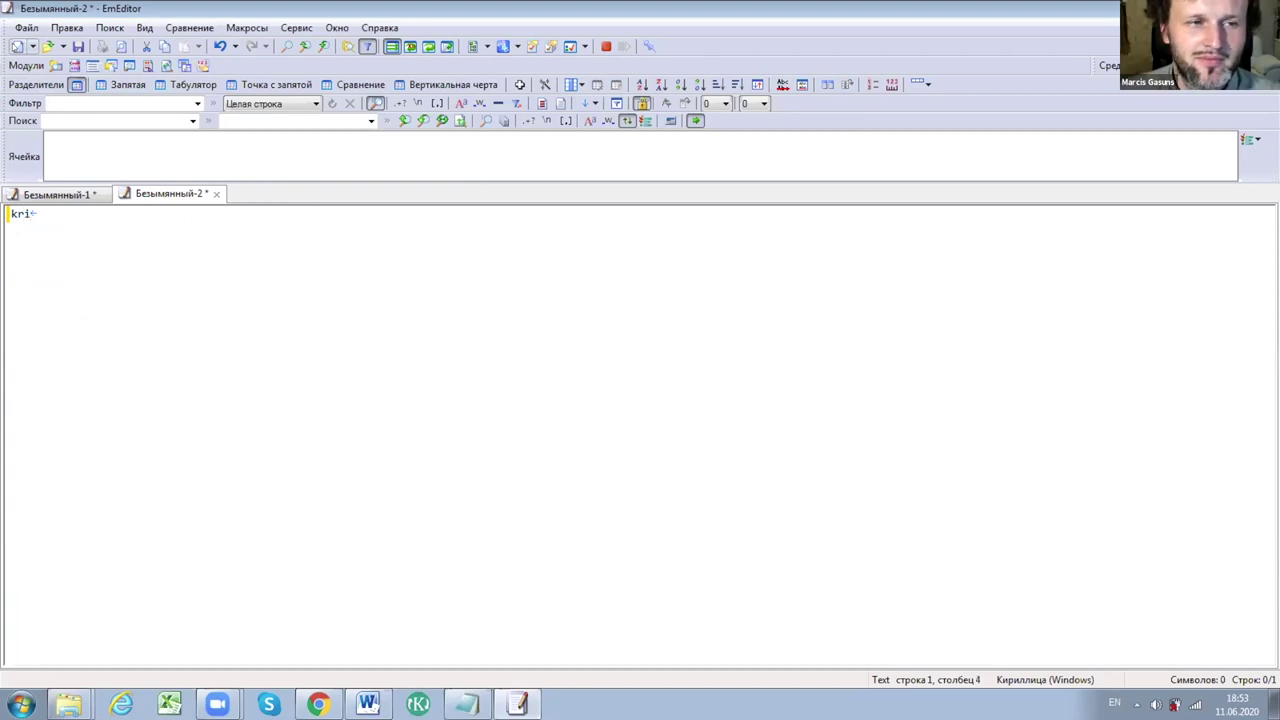
pyautogui.write('s')
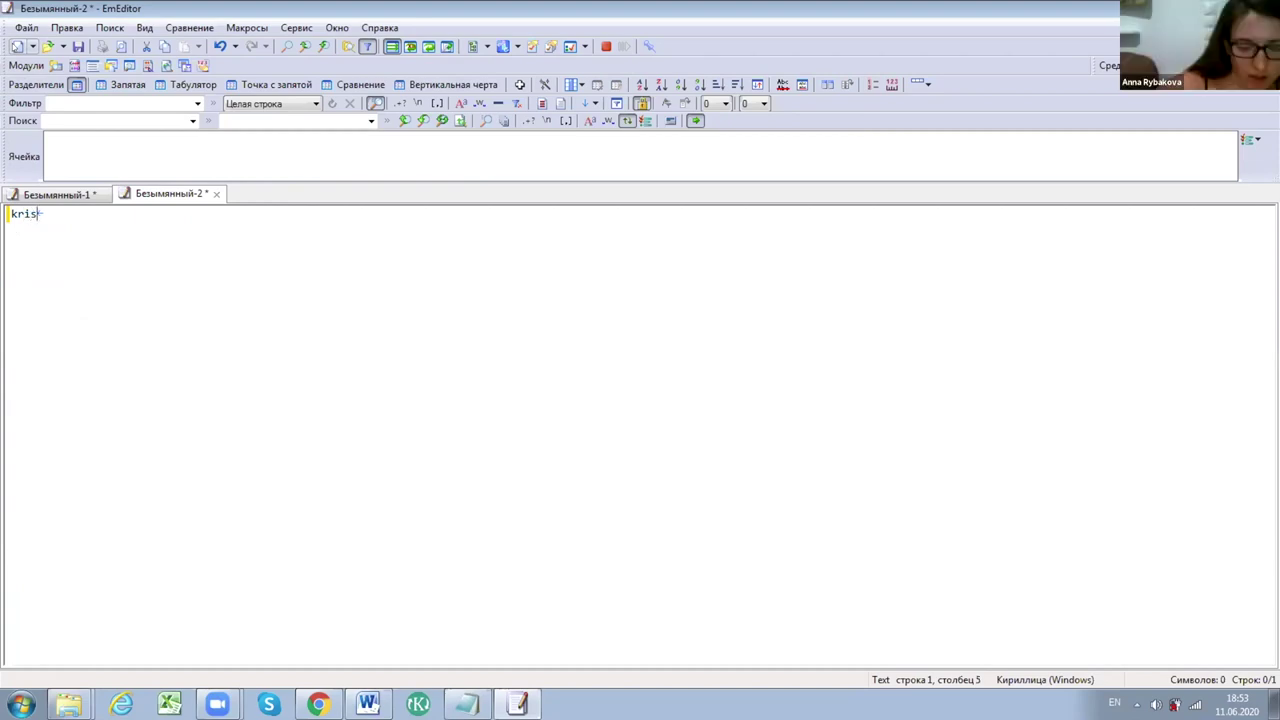
pyautogui.press('BackSpace')
pyautogui.press('BackSpace')
pyautogui.press('BackSpace')
pyautogui.press('BackSpace')
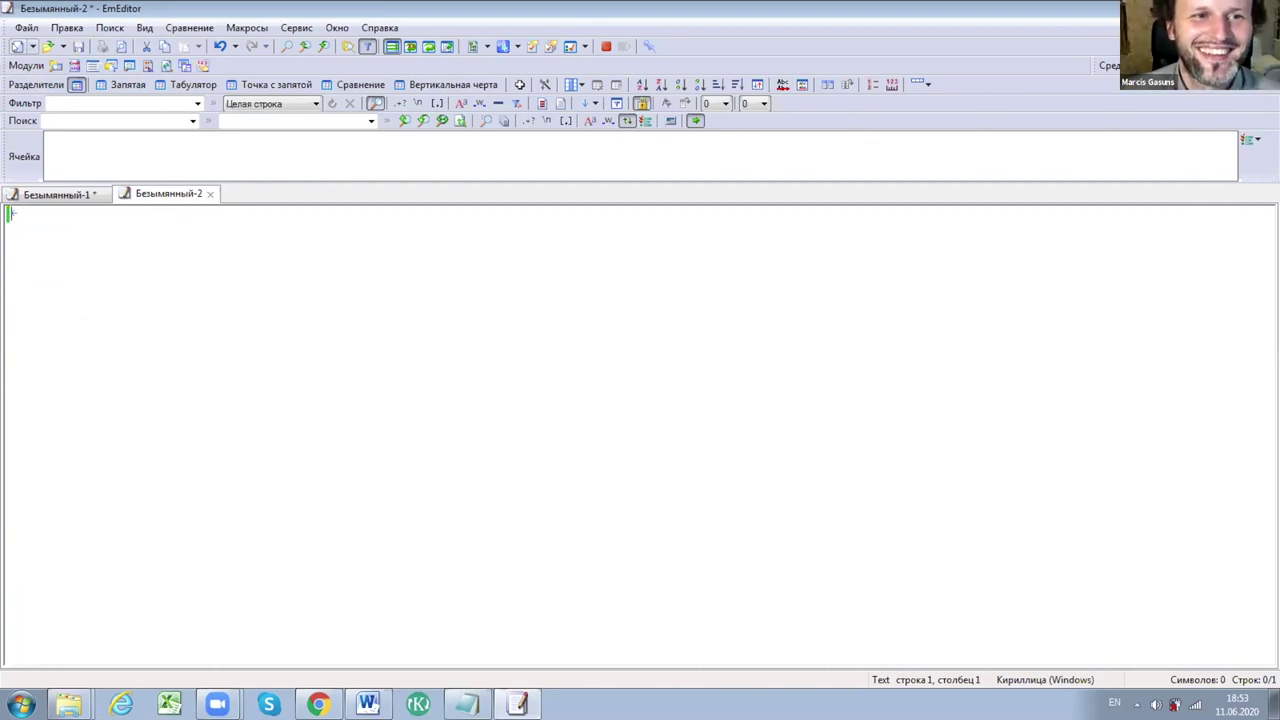
pyautogui.write('s')
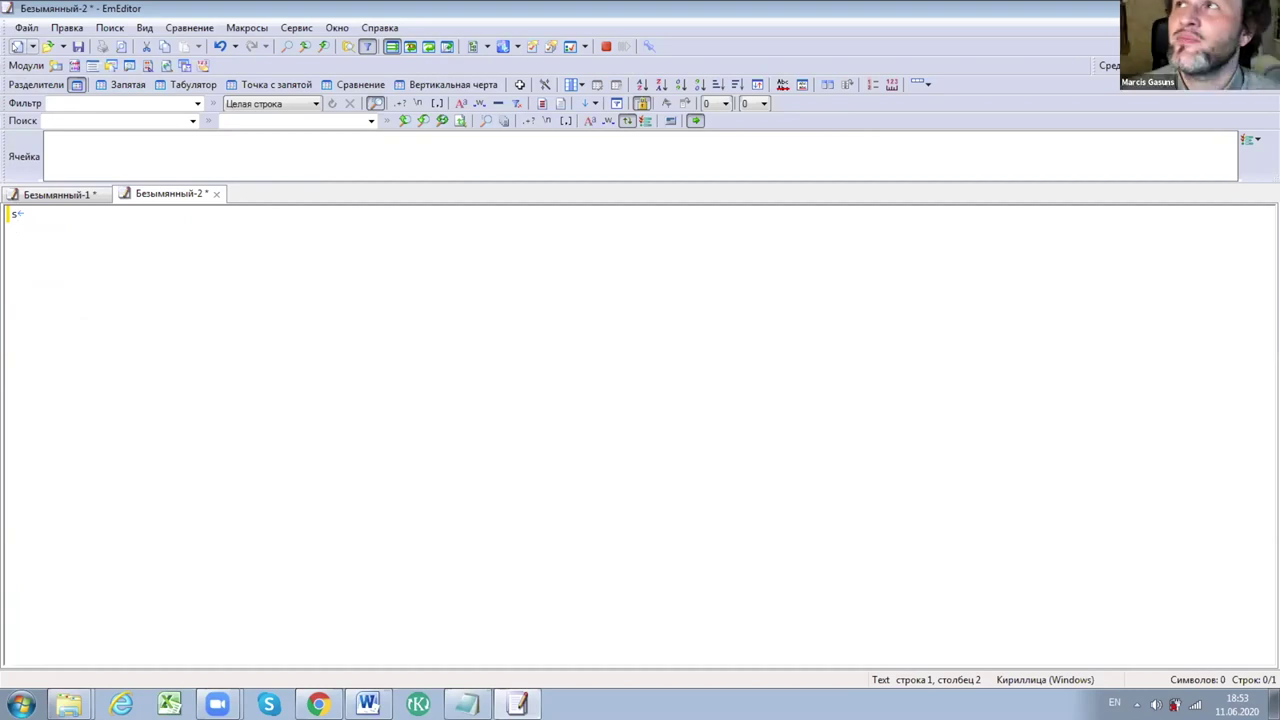
pyautogui.hotkey('ctrl', 'z')
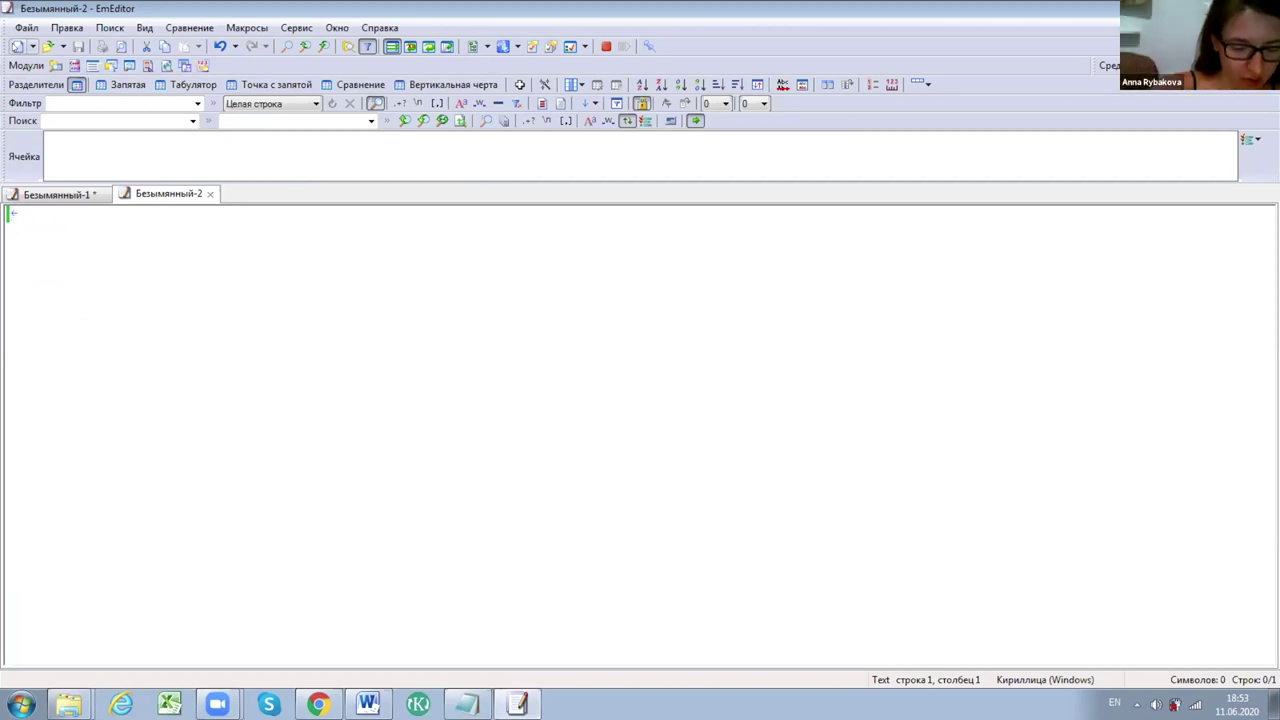
# Enter the word "kṛṣṇa" with its diacritics on the first line of the new document.
pyautogui.write('kr')
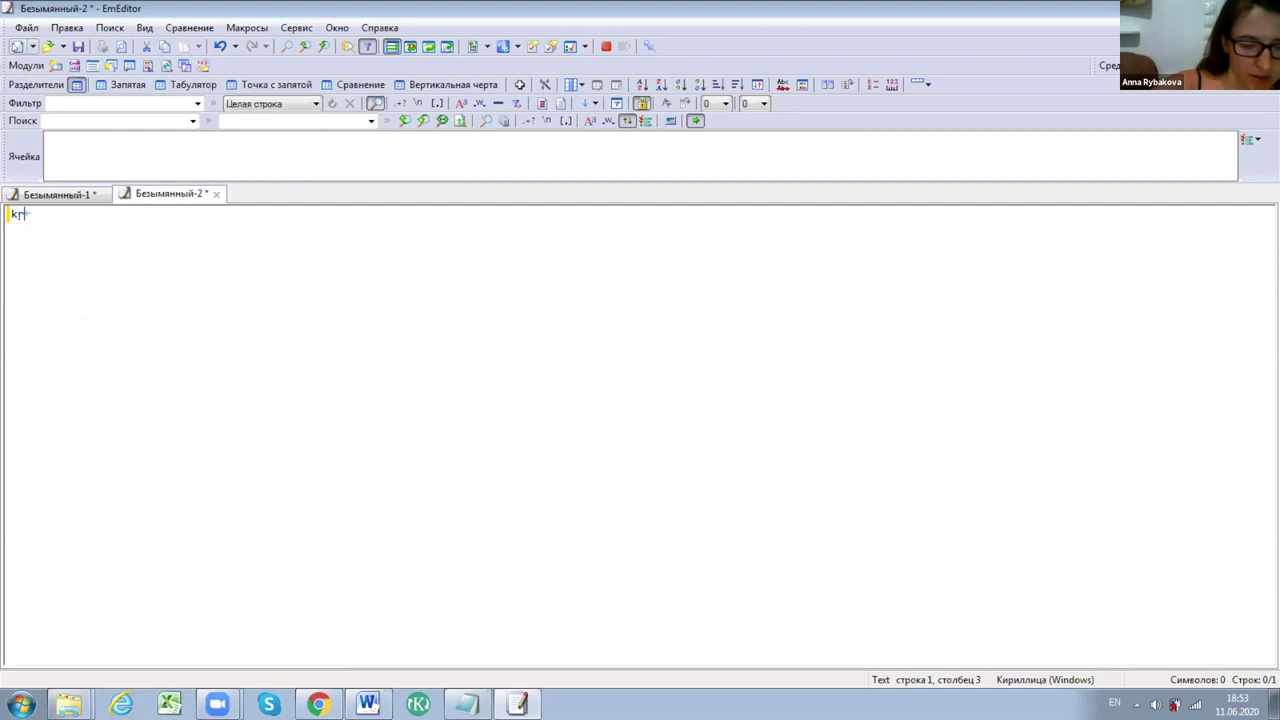
pyautogui.write('i')
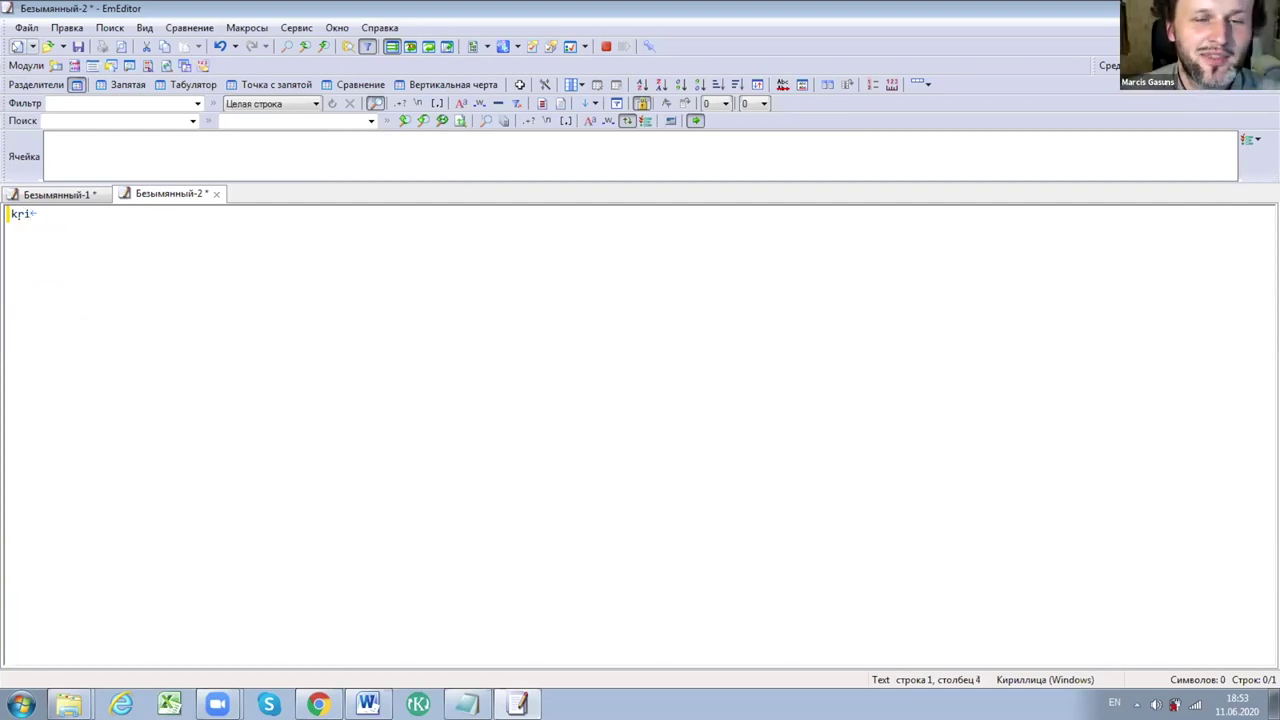
pyautogui.write('na')
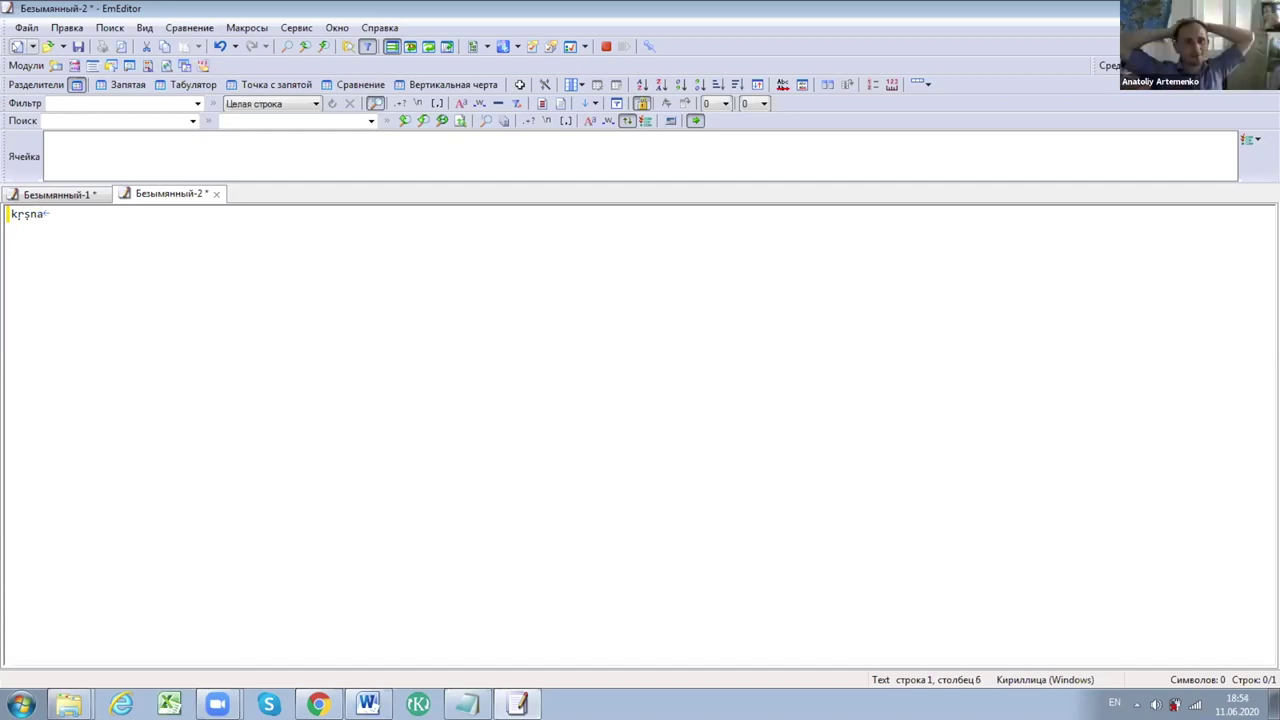
pyautogui.press('BackSpace')
pyautogui.write('=')
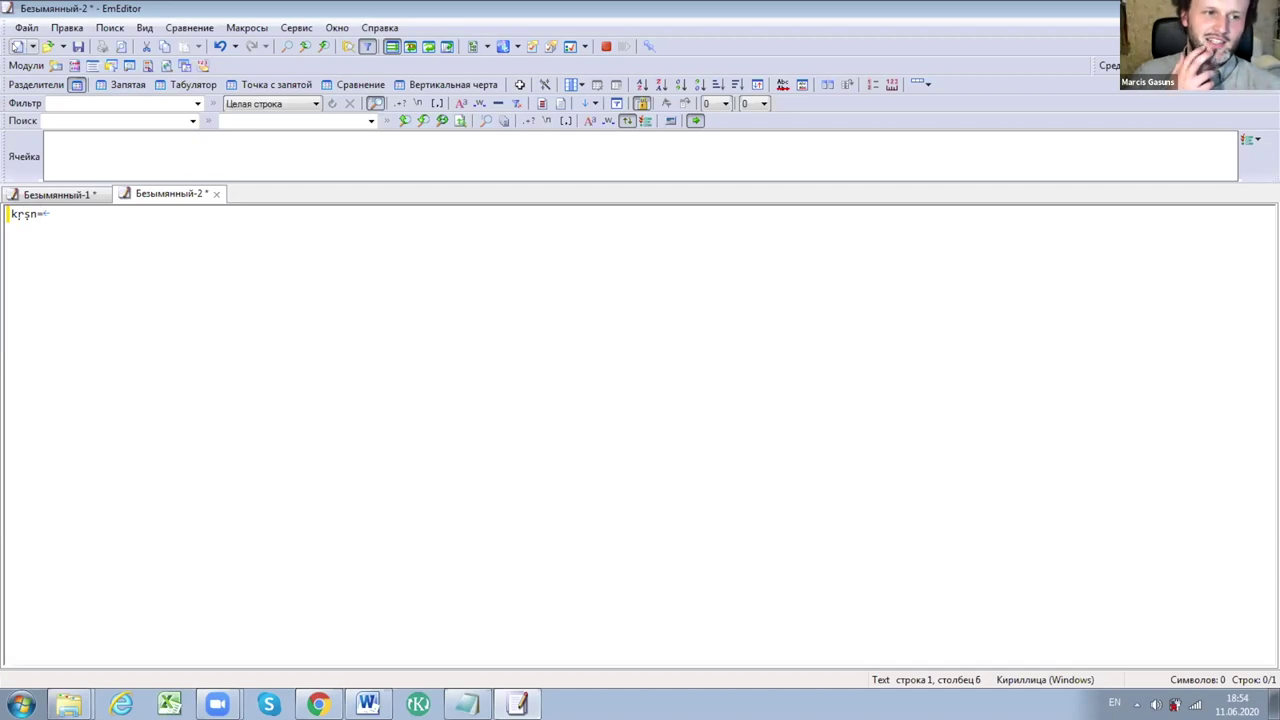
pyautogui.press('BackSpace')
pyautogui.press('BackSpace')
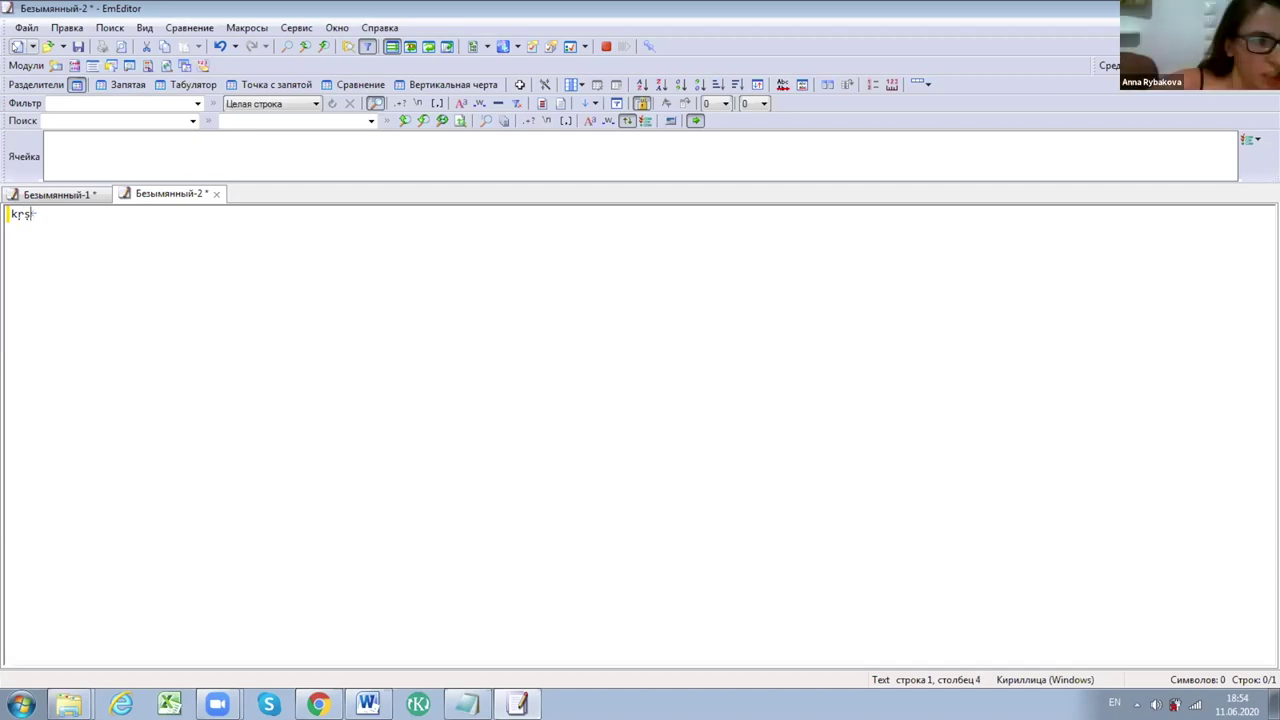
pyautogui.write('n')
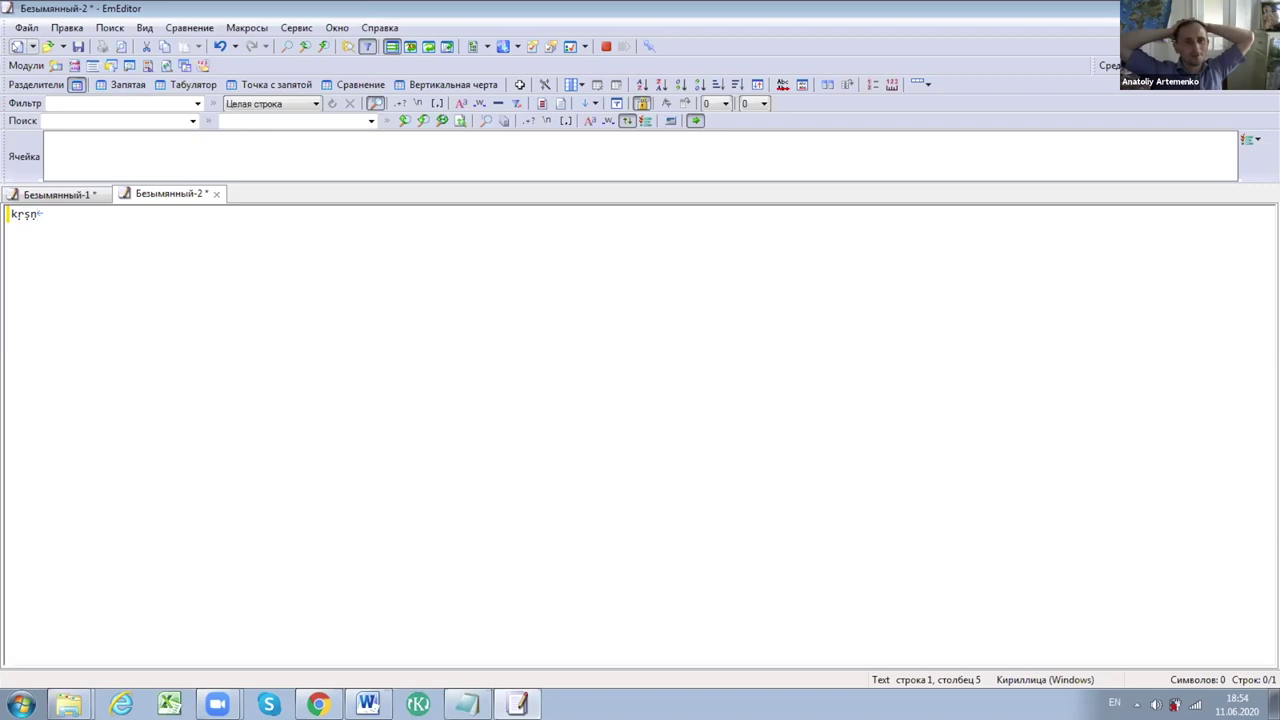
pyautogui.write('a')
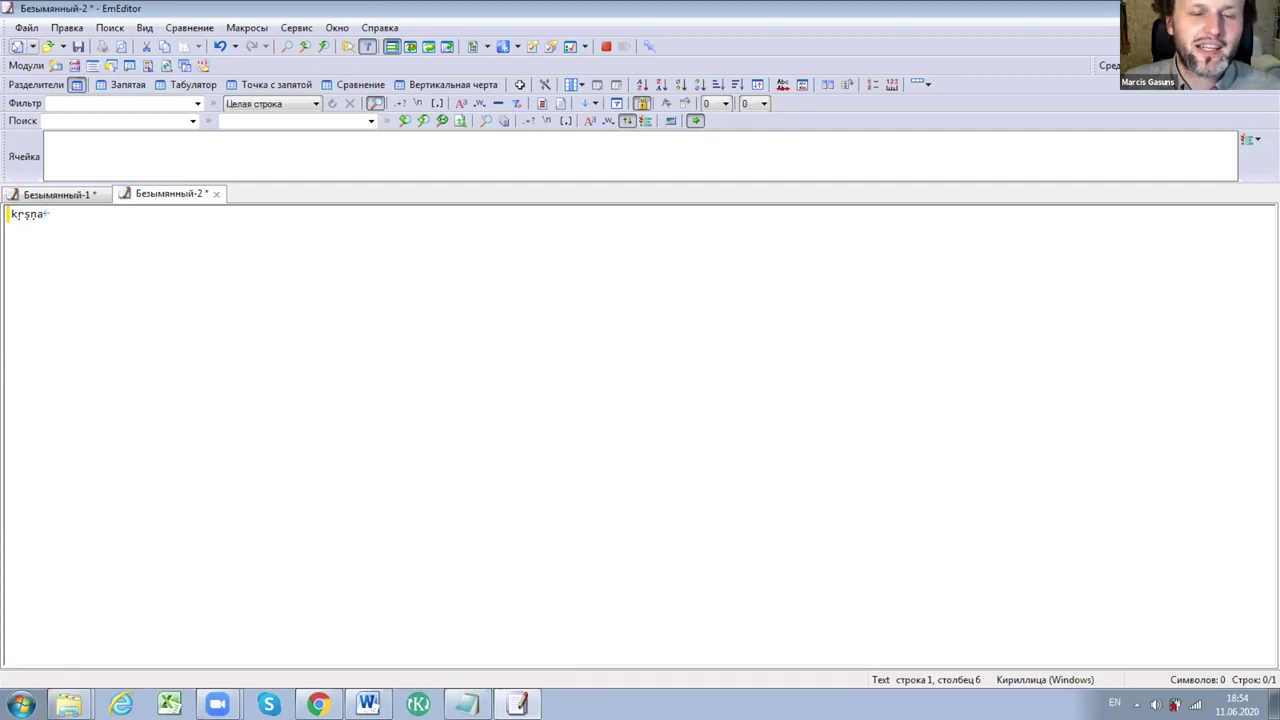
# Open the dialog for selecting a macro file and browse the Downloads folder.
pyautogui.click(247, 28)
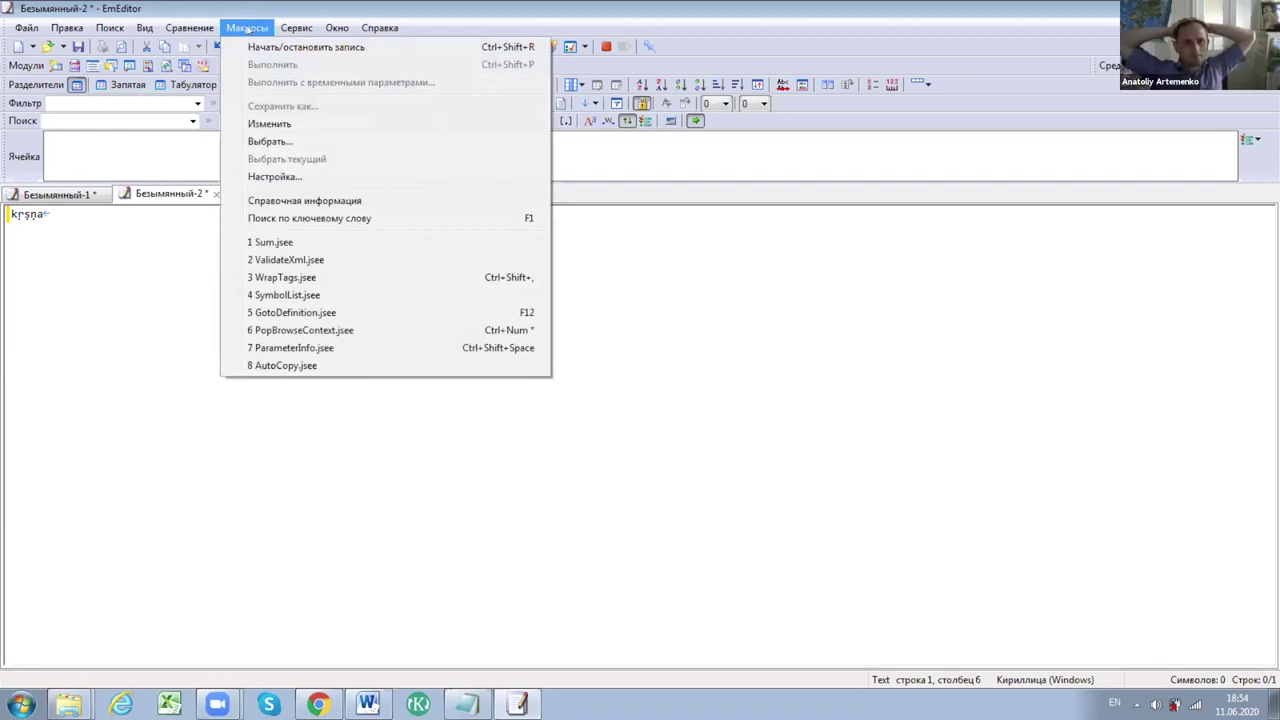
pyautogui.click(282, 143)
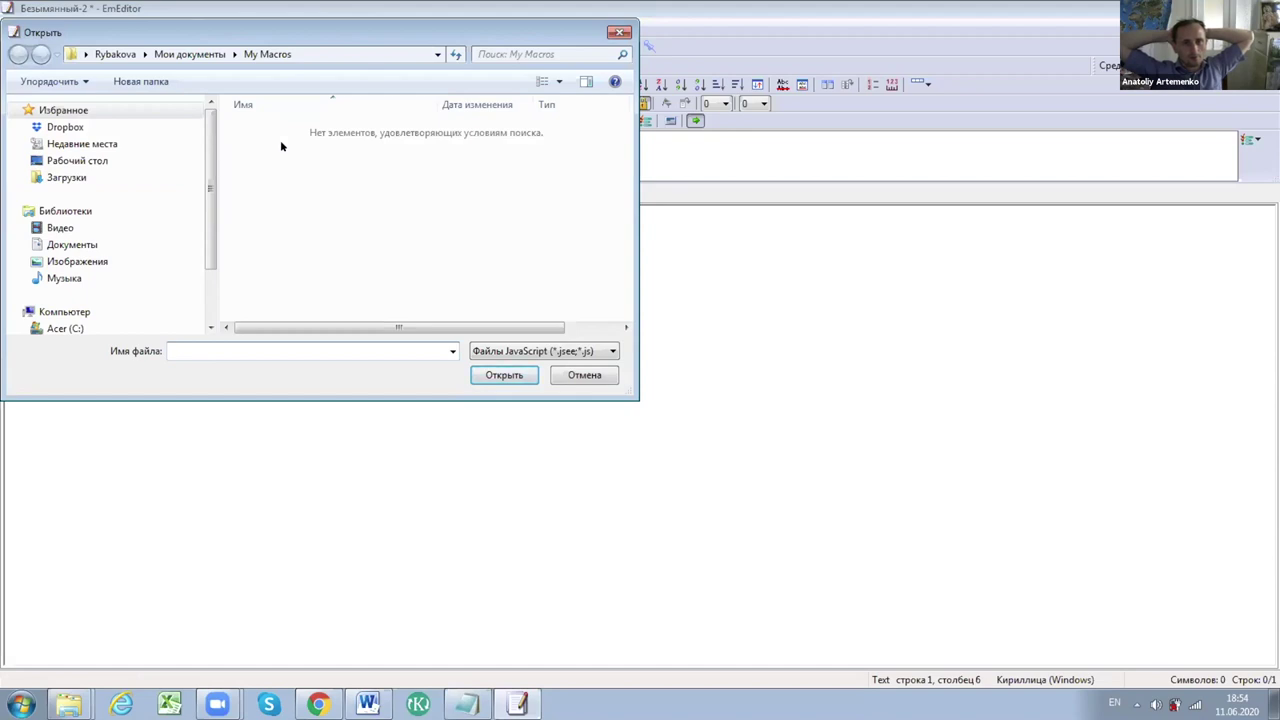
pyautogui.click(93, 177)
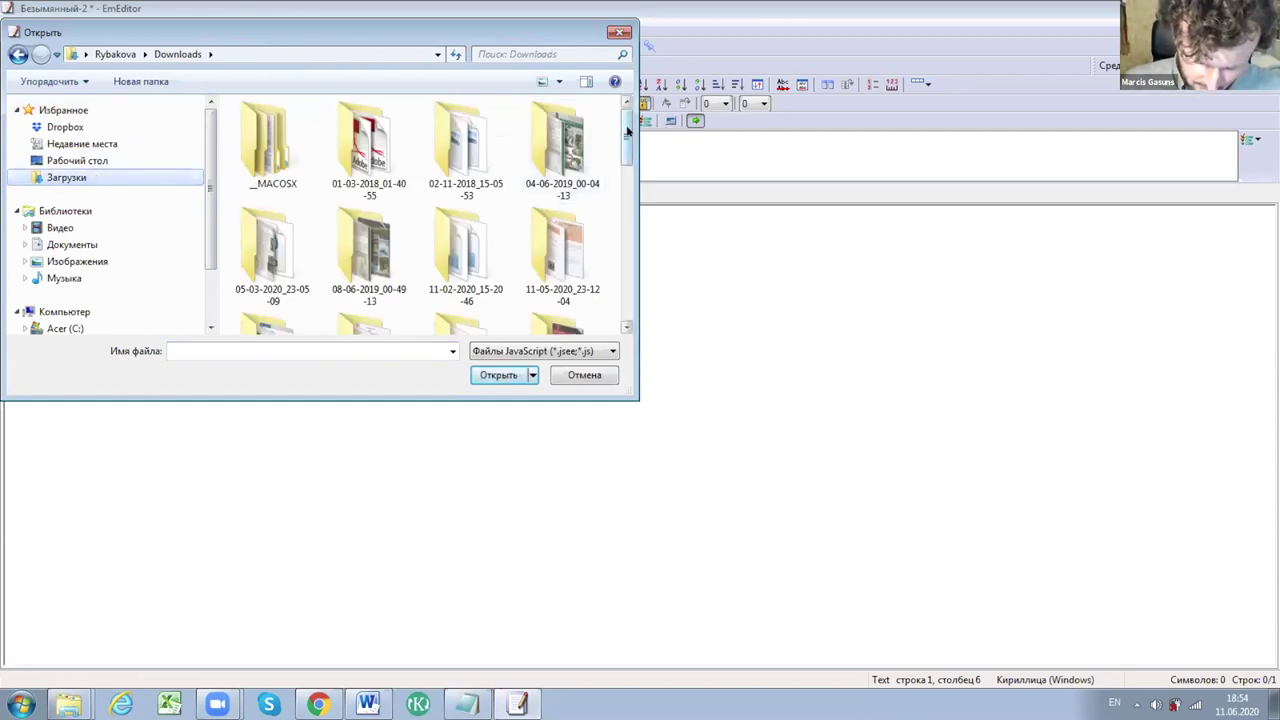
pyautogui.moveTo(627, 130); pyautogui.dragTo(632, 184)
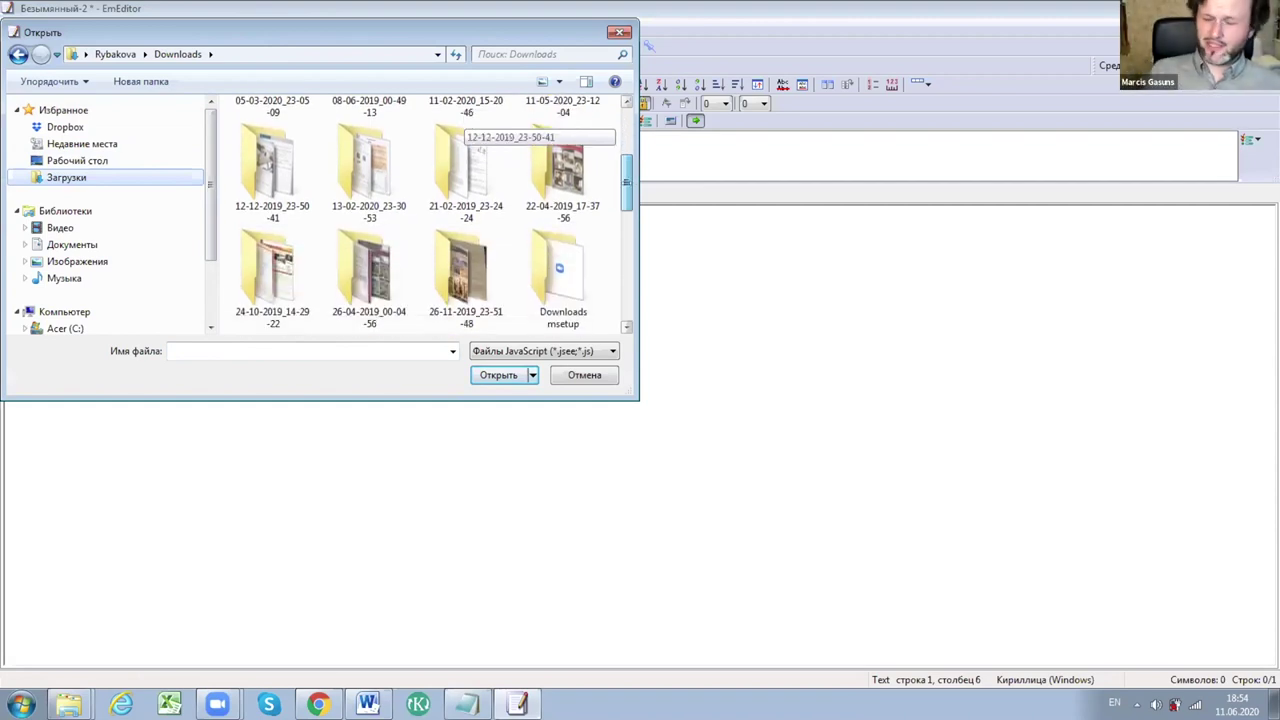
pyautogui.scroll(-1, 557, 262)
pyautogui.doubleClick(558, 262)
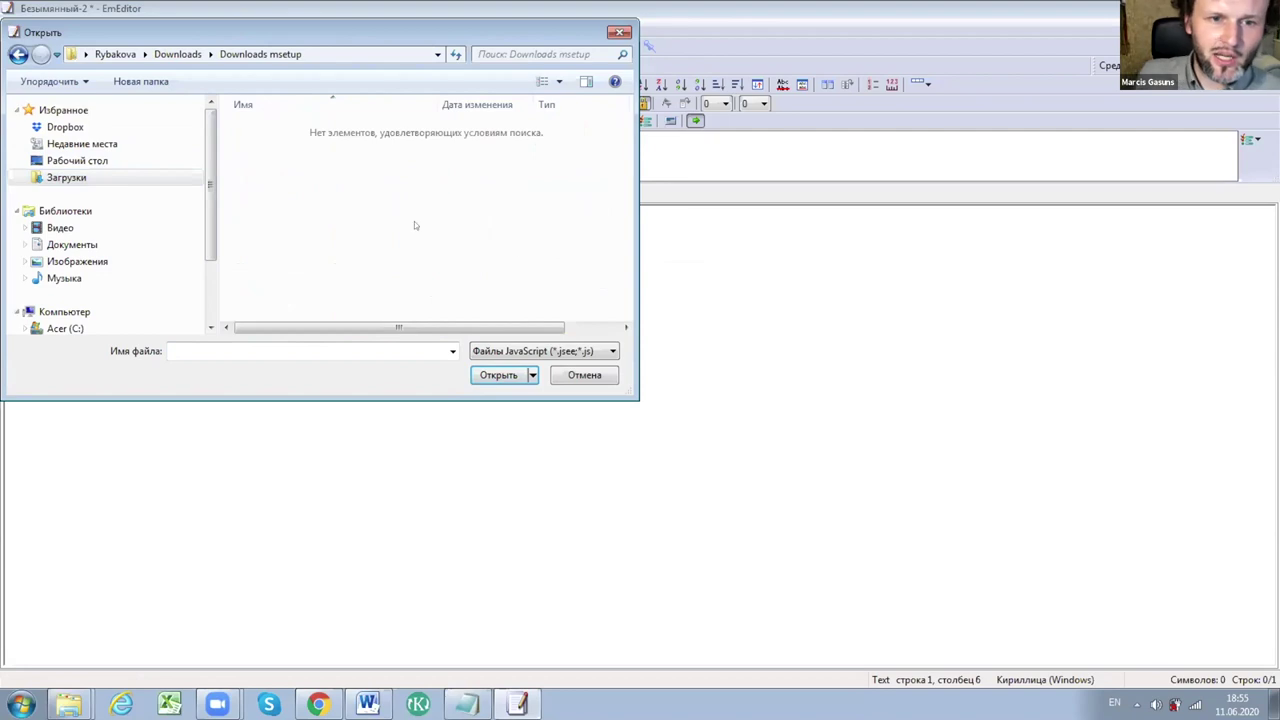
pyautogui.click(18, 54)
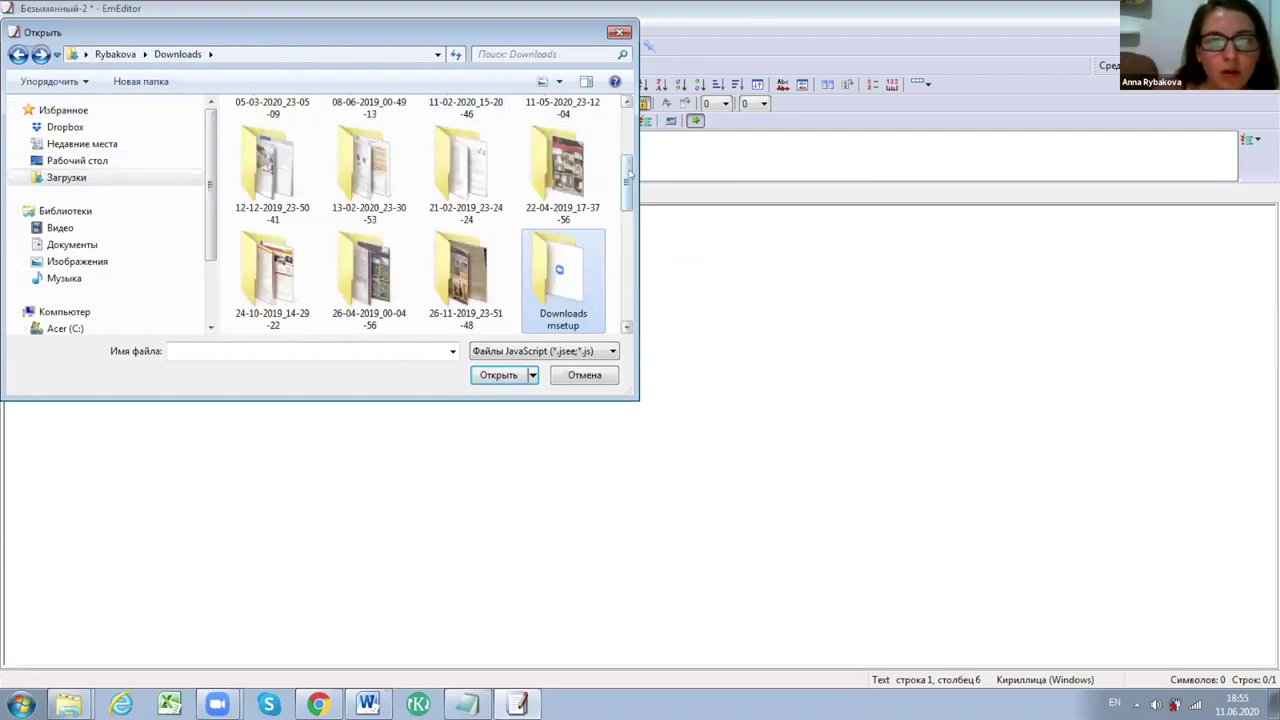
# Enlarge the macro selection dialog and open the TransConverters folder in Downloads.
pyautogui.scroll(-1, 629, 190)
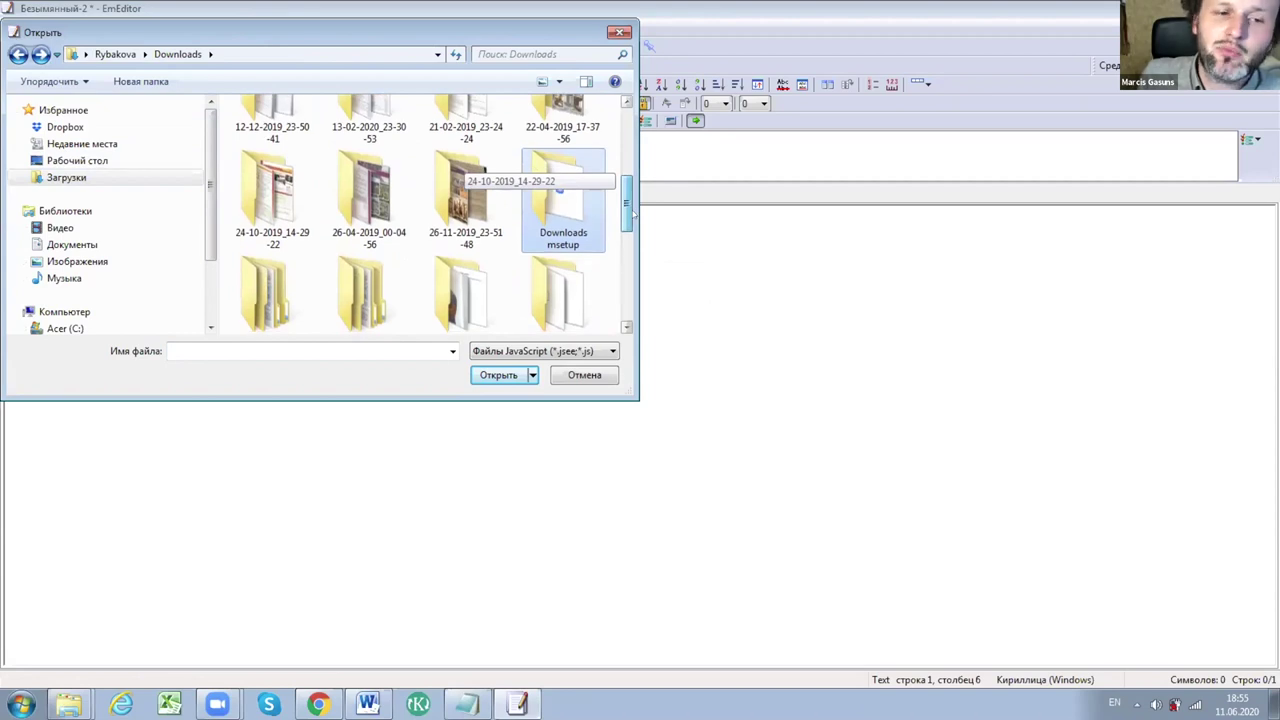
pyautogui.scroll(-1, 625, 170)
pyautogui.scroll(5, 617, 131)
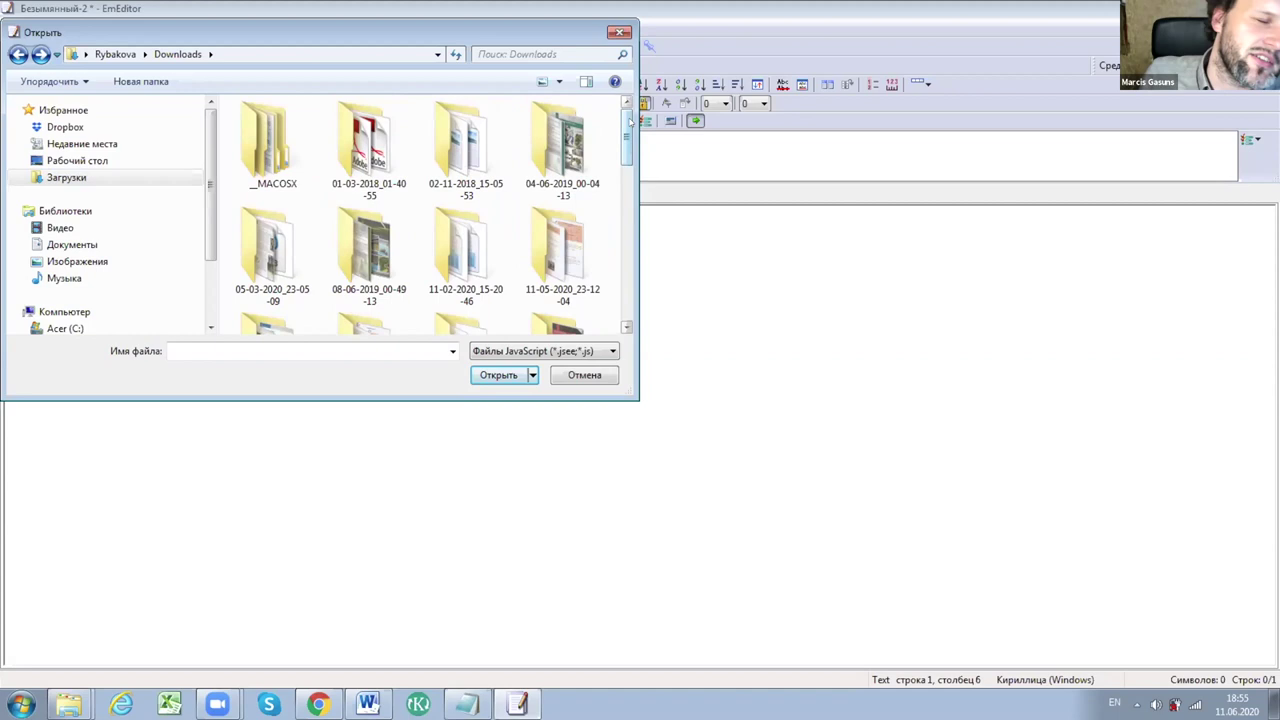
pyautogui.moveTo(630, 121); pyautogui.dragTo(630, 226)
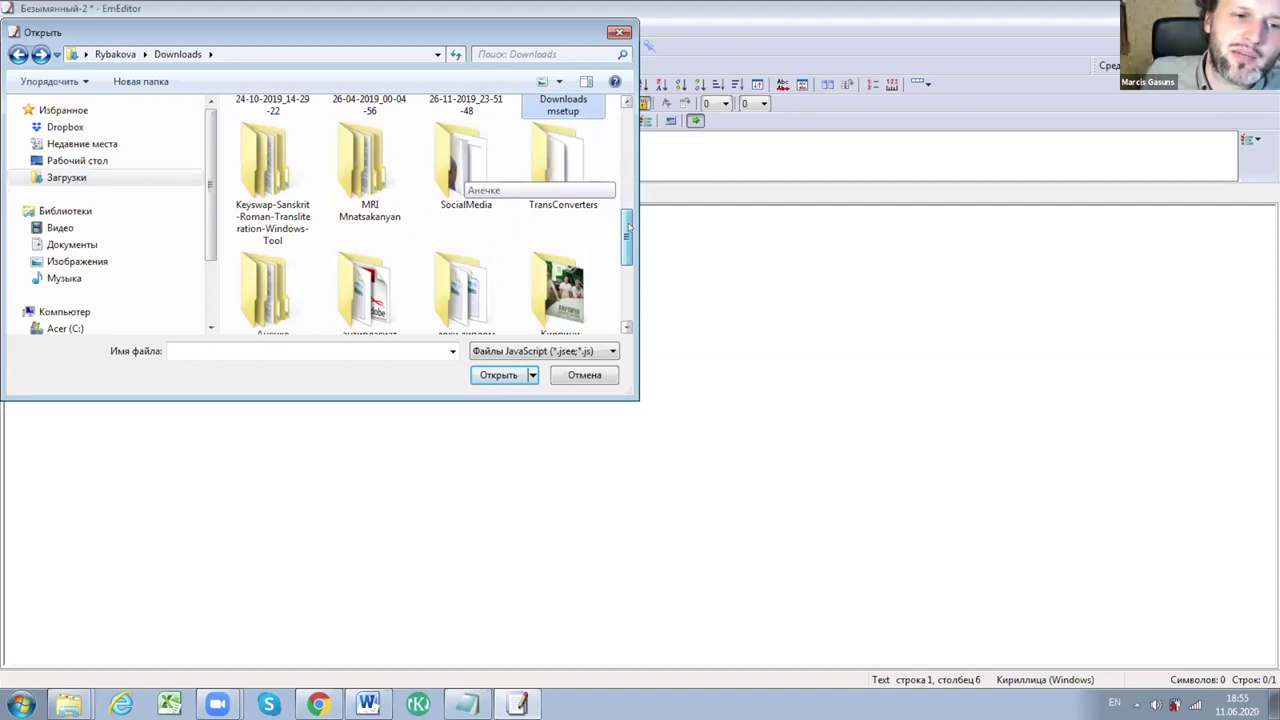
pyautogui.scroll(-3, 628, 228)
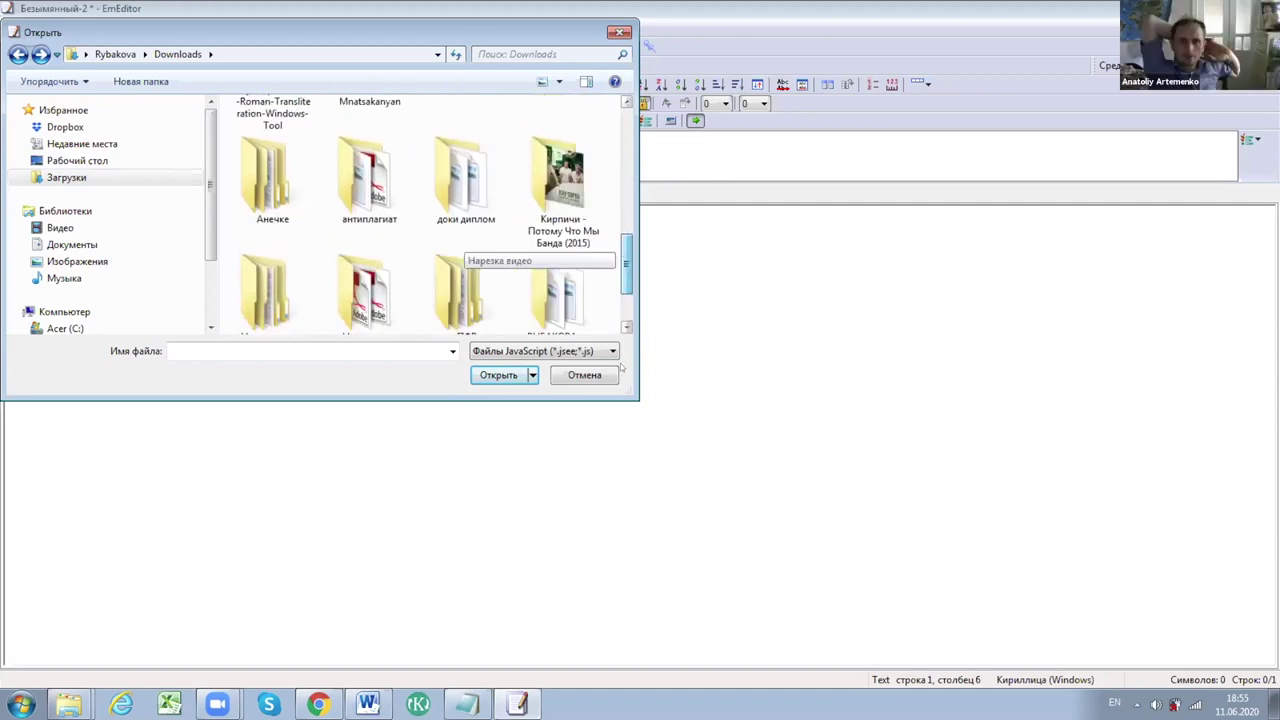
pyautogui.moveTo(634, 394); pyautogui.dragTo(700, 465)
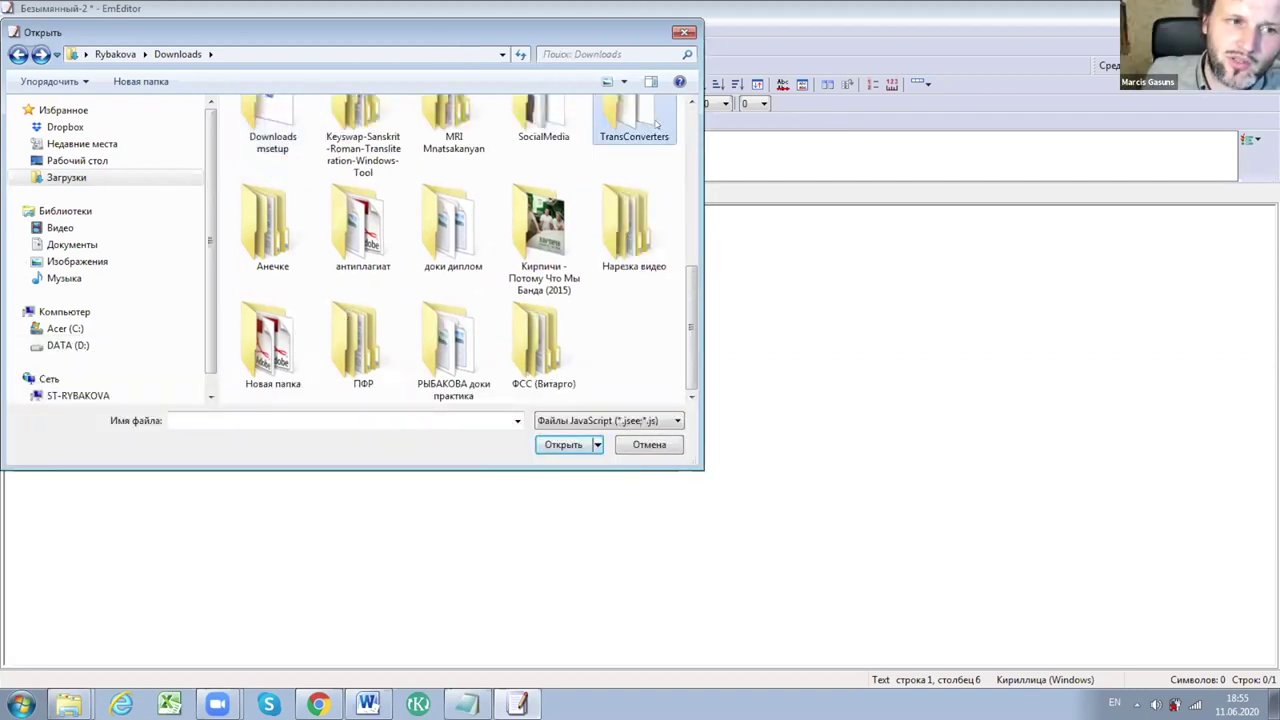
pyautogui.doubleClick(656, 122)
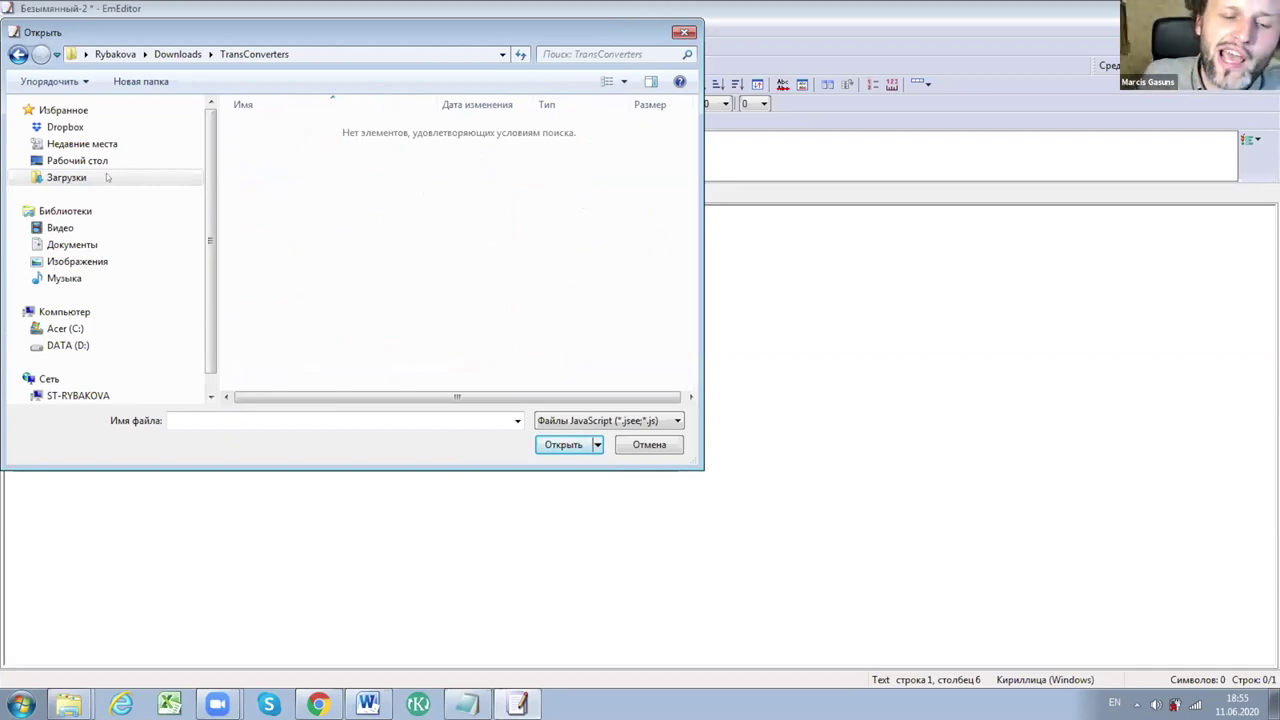
# Reopen the TransConverters folder in Downloads and filter the macro file list to VBScript files (*.vbee;*.vbs).
pyautogui.click(66, 177)
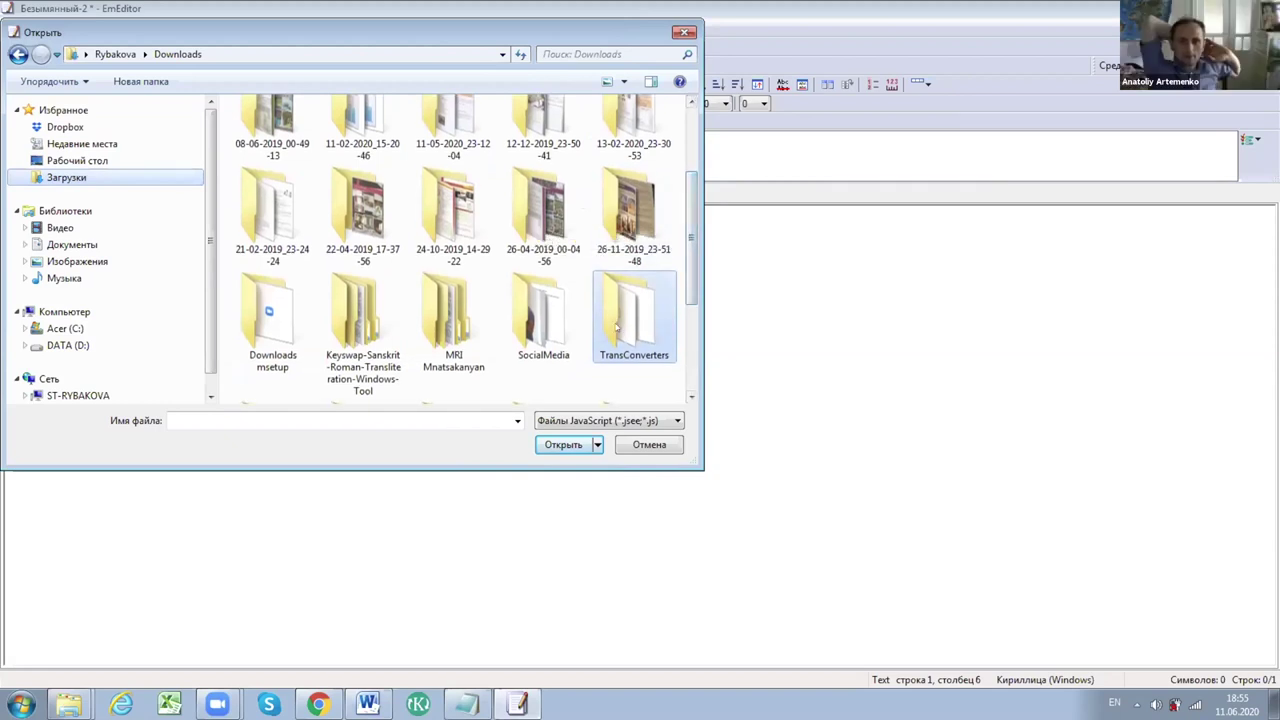
pyautogui.doubleClick(616, 327)
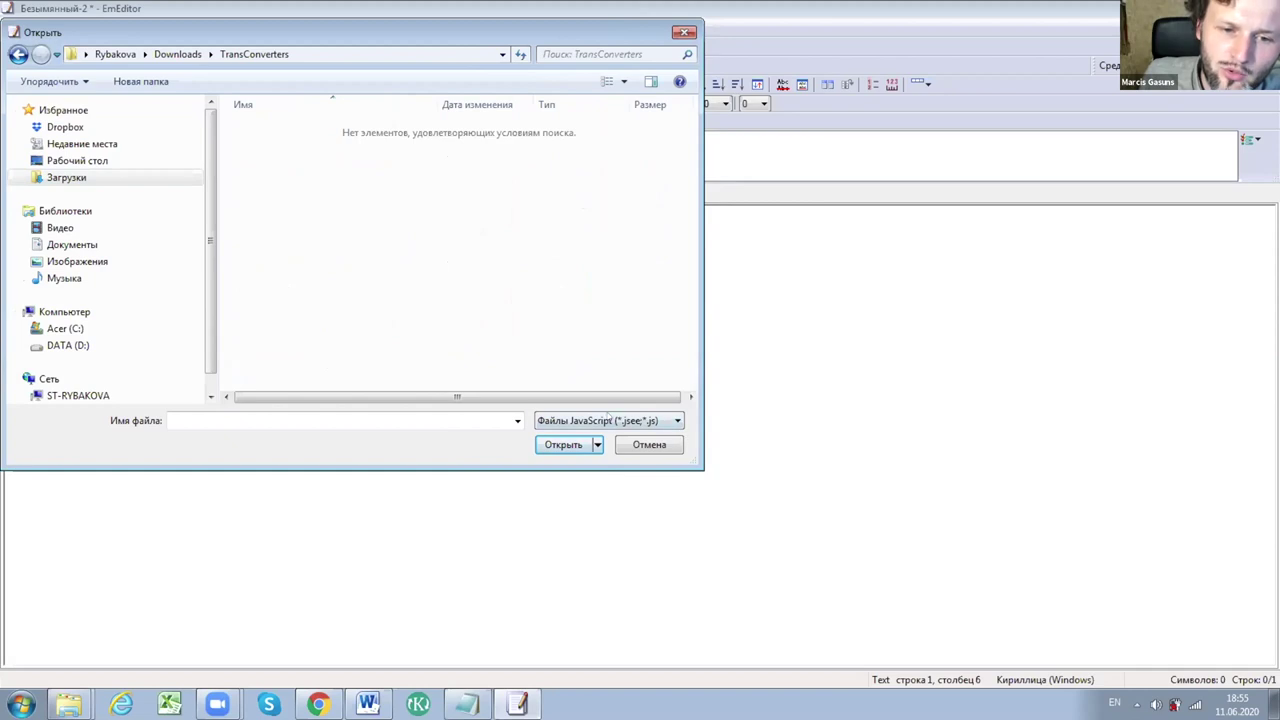
pyautogui.click(516, 421)
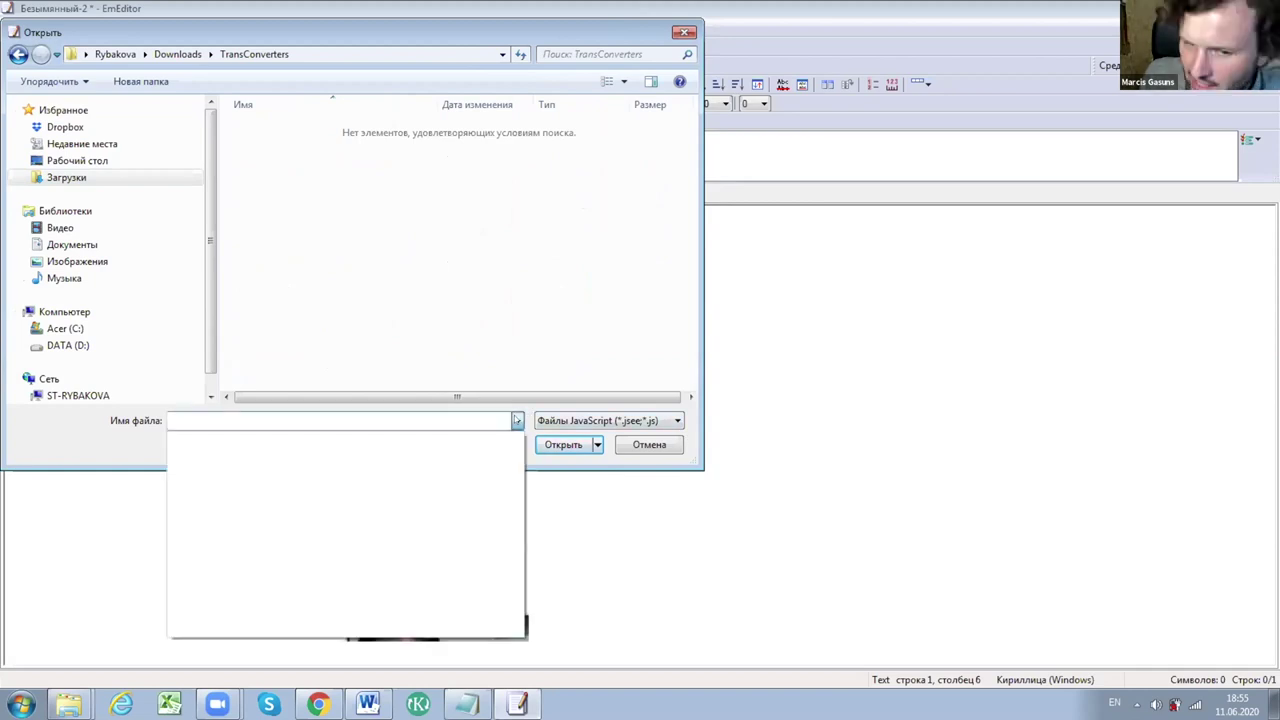
pyautogui.click(673, 421)
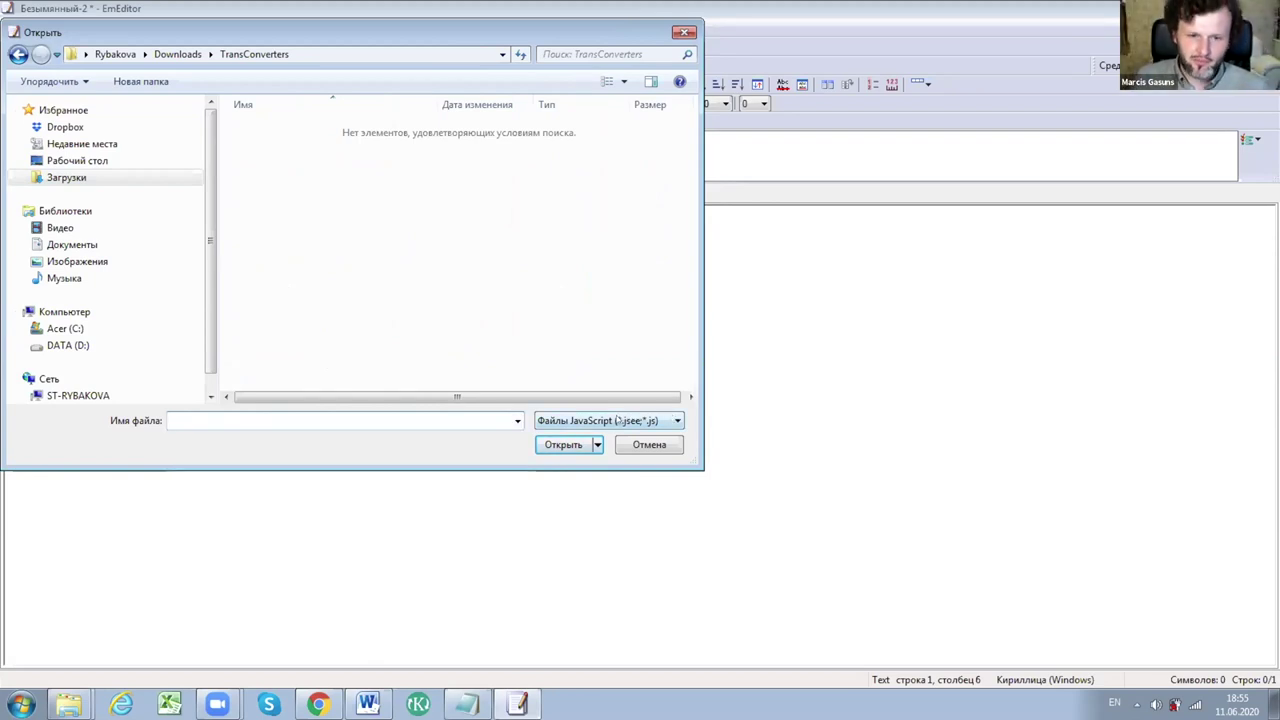
pyautogui.click(672, 424)
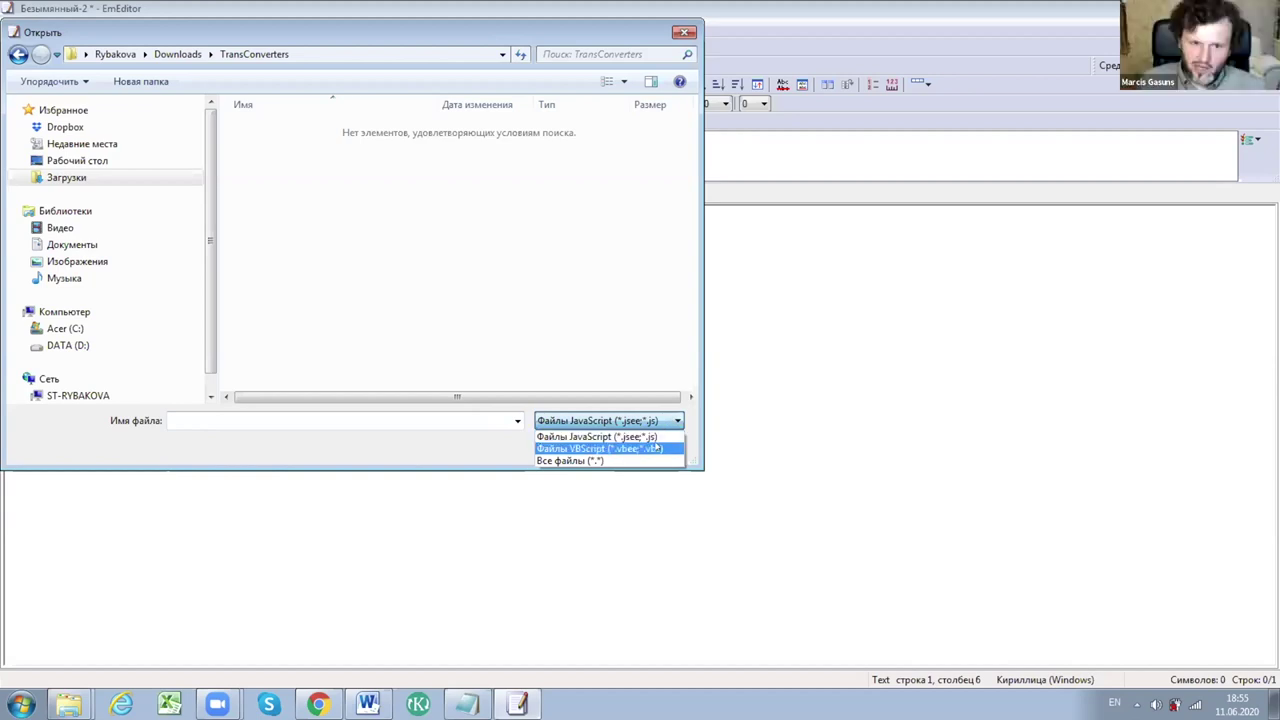
pyautogui.click(655, 449)
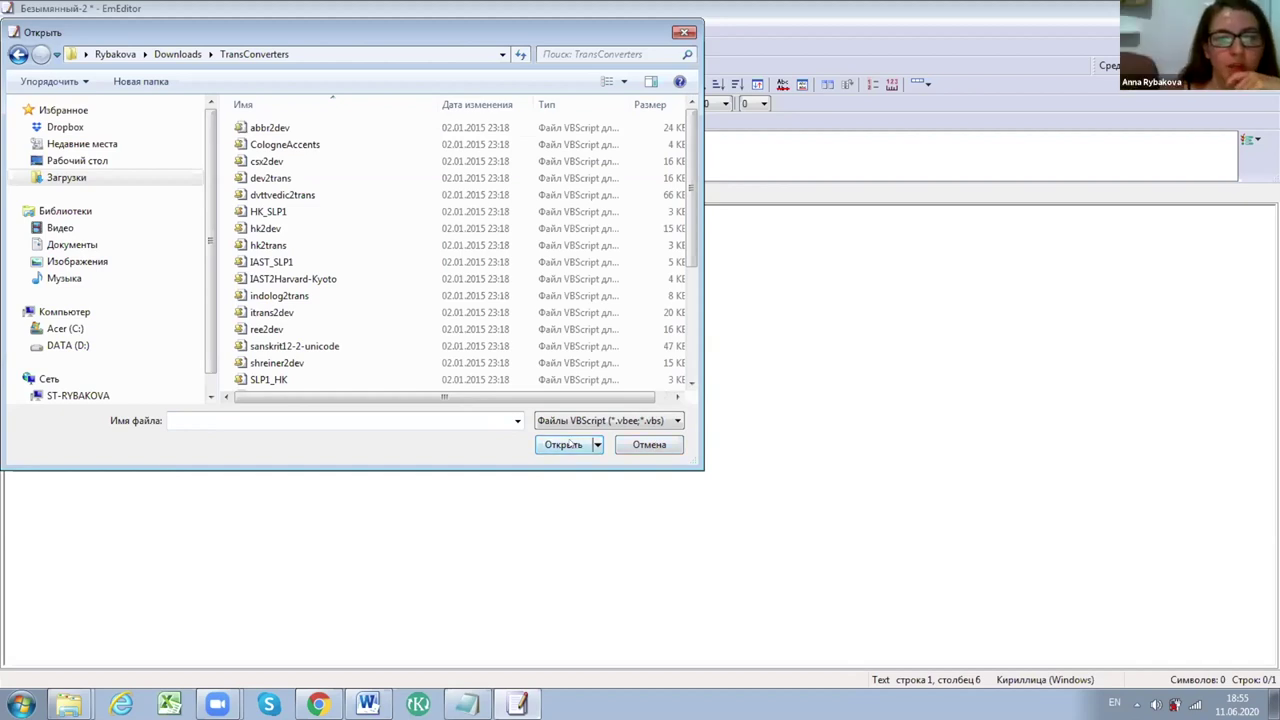
# Choose the trans2dev script from the TransConverters folder as the current macro.
pyautogui.click(516, 421)
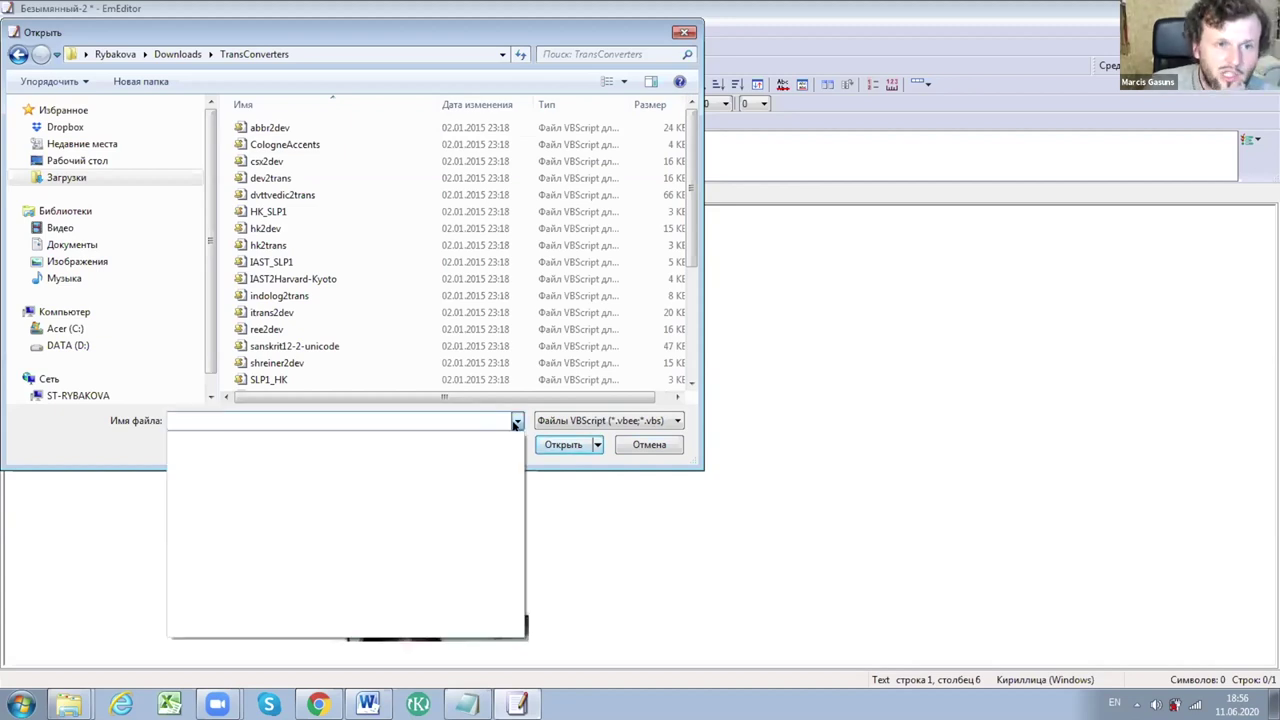
pyautogui.click(526, 452)
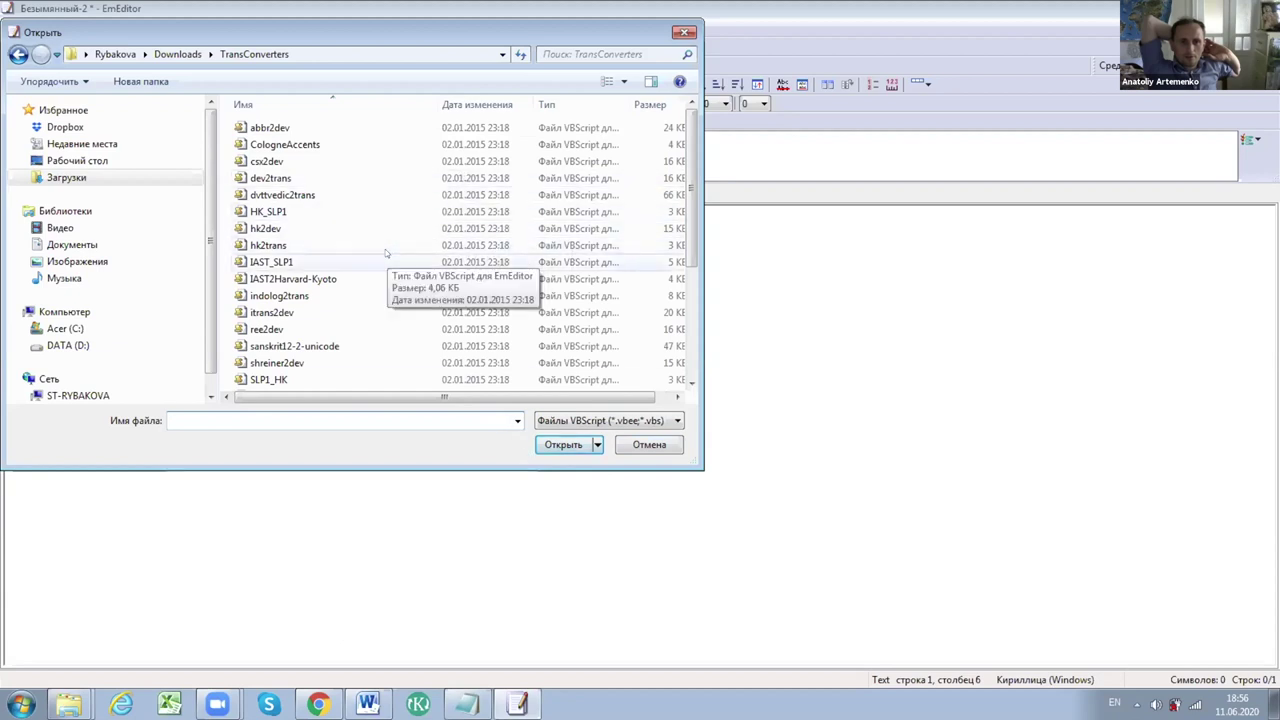
pyautogui.moveTo(692, 186); pyautogui.dragTo(692, 256)
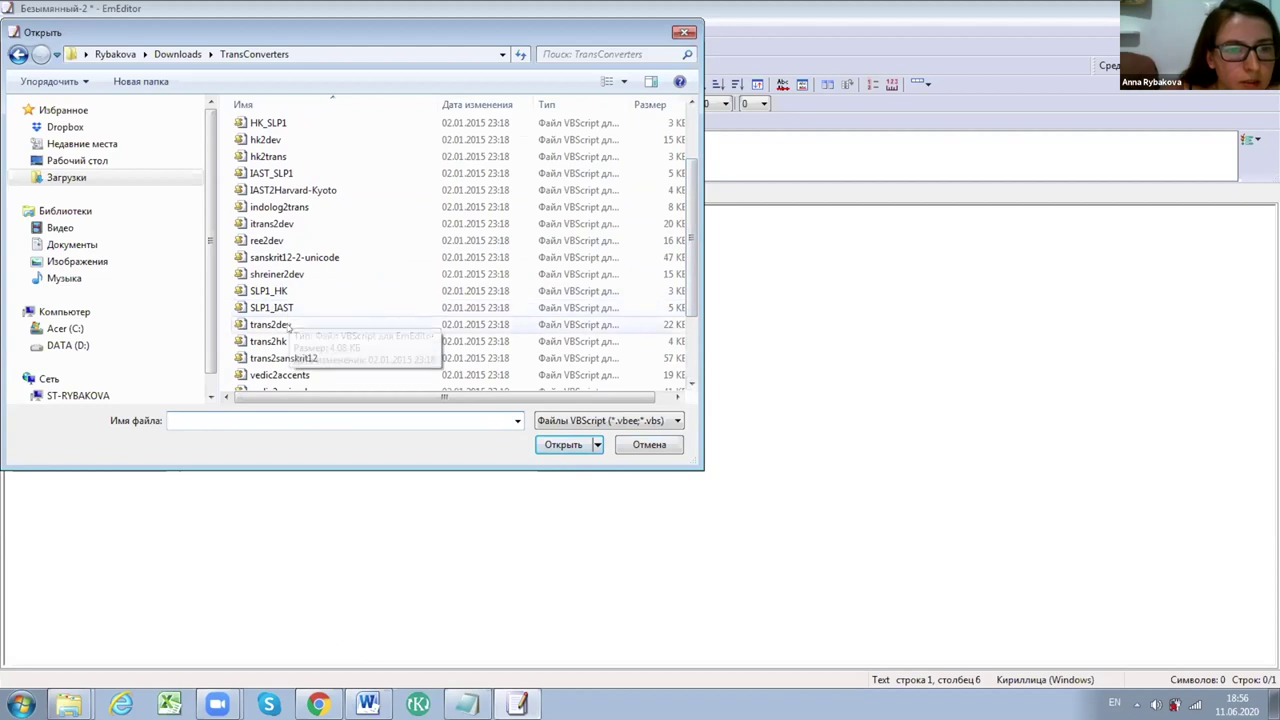
pyautogui.click(288, 327)
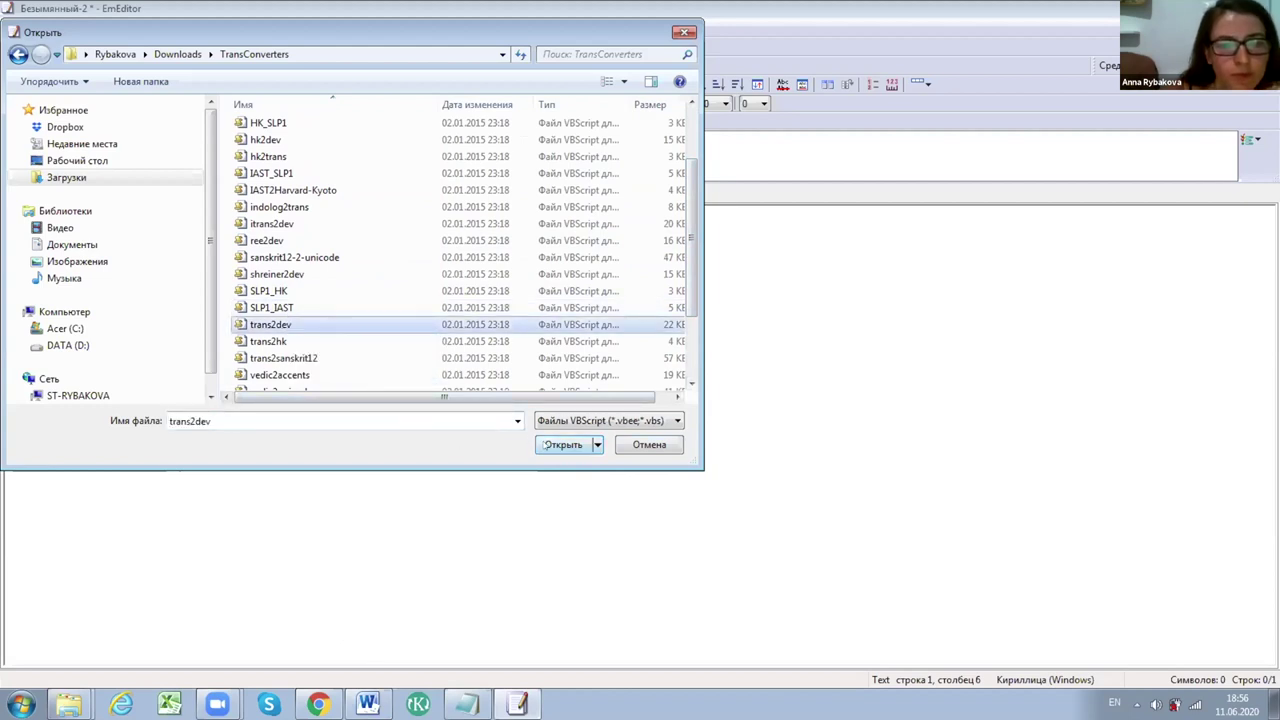
pyautogui.click(545, 444)
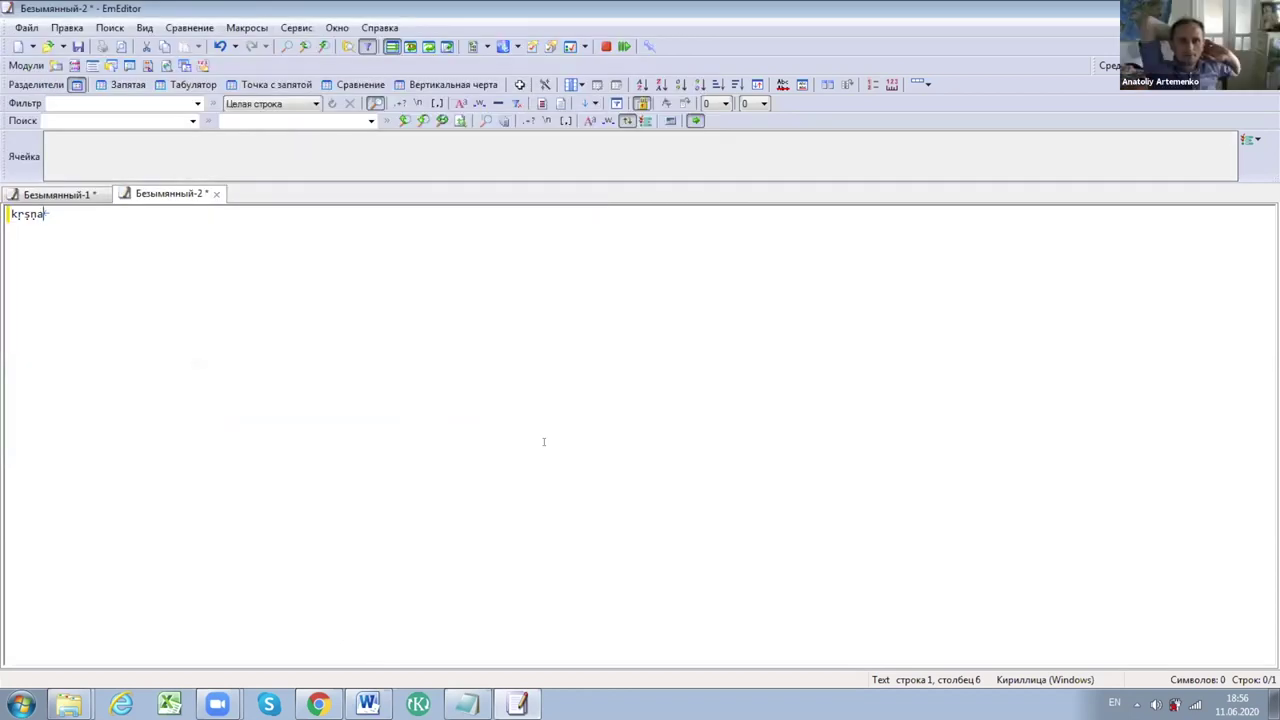
# Run the trans2dev.vbee macro to convert "kṛṣṇa" to Devanagari, and undo the accidental overwrite of the converted word.
pyautogui.click(247, 28)
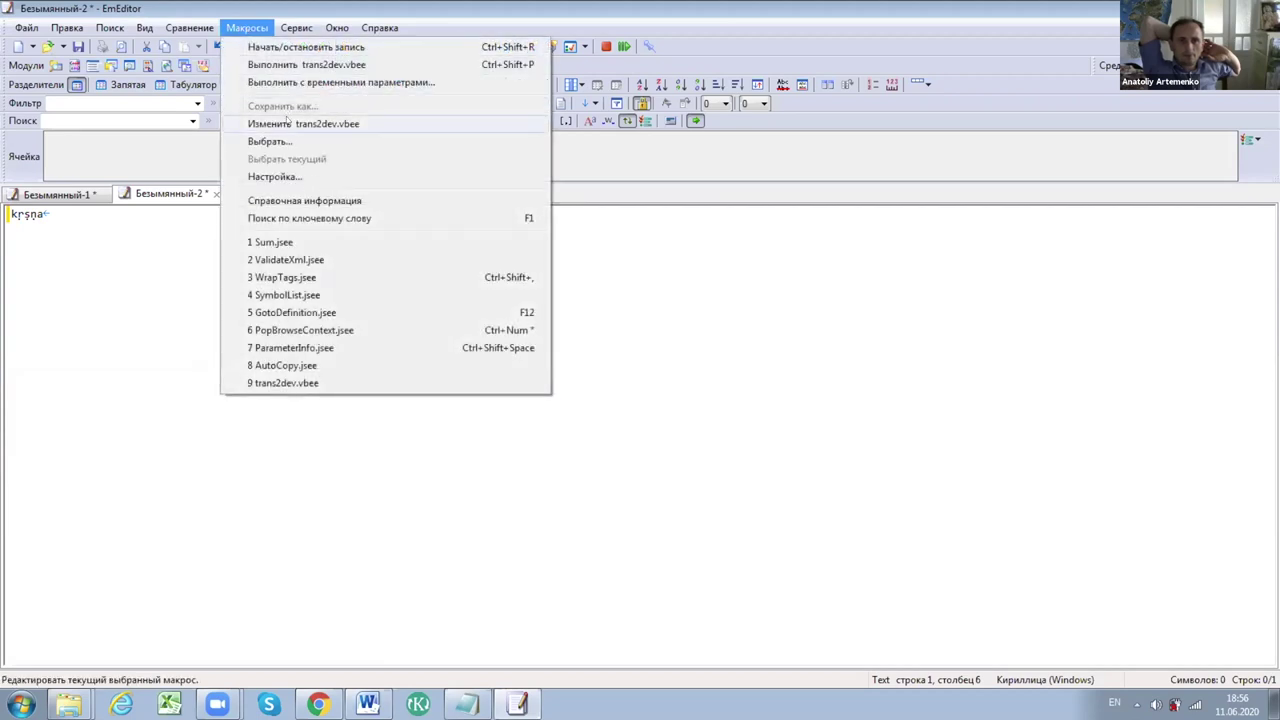
pyautogui.click(287, 65)
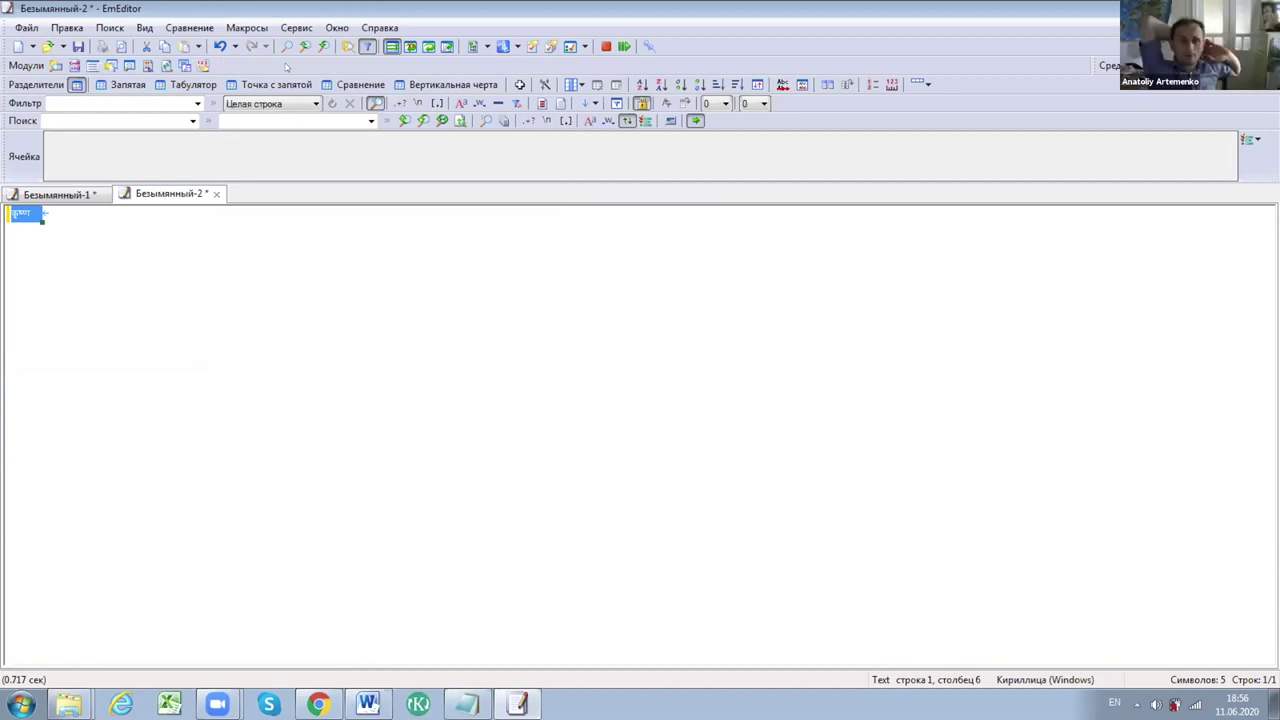
pyautogui.press('Delete')
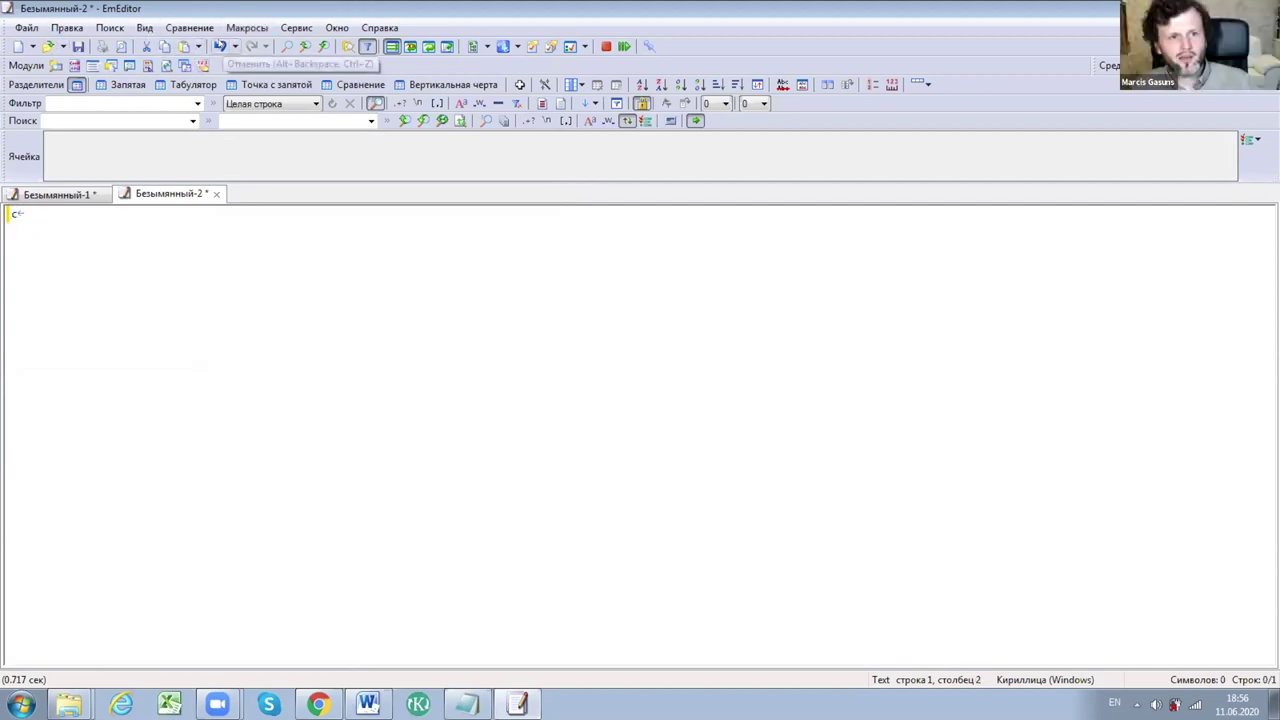
pyautogui.click(220, 46)
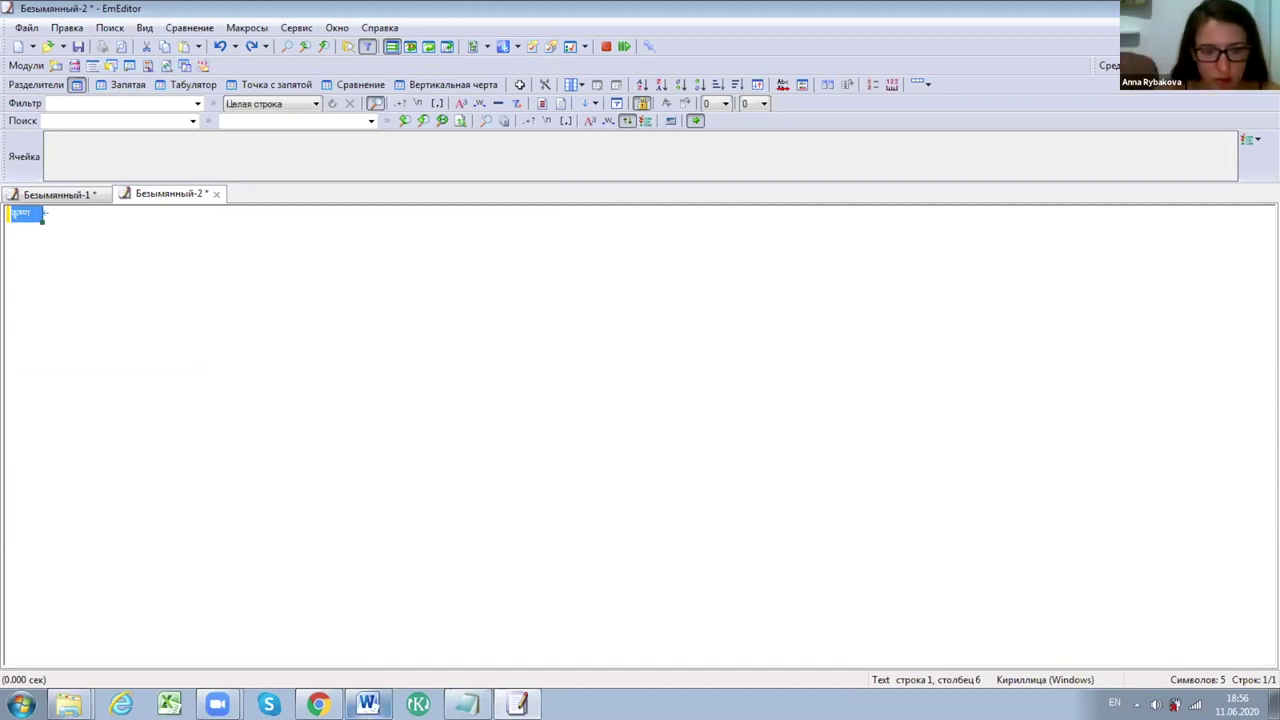
# Switch to the Вебинар document in Word and replace the selected screenshot picture with the converted word "कृष्ण".
pyautogui.click(368, 705)
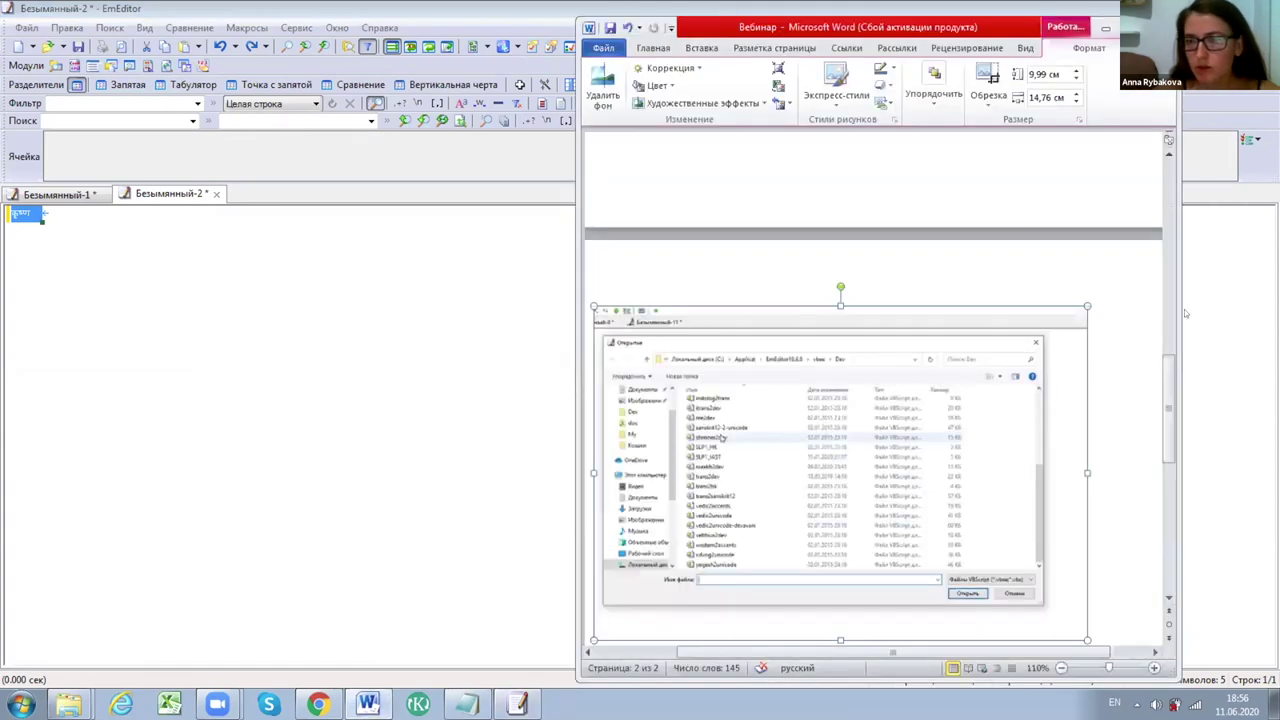
pyautogui.moveTo(1168, 385); pyautogui.dragTo(1172, 338)
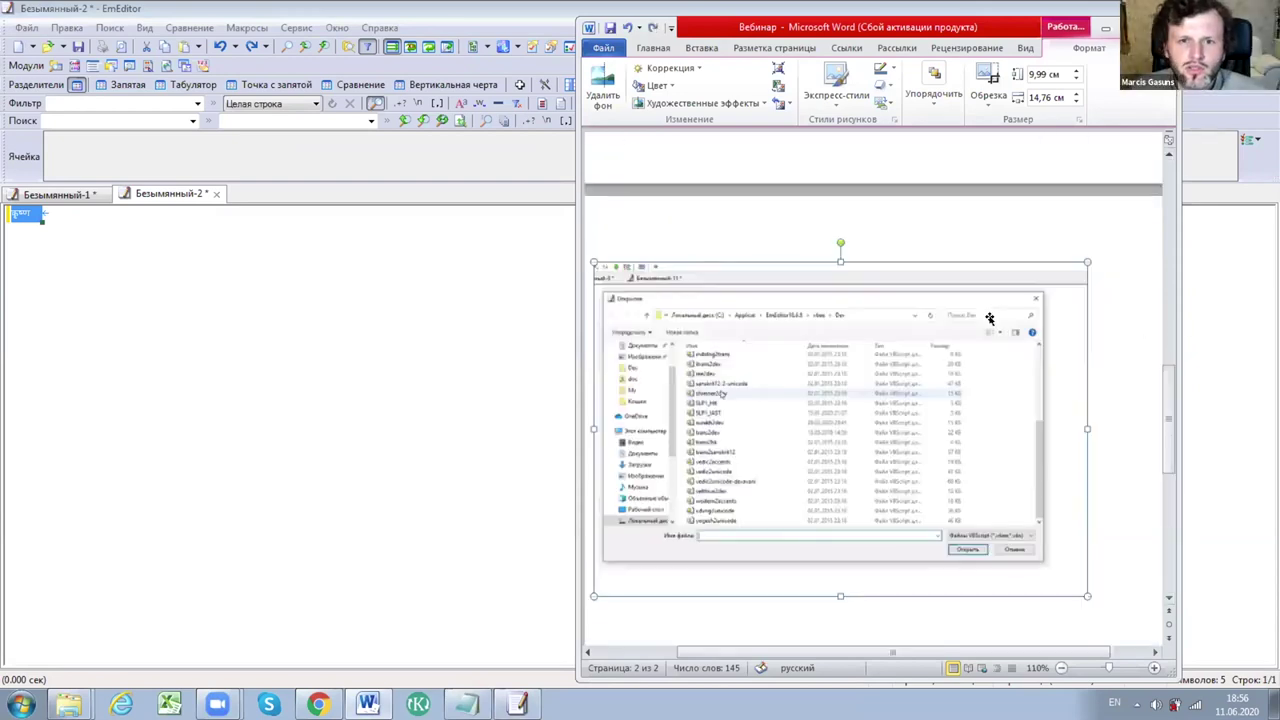
pyautogui.press('Delete')
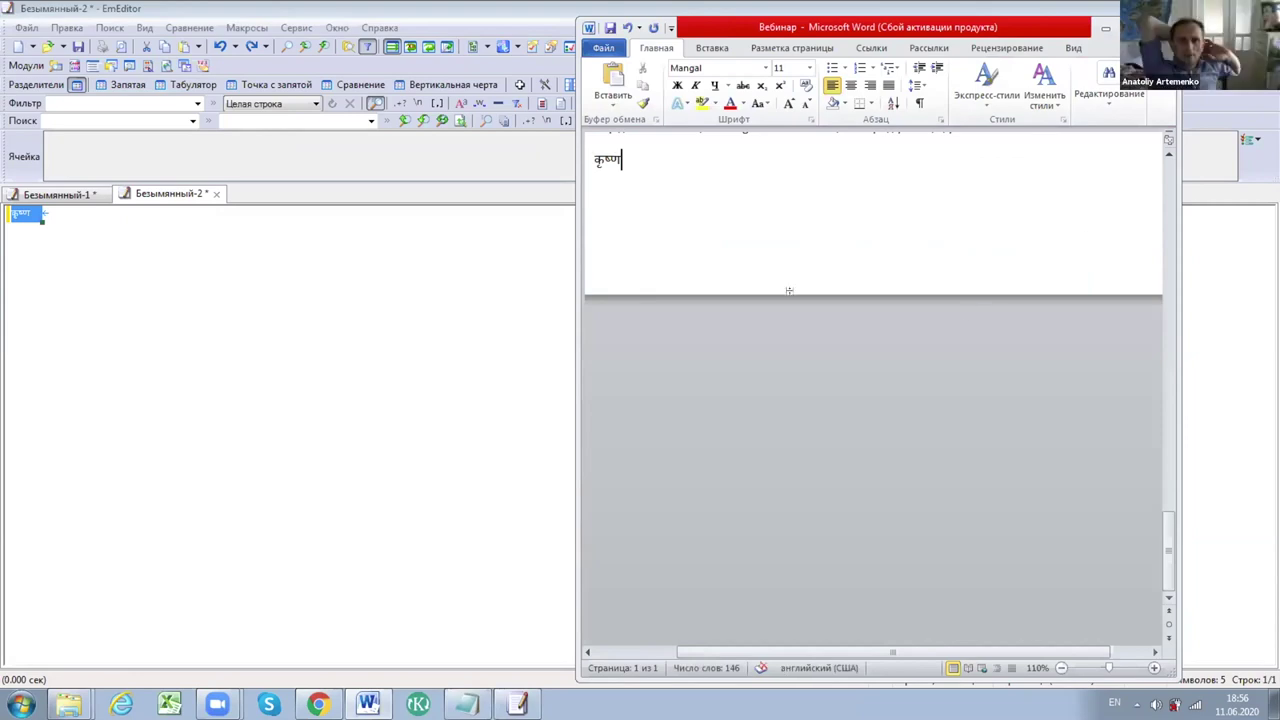
# Set the font size of the Devanagari word "कृष्ण" at the end of the document to 36.
pyautogui.click(626, 148)
pyautogui.moveTo(621, 150); pyautogui.dragTo(594, 160)
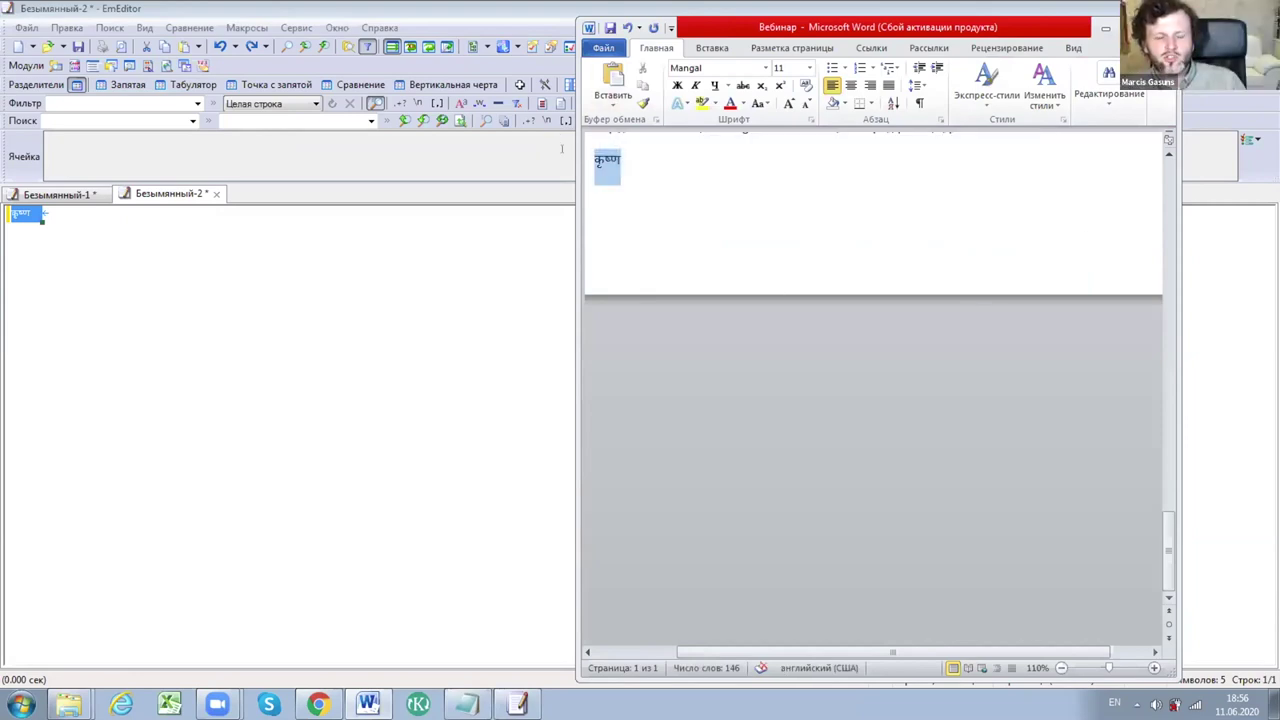
pyautogui.click(809, 68)
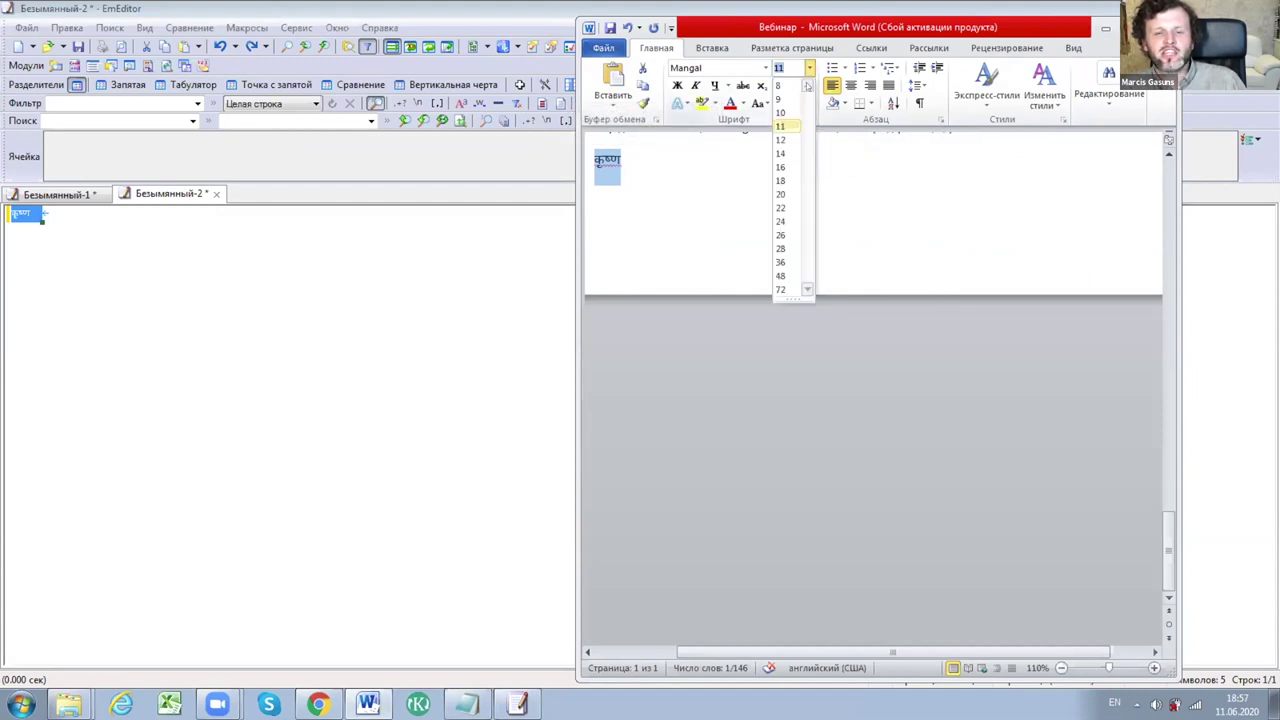
pyautogui.click(780, 262)
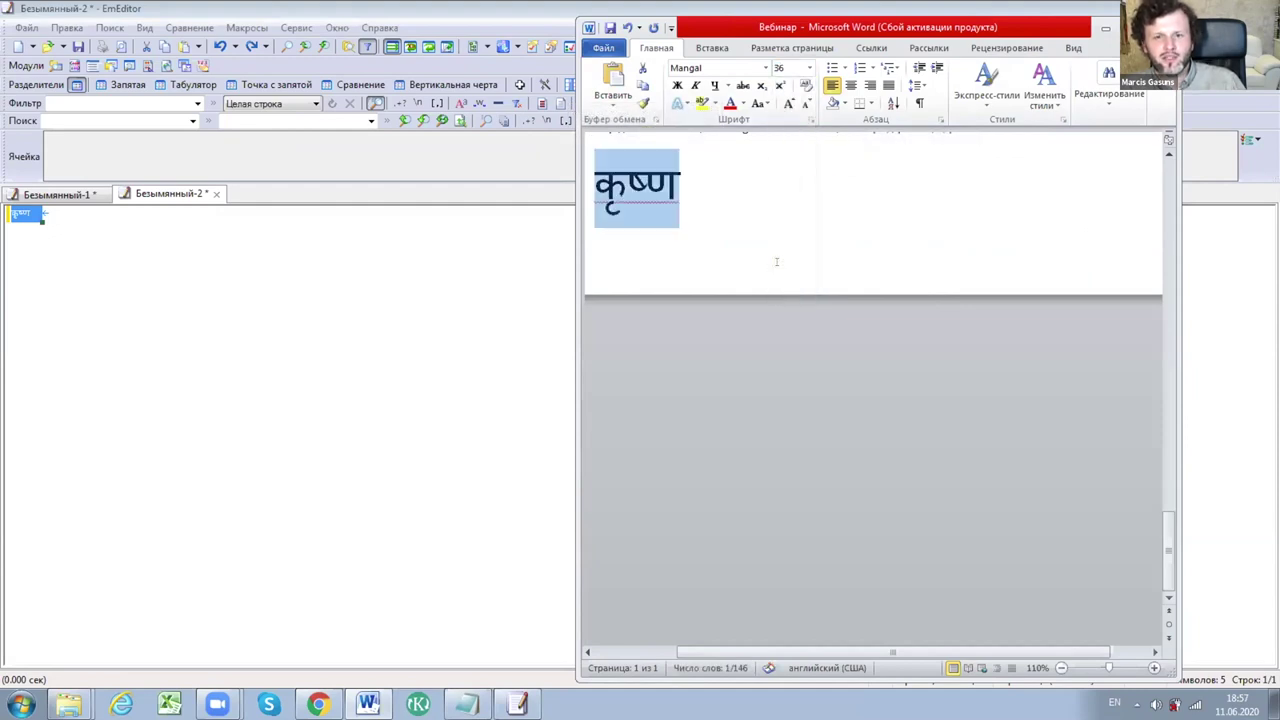
pyautogui.click(711, 237)
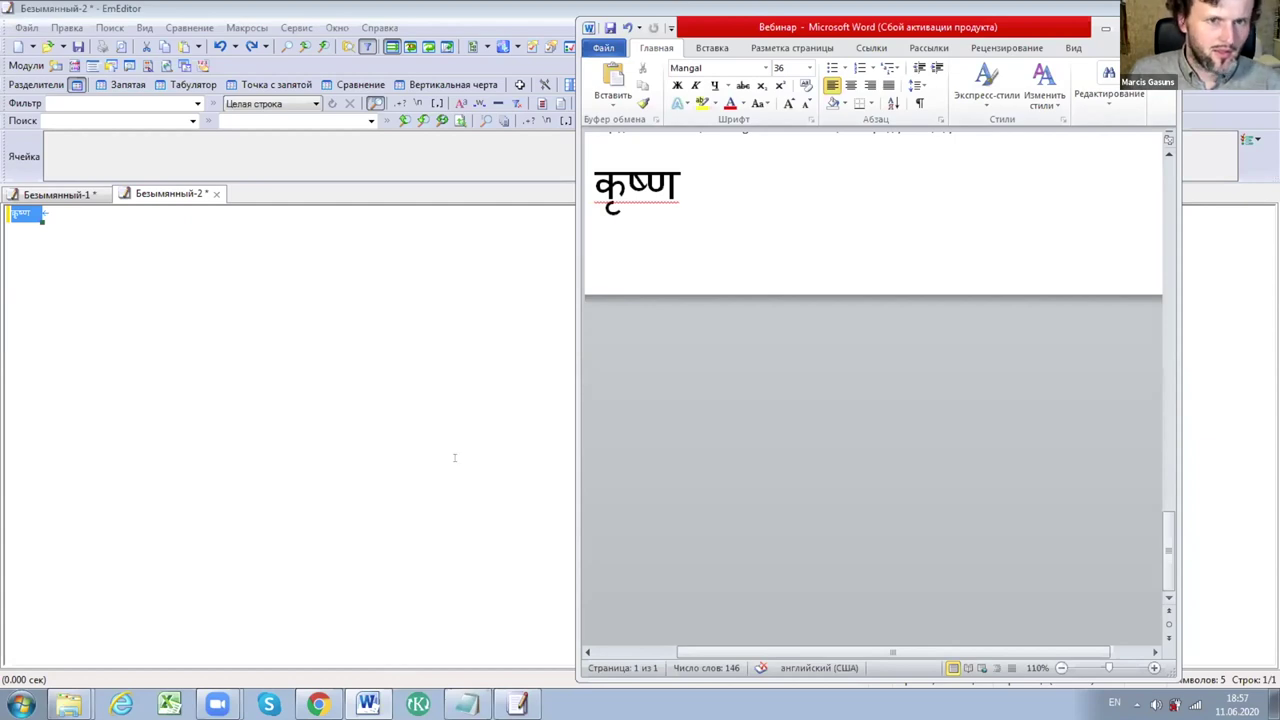
# Minimize Word, return to EmEditor and extend the height of its restored window.
pyautogui.click(1105, 30)
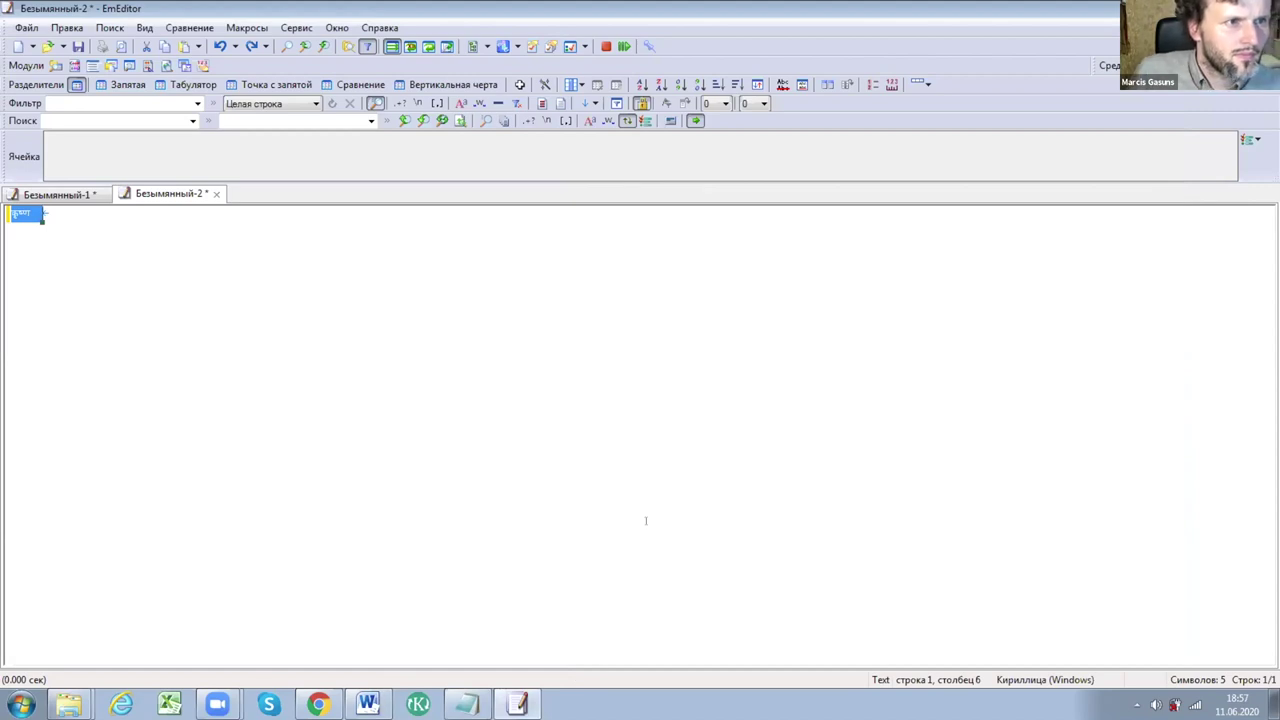
pyautogui.hotkey('alt', 'shift')
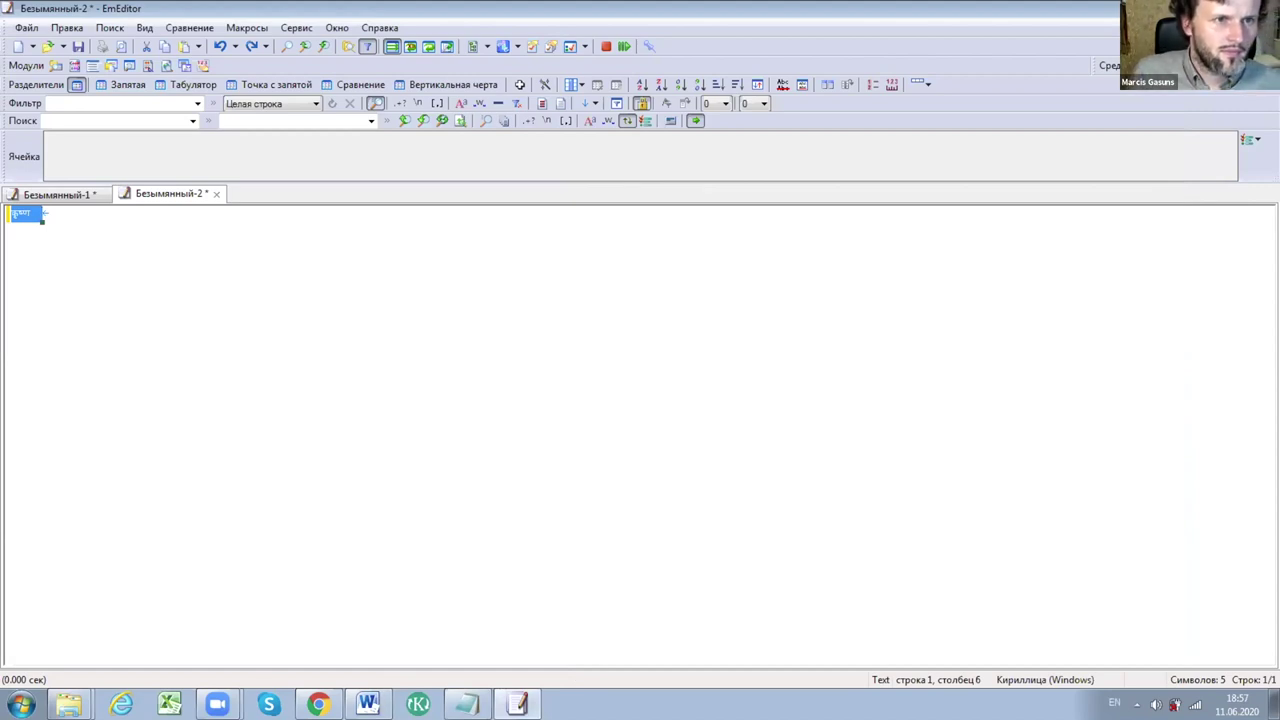
pyautogui.hotkey('alt', 'Tab')
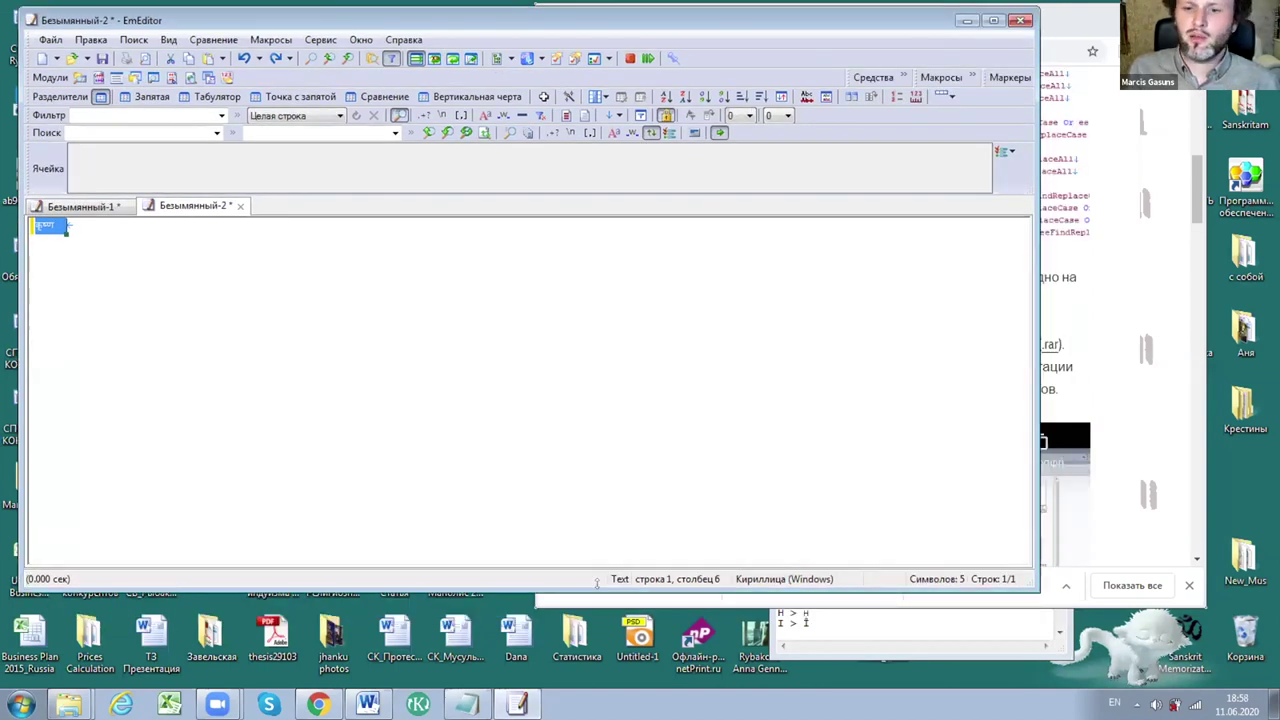
pyautogui.moveTo(597, 583); pyautogui.dragTo(615, 661)
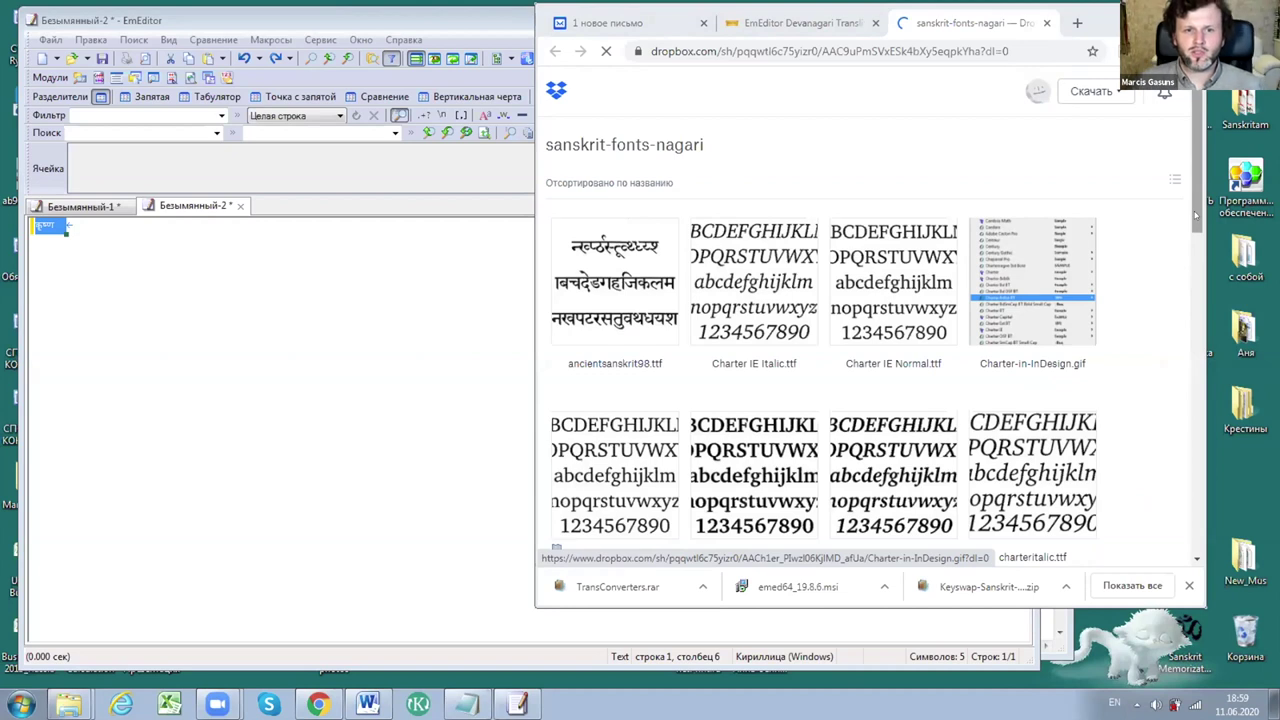
# Maximize the browser window and look through the font files in the shared sanskrit-fonts-nagari Dropbox folder.
pyautogui.scroll(-1, 1195, 214)
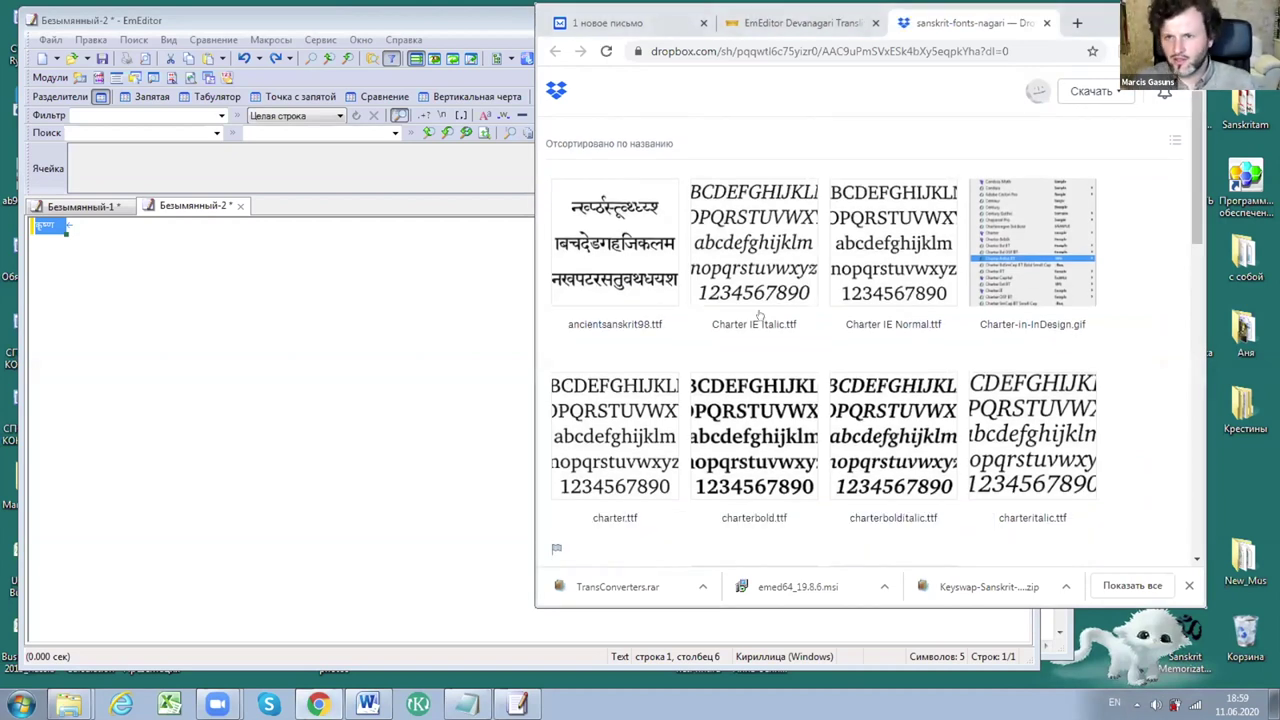
pyautogui.press('super+Up')
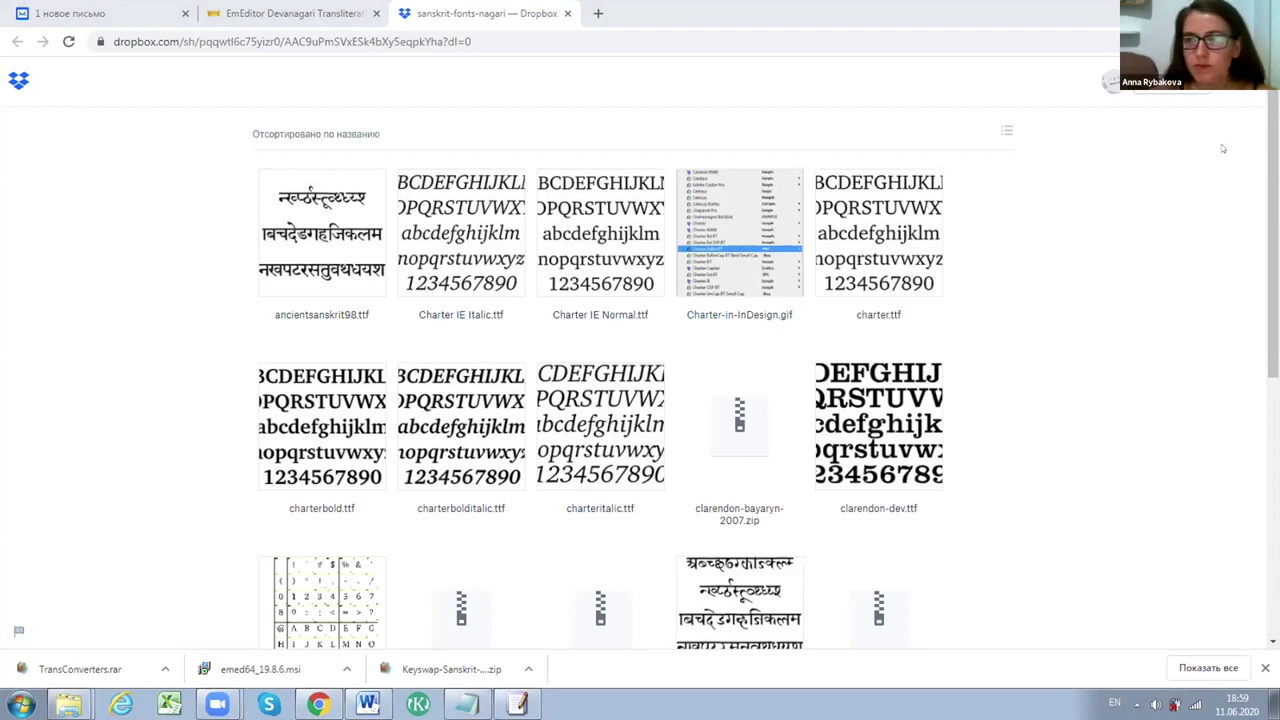
pyautogui.scroll(-2, 1226, 160)
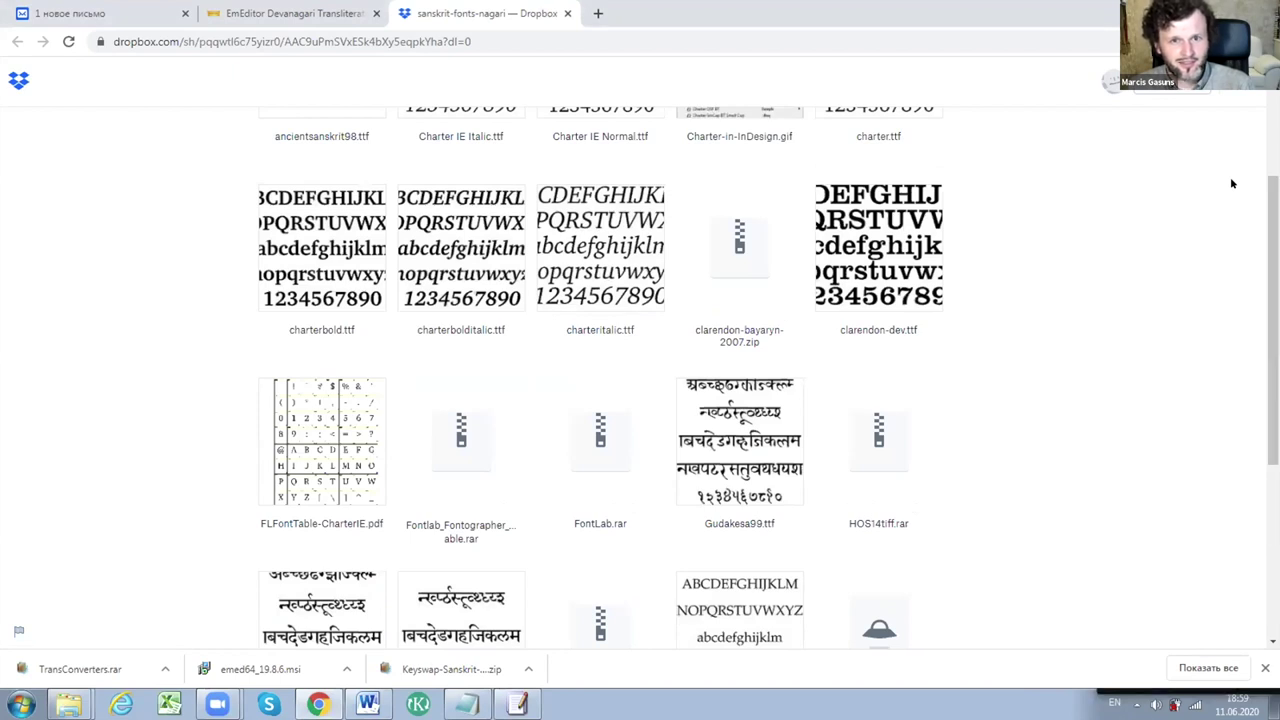
pyautogui.scroll(-1, 1272, 300)
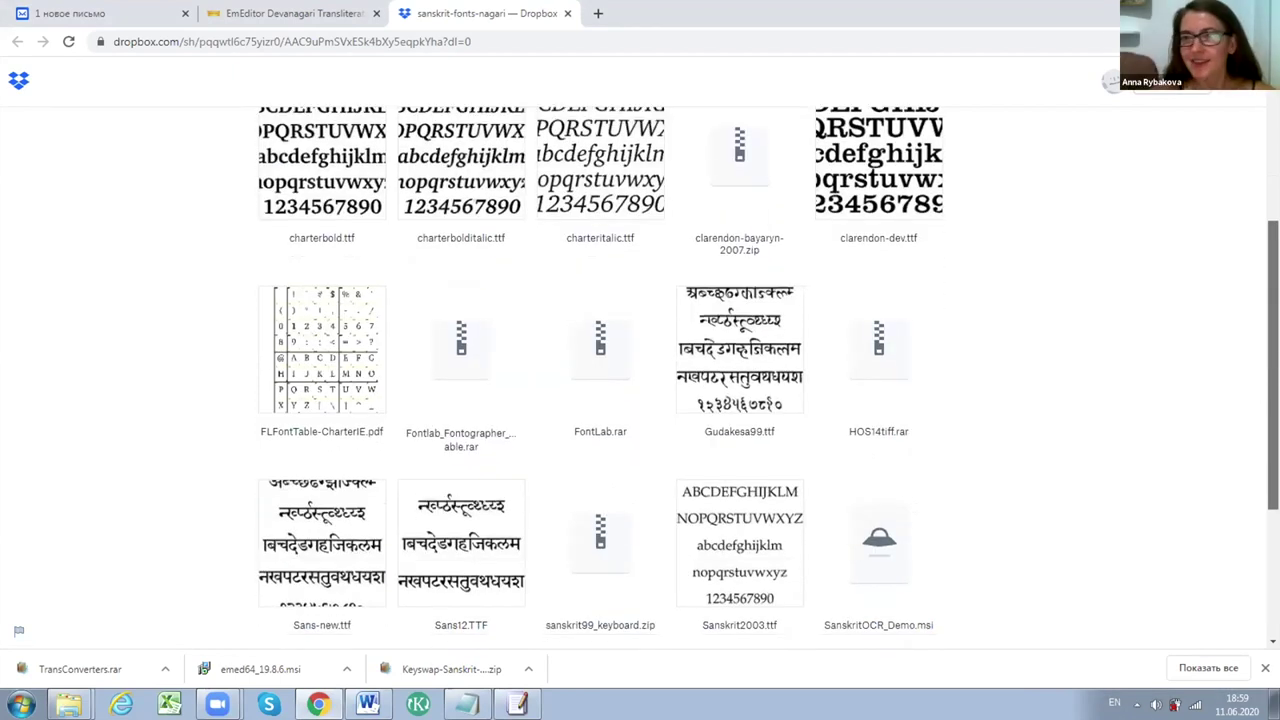
pyautogui.scroll(-1, 640, 370)
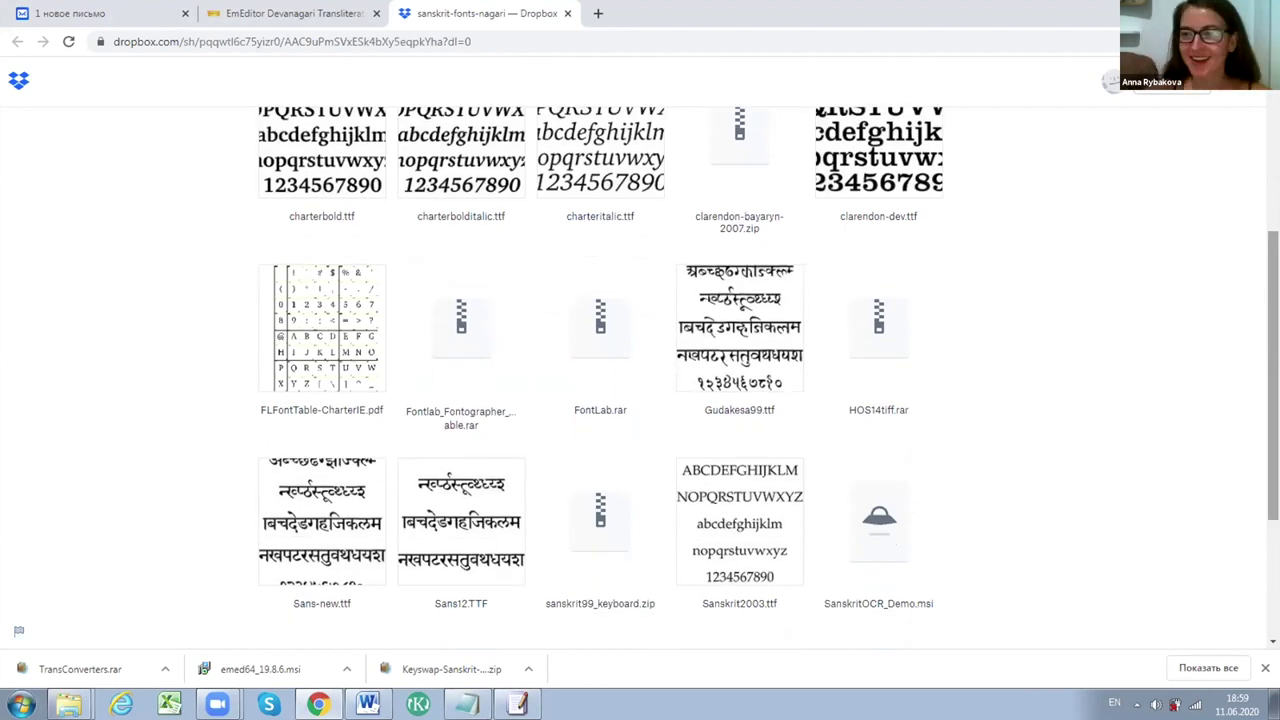
pyautogui.scroll(-1, 640, 370)
pyautogui.scroll(-2, 640, 370)
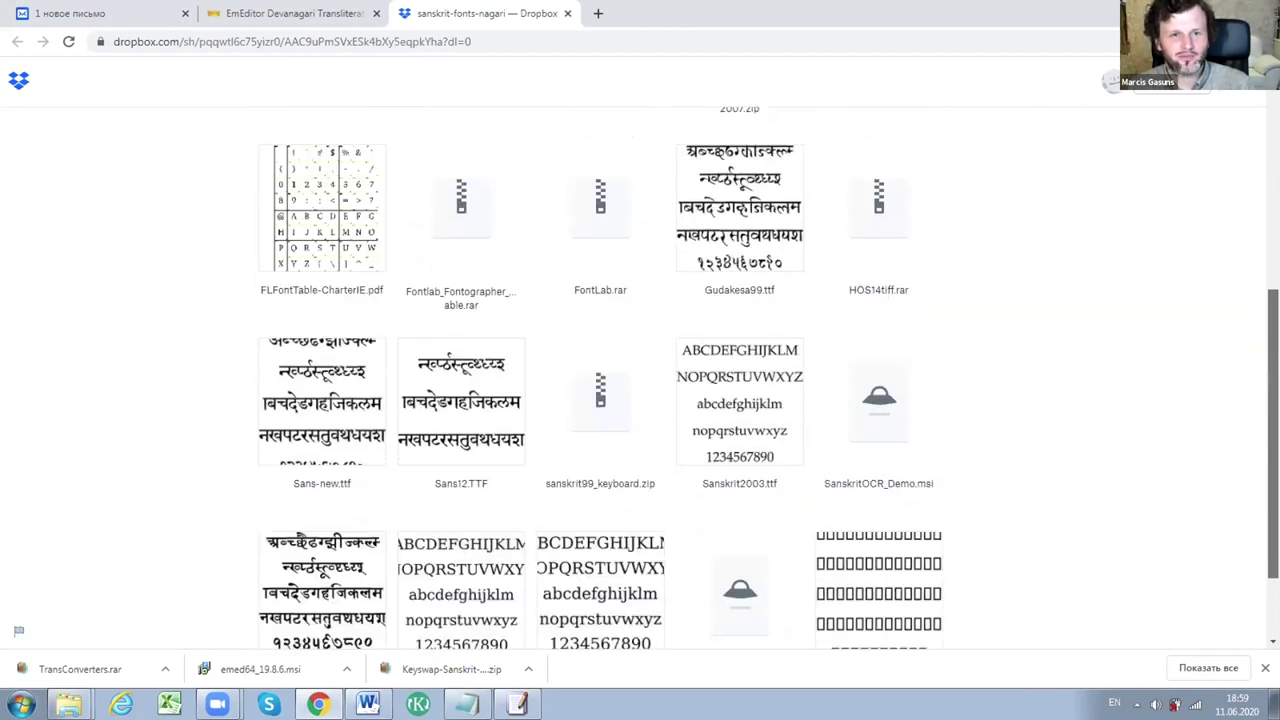
pyautogui.scroll(-2, 1194, 437)
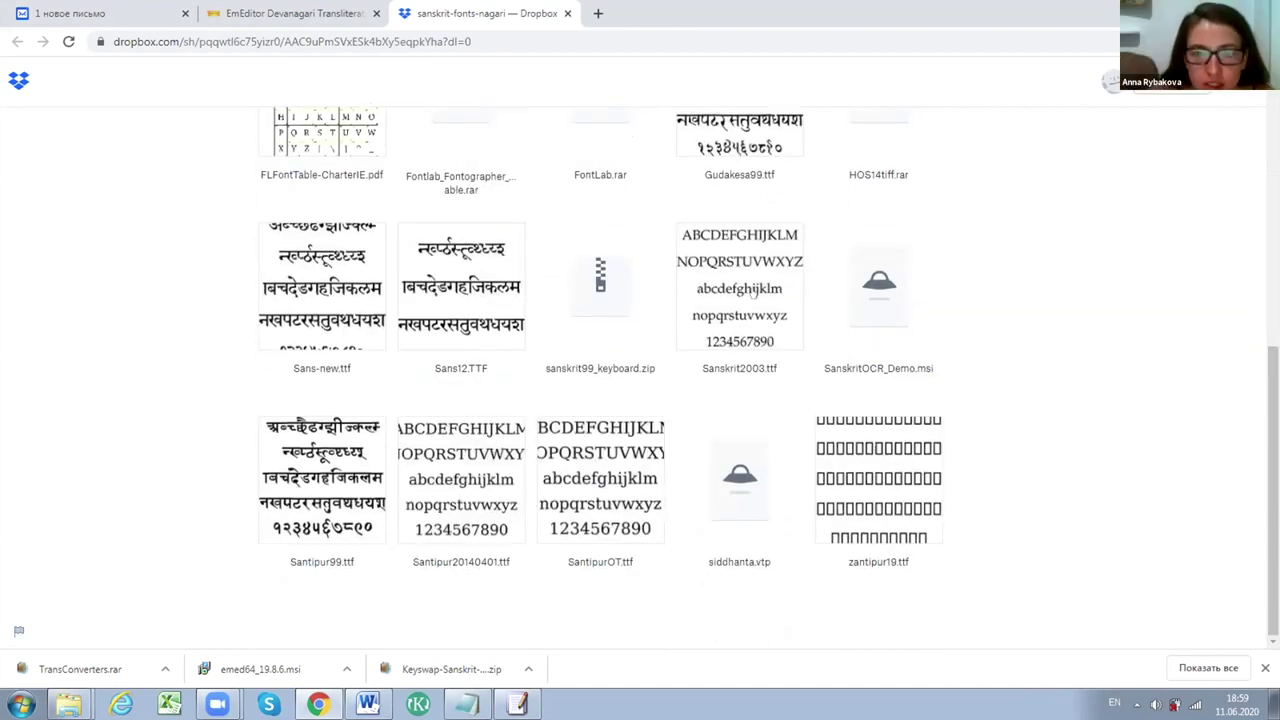
# Open the Sanskrit2003.ttf font in the shared Dropbox folder and save it to the computer as a direct download.
pyautogui.click(756, 292)
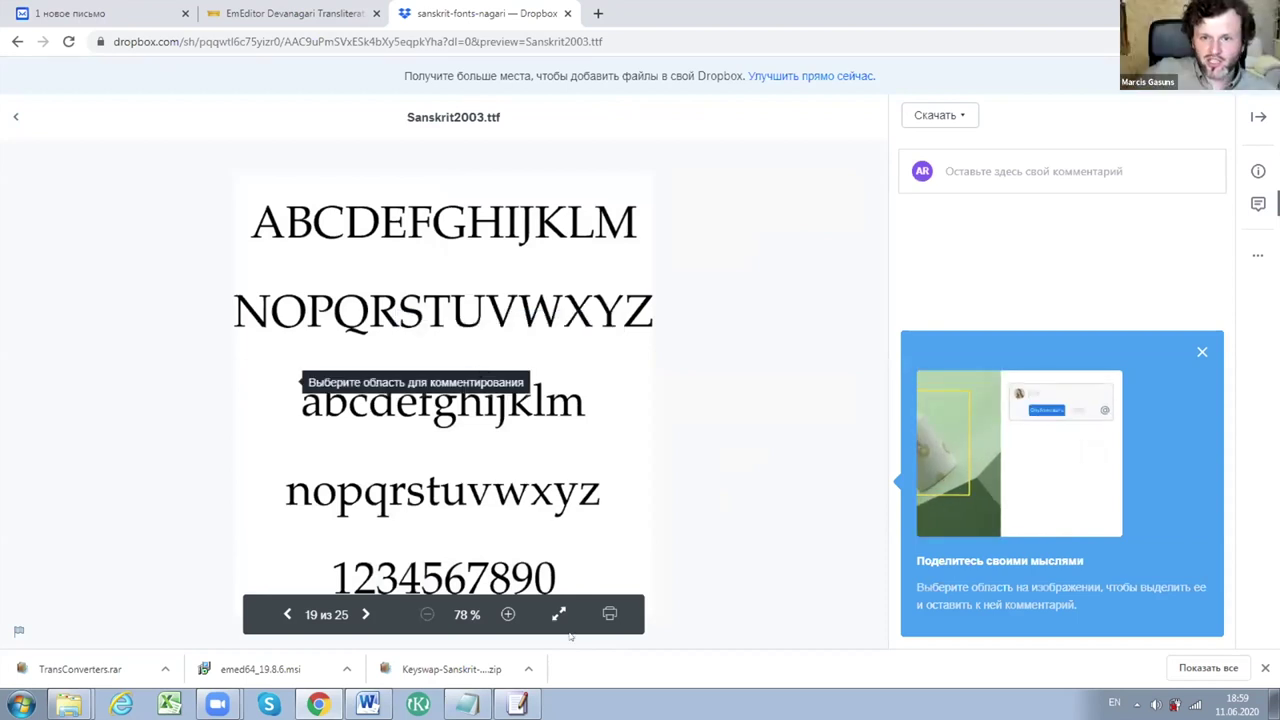
pyautogui.click(908, 118)
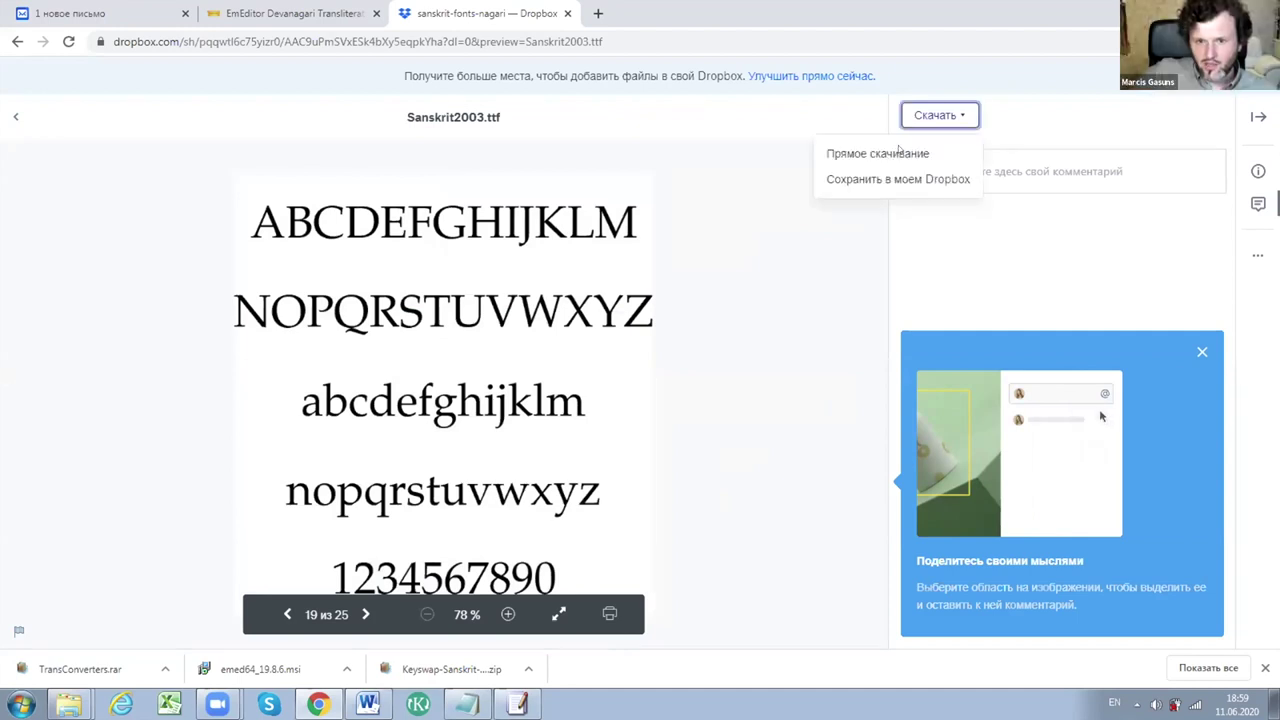
pyautogui.click(890, 153)
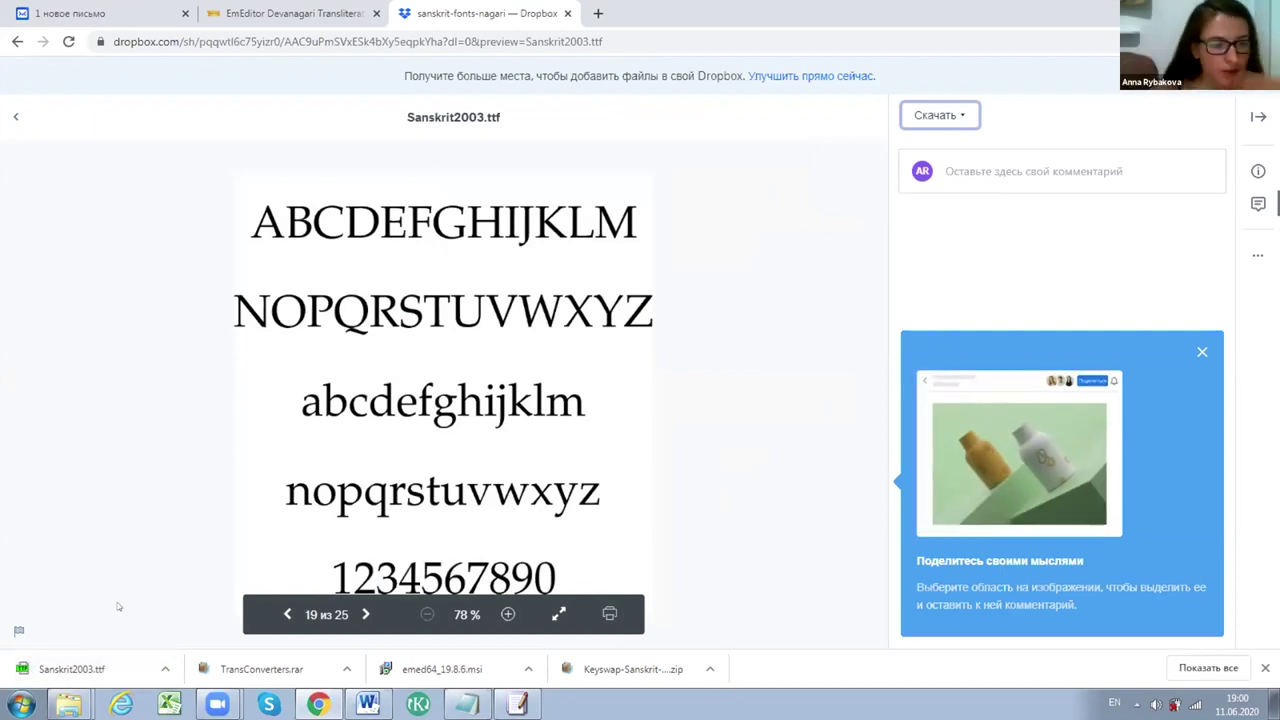
# Open the downloaded Sanskrit2003.ttf, close the image viewer and show the file in its Downloads folder.
pyautogui.click(90, 664)
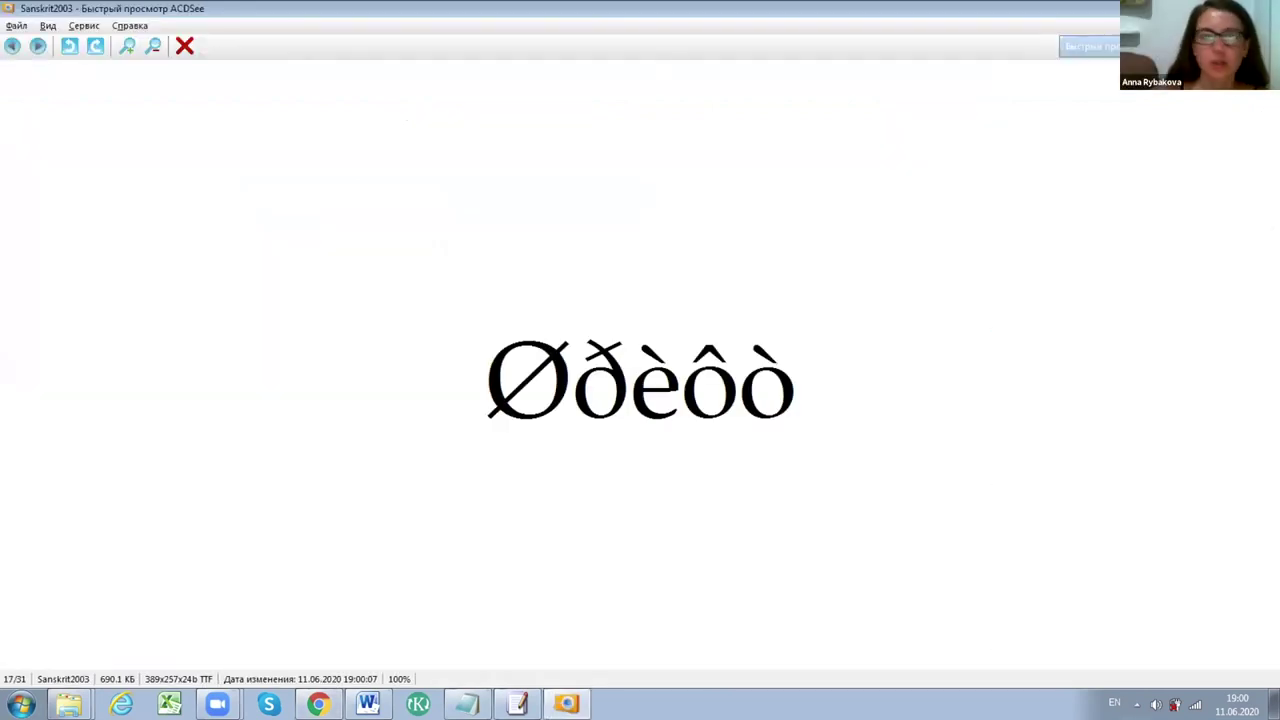
pyautogui.press('Escape')
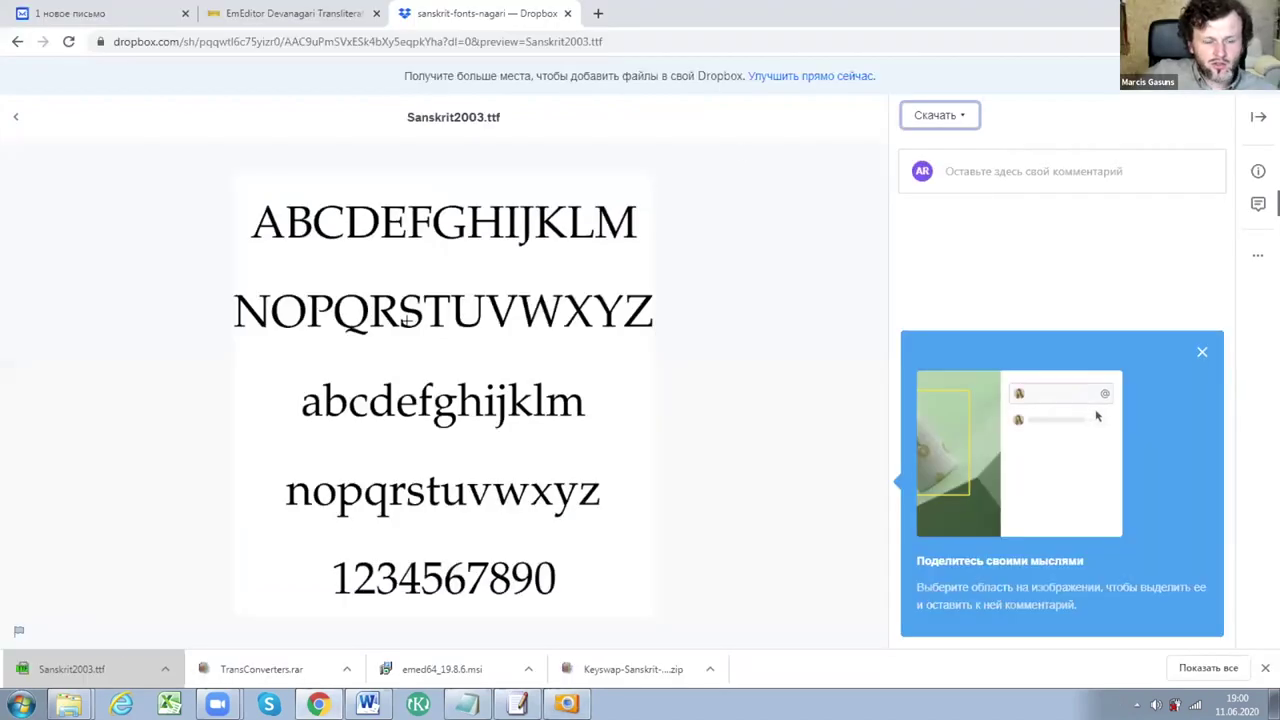
pyautogui.rightClick(105, 672)
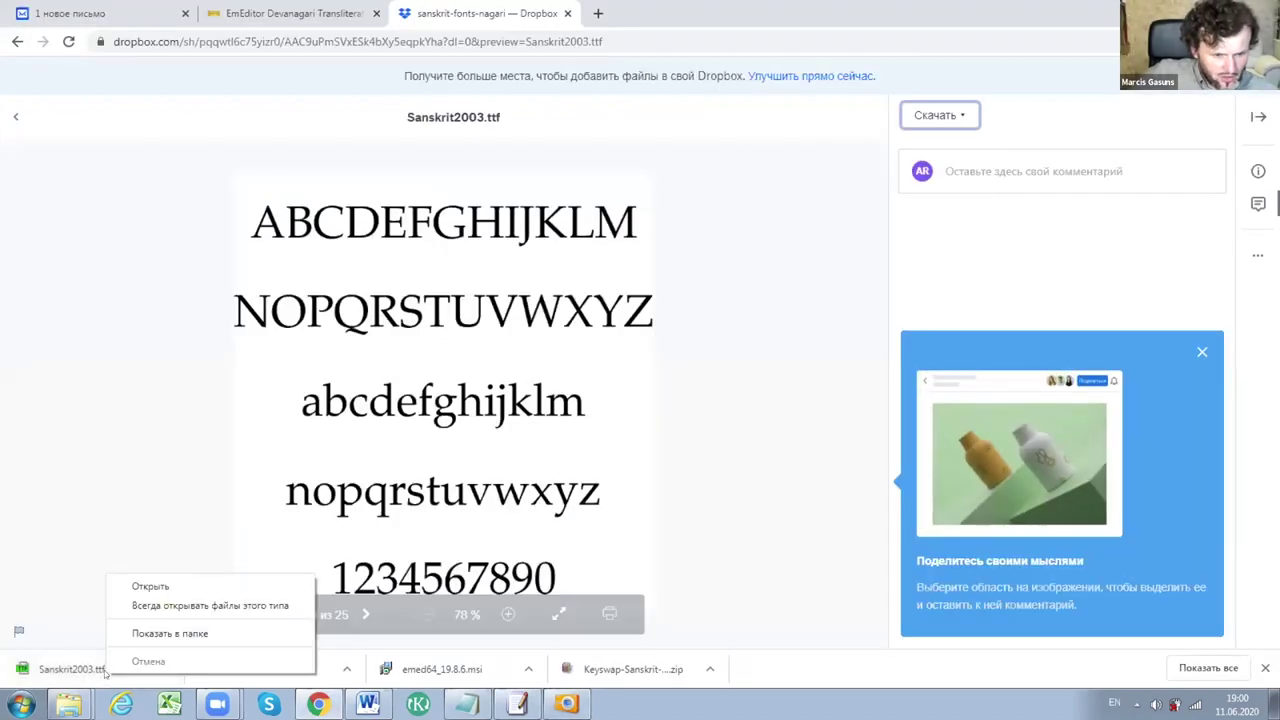
pyautogui.click(170, 633)
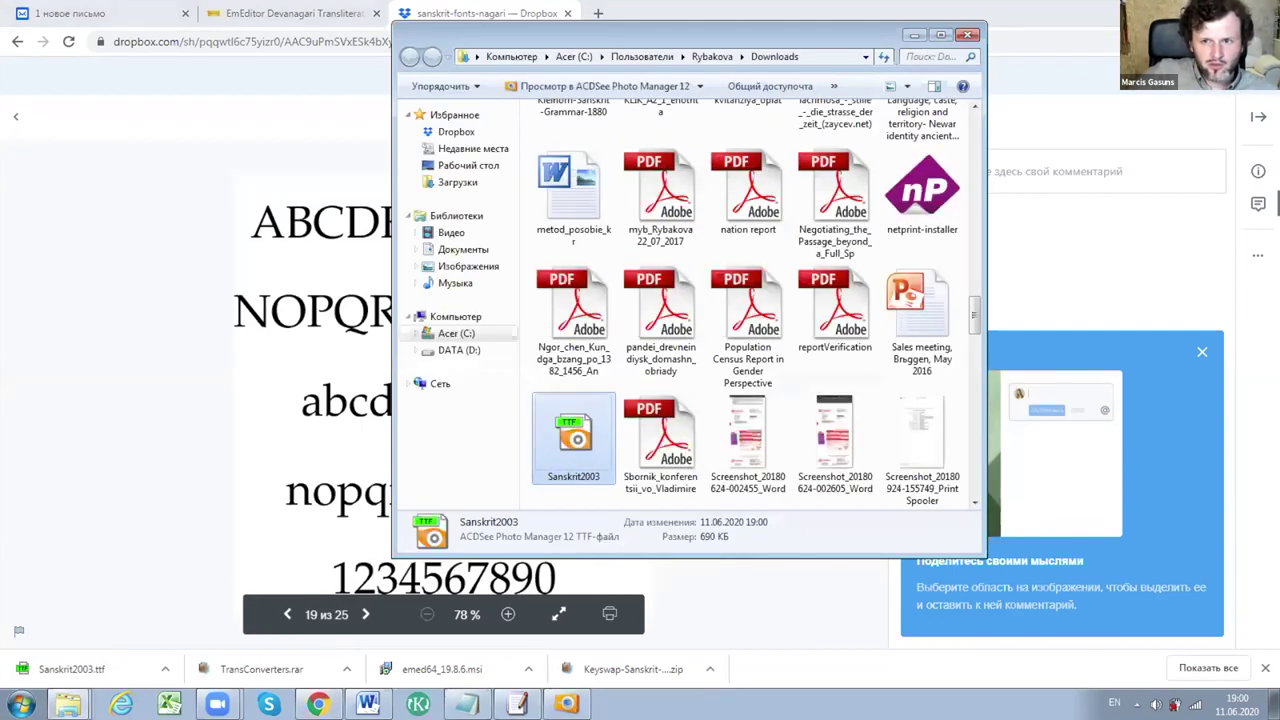
pyautogui.press('Return')
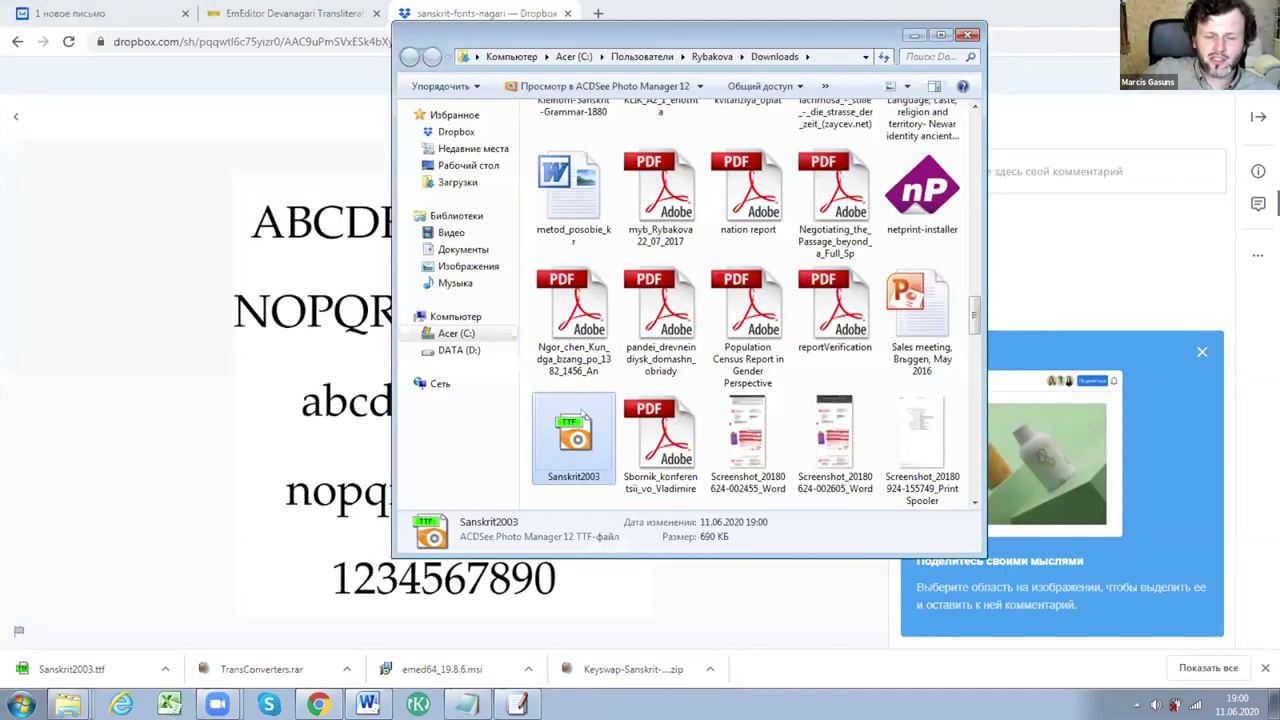
pyautogui.rightClick(582, 414)
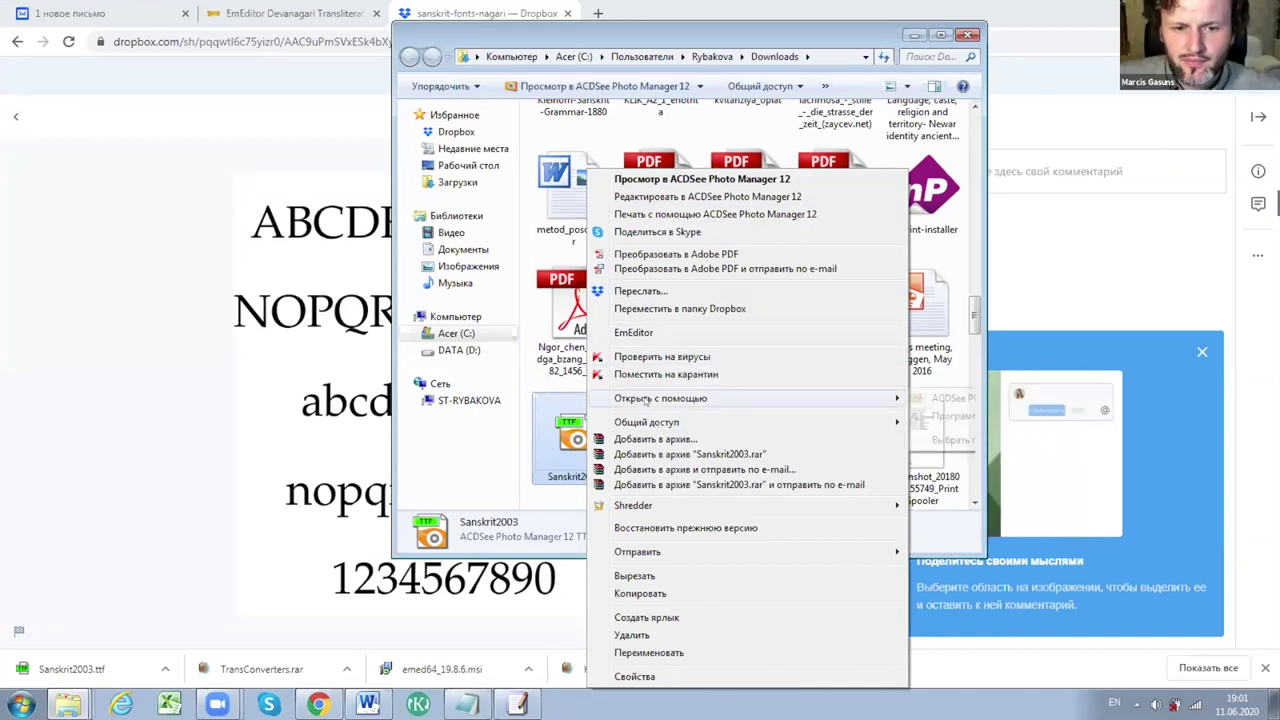
pyautogui.moveTo(647, 400)
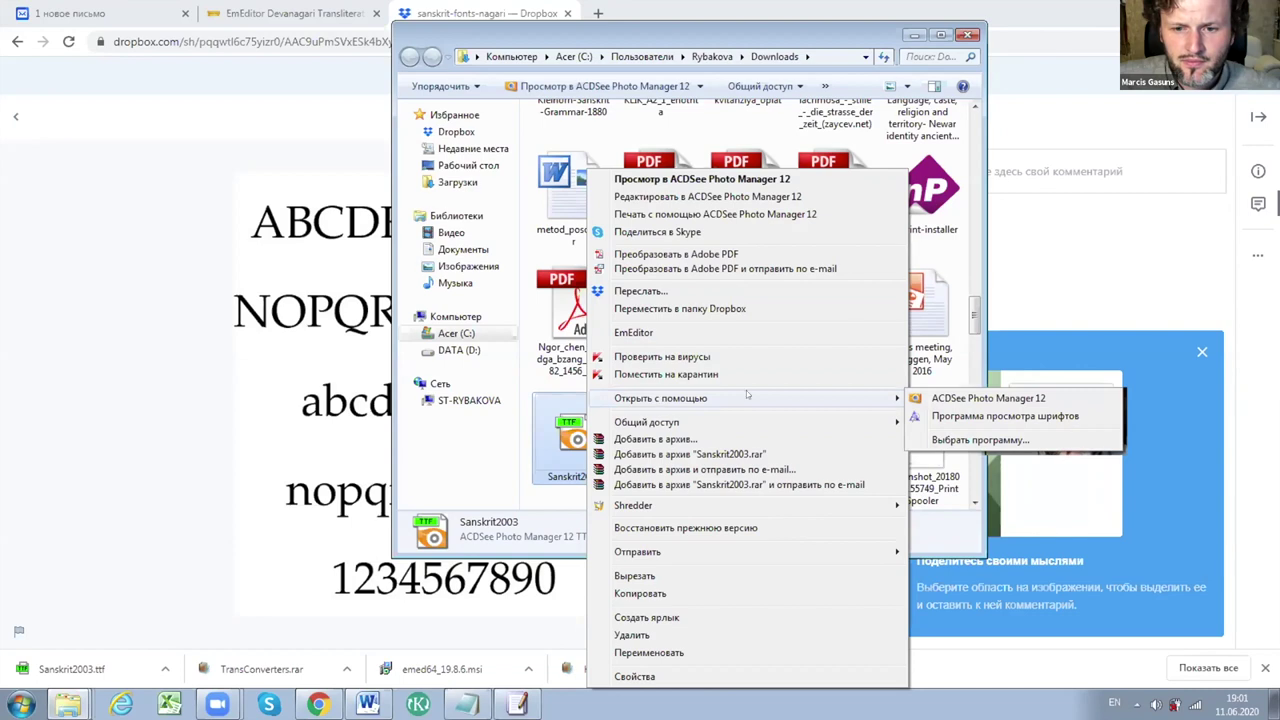
pyautogui.click(967, 439)
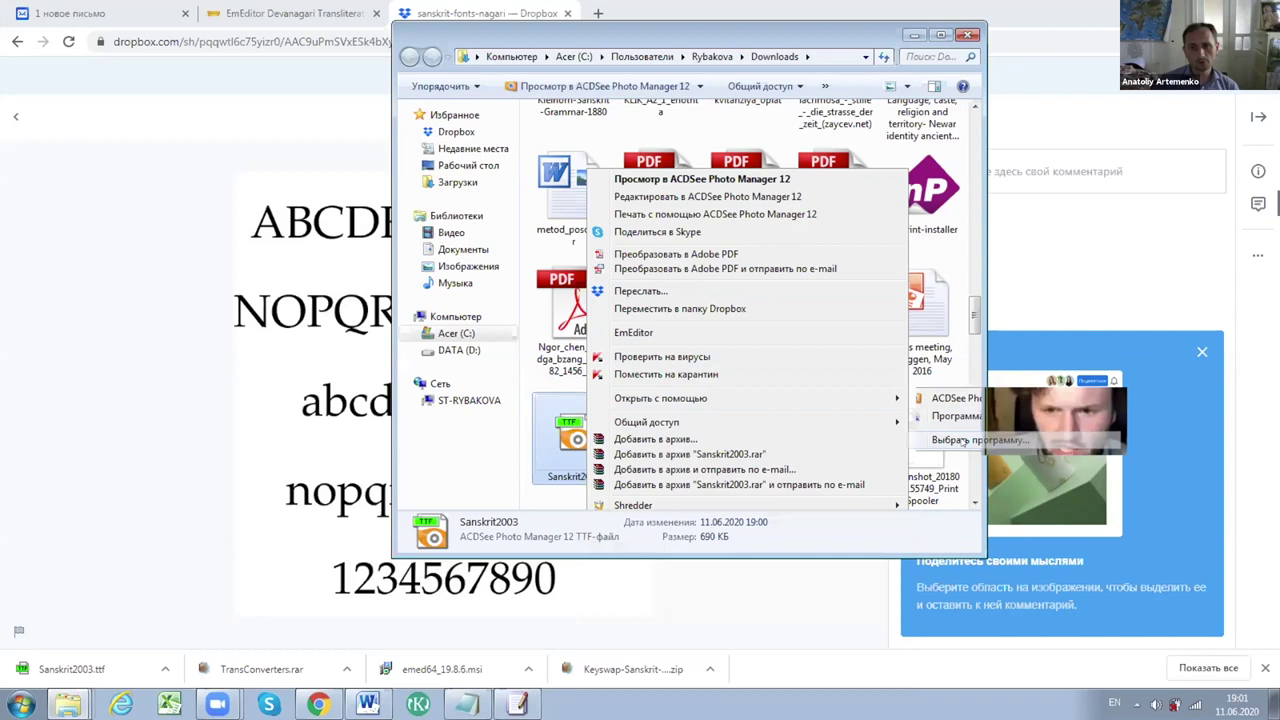
pyautogui.click(834, 513)
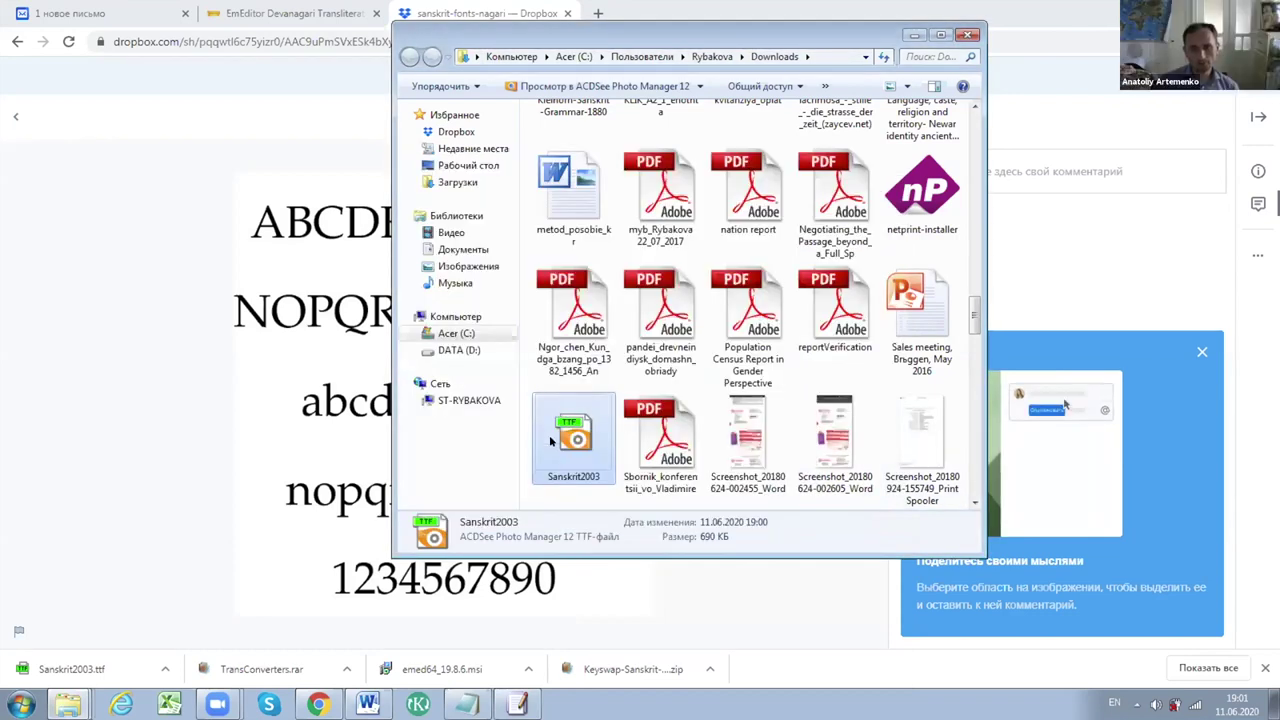
# Open the Sanskrit2003 file with the Windows font viewer and install the font.
pyautogui.rightClick(549, 435)
pyautogui.moveTo(620, 398)
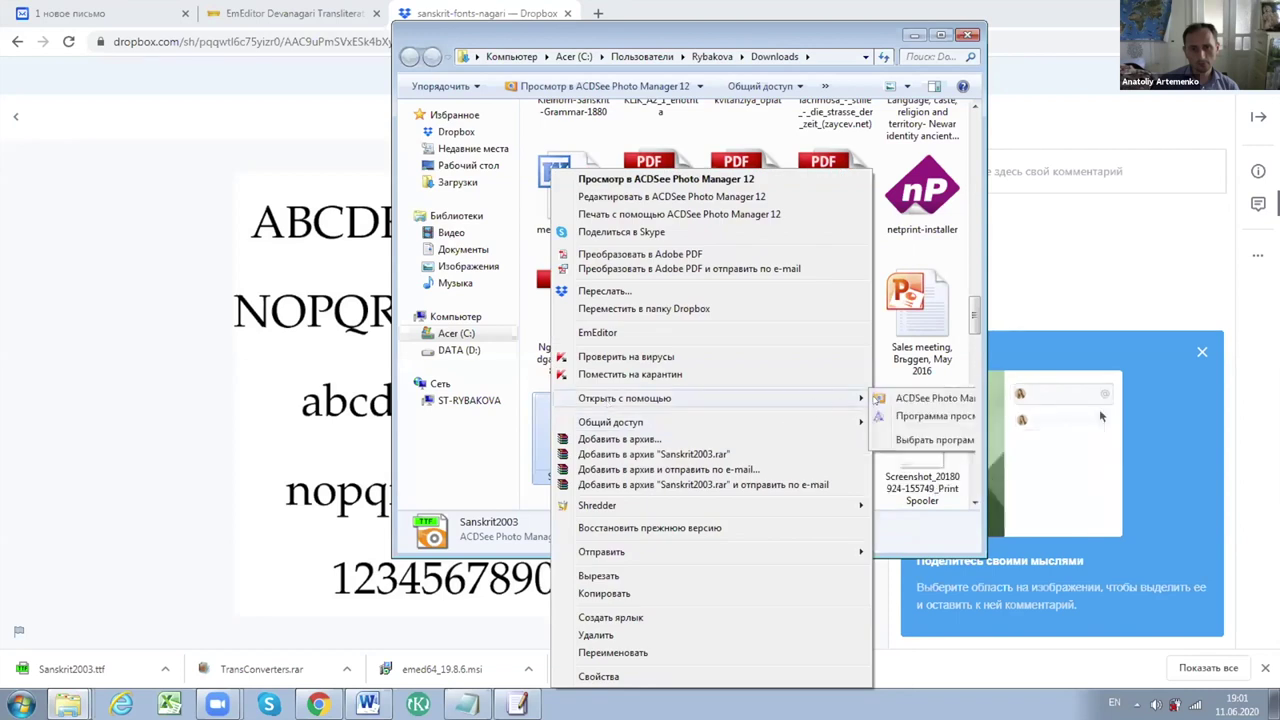
pyautogui.click(898, 415)
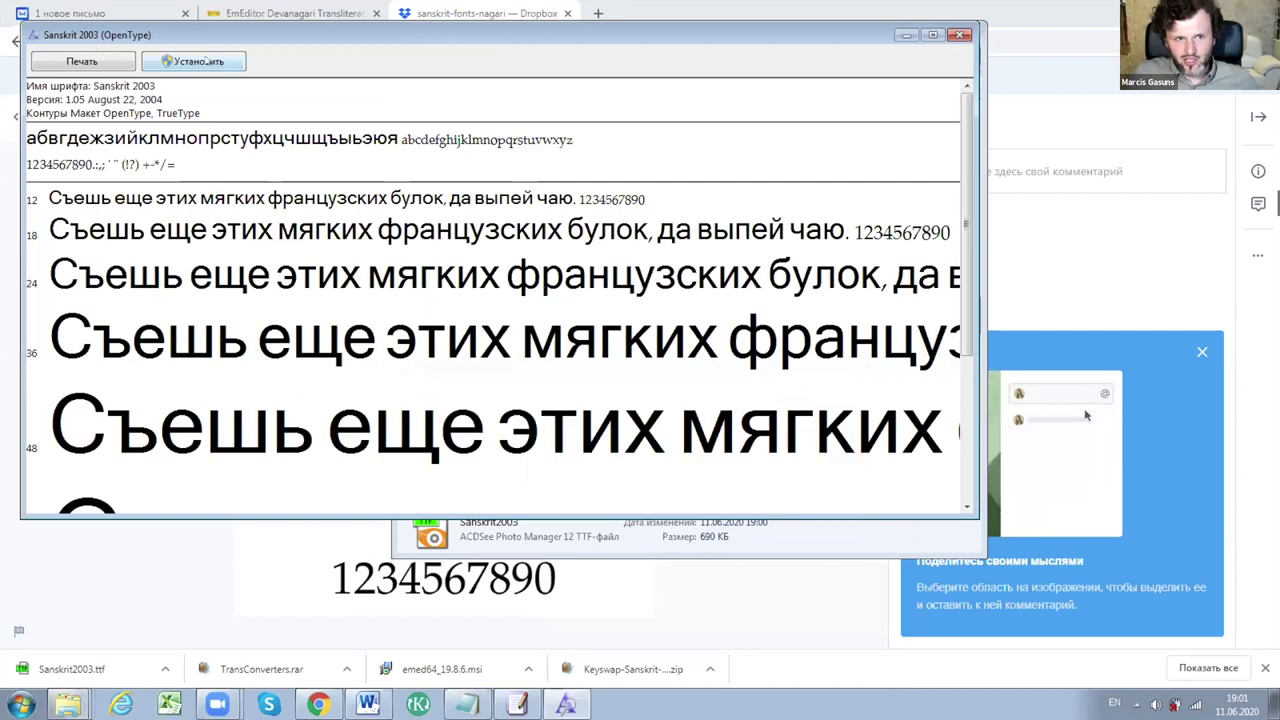
pyautogui.click(205, 62)
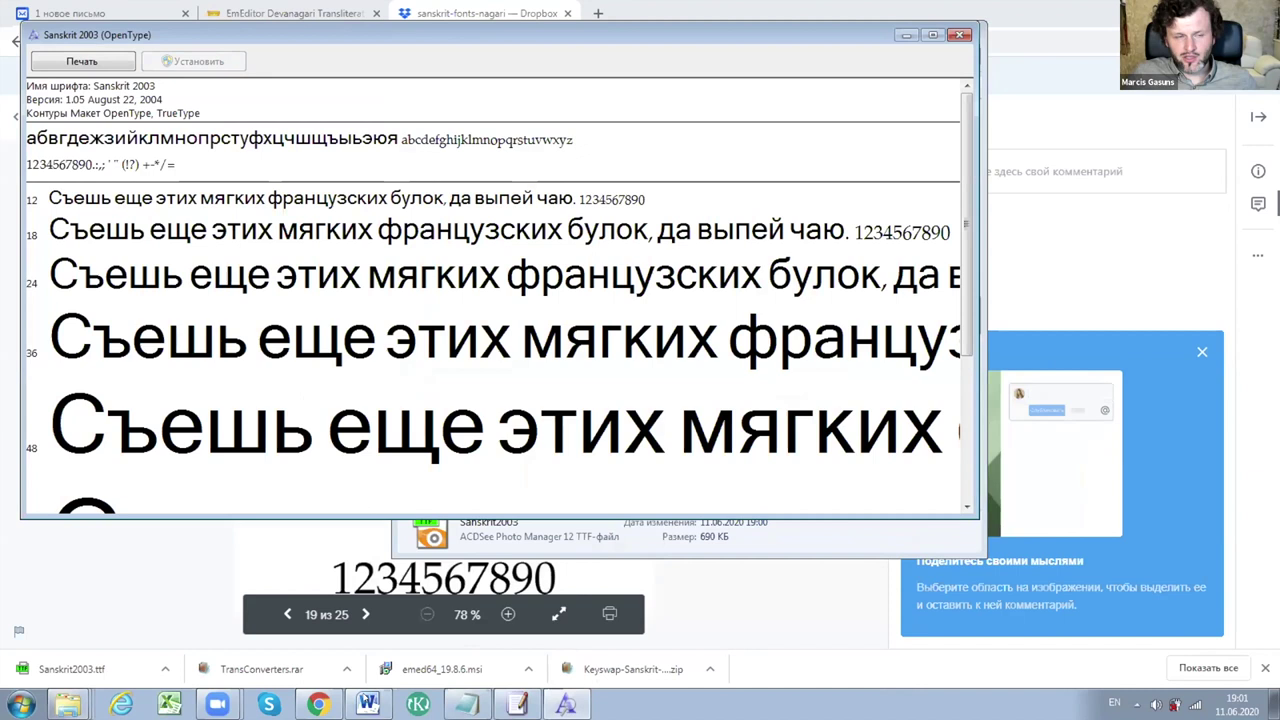
# Switch to the Вебинар document in Word and set the font of the word "कृष्ण" to Sanskrit 2003.
pyautogui.hotkey('alt', 'Tab')
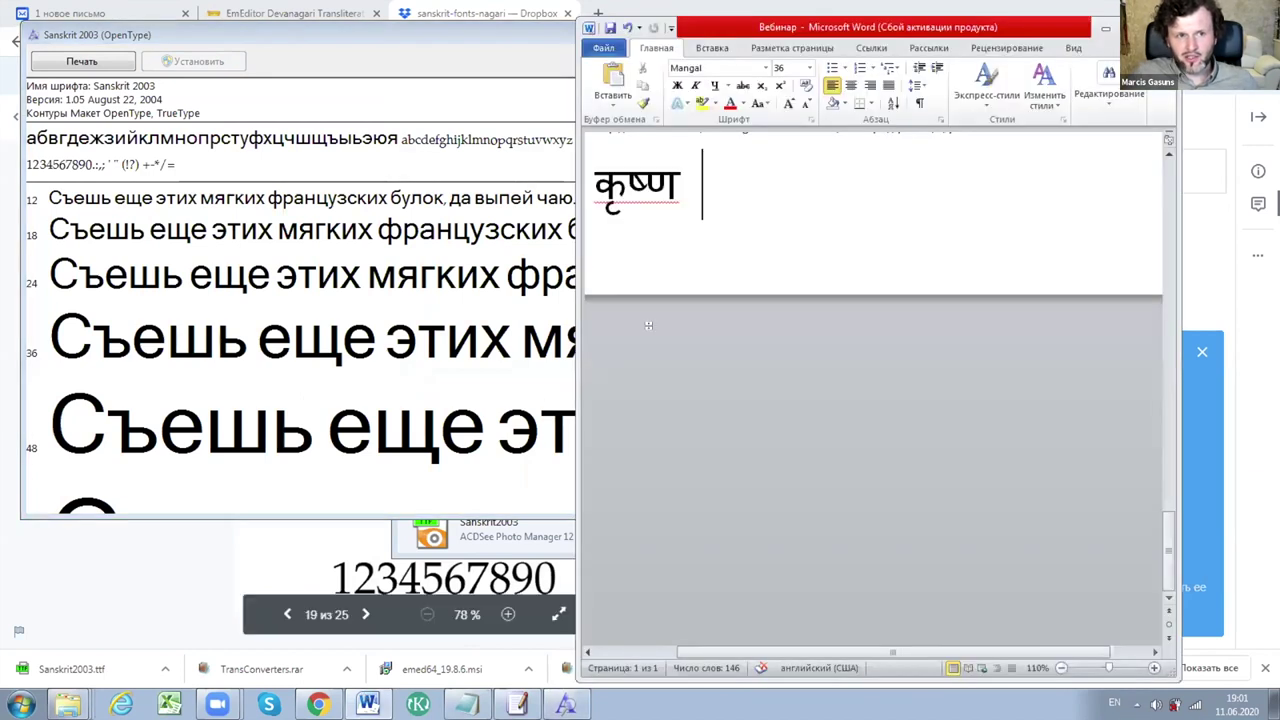
pyautogui.moveTo(711, 163); pyautogui.dragTo(596, 175)
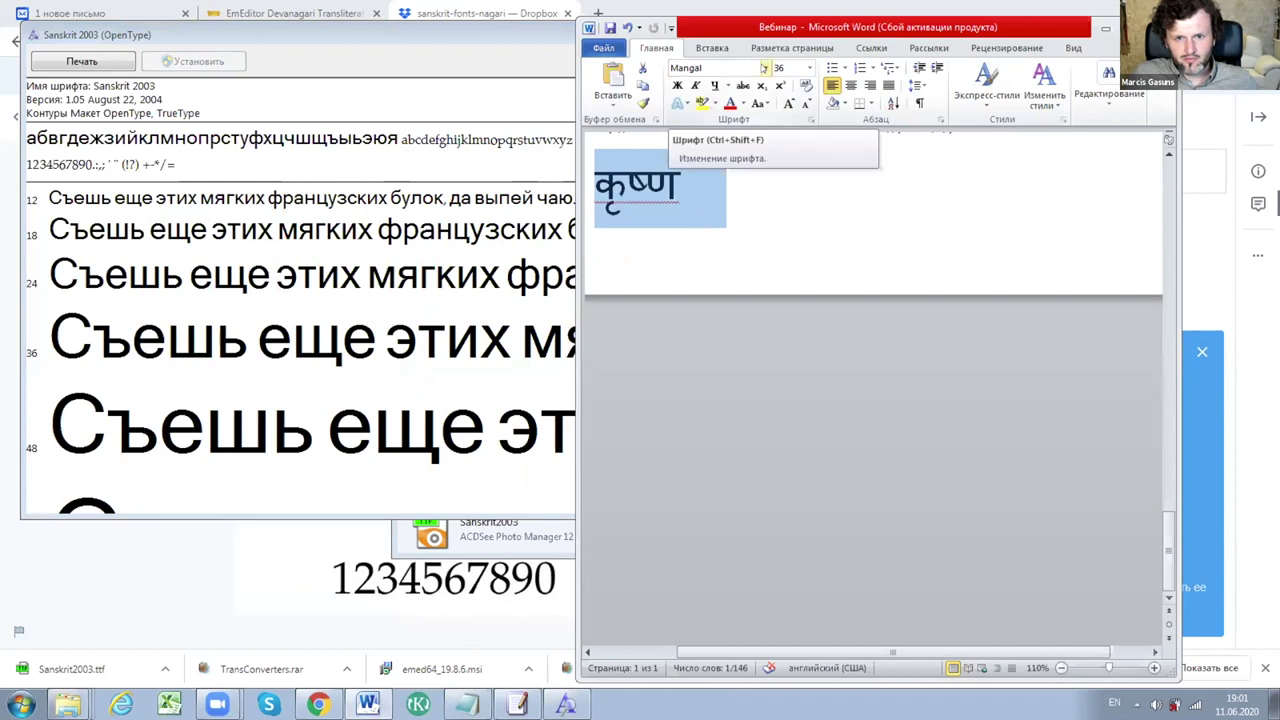
pyautogui.click(765, 68)
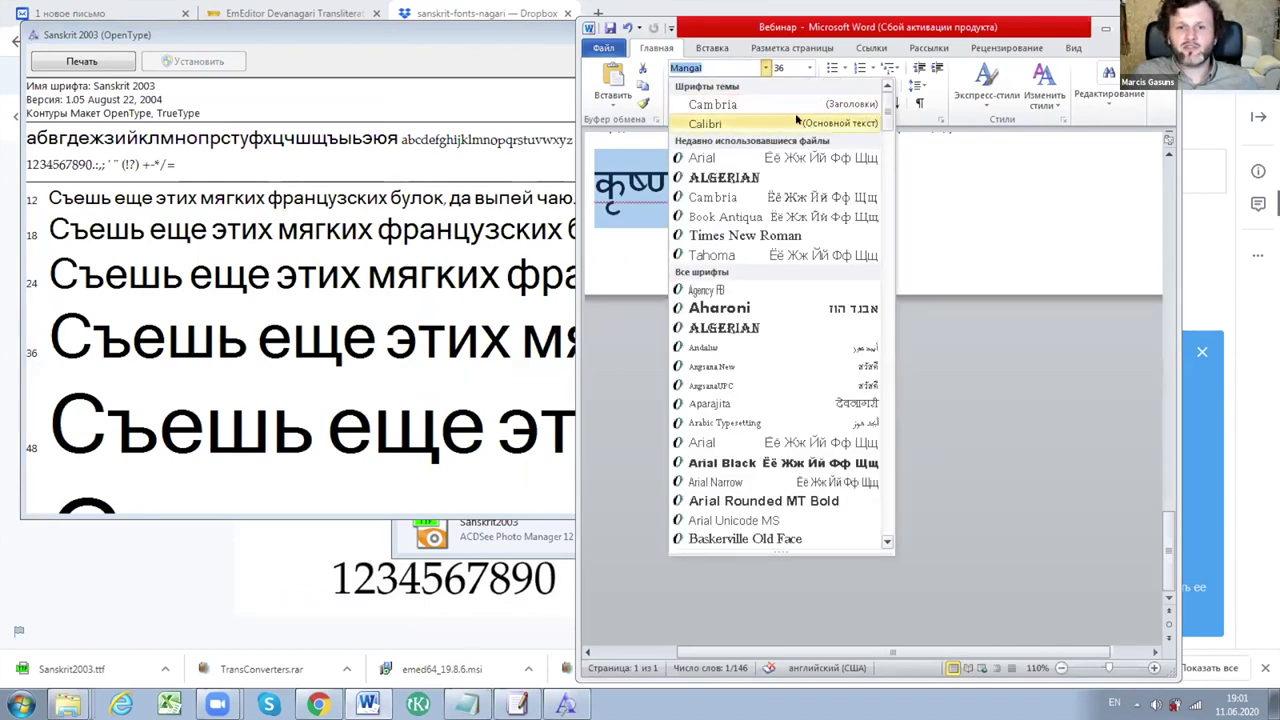
pyautogui.write('S')
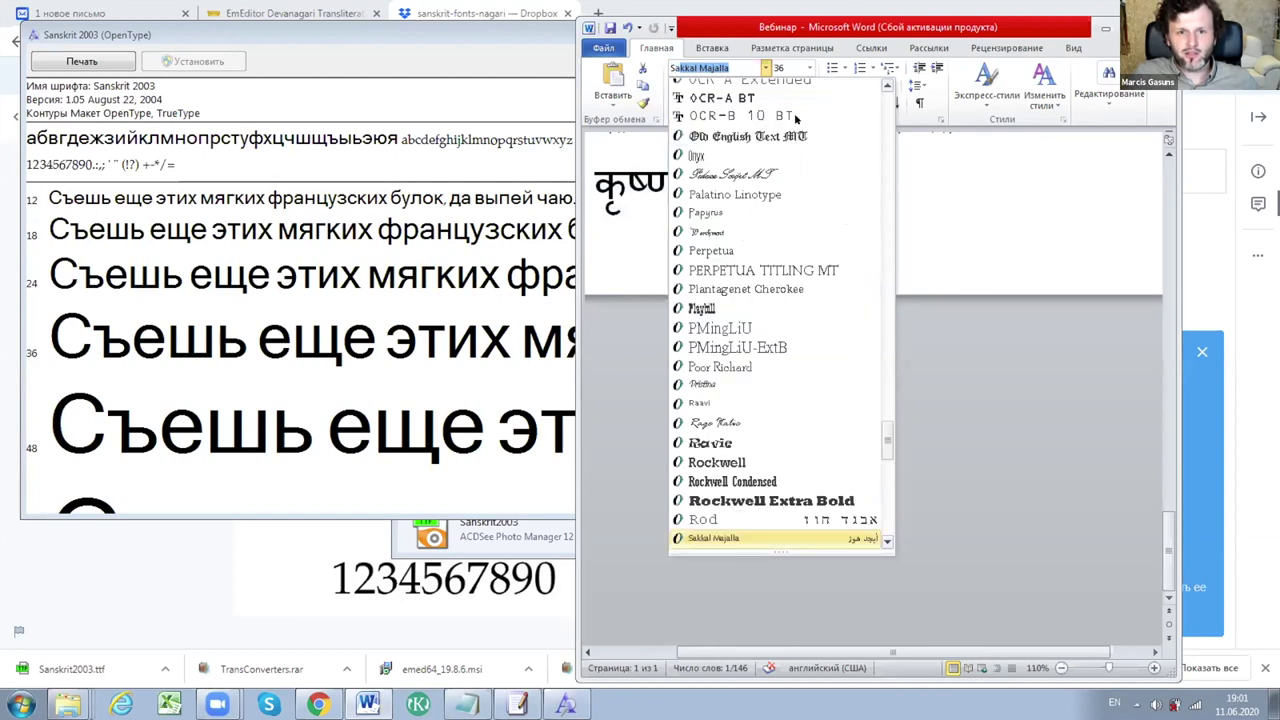
pyautogui.write('anskrit 2003')
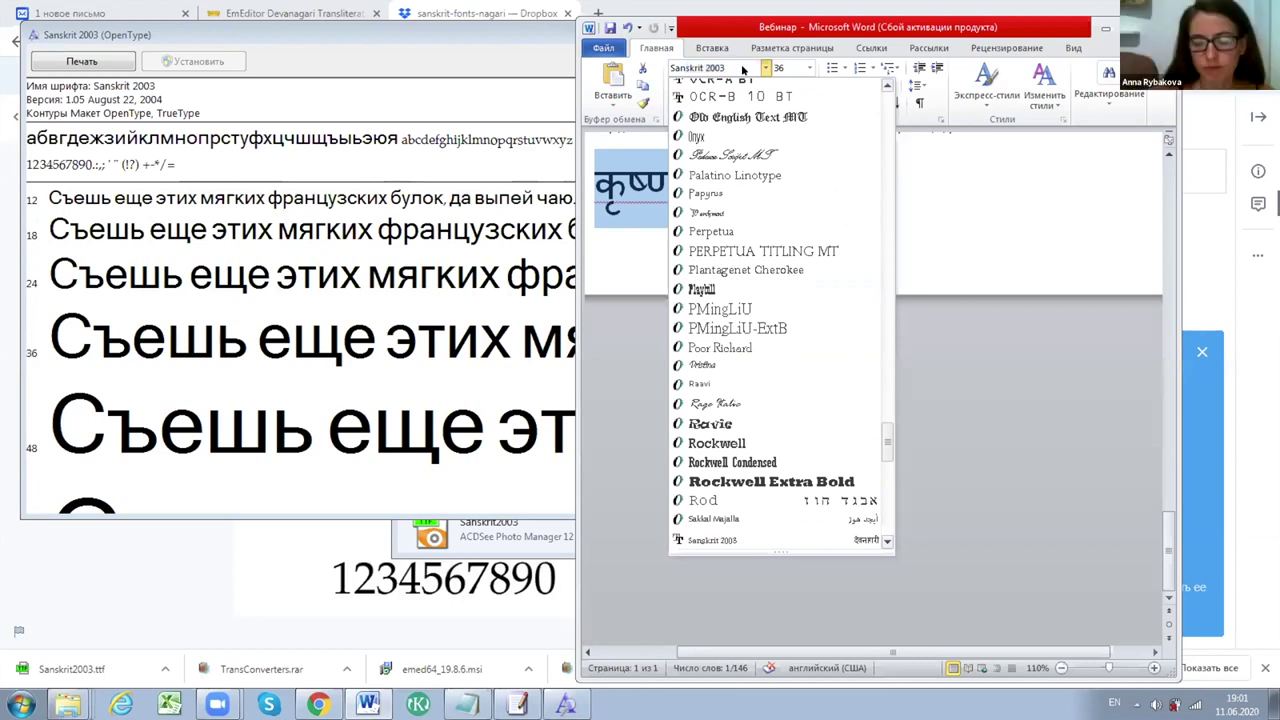
pyautogui.press('Return')
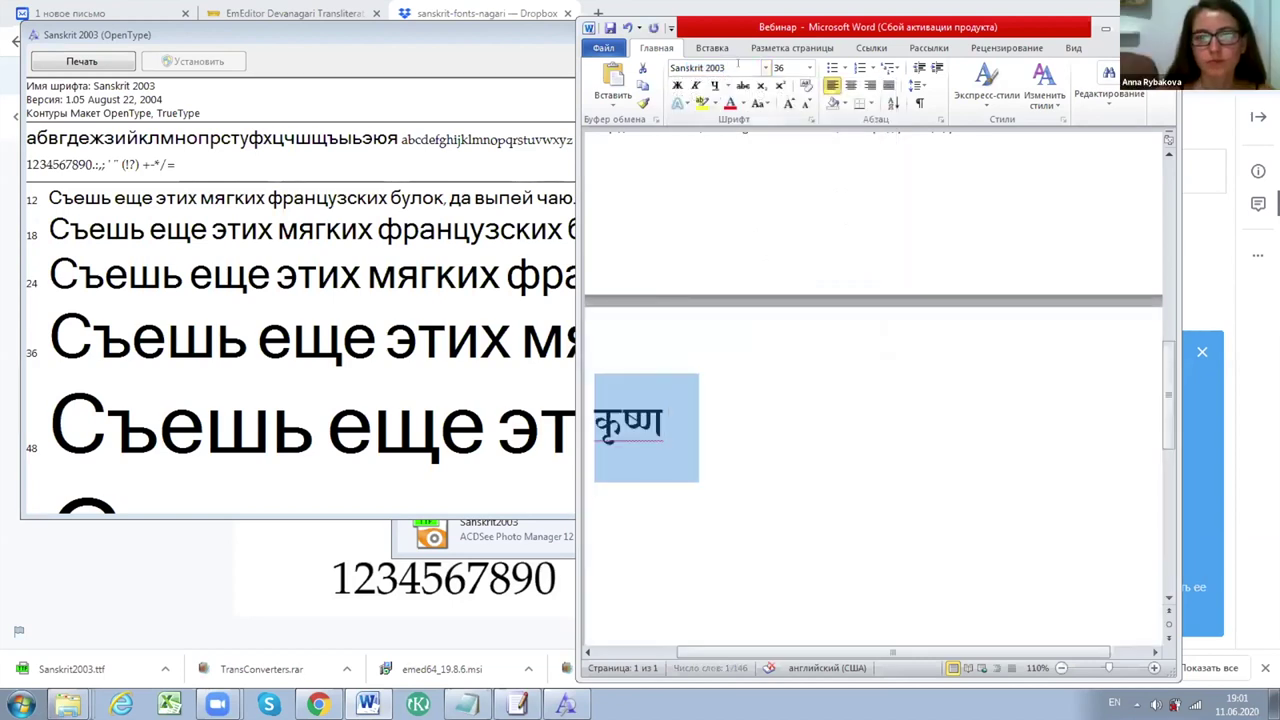
pyautogui.click(749, 427)
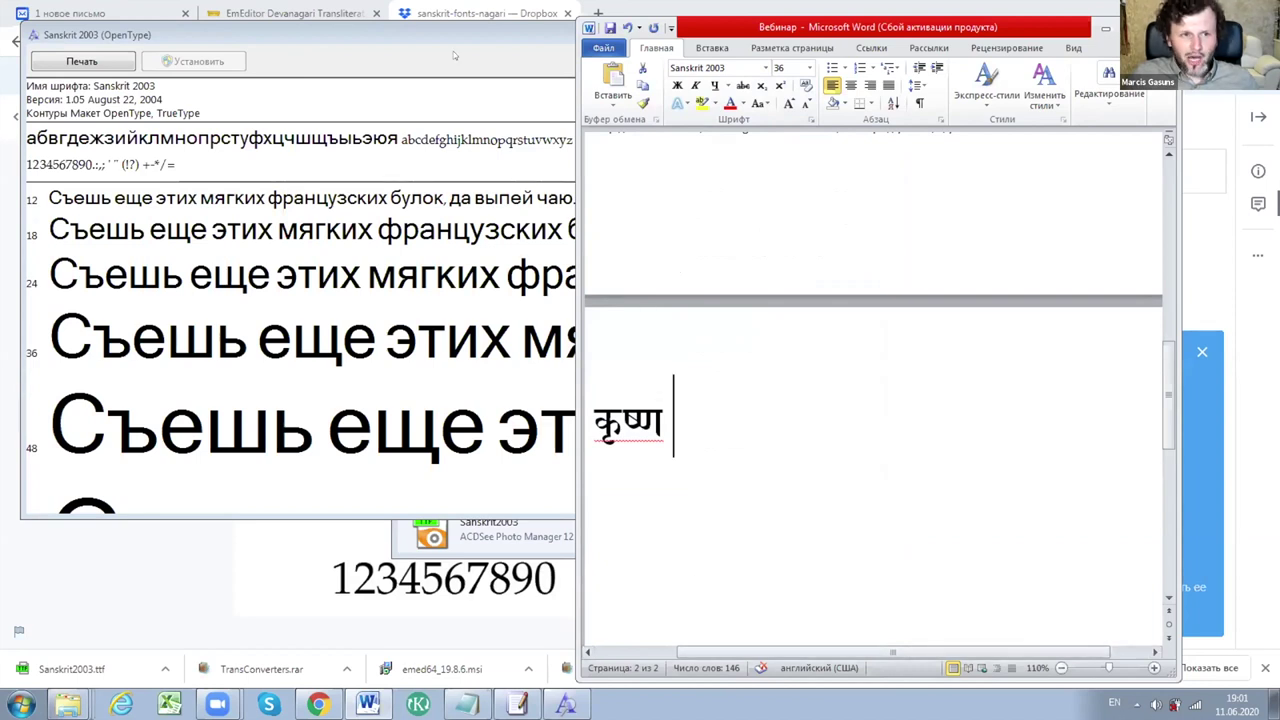
# Bring the Sanskrit 2003 font viewer window forward and minimize it.
pyautogui.click(463, 34)
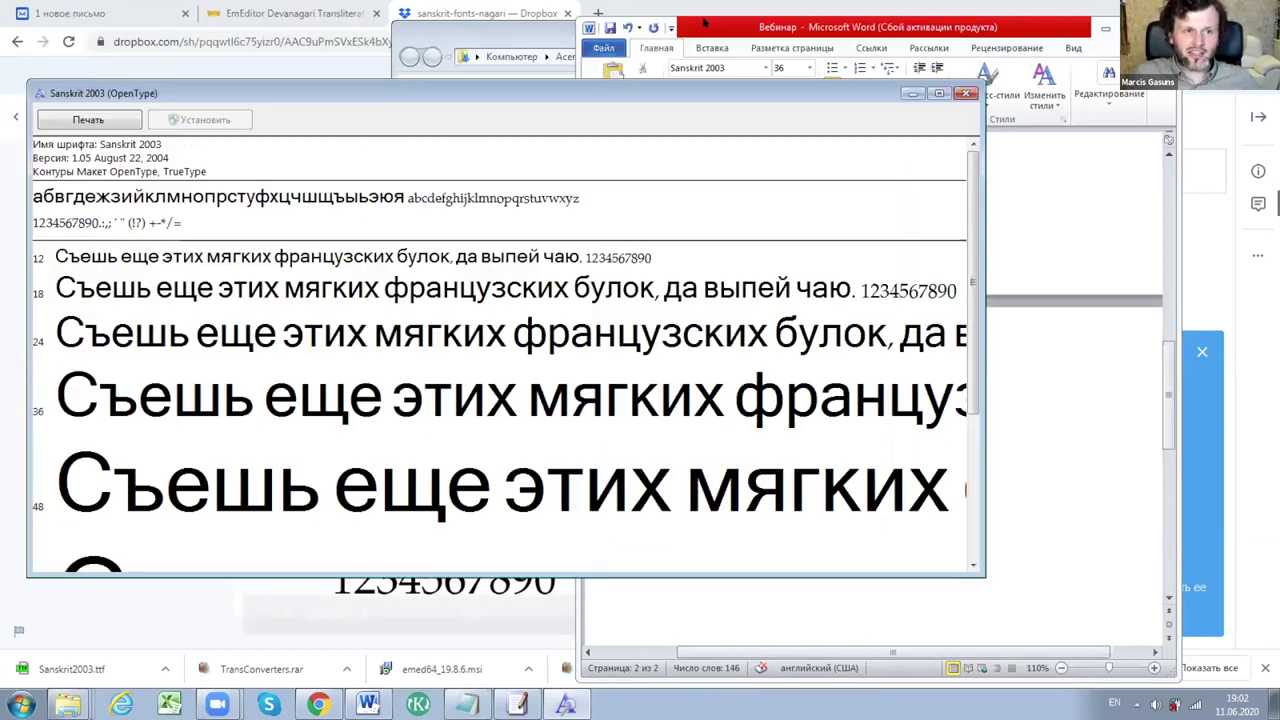
pyautogui.click(910, 93)
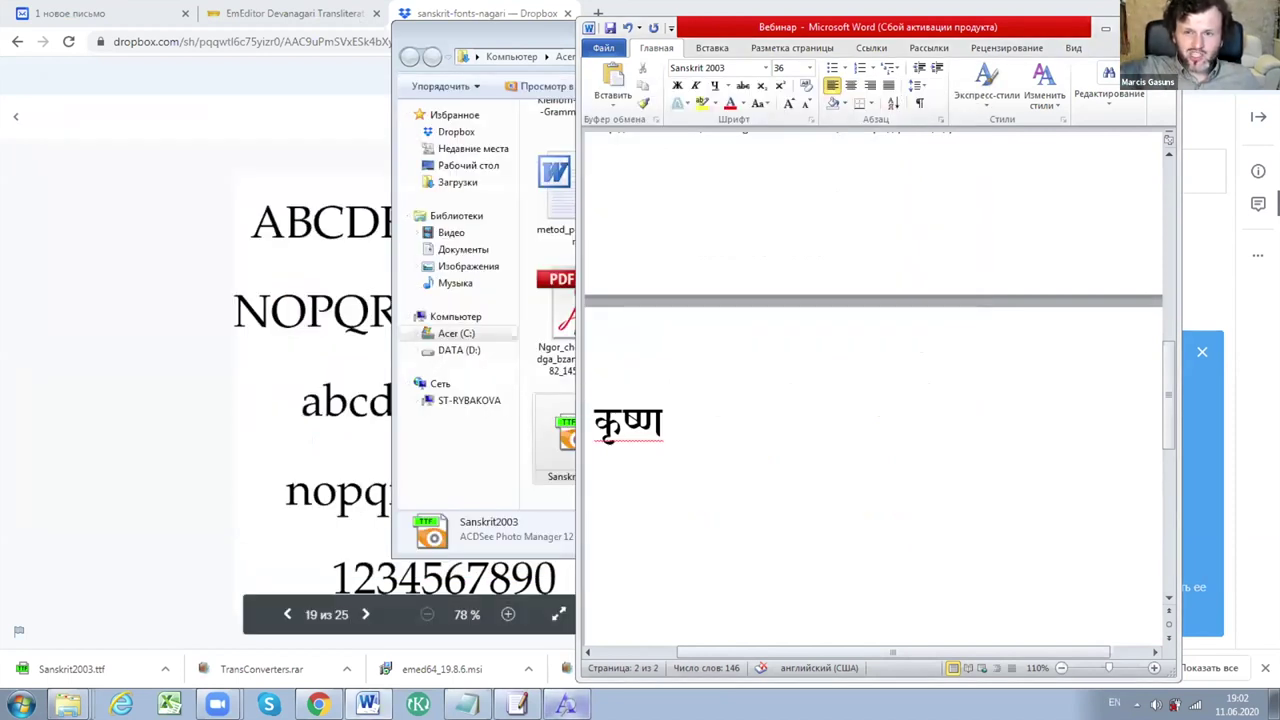
pyautogui.moveTo(566, 705)
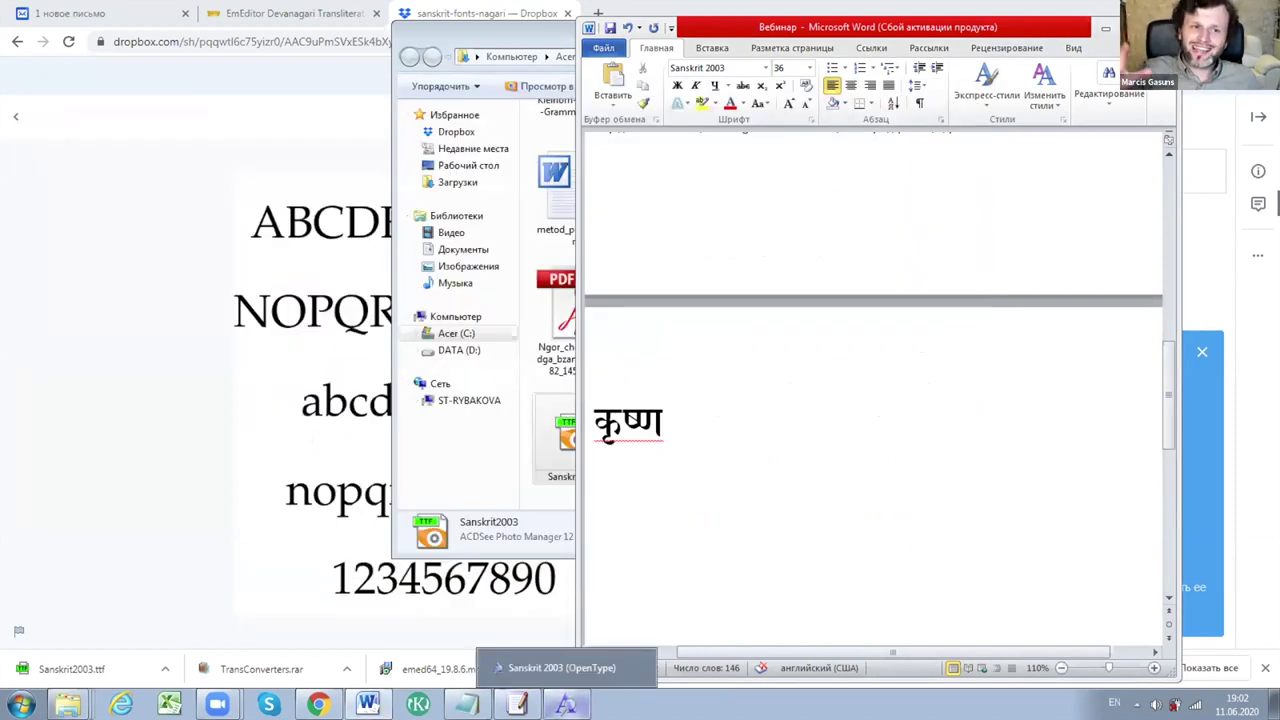
# Switch to EmEditor and look at the commands and scripts available for macros.
pyautogui.click(517, 705)
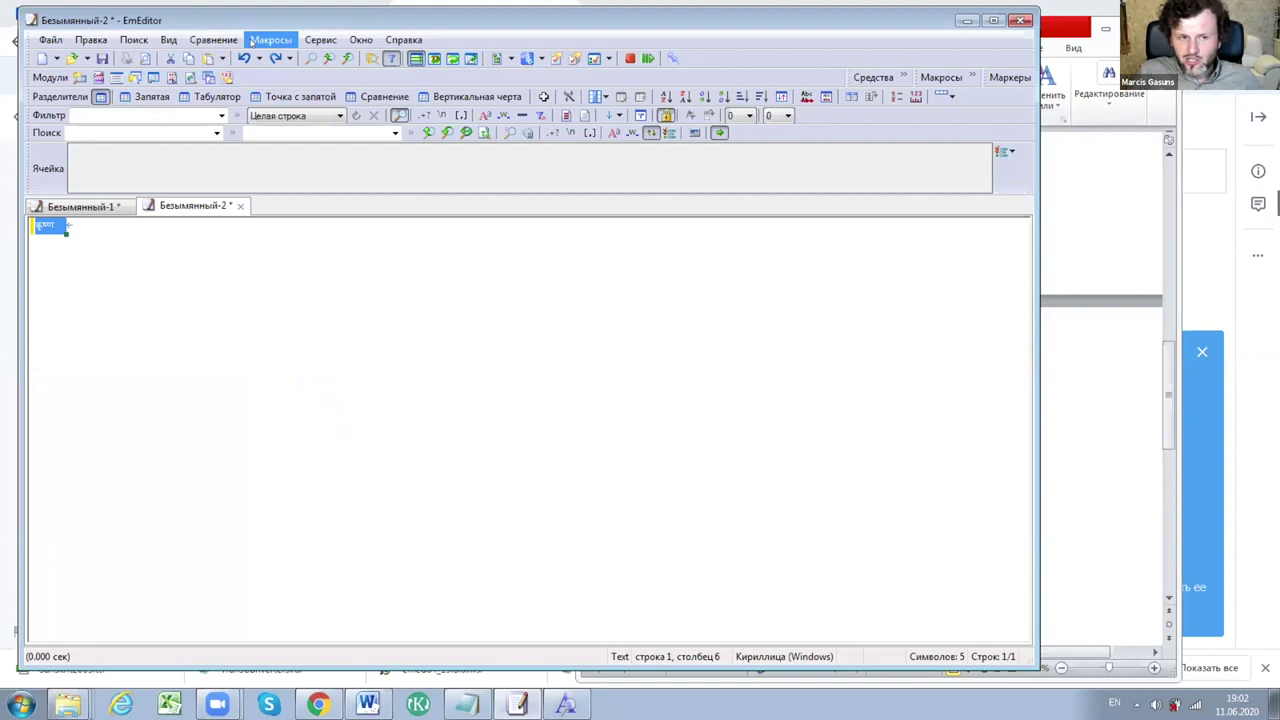
pyautogui.click(251, 41)
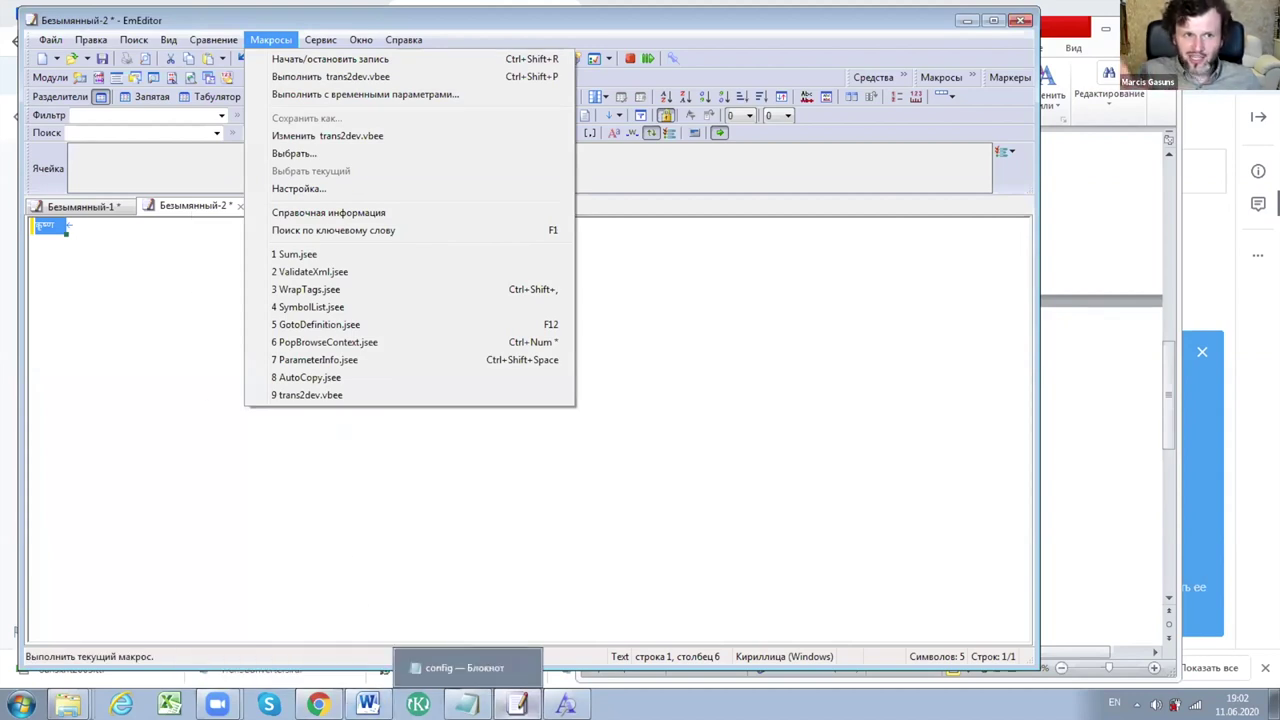
pyautogui.moveTo(565, 705)
pyautogui.moveTo(317, 705)
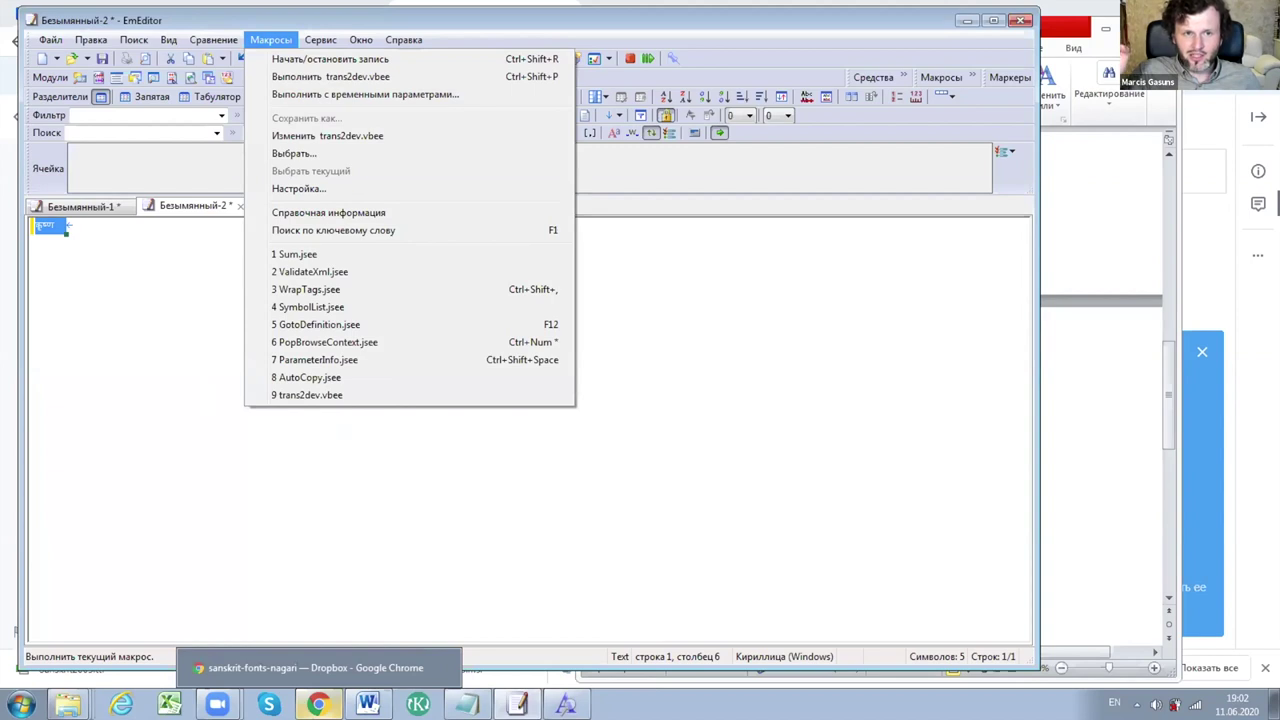
# Return to the Dropbox page in Chrome and page forward through the previews of the shared font files.
pyautogui.click(318, 668)
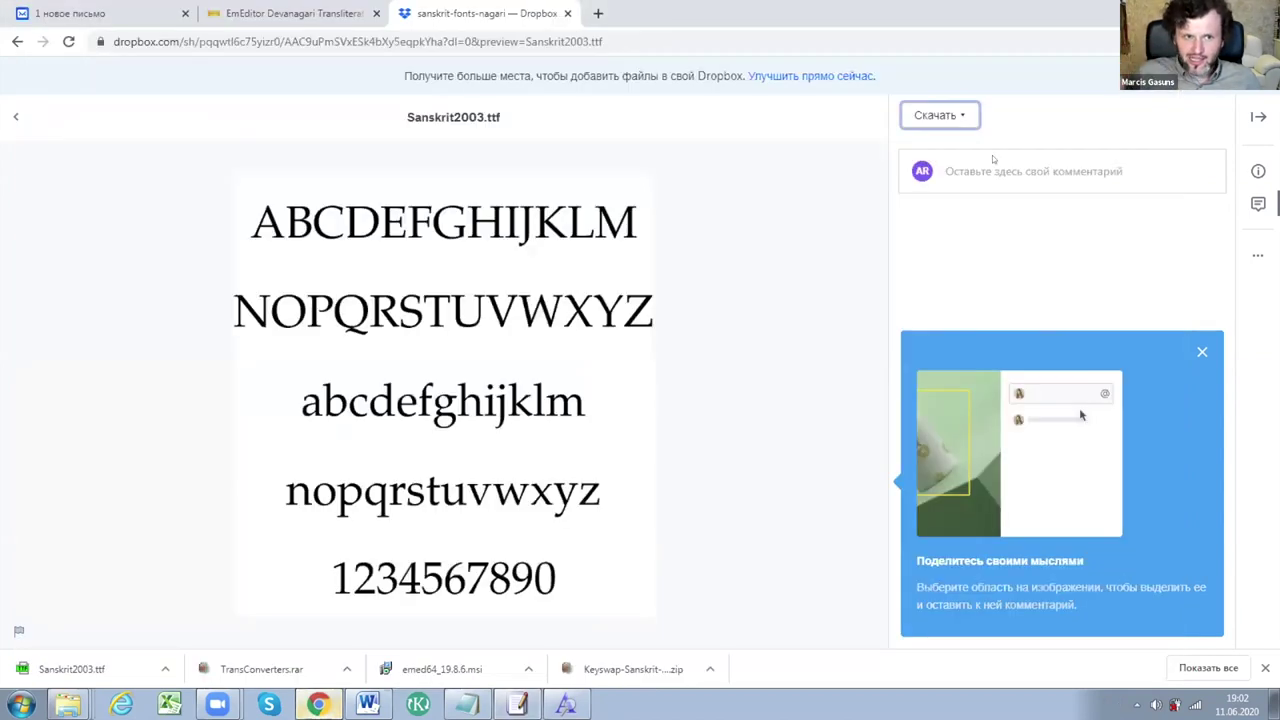
pyautogui.press('Right')
pyautogui.press('Right')
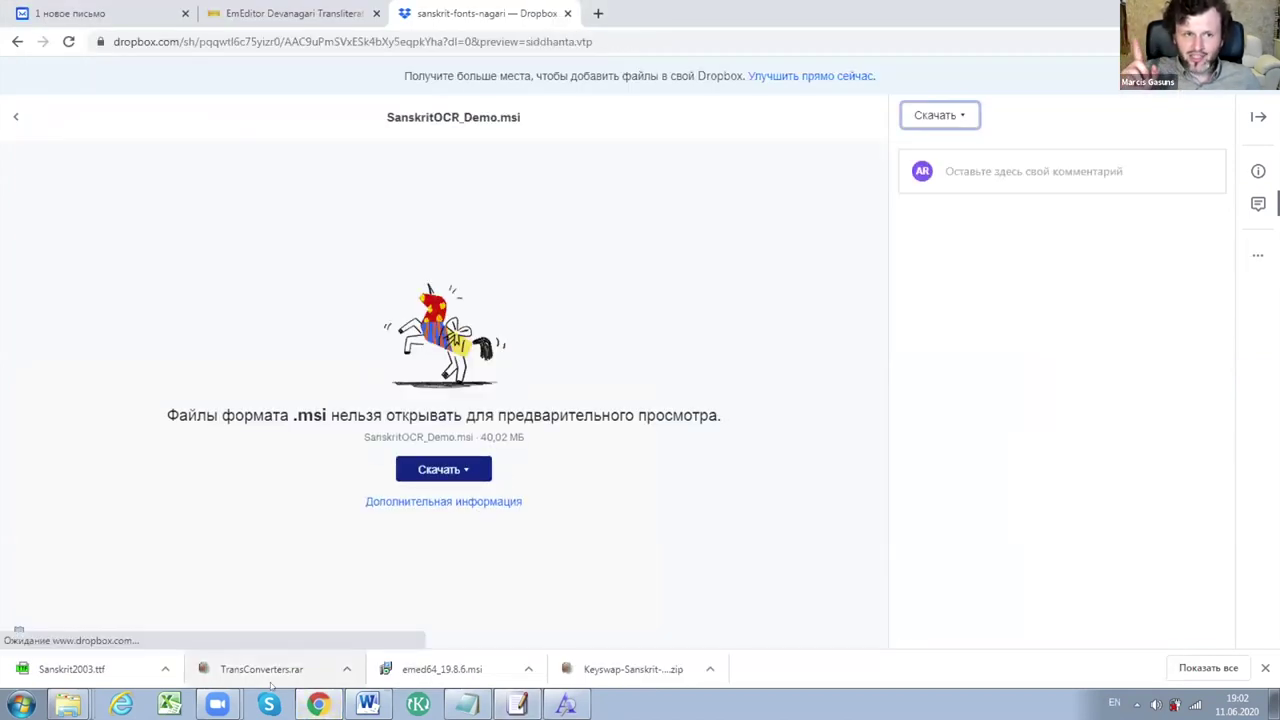
pyautogui.press('Right')
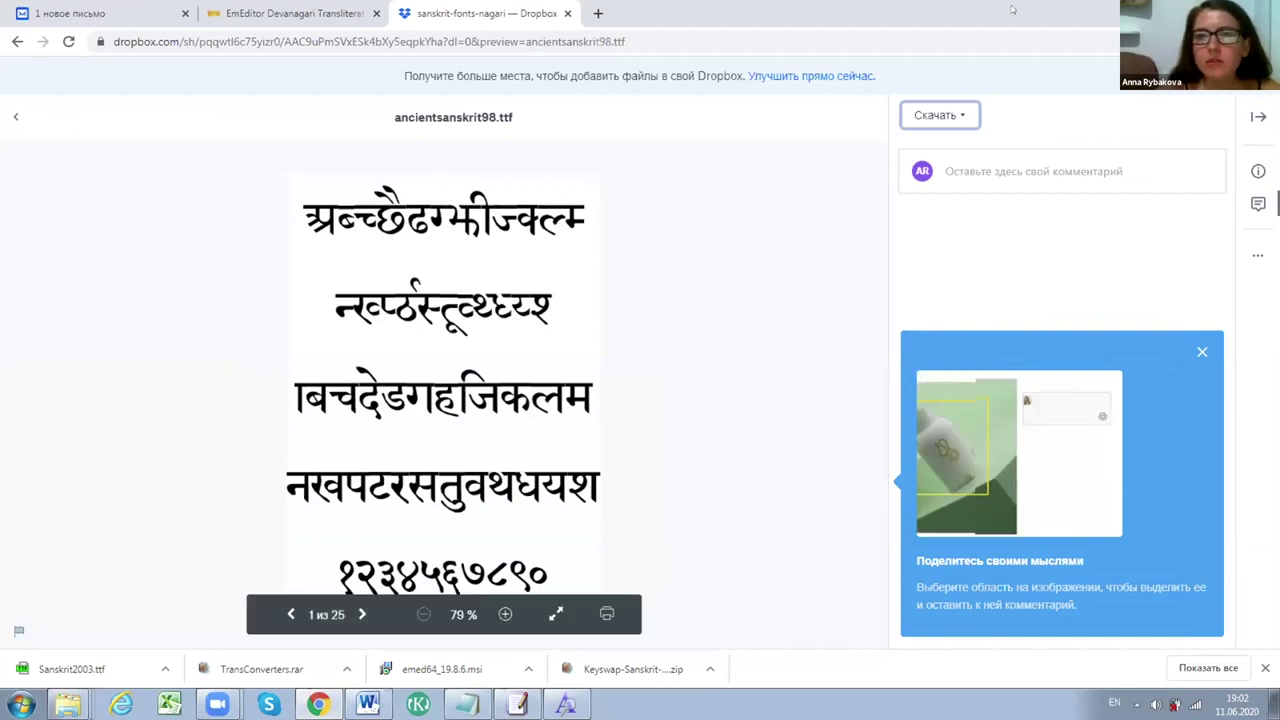
# Load google.ru in the EmEditor Devanagari browser tab and search for "कृष्ण".
pyautogui.click(285, 12)
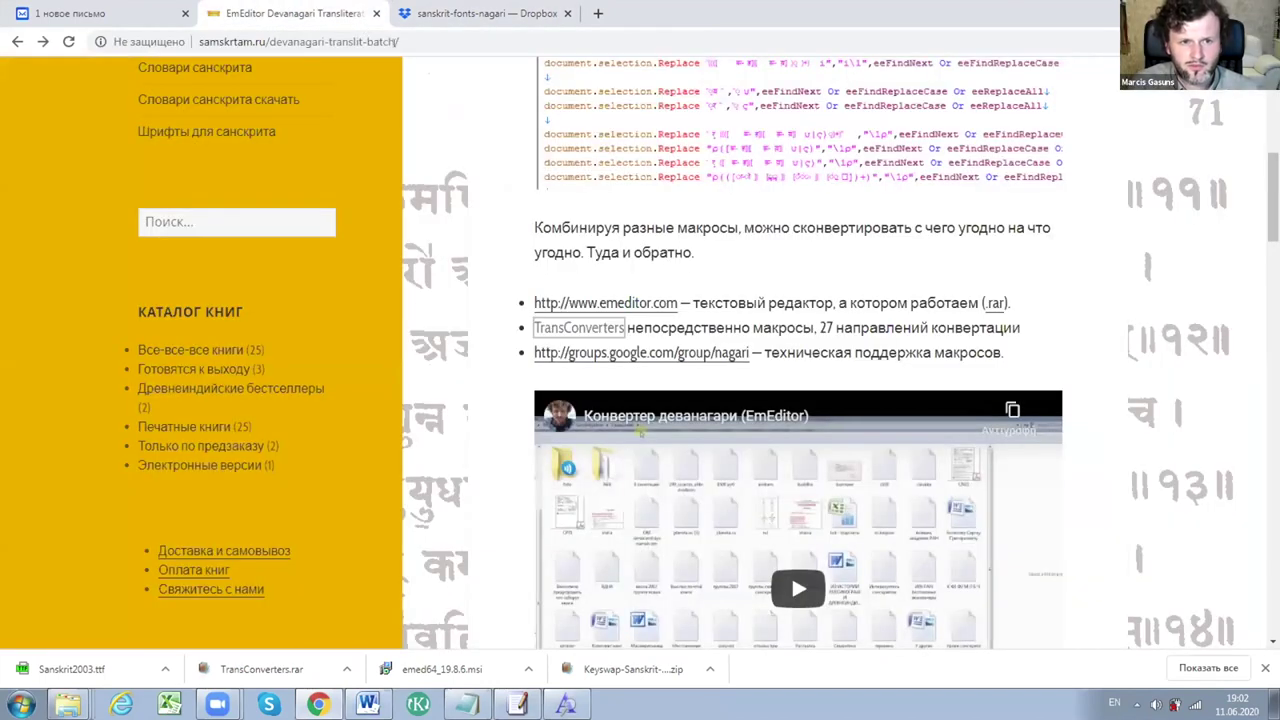
pyautogui.click(393, 42)
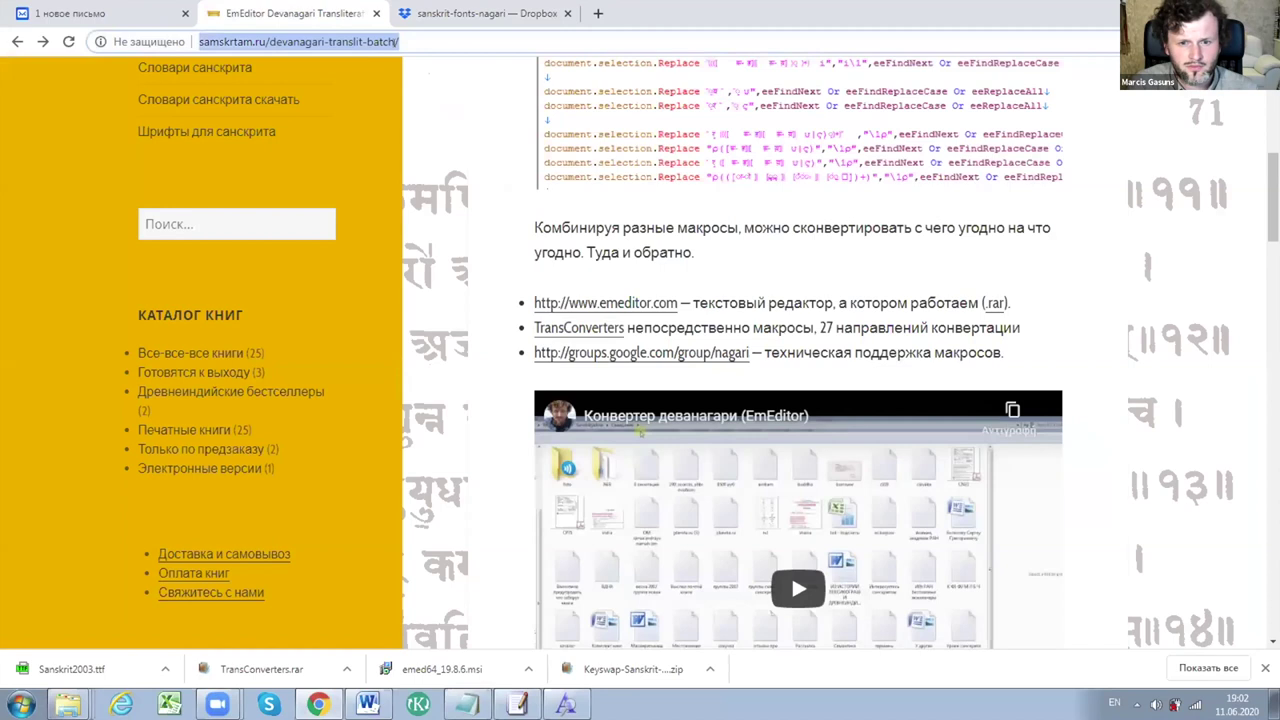
pyautogui.write('google.ru')
pyautogui.press('Return')
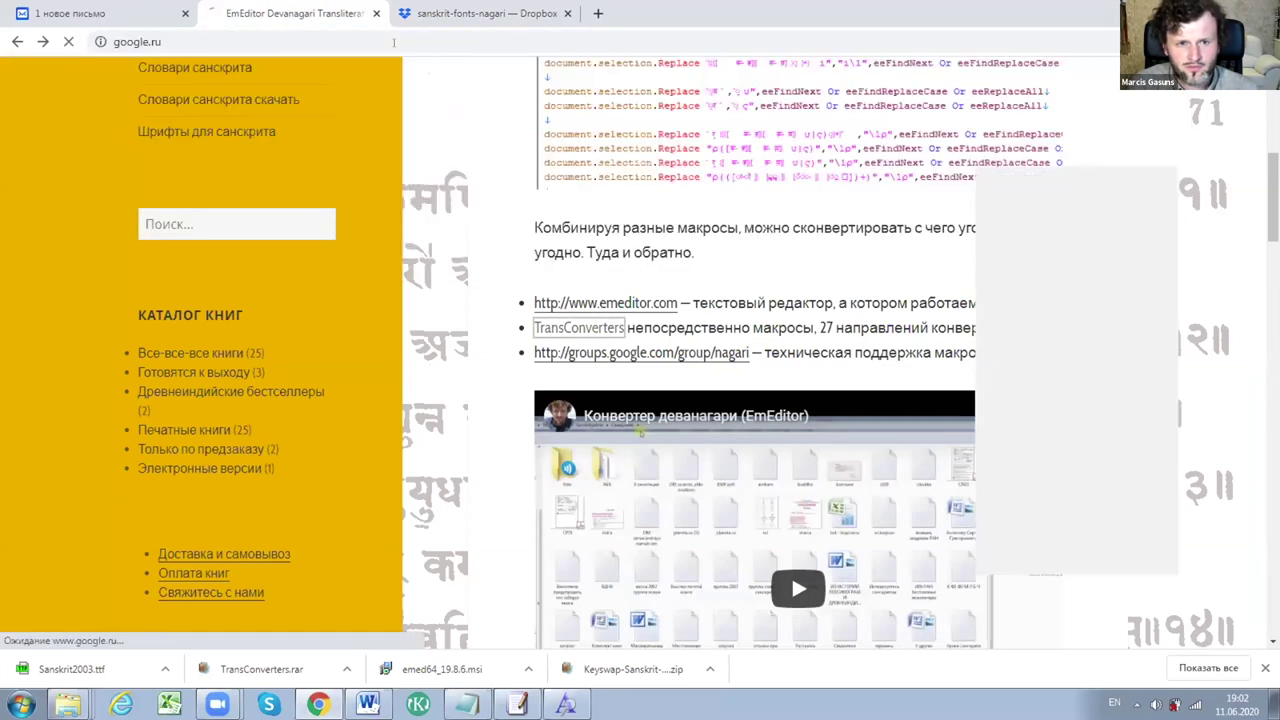
pyautogui.write('कृष्ण')
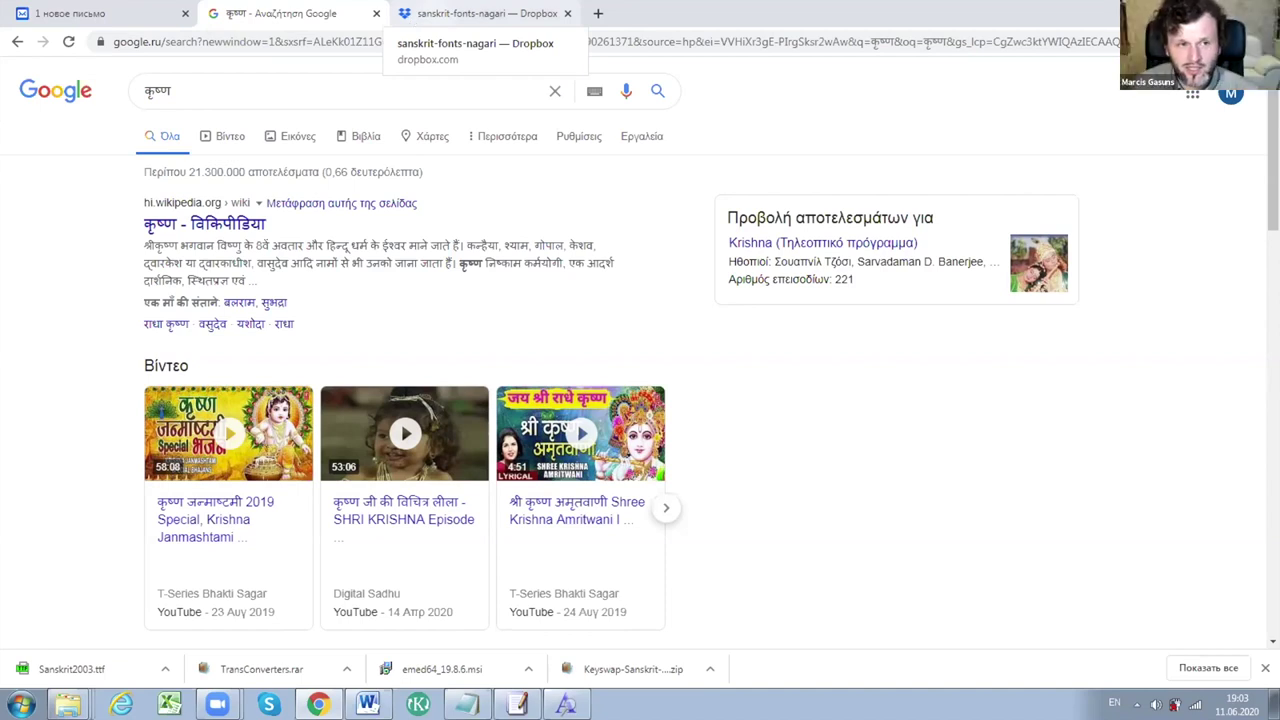
# Shrink the maximized Chrome window, switch to EmEditor and look at the macro commands and the converter scripts in the TransConverters folder.
pyautogui.doubleClick(1105, 15)
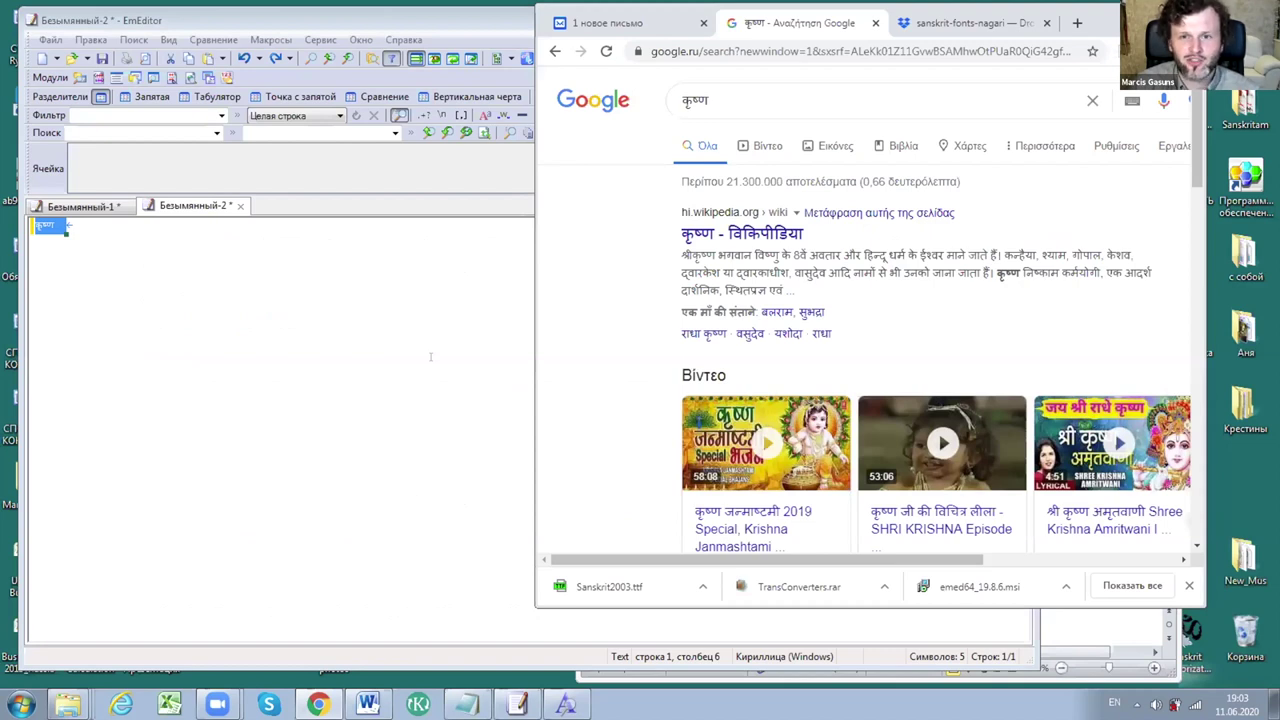
pyautogui.click(430, 357)
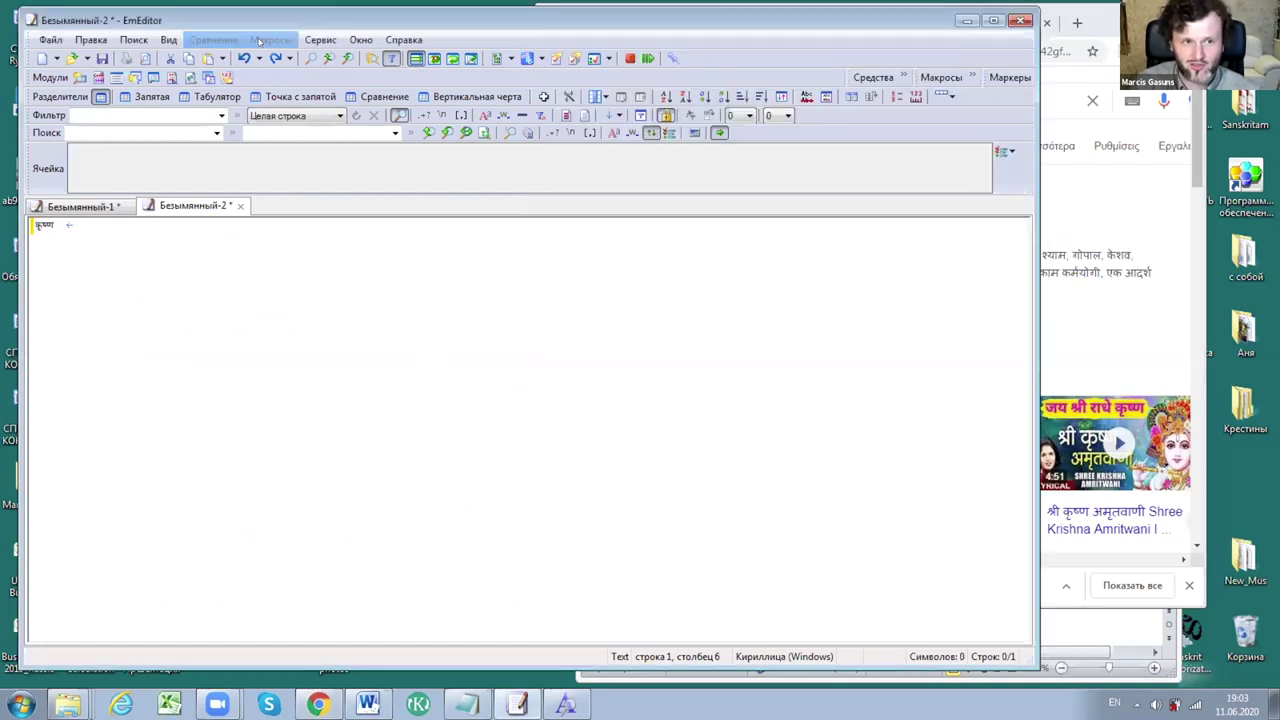
pyautogui.click(258, 40)
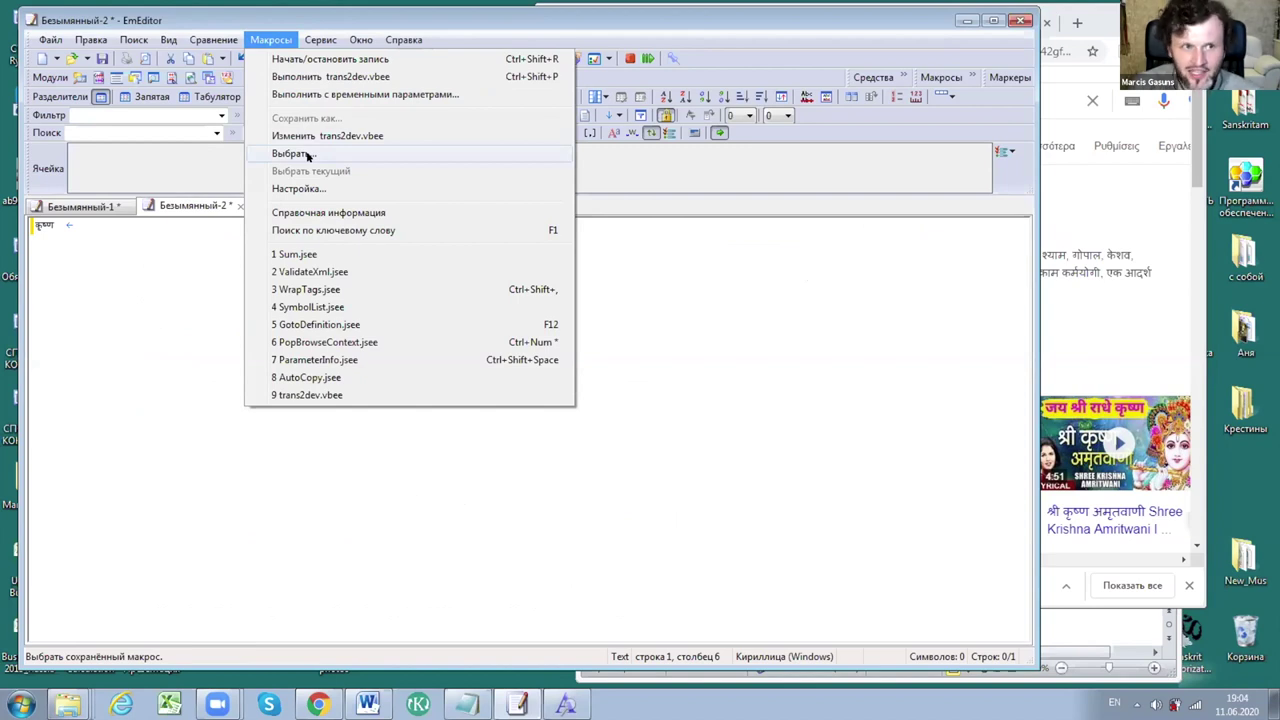
pyautogui.click(307, 155)
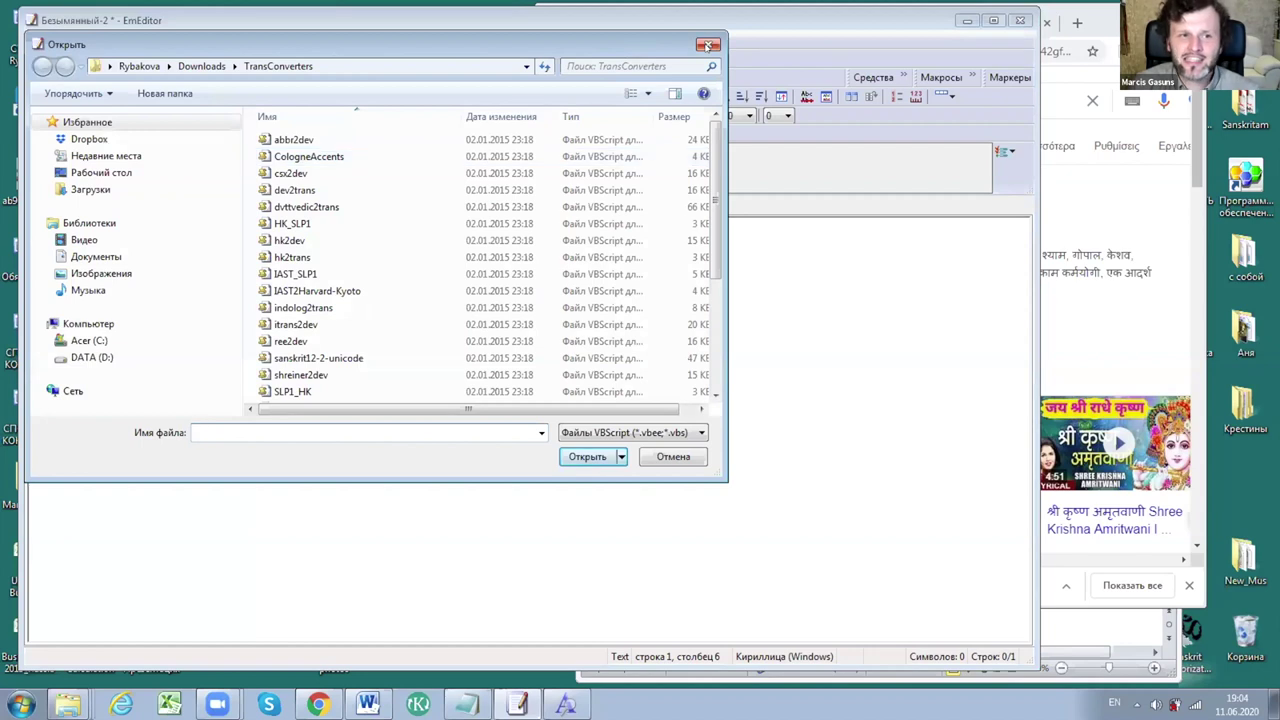
pyautogui.click(707, 45)
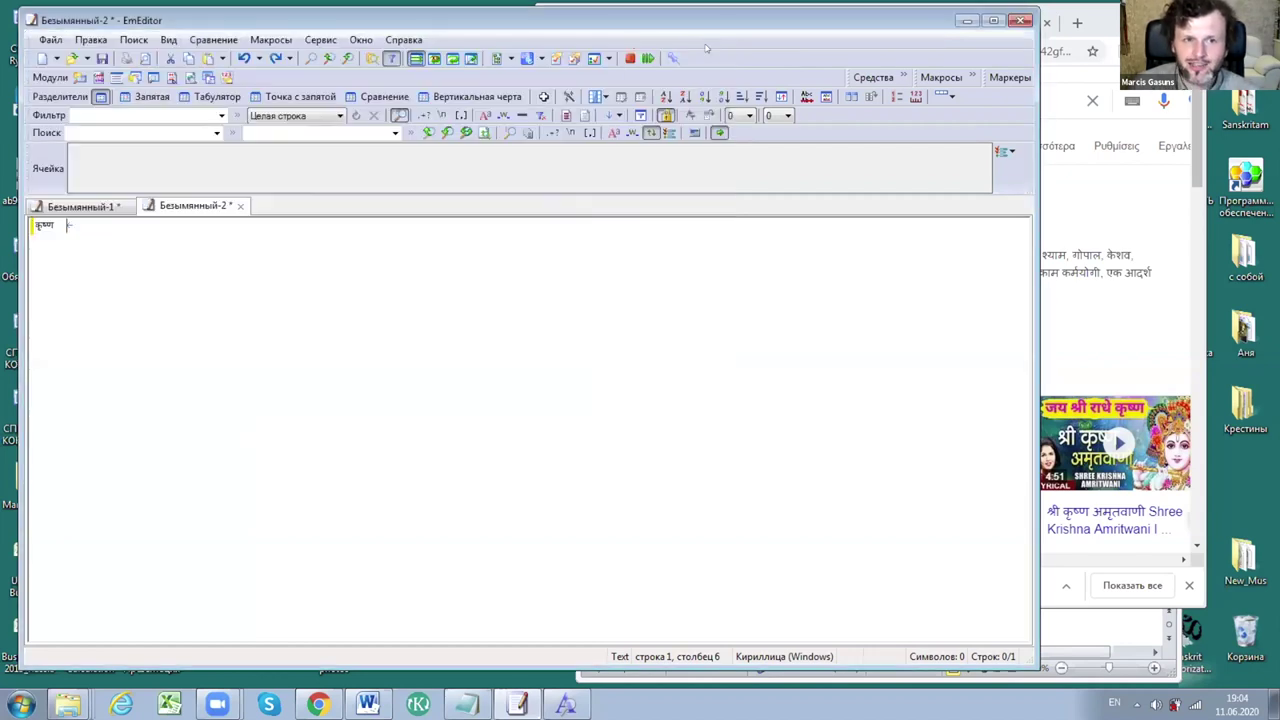
pyautogui.click(271, 41)
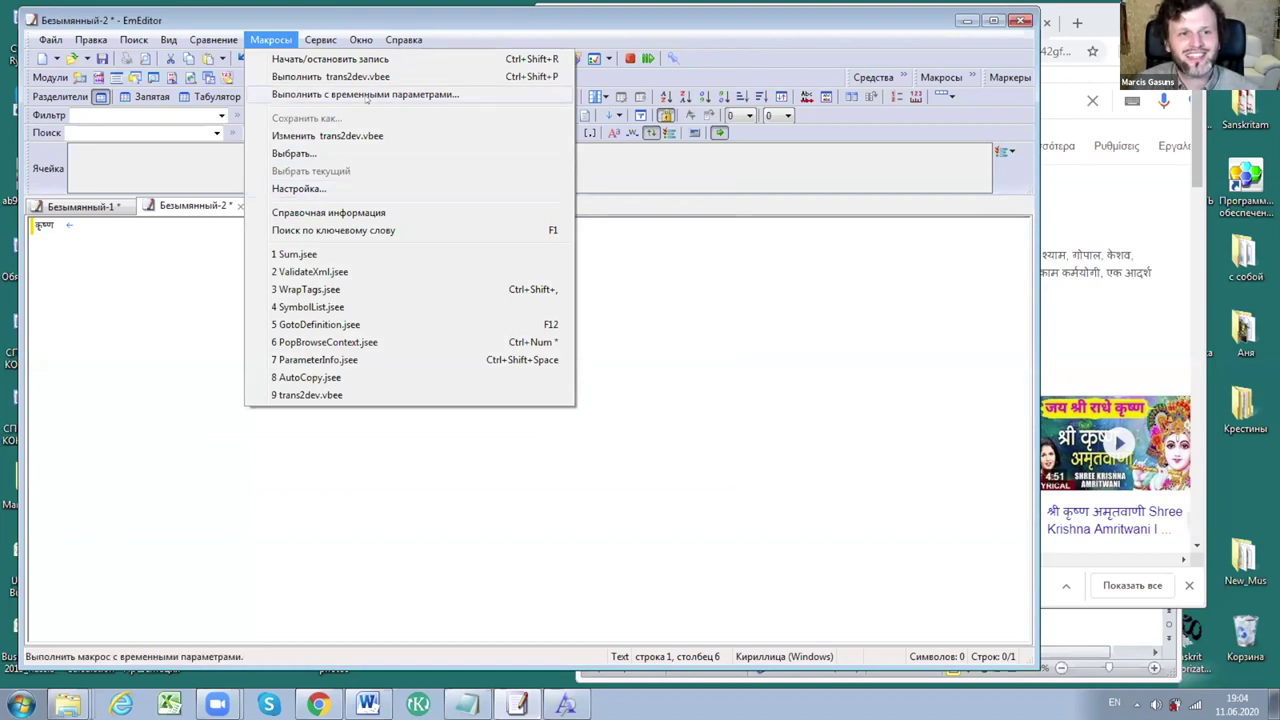
pyautogui.click(183, 364)
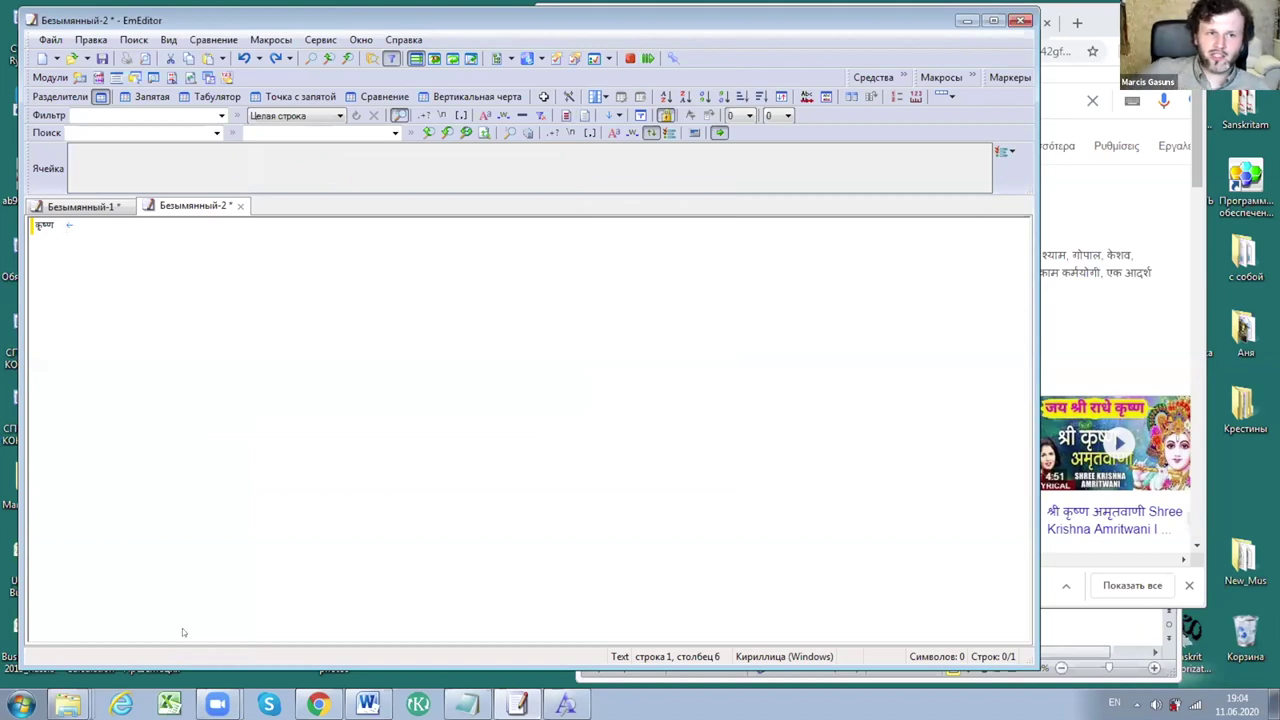
# Return to the shared Dropbox font preview in Chrome and maximize the browser window.
pyautogui.click(320, 704)
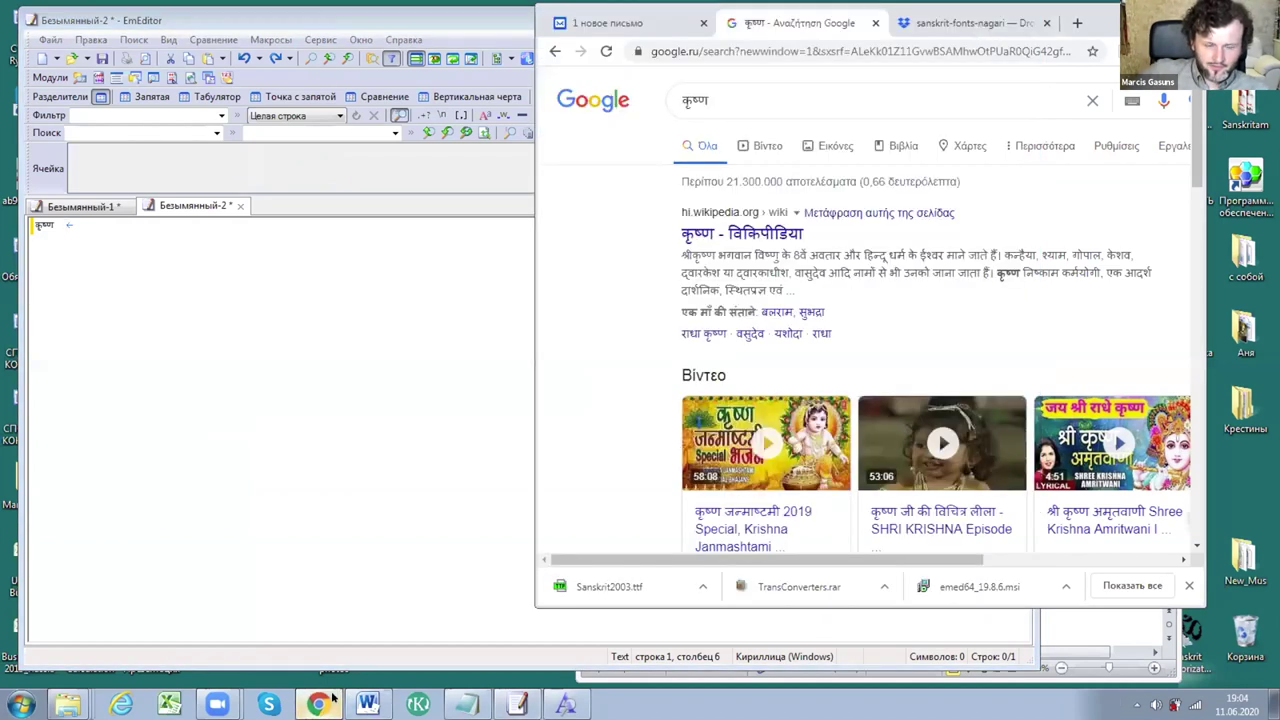
pyautogui.click(960, 22)
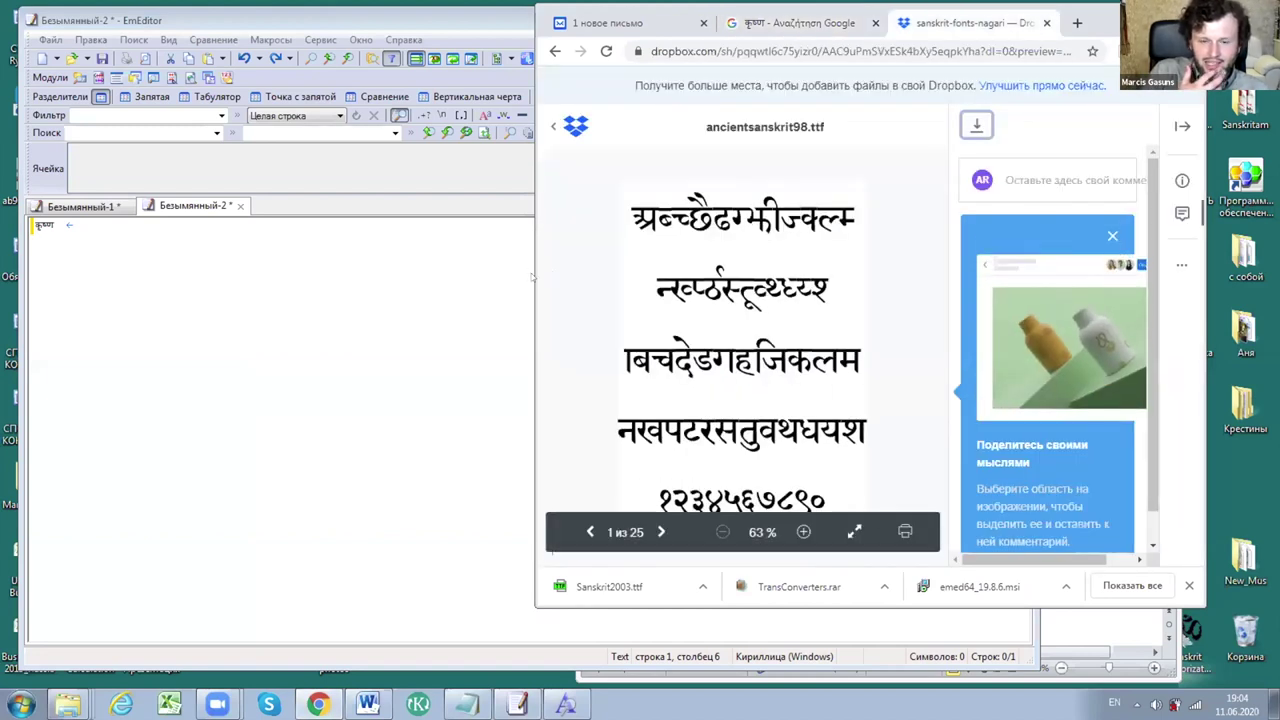
pyautogui.click(530, 272)
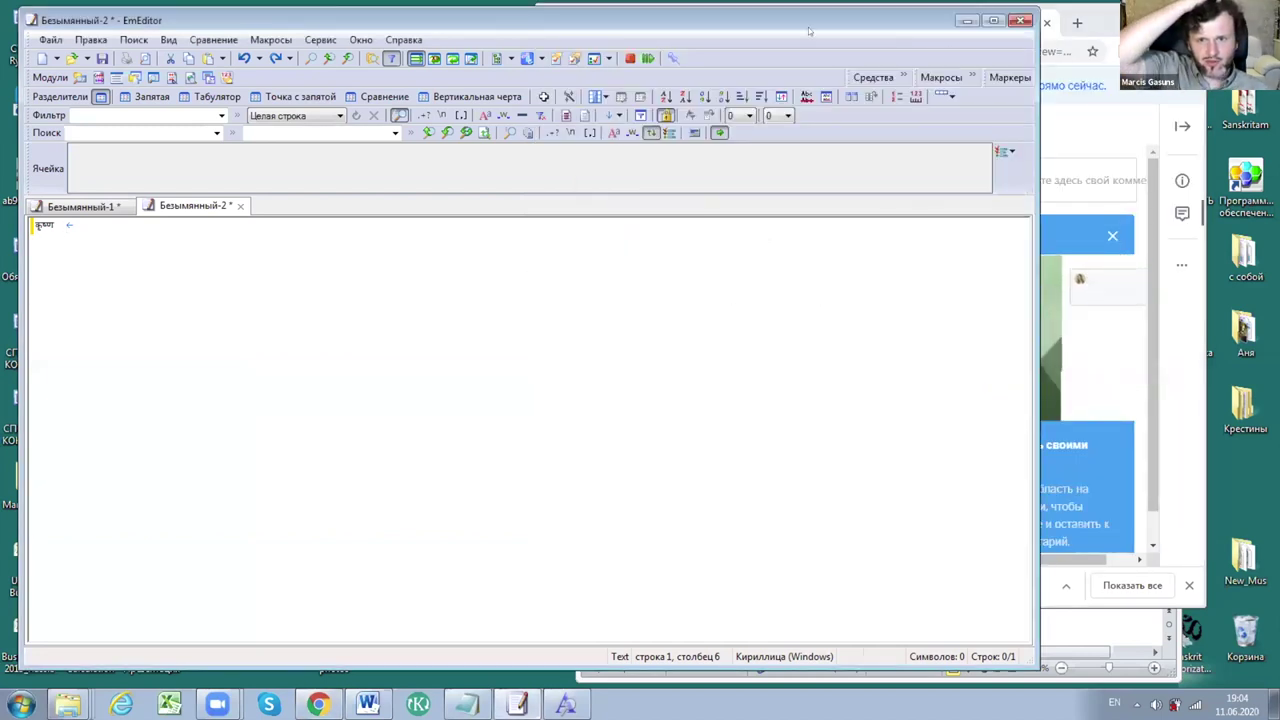
pyautogui.click(1078, 22)
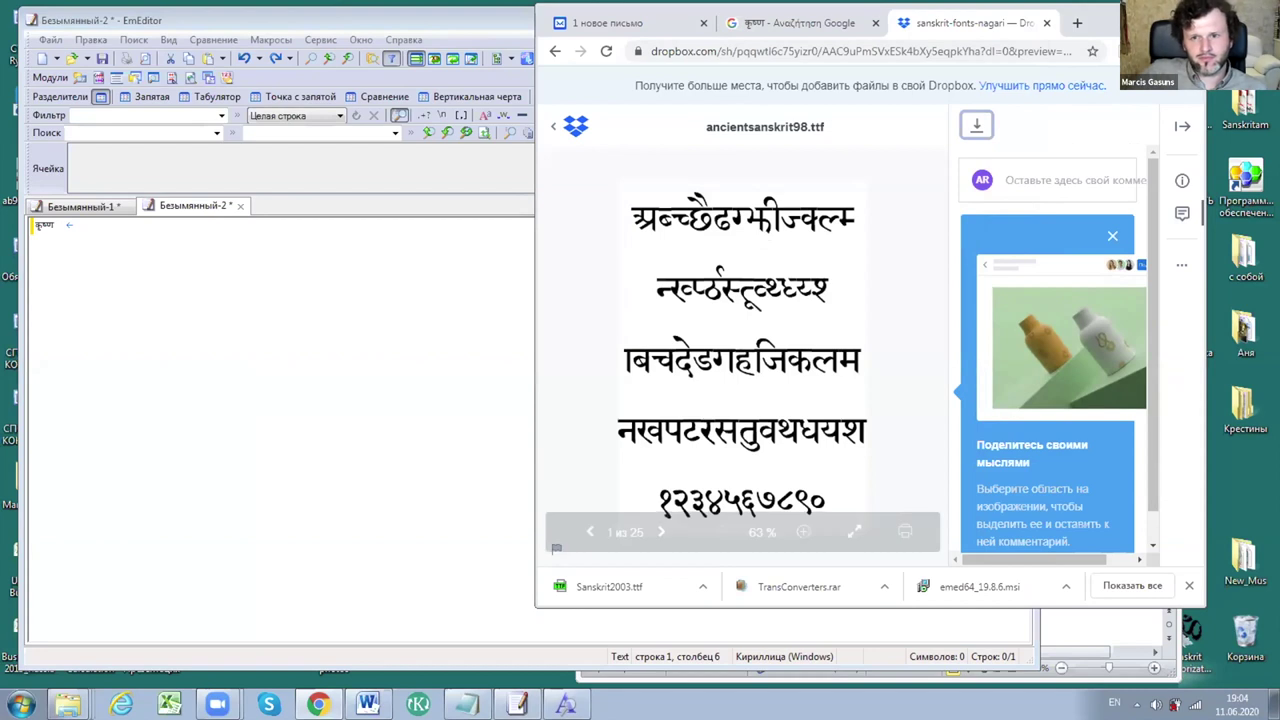
pyautogui.press('super+Up')
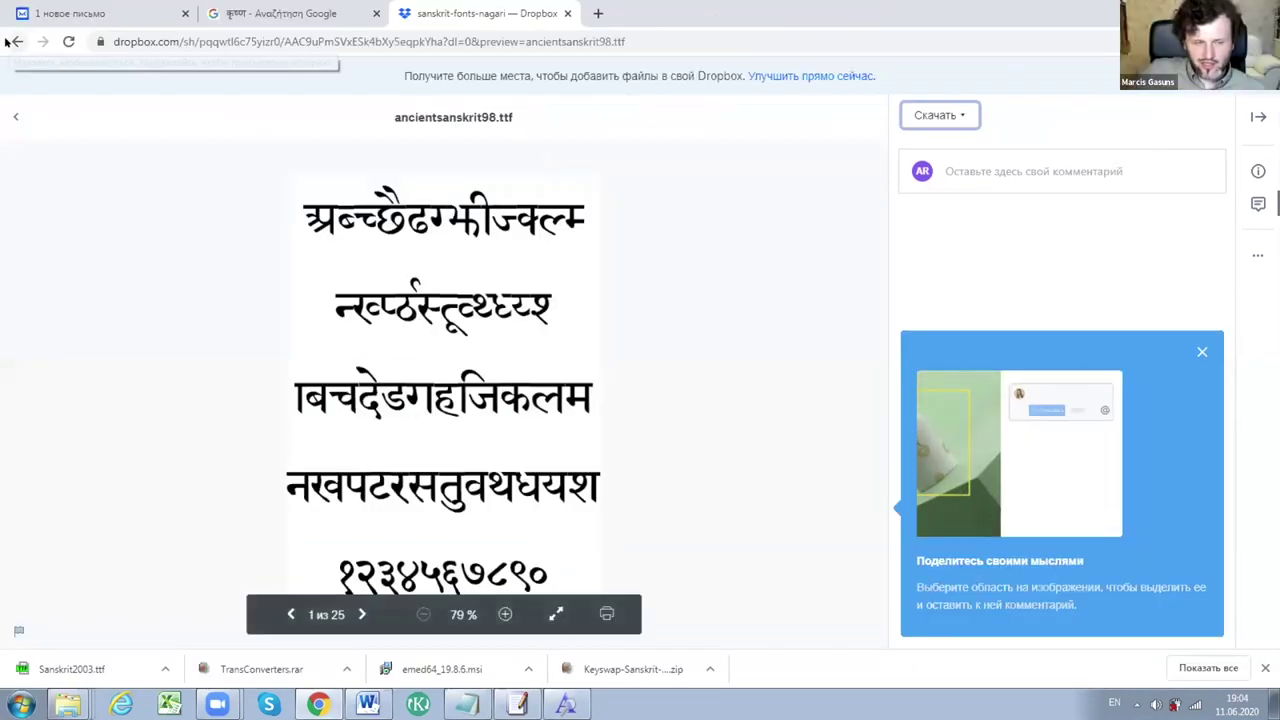
# Go back to the sanskrit-fonts-nagari folder listing, look through its font files and open the siddhanta-variations subfolder.
pyautogui.click(6, 41)
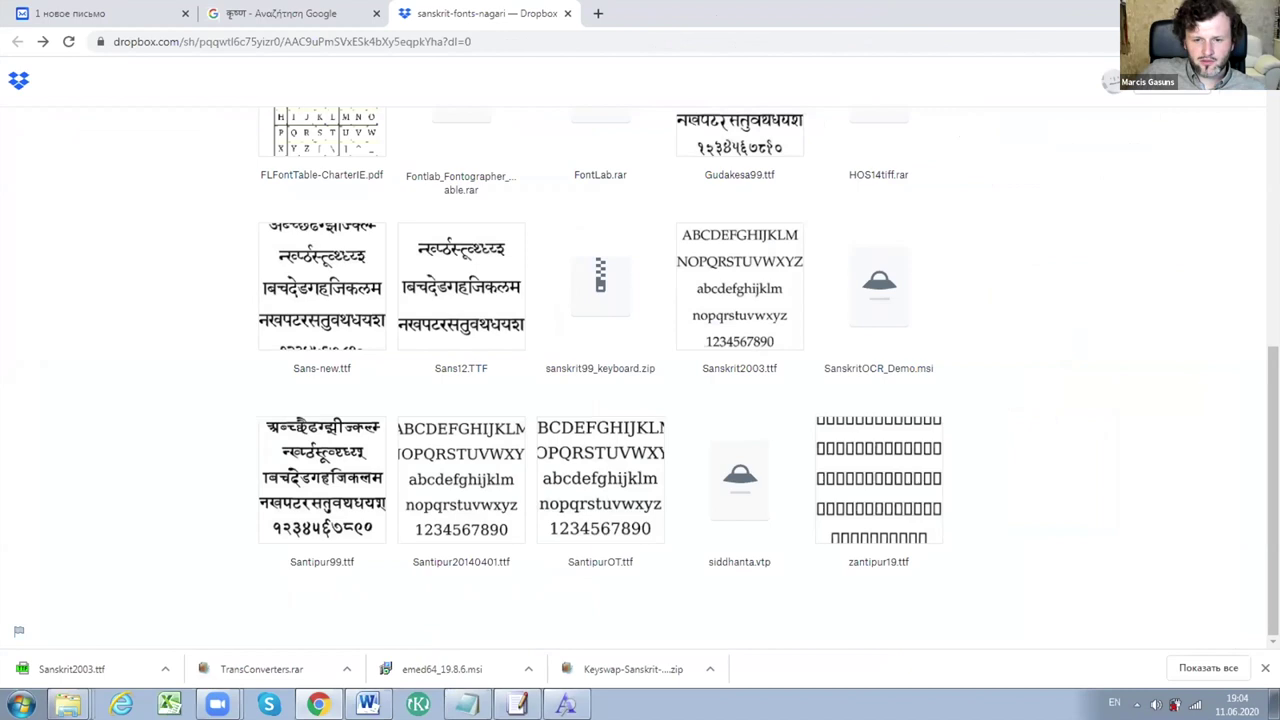
pyautogui.scroll(1, 640, 370)
pyautogui.scroll(4, 640, 370)
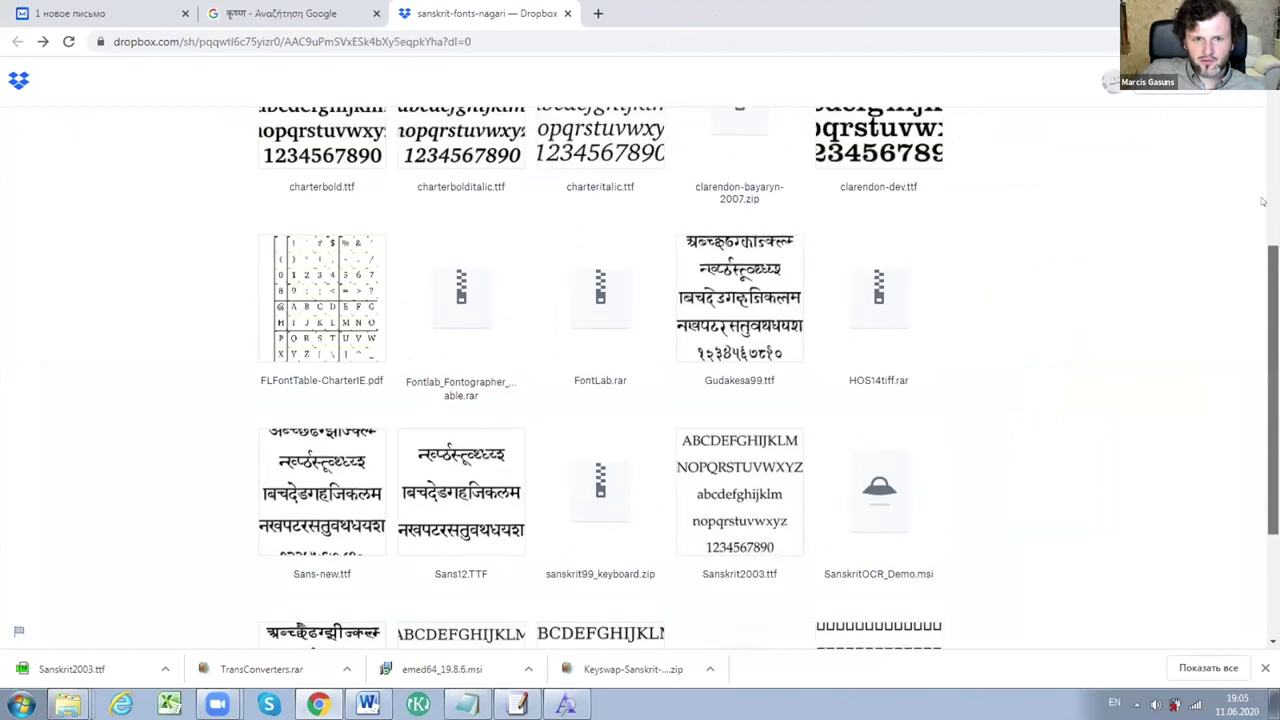
pyautogui.scroll(4, 640, 370)
pyautogui.scroll(1, 640, 370)
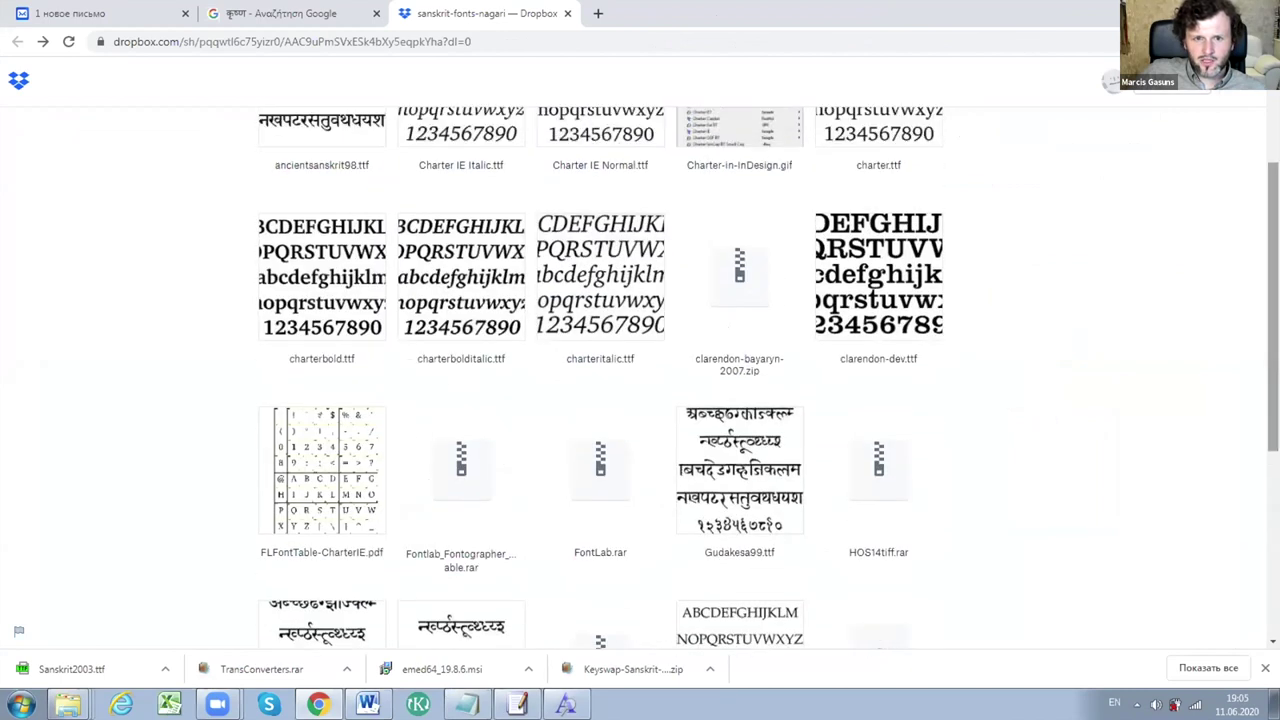
pyautogui.scroll(3, 640, 370)
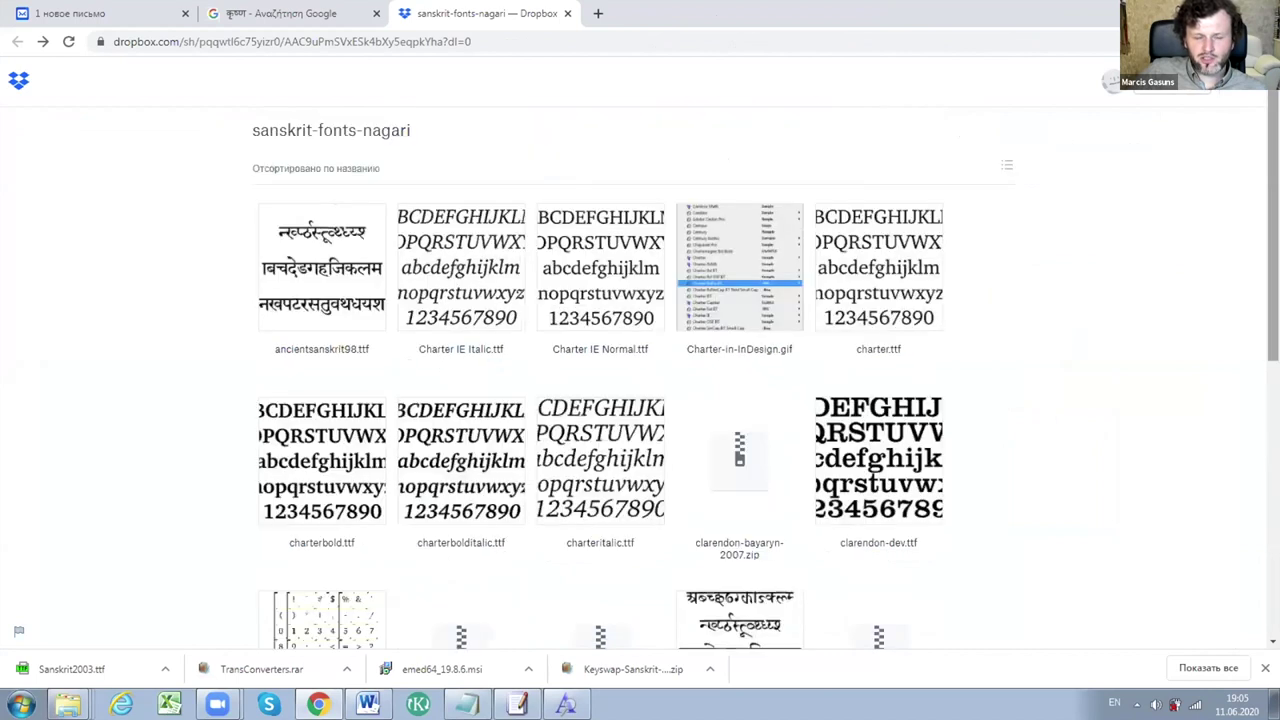
pyautogui.scroll(1, 640, 370)
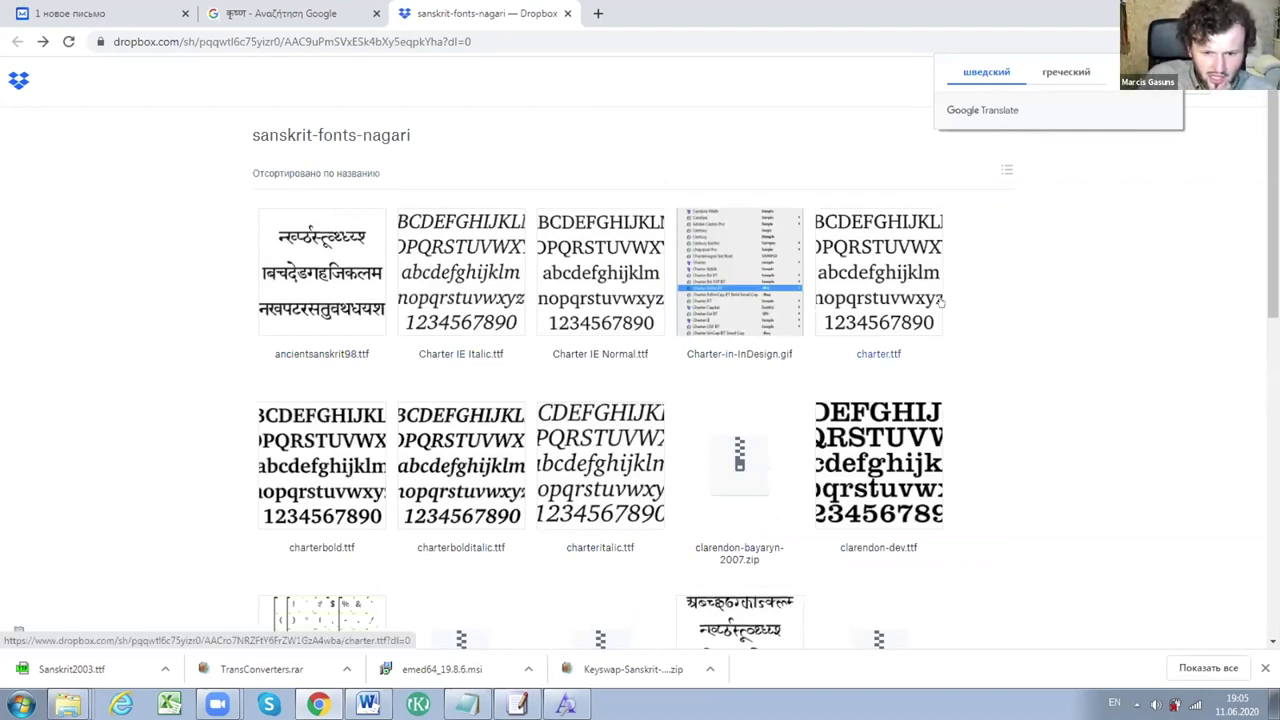
pyautogui.scroll(-1, 940, 300)
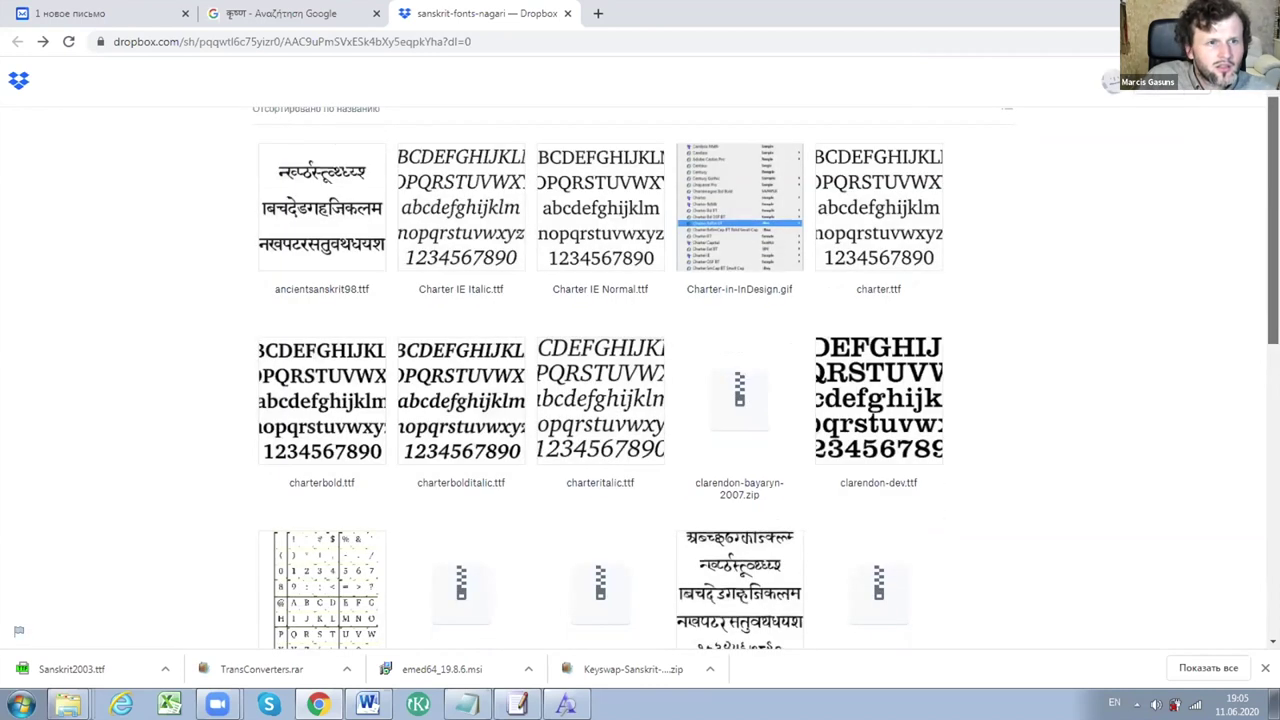
pyautogui.scroll(-10, 1186, 530)
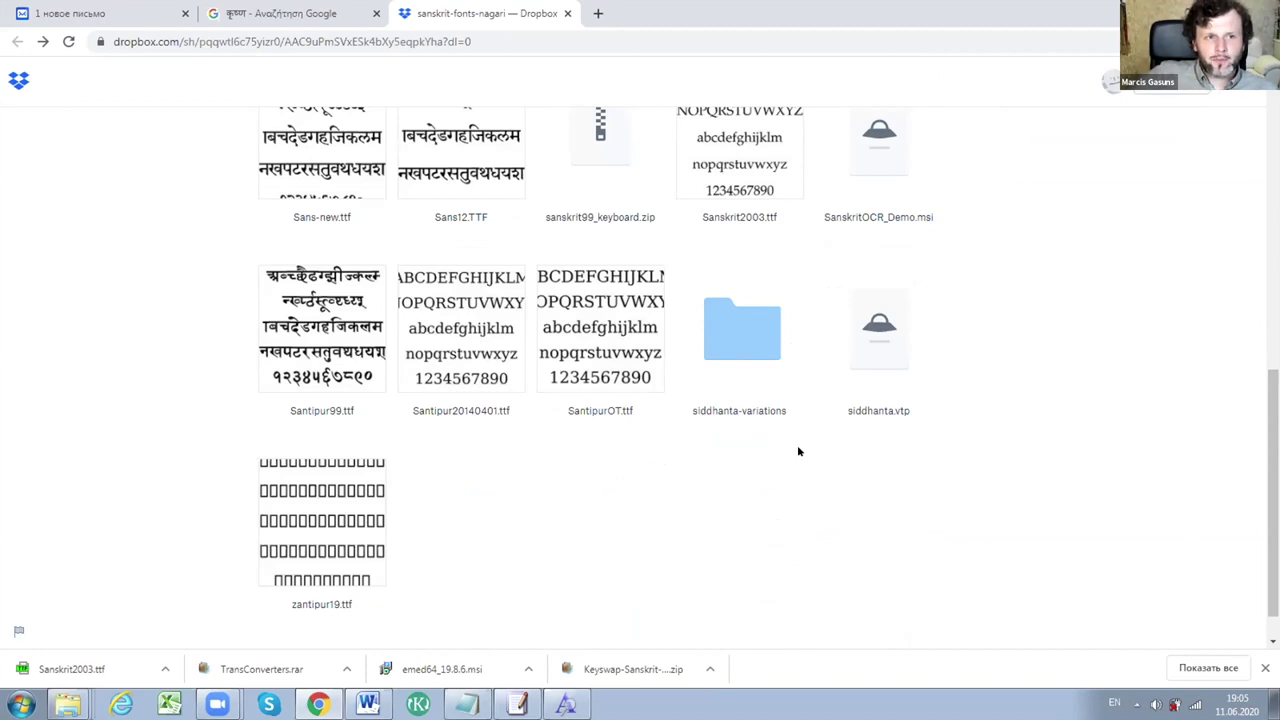
pyautogui.click(756, 339)
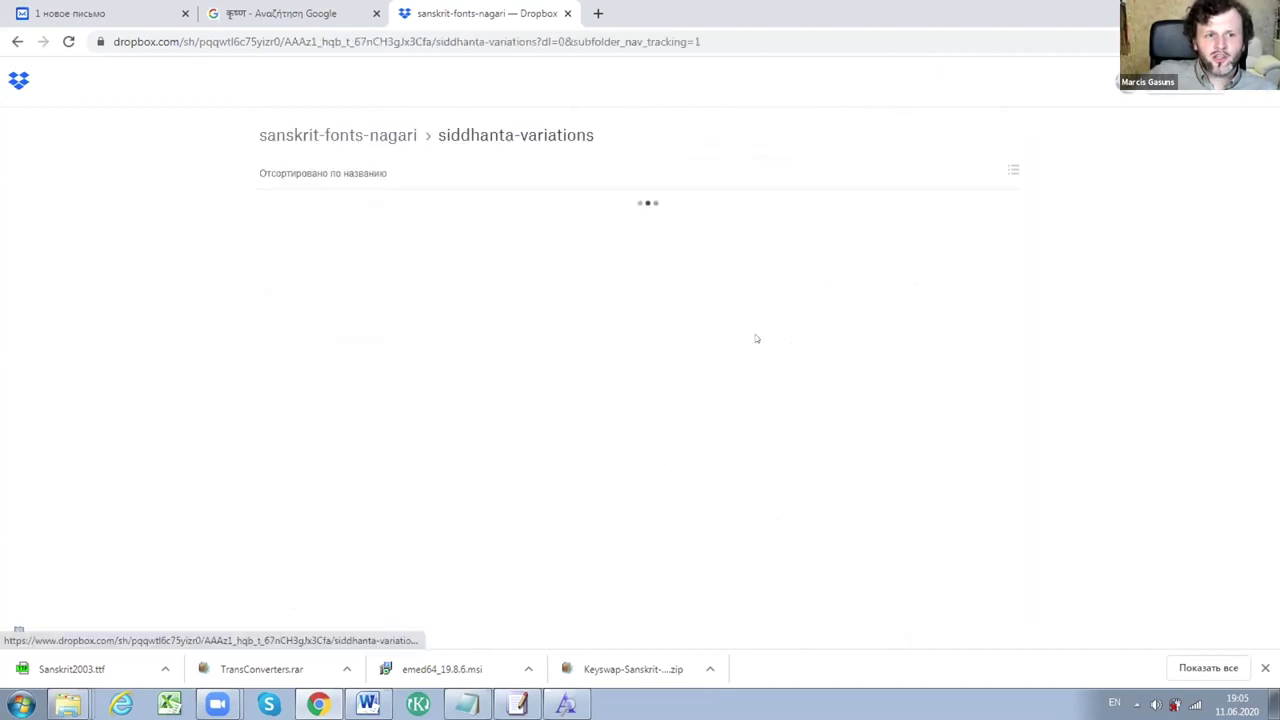